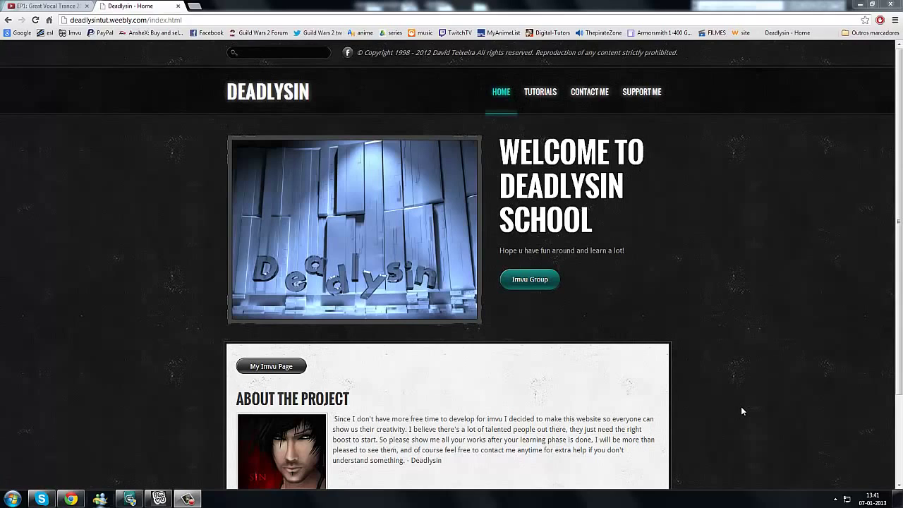
pyautogui.moveTo(547, 99)
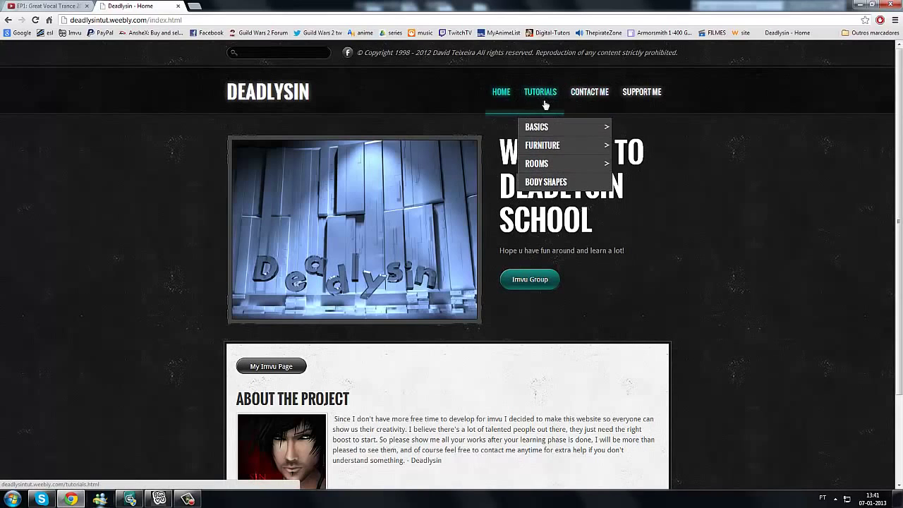
pyautogui.moveTo(557, 159)
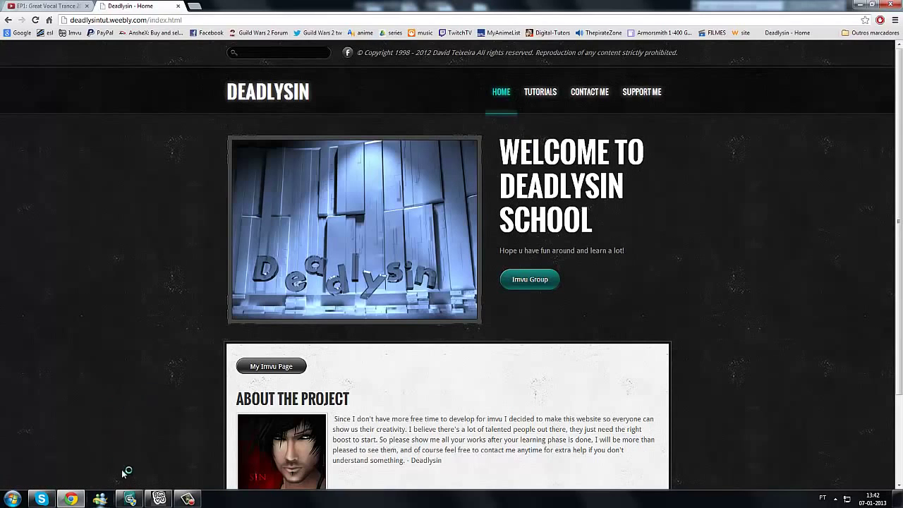
# - Switch to 3ds Max and browse to the imvu references folder inside 10.Latest_Works for opening a scene
pyautogui.click(131, 499)
pyautogui.click(436, 159)
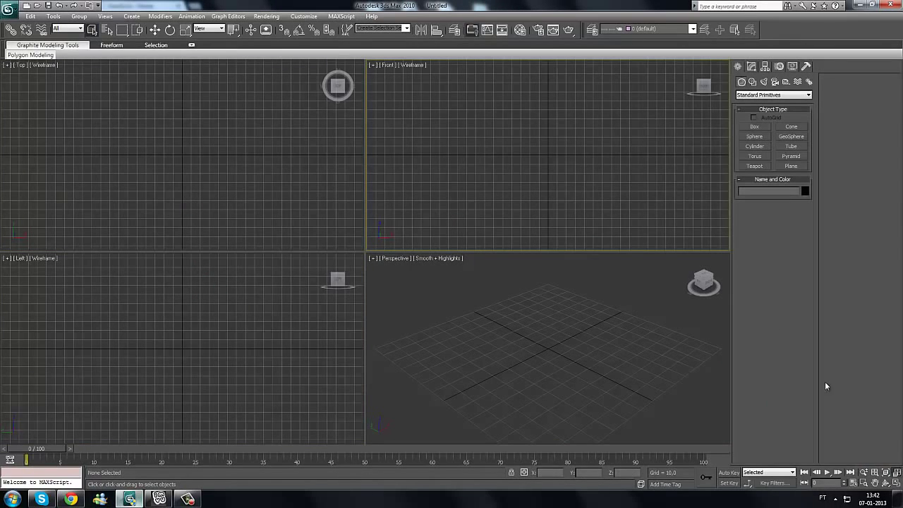
pyautogui.click(9, 10)
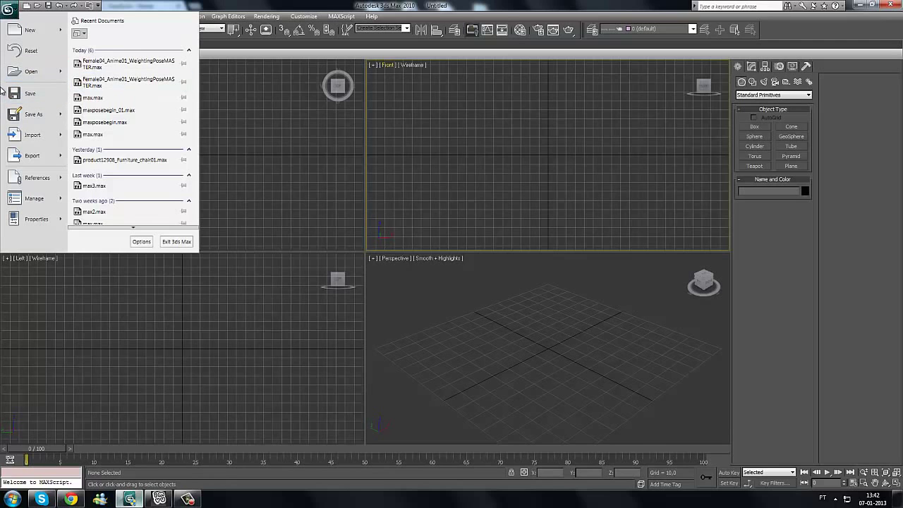
pyautogui.click(28, 71)
pyautogui.click(118, 115)
pyautogui.click(110, 157)
pyautogui.doubleClick(176, 194)
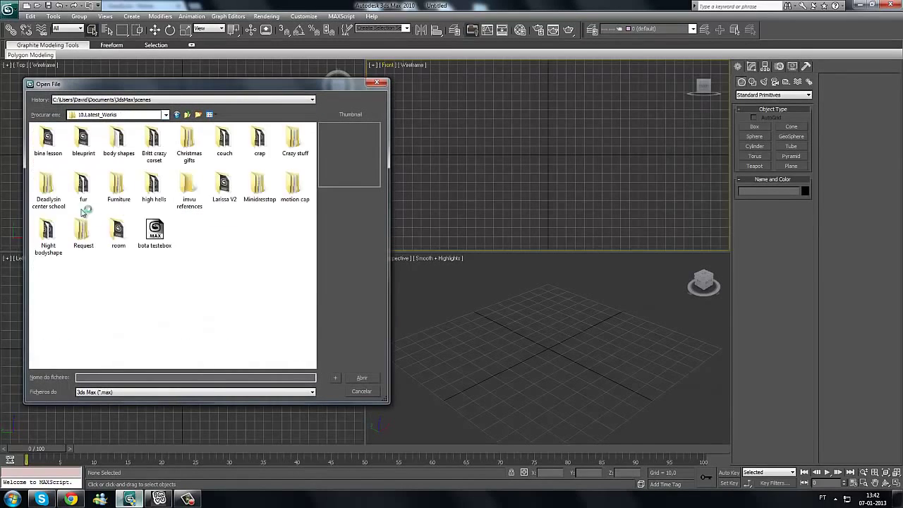
pyautogui.doubleClick(187, 191)
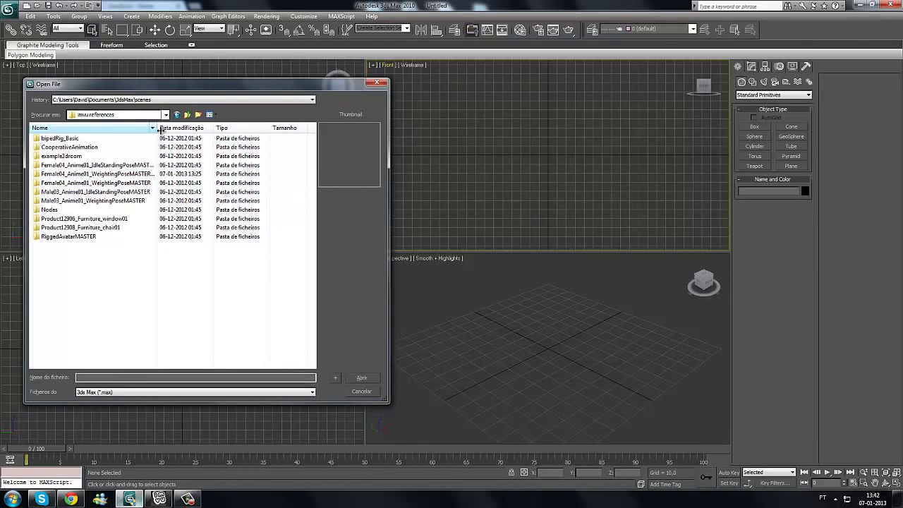
# - Widen the file name column and try to delete the folder Female04_Anime01_WeightingPoseMASTER - Cópia
pyautogui.moveTo(157, 129); pyautogui.dragTo(226, 129)
pyautogui.click(222, 175)
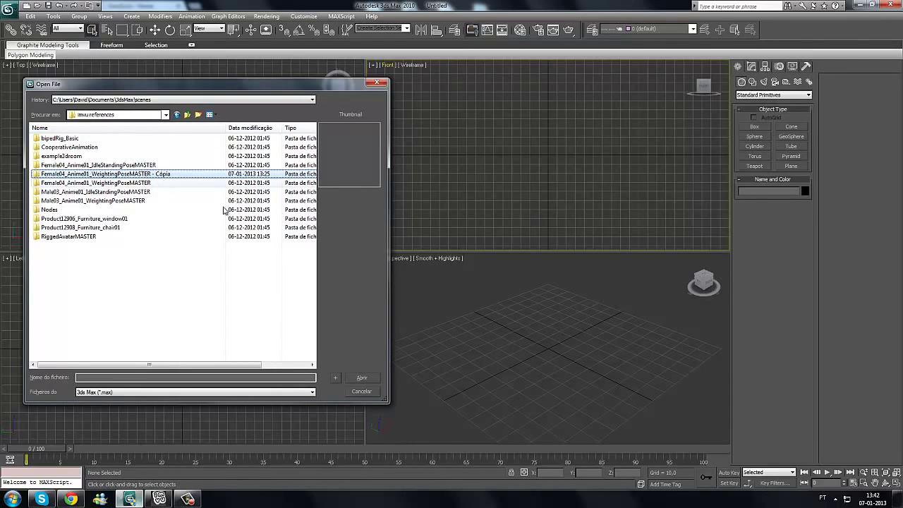
pyautogui.press('Delete')
pyautogui.click(485, 283)
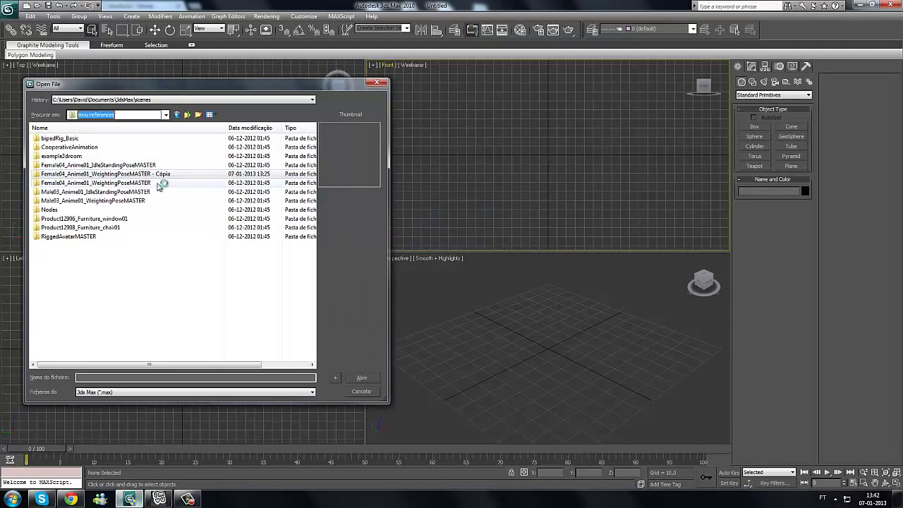
# - Open the scene Female04_Anime01_WeightingPoseMASTER from the folder of the same name
pyautogui.click(135, 184)
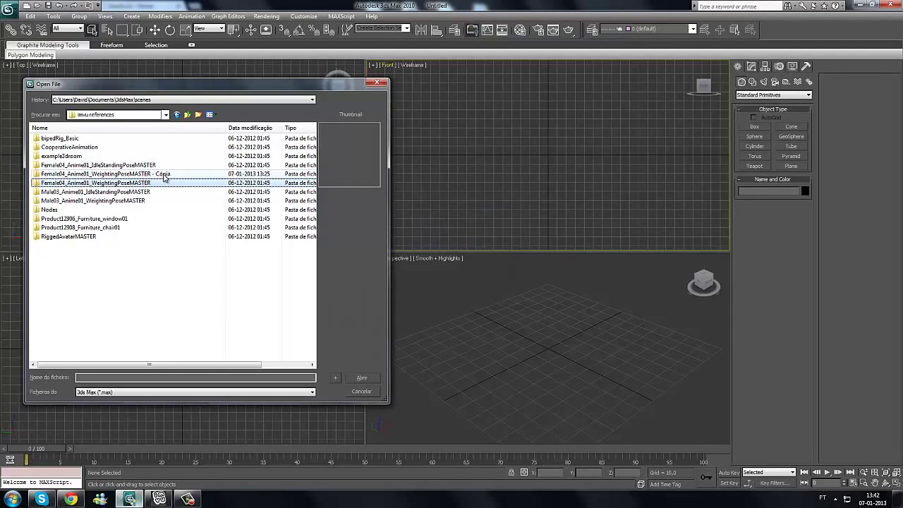
pyautogui.doubleClick(147, 184)
pyautogui.click(124, 149)
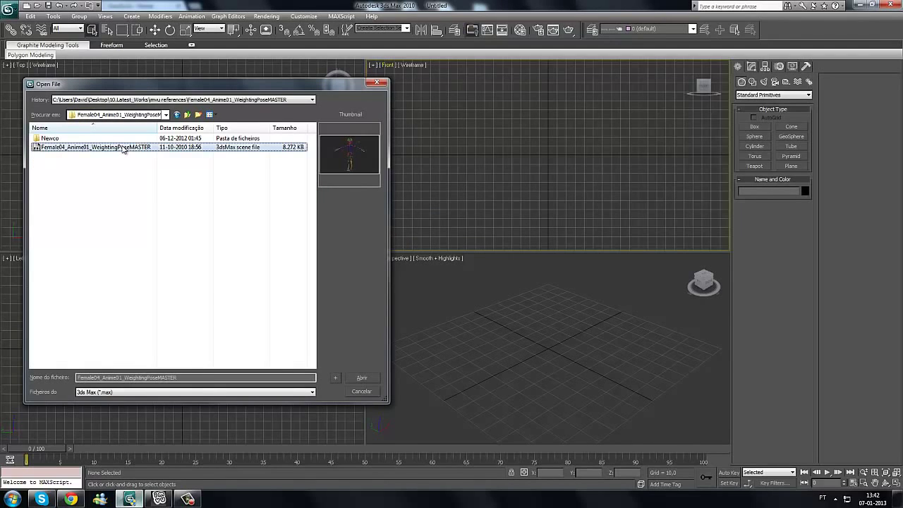
pyautogui.press('Return')
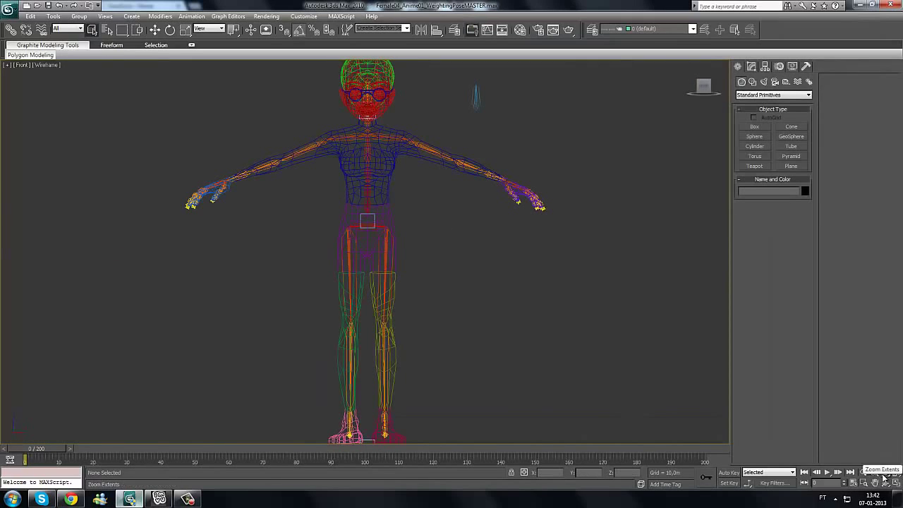
# - Restore the four-viewport layout, set the two upper viewports to Top and Left, and fit the avatar in all viewports
pyautogui.moveTo(391, 261); pyautogui.dragTo(290, 341)
pyautogui.hotkey('alt', 'w')
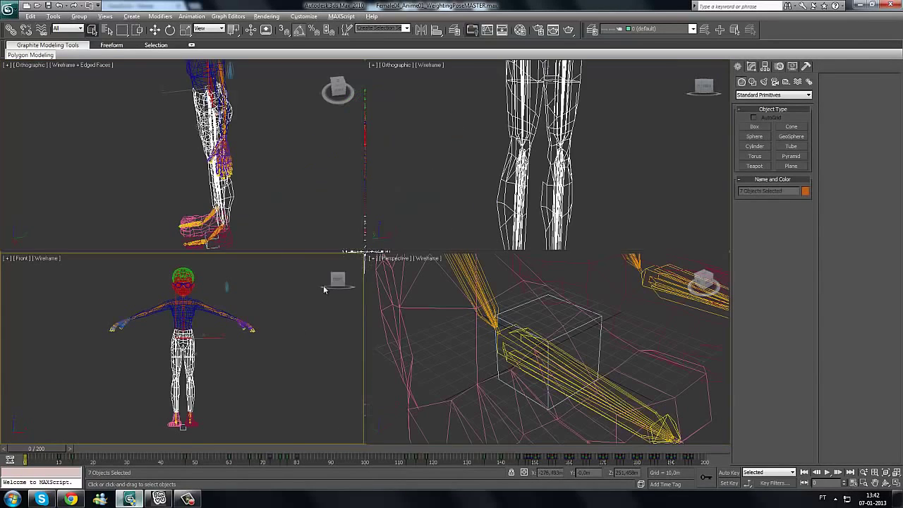
pyautogui.click(277, 203)
pyautogui.press('t')
pyautogui.click(496, 147)
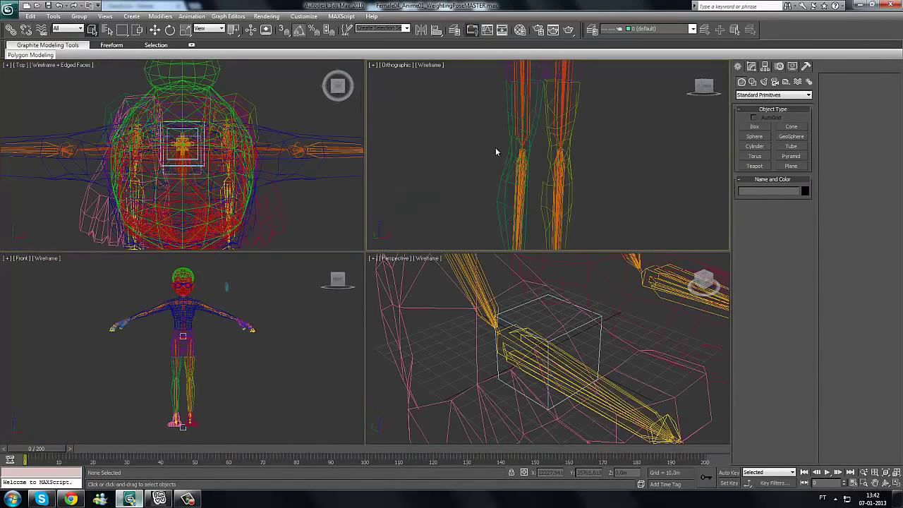
pyautogui.press('l')
pyautogui.click(307, 320)
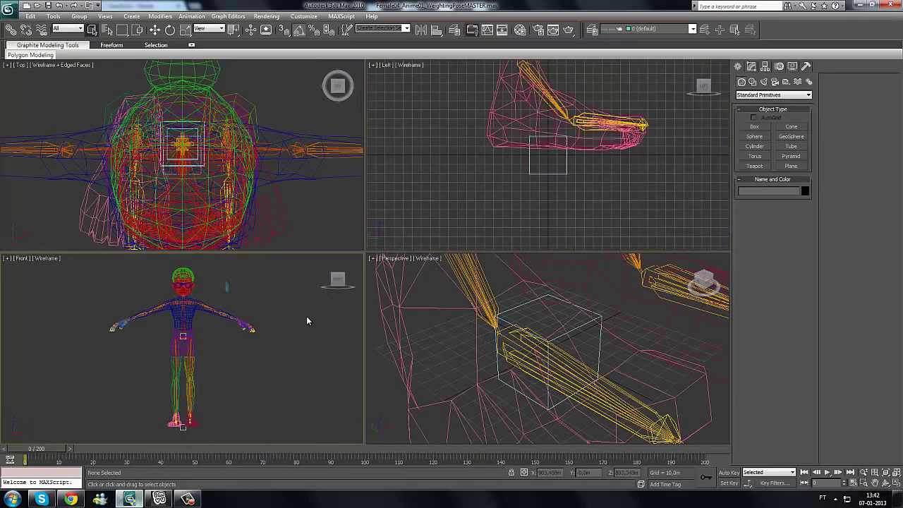
pyautogui.click(893, 474)
# - Maximize the Perspective viewport and show the avatar shaded from the front
pyautogui.click(443, 369)
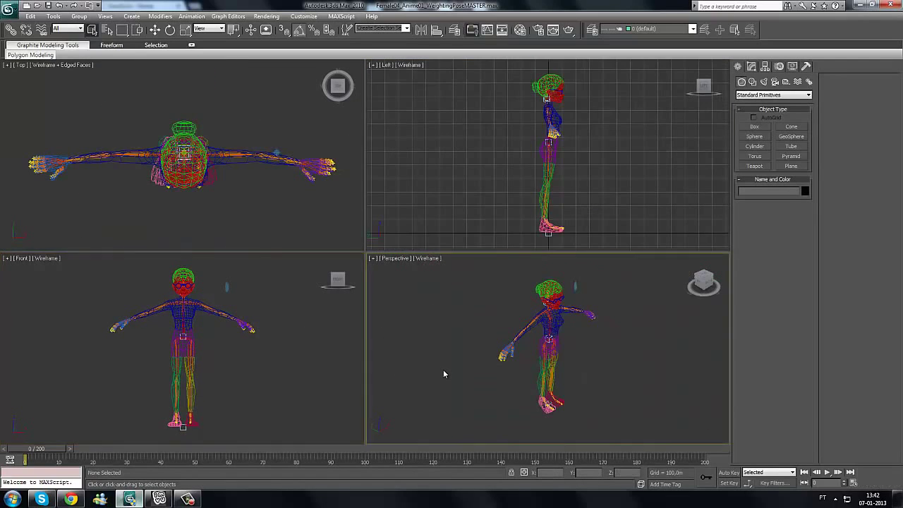
pyautogui.hotkey('alt', 'w')
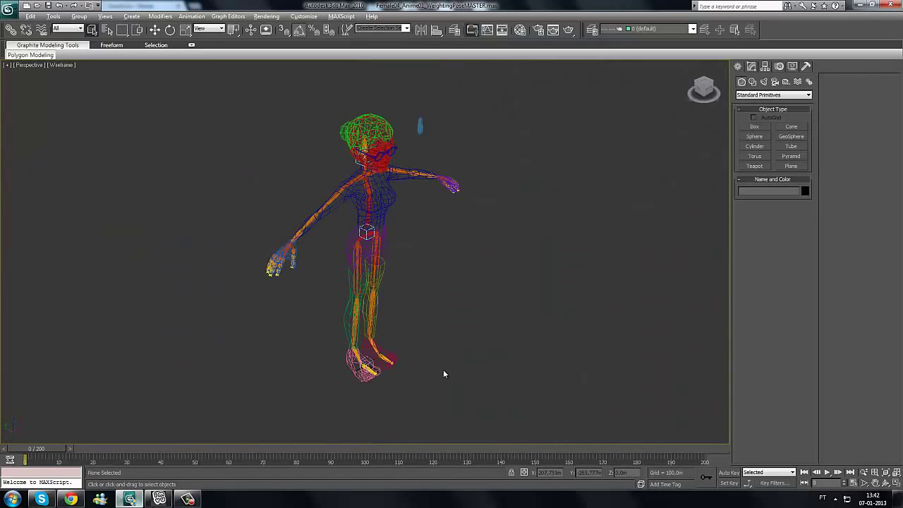
pyautogui.press('F3')
pyautogui.moveTo(439, 306); pyautogui.dragTo(421, 303, button='middle')
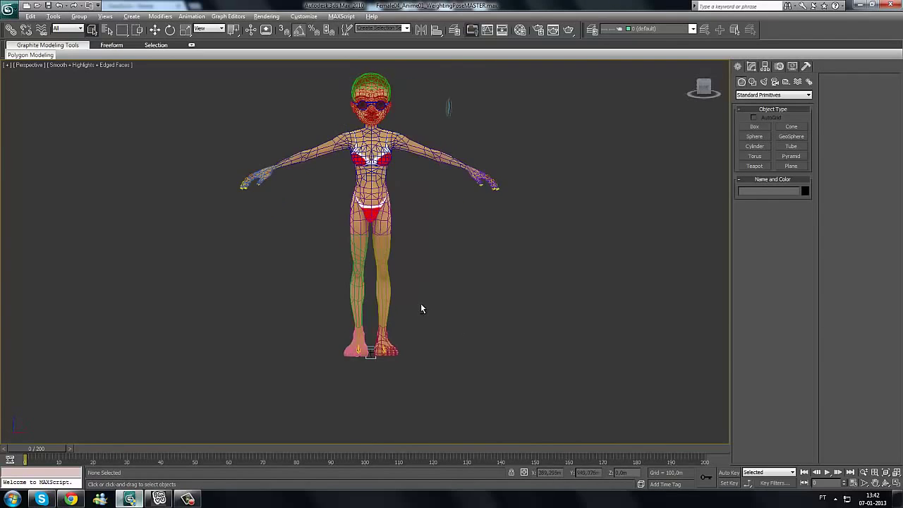
pyautogui.moveTo(393, 114); pyautogui.dragTo(404, 204, button='middle')
pyautogui.scroll(3, 397, 246)
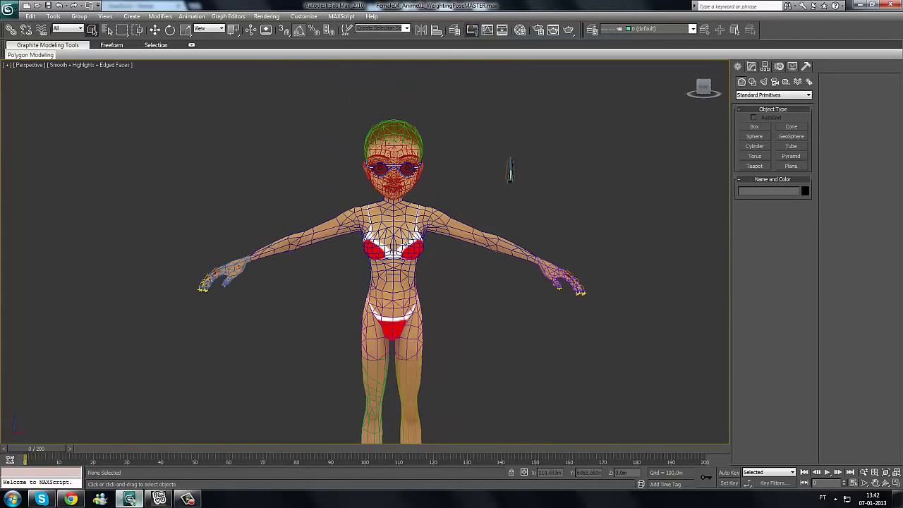
pyautogui.moveTo(422, 284); pyautogui.dragTo(421, 265, button='middle')
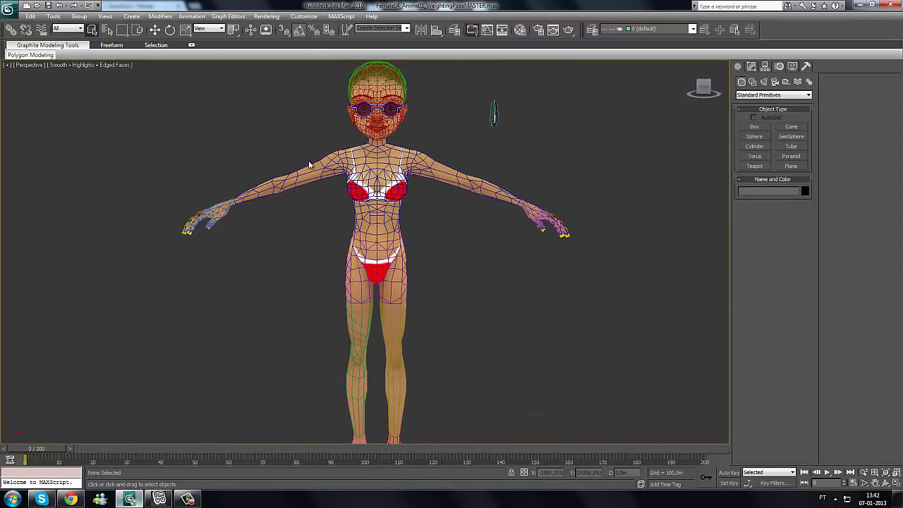
# - Select the avatar's torso, hips and both leg meshes and isolate them
pyautogui.click(390, 245)
pyautogui.click(382, 223)
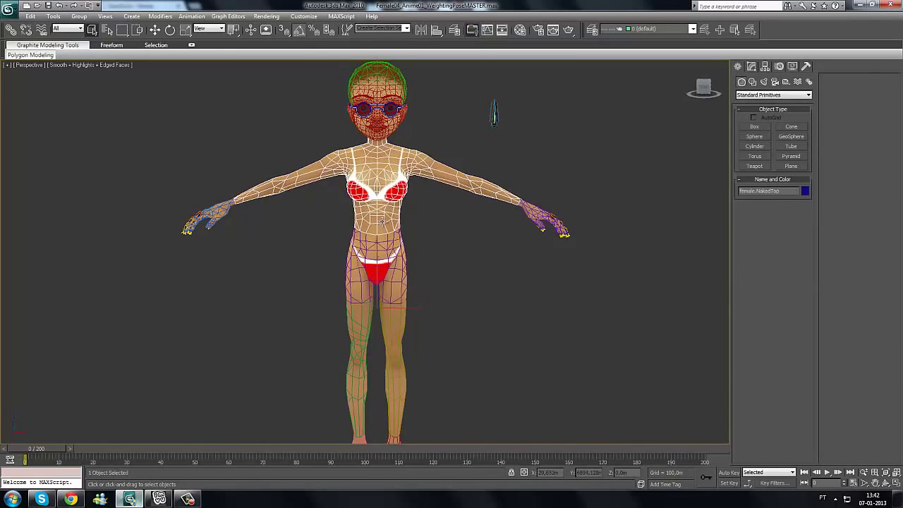
pyautogui.moveTo(432, 320); pyautogui.dragTo(512, 293, button='middle')
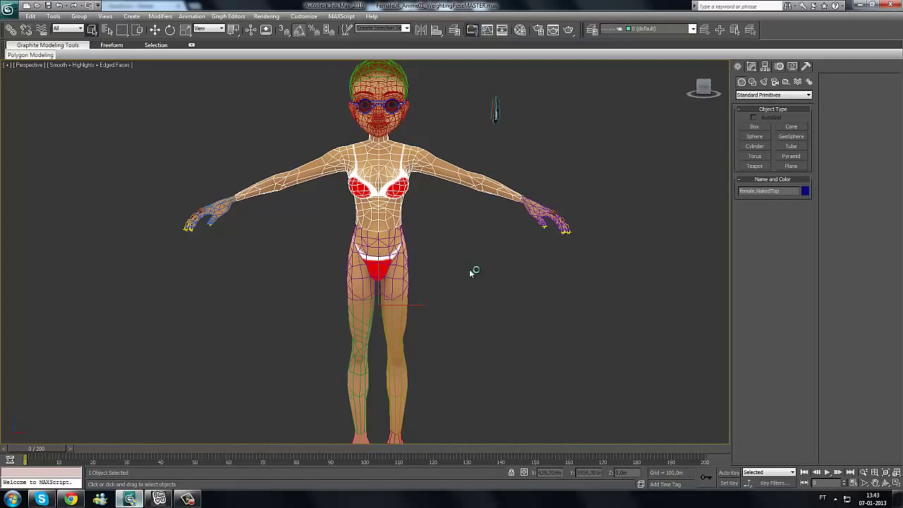
pyautogui.click(470, 273)
pyautogui.click(393, 220)
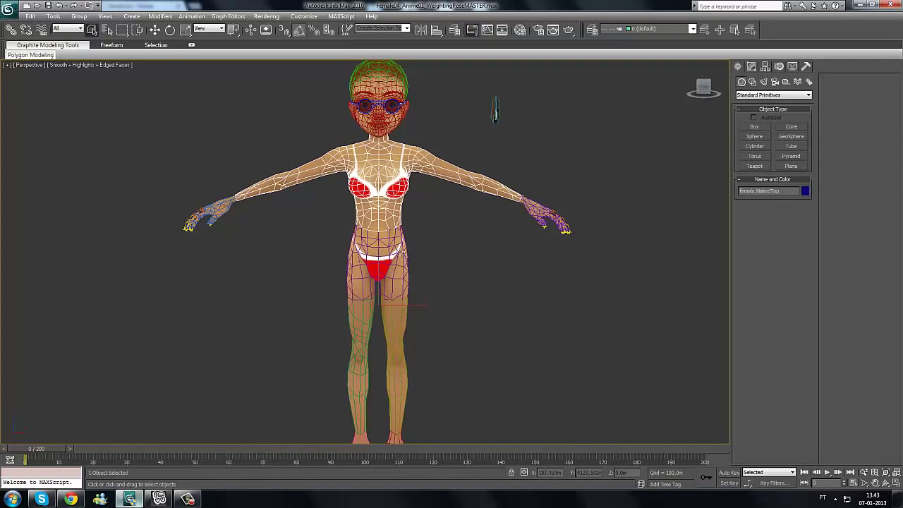
pyautogui.keyDown('ctrl'); pyautogui.click(406, 271); pyautogui.keyUp('ctrl')
pyautogui.keyDown('ctrl'); pyautogui.click(399, 329); pyautogui.keyUp('ctrl')
pyautogui.keyDown('ctrl'); pyautogui.click(366, 326); pyautogui.keyUp('ctrl')
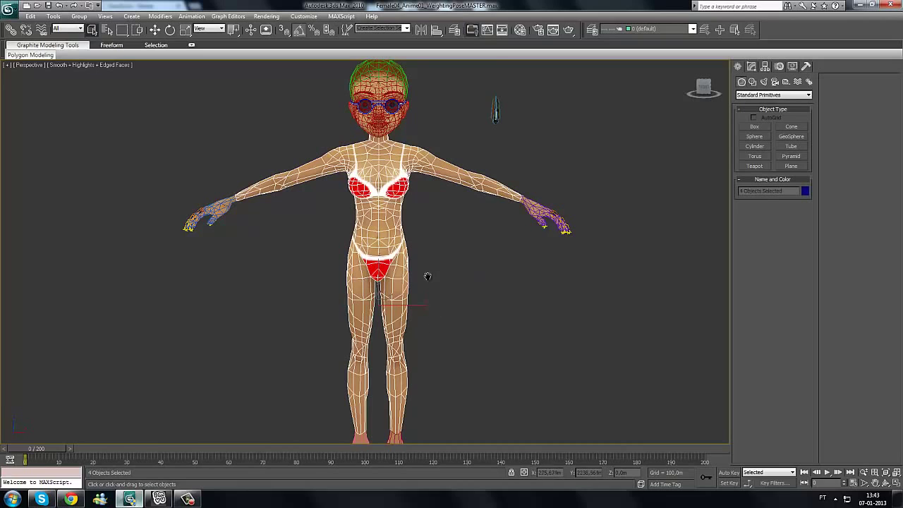
pyautogui.moveTo(428, 276); pyautogui.dragTo(427, 232, button='middle')
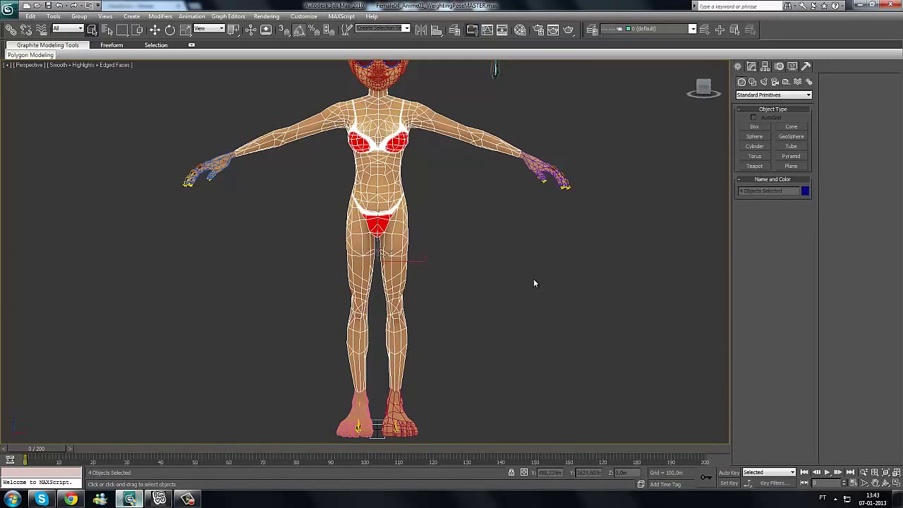
pyautogui.hotkey('alt', 'q')
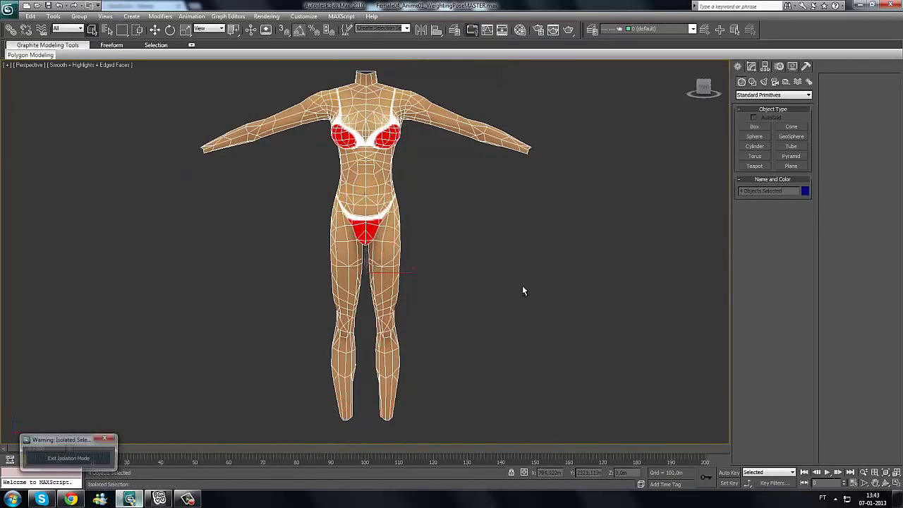
# - Move the Isolated Selection window away from the body so the model is unobstructed
pyautogui.moveTo(422, 374); pyautogui.dragTo(421, 466, button='middle')
pyautogui.moveTo(439, 231); pyautogui.dragTo(458, 190, button='middle')
pyautogui.moveTo(48, 449); pyautogui.dragTo(267, 290)
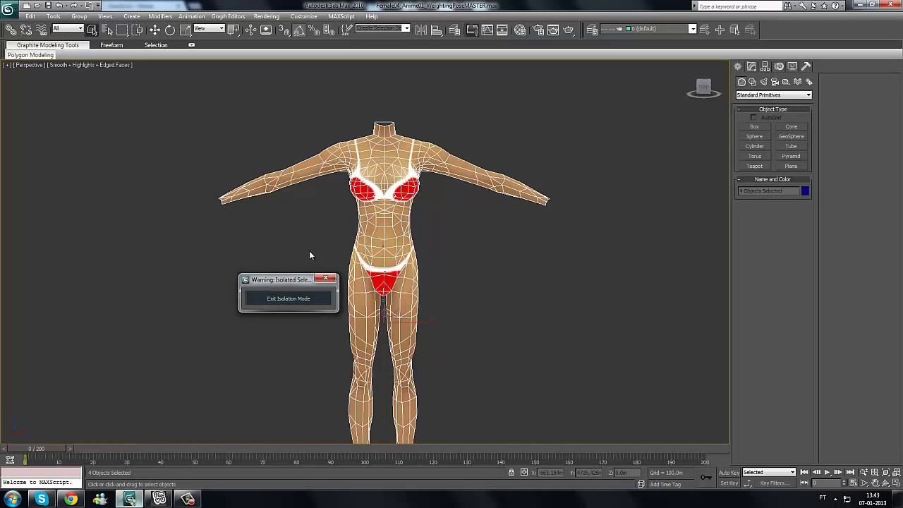
pyautogui.moveTo(332, 252)
pyautogui.mouseDown()
pyautogui.moveTo(264, 371)
pyautogui.moveTo(233, 365)
pyautogui.moveTo(244, 360)
pyautogui.moveTo(245, 372)
pyautogui.mouseUp()
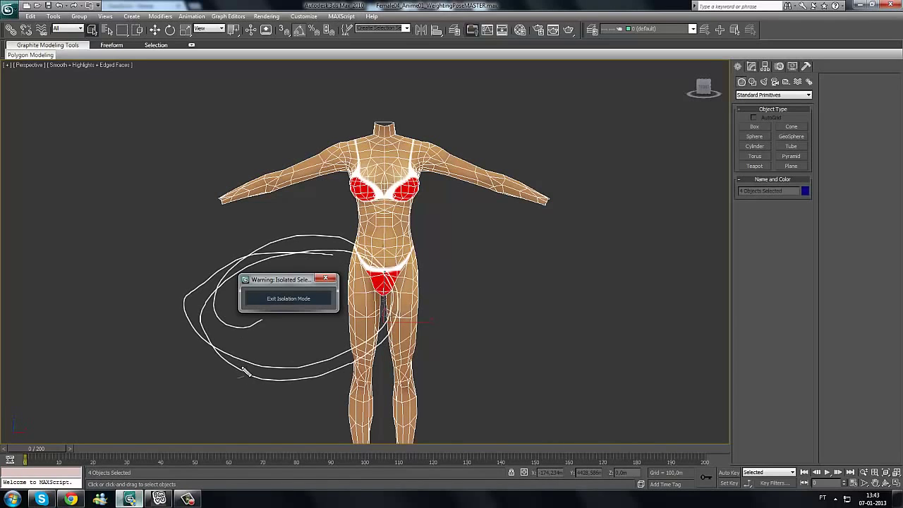
pyautogui.press('Escape')
pyautogui.moveTo(270, 277)
pyautogui.mouseDown()
pyautogui.moveTo(161, 366)
pyautogui.moveTo(151, 315)
pyautogui.moveTo(37, 467)
pyautogui.mouseUp()
pyautogui.moveTo(164, 315)
pyautogui.mouseDown()
pyautogui.moveTo(92, 387)
pyautogui.moveTo(150, 437)
pyautogui.mouseUp()
pyautogui.press('Escape')
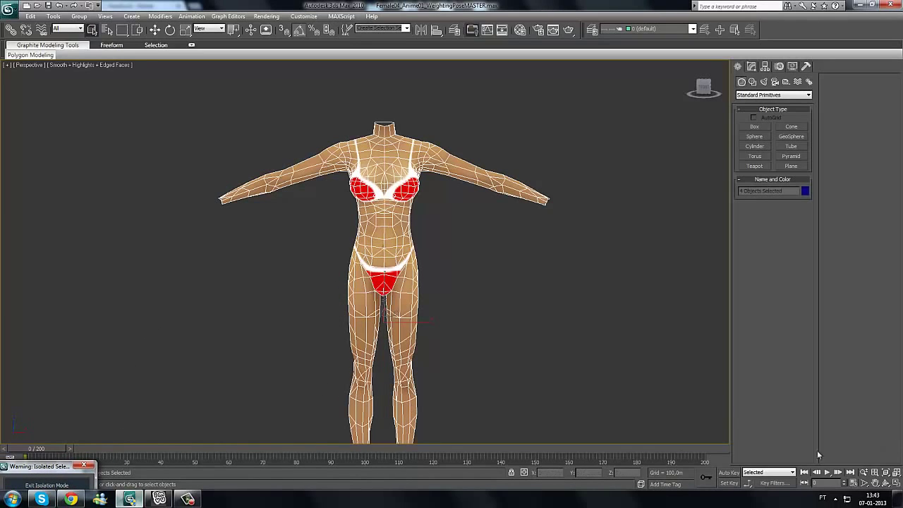
# - Examine the isolated body mesh from behind
pyautogui.click(895, 471)
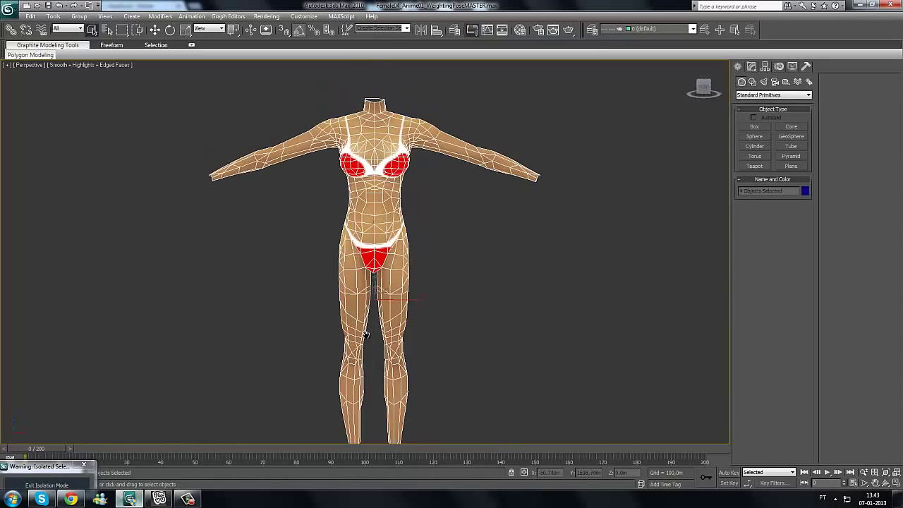
pyautogui.click(874, 482)
pyautogui.moveTo(283, 241); pyautogui.dragTo(399, 246)
pyautogui.click(91, 29)
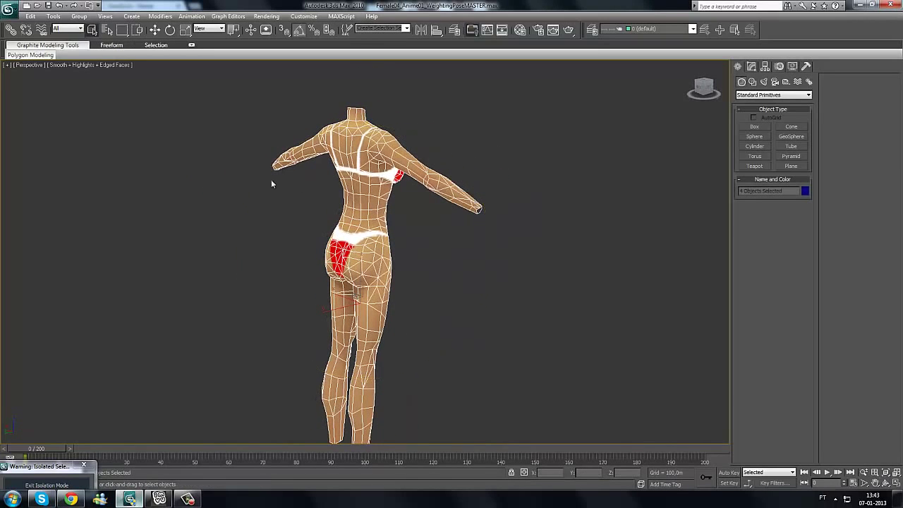
pyautogui.scroll(4, 299, 211)
pyautogui.click(873, 482)
pyautogui.moveTo(400, 255); pyautogui.dragTo(438, 255)
pyautogui.click(92, 29)
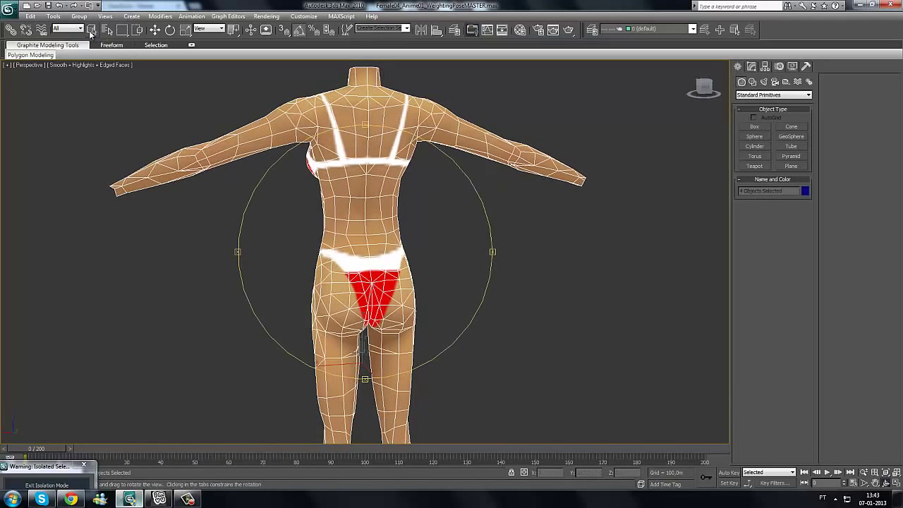
pyautogui.moveTo(316, 254); pyautogui.dragTo(326, 264, button='middle')
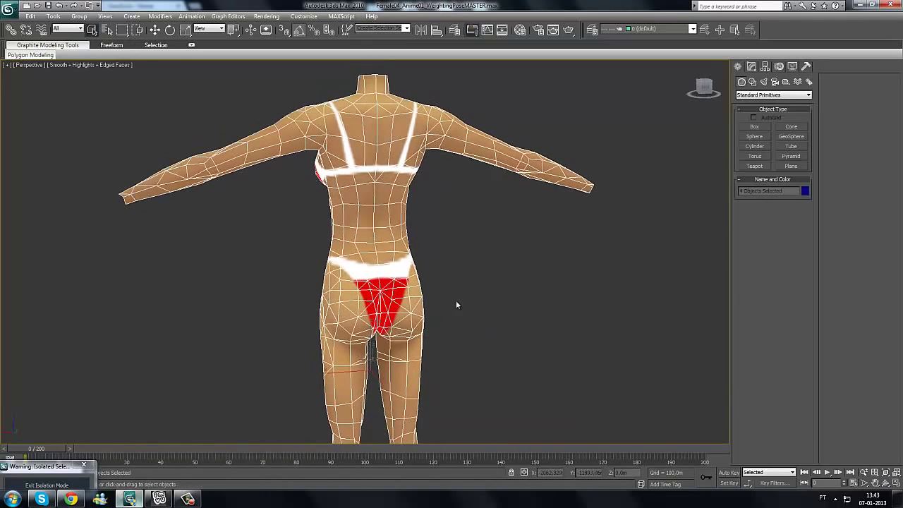
# - Examine the chest and arms of the isolated body mesh from the front
pyautogui.click(886, 483)
pyautogui.moveTo(336, 229); pyautogui.dragTo(181, 230)
pyautogui.click(91, 29)
pyautogui.moveTo(239, 137); pyautogui.dragTo(314, 192, button='middle')
pyautogui.scroll(3, 345, 143)
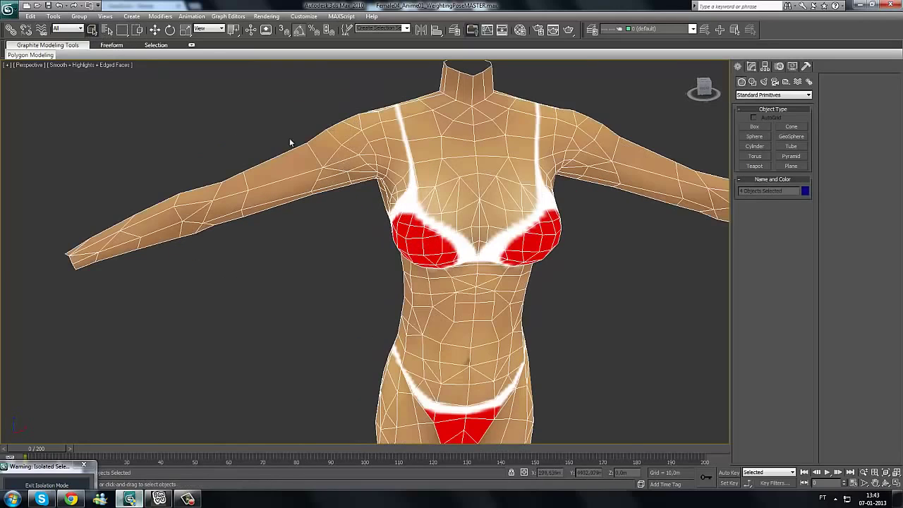
pyautogui.click(887, 481)
pyautogui.moveTo(356, 247); pyautogui.dragTo(352, 238)
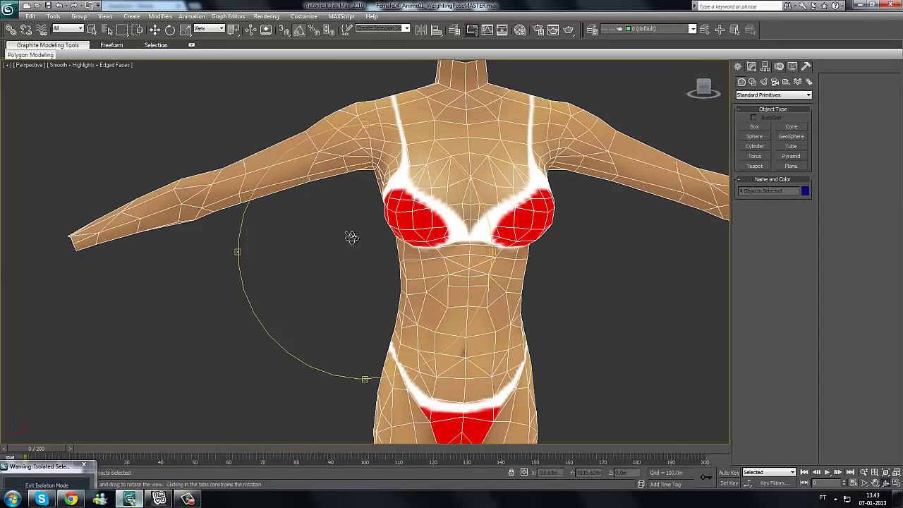
pyautogui.press('Escape')
pyautogui.moveTo(345, 194); pyautogui.dragTo(345, 195)
pyautogui.moveTo(285, 230); pyautogui.dragTo(215, 240, button='middle')
pyautogui.scroll(-5, 476, 292)
# - Clear the four-part selection and select only the female torso mesh
pyautogui.click(475, 292)
pyautogui.moveTo(450, 292); pyautogui.dragTo(425, 189, button='middle')
pyautogui.moveTo(424, 331); pyautogui.dragTo(288, 424)
pyautogui.click(401, 245)
pyautogui.moveTo(366, 220); pyautogui.dragTo(363, 236, button='middle')
pyautogui.scroll(2, 363, 236)
pyautogui.click(361, 234)
pyautogui.click(447, 118)
pyautogui.moveTo(423, 135); pyautogui.dragTo(423, 187, button='middle')
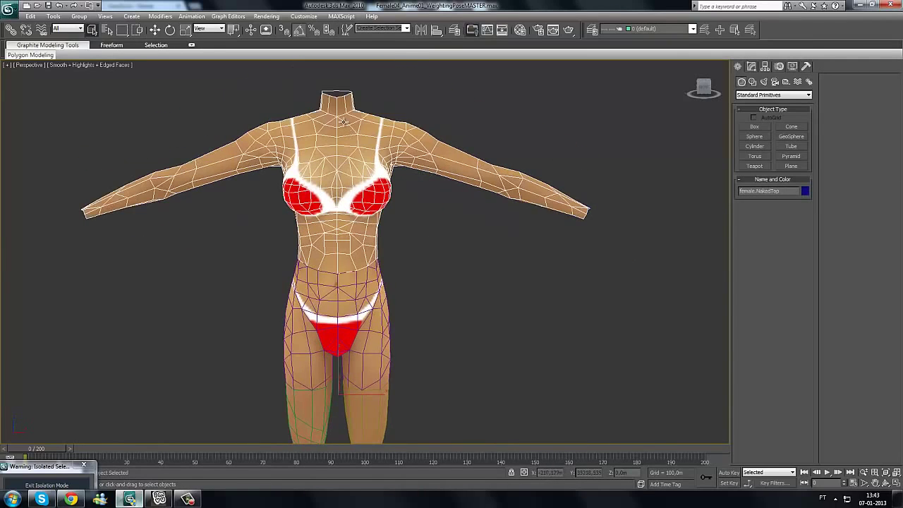
# - Remove the Physique modifier from the female torso and pelvis meshes
pyautogui.click(423, 114)
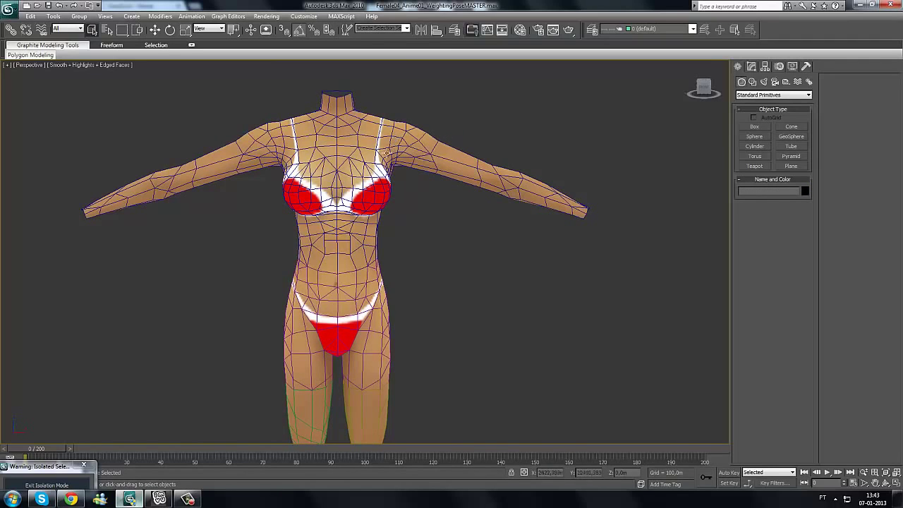
pyautogui.moveTo(457, 265)
pyautogui.mouseDown(button='middle')
pyautogui.moveTo(383, 332)
pyautogui.moveTo(462, 278)
pyautogui.mouseUp(button='middle')
pyautogui.click(351, 261)
pyautogui.click(751, 66)
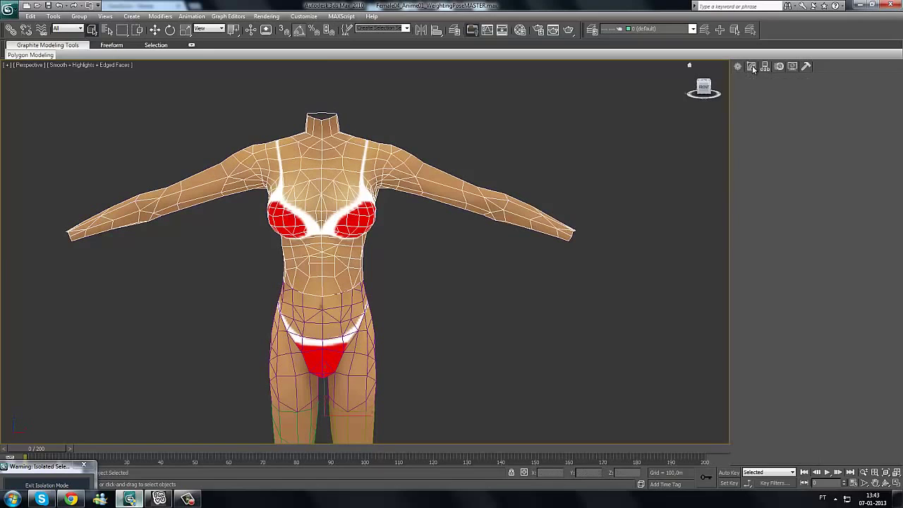
pyautogui.click(332, 326)
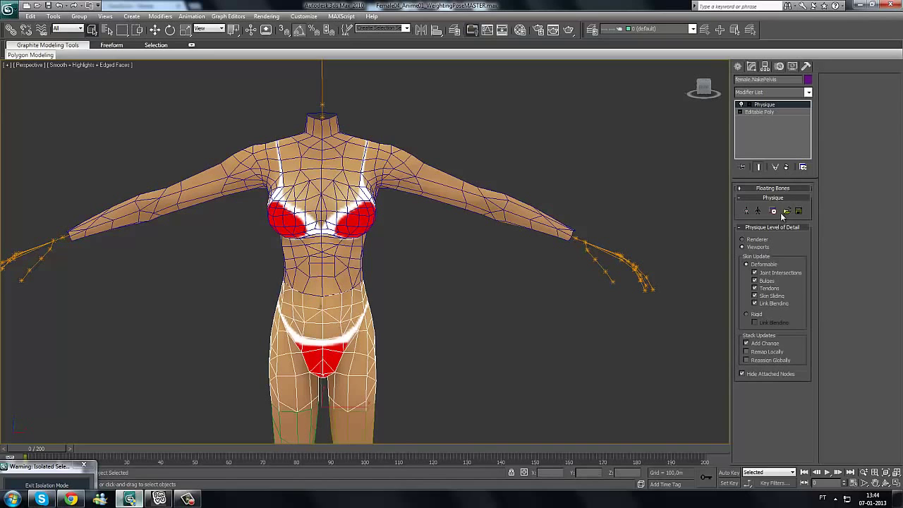
pyautogui.click(786, 167)
# - Remove the Physique modifier from the left and right leg meshes
pyautogui.moveTo(442, 190); pyautogui.dragTo(439, 87, button='middle')
pyautogui.click(342, 388)
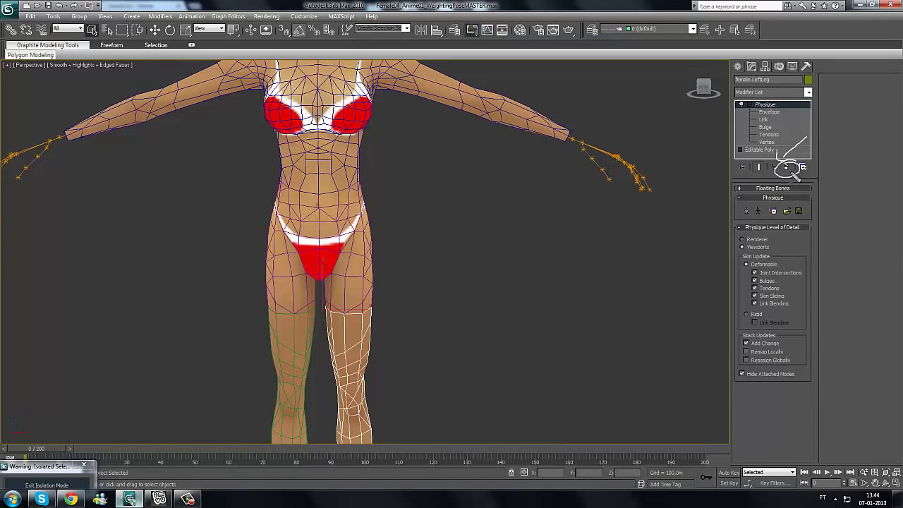
pyautogui.moveTo(804, 92)
pyautogui.mouseDown()
pyautogui.moveTo(730, 113)
pyautogui.moveTo(790, 93)
pyautogui.mouseUp()
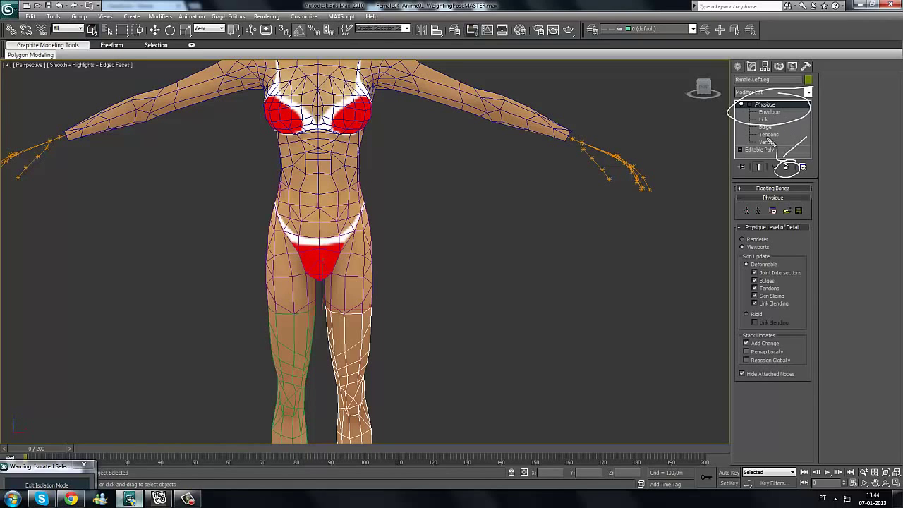
pyautogui.click(787, 166)
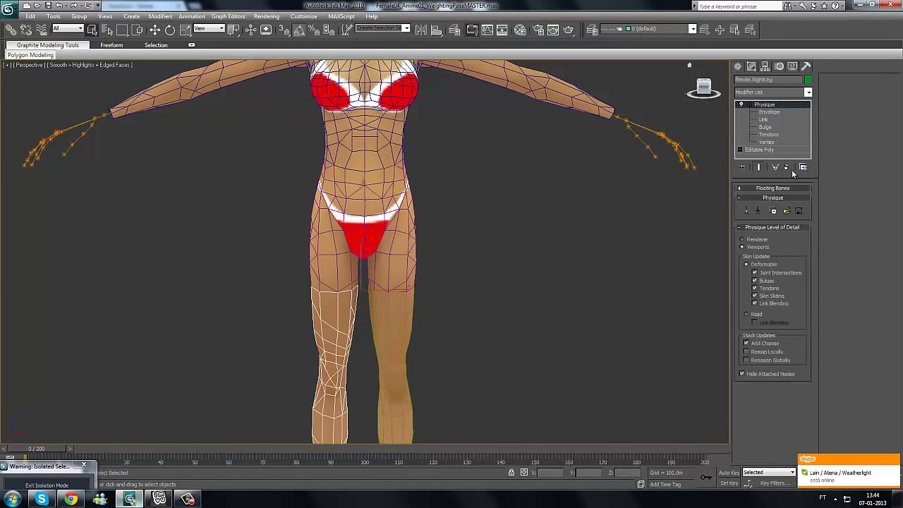
pyautogui.click(894, 459)
pyautogui.click(787, 166)
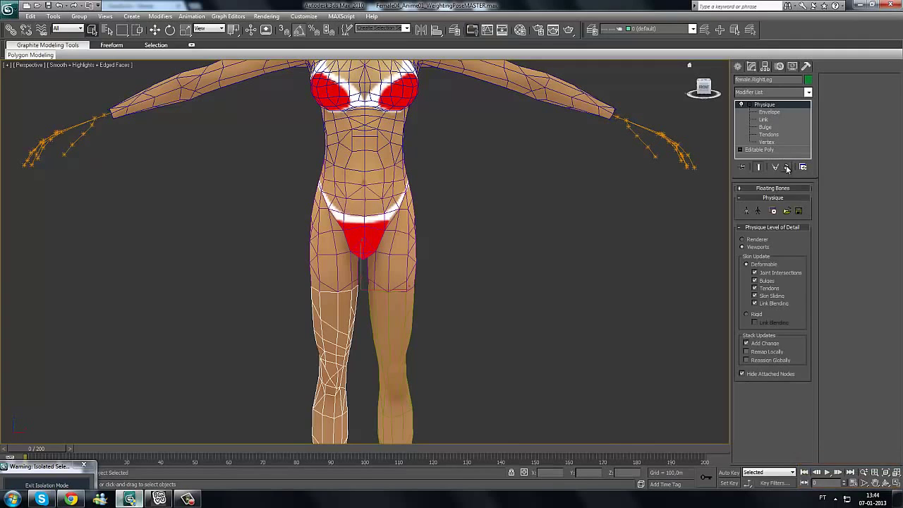
# - Check that the pelvis and leg stacks contain only Editable Poly, and open the torso mesh for editing at Element level
pyautogui.moveTo(360, 228); pyautogui.dragTo(333, 287, button='middle')
pyautogui.scroll(-3, 333, 287)
pyautogui.click(354, 220)
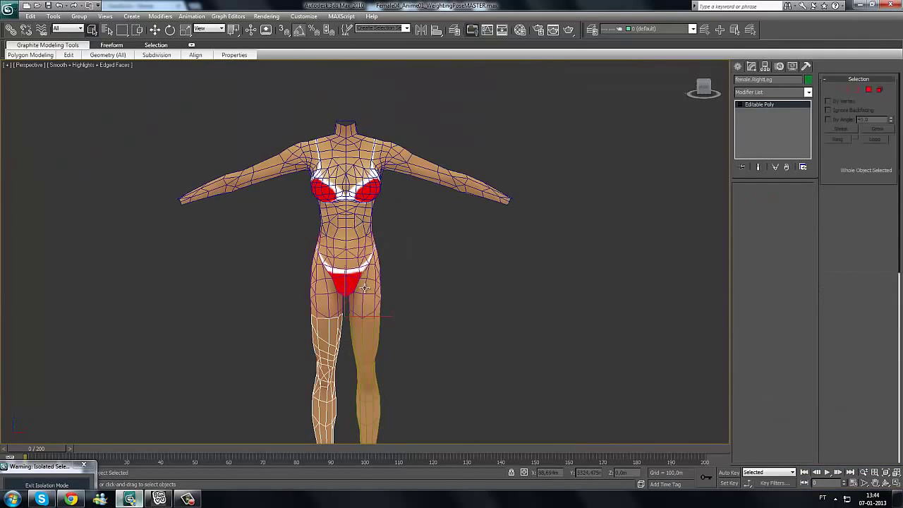
pyautogui.click(374, 312)
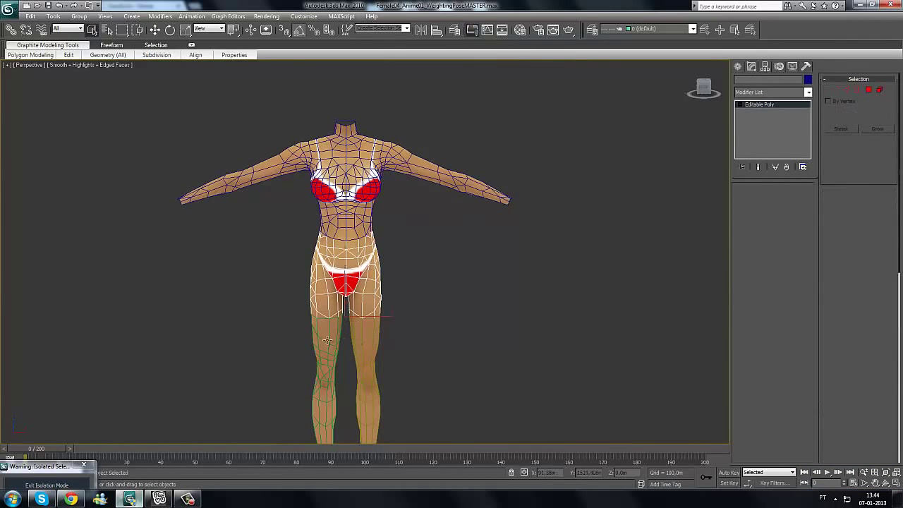
pyautogui.click(370, 351)
pyautogui.click(381, 161)
pyautogui.click(797, 199)
pyautogui.press('5')
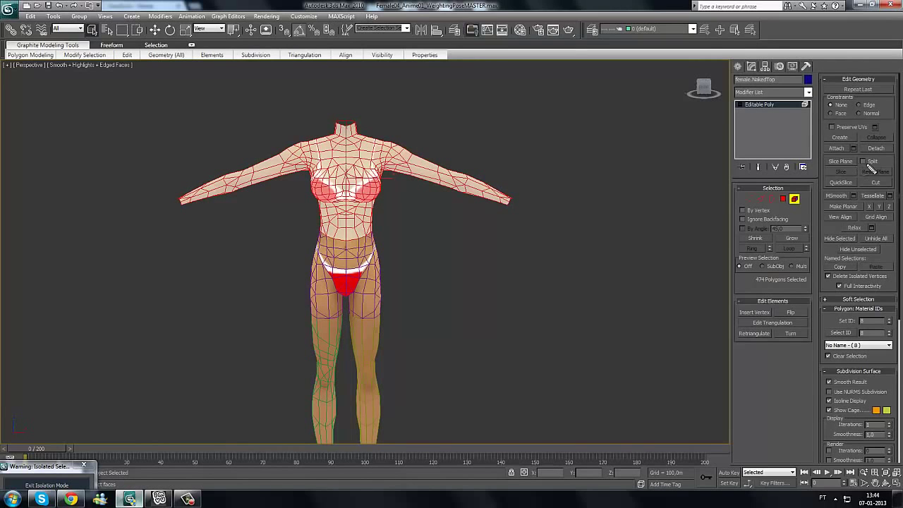
pyautogui.moveTo(883, 151); pyautogui.dragTo(839, 167)
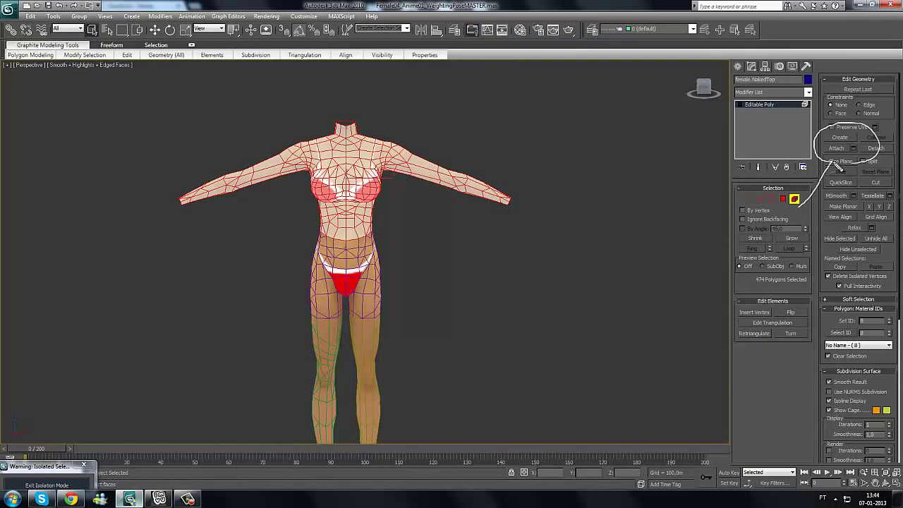
pyautogui.press('Escape')
# - Attach the pelvis, left leg and right leg meshes to the torso, and leave Element level with the merged body selected
pyautogui.click(838, 149)
pyautogui.click(837, 148)
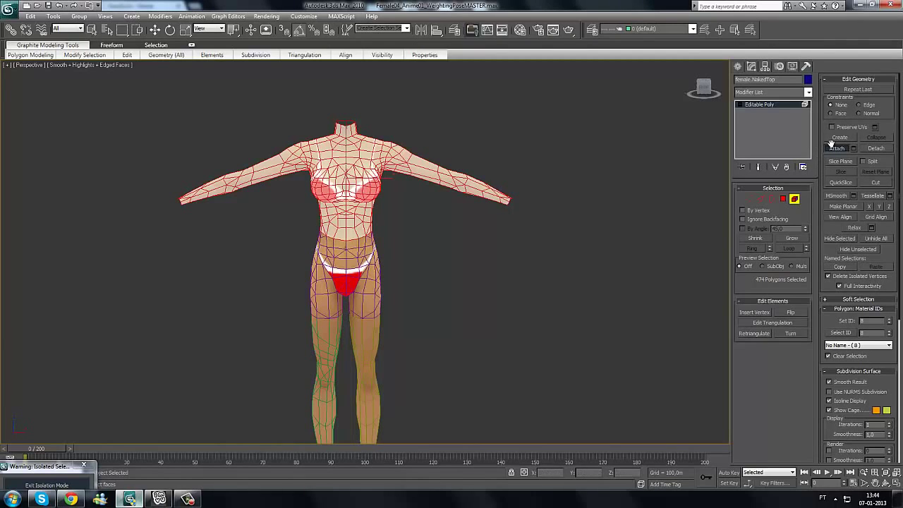
pyautogui.click(332, 277)
pyautogui.click(371, 339)
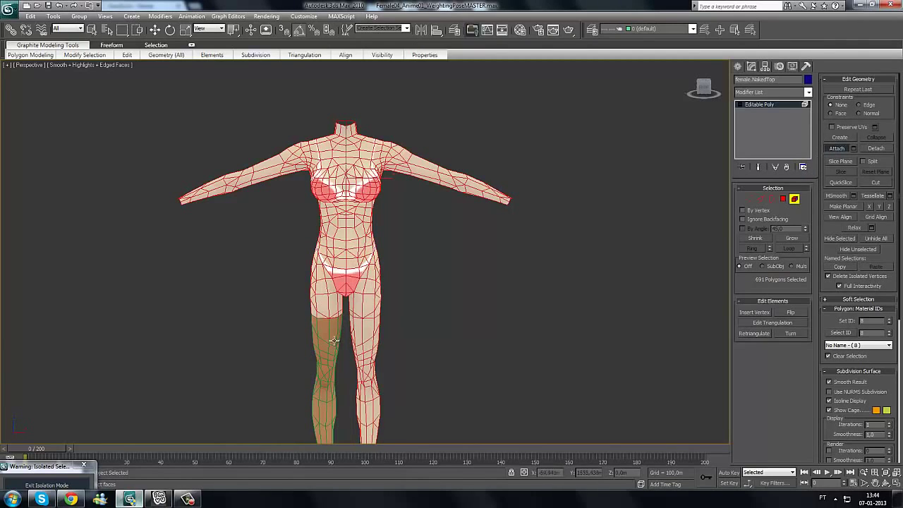
pyautogui.click(335, 342)
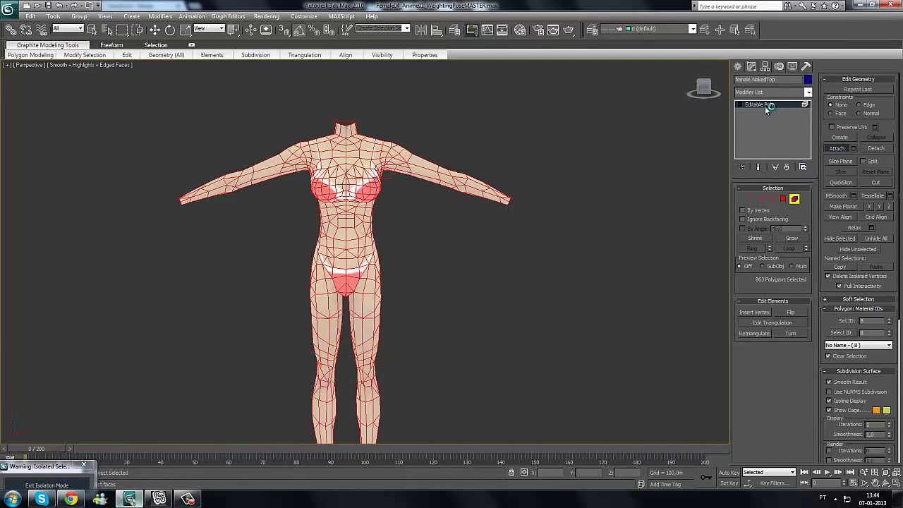
pyautogui.click(839, 149)
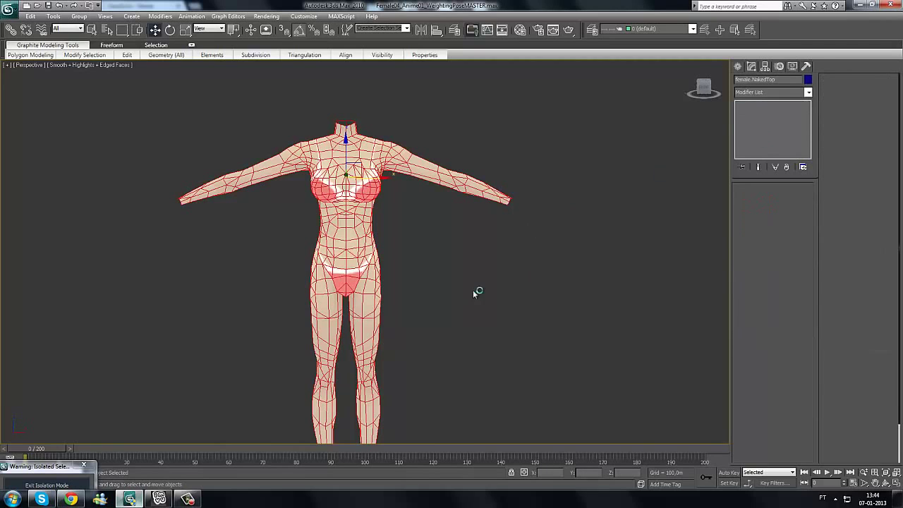
pyautogui.moveTo(491, 293); pyautogui.dragTo(544, 290, button='middle')
pyautogui.click(602, 297)
pyautogui.click(419, 260)
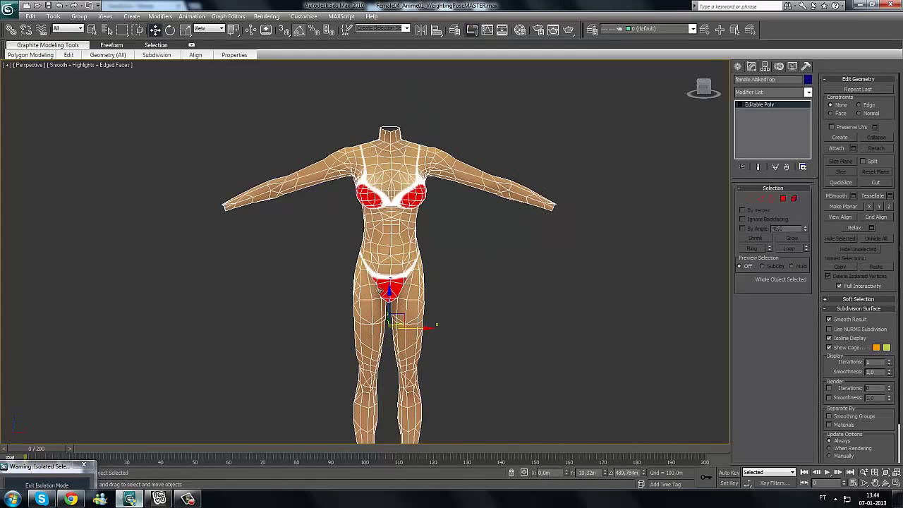
# - Examine the torso, hips and legs of the merged body mesh from the front
pyautogui.click(879, 489)
pyautogui.moveTo(424, 286); pyautogui.dragTo(369, 276)
pyautogui.scroll(3, 369, 276)
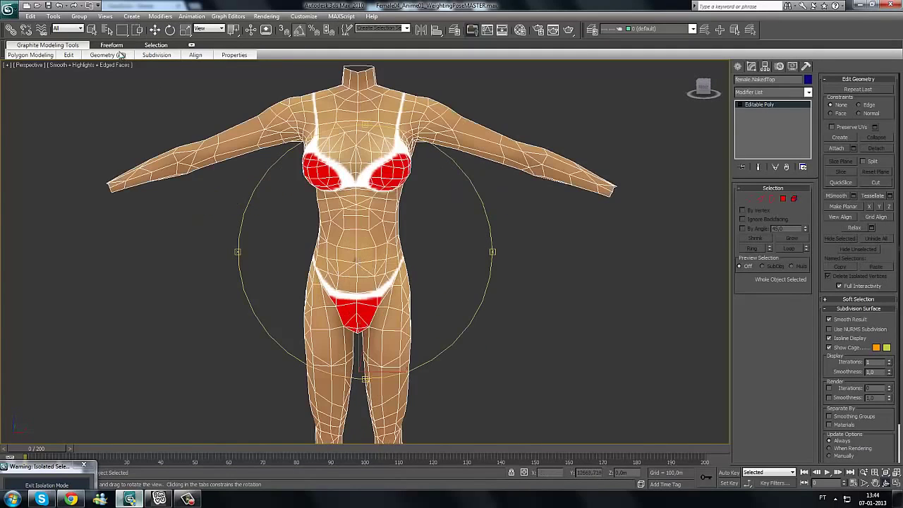
pyautogui.click(92, 30)
pyautogui.moveTo(267, 200); pyautogui.dragTo(274, 222, button='middle')
pyautogui.scroll(-3, 332, 228)
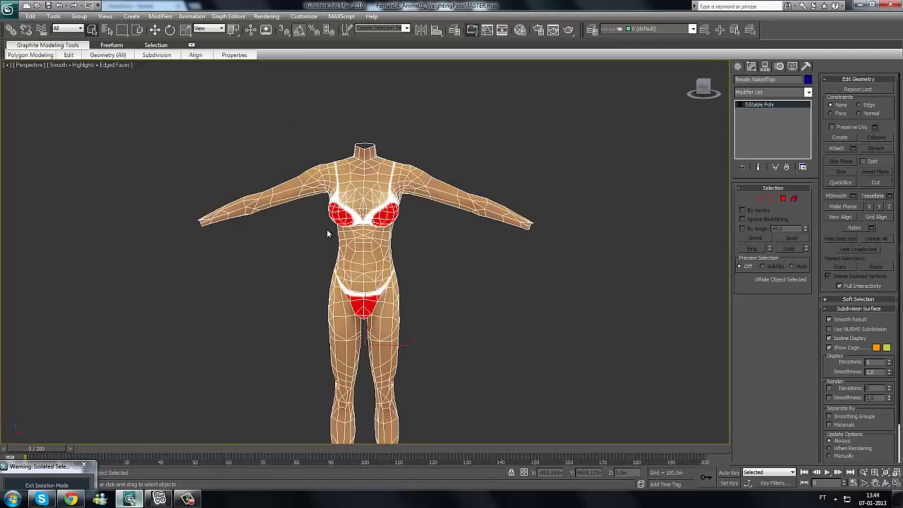
pyautogui.moveTo(406, 236); pyautogui.dragTo(438, 236, button='middle')
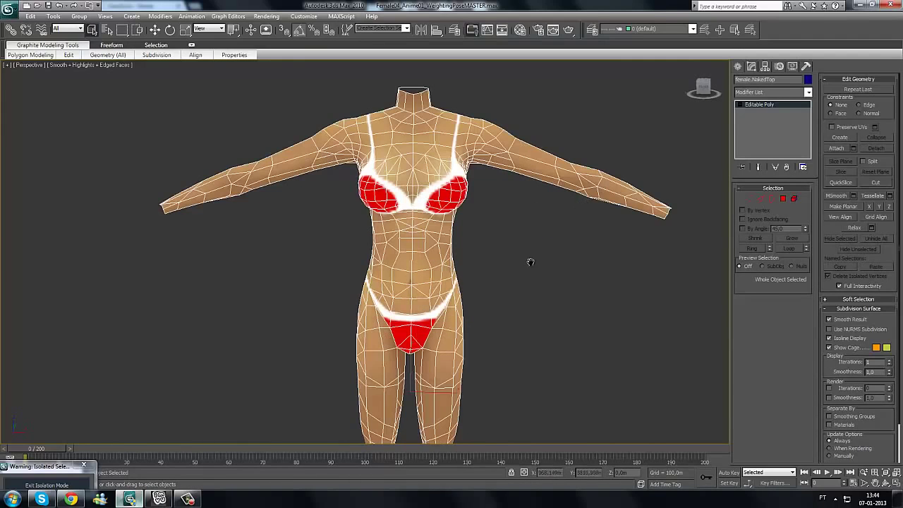
pyautogui.moveTo(531, 262); pyautogui.dragTo(512, 263, button='middle')
pyautogui.click(886, 484)
pyautogui.moveTo(481, 297); pyautogui.dragTo(480, 290)
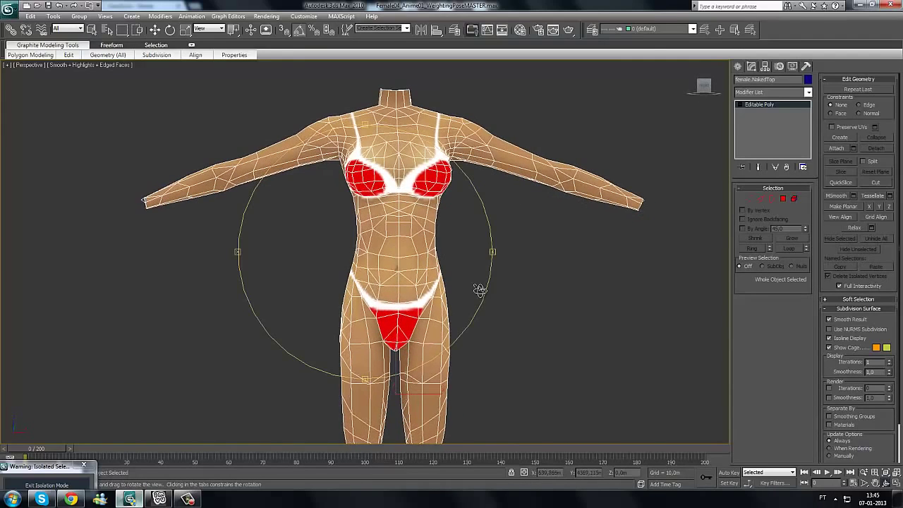
pyautogui.moveTo(386, 194); pyautogui.dragTo(398, 126, button='middle')
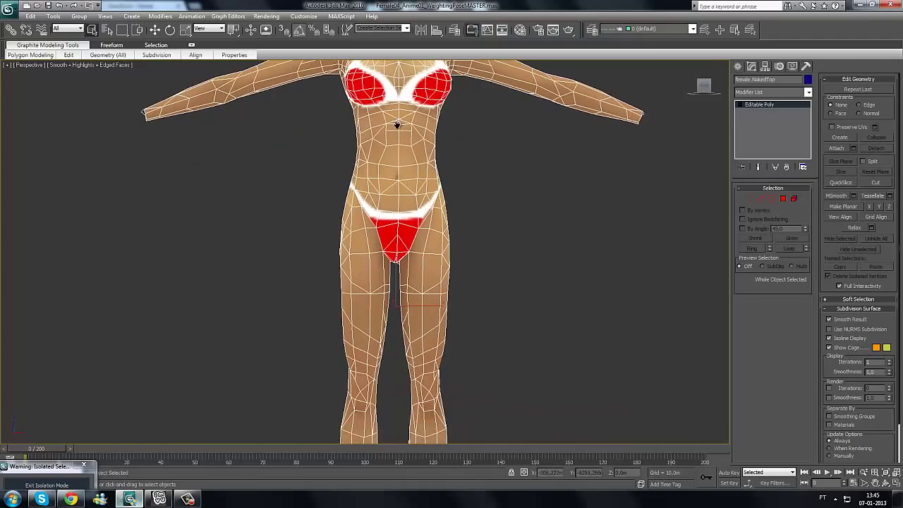
pyautogui.moveTo(384, 274); pyautogui.dragTo(380, 344, button='middle')
pyautogui.scroll(-3, 387, 267)
pyautogui.scroll(4, 385, 265)
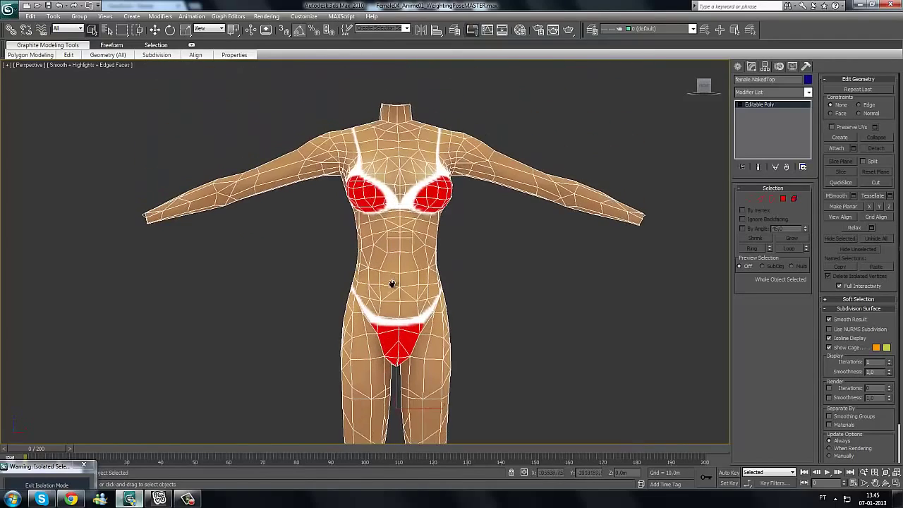
# - Examine the merged body mesh from the side and return to a front view of the torso
pyautogui.click(886, 483)
pyautogui.moveTo(309, 261); pyautogui.dragTo(381, 272)
pyautogui.moveTo(383, 272); pyautogui.dragTo(340, 288, button='middle')
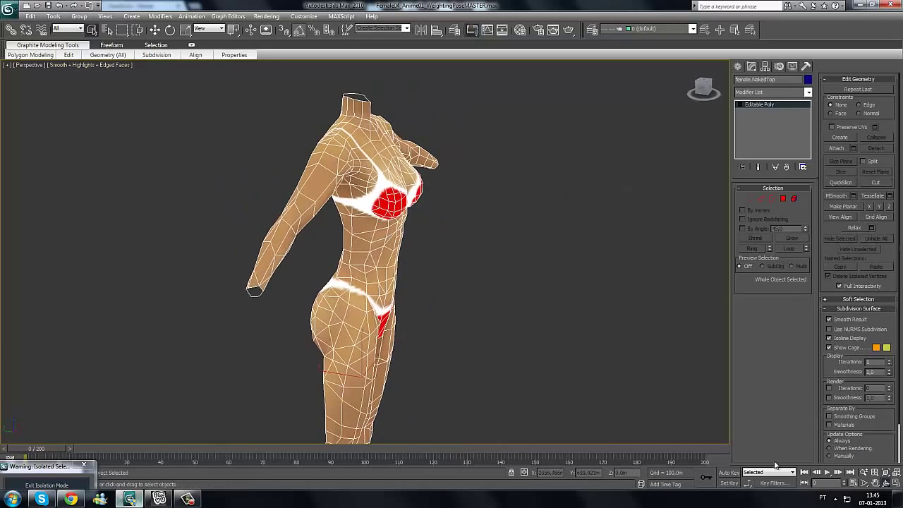
pyautogui.click(887, 483)
pyautogui.moveTo(393, 281); pyautogui.dragTo(314, 285)
pyautogui.click(91, 30)
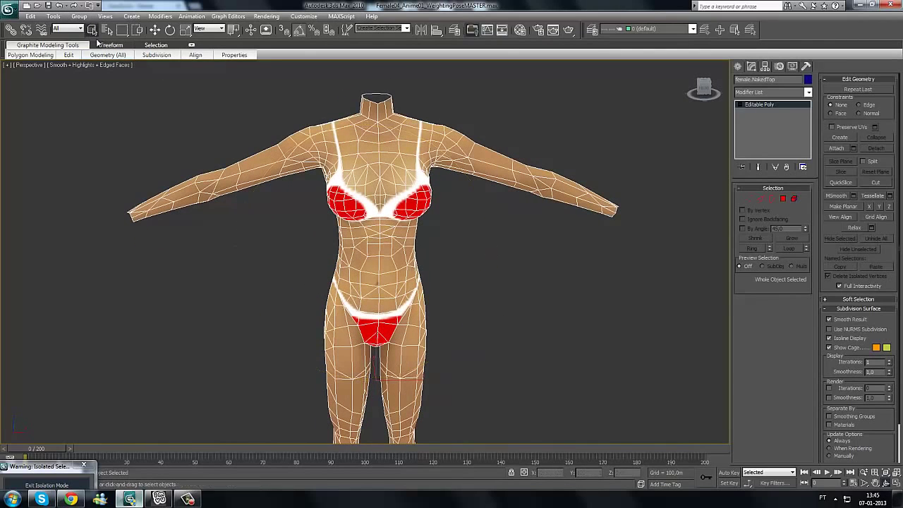
pyautogui.moveTo(457, 244); pyautogui.dragTo(446, 267, button='middle')
pyautogui.scroll(3, 437, 258)
pyautogui.moveTo(373, 206); pyautogui.dragTo(379, 216, button='middle')
pyautogui.scroll(-3, 376, 214)
pyautogui.moveTo(291, 134); pyautogui.dragTo(435, 318)
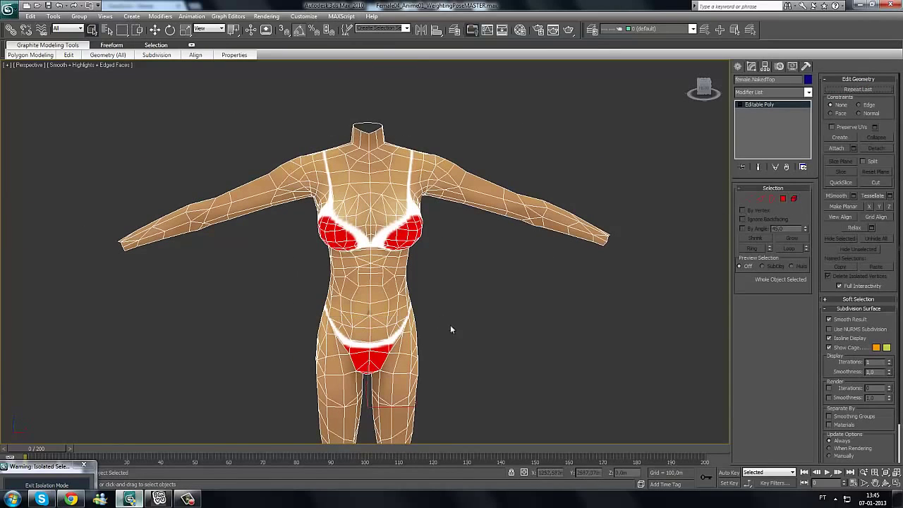
# - Inspect individual edges on the abdomen of the merged body at Edge level
pyautogui.click(761, 198)
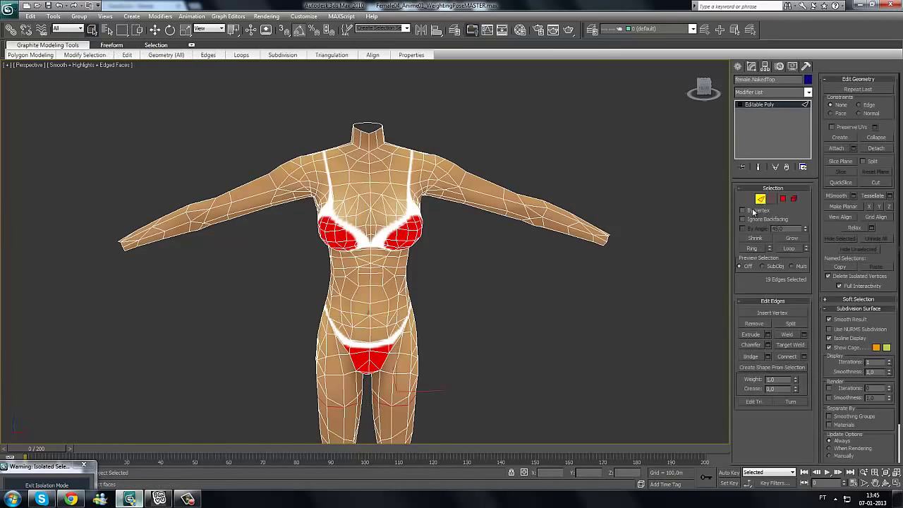
pyautogui.click(378, 290)
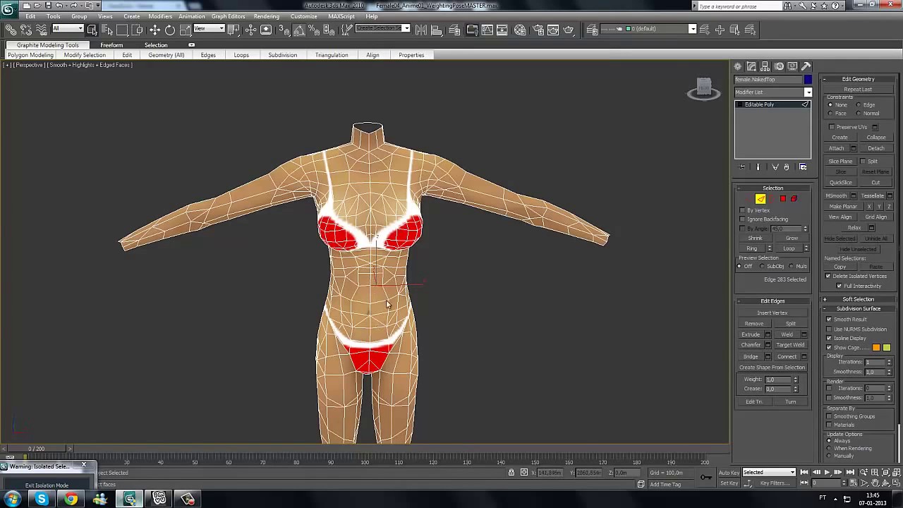
pyautogui.scroll(3, 386, 304)
pyautogui.click(376, 330)
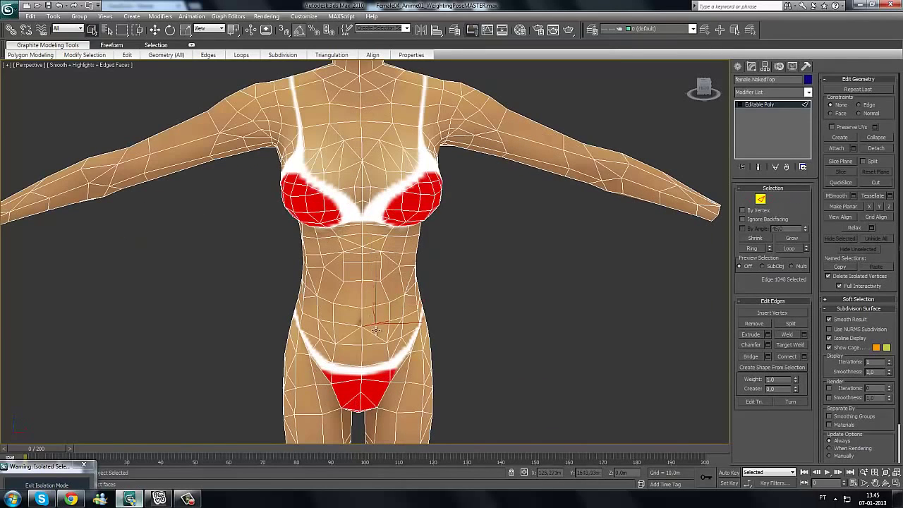
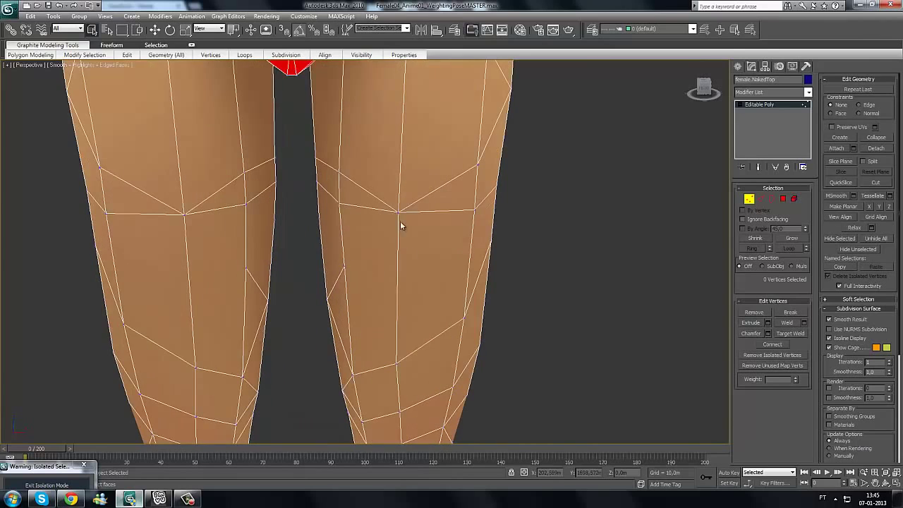
# - Select the coinciding vertices on the left thigh seam to check whether the attached parts are joined
pyautogui.click(401, 211)
pyautogui.scroll(-10, 492, 248)
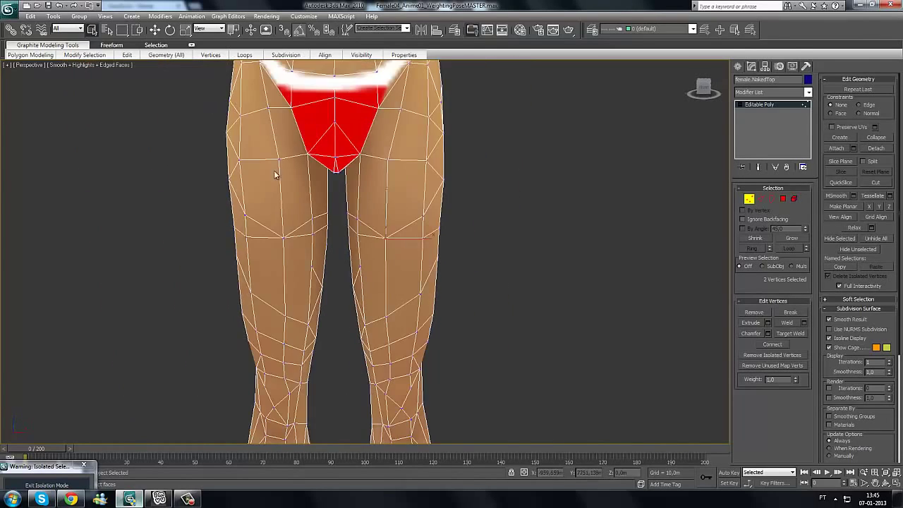
pyautogui.scroll(-3, 464, 290)
pyautogui.scroll(4, 430, 206)
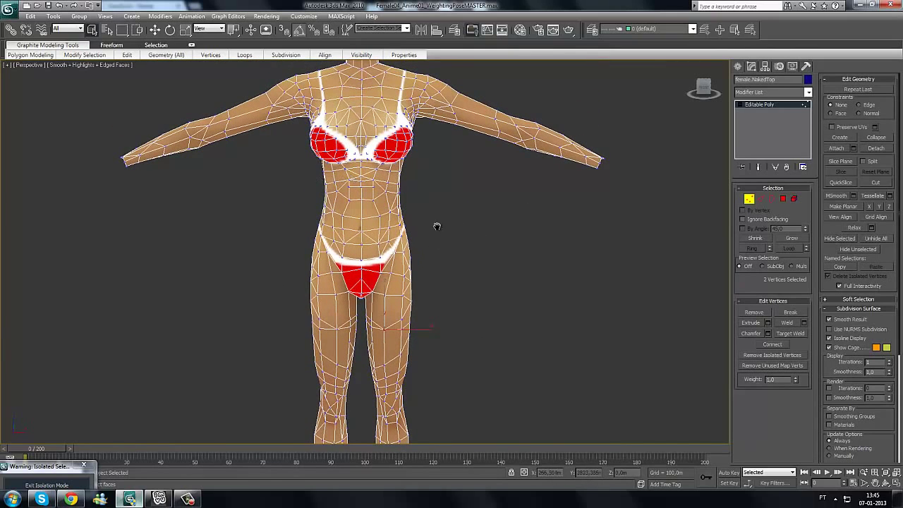
pyautogui.scroll(1, 438, 226)
pyautogui.scroll(-3, 432, 207)
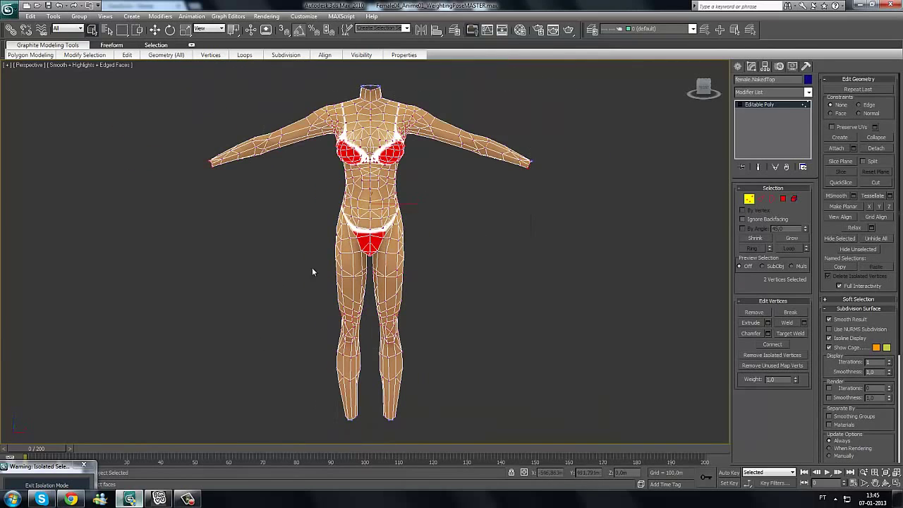
# - Select all vertices of the merged body and weld the coinciding ones at the waist and thigh seams
pyautogui.hotkey('ctrl', 'a')
pyautogui.click(828, 311)
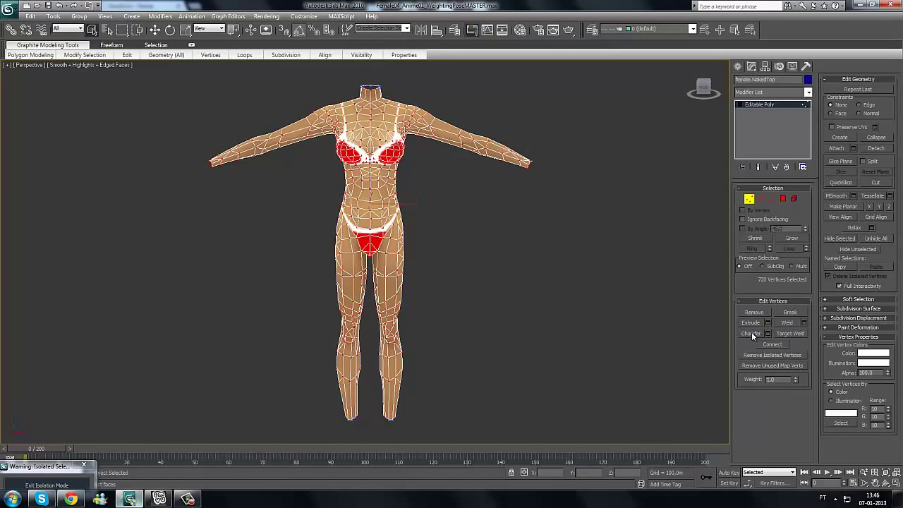
pyautogui.click(788, 323)
pyautogui.hotkey('ctrl', 'shift', 'd')
pyautogui.moveTo(750, 287)
pyautogui.mouseDown()
pyautogui.moveTo(774, 285)
pyautogui.moveTo(743, 281)
pyautogui.moveTo(761, 290)
pyautogui.mouseUp()
pyautogui.moveTo(342, 214)
pyautogui.mouseDown()
pyautogui.moveTo(409, 216)
pyautogui.moveTo(324, 206)
pyautogui.mouseUp()
pyautogui.moveTo(413, 265)
pyautogui.mouseDown()
pyautogui.moveTo(333, 272)
pyautogui.moveTo(424, 270)
pyautogui.moveTo(410, 262)
pyautogui.mouseUp()
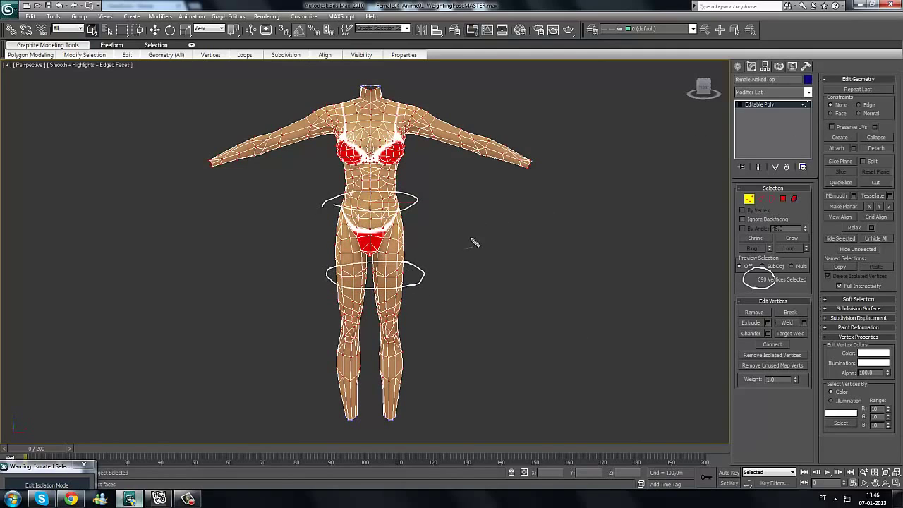
pyautogui.press('Escape')
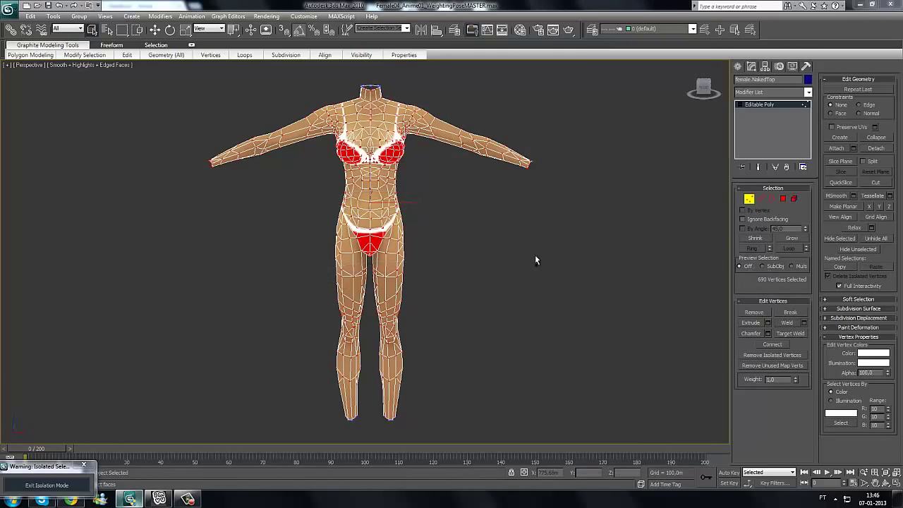
# - Select the entire merged body at Element level and activate the Move tool
pyautogui.click(797, 200)
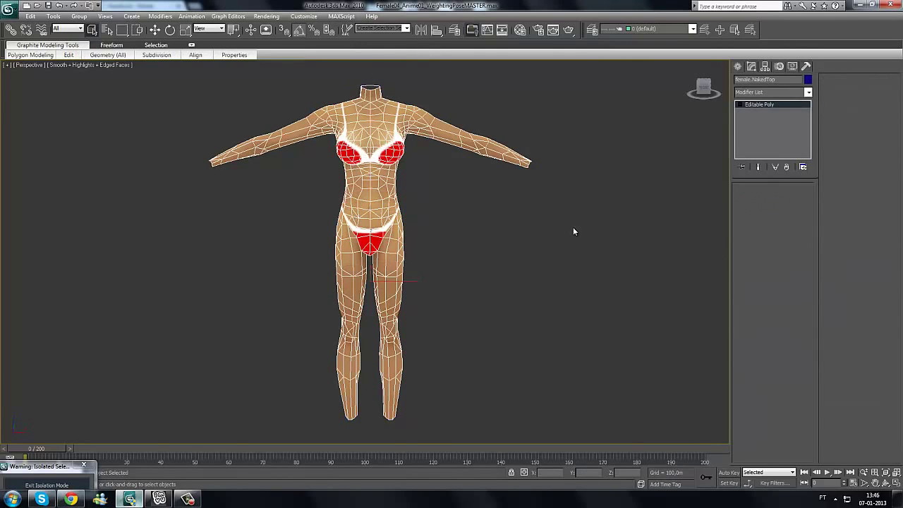
pyautogui.press('5')
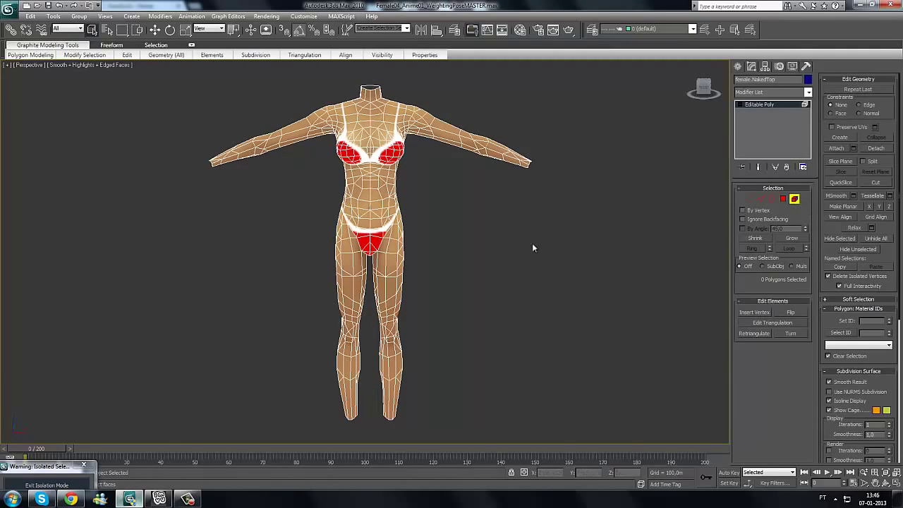
pyautogui.click(394, 204)
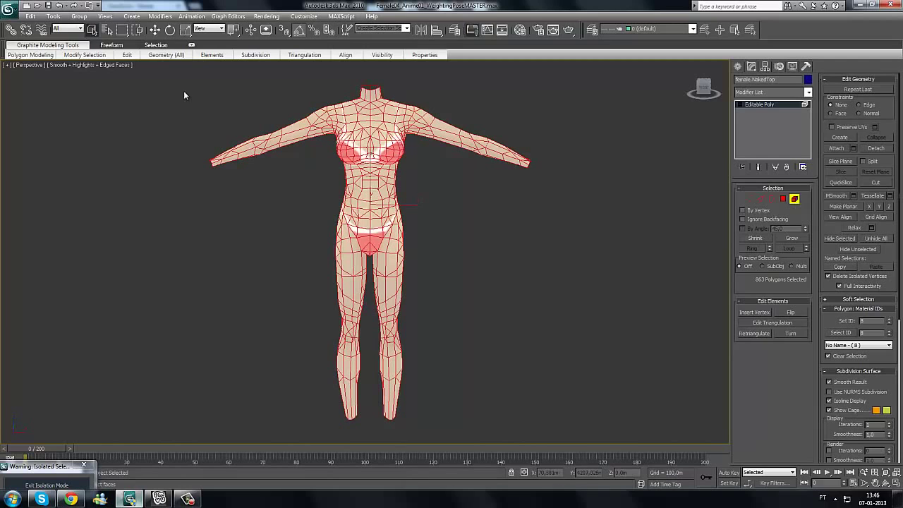
pyautogui.click(158, 32)
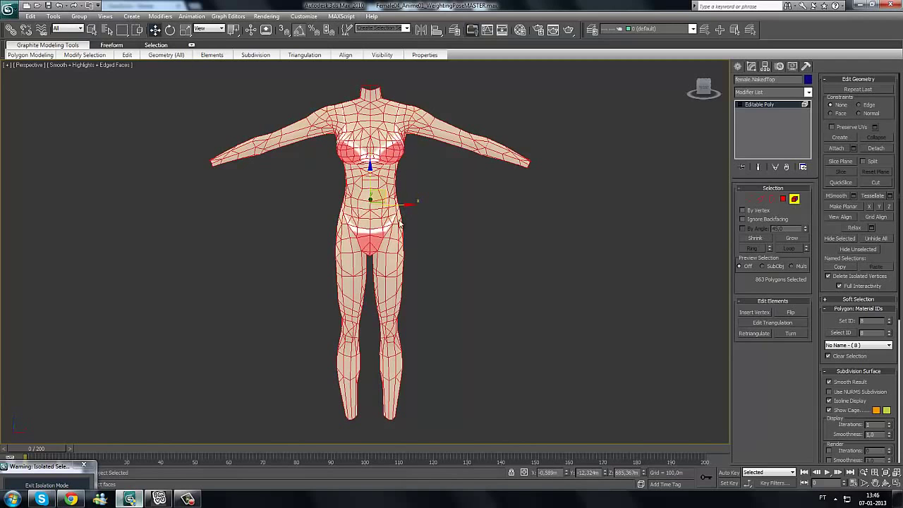
pyautogui.moveTo(346, 212); pyautogui.dragTo(413, 258, button='middle')
pyautogui.moveTo(598, 279); pyautogui.dragTo(578, 271, button='middle')
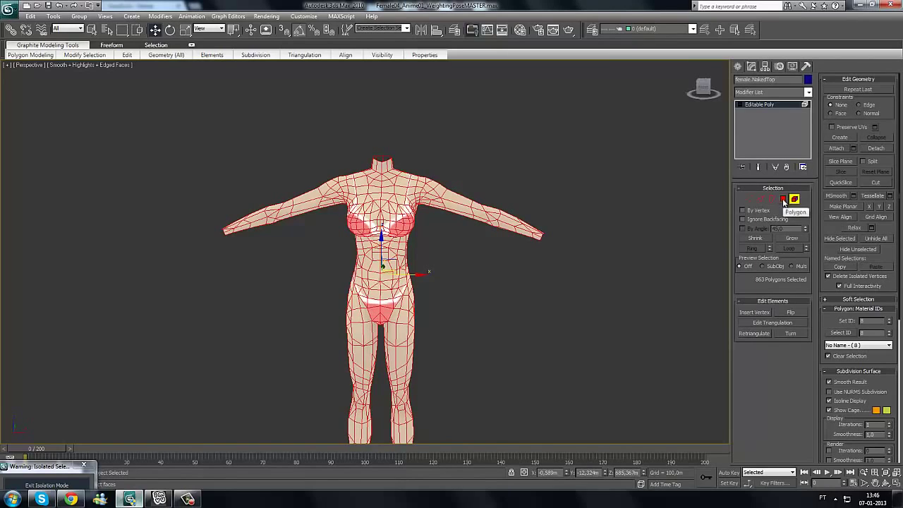
# - Convert the body selection to Polygon level and remove the neck polygons from it
pyautogui.click(784, 199)
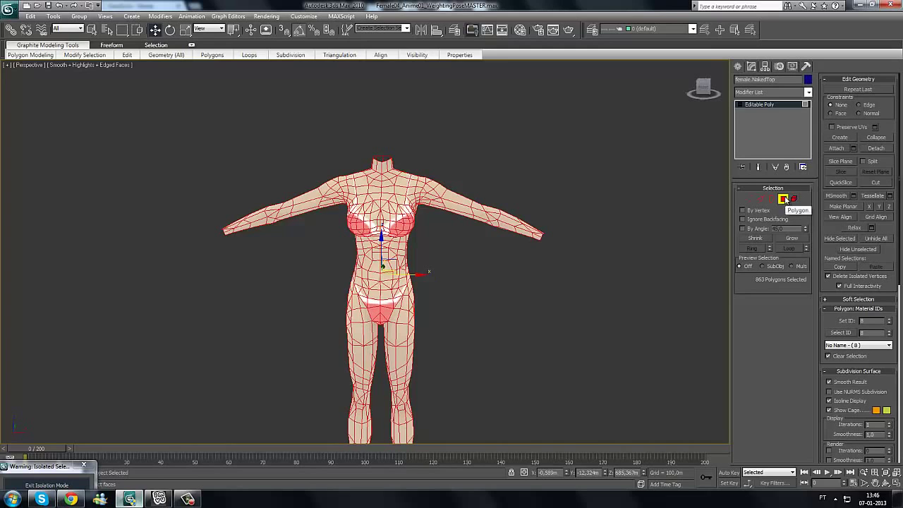
pyautogui.moveTo(520, 279); pyautogui.dragTo(516, 322, button='middle')
pyautogui.scroll(5, 408, 281)
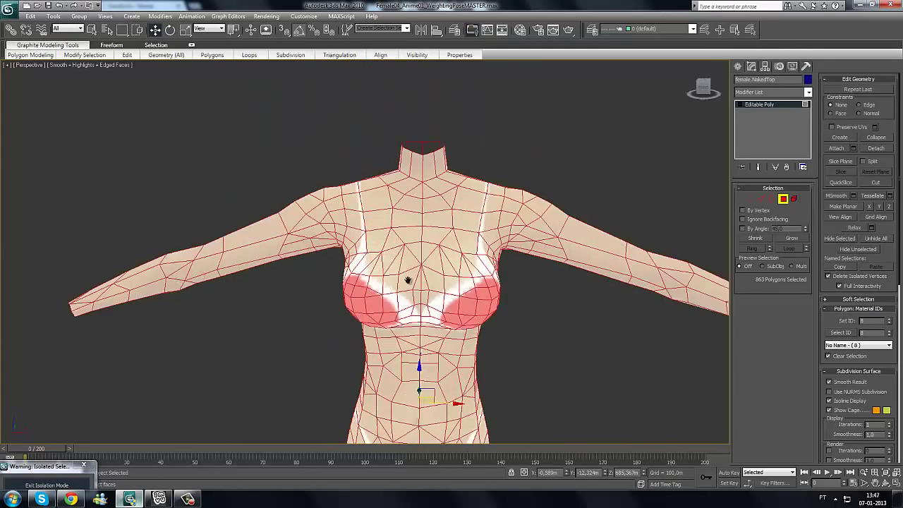
pyautogui.moveTo(408, 281); pyautogui.dragTo(375, 310, button='middle')
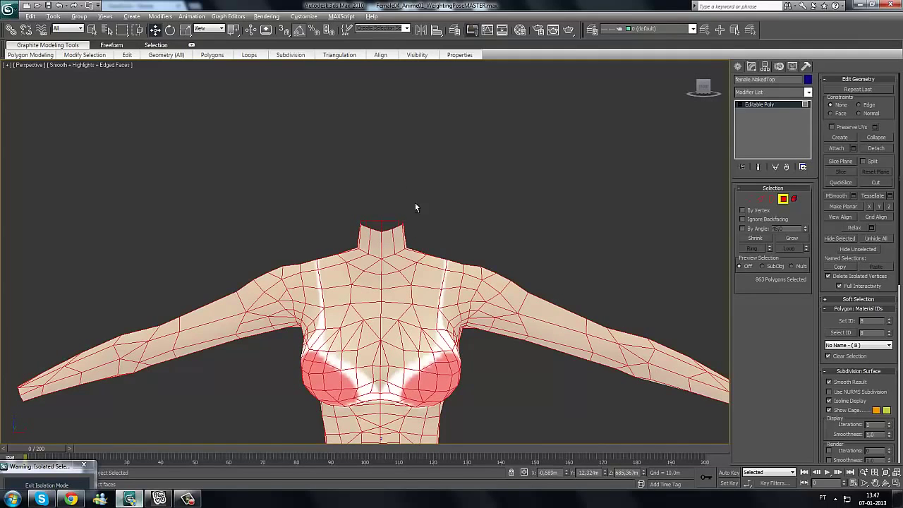
pyautogui.keyDown('alt'); pyautogui.moveTo(443, 158); pyautogui.dragTo(341, 240); pyautogui.keyUp('alt')
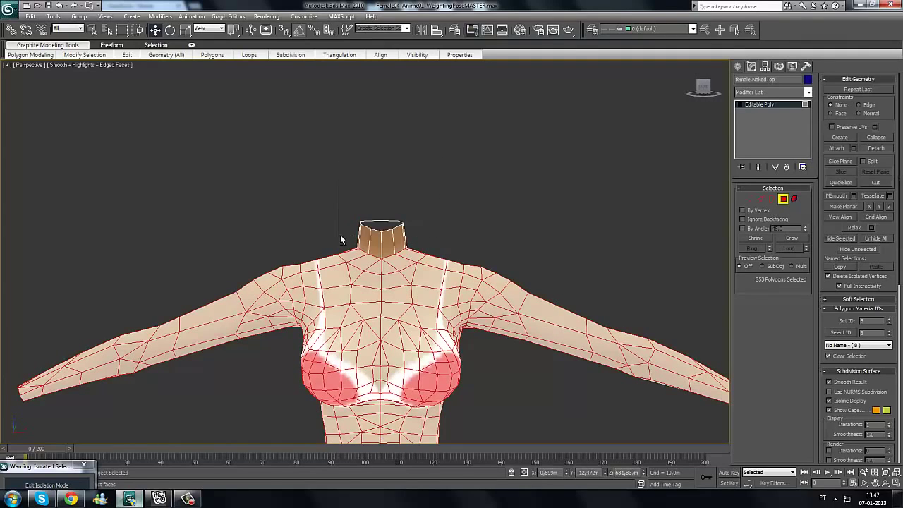
# - Deselect the ring of polygons around the open end of the avatar's left wrist
pyautogui.keyDown('alt'); pyautogui.moveTo(340, 240); pyautogui.dragTo(363, 237, button='middle'); pyautogui.keyUp('alt')
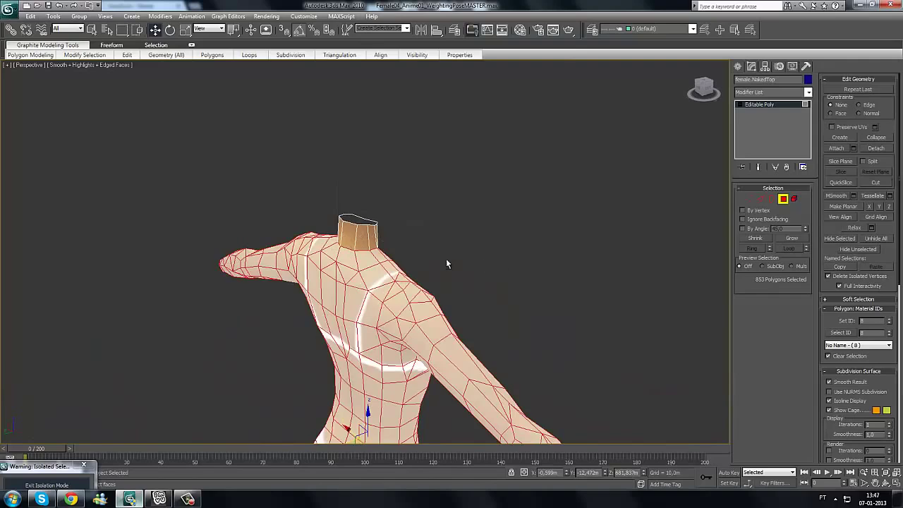
pyautogui.keyDown('alt'); pyautogui.moveTo(446, 264); pyautogui.dragTo(472, 302, button='middle'); pyautogui.keyUp('alt')
pyautogui.moveTo(538, 294); pyautogui.dragTo(462, 232, button='middle')
pyautogui.scroll(3, 462, 232)
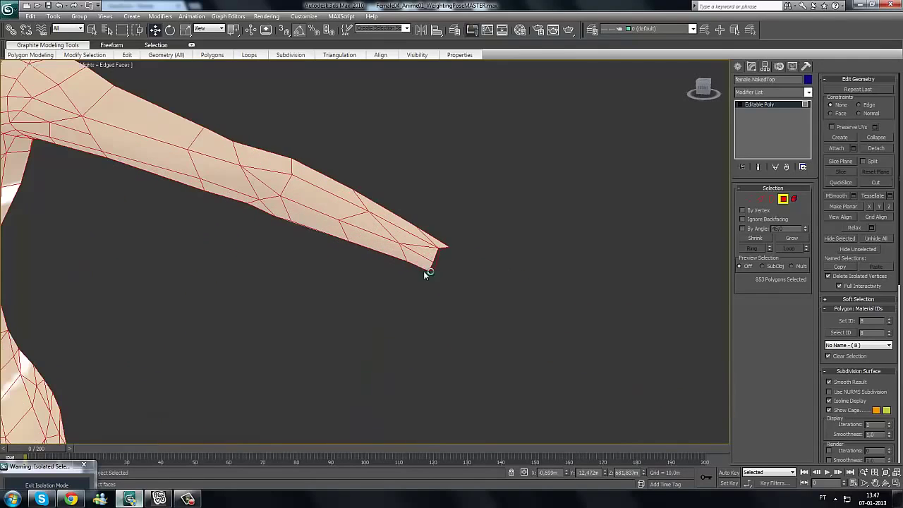
pyautogui.keyDown('alt'); pyautogui.click(425, 263); pyautogui.keyUp('alt')
pyautogui.keyDown('alt'); pyautogui.click(426, 254); pyautogui.keyUp('alt')
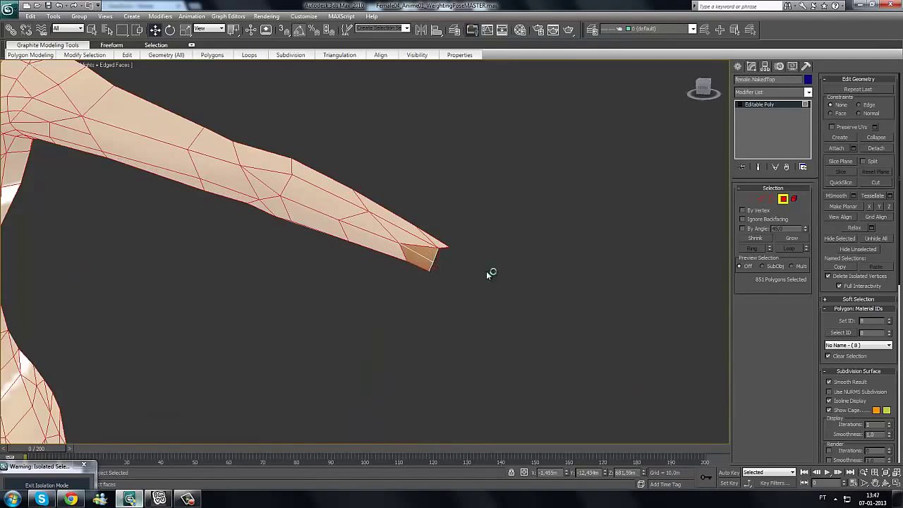
pyautogui.scroll(-3, 489, 271)
pyautogui.keyDown('alt'); pyautogui.moveTo(488, 271); pyautogui.dragTo(408, 316, button='middle'); pyautogui.keyUp('alt')
pyautogui.keyDown('alt'); pyautogui.click(297, 248); pyautogui.keyUp('alt')
pyautogui.keyDown('alt'); pyautogui.click(309, 248); pyautogui.keyUp('alt')
pyautogui.keyDown('alt'); pyautogui.click(309, 256); pyautogui.keyUp('alt')
pyautogui.keyDown('alt'); pyautogui.click(312, 264); pyautogui.keyUp('alt')
pyautogui.keyDown('alt'); pyautogui.click(396, 222); pyautogui.keyUp('alt')
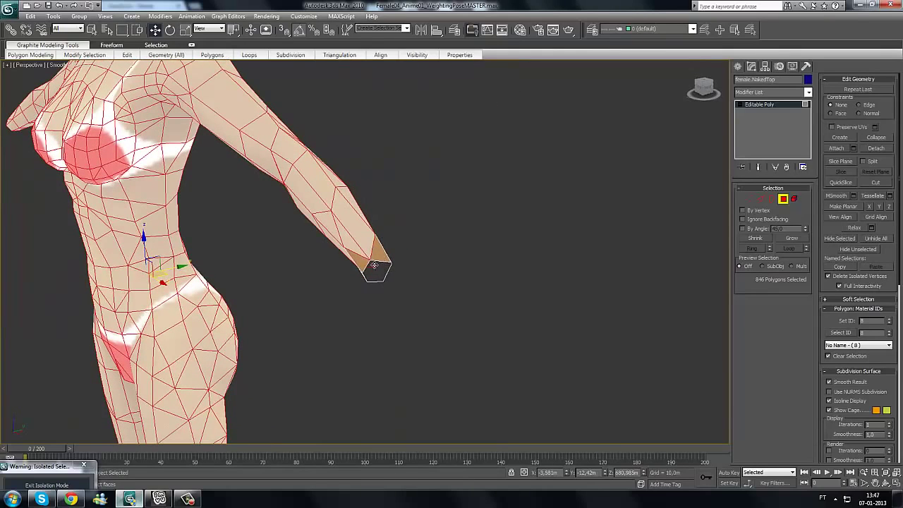
pyautogui.moveTo(406, 284); pyautogui.dragTo(403, 297, button='middle')
pyautogui.scroll(2, 402, 297)
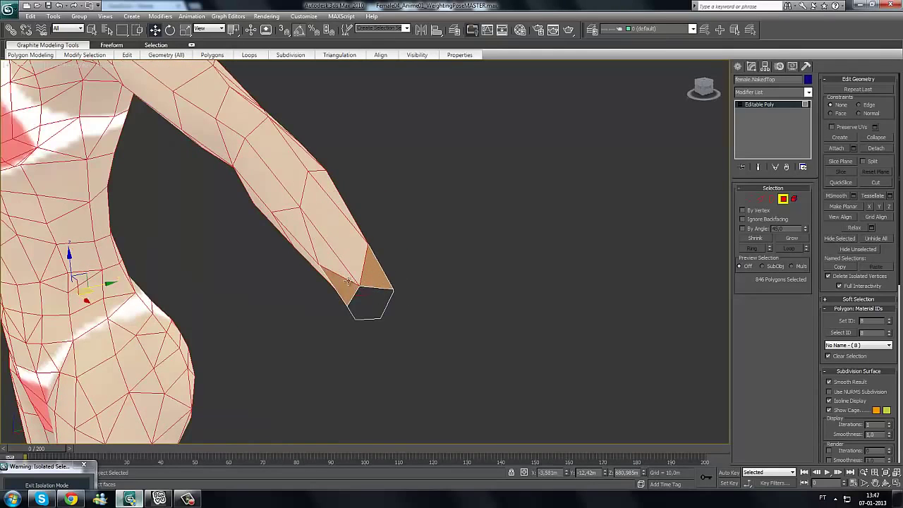
pyautogui.keyDown('alt'); pyautogui.click(348, 272); pyautogui.keyUp('alt')
pyautogui.keyDown('alt'); pyautogui.click(355, 267); pyautogui.keyUp('alt')
# - Deselect the front row of polygons at the base of the neck
pyautogui.scroll(-2, 492, 311)
pyautogui.keyDown('alt'); pyautogui.moveTo(492, 311); pyautogui.dragTo(524, 292, button='middle'); pyautogui.keyUp('alt')
pyautogui.scroll(-2, 494, 272)
pyautogui.scroll(-2, 454, 247)
pyautogui.keyDown('alt'); pyautogui.moveTo(454, 247); pyautogui.dragTo(383, 214, button='middle'); pyautogui.keyUp('alt')
pyautogui.scroll(4, 389, 269)
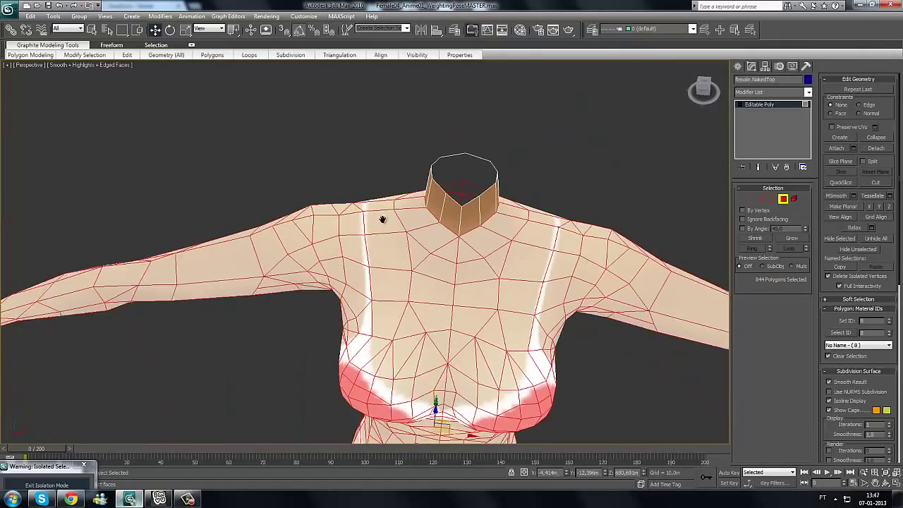
pyautogui.scroll(3, 383, 214)
pyautogui.keyDown('alt'); pyautogui.click(360, 246); pyautogui.keyUp('alt')
pyautogui.keyDown('alt'); pyautogui.click(388, 245); pyautogui.keyUp('alt')
pyautogui.keyDown('alt'); pyautogui.click(452, 206); pyautogui.keyUp('alt')
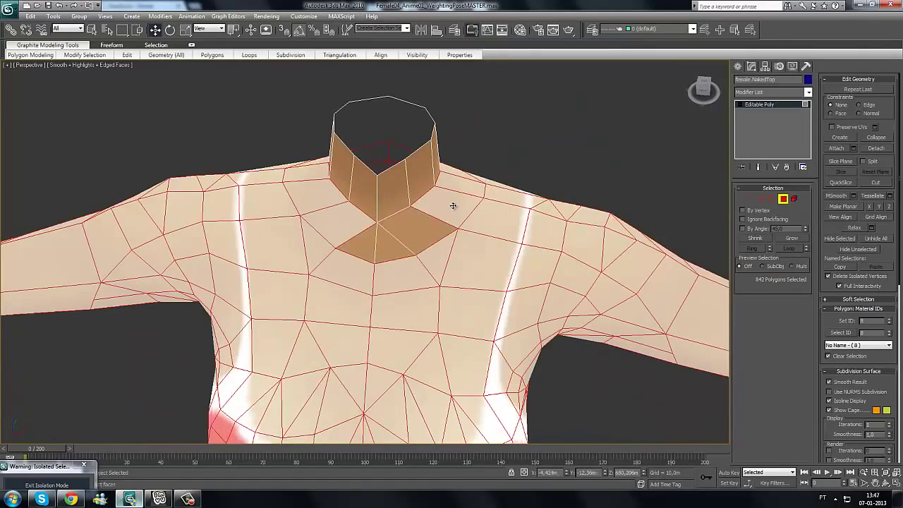
pyautogui.keyDown('alt'); pyautogui.click(457, 197); pyautogui.keyUp('alt')
pyautogui.keyDown('alt'); pyautogui.click(463, 186); pyautogui.keyUp('alt')
# - Deselect the remaining polygons around the neck base, across the back and onto the other shoulder
pyautogui.keyDown('alt'); pyautogui.moveTo(571, 228); pyautogui.dragTo(368, 225, button='middle'); pyautogui.keyUp('alt')
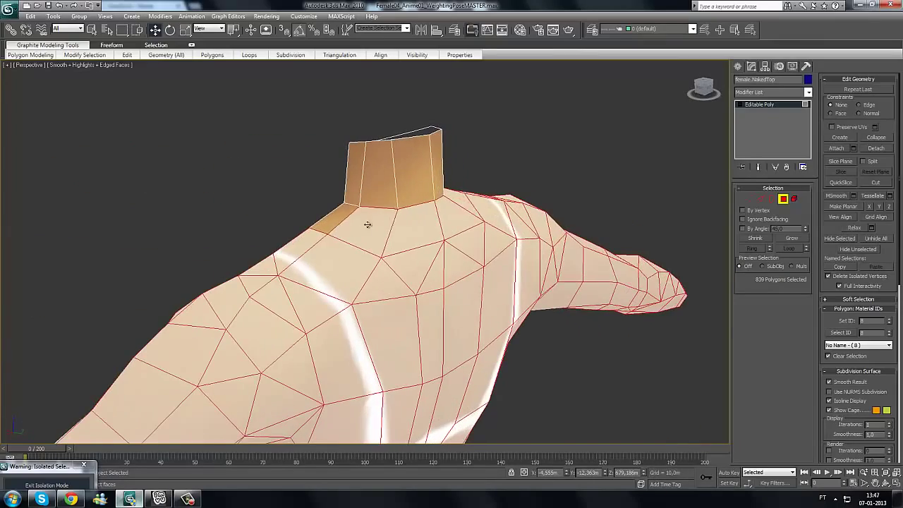
pyautogui.keyDown('alt'); pyautogui.click(365, 227); pyautogui.keyUp('alt')
pyautogui.keyDown('alt'); pyautogui.click(422, 221); pyautogui.keyUp('alt')
pyautogui.keyDown('alt'); pyautogui.click(461, 220); pyautogui.keyUp('alt')
pyautogui.keyDown('alt'); pyautogui.moveTo(555, 237); pyautogui.dragTo(425, 239, button='middle'); pyautogui.keyUp('alt')
pyautogui.keyDown('alt'); pyautogui.click(349, 245); pyautogui.keyUp('alt')
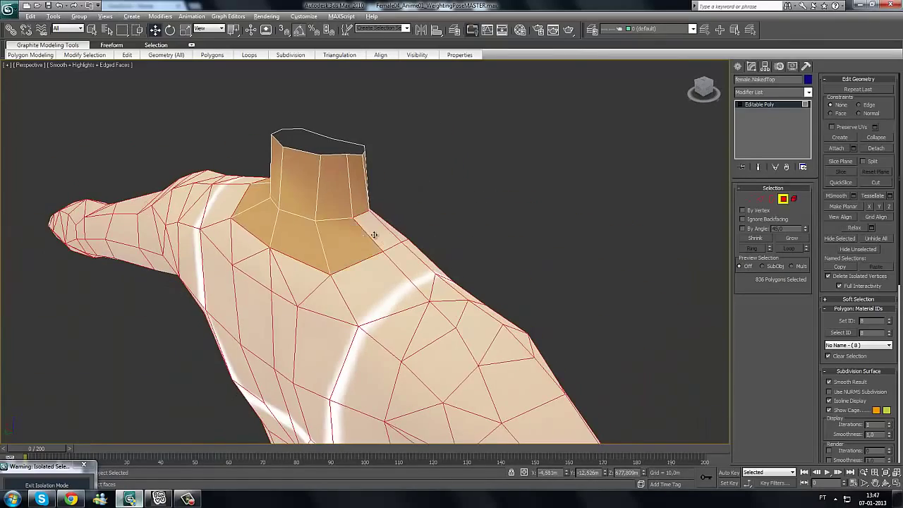
pyautogui.keyDown('alt'); pyautogui.click(375, 235); pyautogui.keyUp('alt')
pyautogui.keyDown('alt'); pyautogui.moveTo(483, 241); pyautogui.dragTo(404, 276, button='middle'); pyautogui.keyUp('alt')
pyautogui.keyDown('alt'); pyautogui.click(320, 215); pyautogui.keyUp('alt')
pyautogui.keyDown('alt'); pyautogui.click(339, 221); pyautogui.keyUp('alt')
# - Deselect the ring of polygons around the open end of the avatar's right wrist
pyautogui.scroll(5, 466, 280)
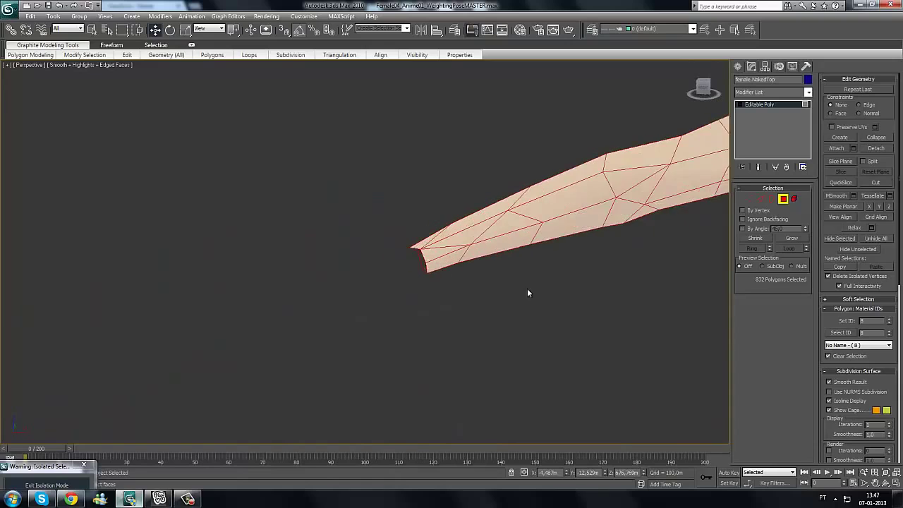
pyautogui.moveTo(527, 289); pyautogui.dragTo(489, 289, button='middle')
pyautogui.keyDown('alt'); pyautogui.click(434, 269); pyautogui.keyUp('alt')
pyautogui.keyDown('alt'); pyautogui.click(419, 263); pyautogui.keyUp('alt')
pyautogui.keyDown('alt'); pyautogui.moveTo(419, 263); pyautogui.dragTo(329, 267, button='middle'); pyautogui.keyUp('alt')
pyautogui.keyDown('alt'); pyautogui.click(330, 227); pyautogui.keyUp('alt')
pyautogui.keyDown('alt'); pyautogui.click(346, 227); pyautogui.keyUp('alt')
pyautogui.keyDown('alt'); pyautogui.click(306, 252); pyautogui.keyUp('alt')
pyautogui.keyDown('alt'); pyautogui.click(295, 255); pyautogui.keyUp('alt')
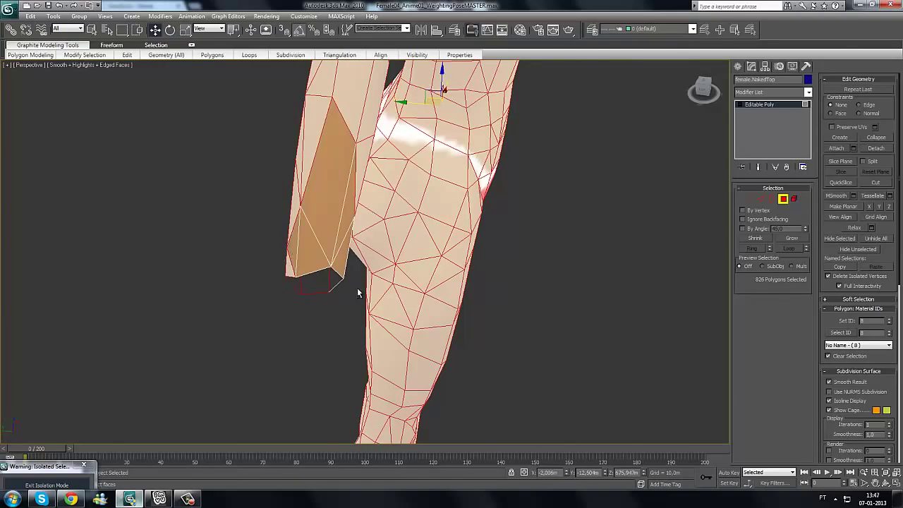
pyautogui.keyDown('alt'); pyautogui.moveTo(398, 269); pyautogui.dragTo(304, 289, button='middle'); pyautogui.keyUp('alt')
pyautogui.moveTo(303, 290); pyautogui.dragTo(354, 281, button='middle')
pyautogui.keyDown('alt'); pyautogui.click(364, 278); pyautogui.keyUp('alt')
pyautogui.keyDown('alt'); pyautogui.click(350, 290); pyautogui.keyUp('alt')
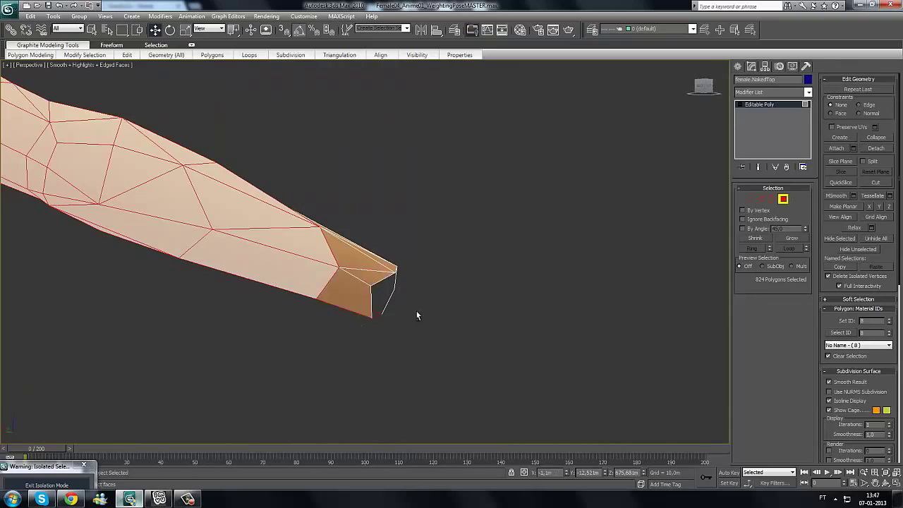
pyautogui.keyDown('alt'); pyautogui.moveTo(416, 311); pyautogui.dragTo(407, 270, button='middle'); pyautogui.keyUp('alt')
pyautogui.keyDown('alt'); pyautogui.click(350, 285); pyautogui.keyUp('alt')
# - Deselect the bottom polygons of both lower legs around the open ankle ends
pyautogui.scroll(-5, 408, 271)
pyautogui.moveTo(474, 335); pyautogui.dragTo(562, 385, button='middle')
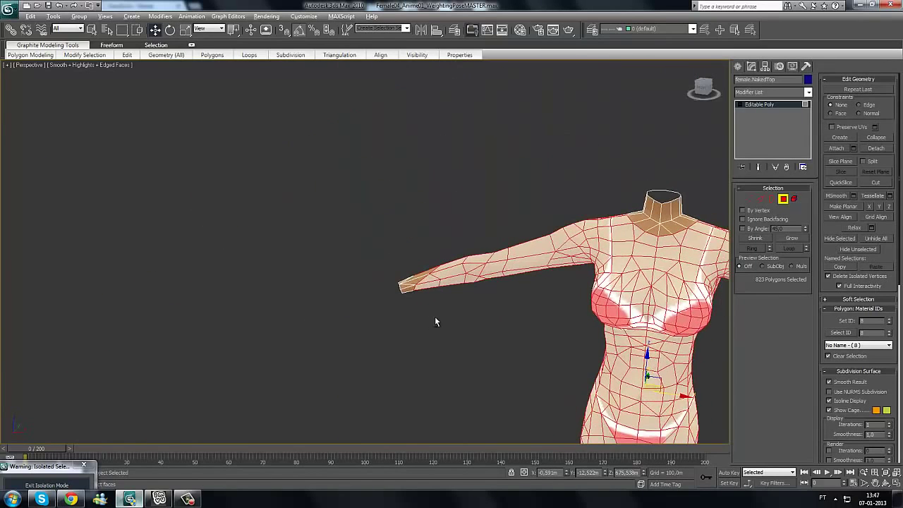
pyautogui.scroll(5, 435, 322)
pyautogui.keyDown('alt'); pyautogui.moveTo(372, 281); pyautogui.dragTo(537, 350, button='middle'); pyautogui.keyUp('alt')
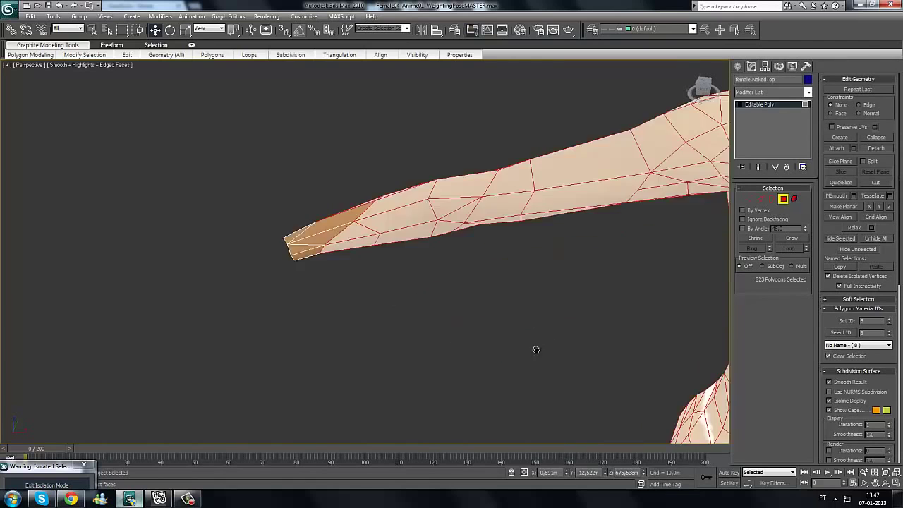
pyautogui.scroll(-7, 537, 350)
pyautogui.moveTo(579, 423); pyautogui.dragTo(498, 330, button='middle')
pyautogui.scroll(5, 461, 306)
pyautogui.moveTo(461, 306); pyautogui.dragTo(550, 381, button='middle')
pyautogui.moveTo(332, 262); pyautogui.dragTo(429, 392, button='middle')
pyautogui.keyDown('alt'); pyautogui.moveTo(353, 262); pyautogui.dragTo(377, 194, button='middle'); pyautogui.keyUp('alt')
pyautogui.moveTo(382, 260); pyautogui.dragTo(369, 175, button='middle')
pyautogui.scroll(4, 364, 292)
pyautogui.scroll(3, 356, 287)
pyautogui.moveTo(368, 236); pyautogui.dragTo(370, 220, button='middle')
pyautogui.keyDown('alt'); pyautogui.moveTo(443, 273); pyautogui.dragTo(404, 242, button='middle'); pyautogui.keyUp('alt')
pyautogui.keyDown('alt'); pyautogui.moveTo(410, 357); pyautogui.dragTo(351, 363); pyautogui.keyUp('alt')
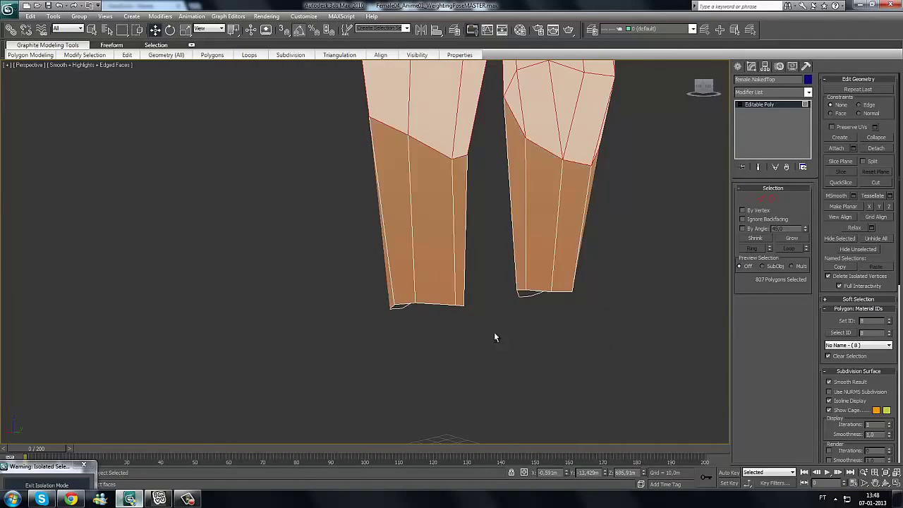
# - Examine the deselected polygons on both lower legs from several angles
pyautogui.keyDown('alt'); pyautogui.moveTo(313, 312); pyautogui.dragTo(294, 283, button='middle'); pyautogui.keyUp('alt')
pyautogui.moveTo(42, 186); pyautogui.dragTo(238, 192, button='middle')
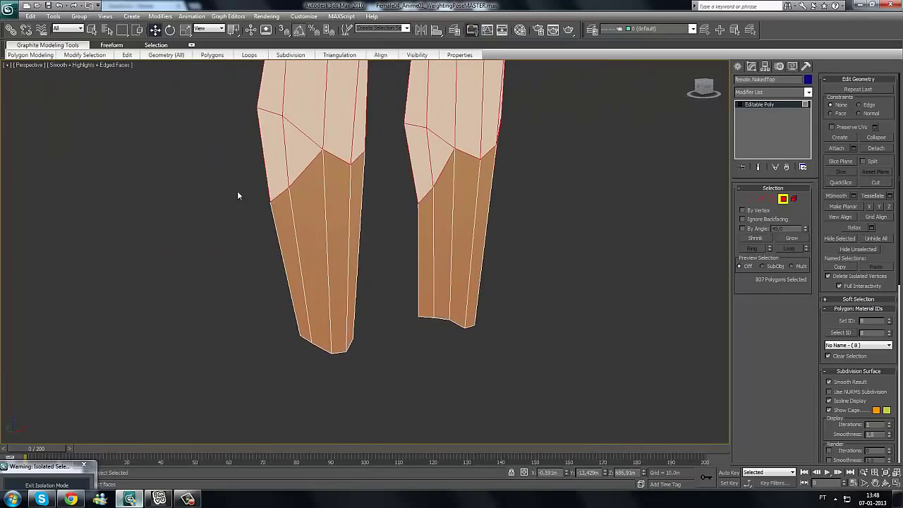
pyautogui.keyDown('alt'); pyautogui.moveTo(448, 292); pyautogui.dragTo(368, 237, button='middle'); pyautogui.keyUp('alt')
pyautogui.scroll(-5, 368, 237)
pyautogui.moveTo(360, 138); pyautogui.dragTo(334, 395, button='middle')
pyautogui.moveTo(369, 236); pyautogui.dragTo(402, 145, button='middle')
pyautogui.scroll(-3, 373, 246)
# - Inspect the deselected polygons around the avatar's left wrist opening and return to a front view
pyautogui.keyDown('alt'); pyautogui.moveTo(437, 243); pyautogui.dragTo(268, 290, button='middle'); pyautogui.keyUp('alt')
pyautogui.scroll(3, 442, 293)
pyautogui.scroll(3, 443, 239)
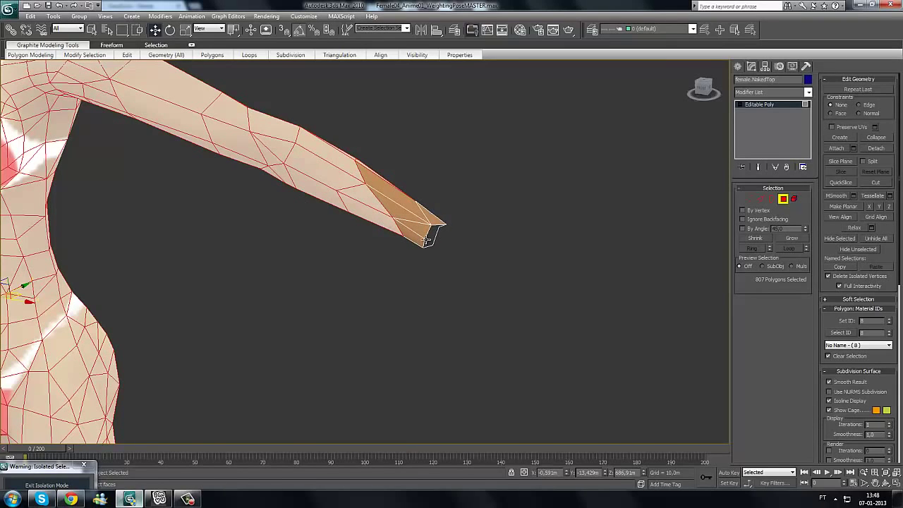
pyautogui.keyDown('alt'); pyautogui.moveTo(429, 237); pyautogui.dragTo(399, 243, button='middle'); pyautogui.keyUp('alt')
pyautogui.moveTo(293, 247); pyautogui.dragTo(444, 259, button='middle')
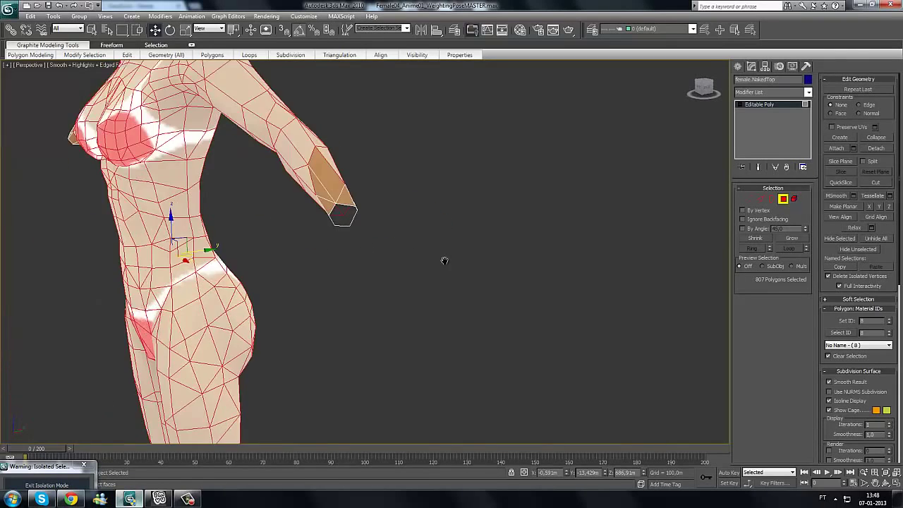
pyautogui.scroll(5, 313, 204)
pyautogui.moveTo(291, 203); pyautogui.dragTo(302, 226, button='middle')
pyautogui.scroll(-3, 302, 226)
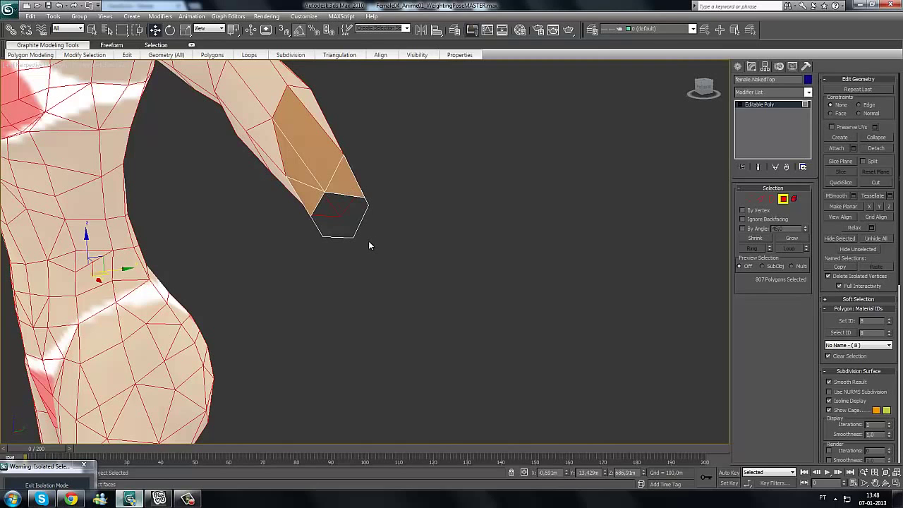
pyautogui.keyDown('alt'); pyautogui.moveTo(378, 236); pyautogui.dragTo(371, 271, button='middle'); pyautogui.keyUp('alt')
pyautogui.moveTo(370, 271); pyautogui.dragTo(489, 266, button='middle')
pyautogui.scroll(-5, 452, 268)
pyautogui.moveTo(489, 266); pyautogui.dragTo(456, 266, button='middle')
pyautogui.scroll(-2, 459, 264)
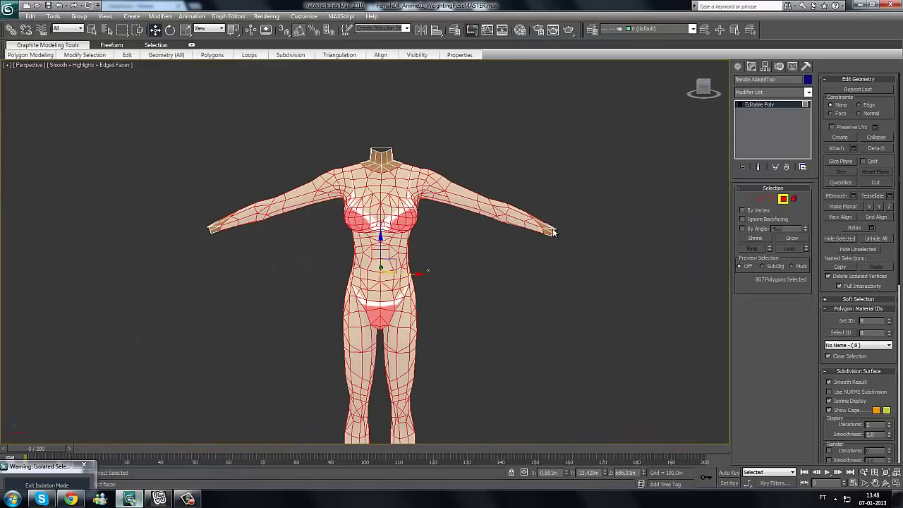
# - Examine the deselected neck polygons and the selection boundary across the shoulders
pyautogui.moveTo(495, 249); pyautogui.dragTo(476, 144, button='middle')
pyautogui.moveTo(216, 188); pyautogui.dragTo(213, 224, button='middle')
pyautogui.moveTo(320, 150); pyautogui.dragTo(320, 228, button='middle')
pyautogui.scroll(2, 343, 143)
pyautogui.scroll(-1, 365, 107)
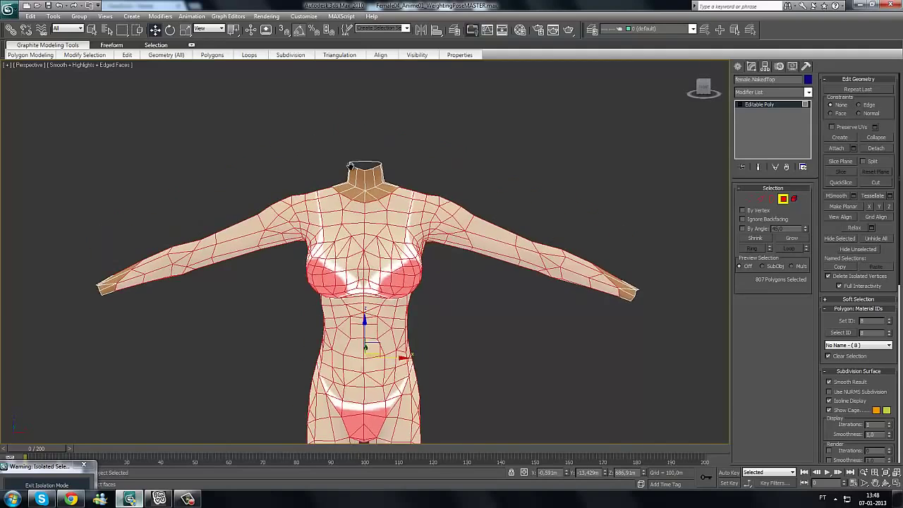
pyautogui.scroll(5, 322, 146)
pyautogui.scroll(-1, 427, 289)
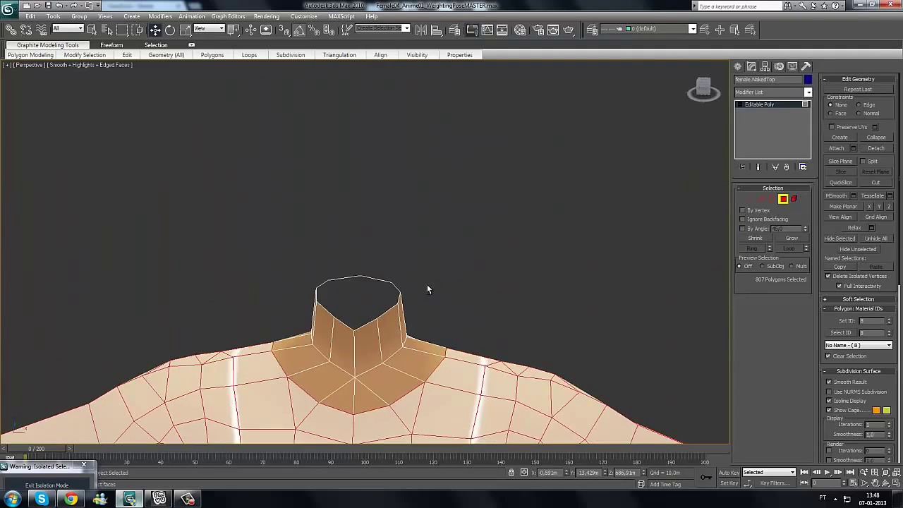
pyautogui.scroll(1, 455, 266)
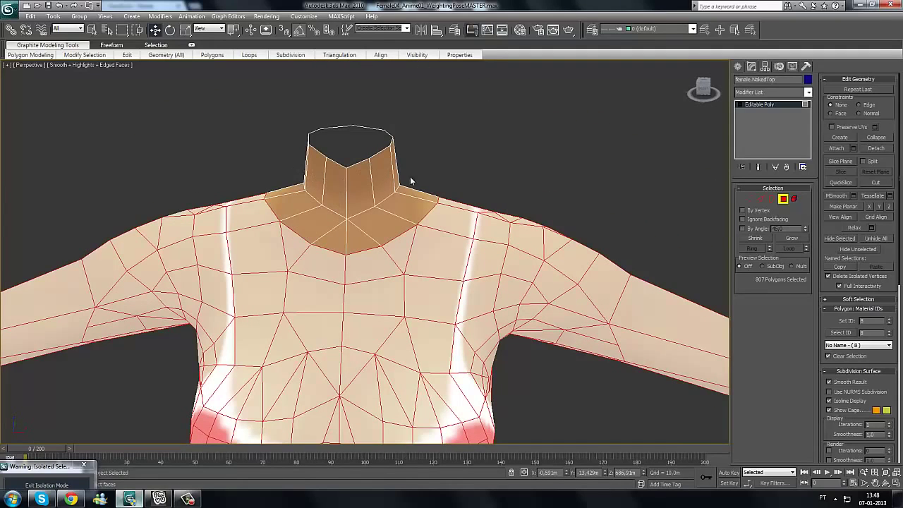
pyautogui.keyDown('alt'); pyautogui.moveTo(410, 177); pyautogui.dragTo(499, 175, button='middle'); pyautogui.keyUp('alt')
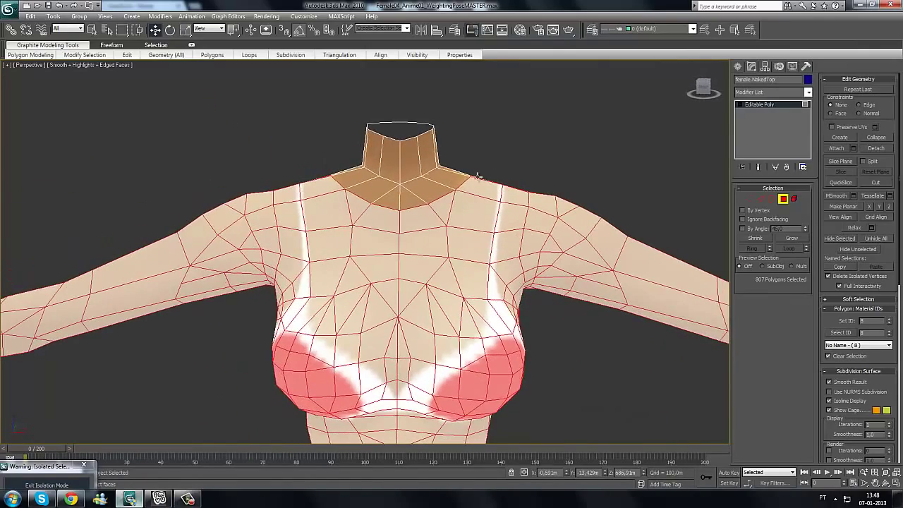
pyautogui.scroll(-3, 423, 176)
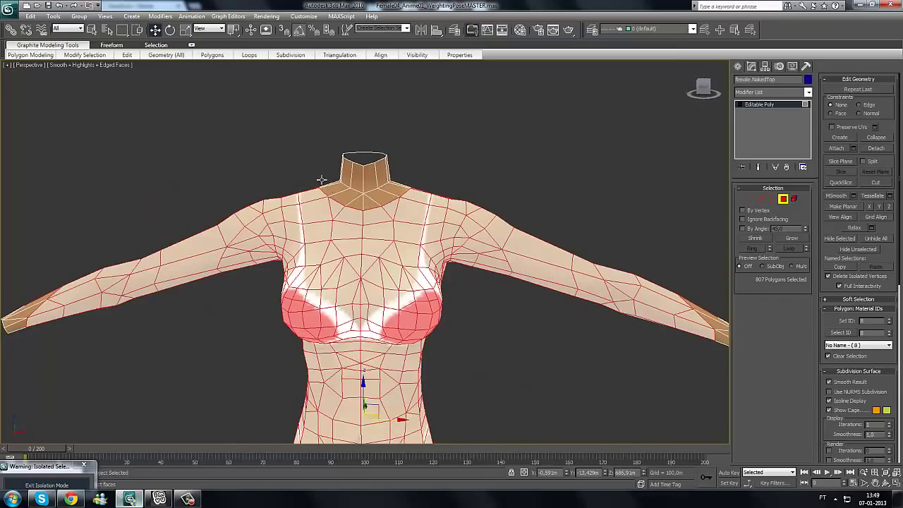
pyautogui.keyDown('alt'); pyautogui.moveTo(321, 181); pyautogui.dragTo(396, 221, button='middle'); pyautogui.keyUp('alt')
pyautogui.scroll(-6, 396, 220)
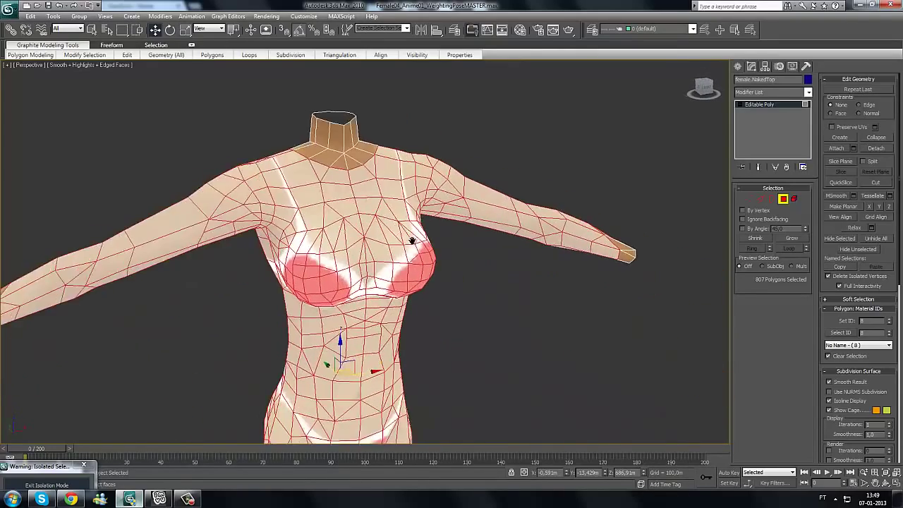
pyautogui.keyDown('ctrl'); pyautogui.keyDown('alt'); pyautogui.moveTo(439, 271); pyautogui.dragTo(419, 253, button='middle'); pyautogui.keyUp('alt'); pyautogui.keyUp('ctrl')
pyautogui.scroll(-4, 422, 248)
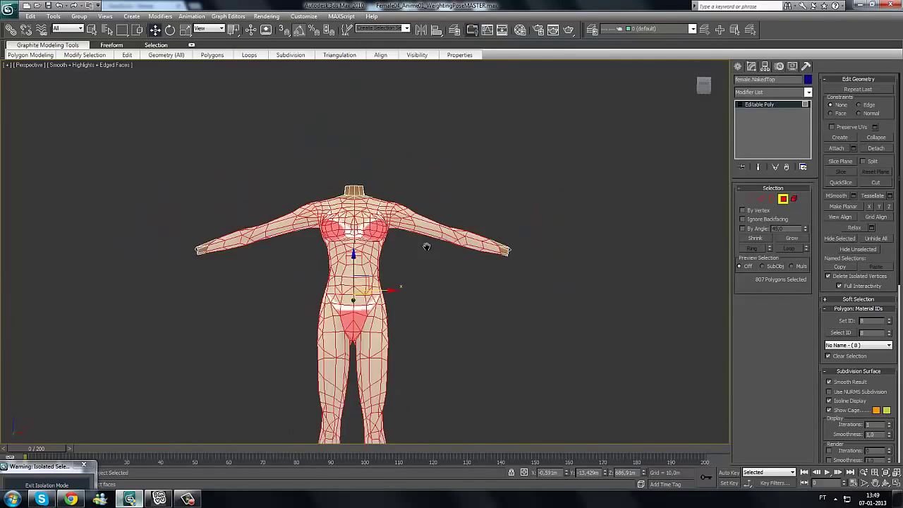
pyautogui.moveTo(428, 334); pyautogui.dragTo(432, 263, button='middle')
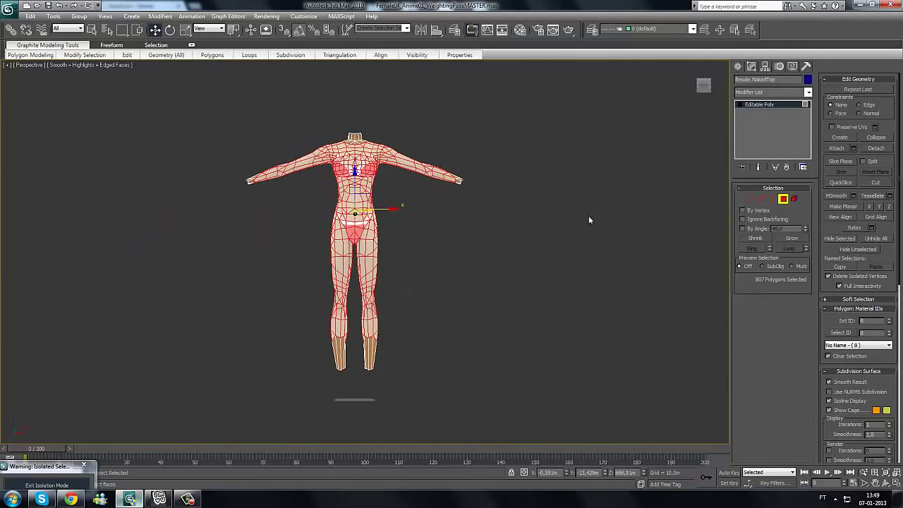
pyautogui.scroll(5, 508, 247)
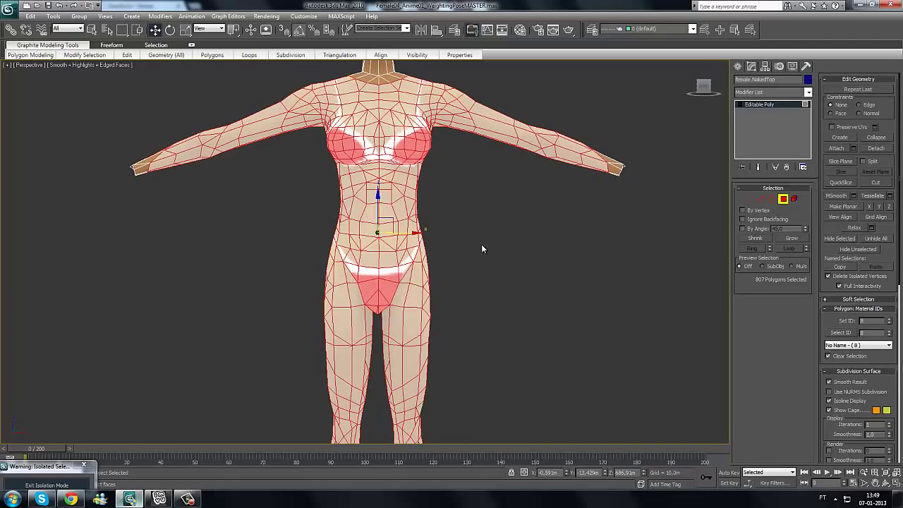
pyautogui.moveTo(843, 206)
pyautogui.mouseDown()
pyautogui.moveTo(861, 205)
pyautogui.moveTo(831, 170)
pyautogui.moveTo(853, 206)
pyautogui.mouseUp()
pyautogui.moveTo(807, 247); pyautogui.dragTo(829, 210)
pyautogui.moveTo(813, 211); pyautogui.dragTo(845, 238)
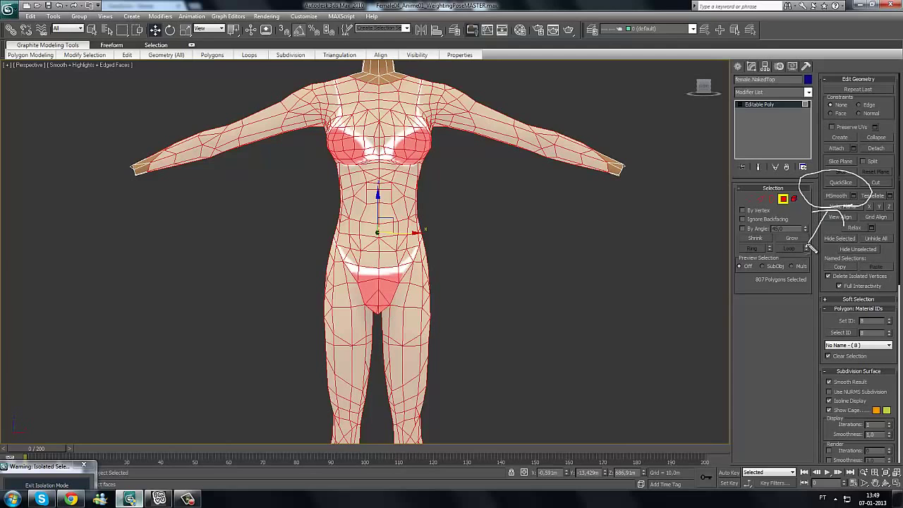
pyautogui.press('Escape')
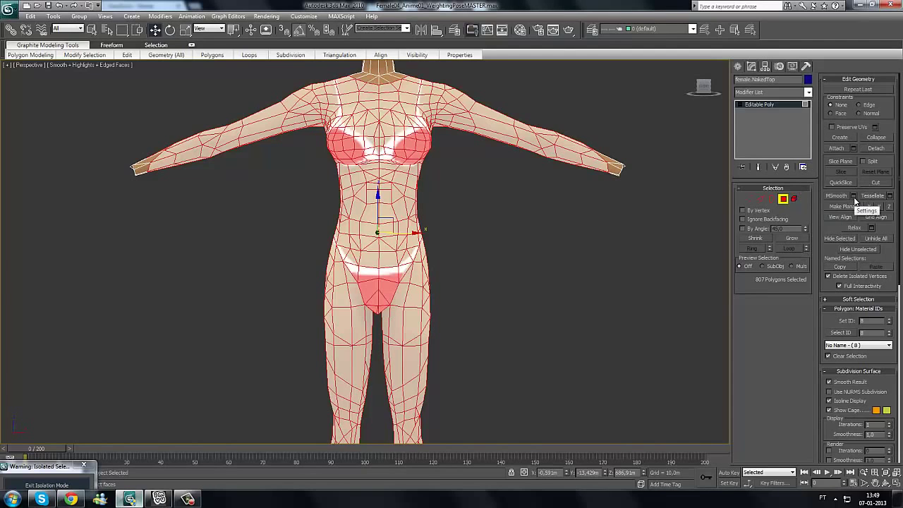
# - Preview MeshSmooth on the selected body polygons with a smoothness of 1,0
pyautogui.click(854, 197)
pyautogui.moveTo(488, 154); pyautogui.dragTo(586, 159)
pyautogui.moveTo(413, 194); pyautogui.dragTo(400, 248, button='middle')
pyautogui.keyDown('alt'); pyautogui.moveTo(356, 192); pyautogui.dragTo(368, 205, button='middle'); pyautogui.keyUp('alt')
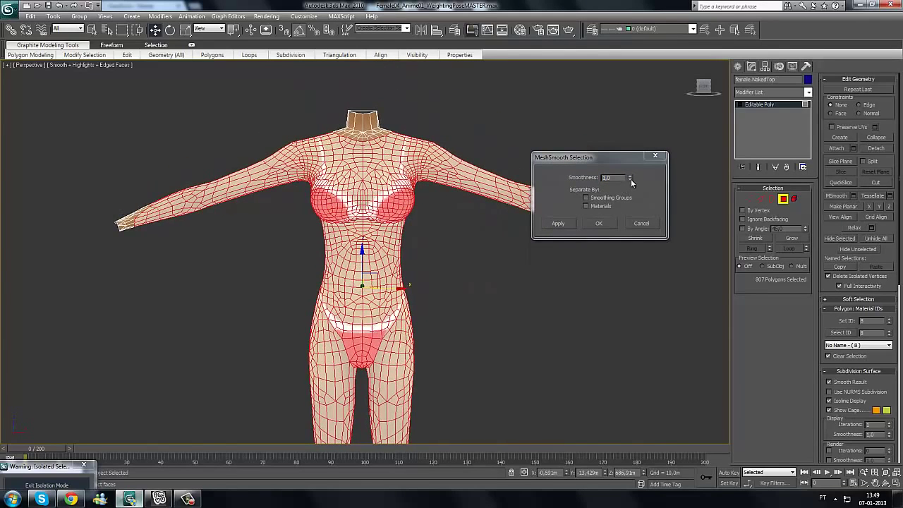
pyautogui.moveTo(630, 180); pyautogui.dragTo(633, 67)
# - Examine the MeshSmooth preview around the unselected neck polygons from the front and back
pyautogui.moveTo(413, 238); pyautogui.dragTo(407, 354, button='middle')
pyautogui.scroll(8, 408, 265)
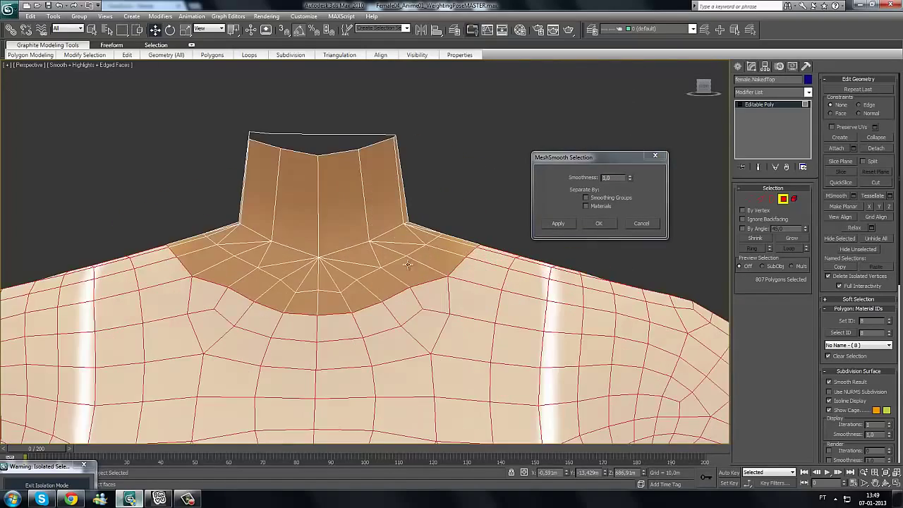
pyautogui.scroll(-5, 408, 264)
pyautogui.keyDown('alt'); pyautogui.moveTo(346, 264); pyautogui.dragTo(462, 244, button='middle'); pyautogui.keyUp('alt')
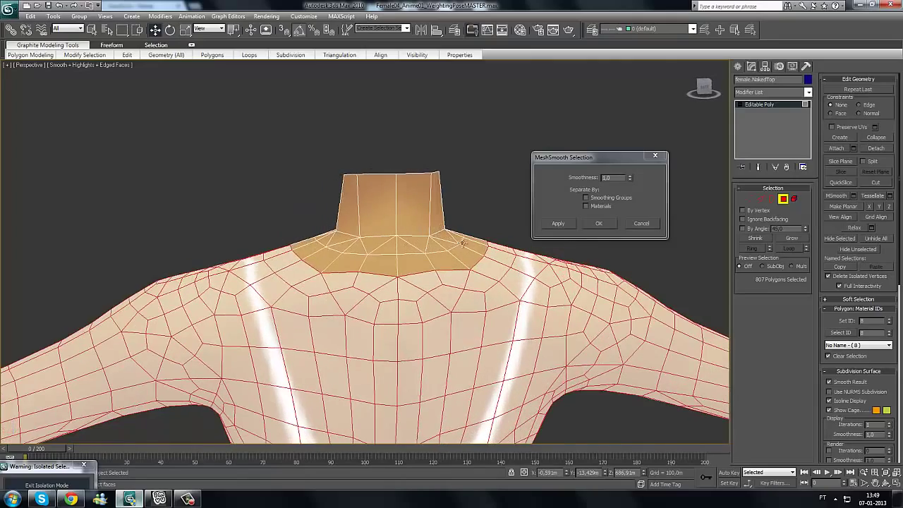
pyautogui.scroll(-3, 494, 252)
pyautogui.scroll(-4, 388, 248)
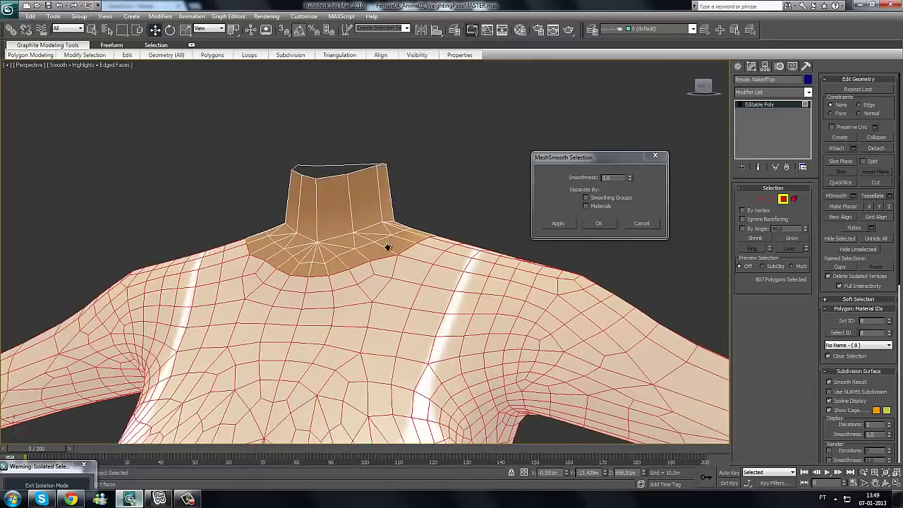
# - Inspect the MeshSmooth preview along the forearm and around the open wrist end from several angles
pyautogui.moveTo(189, 295); pyautogui.dragTo(242, 339, button='middle')
pyautogui.scroll(3, 273, 287)
pyautogui.scroll(2, 323, 283)
pyautogui.keyDown('alt'); pyautogui.moveTo(443, 303); pyautogui.dragTo(261, 258, button='middle'); pyautogui.keyUp('alt')
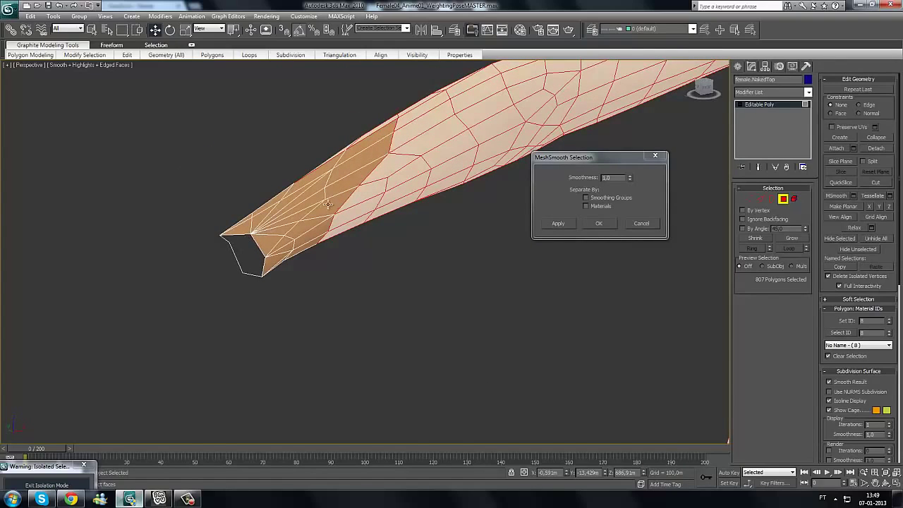
pyautogui.keyDown('alt'); pyautogui.moveTo(254, 249); pyautogui.dragTo(473, 301, button='middle'); pyautogui.keyUp('alt')
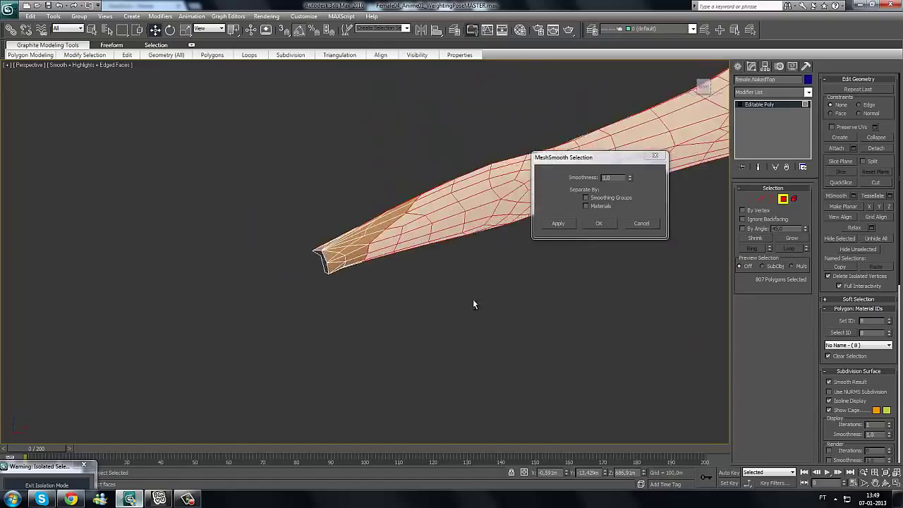
pyautogui.keyDown('alt'); pyautogui.moveTo(231, 282); pyautogui.dragTo(377, 309, button='middle'); pyautogui.keyUp('alt')
# - Examine the MeshSmooth preview down the torso and legs to the unselected ankle polygons
pyautogui.scroll(-2, 374, 315)
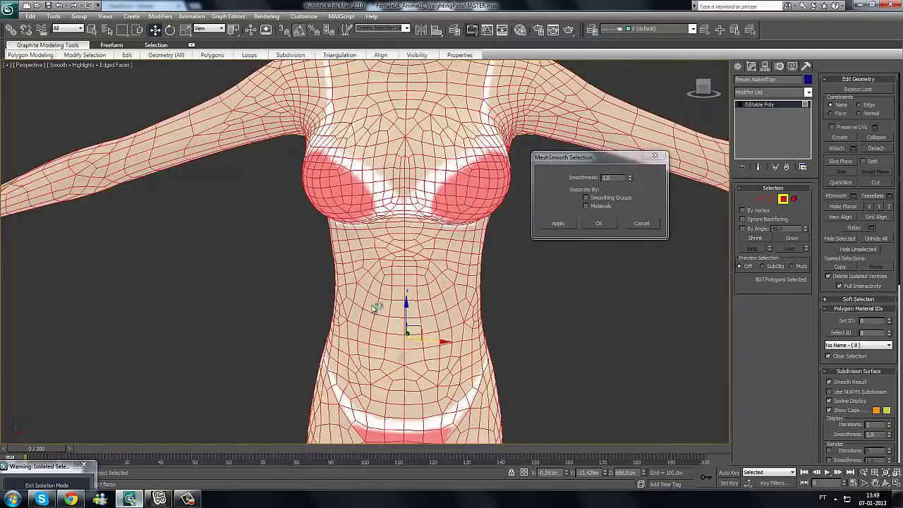
pyautogui.scroll(-2, 439, 241)
pyautogui.moveTo(428, 163); pyautogui.dragTo(412, 117, button='middle')
pyautogui.moveTo(413, 118); pyautogui.dragTo(421, 20)
pyautogui.scroll(-2, 435, 239)
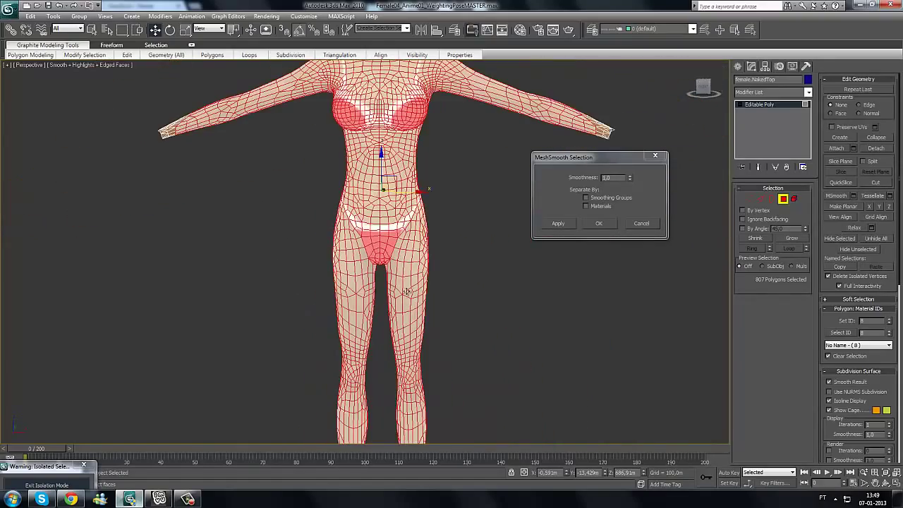
pyautogui.moveTo(352, 370); pyautogui.dragTo(377, 191, button='middle')
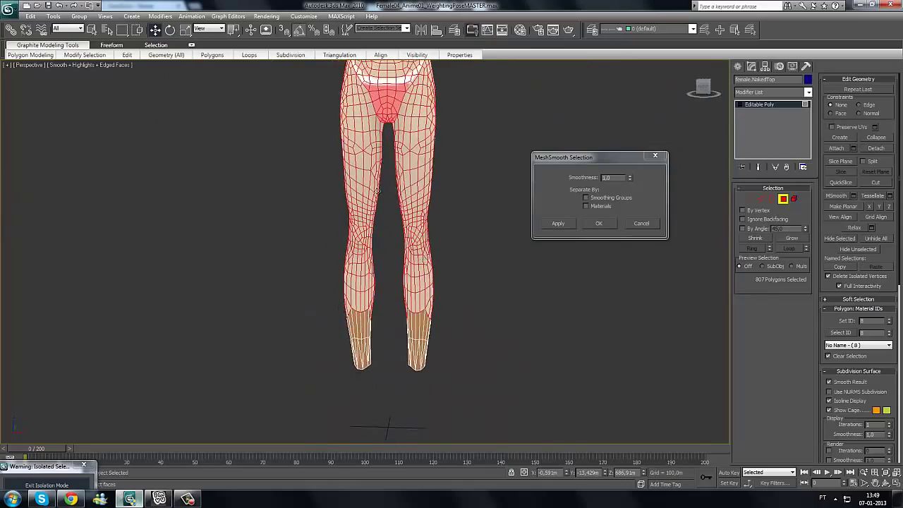
pyautogui.moveTo(451, 243); pyautogui.dragTo(433, 314, button='middle')
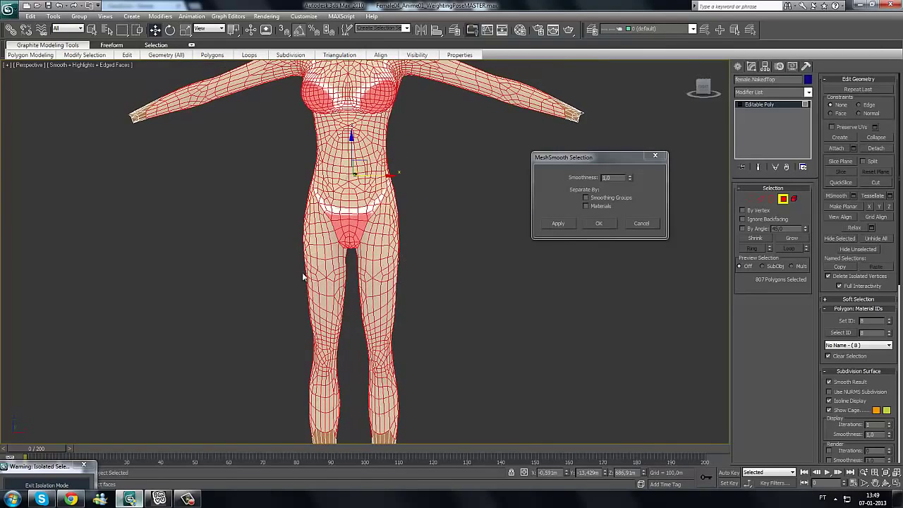
# - Review the smoothed hips, torso and arms with the settings dialog moved aside, and cancel the MeshSmooth operation
pyautogui.scroll(2, 327, 283)
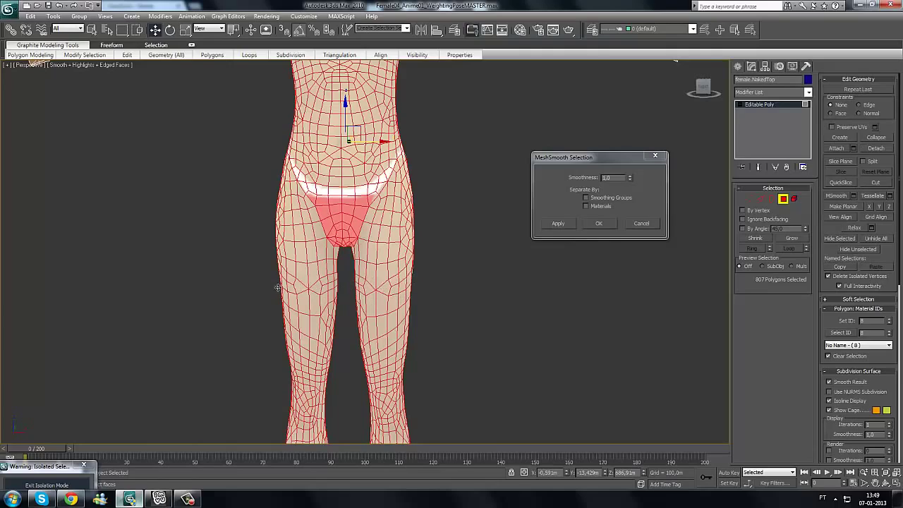
pyautogui.moveTo(399, 281); pyautogui.dragTo(405, 337, button='middle')
pyautogui.moveTo(413, 185)
pyautogui.mouseDown(button='middle')
pyautogui.moveTo(426, 256)
pyautogui.moveTo(382, 299)
pyautogui.mouseUp(button='middle')
pyautogui.moveTo(610, 161); pyautogui.dragTo(669, 100)
pyautogui.scroll(2, 468, 208)
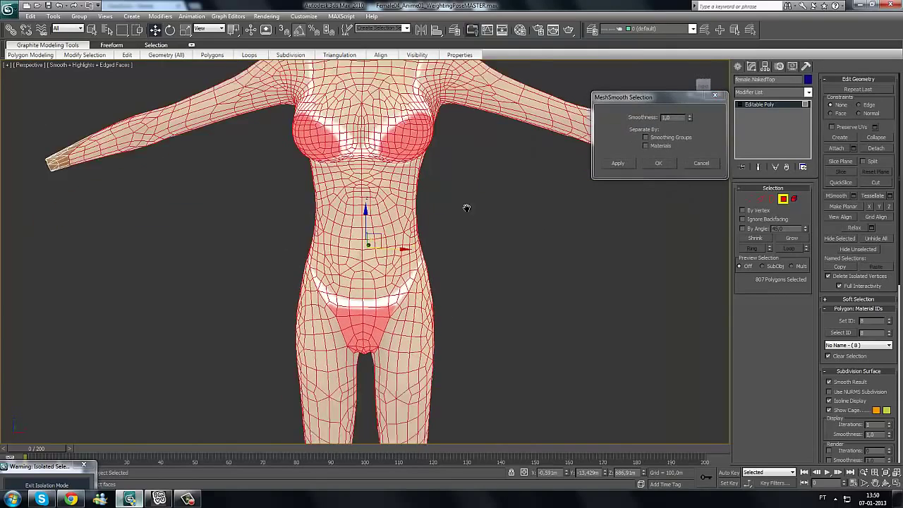
pyautogui.scroll(-3, 621, 203)
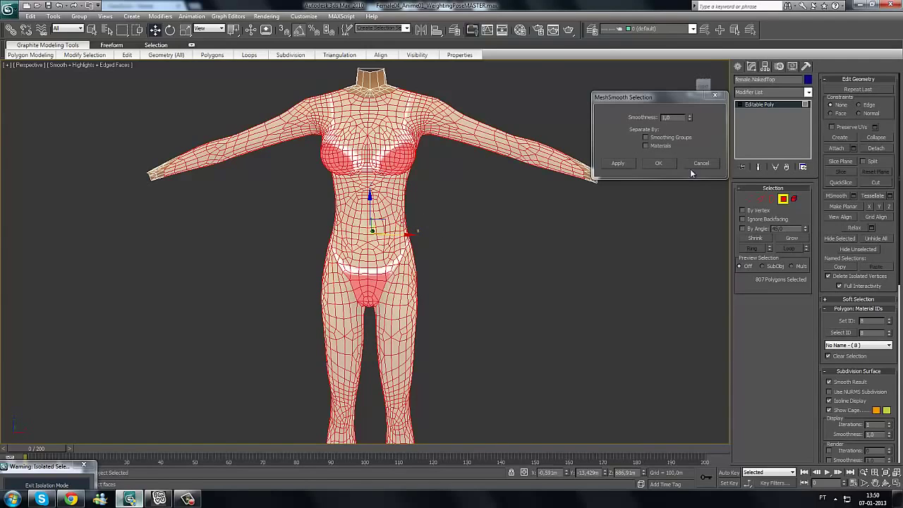
pyautogui.scroll(3, 711, 180)
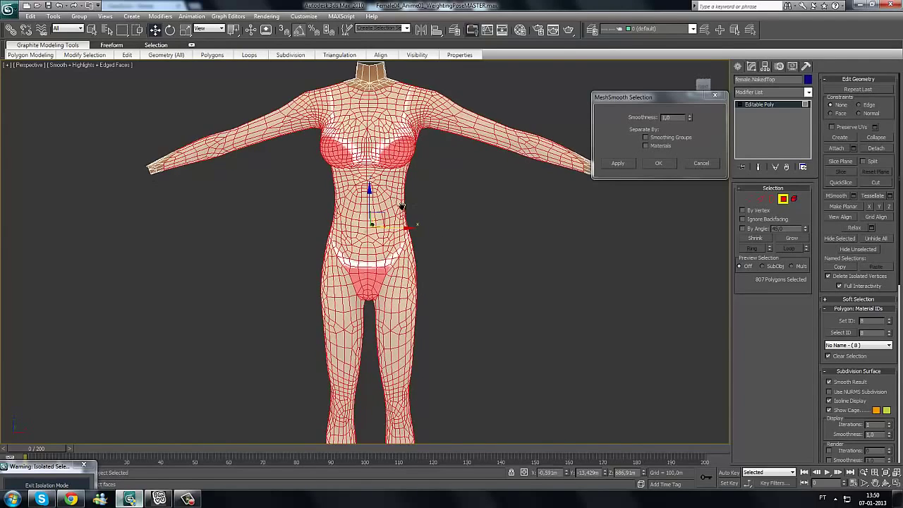
pyautogui.click(709, 165)
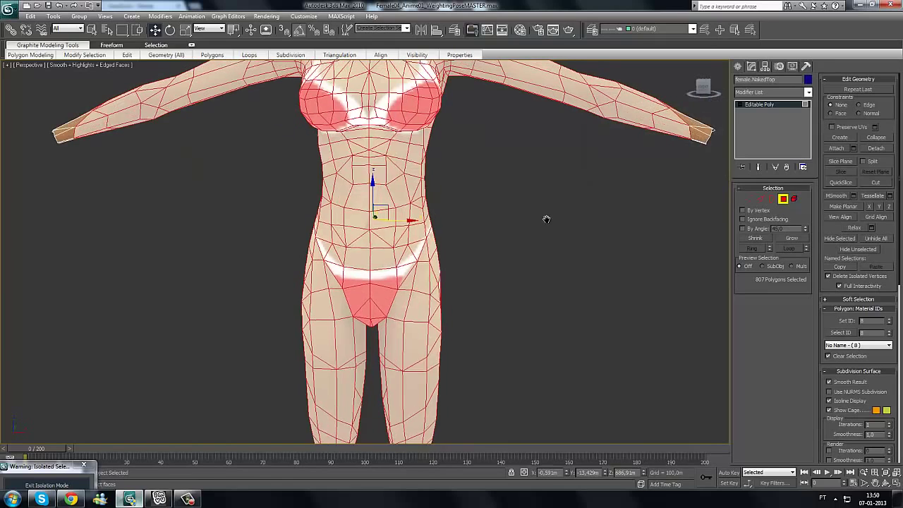
# - Apply a TurboSmooth modifier with 2 iterations to the body mesh
pyautogui.scroll(-4, 497, 256)
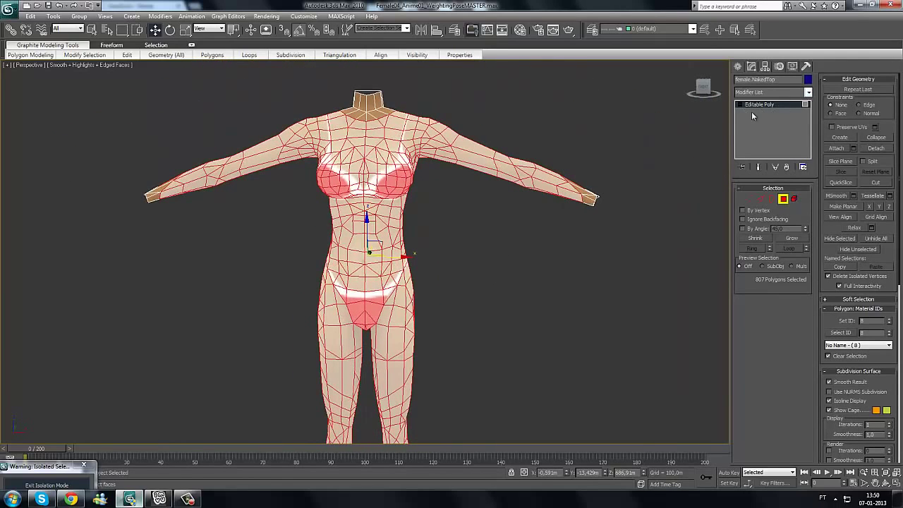
pyautogui.click(788, 93)
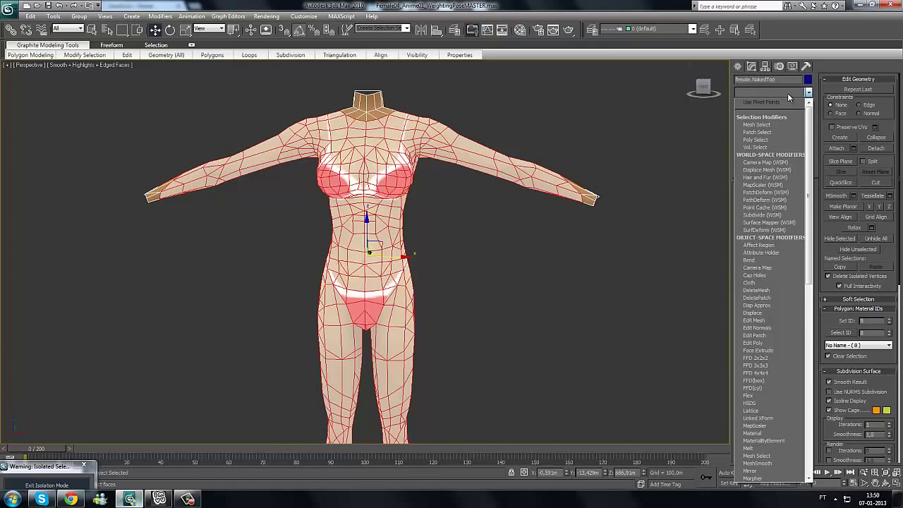
pyautogui.press('t')
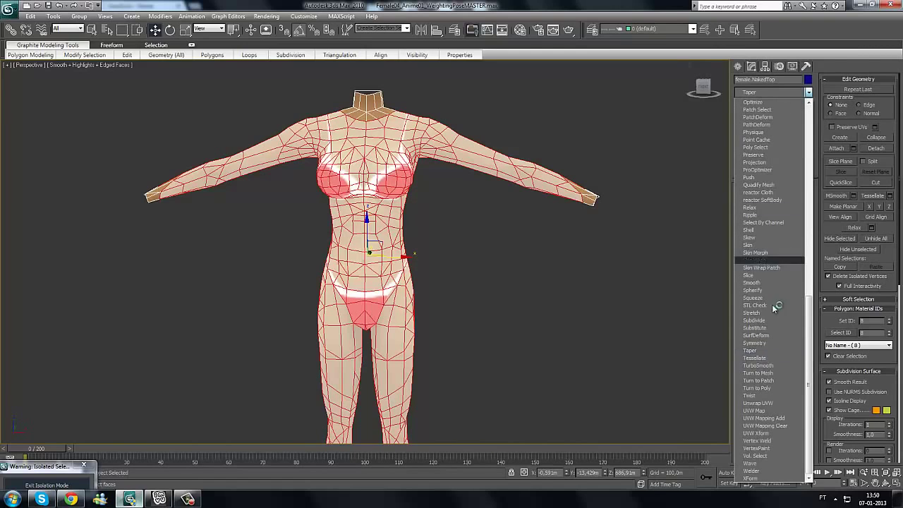
pyautogui.click(779, 367)
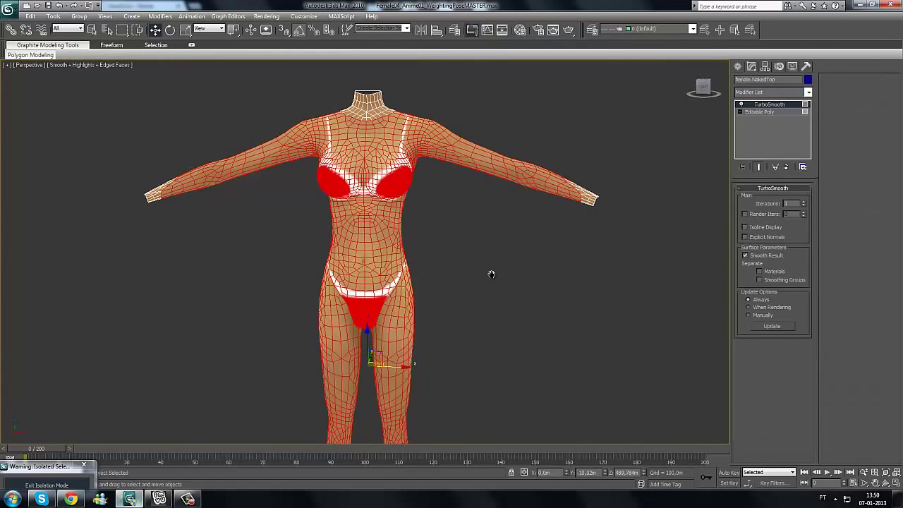
pyautogui.scroll(5, 490, 274)
pyautogui.scroll(-5, 489, 276)
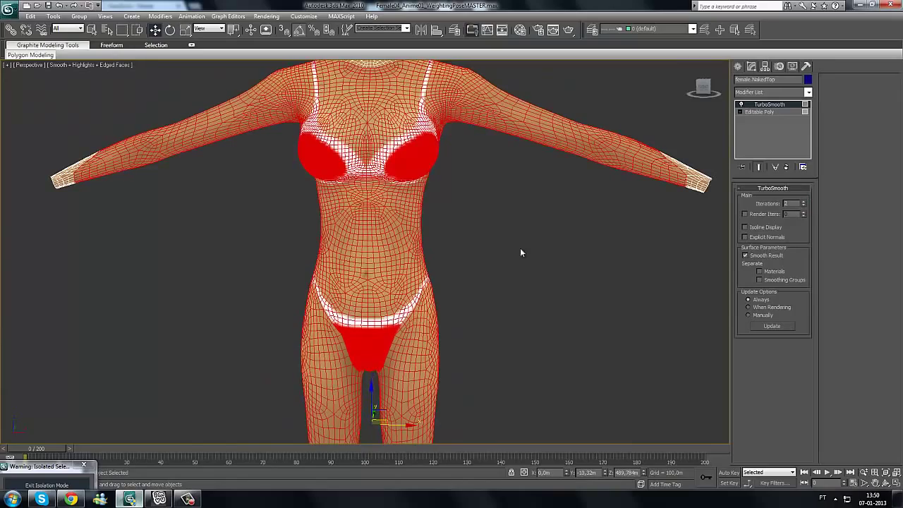
# - Examine how TurboSmooth subdivides the neck and upper chest of the body mesh
pyautogui.moveTo(499, 351); pyautogui.dragTo(492, 363, button='middle')
pyautogui.moveTo(442, 250); pyautogui.dragTo(474, 317, button='middle')
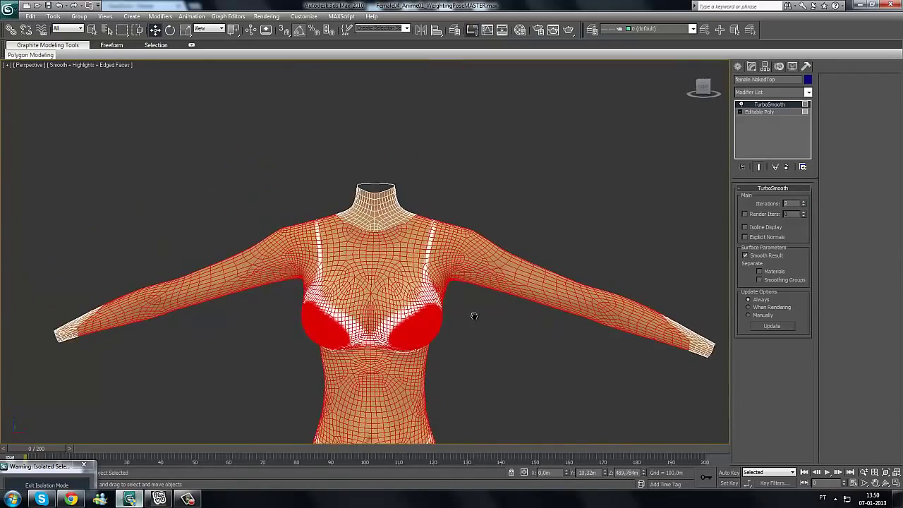
pyautogui.scroll(3, 400, 204)
pyautogui.scroll(5, 392, 178)
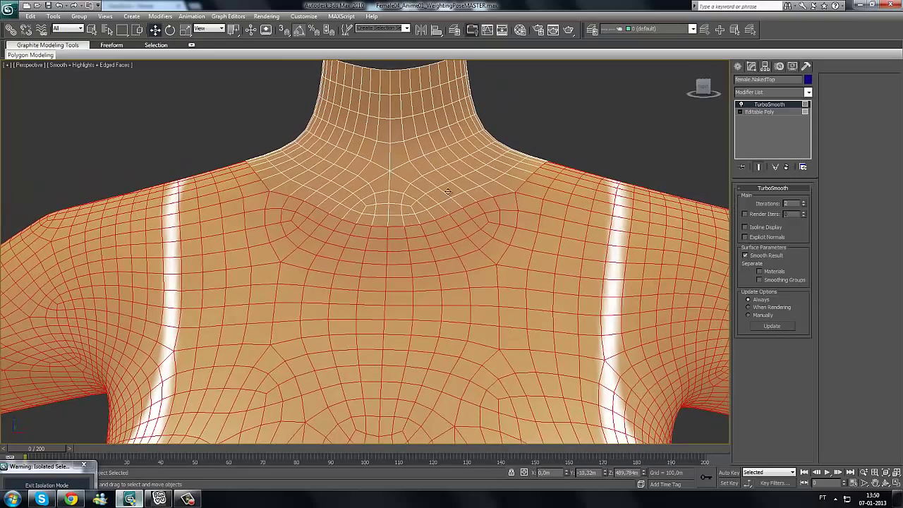
pyautogui.scroll(-7, 461, 261)
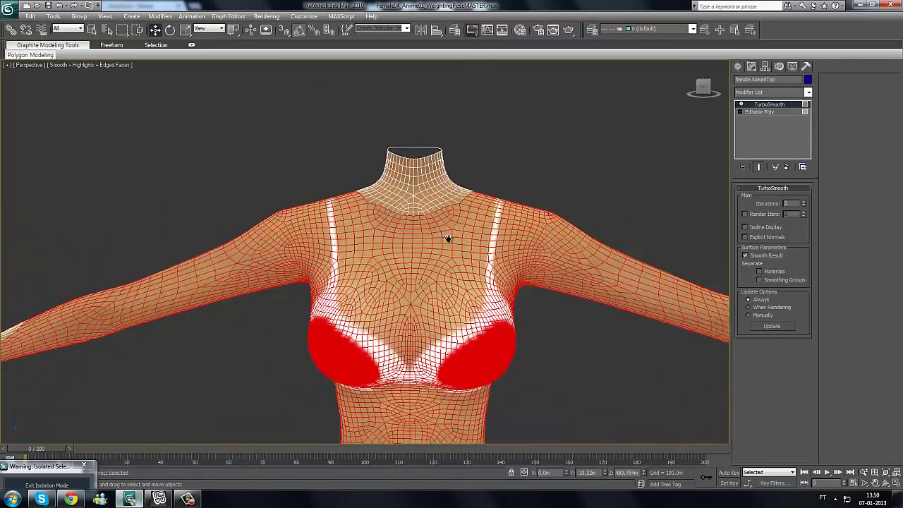
# - Inspect the TurboSmooth result on the arm and wrist, and remove the TurboSmooth modifier
pyautogui.moveTo(510, 282); pyautogui.dragTo(669, 242, button='middle')
pyautogui.scroll(3, 352, 274)
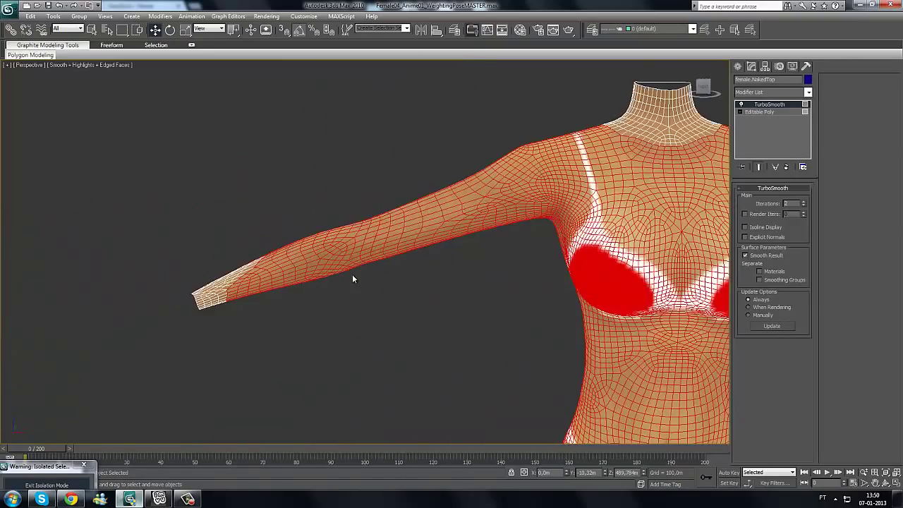
pyautogui.moveTo(215, 237); pyautogui.dragTo(203, 228, button='middle')
pyautogui.scroll(-3, 432, 268)
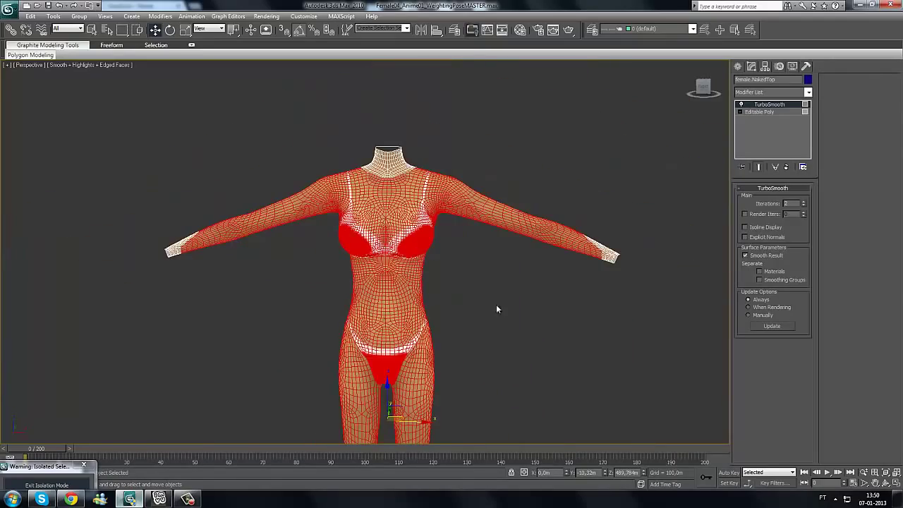
pyautogui.keyDown('alt'); pyautogui.moveTo(445, 308); pyautogui.dragTo(467, 290, button='middle'); pyautogui.keyUp('alt')
pyautogui.click(787, 167)
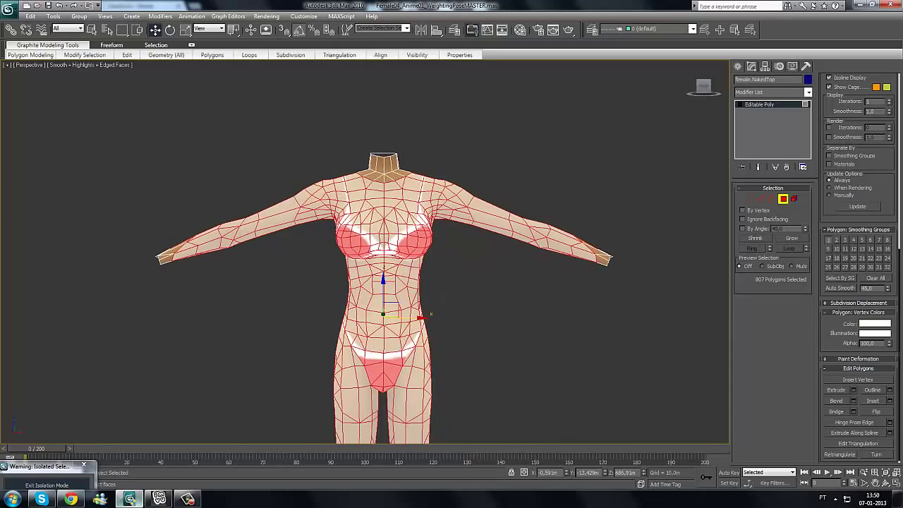
# - Collapse the Material IDs, Subdivision Surface, Smoothing Groups and Vertex Colors rollouts of the editable poly
pyautogui.scroll(5, 865, 204)
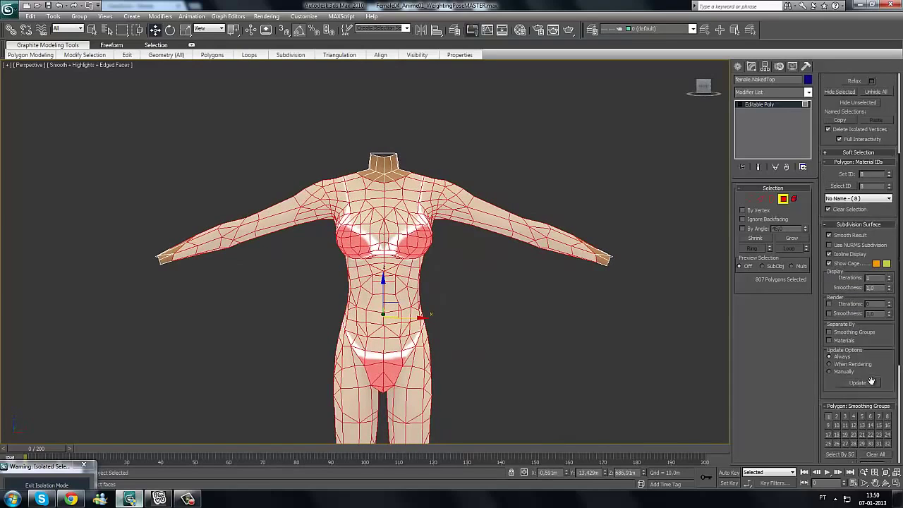
pyautogui.click(827, 205)
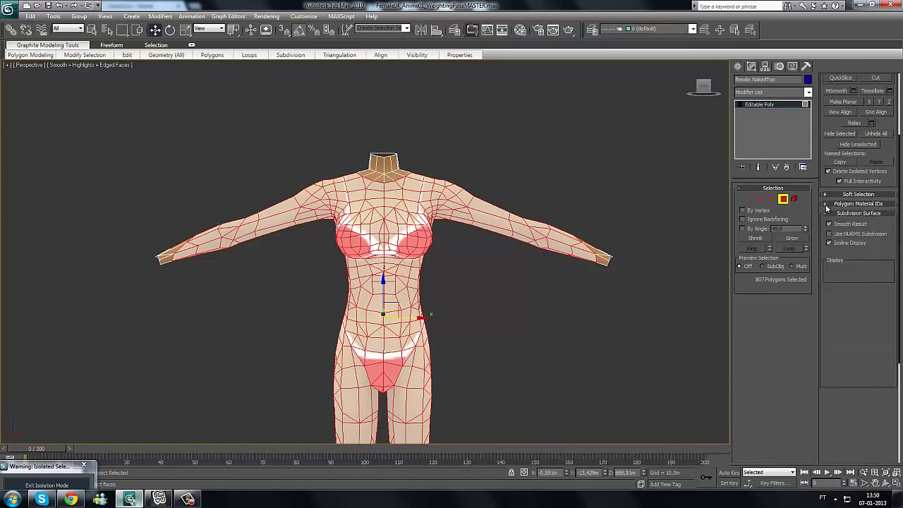
pyautogui.click(830, 214)
pyautogui.click(829, 227)
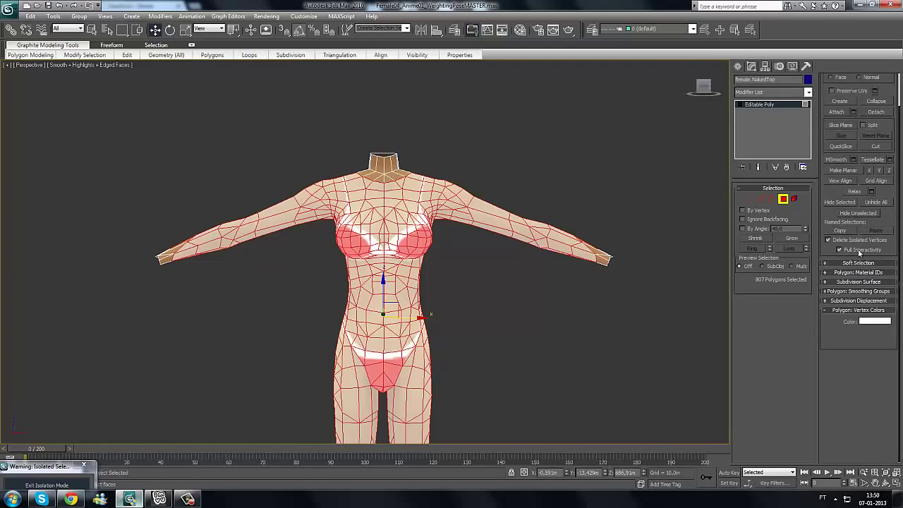
pyautogui.click(857, 310)
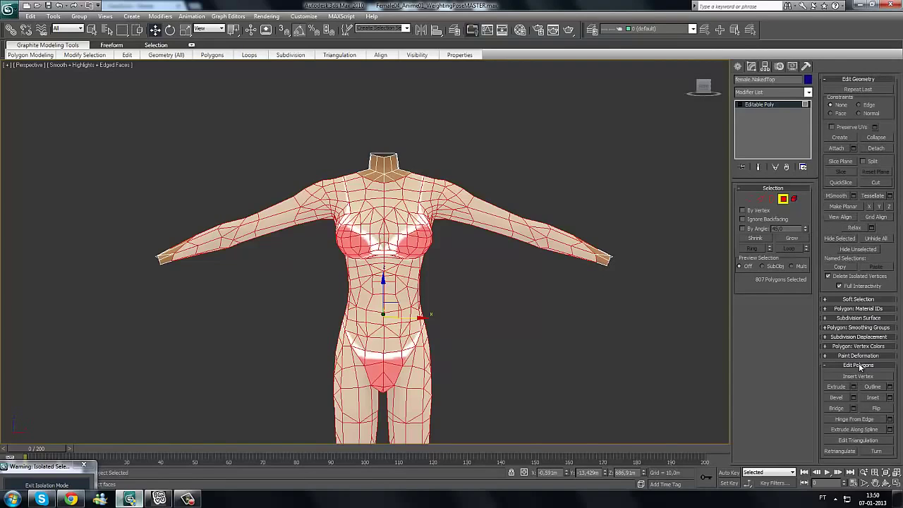
# - Dock the Edit Polygons rollout below Selection and apply MSmooth with smoothness 1.0 to the selected body polygons
pyautogui.moveTo(860, 366); pyautogui.dragTo(867, 82)
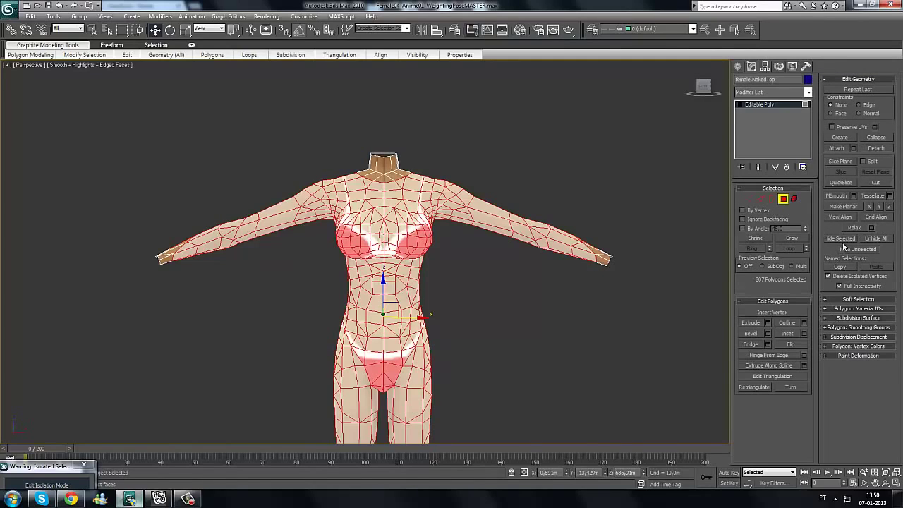
pyautogui.click(854, 196)
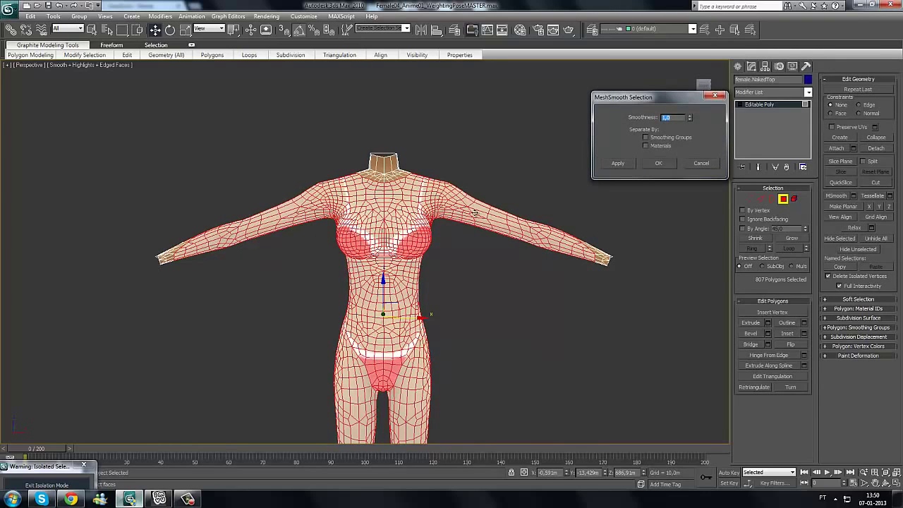
pyautogui.click(665, 167)
# - Leave the polygon level and inspect the smoothed body mesh from the front and back
pyautogui.moveTo(527, 230); pyautogui.dragTo(546, 123, button='middle')
pyautogui.scroll(-3, 501, 250)
pyautogui.keyDown('alt'); pyautogui.moveTo(502, 250); pyautogui.dragTo(339, 223, button='middle'); pyautogui.keyUp('alt')
pyautogui.click(763, 106)
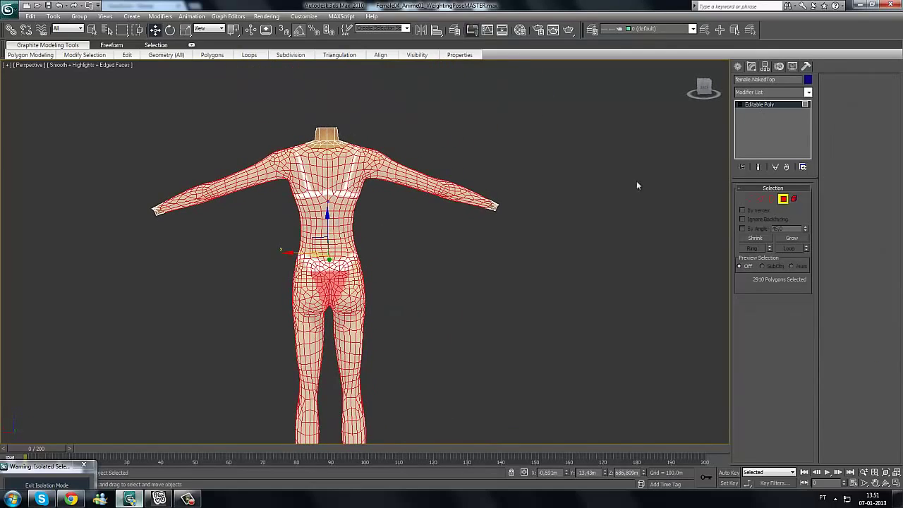
pyautogui.keyDown('alt'); pyautogui.moveTo(506, 306); pyautogui.dragTo(572, 269, button='middle'); pyautogui.keyUp('alt')
pyautogui.scroll(3, 538, 285)
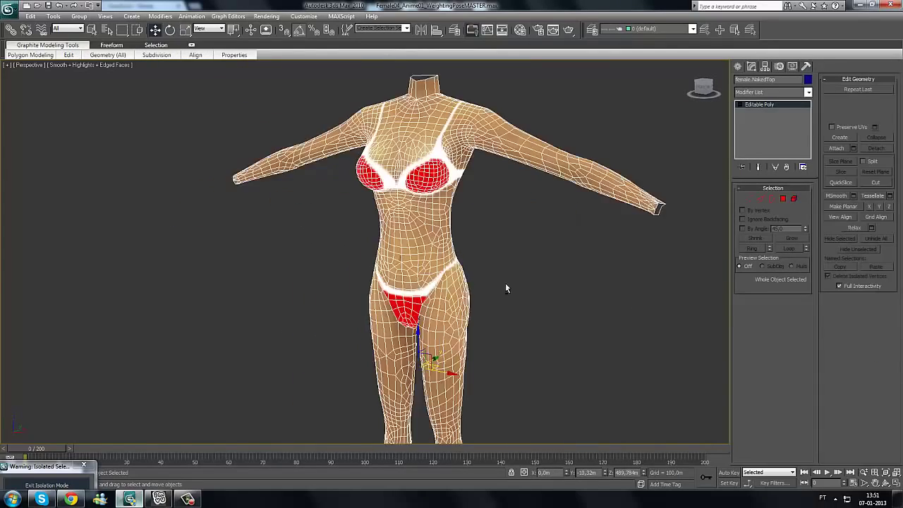
pyautogui.keyDown('alt'); pyautogui.moveTo(505, 286); pyautogui.dragTo(422, 275, button='middle'); pyautogui.keyUp('alt')
pyautogui.keyDown('alt'); pyautogui.moveTo(580, 295); pyautogui.dragTo(579, 204, button='middle'); pyautogui.keyUp('alt')
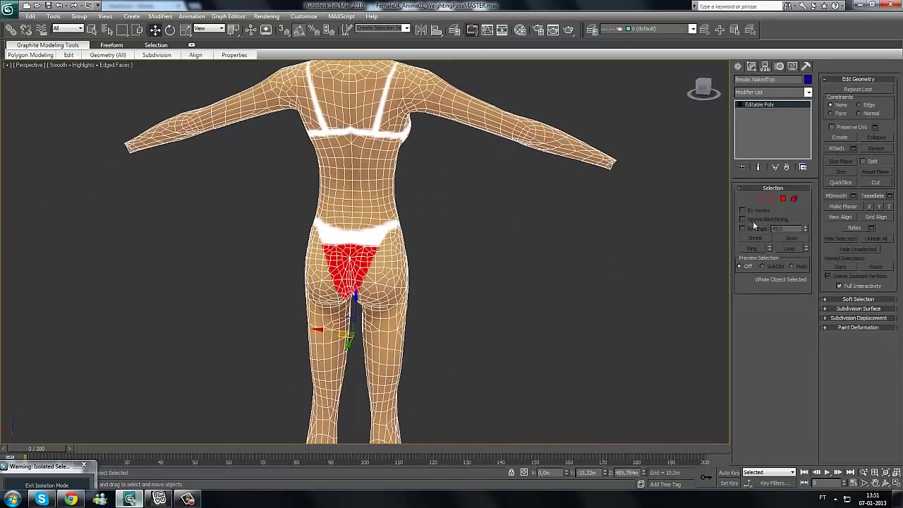
# - Return to the polygon level of the smoothed body mesh and clear its polygon selection
pyautogui.click(792, 199)
pyautogui.hotkey('ctrl', 'a')
pyautogui.keyDown('alt'); pyautogui.moveTo(480, 261); pyautogui.dragTo(534, 254, button='middle'); pyautogui.keyUp('alt')
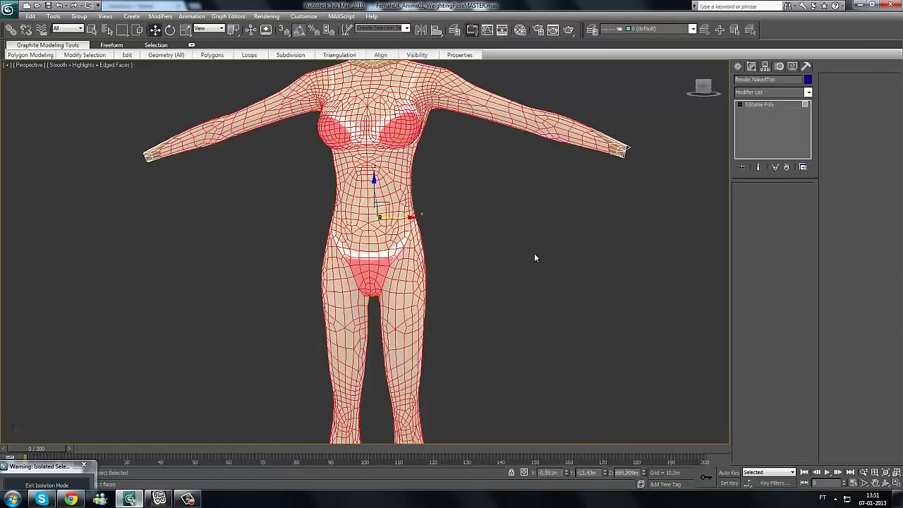
pyautogui.click(534, 255)
pyautogui.keyDown('alt'); pyautogui.moveTo(469, 202); pyautogui.dragTo(507, 220, button='middle'); pyautogui.keyUp('alt')
pyautogui.scroll(3, 508, 220)
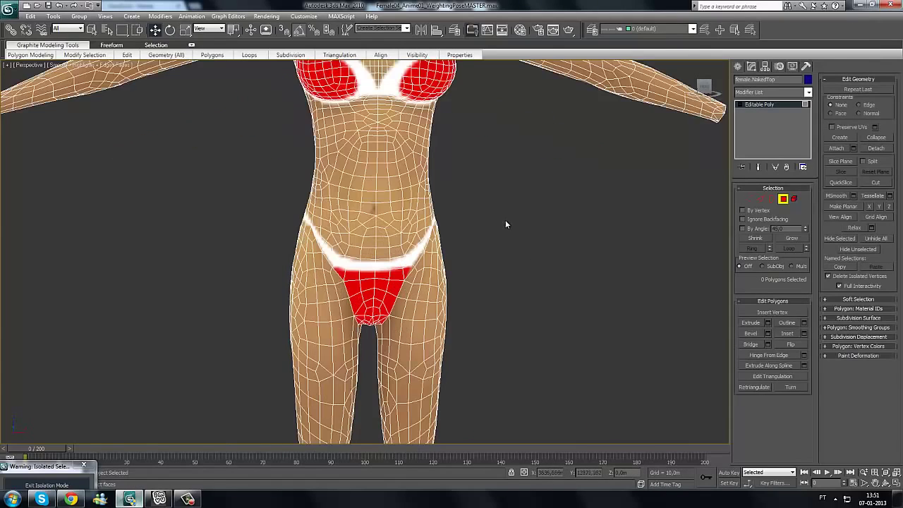
pyautogui.scroll(1, 499, 220)
pyautogui.scroll(-4, 499, 224)
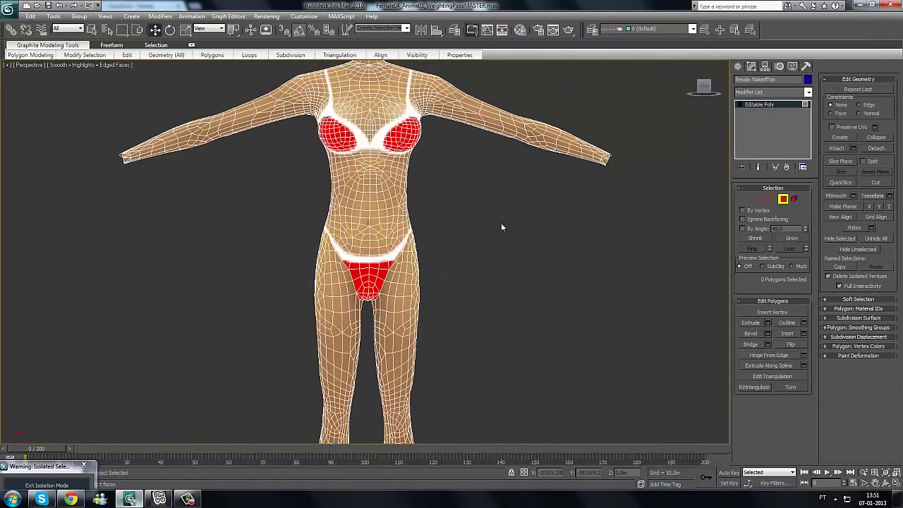
# - Re-enter the polygon level and box-select a band of polygons across the waist
pyautogui.click(769, 104)
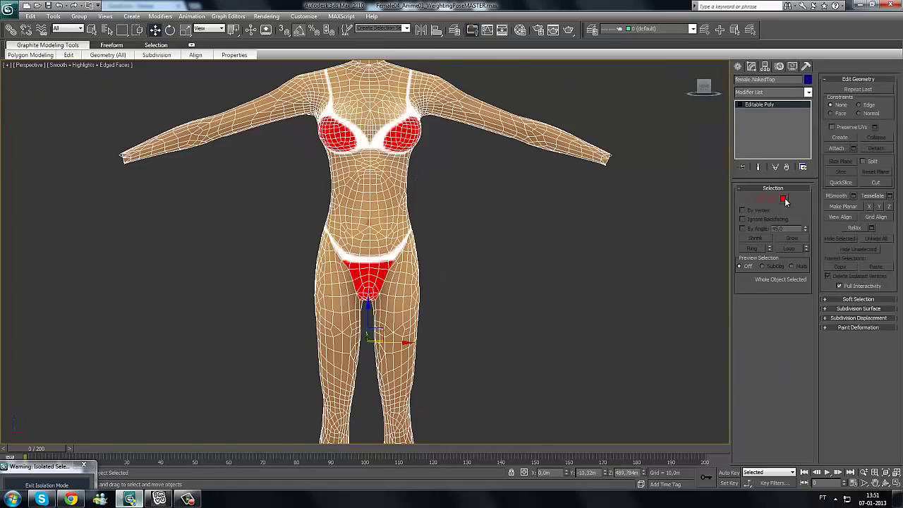
pyautogui.click(782, 198)
pyautogui.moveTo(484, 130); pyautogui.dragTo(495, 145, button='middle')
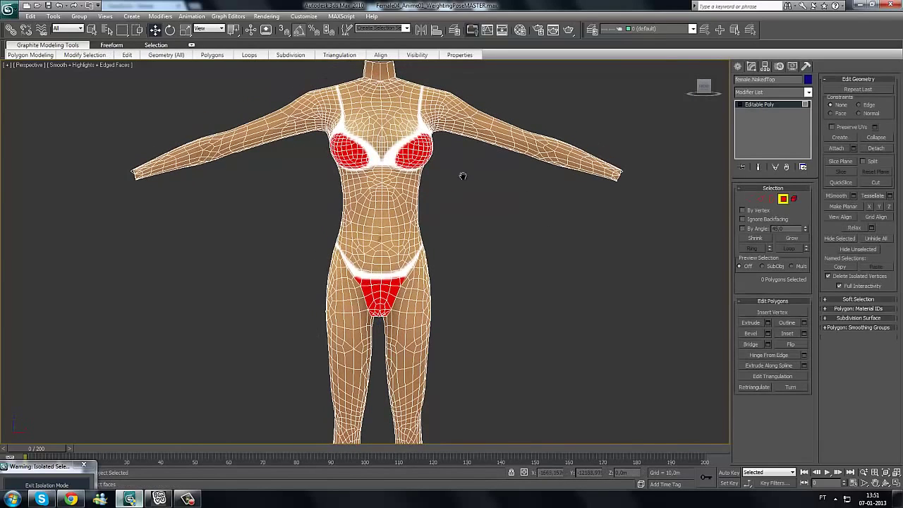
pyautogui.moveTo(463, 175); pyautogui.dragTo(466, 196, button='middle')
pyautogui.moveTo(466, 104); pyautogui.dragTo(303, 229)
pyautogui.click(478, 225)
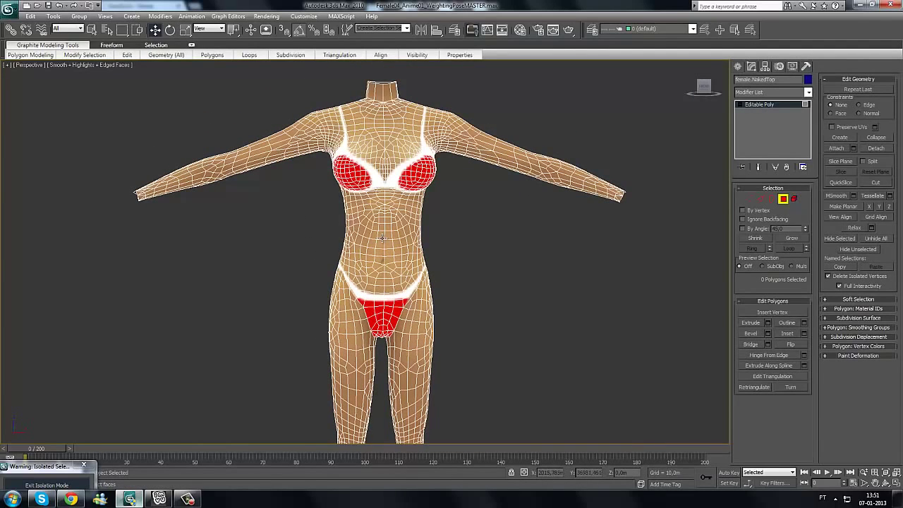
pyautogui.moveTo(374, 280); pyautogui.dragTo(378, 259, button='middle')
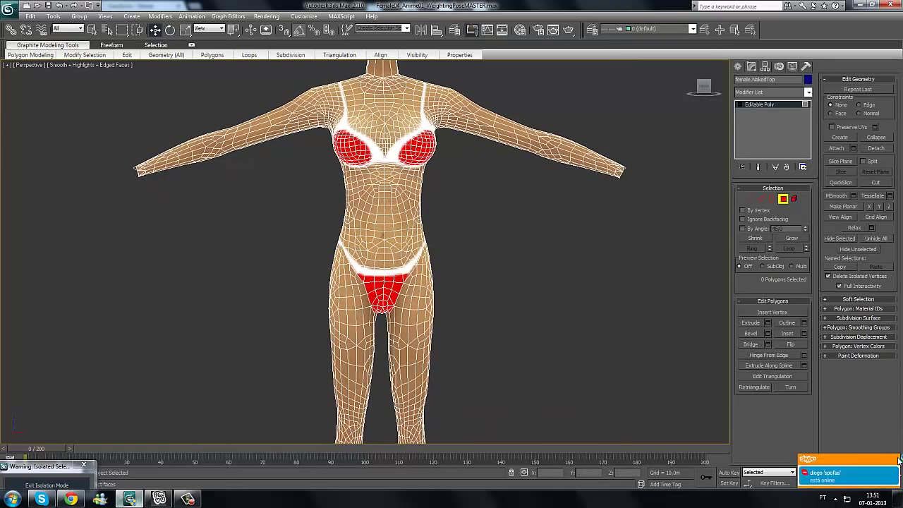
pyautogui.moveTo(446, 216); pyautogui.dragTo(328, 237)
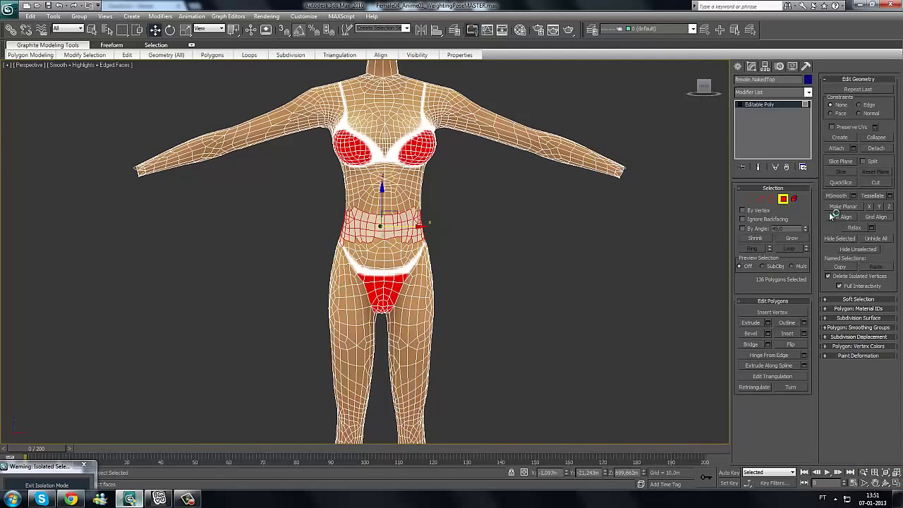
# - Switch to the edge level, box-select the edges across the hips and upper thighs, and clear the selection
pyautogui.click(761, 199)
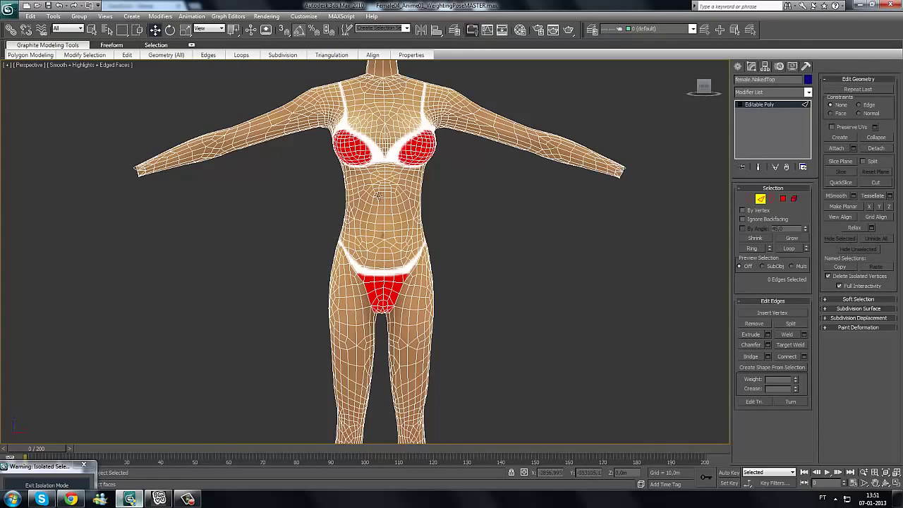
pyautogui.moveTo(480, 259); pyautogui.dragTo(281, 373)
pyautogui.click(514, 254)
pyautogui.moveTo(497, 263); pyautogui.dragTo(311, 377)
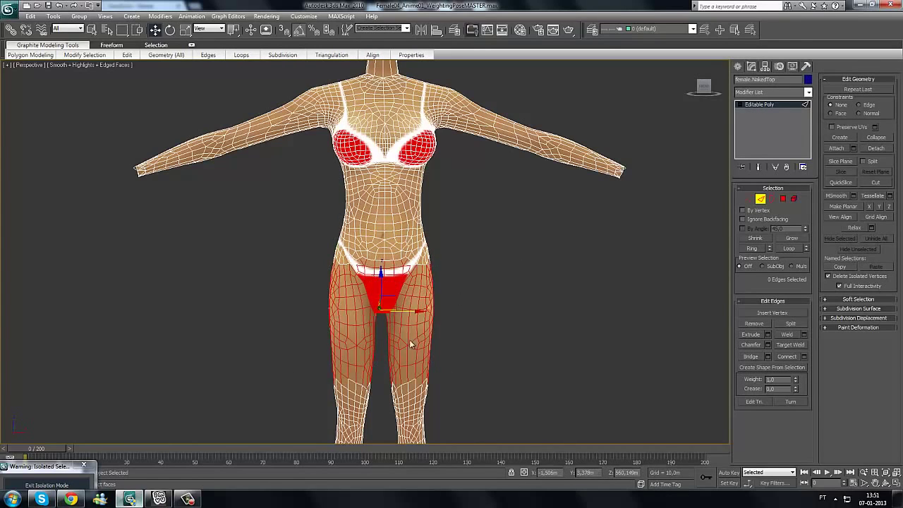
pyautogui.click(504, 271)
pyautogui.moveTo(501, 271); pyautogui.dragTo(270, 360)
pyautogui.click(501, 281)
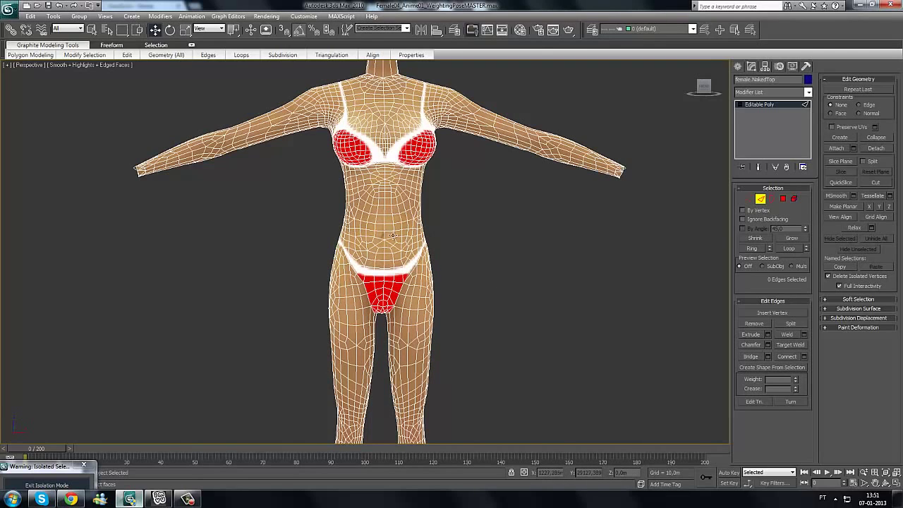
# - Box-select the horizontal band of edges around the waist to check its density, clearing each selection
pyautogui.scroll(6, 378, 241)
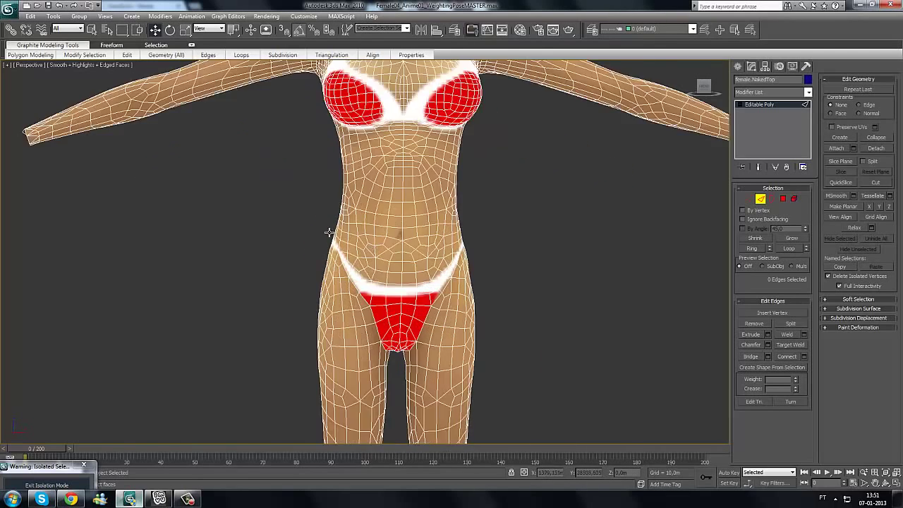
pyautogui.moveTo(304, 212)
pyautogui.mouseDown()
pyautogui.moveTo(456, 215)
pyautogui.moveTo(556, 201)
pyautogui.moveTo(530, 212)
pyautogui.mouseUp()
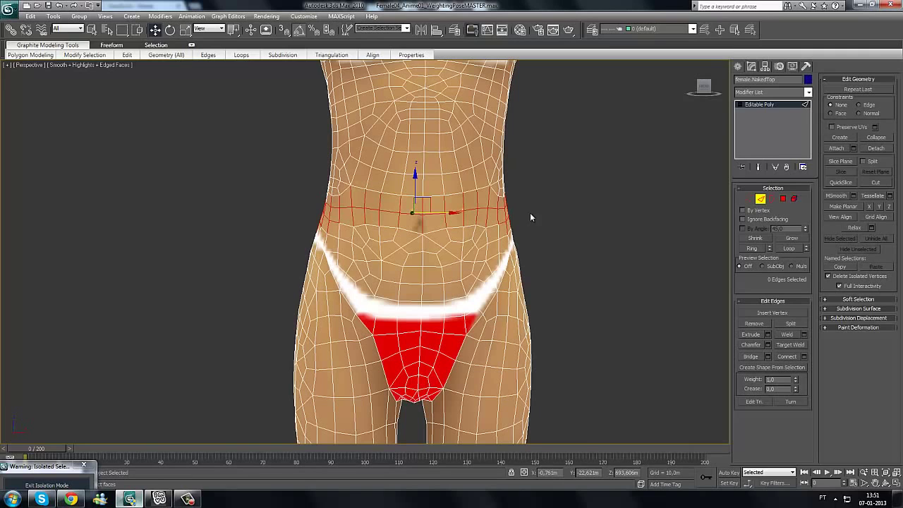
pyautogui.click(356, 203)
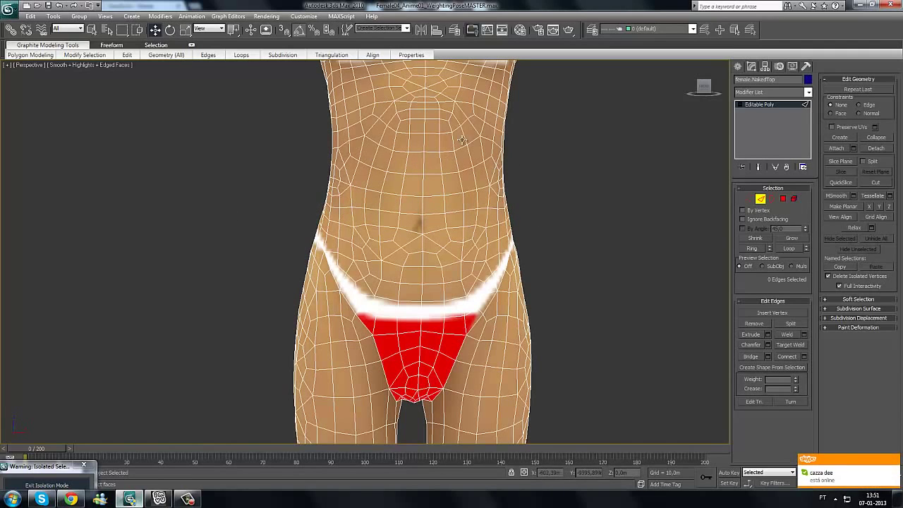
pyautogui.moveTo(509, 181); pyautogui.dragTo(504, 255, button='middle')
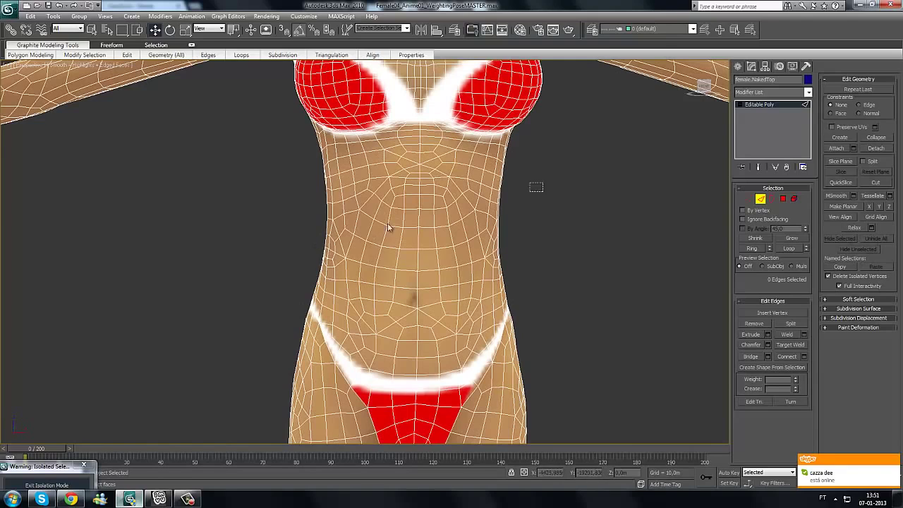
pyautogui.moveTo(388, 227); pyautogui.dragTo(306, 273)
pyautogui.click(576, 339)
pyautogui.moveTo(542, 255); pyautogui.dragTo(309, 294)
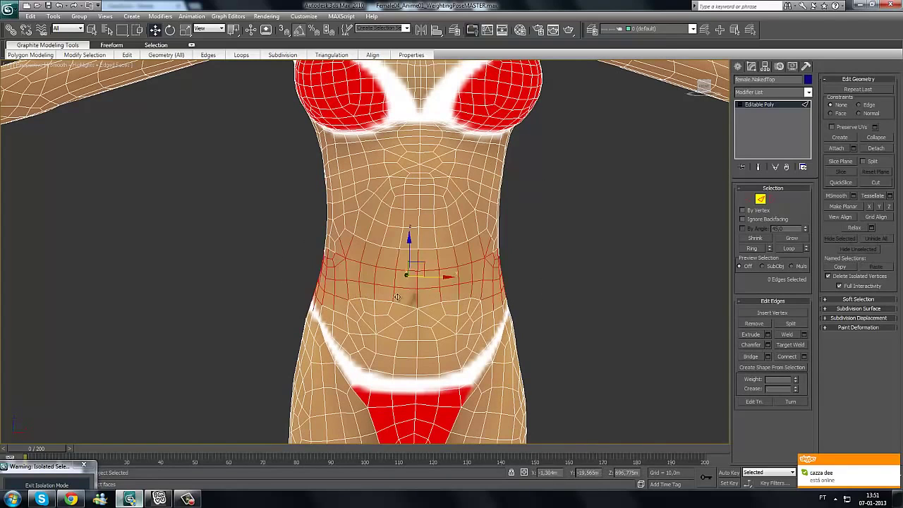
pyautogui.click(599, 287)
pyautogui.moveTo(571, 259); pyautogui.dragTo(335, 290)
pyautogui.click(585, 304)
# - Box-select the edges across the hips and upper thighs for comparison with the waist, and clear the selection
pyautogui.scroll(-3, 578, 310)
pyautogui.moveTo(538, 341); pyautogui.dragTo(308, 396)
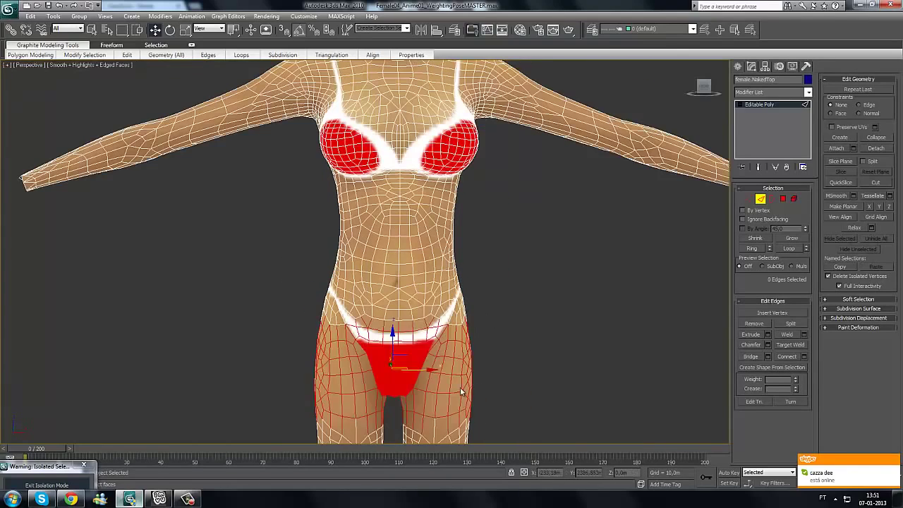
pyautogui.click(522, 366)
pyautogui.moveTo(515, 366); pyautogui.dragTo(222, 413)
pyautogui.click(487, 345)
pyautogui.moveTo(507, 339); pyautogui.dragTo(518, 296, button='middle')
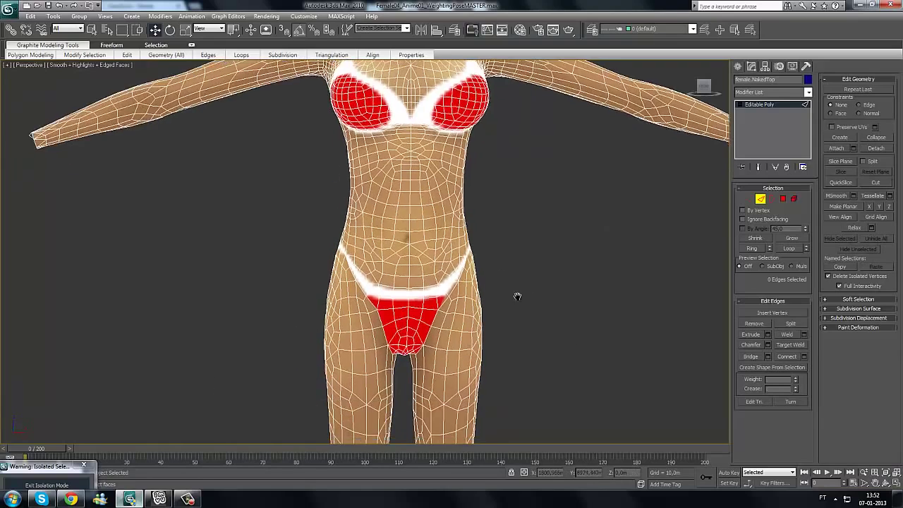
# - Box-select the waist edges above the navel and release them to compare the bending area's edge loops
pyautogui.scroll(-3, 517, 296)
pyautogui.scroll(2, 488, 357)
pyautogui.scroll(3, 506, 296)
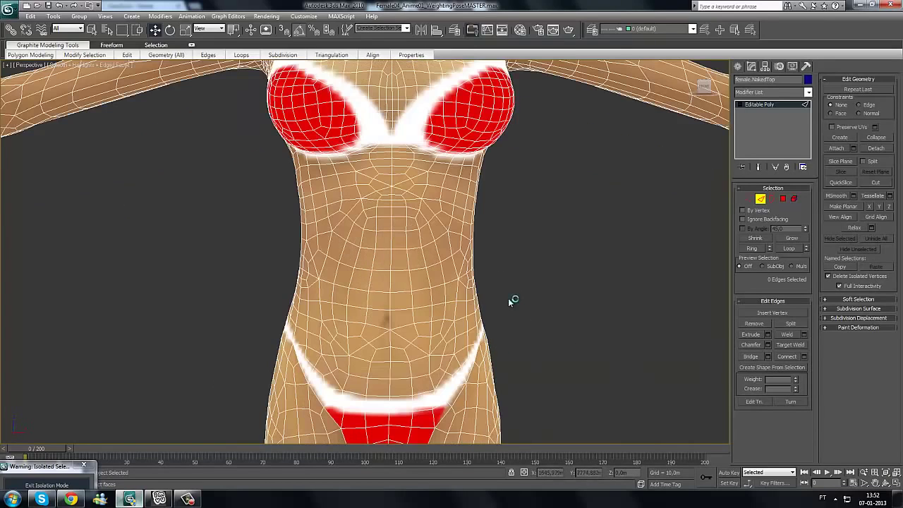
pyautogui.moveTo(274, 241); pyautogui.dragTo(525, 278)
pyautogui.click(494, 270)
pyautogui.moveTo(302, 263); pyautogui.dragTo(506, 291)
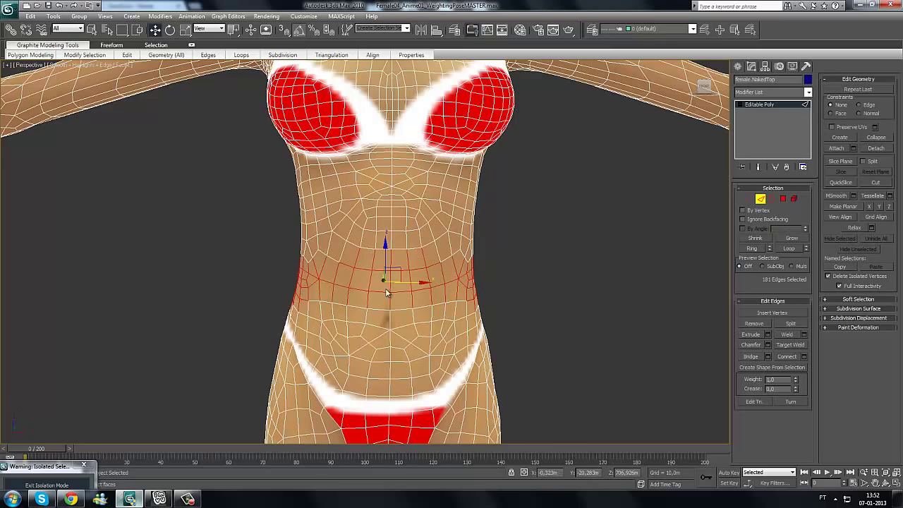
pyautogui.click(286, 276)
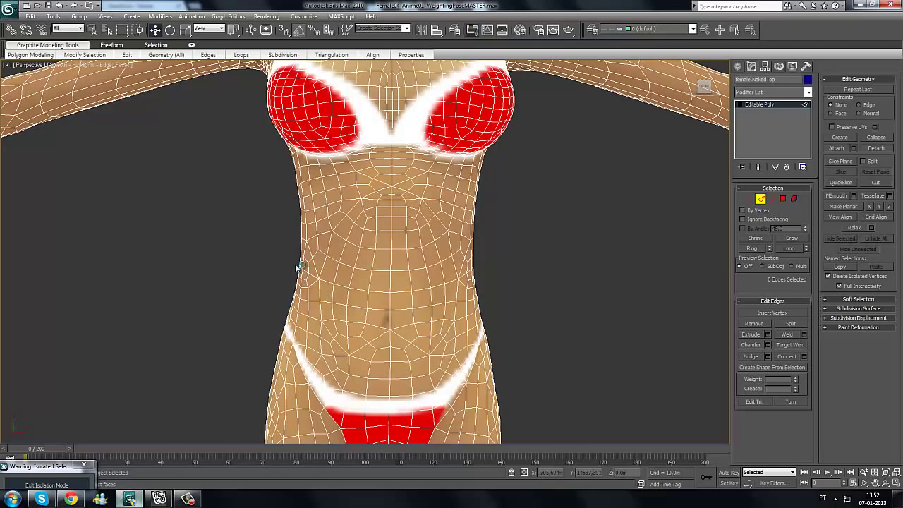
pyautogui.moveTo(544, 258); pyautogui.dragTo(282, 324)
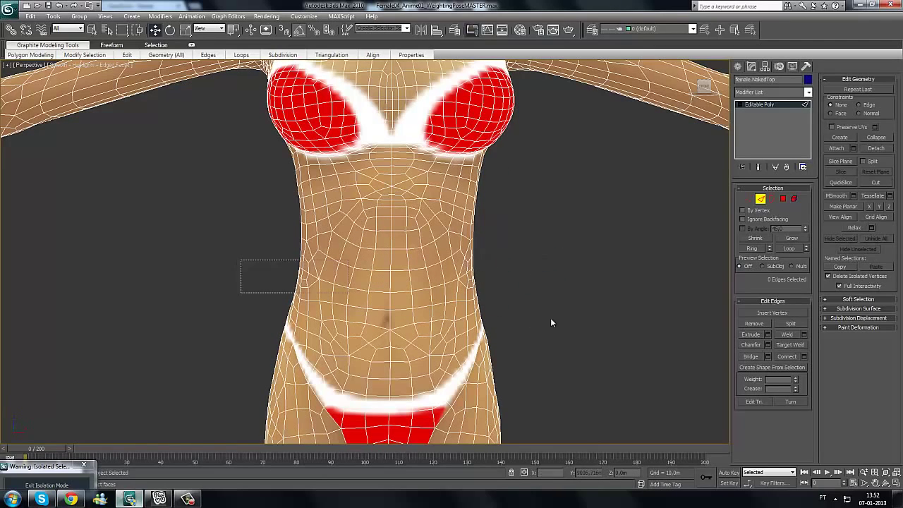
# - Examine the edge flow of the waist and hips from the side and the front
pyautogui.moveTo(532, 318); pyautogui.dragTo(547, 299, button='middle')
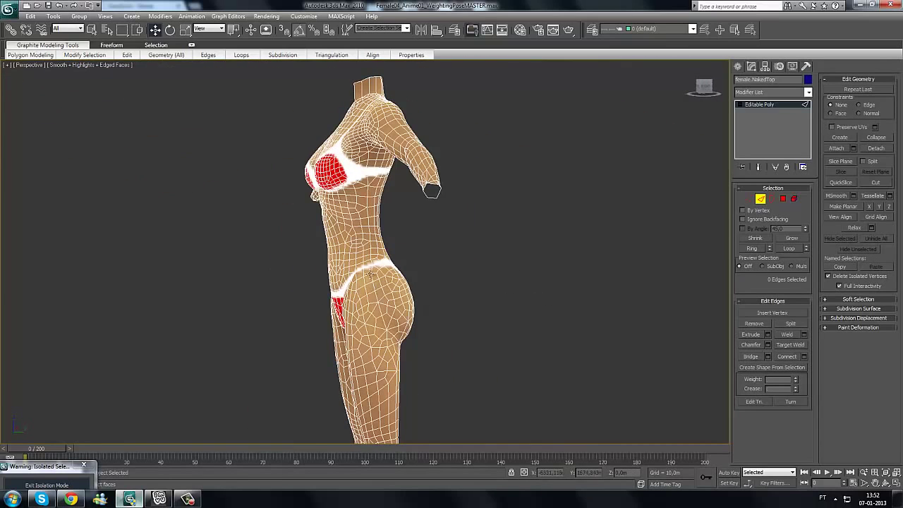
pyautogui.keyDown('alt'); pyautogui.moveTo(455, 289); pyautogui.dragTo(388, 311, button='middle'); pyautogui.keyUp('alt')
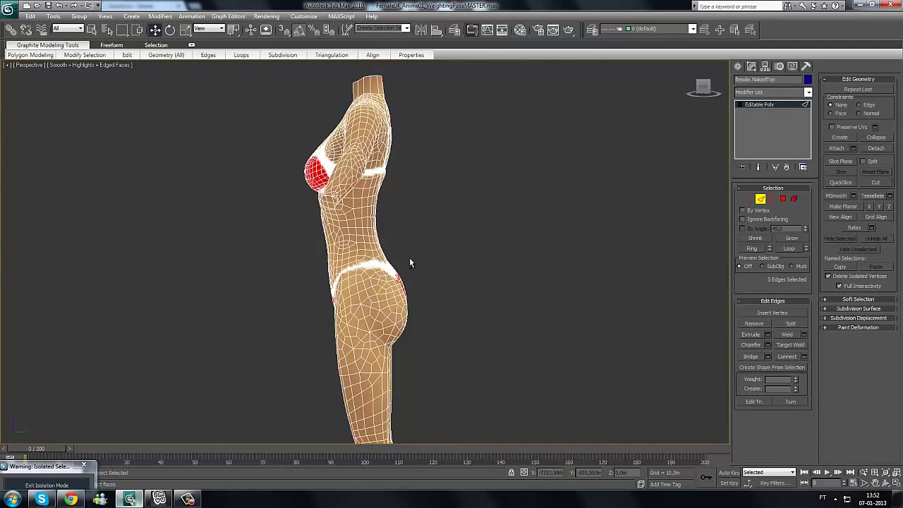
pyautogui.keyDown('alt'); pyautogui.moveTo(410, 263); pyautogui.dragTo(380, 241, button='middle'); pyautogui.keyUp('alt')
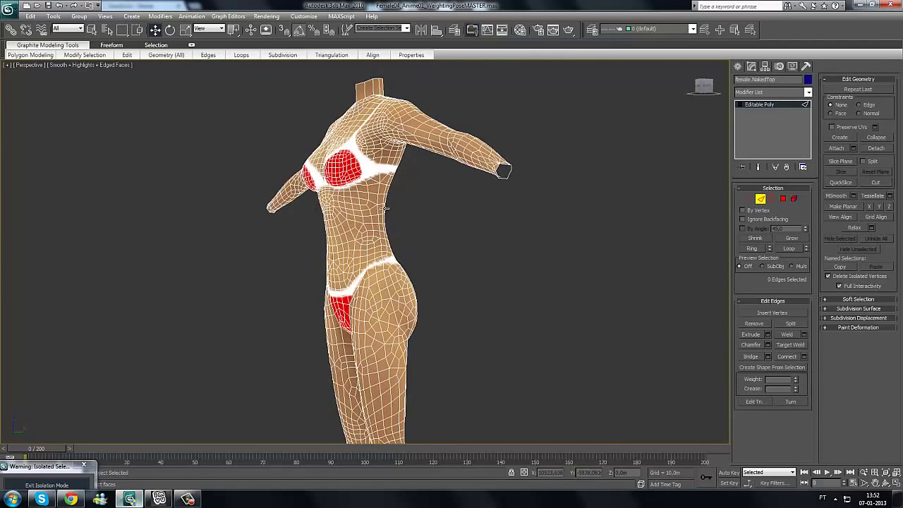
pyautogui.keyDown('alt'); pyautogui.moveTo(510, 252); pyautogui.dragTo(485, 260, button='middle'); pyautogui.keyUp('alt')
pyautogui.scroll(5, 484, 260)
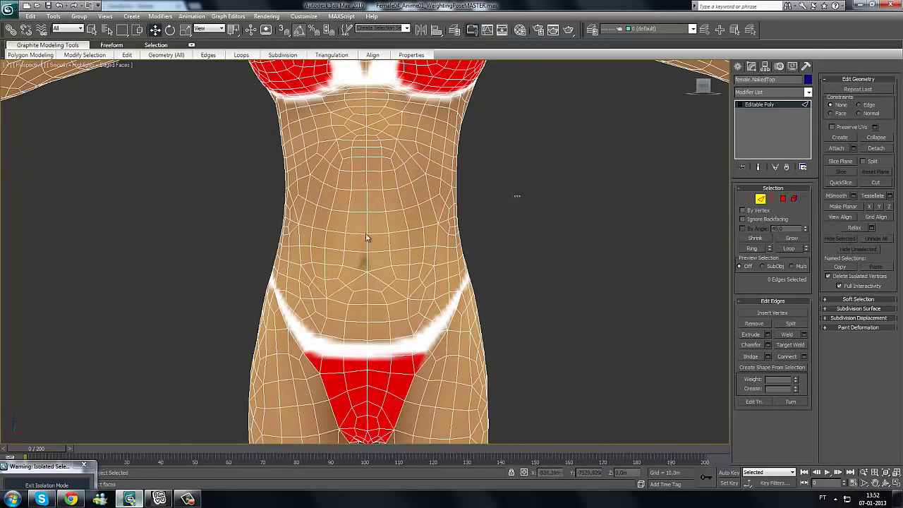
# - Box-select the narrow edge band around the waist again and clear the edge selection
pyautogui.moveTo(521, 195); pyautogui.dragTo(237, 244)
pyautogui.click(436, 225)
pyautogui.scroll(-4, 439, 218)
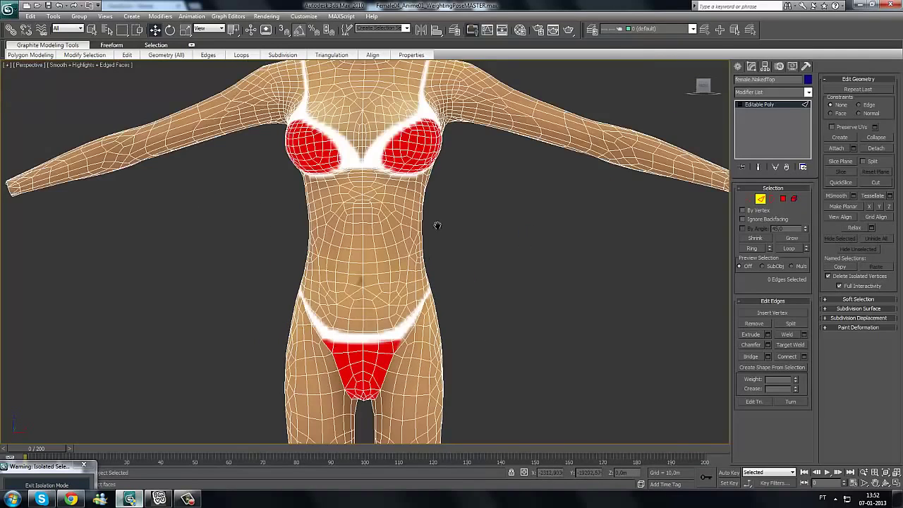
pyautogui.scroll(4, 470, 204)
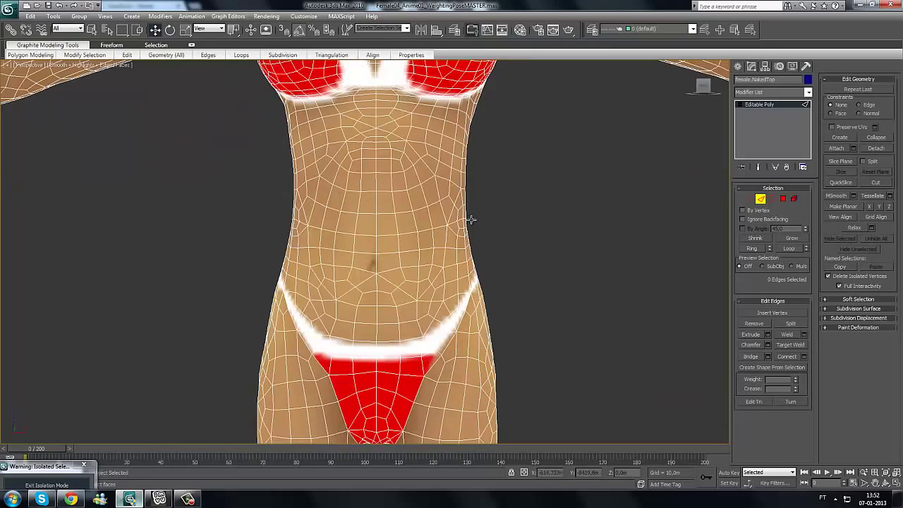
pyautogui.moveTo(499, 210); pyautogui.dragTo(239, 238)
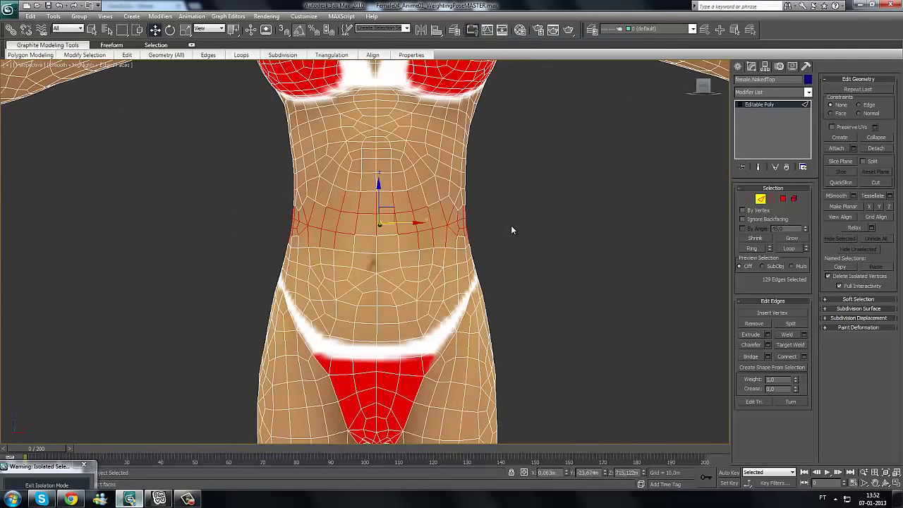
pyautogui.click(511, 226)
pyautogui.moveTo(499, 209); pyautogui.dragTo(228, 247)
pyautogui.scroll(-4, 254, 268)
pyautogui.click(271, 268)
pyautogui.moveTo(274, 269); pyautogui.dragTo(295, 205, button='middle')
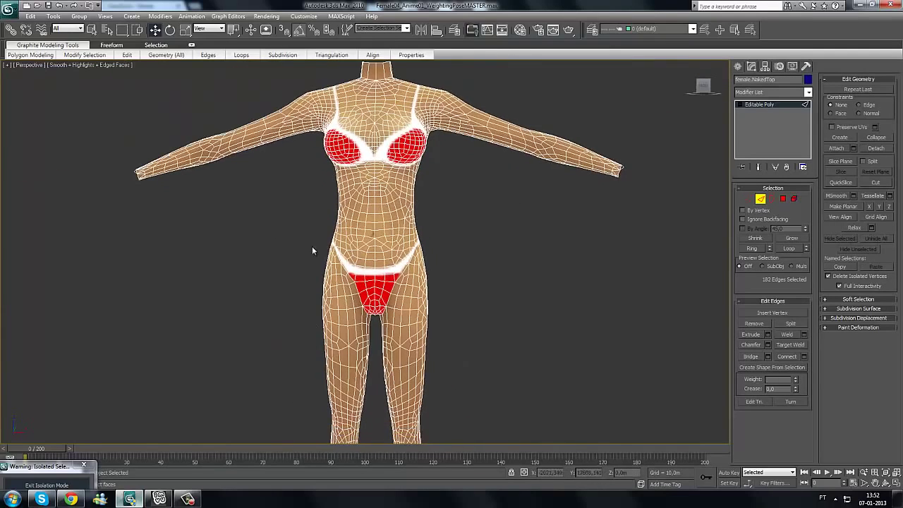
# - Box-select the edges under the bust and across the upper waist to compare their density, and clear the selection
pyautogui.scroll(-2, 211, 395)
pyautogui.scroll(1, 335, 309)
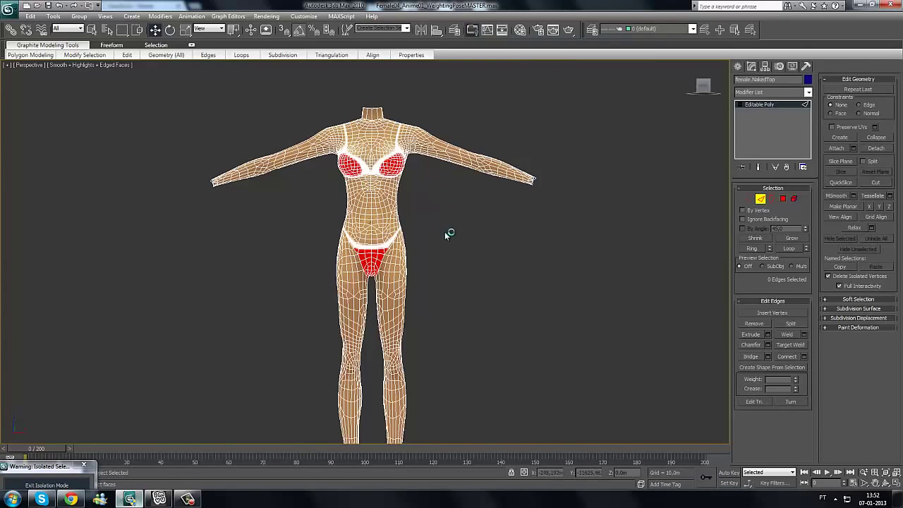
pyautogui.scroll(5, 446, 233)
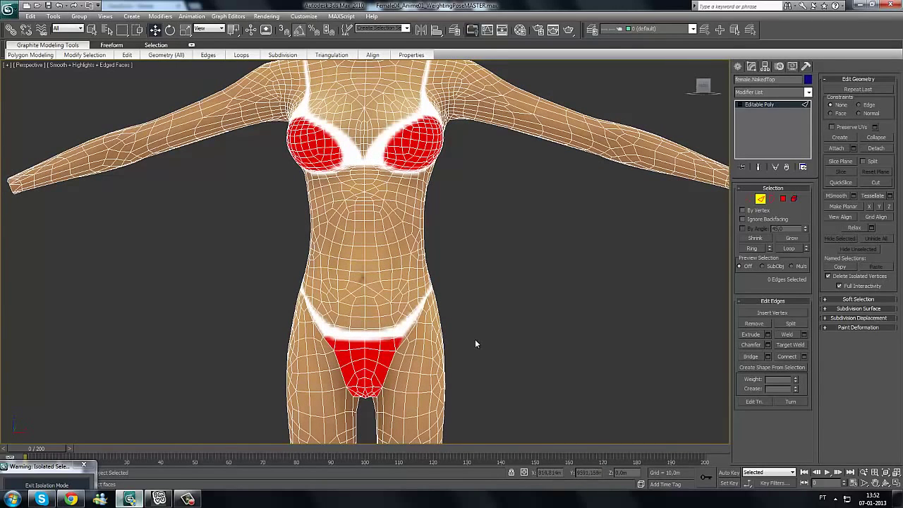
pyautogui.moveTo(472, 342); pyautogui.dragTo(199, 382)
pyautogui.moveTo(271, 192); pyautogui.dragTo(273, 194)
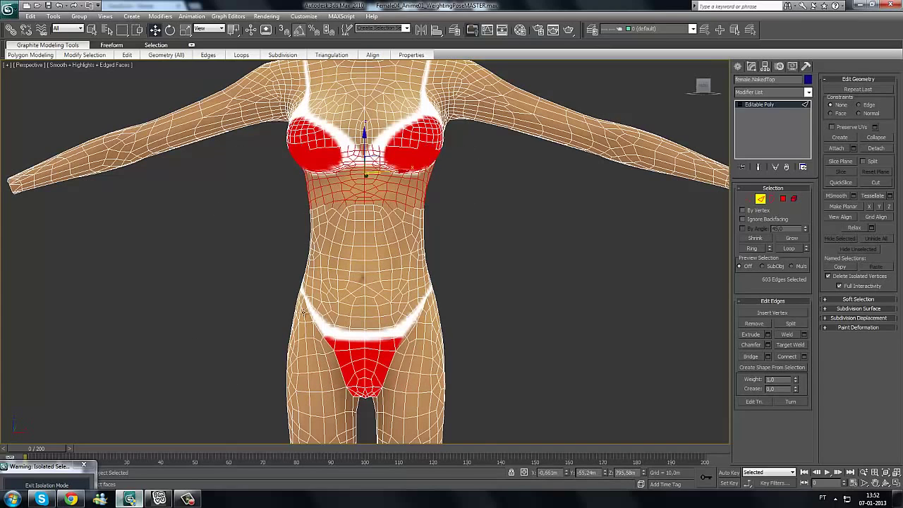
pyautogui.moveTo(508, 400); pyautogui.dragTo(191, 365)
pyautogui.moveTo(454, 175); pyautogui.dragTo(279, 220)
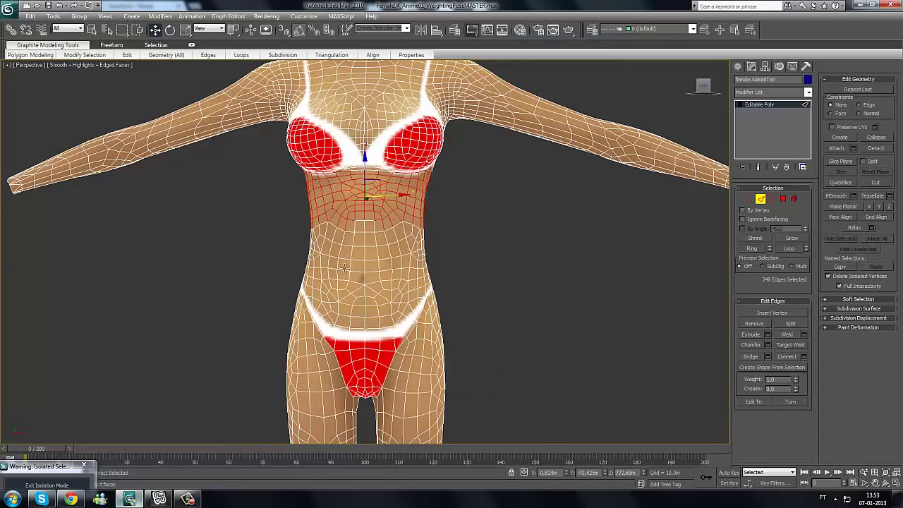
pyautogui.click(466, 276)
# - Box-select the edge band just above the navel and the one beneath the bust, clearing each selection
pyautogui.scroll(4, 466, 276)
pyautogui.scroll(-2, 297, 235)
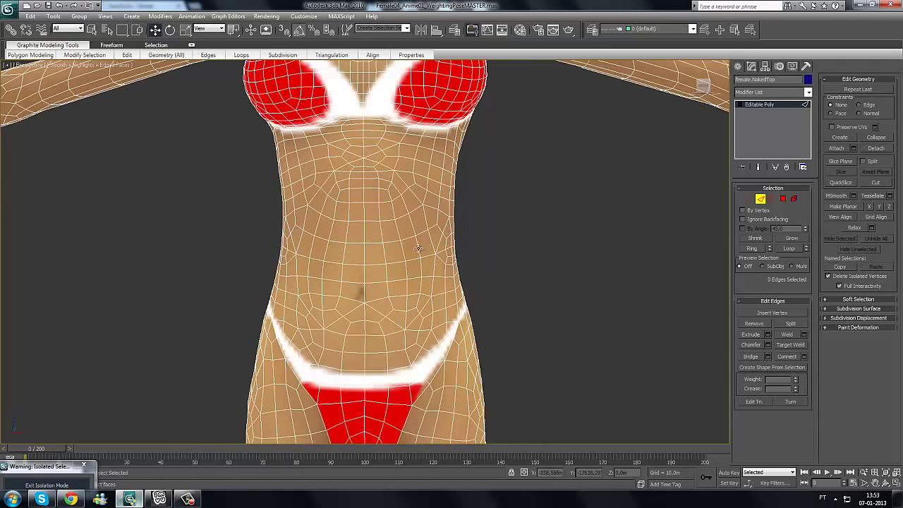
pyautogui.scroll(-3, 444, 270)
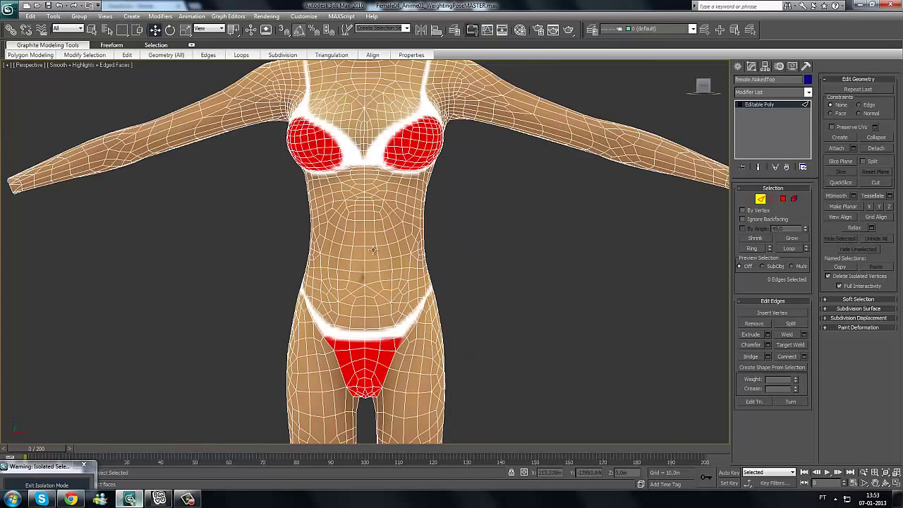
pyautogui.moveTo(439, 247); pyautogui.dragTo(300, 273)
pyautogui.click(486, 267)
pyautogui.moveTo(425, 185); pyautogui.dragTo(428, 213, button='middle')
pyautogui.moveTo(291, 154); pyautogui.dragTo(439, 185)
pyautogui.click(529, 207)
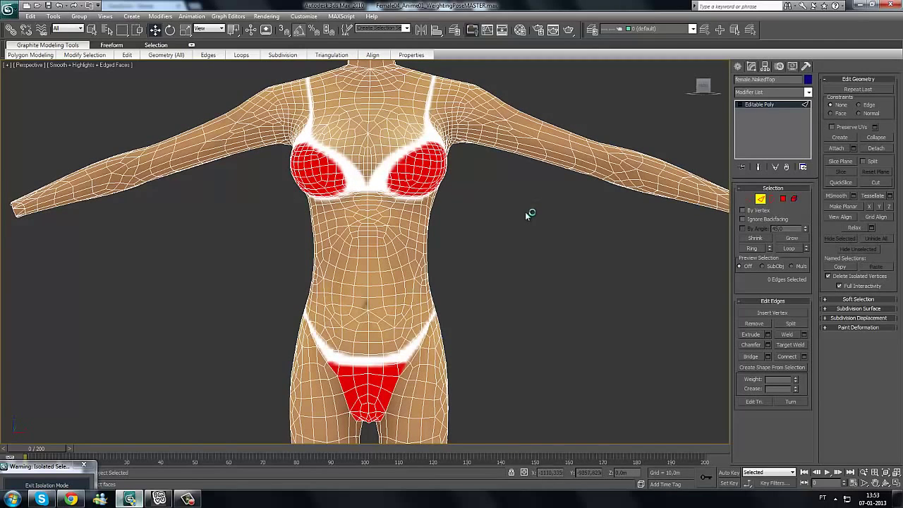
# - Try pulling an edge above the navel out sideways past the waist, and undo the move
pyautogui.click(445, 245)
pyautogui.moveTo(366, 279); pyautogui.dragTo(265, 298)
pyautogui.click(265, 298)
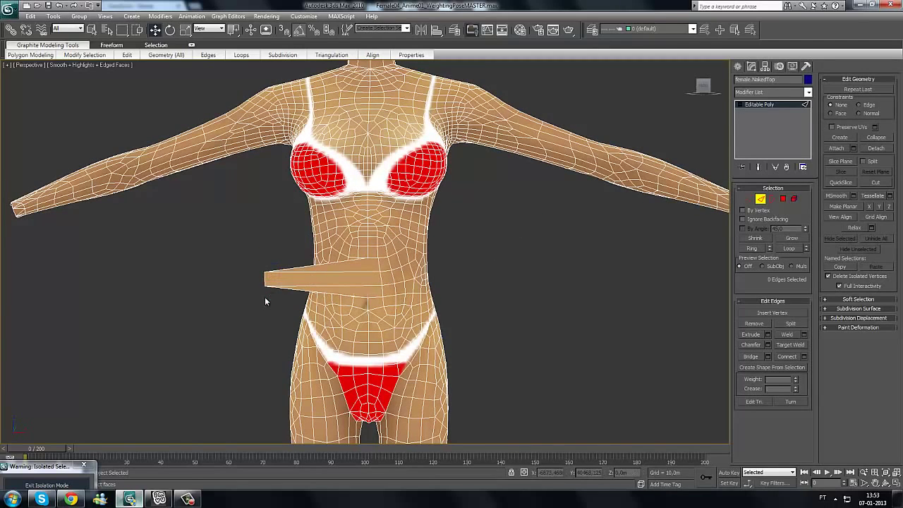
pyautogui.click(279, 284)
pyautogui.hotkey('ctrl', 'z')
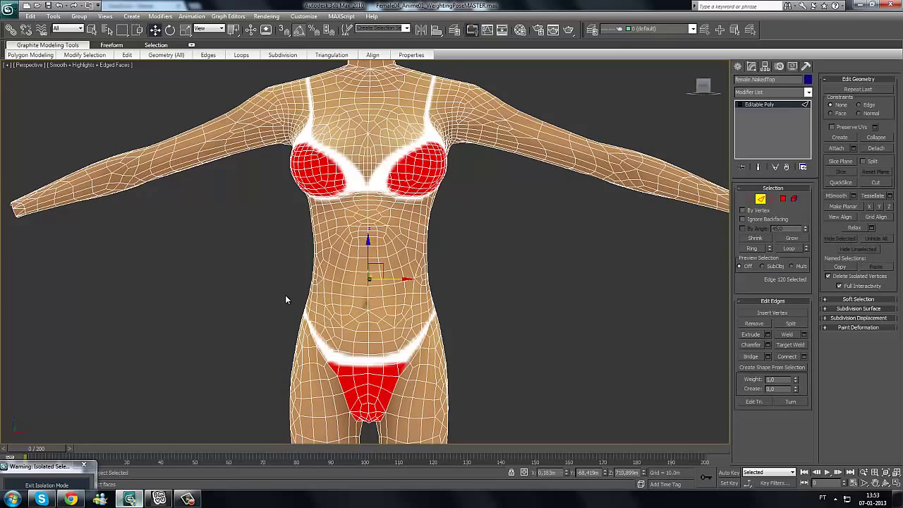
pyautogui.moveTo(282, 263)
pyautogui.mouseDown()
pyautogui.moveTo(451, 288)
pyautogui.moveTo(383, 297)
pyautogui.moveTo(441, 274)
pyautogui.moveTo(358, 276)
pyautogui.mouseUp()
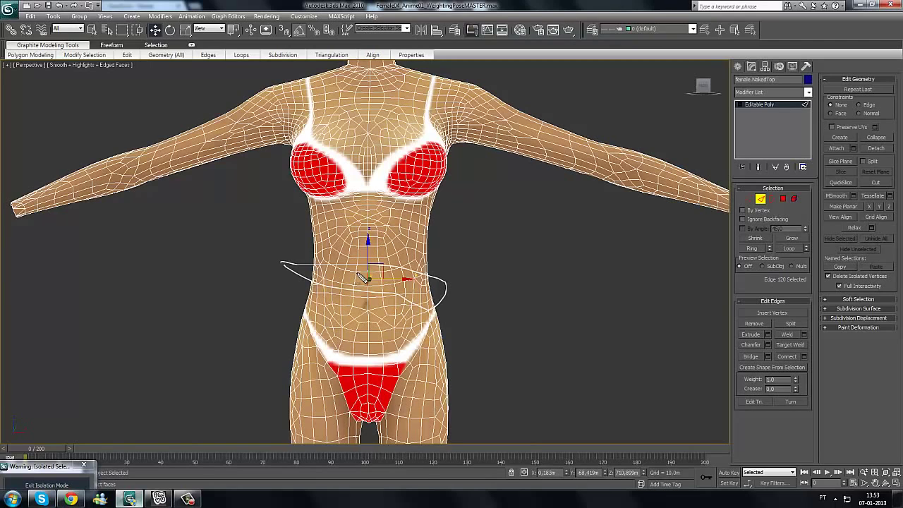
pyautogui.moveTo(361, 278)
pyautogui.mouseDown()
pyautogui.moveTo(448, 264)
pyautogui.moveTo(439, 279)
pyautogui.mouseUp()
pyautogui.moveTo(427, 265)
pyautogui.mouseDown()
pyautogui.moveTo(248, 282)
pyautogui.moveTo(470, 281)
pyautogui.moveTo(258, 296)
pyautogui.moveTo(312, 221)
pyautogui.moveTo(292, 344)
pyautogui.moveTo(439, 268)
pyautogui.mouseUp()
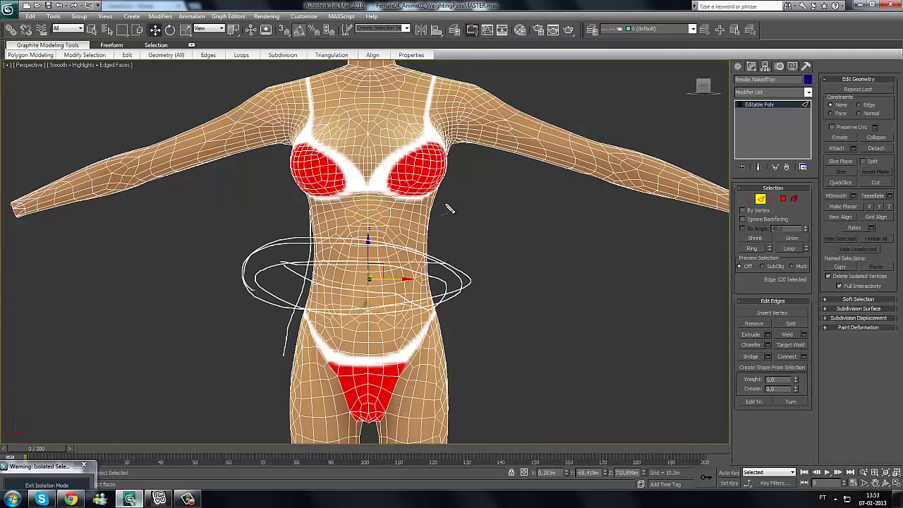
pyautogui.moveTo(449, 208)
pyautogui.mouseDown()
pyautogui.moveTo(466, 341)
pyautogui.moveTo(460, 324)
pyautogui.mouseUp()
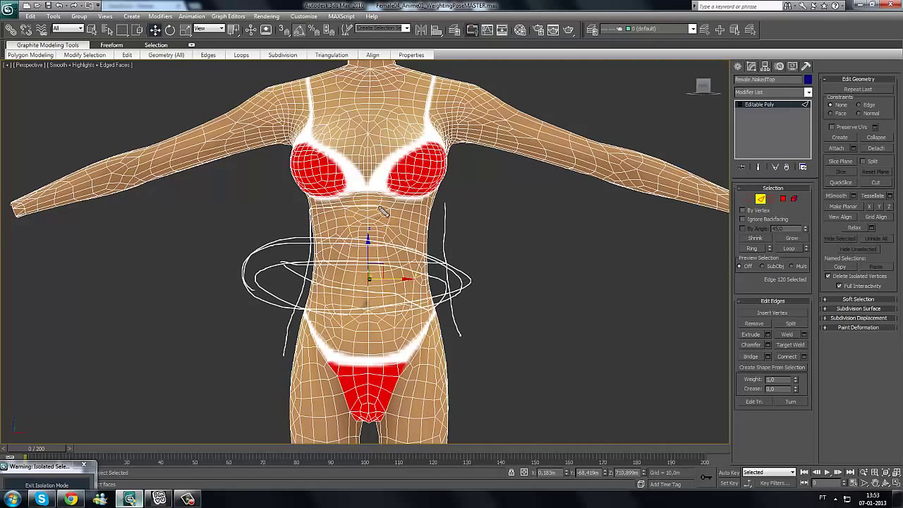
pyautogui.press('Escape')
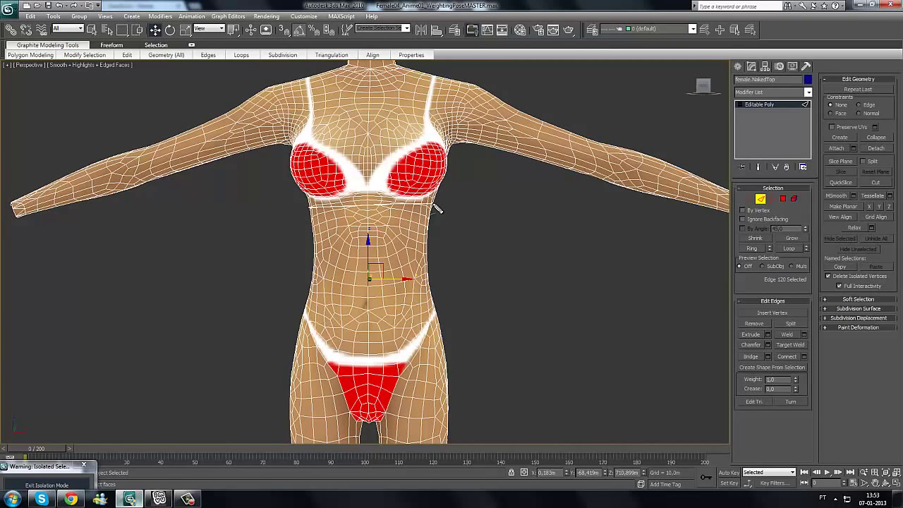
pyautogui.moveTo(437, 208)
pyautogui.mouseDown()
pyautogui.moveTo(437, 270)
pyautogui.moveTo(477, 441)
pyautogui.moveTo(291, 442)
pyautogui.moveTo(281, 282)
pyautogui.moveTo(300, 212)
pyautogui.moveTo(291, 213)
pyautogui.mouseUp()
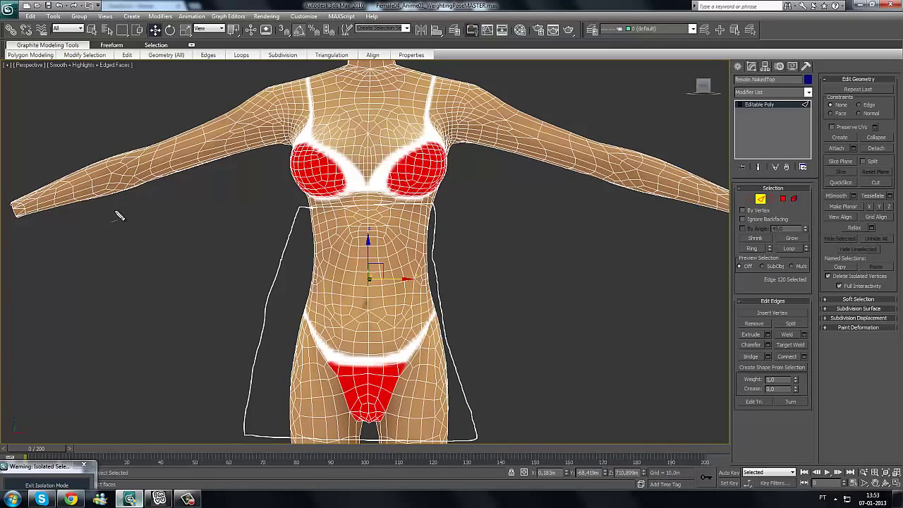
pyautogui.moveTo(112, 204)
pyautogui.mouseDown()
pyautogui.moveTo(115, 266)
pyautogui.moveTo(156, 203)
pyautogui.mouseUp()
pyautogui.moveTo(95, 240); pyautogui.dragTo(137, 238)
pyautogui.moveTo(201, 207)
pyautogui.mouseDown()
pyautogui.moveTo(169, 266)
pyautogui.moveTo(185, 236)
pyautogui.mouseUp()
pyautogui.moveTo(203, 213); pyautogui.dragTo(209, 263)
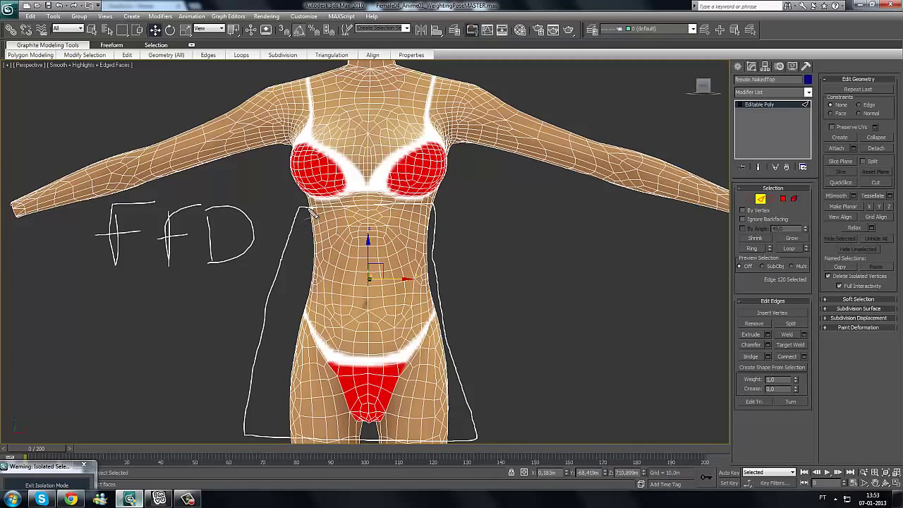
pyautogui.moveTo(307, 210)
pyautogui.mouseDown()
pyautogui.moveTo(305, 302)
pyautogui.moveTo(278, 369)
pyautogui.mouseUp()
pyautogui.moveTo(280, 409); pyautogui.dragTo(278, 445)
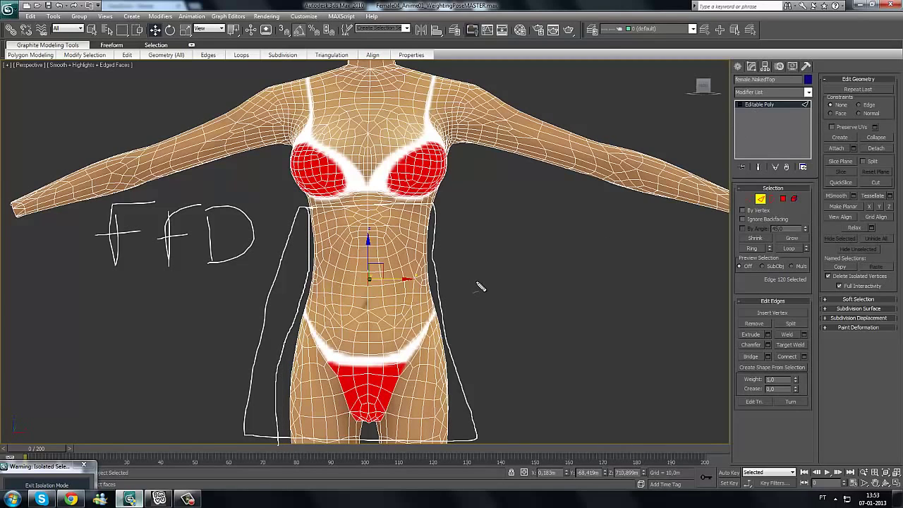
pyautogui.press('Escape')
# - Switch from edge to polygon selection and clear the selected waist polygons
pyautogui.scroll(3, 492, 250)
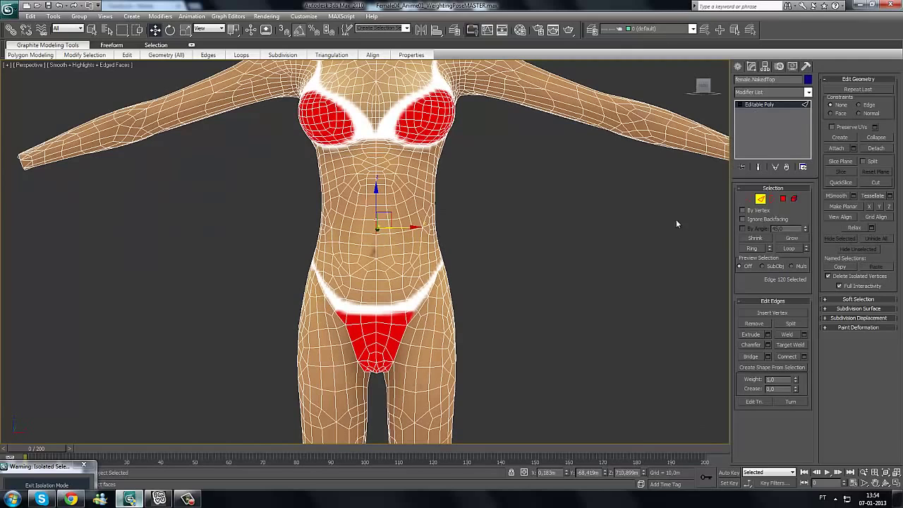
pyautogui.click(782, 198)
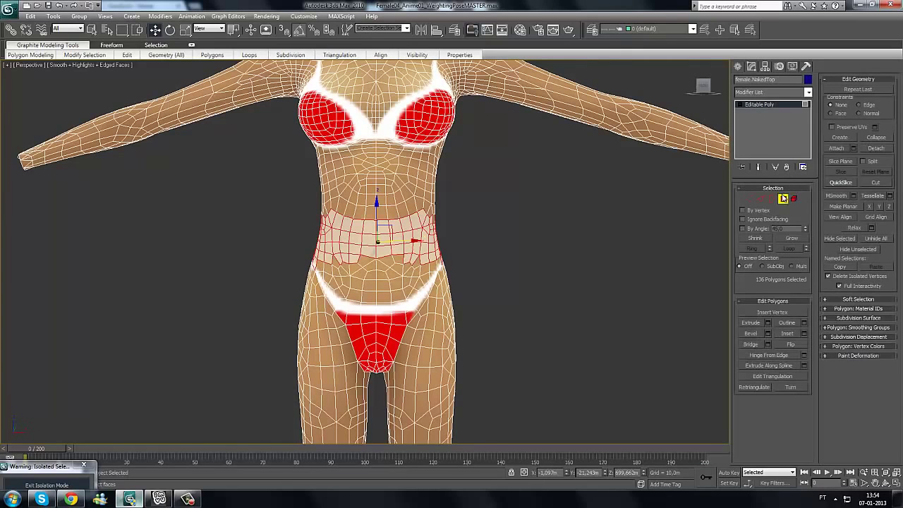
pyautogui.click(569, 262)
pyautogui.scroll(-2, 549, 210)
pyautogui.moveTo(549, 211); pyautogui.dragTo(554, 150, button='middle')
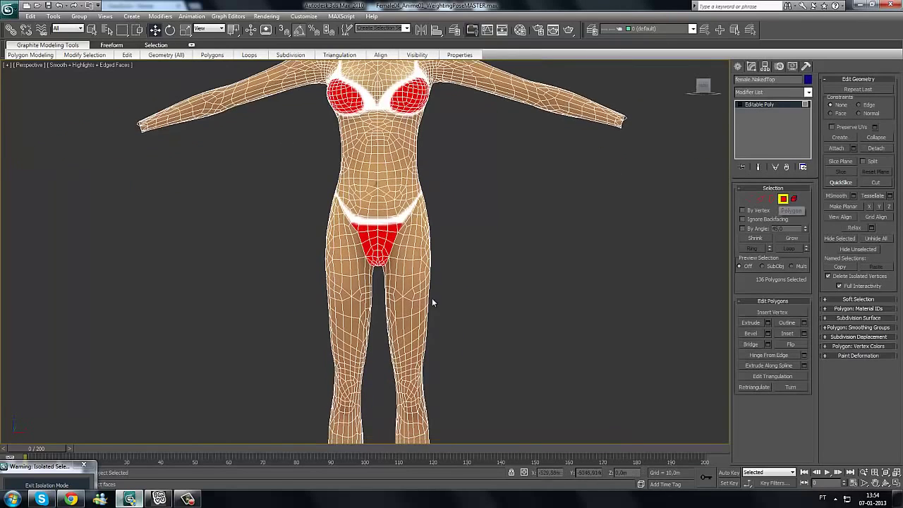
pyautogui.scroll(2, 432, 302)
pyautogui.moveTo(429, 302); pyautogui.dragTo(429, 331, button='middle')
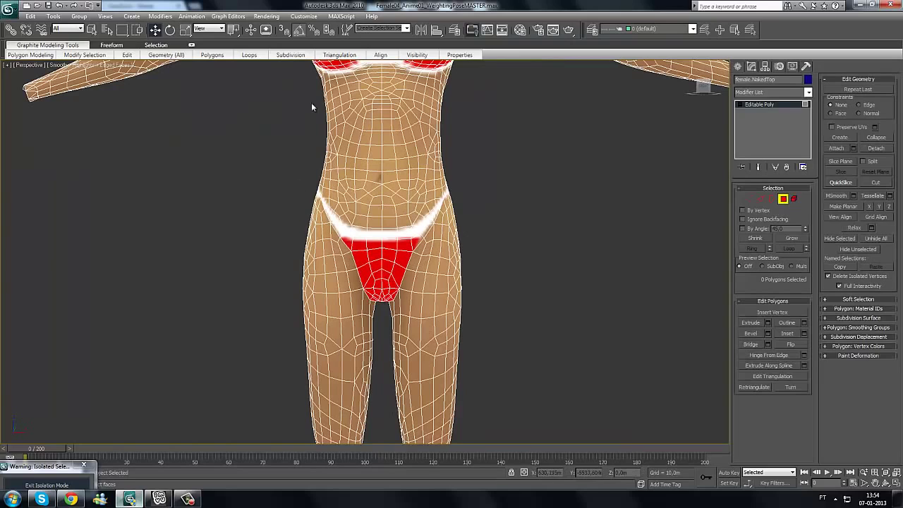
pyautogui.scroll(-2, 311, 218)
pyautogui.scroll(3, 538, 218)
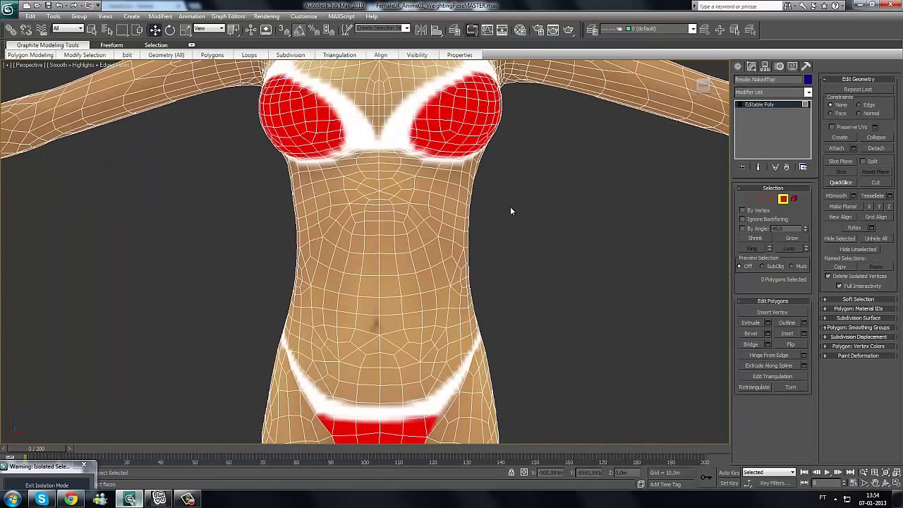
# - Maximize the Front view and box-select the torso polygons from just below the bust down to the hips
pyautogui.hotkey('alt', 'w')
pyautogui.click(239, 365)
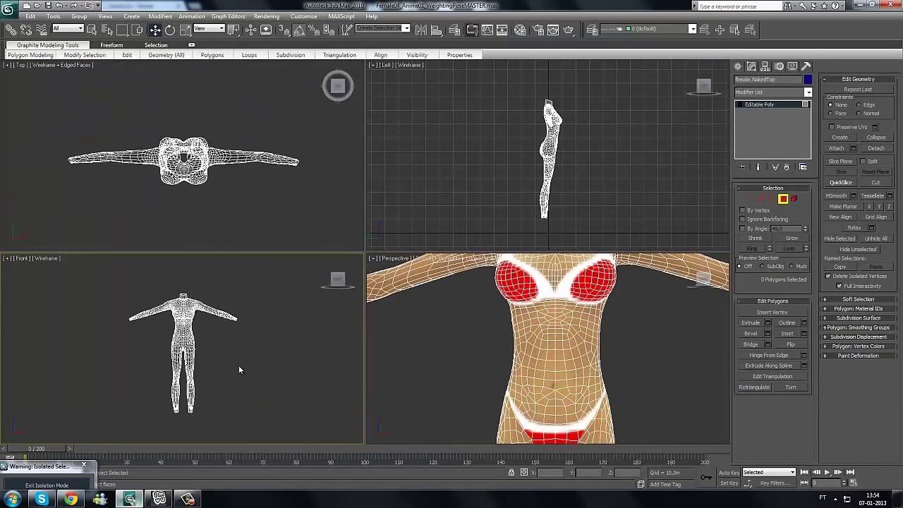
pyautogui.hotkey('alt', 'w')
pyautogui.scroll(5, 381, 211)
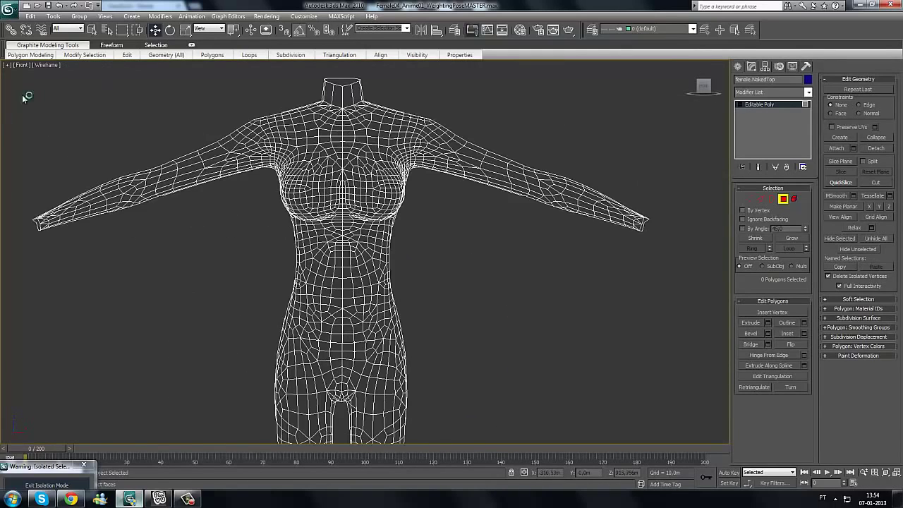
pyautogui.moveTo(182, 267); pyautogui.dragTo(183, 265, button='middle')
pyautogui.scroll(3, 183, 266)
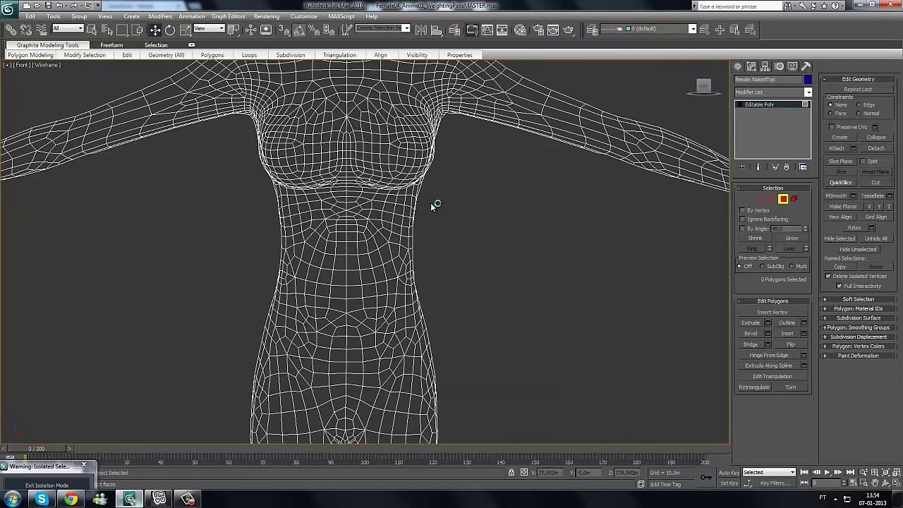
pyautogui.moveTo(432, 203); pyautogui.dragTo(240, 357)
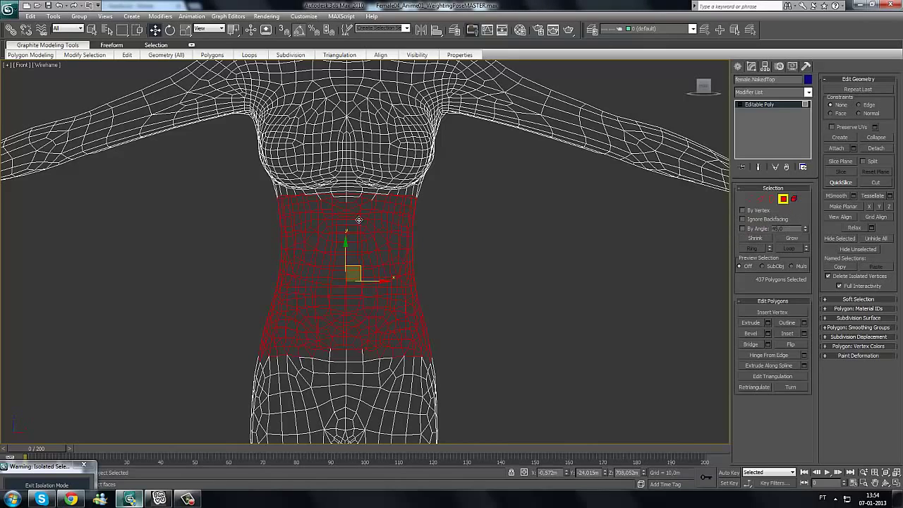
# - Display the front view shaded with edged faces, and extend the polygon selection over the hips and down the thighs
pyautogui.press('F3')
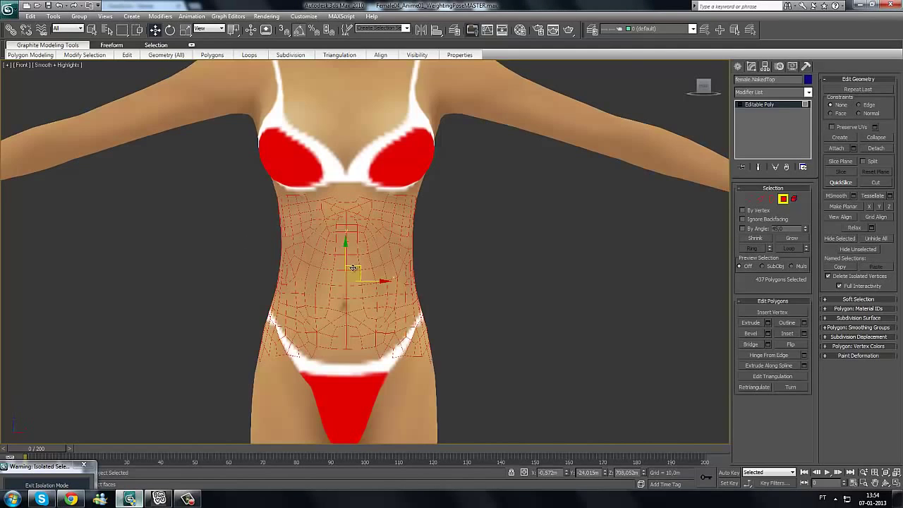
pyautogui.press('F4')
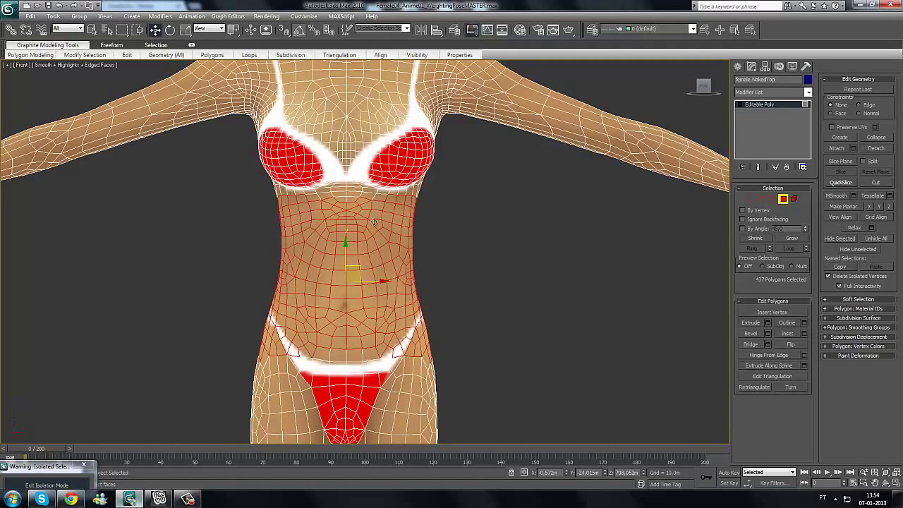
pyautogui.moveTo(480, 267); pyautogui.dragTo(482, 226, button='middle')
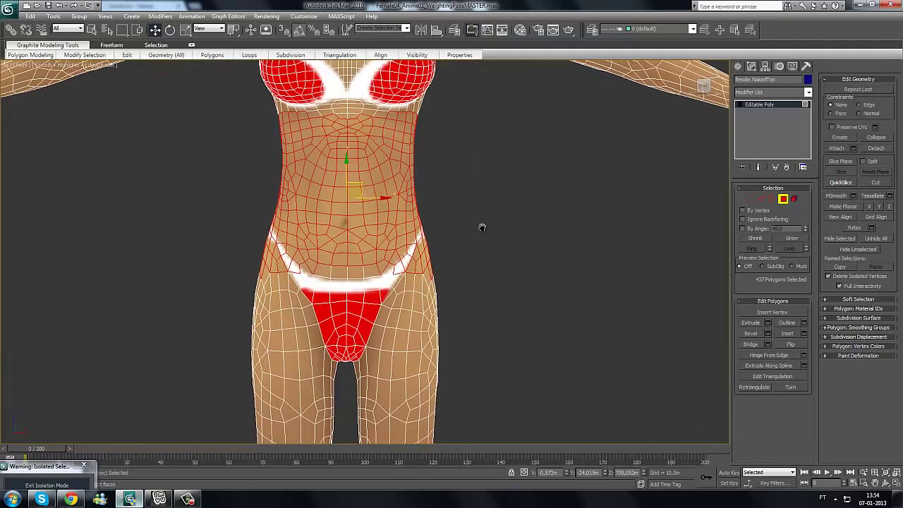
pyautogui.moveTo(500, 203); pyautogui.dragTo(235, 379)
pyautogui.moveTo(374, 342); pyautogui.dragTo(407, 258, button='middle')
pyautogui.keyDown('ctrl'); pyautogui.moveTo(580, 182); pyautogui.dragTo(261, 346); pyautogui.keyUp('ctrl')
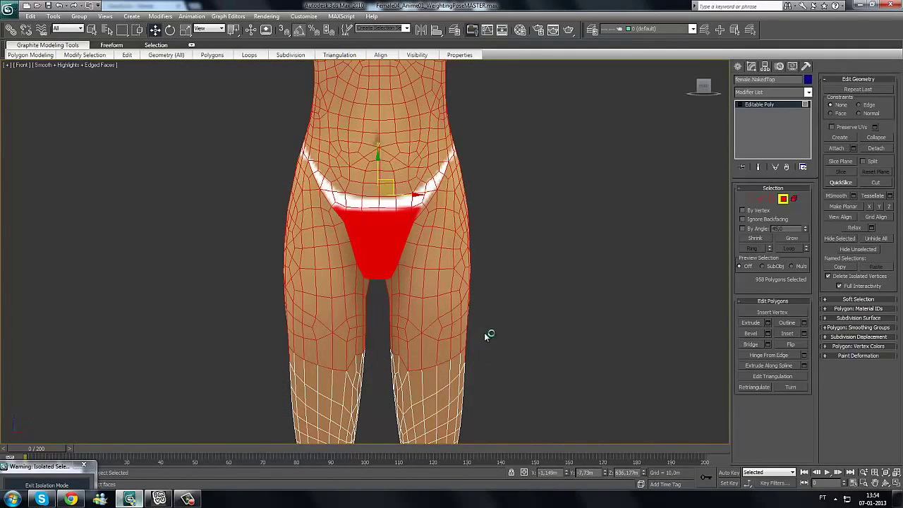
pyautogui.moveTo(377, 282); pyautogui.dragTo(373, 339, button='middle')
pyautogui.moveTo(557, 176); pyautogui.dragTo(218, 357)
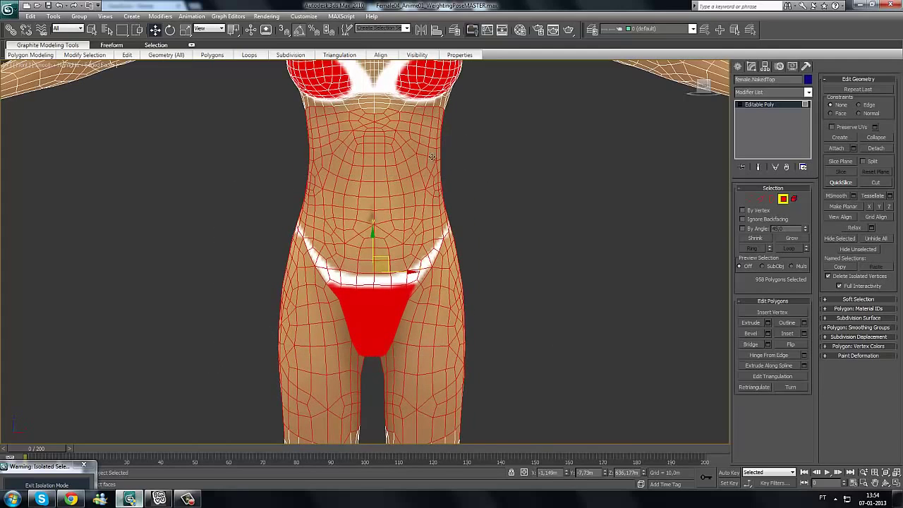
pyautogui.keyDown('ctrl'); pyautogui.moveTo(530, 171); pyautogui.dragTo(165, 351); pyautogui.keyUp('ctrl')
# - Add two missed polygons beside the centre under the bust to the selection, and shade the selected faces
pyautogui.moveTo(339, 168); pyautogui.dragTo(324, 234, button='middle')
pyautogui.scroll(4, 332, 230)
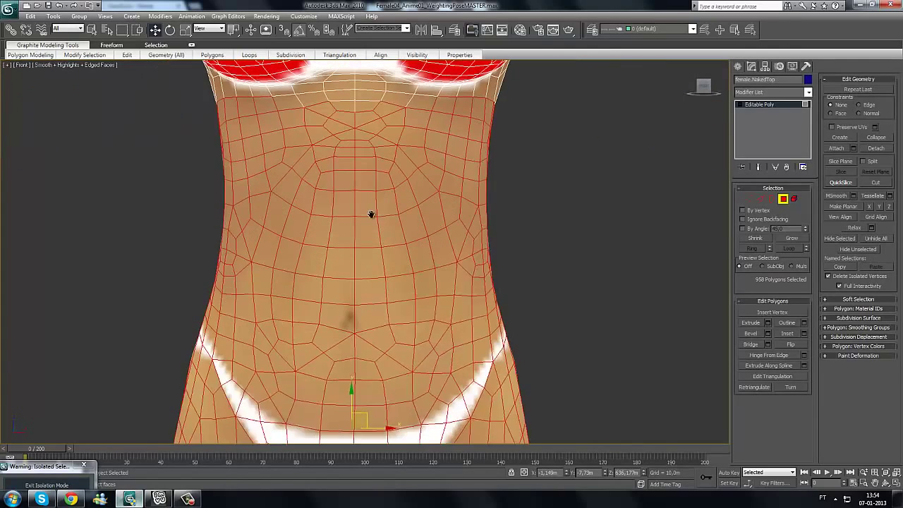
pyautogui.moveTo(372, 214); pyautogui.dragTo(360, 253, button='middle')
pyautogui.keyDown('ctrl'); pyautogui.click(301, 137); pyautogui.keyUp('ctrl')
pyautogui.keyDown('ctrl'); pyautogui.click(275, 141); pyautogui.keyUp('ctrl')
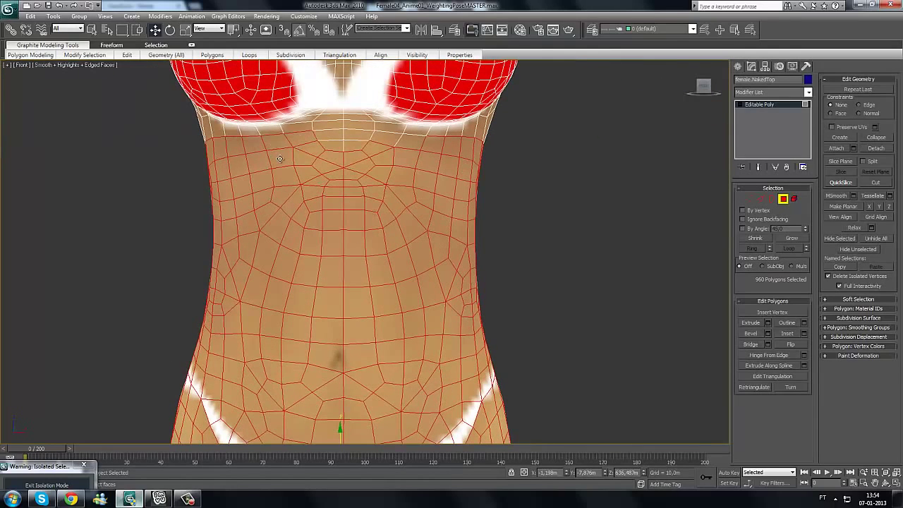
pyautogui.press('F2')
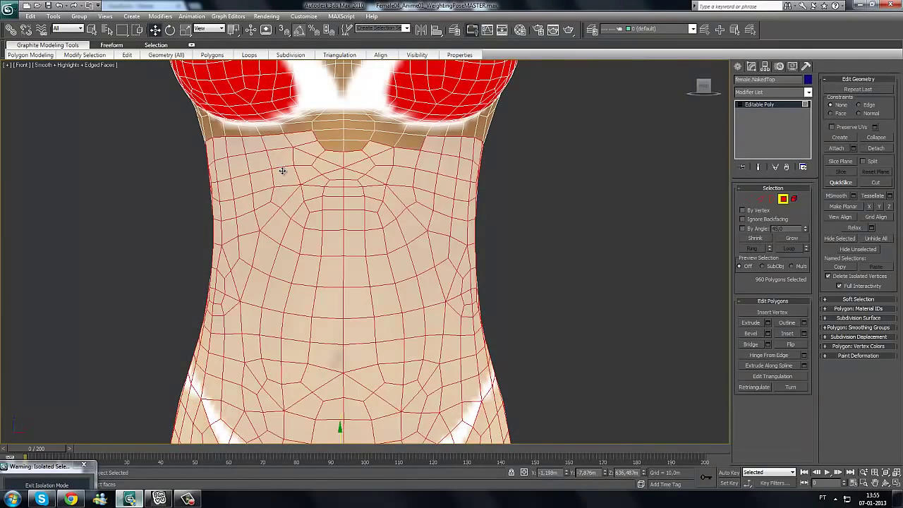
# - Add the remaining central polygons and the two beside them under the bust to even out the selection's upper border
pyautogui.keyDown('ctrl'); pyautogui.click(335, 148); pyautogui.keyUp('ctrl')
pyautogui.keyDown('ctrl'); pyautogui.click(335, 137); pyautogui.keyUp('ctrl')
pyautogui.keyDown('ctrl'); pyautogui.click(361, 138); pyautogui.keyUp('ctrl')
pyautogui.keyDown('ctrl'); pyautogui.click(356, 147); pyautogui.keyUp('ctrl')
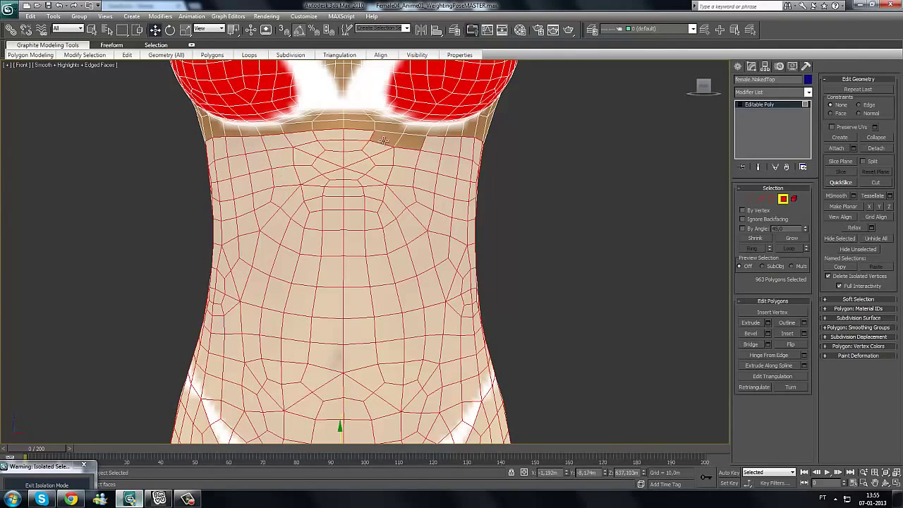
pyautogui.keyDown('ctrl'); pyautogui.click(383, 141); pyautogui.keyUp('ctrl')
pyautogui.keyDown('ctrl'); pyautogui.click(417, 147); pyautogui.keyUp('ctrl')
pyautogui.scroll(-5, 414, 198)
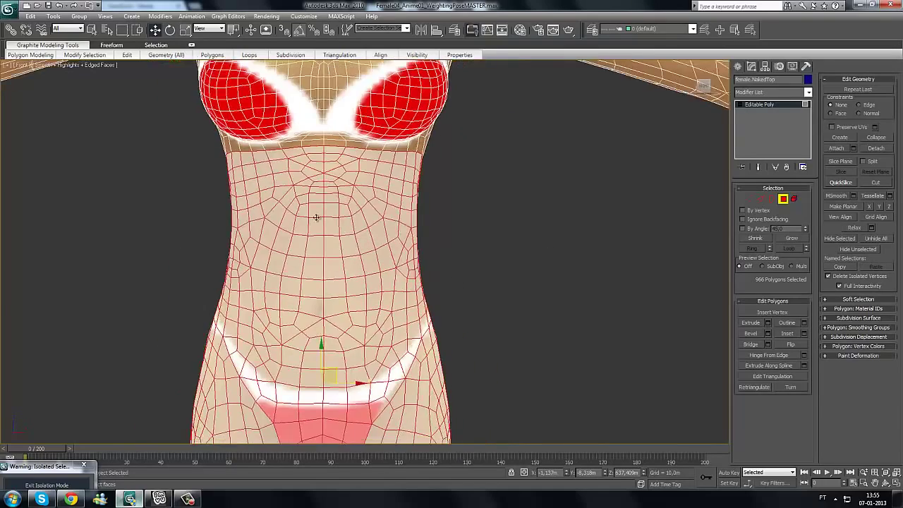
# - Inspect the selected torso and thigh polygons all around the body in the maximized Perspective view
pyautogui.hotkey('alt', 'w')
pyautogui.rightClick(396, 274)
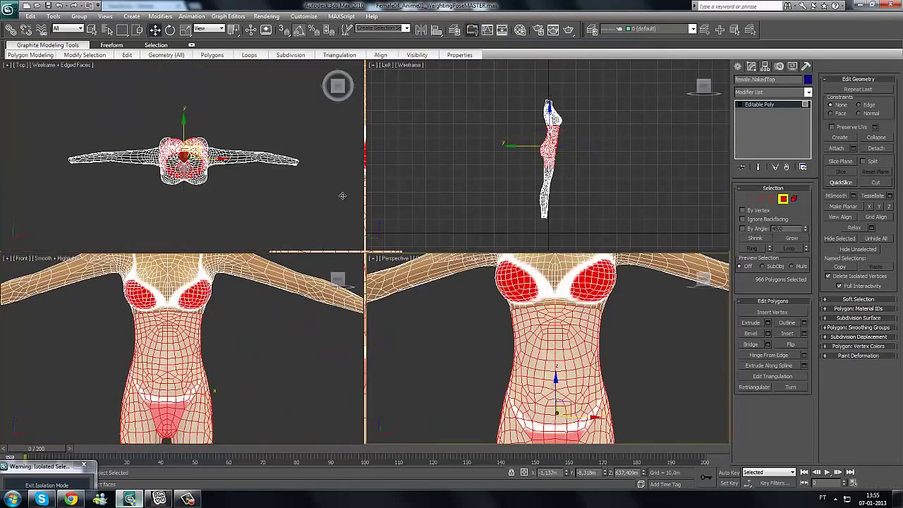
pyautogui.hotkey('alt', 'w')
pyautogui.hotkey('alt', 'w')
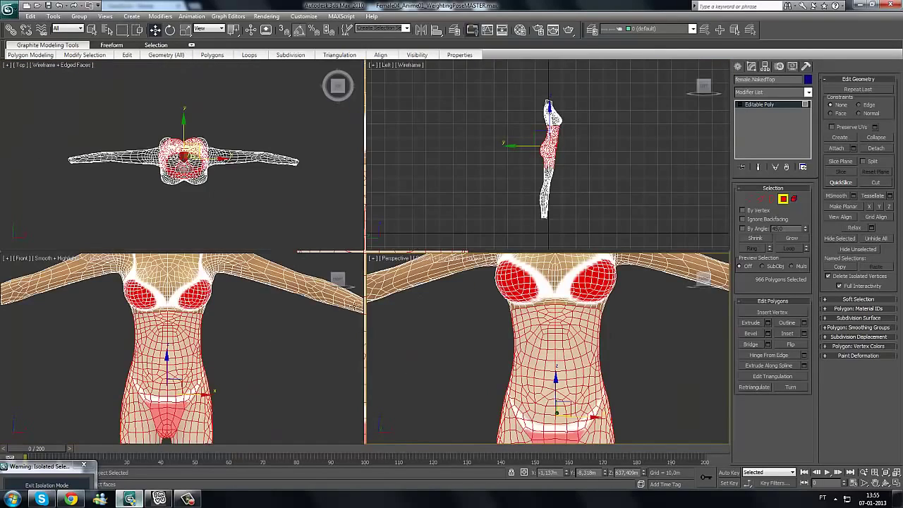
pyautogui.hotkey('alt', 'w')
pyautogui.moveTo(378, 333); pyautogui.dragTo(384, 384, button='middle')
pyautogui.scroll(-5, 417, 323)
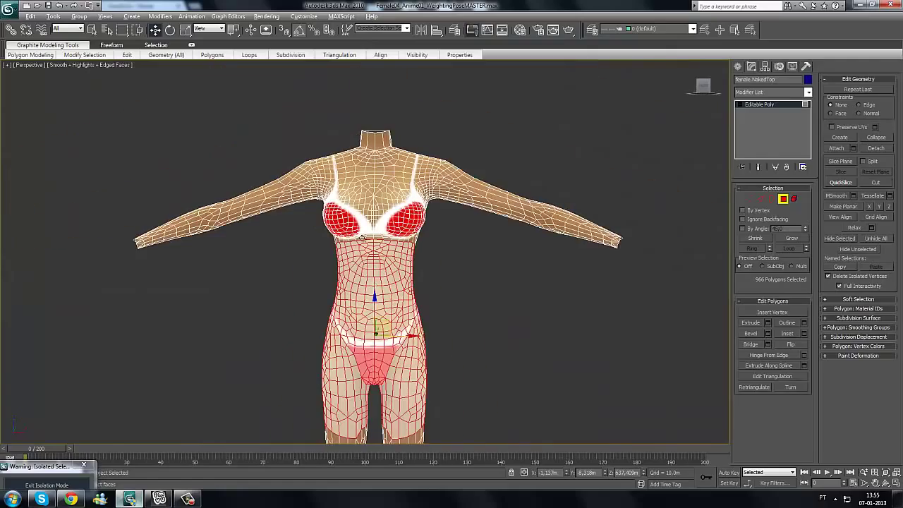
pyautogui.keyDown('alt'); pyautogui.moveTo(381, 319); pyautogui.dragTo(494, 300, button='middle'); pyautogui.keyUp('alt')
pyautogui.keyDown('alt'); pyautogui.moveTo(344, 260); pyautogui.dragTo(444, 279, button='middle'); pyautogui.keyUp('alt')
pyautogui.scroll(4, 340, 244)
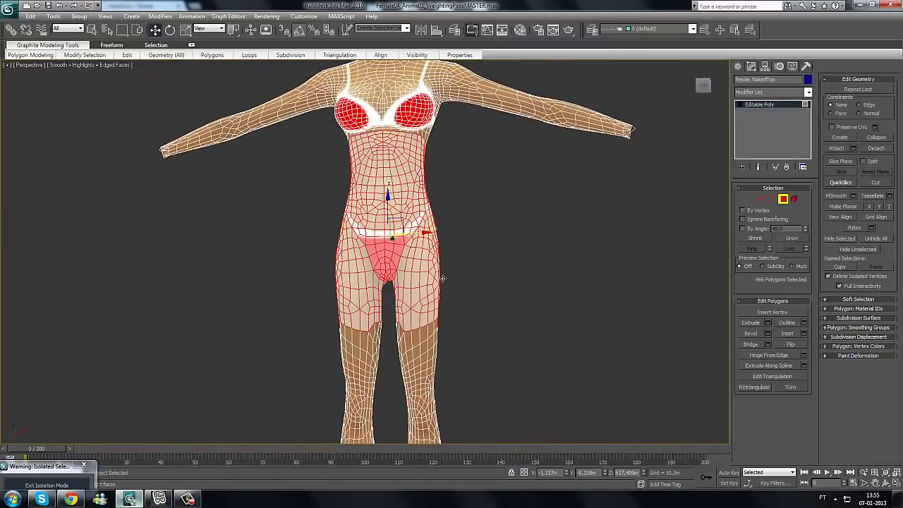
pyautogui.keyDown('alt'); pyautogui.moveTo(437, 219); pyautogui.dragTo(374, 313, button='middle'); pyautogui.keyUp('alt')
pyautogui.moveTo(454, 275); pyautogui.dragTo(447, 315, button='middle')
pyautogui.scroll(3, 371, 390)
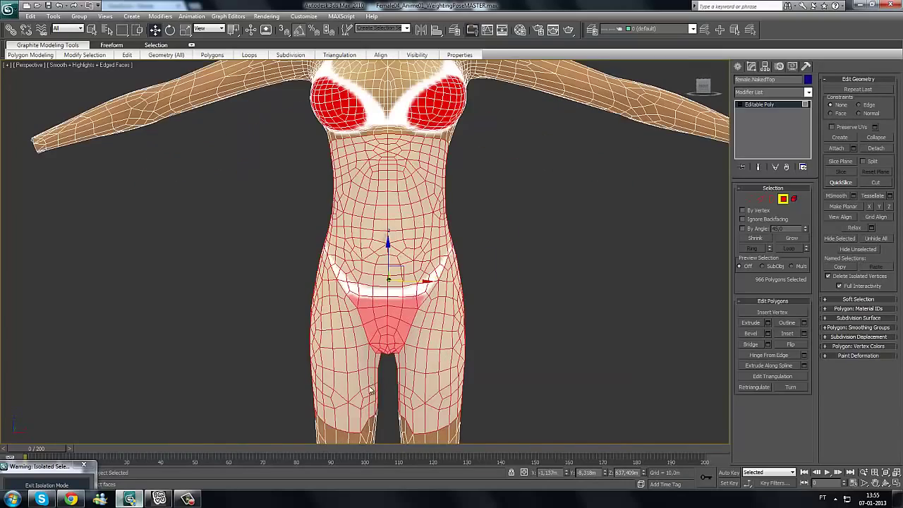
pyautogui.scroll(-3, 545, 282)
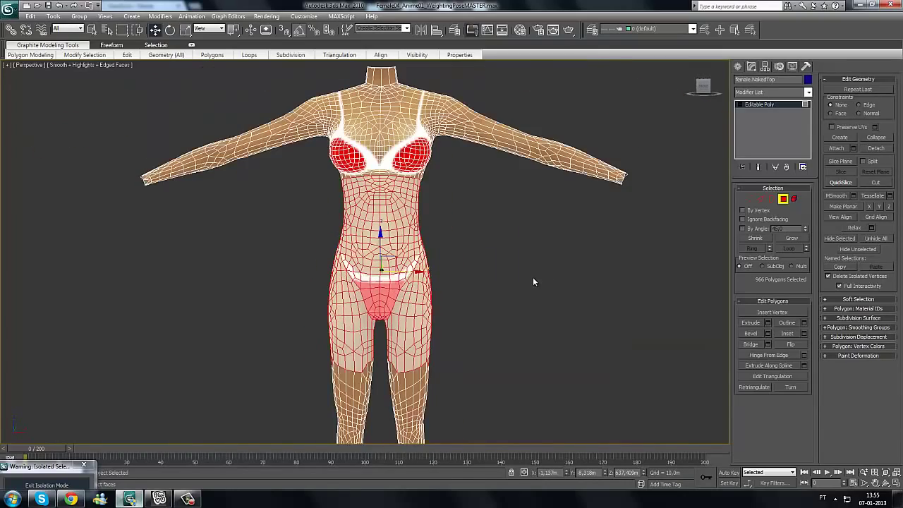
pyautogui.scroll(3, 536, 283)
pyautogui.keyDown('alt'); pyautogui.moveTo(600, 282); pyautogui.dragTo(514, 269, button='middle'); pyautogui.keyUp('alt')
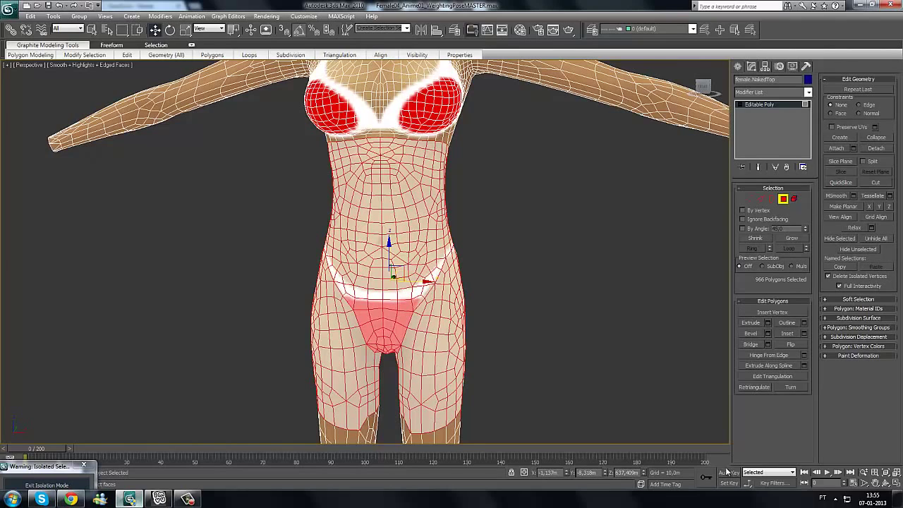
# - Apply an FFD 4x4x4 modifier to the selected polygons and examine its lattice from the front and side
pyautogui.click(740, 104)
pyautogui.click(809, 93)
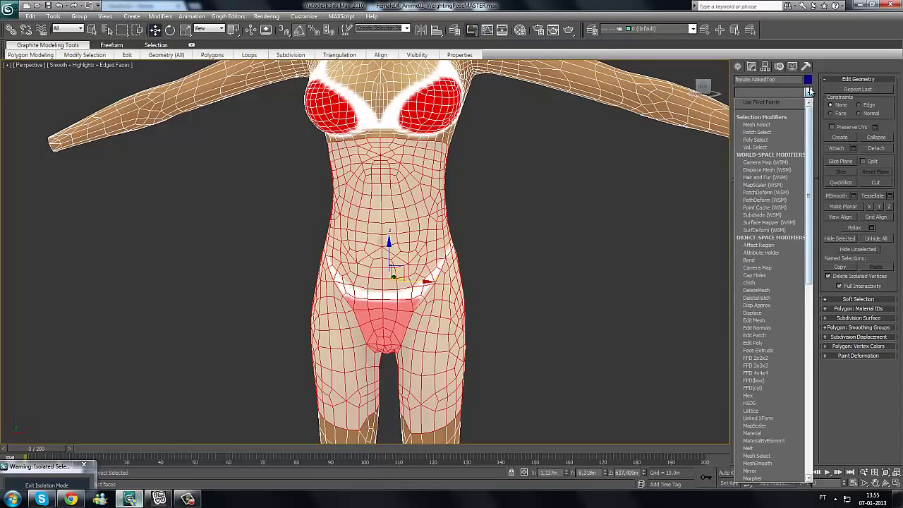
pyautogui.click(809, 92)
pyautogui.click(809, 93)
pyautogui.moveTo(810, 170); pyautogui.dragTo(817, 214)
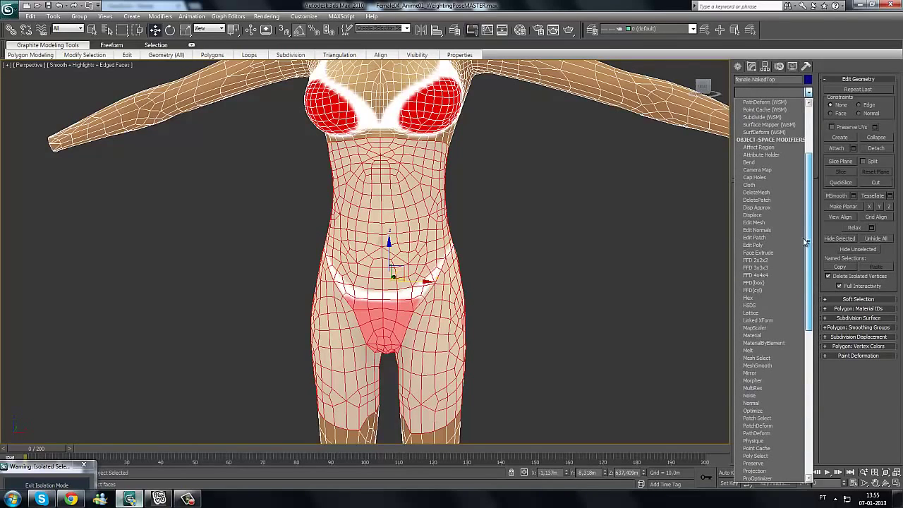
pyautogui.click(773, 275)
pyautogui.moveTo(512, 242); pyautogui.dragTo(514, 209, button='middle')
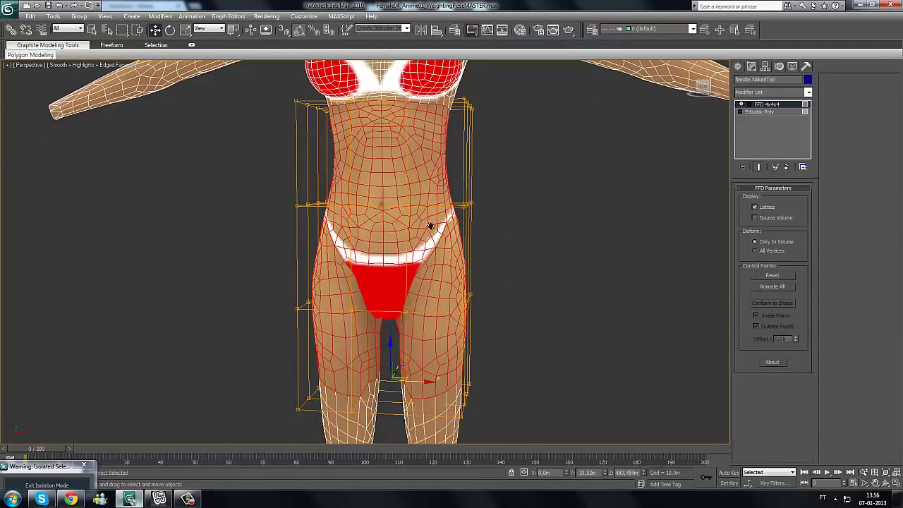
pyautogui.scroll(-3, 431, 227)
pyautogui.keyDown('alt'); pyautogui.moveTo(487, 244); pyautogui.dragTo(334, 162, button='middle'); pyautogui.keyUp('alt')
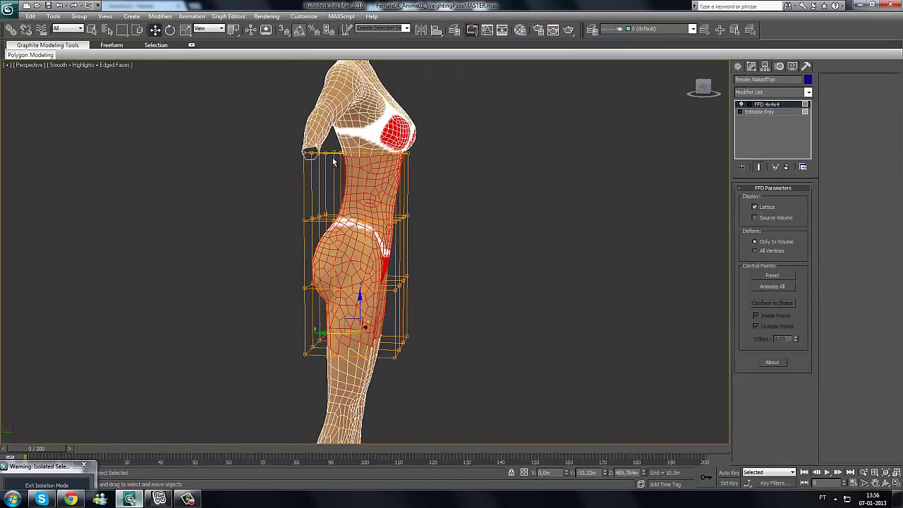
pyautogui.keyDown('alt'); pyautogui.moveTo(471, 274); pyautogui.dragTo(334, 205, button='middle'); pyautogui.keyUp('alt')
pyautogui.scroll(4, 346, 151)
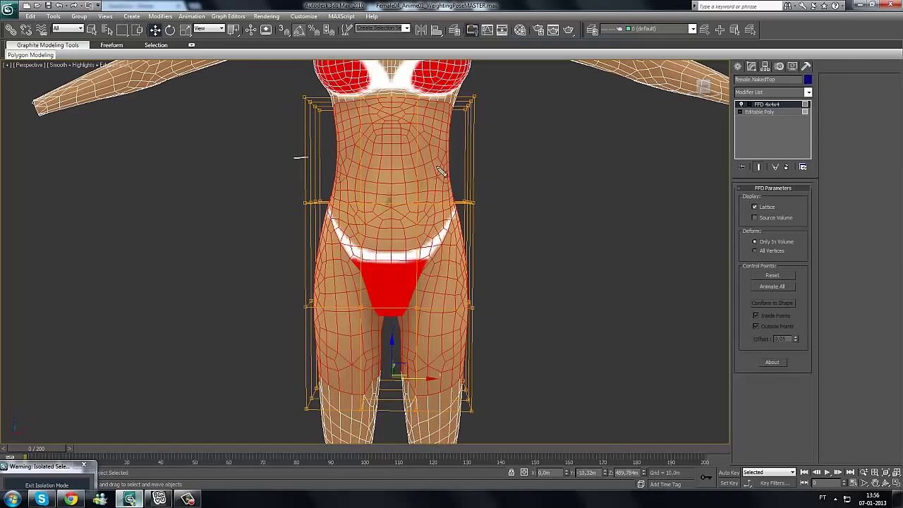
pyautogui.moveTo(303, 161)
pyautogui.mouseDown()
pyautogui.moveTo(290, 195)
pyautogui.moveTo(309, 167)
pyautogui.mouseUp()
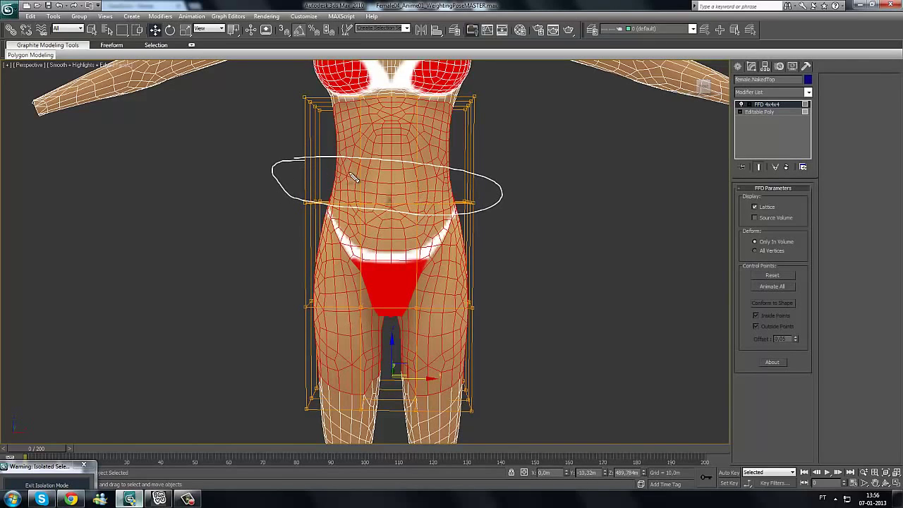
pyautogui.moveTo(531, 161)
pyautogui.mouseDown()
pyautogui.moveTo(455, 173)
pyautogui.moveTo(468, 150)
pyautogui.mouseUp()
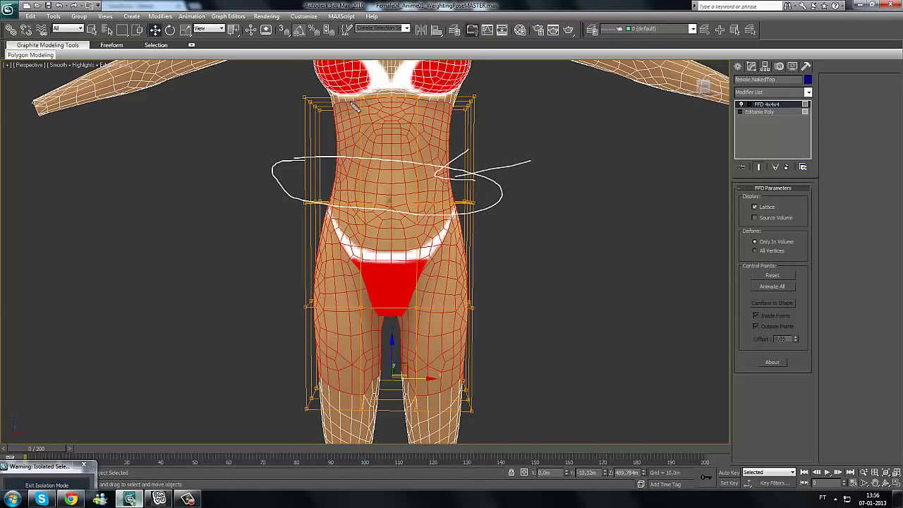
pyautogui.moveTo(355, 106); pyautogui.dragTo(455, 107)
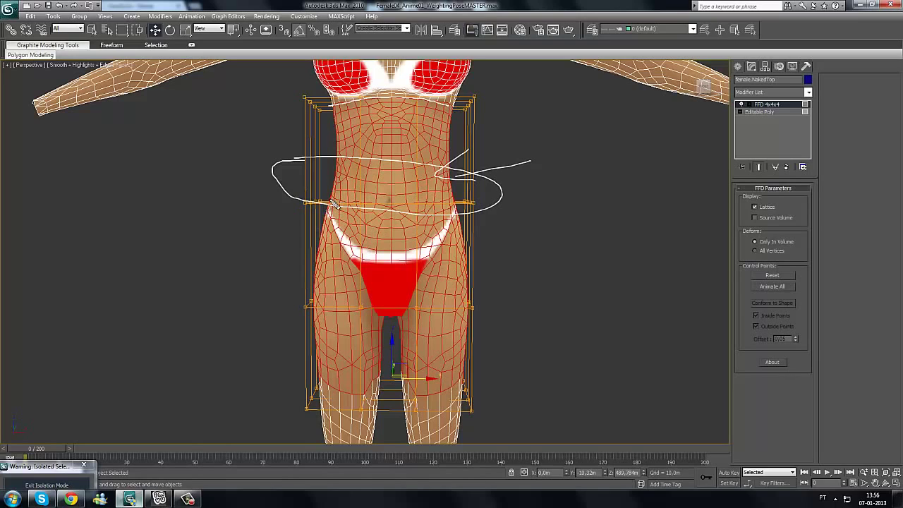
pyautogui.moveTo(334, 204)
pyautogui.mouseDown()
pyautogui.moveTo(455, 203)
pyautogui.moveTo(265, 197)
pyautogui.mouseUp()
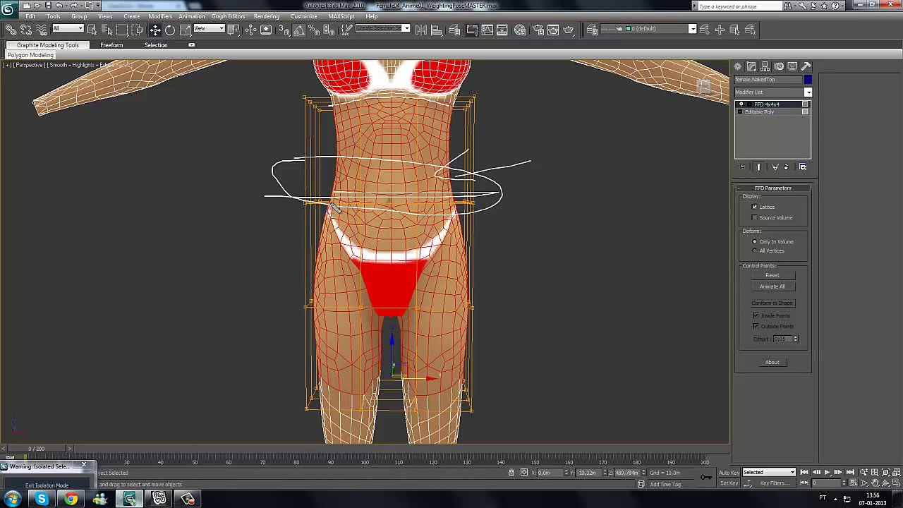
pyautogui.moveTo(336, 208)
pyautogui.mouseDown()
pyautogui.moveTo(501, 209)
pyautogui.moveTo(323, 214)
pyautogui.mouseUp()
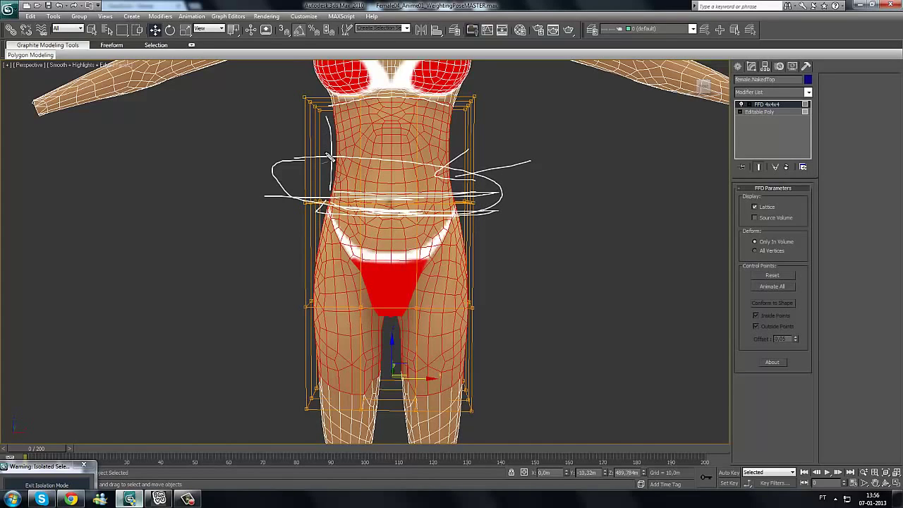
pyautogui.moveTo(328, 118); pyautogui.dragTo(328, 169)
pyautogui.moveTo(323, 216)
pyautogui.mouseDown()
pyautogui.moveTo(304, 248)
pyautogui.moveTo(490, 400)
pyautogui.mouseUp()
pyautogui.moveTo(471, 253)
pyautogui.mouseDown()
pyautogui.moveTo(297, 239)
pyautogui.moveTo(440, 236)
pyautogui.moveTo(270, 262)
pyautogui.moveTo(337, 330)
pyautogui.mouseUp()
pyautogui.moveTo(394, 224); pyautogui.dragTo(279, 344)
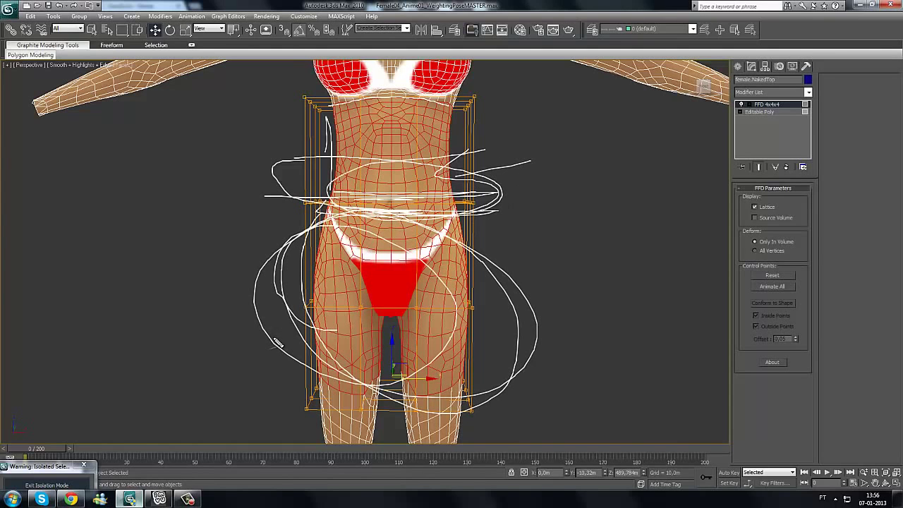
pyautogui.press('Escape')
# - Enter the FFD control points level, try moving the uppermost points on the avatar's left side inward, and undo the move
pyautogui.moveTo(463, 281); pyautogui.dragTo(466, 311, button='middle')
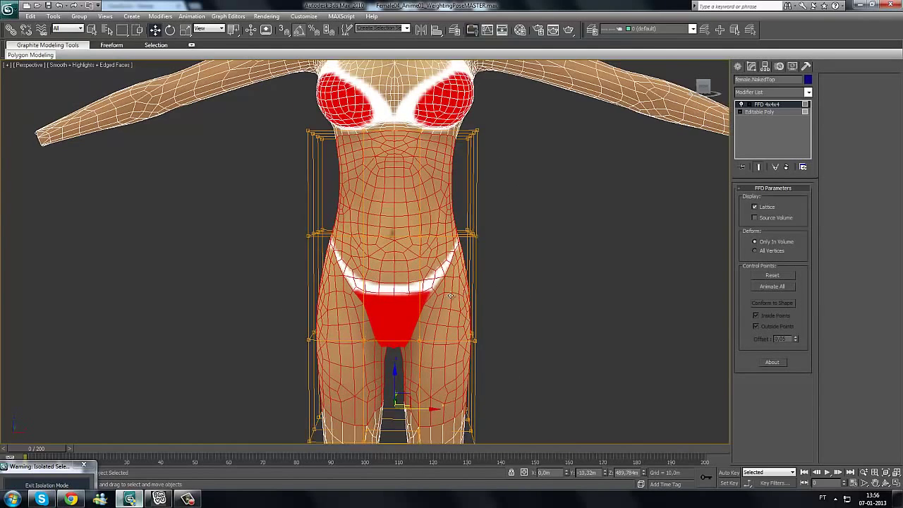
pyautogui.scroll(3, 397, 233)
pyautogui.scroll(-4, 522, 289)
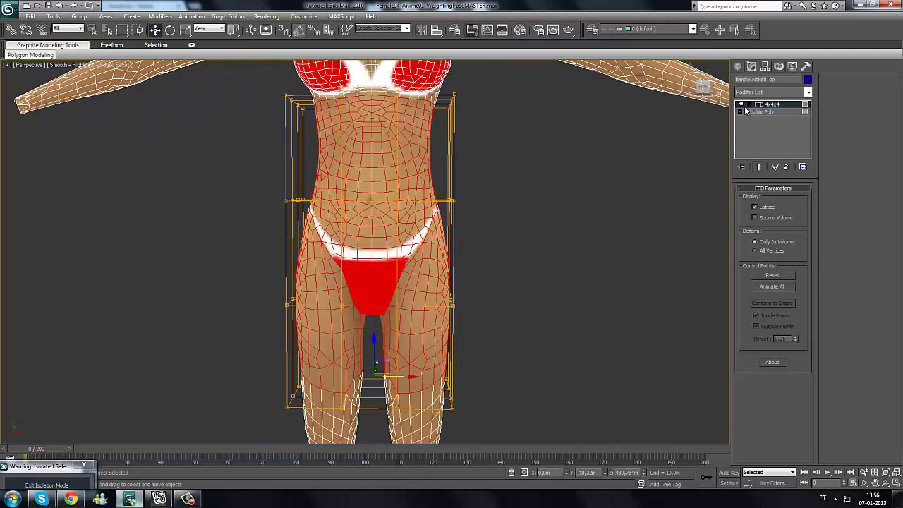
pyautogui.click(741, 104)
pyautogui.click(775, 111)
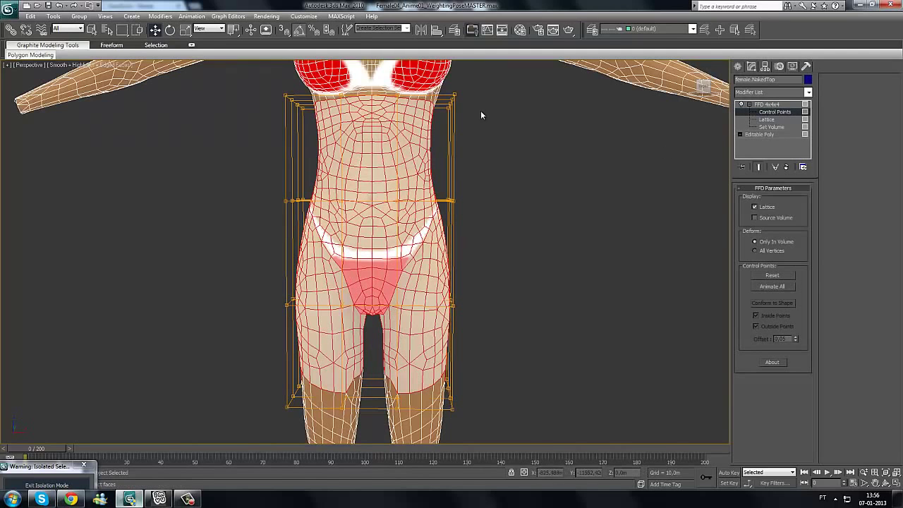
pyautogui.moveTo(469, 84); pyautogui.dragTo(437, 129)
pyautogui.moveTo(500, 103); pyautogui.dragTo(452, 118)
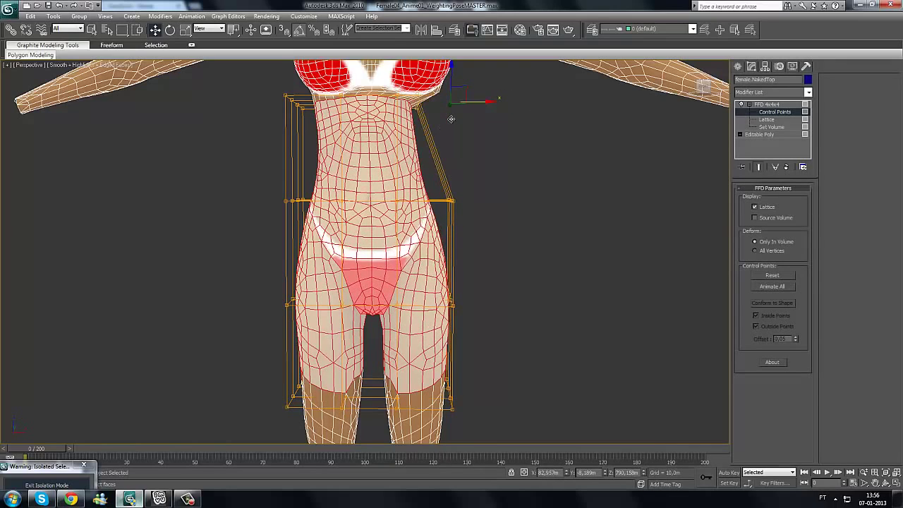
pyautogui.hotkey('ctrl', 'z')
# - Try moving the waist-level control points on the avatar's left side outward, check the hips from behind, and undo the move
pyautogui.moveTo(486, 181); pyautogui.dragTo(430, 227)
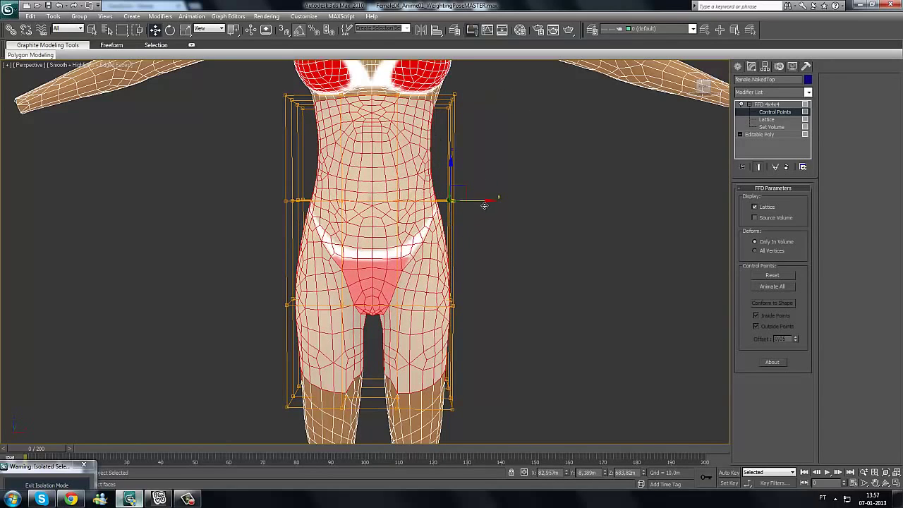
pyautogui.moveTo(488, 203); pyautogui.dragTo(512, 205)
pyautogui.keyDown('alt'); pyautogui.moveTo(535, 258); pyautogui.dragTo(367, 273, button='middle'); pyautogui.keyUp('alt')
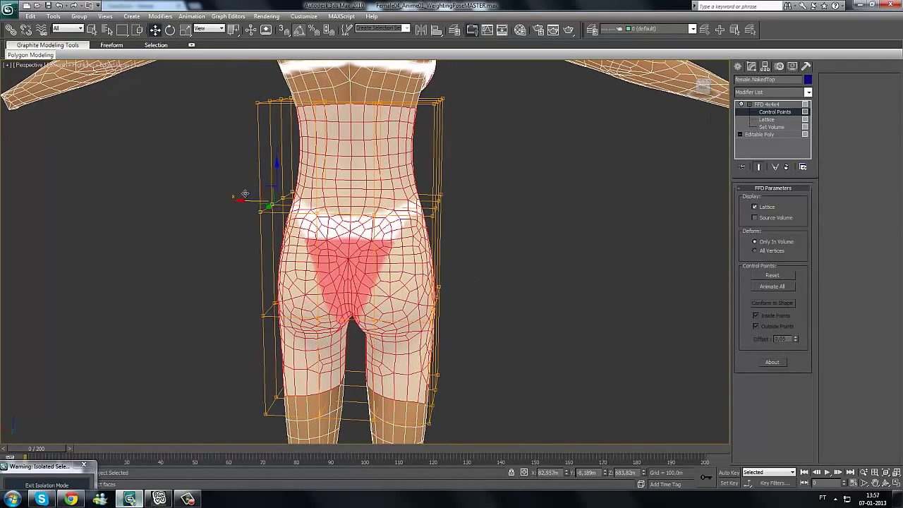
pyautogui.moveTo(245, 203); pyautogui.dragTo(233, 201)
pyautogui.hotkey('ctrl', 'z')
pyautogui.keyDown('alt'); pyautogui.moveTo(358, 254); pyautogui.dragTo(466, 216, button='middle'); pyautogui.keyUp('alt')
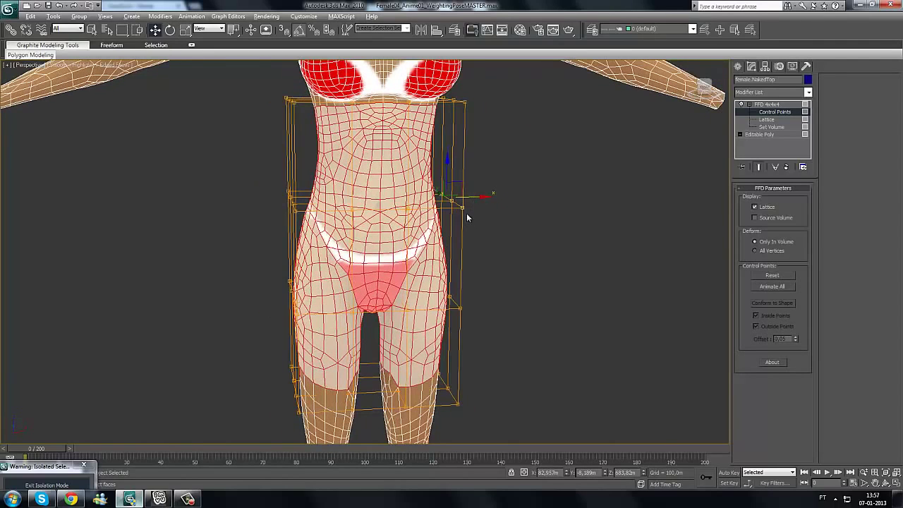
pyautogui.keyDown('alt'); pyautogui.moveTo(375, 213); pyautogui.dragTo(367, 211, button='middle'); pyautogui.keyUp('alt')
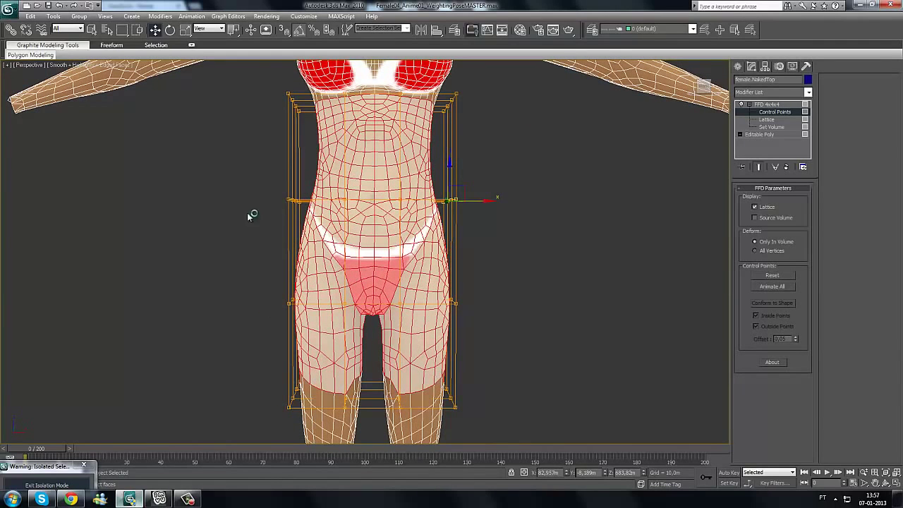
# - Remove the FFD 4x4x4 modifier and apply an FFD(box) modifier to the selected polygons instead
pyautogui.click(775, 104)
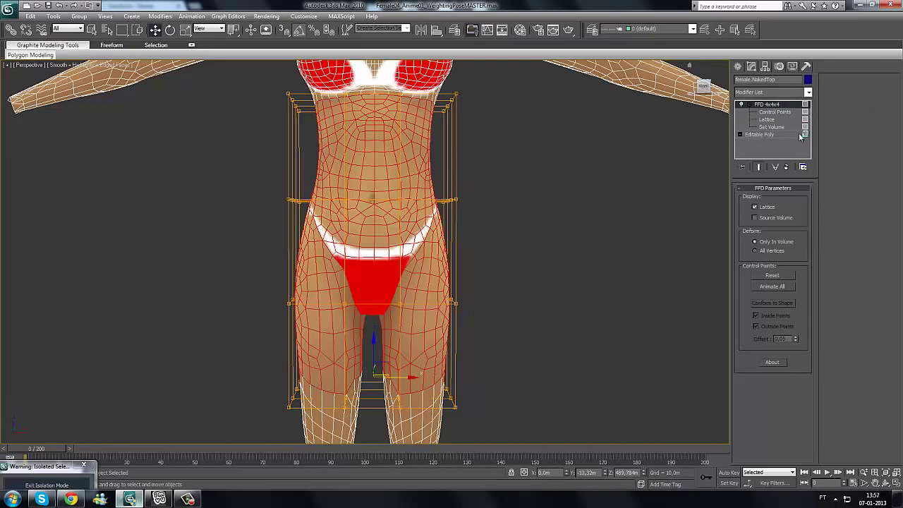
pyautogui.click(786, 167)
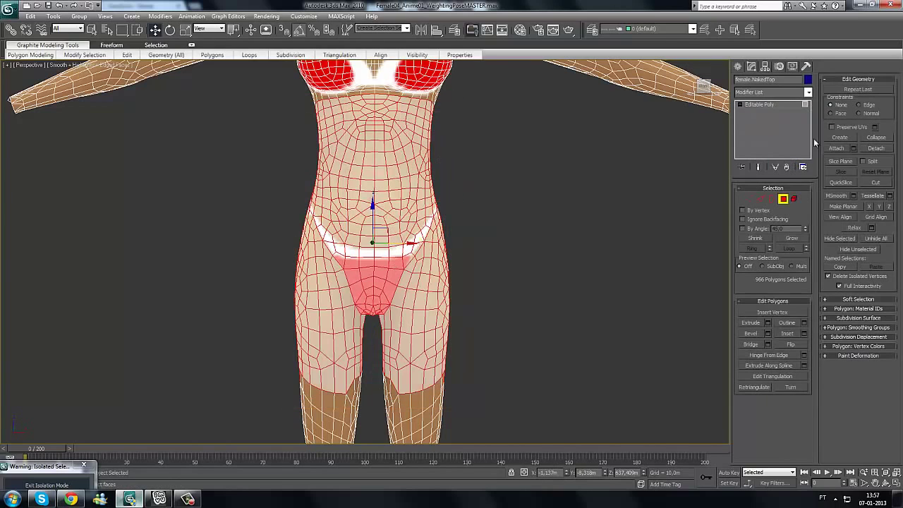
pyautogui.click(809, 92)
pyautogui.moveTo(811, 129); pyautogui.dragTo(813, 172)
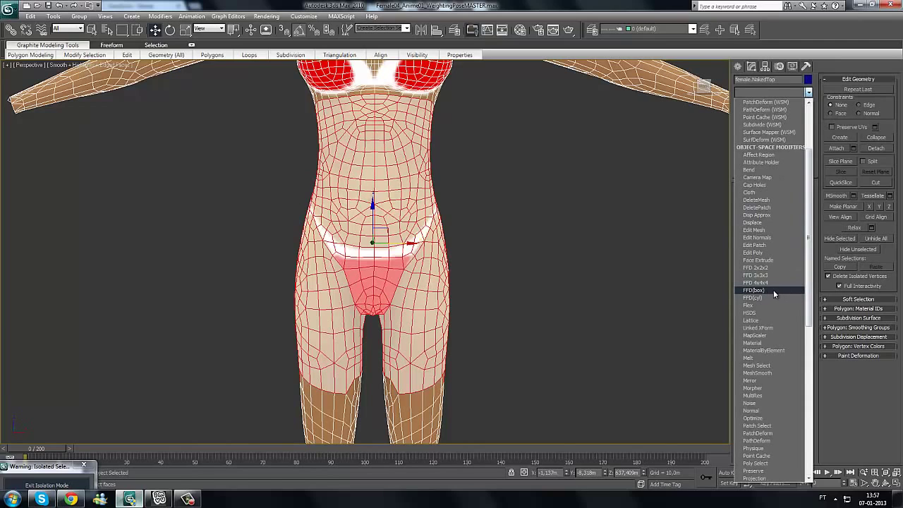
pyautogui.click(773, 291)
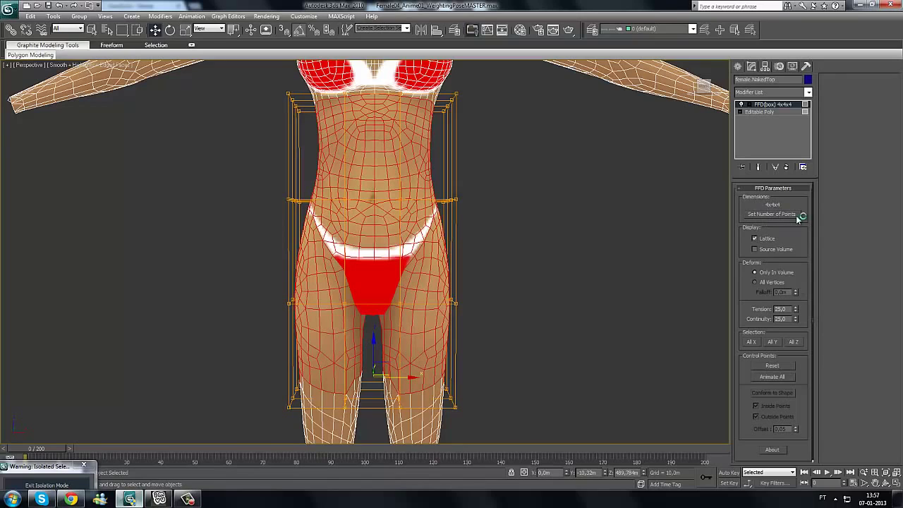
# - Set the FFD box lattice to 8 points in length, 6 in width and 8 in height
pyautogui.moveTo(812, 208)
pyautogui.mouseDown()
pyautogui.moveTo(770, 201)
pyautogui.moveTo(815, 213)
pyautogui.moveTo(719, 223)
pyautogui.mouseUp()
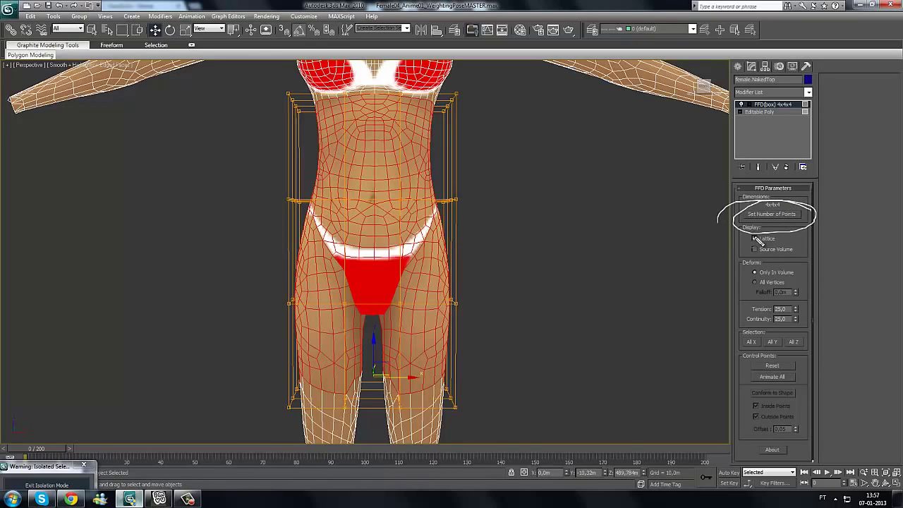
pyautogui.press('Escape')
pyautogui.click(781, 213)
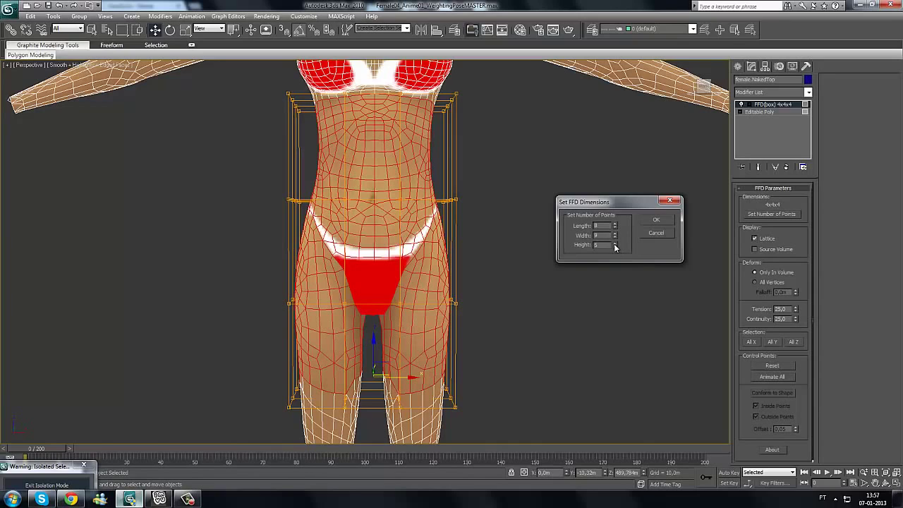
pyautogui.click(656, 221)
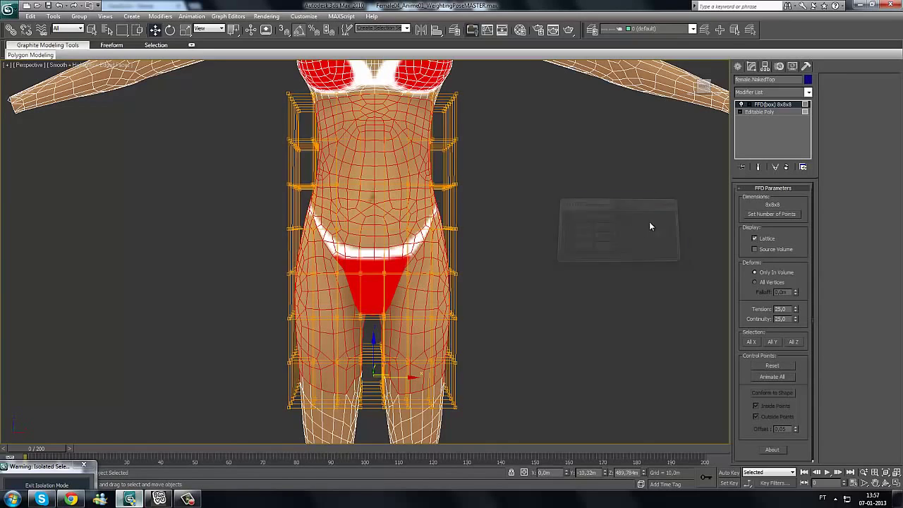
pyautogui.click(795, 218)
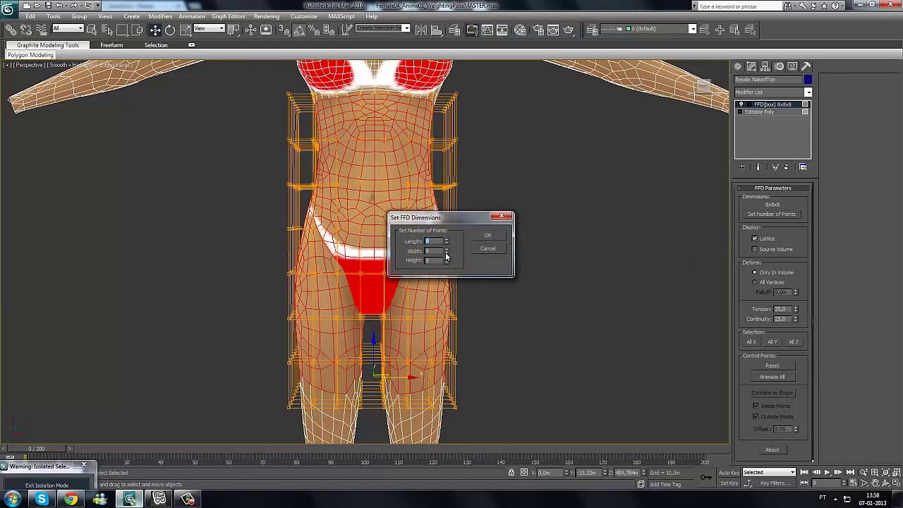
pyautogui.click(486, 234)
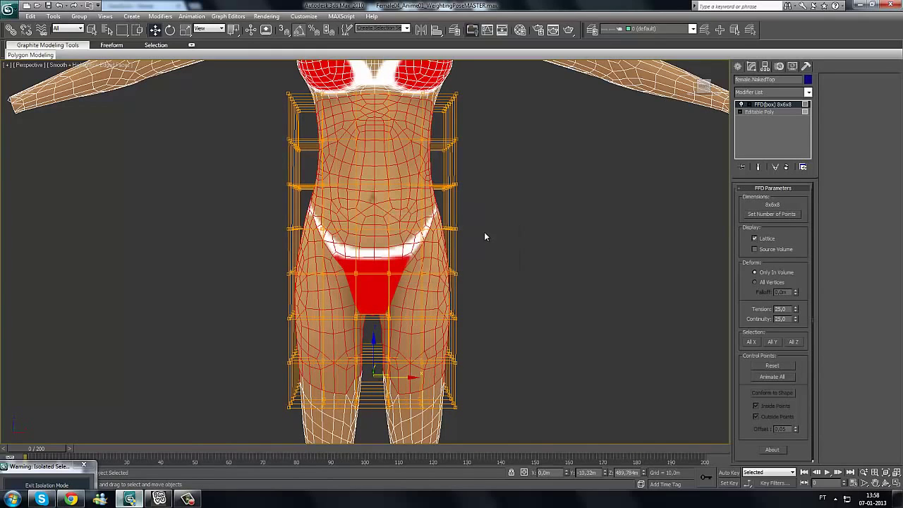
# - Reduce the FFD box lattice's width to 4 points
pyautogui.click(795, 216)
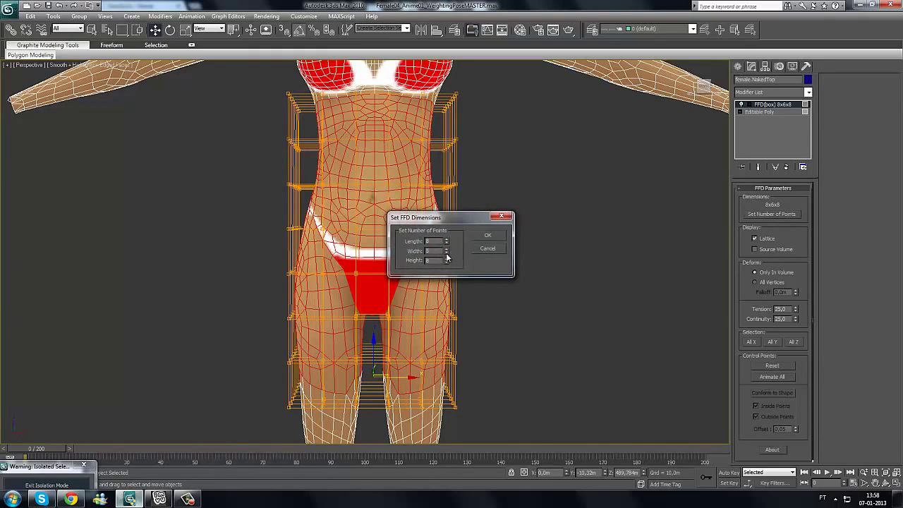
pyautogui.click(487, 235)
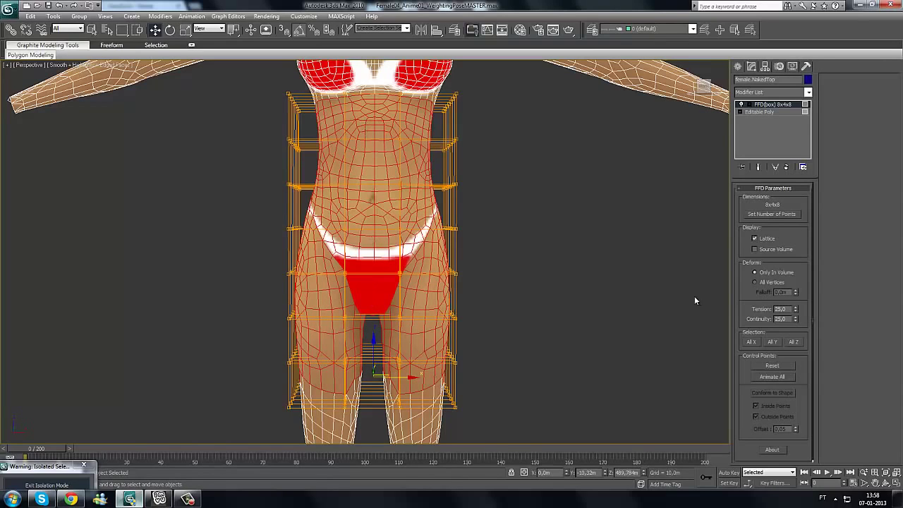
pyautogui.moveTo(571, 297); pyautogui.dragTo(529, 300, button='middle')
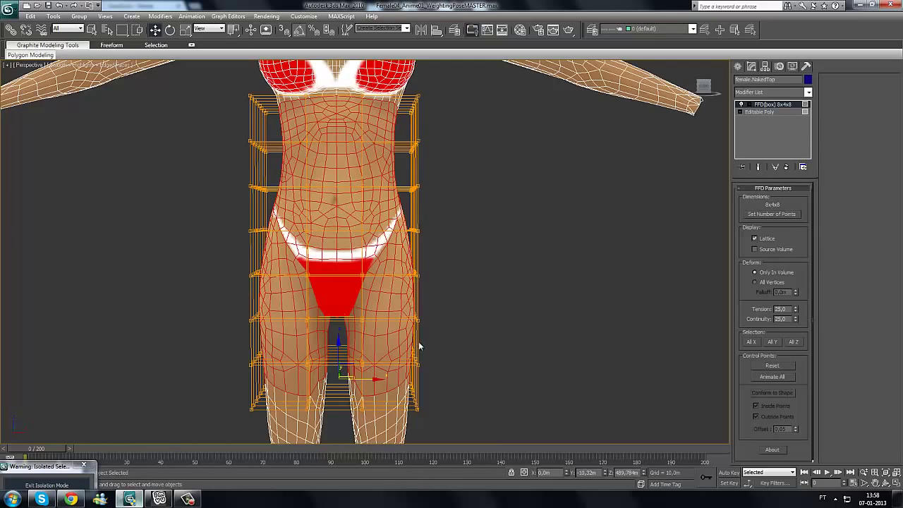
# - Replace the FFD(box) modifier with an FFD 4x4x4 modifier and display the model in wireframe
pyautogui.click(788, 167)
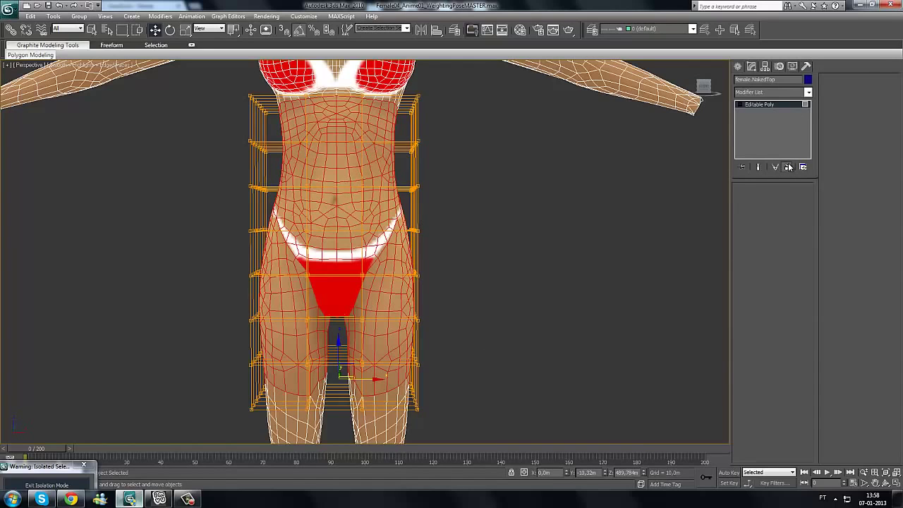
pyautogui.click(808, 91)
pyautogui.moveTo(810, 124); pyautogui.dragTo(818, 190)
pyautogui.click(773, 233)
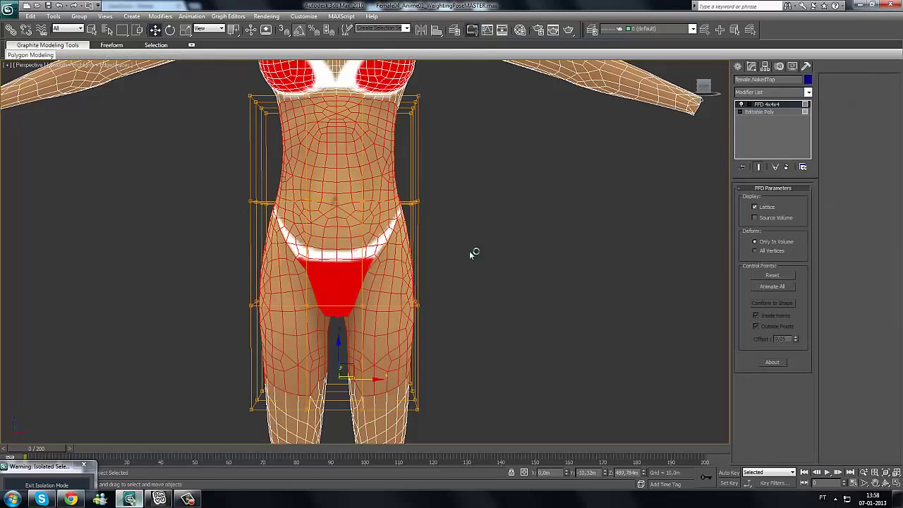
pyautogui.moveTo(502, 270)
pyautogui.mouseDown(button='middle')
pyautogui.moveTo(507, 230)
pyautogui.moveTo(523, 222)
pyautogui.moveTo(512, 231)
pyautogui.moveTo(506, 200)
pyautogui.moveTo(467, 222)
pyautogui.moveTo(531, 231)
pyautogui.mouseUp(button='middle')
pyautogui.press('F3')
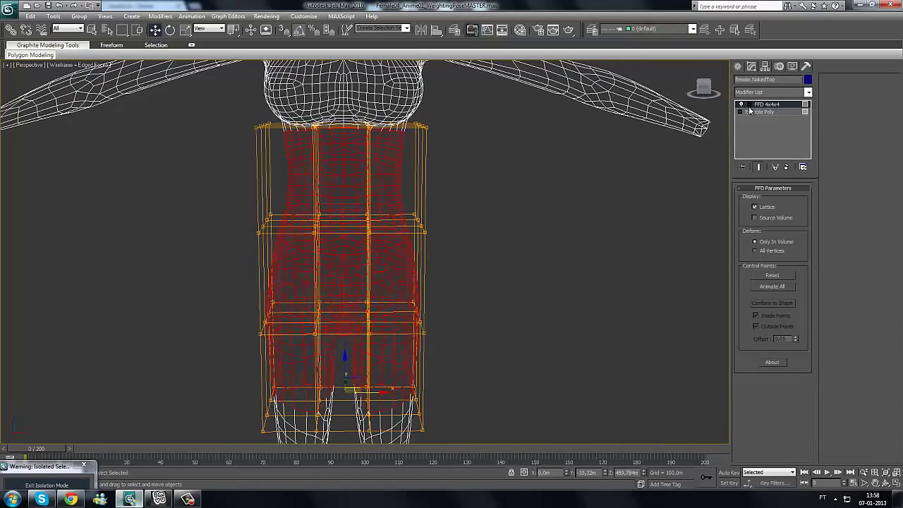
# - At the FFD control points level, move the waist-level points on the avatar's left side outward to X 120,292m
pyautogui.press('1')
pyautogui.press('f')
pyautogui.press('p')
pyautogui.moveTo(440, 199); pyautogui.dragTo(397, 258)
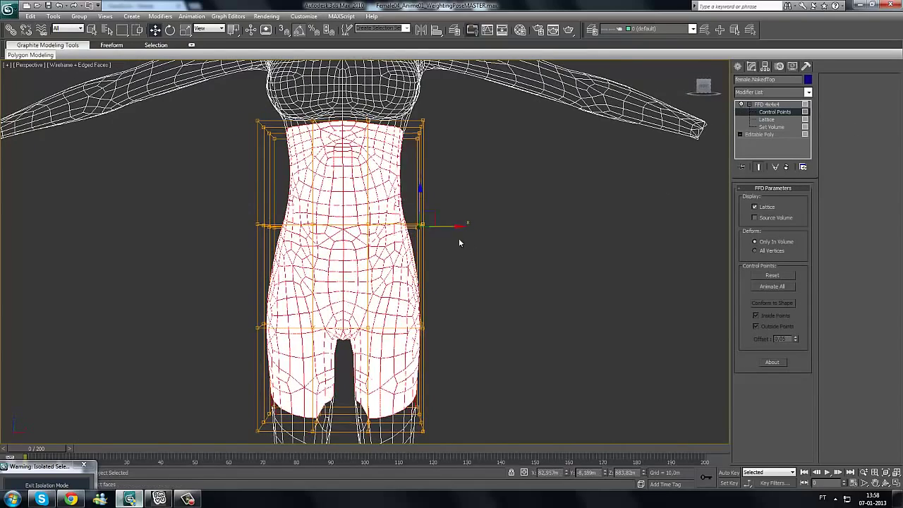
pyautogui.moveTo(458, 227); pyautogui.dragTo(486, 226)
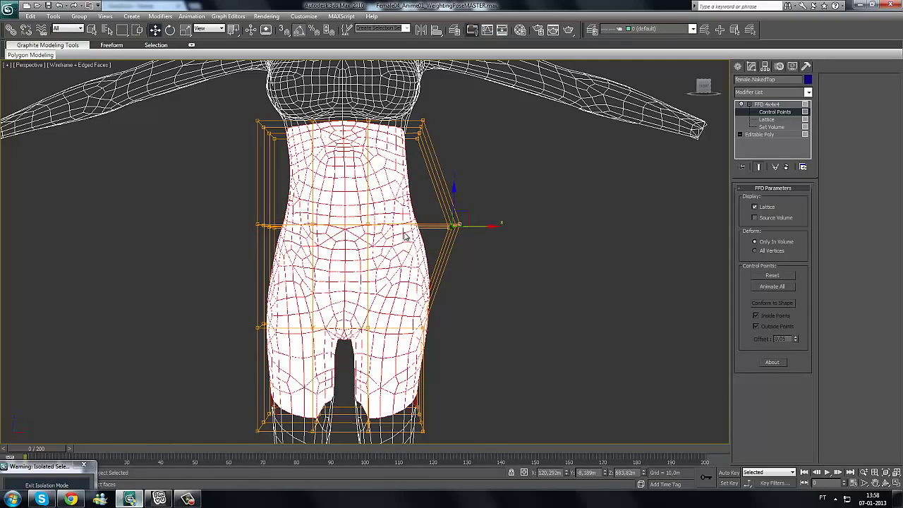
pyautogui.keyDown('alt'); pyautogui.moveTo(480, 276); pyautogui.dragTo(474, 275, button='middle'); pyautogui.keyUp('alt')
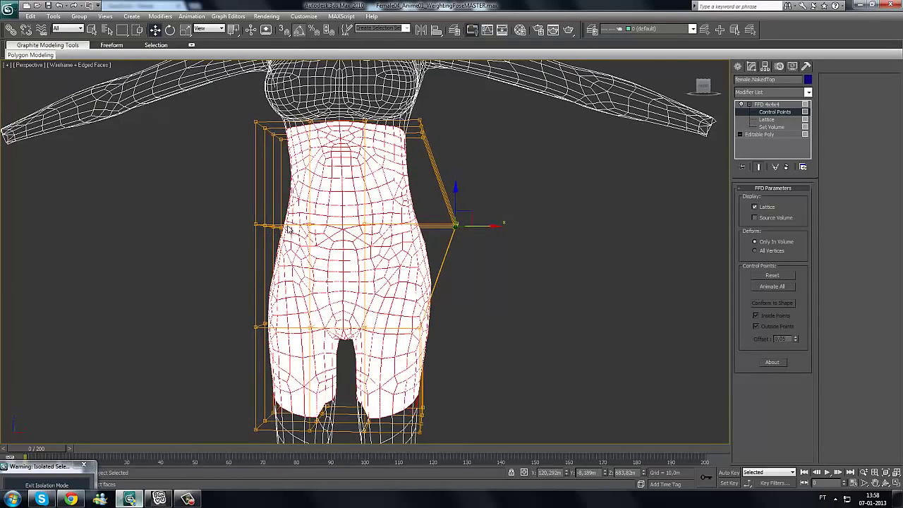
pyautogui.moveTo(296, 199); pyautogui.dragTo(305, 171, button='middle')
pyautogui.keyDown('alt'); pyautogui.moveTo(337, 247); pyautogui.dragTo(342, 256, button='middle'); pyautogui.keyUp('alt')
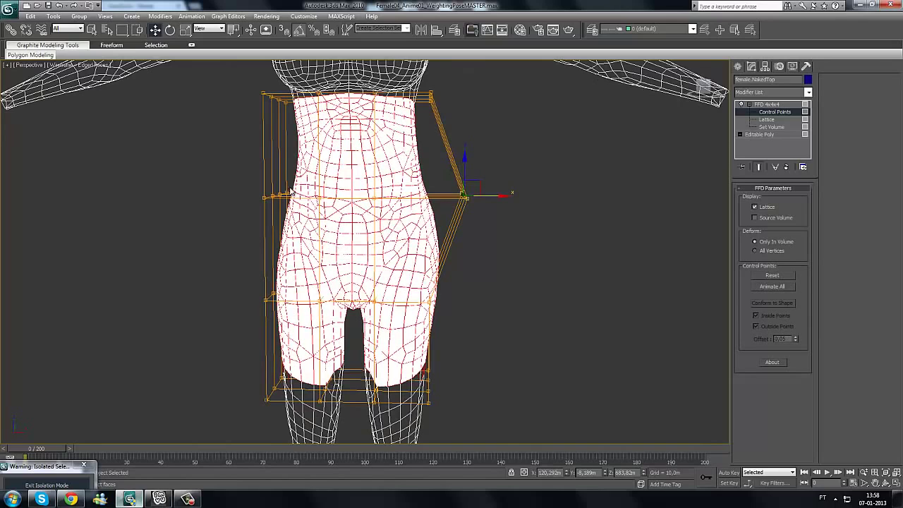
# - Reselect the waist-level control points on the avatar's left side and copy their X coordinate
pyautogui.moveTo(238, 221); pyautogui.dragTo(227, 229)
pyautogui.moveTo(484, 176); pyautogui.dragTo(445, 249)
pyautogui.keyDown('alt'); pyautogui.moveTo(488, 225); pyautogui.dragTo(494, 221, button='middle'); pyautogui.keyUp('alt')
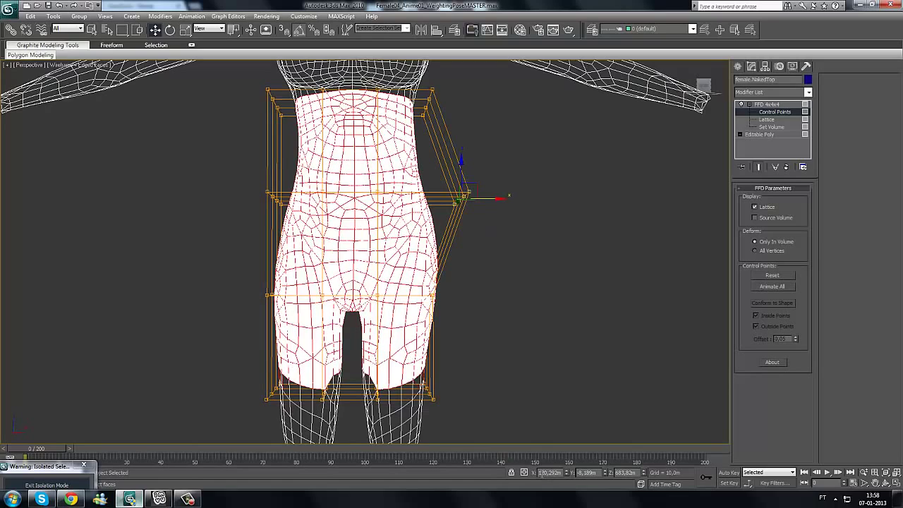
pyautogui.doubleClick(554, 473)
pyautogui.rightClick(549, 474)
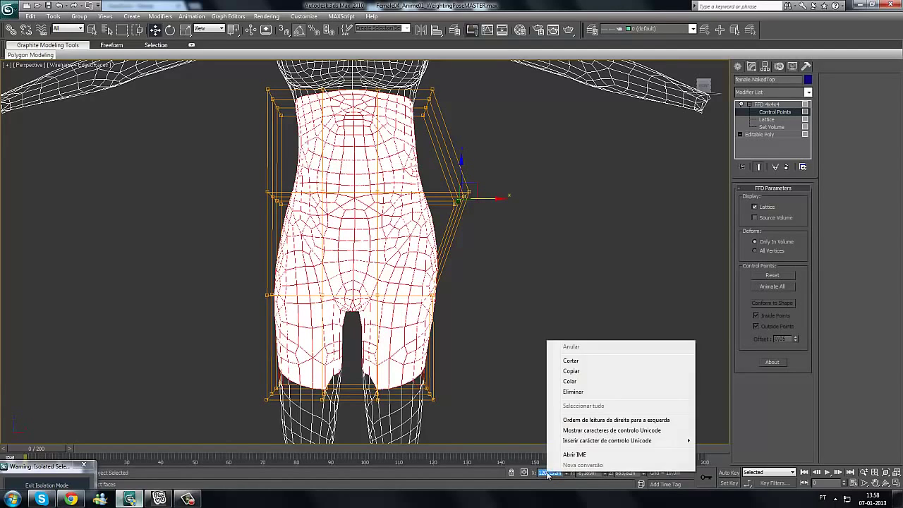
pyautogui.click(585, 372)
# - Set the X position of the waist-level control points on the avatar's right side to -120,292m, mirroring the left side
pyautogui.moveTo(251, 178); pyautogui.dragTo(273, 209)
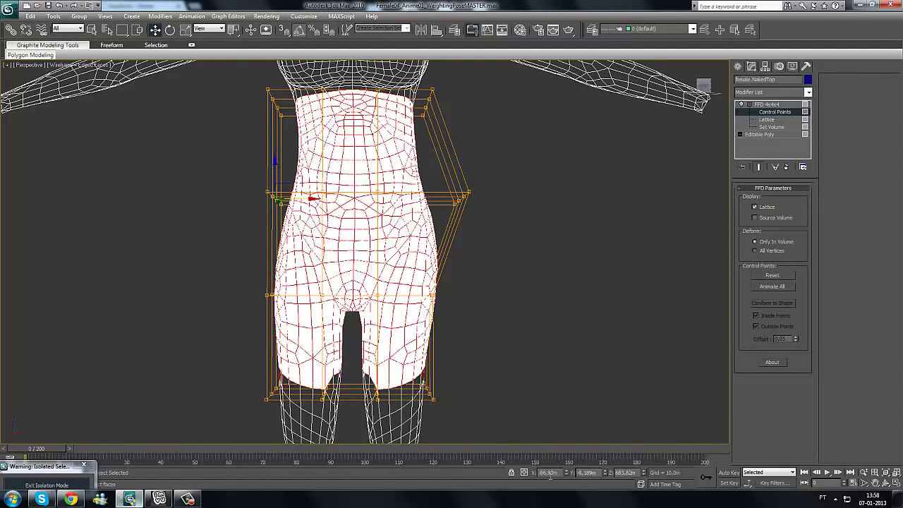
pyautogui.doubleClick(541, 473)
pyautogui.rightClick(545, 477)
pyautogui.click(572, 380)
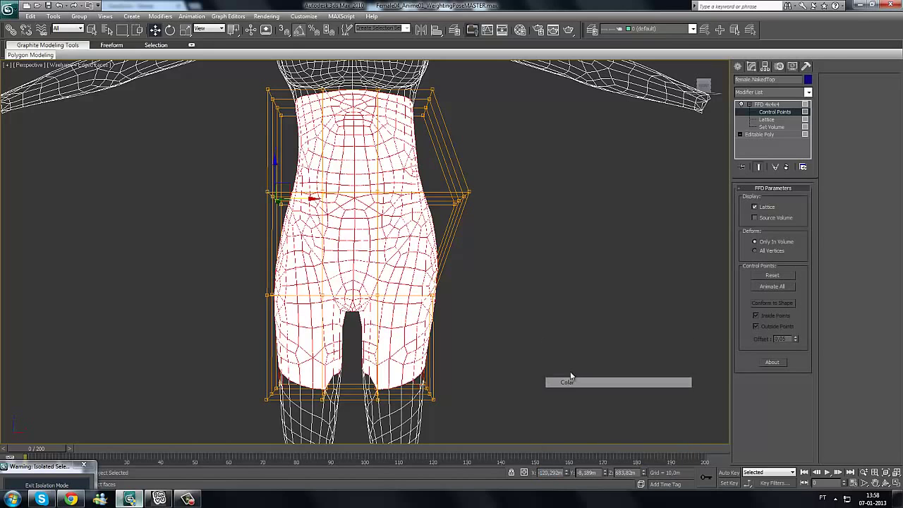
pyautogui.scroll(-5, 529, 298)
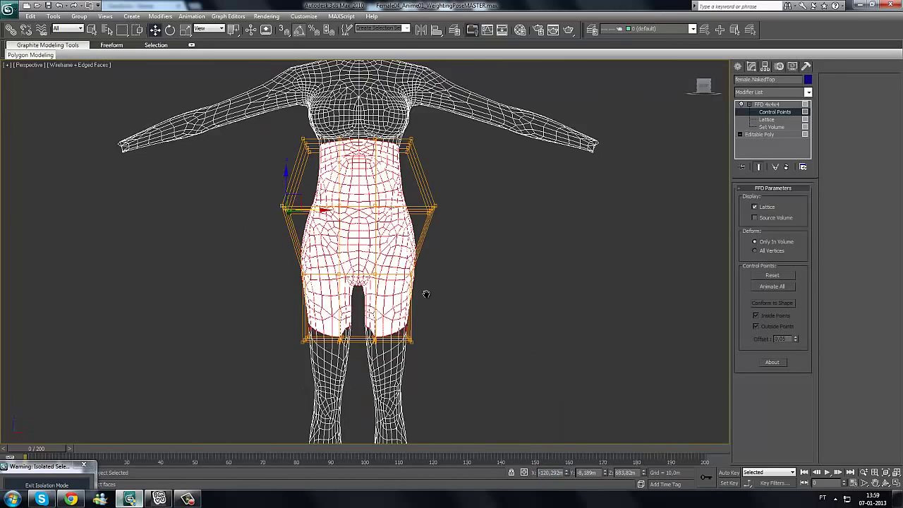
pyautogui.scroll(5, 323, 177)
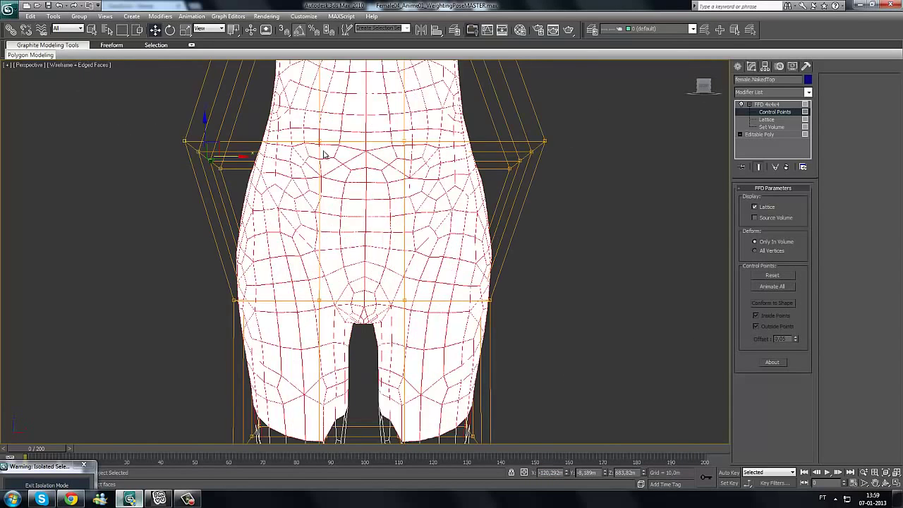
pyautogui.scroll(-3, 287, 183)
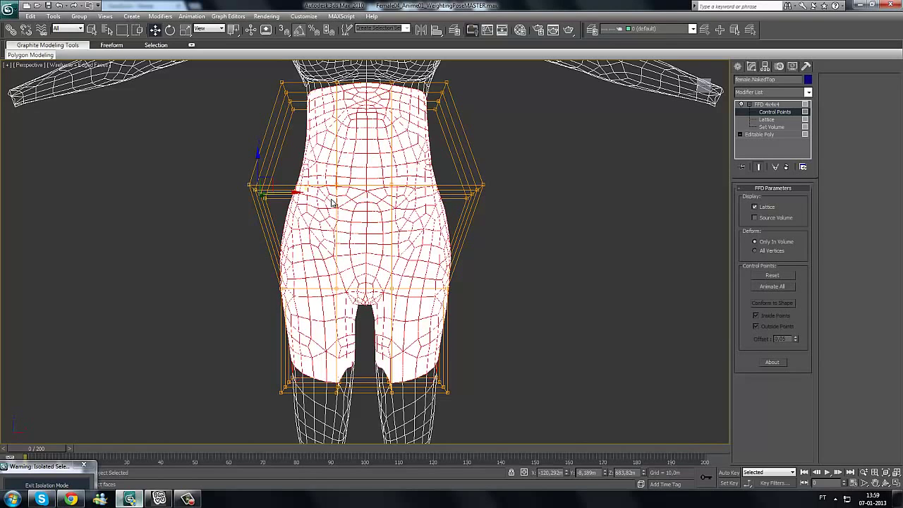
# - Try moving the upper-thigh control points on the avatar's right side outward
pyautogui.click(289, 286)
pyautogui.moveTo(303, 284); pyautogui.dragTo(316, 268, button='middle')
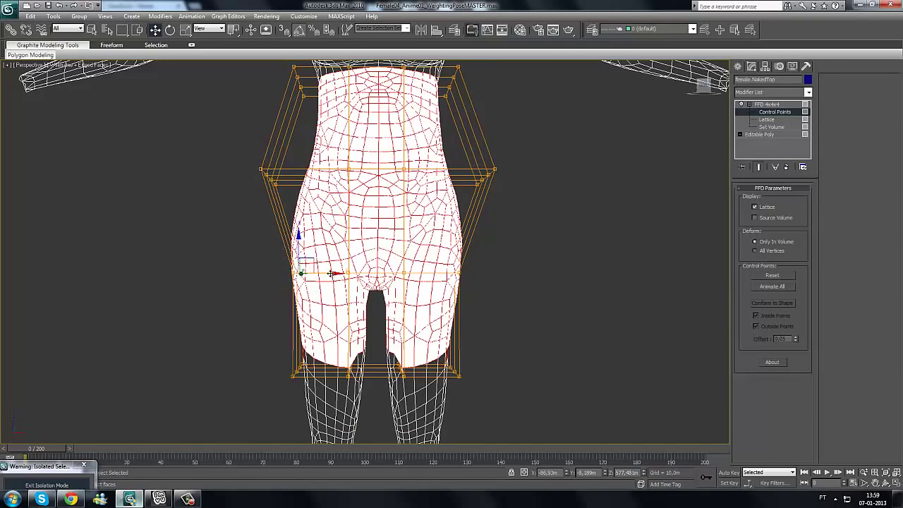
pyautogui.moveTo(323, 273); pyautogui.dragTo(232, 273)
pyautogui.rightClick(232, 273)
pyautogui.moveTo(342, 221); pyautogui.dragTo(342, 281, button='middle')
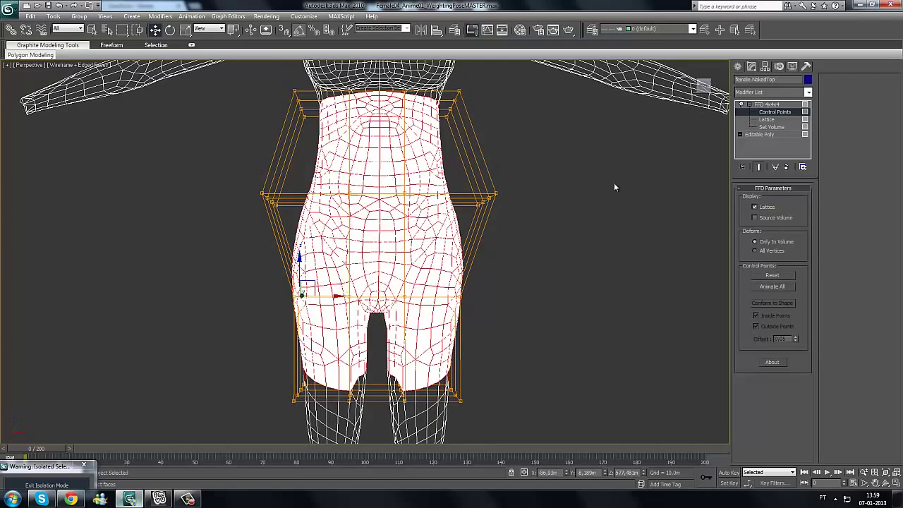
# - Leave the FFD control points level and examine the reshaped hips from behind and from the front
pyautogui.click(751, 105)
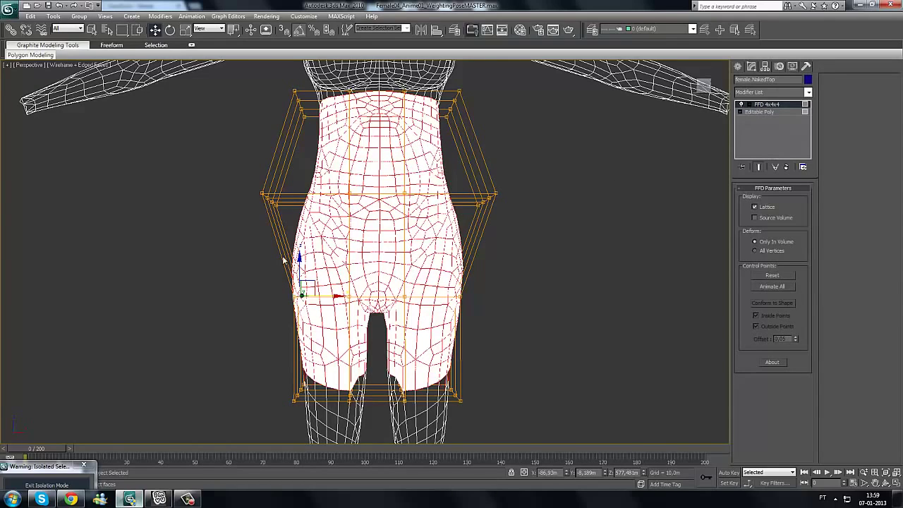
pyautogui.keyDown('alt'); pyautogui.moveTo(367, 286); pyautogui.dragTo(426, 277, button='middle'); pyautogui.keyUp('alt')
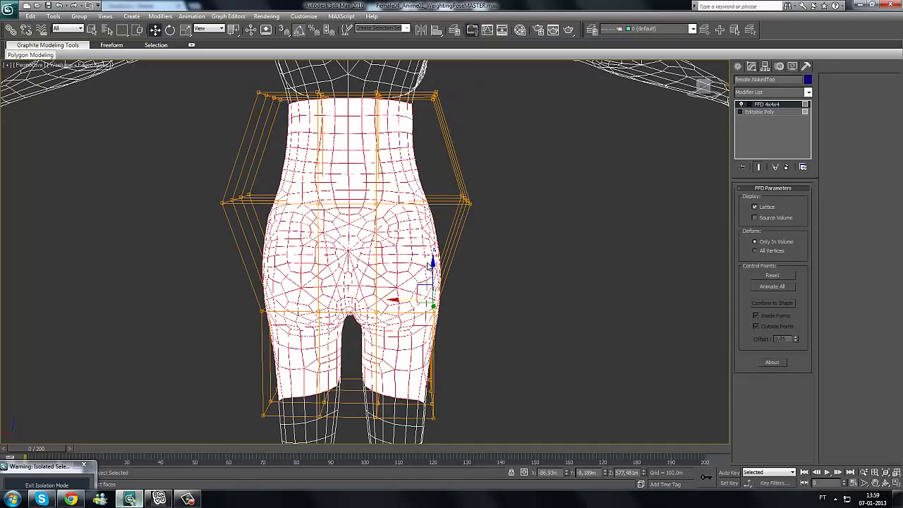
pyautogui.scroll(-5, 425, 277)
pyautogui.scroll(5, 425, 277)
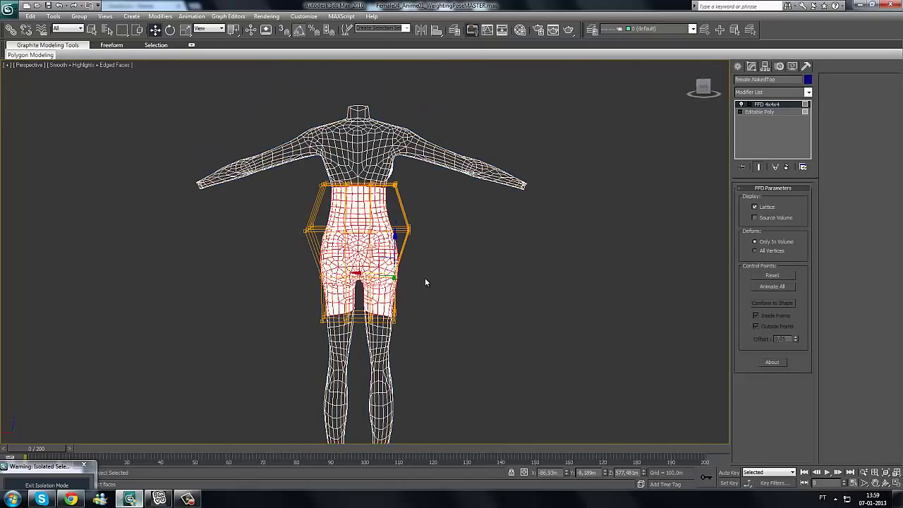
pyautogui.scroll(-5, 425, 277)
pyautogui.keyDown('alt'); pyautogui.moveTo(440, 285); pyautogui.dragTo(374, 280, button='middle'); pyautogui.keyUp('alt')
pyautogui.scroll(5, 372, 293)
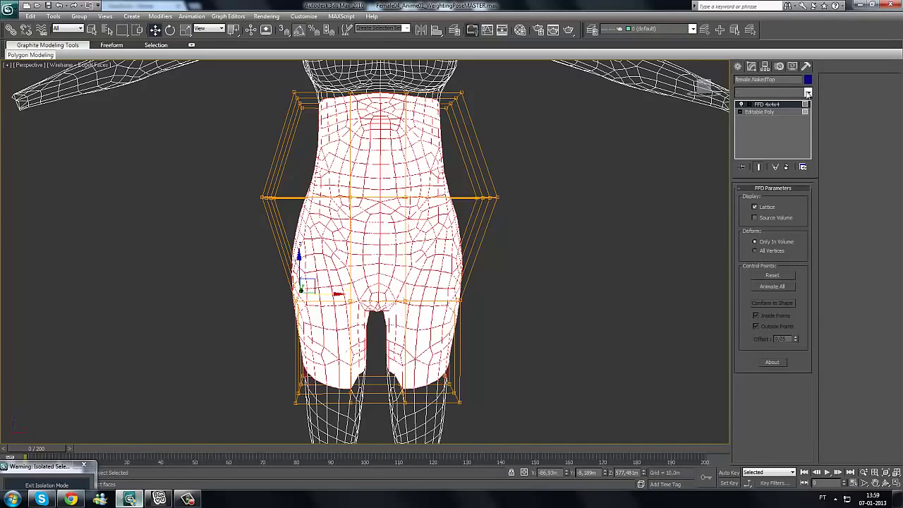
# - Add an Edit Poly modifier above the FFD 4x4x4 and enter its polygon level
pyautogui.click(808, 93)
pyautogui.press('e')
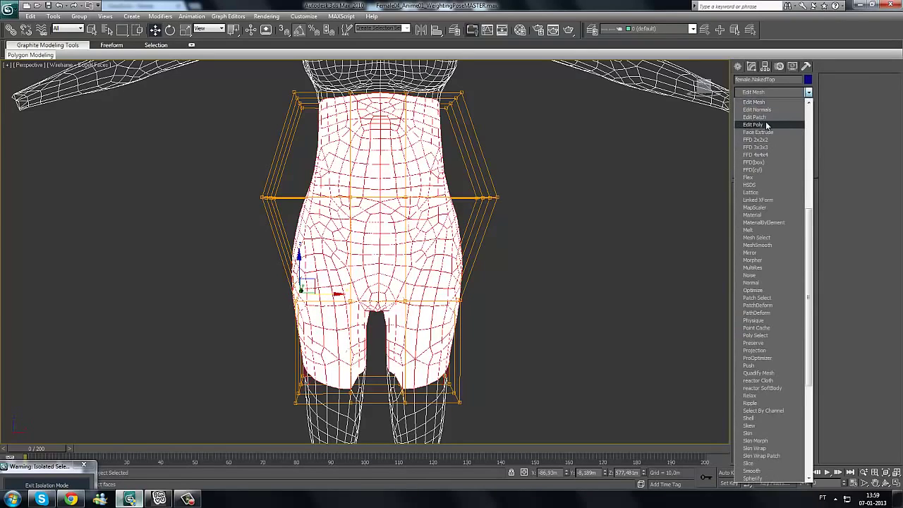
pyautogui.click(768, 125)
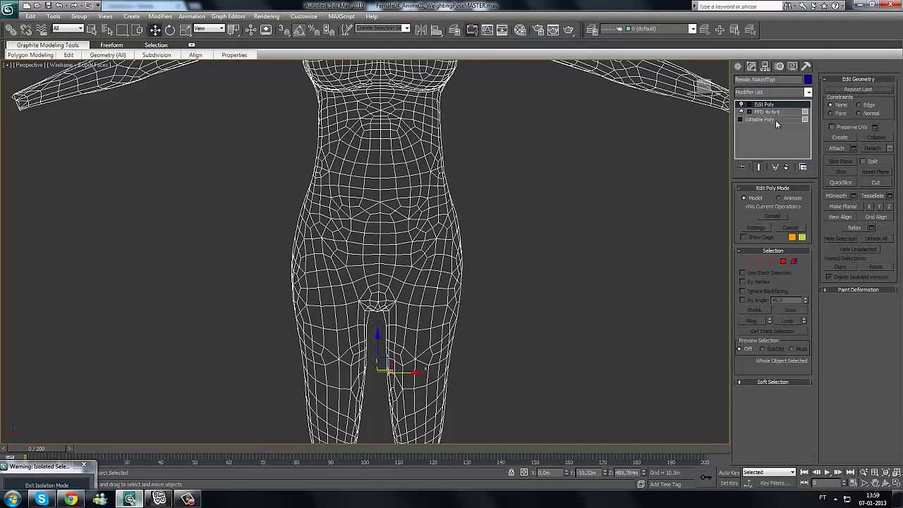
pyautogui.click(783, 262)
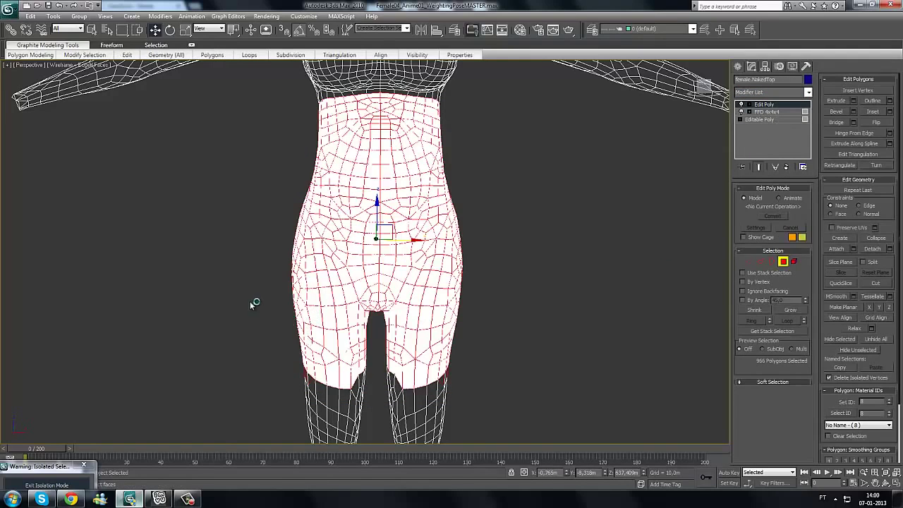
pyautogui.scroll(-2, 236, 295)
pyautogui.moveTo(250, 304); pyautogui.dragTo(218, 293, button='middle')
pyautogui.scroll(2, 226, 290)
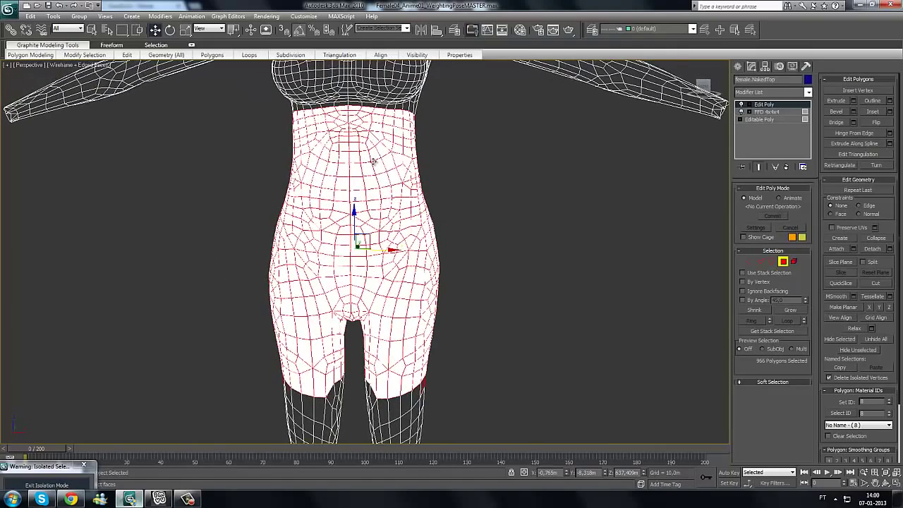
# - Remove the torso polygons above the hips from the selection and even out its upper edge at the back
pyautogui.moveTo(503, 68); pyautogui.dragTo(272, 195)
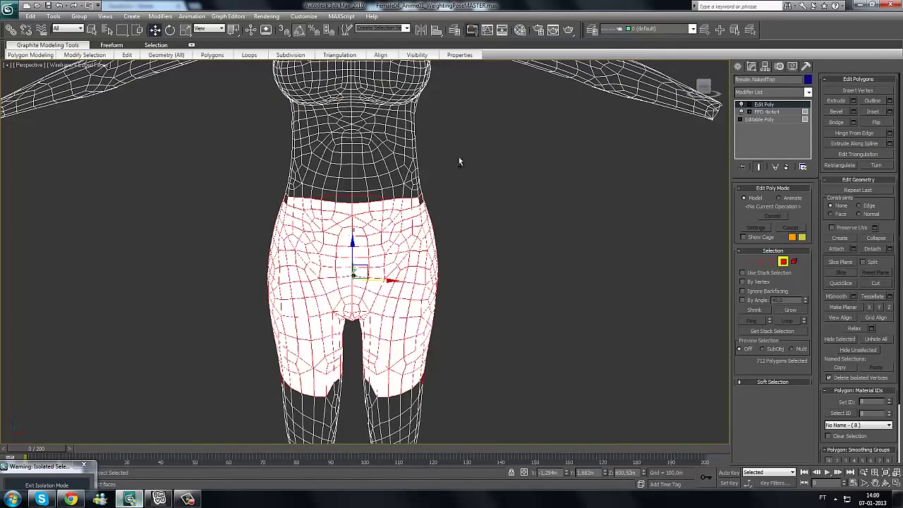
pyautogui.keyDown('alt'); pyautogui.moveTo(456, 157); pyautogui.dragTo(283, 203); pyautogui.keyUp('alt')
pyautogui.keyDown('alt'); pyautogui.moveTo(212, 252); pyautogui.dragTo(365, 250, button='middle'); pyautogui.keyUp('alt')
pyautogui.keyDown('ctrl'); pyautogui.click(346, 215); pyautogui.keyUp('ctrl')
pyautogui.keyDown('ctrl'); pyautogui.click(358, 216); pyautogui.keyUp('ctrl')
pyautogui.keyDown('ctrl'); pyautogui.click(368, 216); pyautogui.keyUp('ctrl')
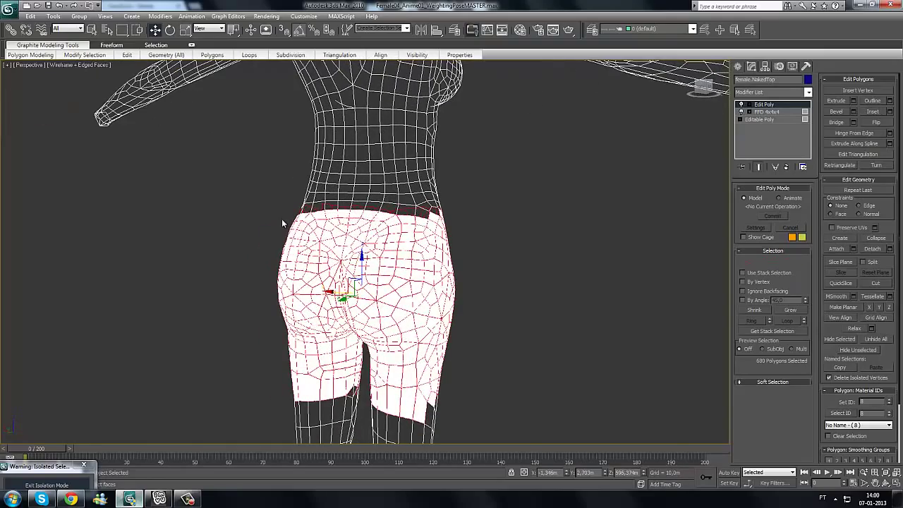
# - Trim the upper edge of the polygon selection around the avatar's left hip
pyautogui.keyDown('alt'); pyautogui.moveTo(454, 252); pyautogui.dragTo(326, 249, button='middle'); pyautogui.keyUp('alt')
pyautogui.keyDown('alt'); pyautogui.click(375, 233); pyautogui.keyUp('alt')
pyautogui.keyDown('alt'); pyautogui.click(332, 227); pyautogui.keyUp('alt')
pyautogui.keyDown('alt'); pyautogui.moveTo(525, 235); pyautogui.dragTo(382, 252, button='middle'); pyautogui.keyUp('alt')
pyautogui.keyDown('alt'); pyautogui.click(383, 252); pyautogui.keyUp('alt')
pyautogui.keyDown('alt'); pyautogui.click(374, 266); pyautogui.keyUp('alt')
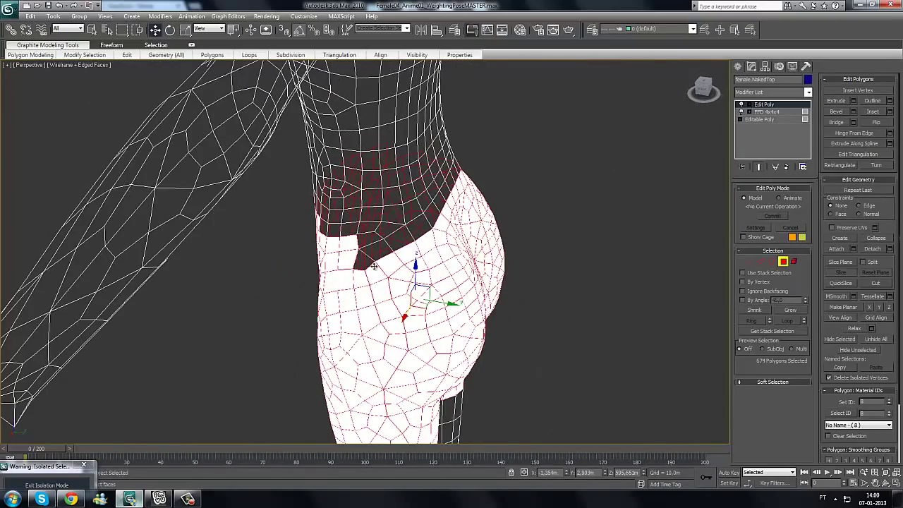
pyautogui.keyDown('ctrl'); pyautogui.click(368, 263); pyautogui.keyUp('ctrl')
# - Deselect the uppermost polygons along the front of the waistline
pyautogui.keyDown('alt'); pyautogui.moveTo(441, 210); pyautogui.dragTo(422, 220, button='middle'); pyautogui.keyUp('alt')
pyautogui.keyDown('alt'); pyautogui.click(367, 229); pyautogui.keyUp('alt')
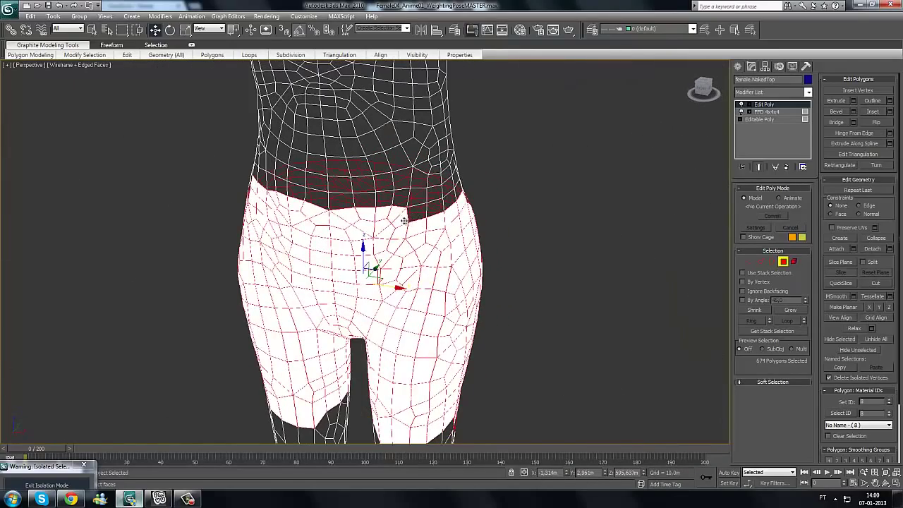
pyautogui.keyDown('alt'); pyautogui.moveTo(404, 221); pyautogui.dragTo(284, 206); pyautogui.keyUp('alt')
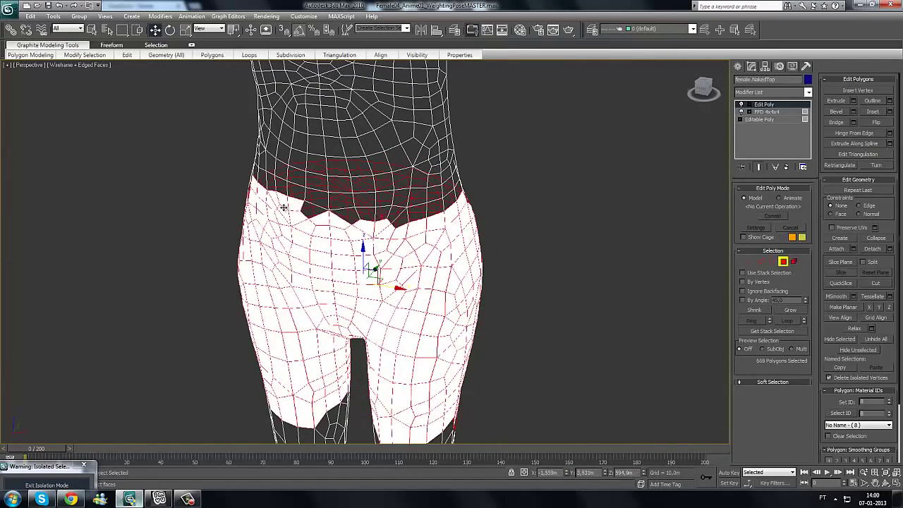
pyautogui.keyDown('alt'); pyautogui.click(292, 204); pyautogui.keyUp('alt')
pyautogui.keyDown('alt'); pyautogui.click(284, 200); pyautogui.keyUp('alt')
# - Add polygons across the front waistline to the selection to fill the gaps in its upper edge
pyautogui.keyDown('alt'); pyautogui.moveTo(382, 221); pyautogui.dragTo(350, 216, button='middle'); pyautogui.keyUp('alt')
pyautogui.keyDown('ctrl'); pyautogui.click(339, 213); pyautogui.keyUp('ctrl')
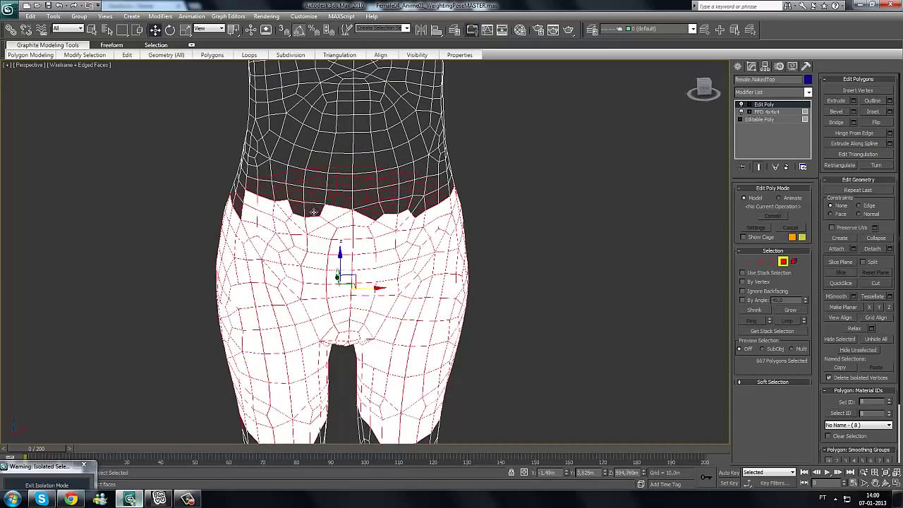
pyautogui.keyDown('ctrl'); pyautogui.click(315, 210); pyautogui.keyUp('ctrl')
pyautogui.keyDown('ctrl'); pyautogui.click(298, 208); pyautogui.keyUp('ctrl')
pyautogui.keyDown('ctrl'); pyautogui.moveTo(365, 206); pyautogui.dragTo(496, 214); pyautogui.keyUp('ctrl')
# - Add the missing polygons along the upper edge of the selection around the avatar's left hip
pyautogui.keyDown('alt'); pyautogui.moveTo(496, 213); pyautogui.dragTo(411, 219, button='middle'); pyautogui.keyUp('alt')
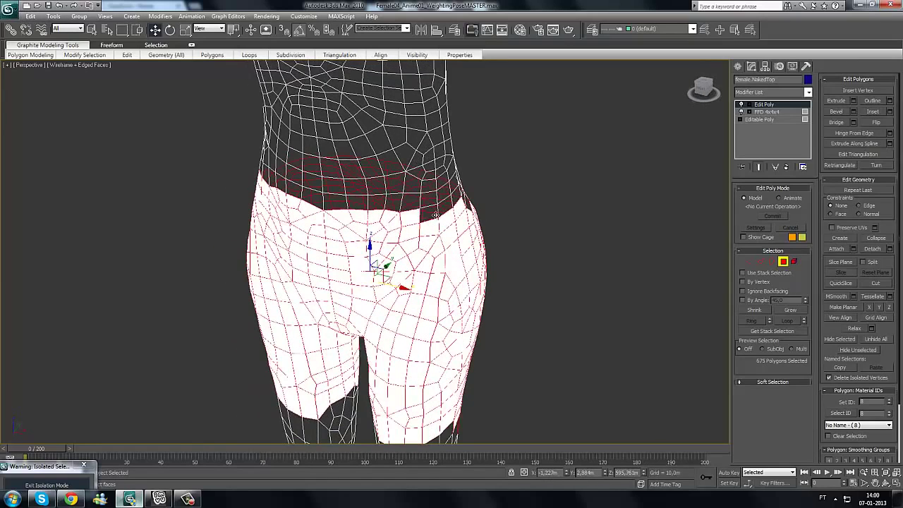
pyautogui.keyDown('alt'); pyautogui.moveTo(517, 216); pyautogui.dragTo(426, 238, button='middle'); pyautogui.keyUp('alt')
pyautogui.keyDown('ctrl'); pyautogui.click(409, 241); pyautogui.keyUp('ctrl')
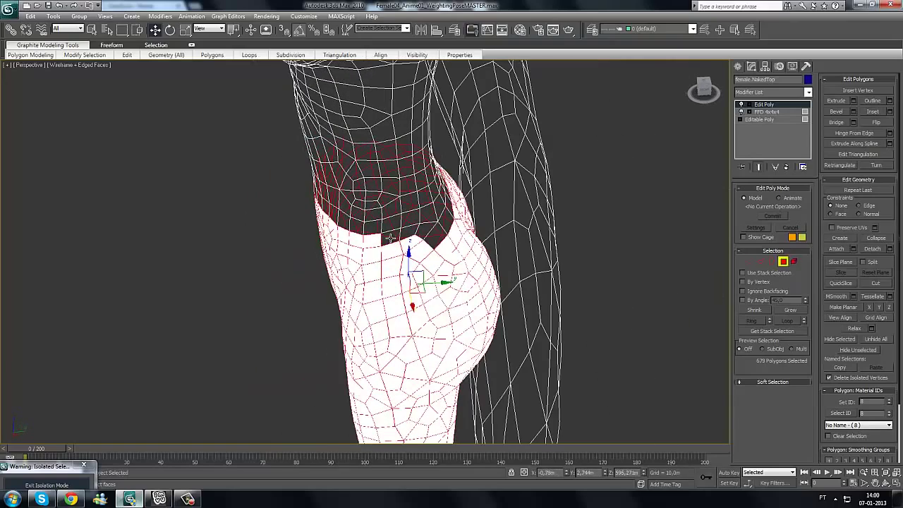
pyautogui.keyDown('ctrl'); pyautogui.click(392, 238); pyautogui.keyUp('ctrl')
pyautogui.keyDown('ctrl'); pyautogui.click(409, 235); pyautogui.keyUp('ctrl')
pyautogui.keyDown('ctrl'); pyautogui.click(422, 232); pyautogui.keyUp('ctrl')
# - Extend the polygon selection along the back waistline and around to the avatar's right rear hip, filling the gaps in its upper edge
pyautogui.keyDown('alt'); pyautogui.moveTo(493, 234); pyautogui.dragTo(396, 251, button='middle'); pyautogui.keyUp('alt')
pyautogui.keyDown('ctrl'); pyautogui.moveTo(396, 251); pyautogui.dragTo(456, 191); pyautogui.keyUp('ctrl')
pyautogui.keyDown('alt'); pyautogui.moveTo(456, 191); pyautogui.dragTo(399, 252, button='middle'); pyautogui.keyUp('alt')
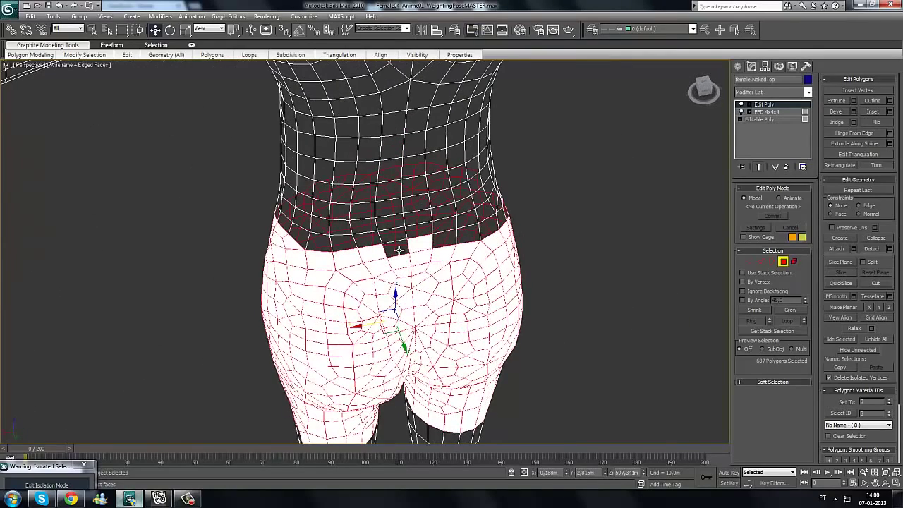
pyautogui.keyDown('ctrl'); pyautogui.moveTo(400, 251); pyautogui.dragTo(502, 220); pyautogui.keyUp('ctrl')
pyautogui.keyDown('alt'); pyautogui.moveTo(558, 227); pyautogui.dragTo(418, 280, button='middle'); pyautogui.keyUp('alt')
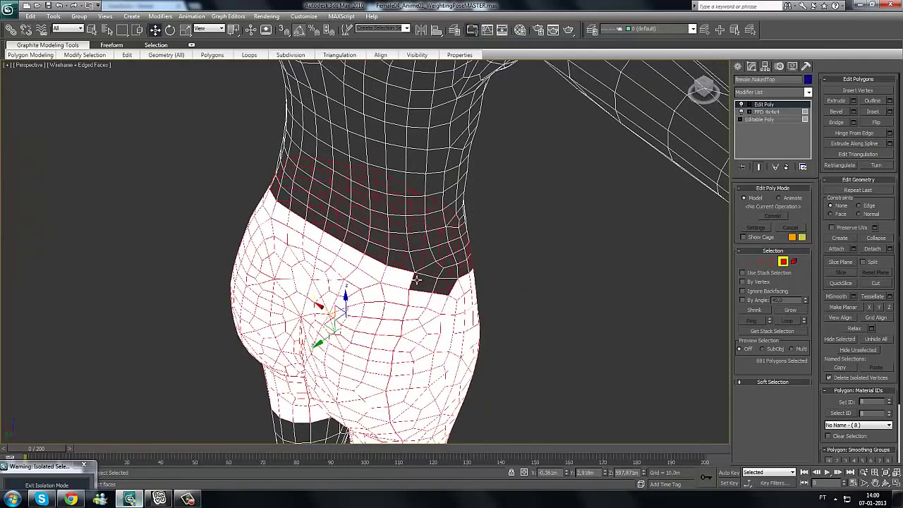
pyautogui.moveTo(424, 282)
pyautogui.keyDown('ctrl'); pyautogui.mouseDown()
pyautogui.moveTo(445, 263)
pyautogui.moveTo(524, 263)
pyautogui.mouseUp(); pyautogui.keyUp('ctrl')
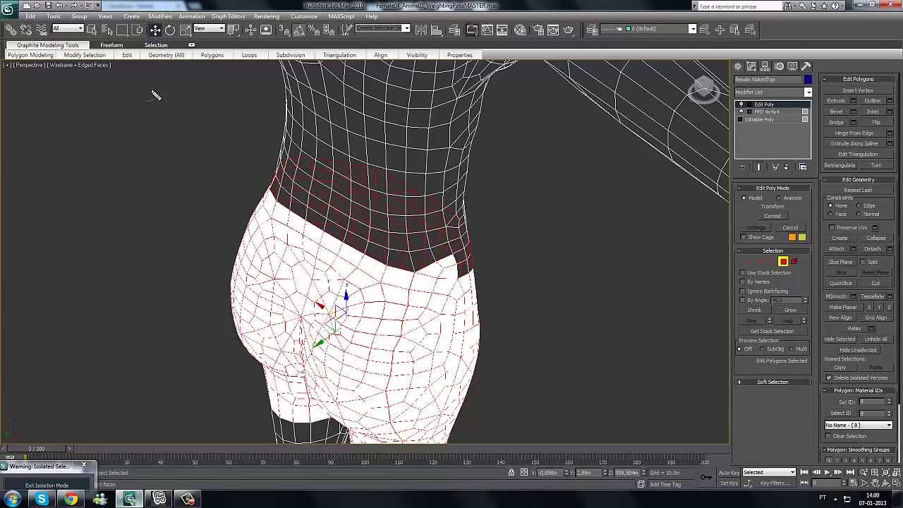
pyautogui.moveTo(183, 41)
pyautogui.mouseDown()
pyautogui.moveTo(130, 26)
pyautogui.moveTo(144, 16)
pyautogui.moveTo(180, 40)
pyautogui.mouseUp()
pyautogui.moveTo(166, 82); pyautogui.dragTo(153, 42)
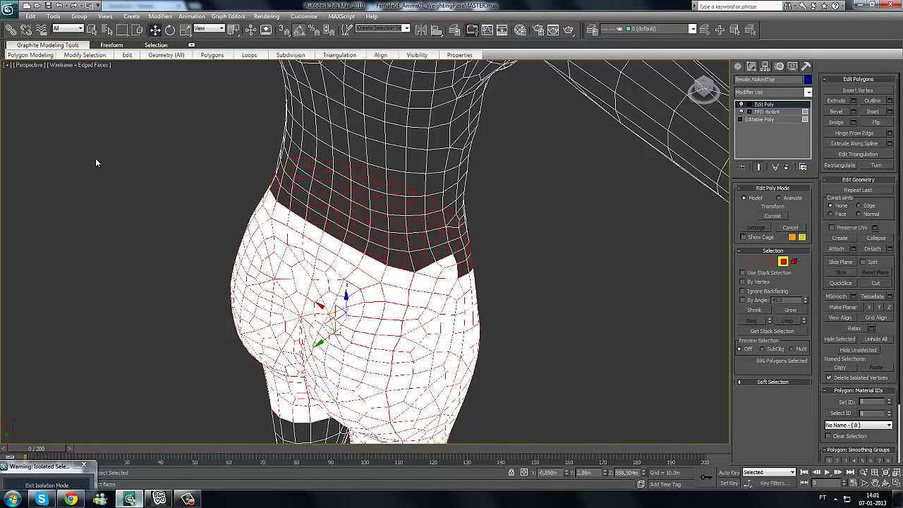
# - Switch from moving to the plain Select Object tool and add the missing waistline polygons at the avatar's right hip
pyautogui.click(92, 29)
pyautogui.keyDown('alt'); pyautogui.moveTo(397, 275); pyautogui.dragTo(340, 205, button='middle'); pyautogui.keyUp('alt')
pyautogui.keyDown('ctrl'); pyautogui.click(308, 231); pyautogui.keyUp('ctrl')
pyautogui.keyDown('ctrl'); pyautogui.click(323, 232); pyautogui.keyUp('ctrl')
pyautogui.keyDown('ctrl'); pyautogui.click(321, 220); pyautogui.keyUp('ctrl')
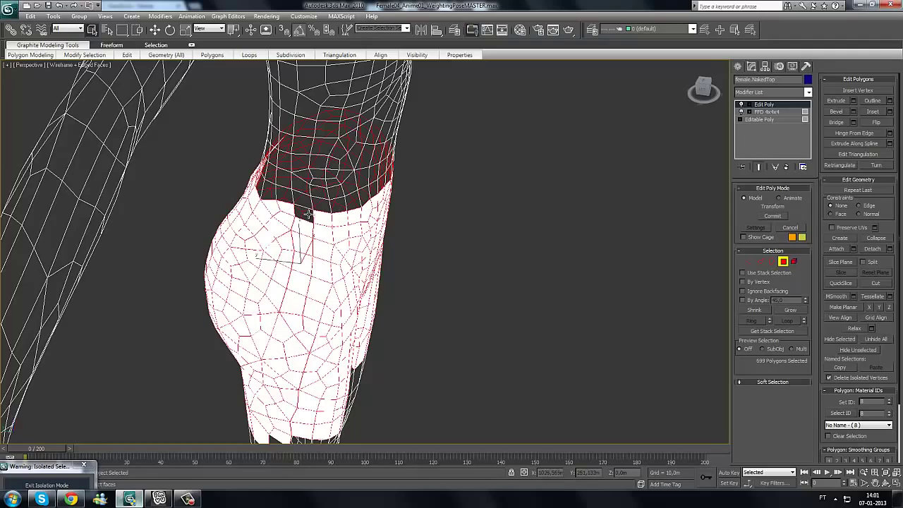
pyautogui.keyDown('ctrl'); pyautogui.click(306, 214); pyautogui.keyUp('ctrl')
pyautogui.keyDown('ctrl'); pyautogui.click(324, 192); pyautogui.keyUp('ctrl')
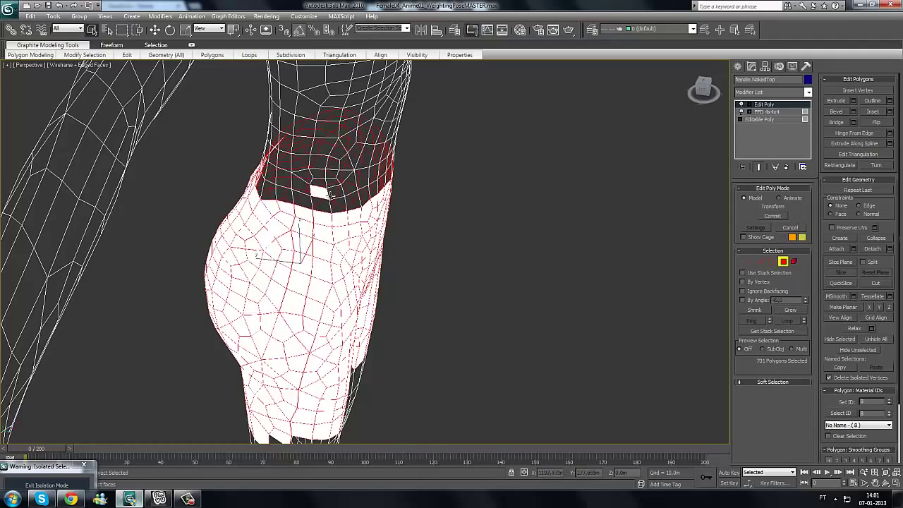
# - Remove the stray waist polygon from the hip selection and apply an FFD 4x4x4 modifier to the selected polygons
pyautogui.keyDown('alt'); pyautogui.click(326, 195); pyautogui.keyUp('alt')
pyautogui.keyDown('alt'); pyautogui.moveTo(395, 232); pyautogui.dragTo(447, 213, button='middle'); pyautogui.keyUp('alt')
pyautogui.keyDown('alt'); pyautogui.moveTo(444, 288); pyautogui.dragTo(364, 288, button='middle'); pyautogui.keyUp('alt')
pyautogui.click(774, 93)
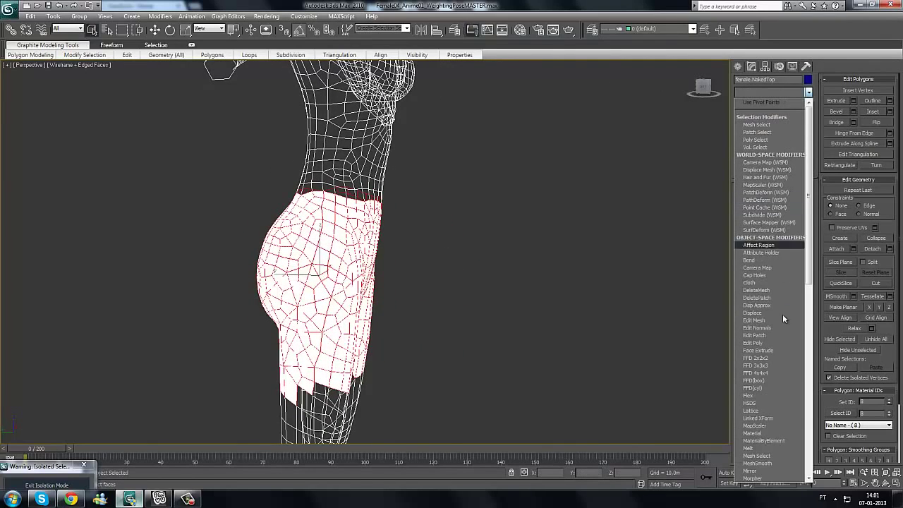
pyautogui.click(756, 373)
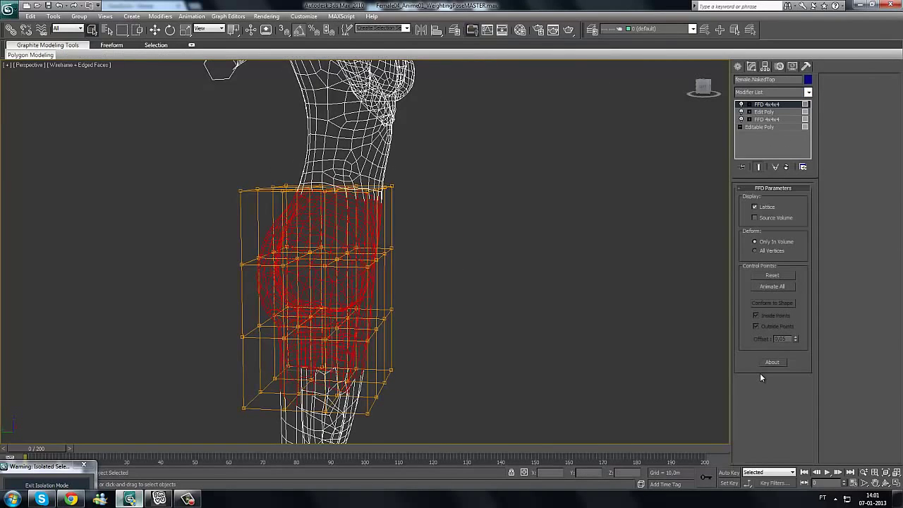
pyautogui.keyDown('alt'); pyautogui.moveTo(598, 243); pyautogui.dragTo(566, 215, button='middle'); pyautogui.keyUp('alt')
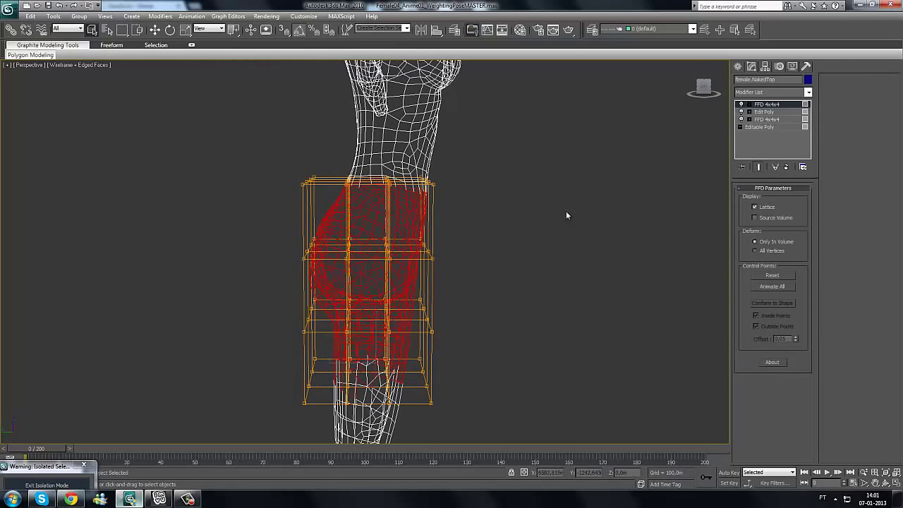
# - Switch the new FFD 4x4x4 modifier to its Control Points level with the hips seen from the side
pyautogui.click(751, 104)
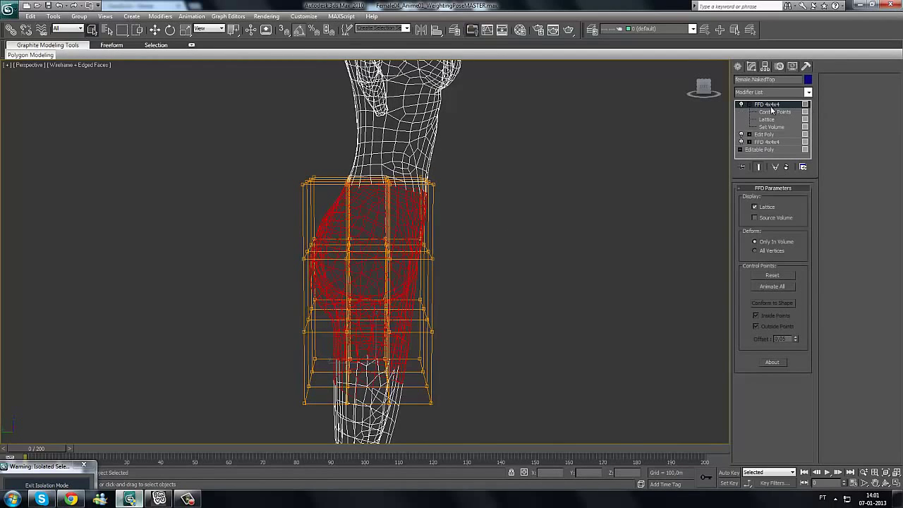
pyautogui.click(770, 111)
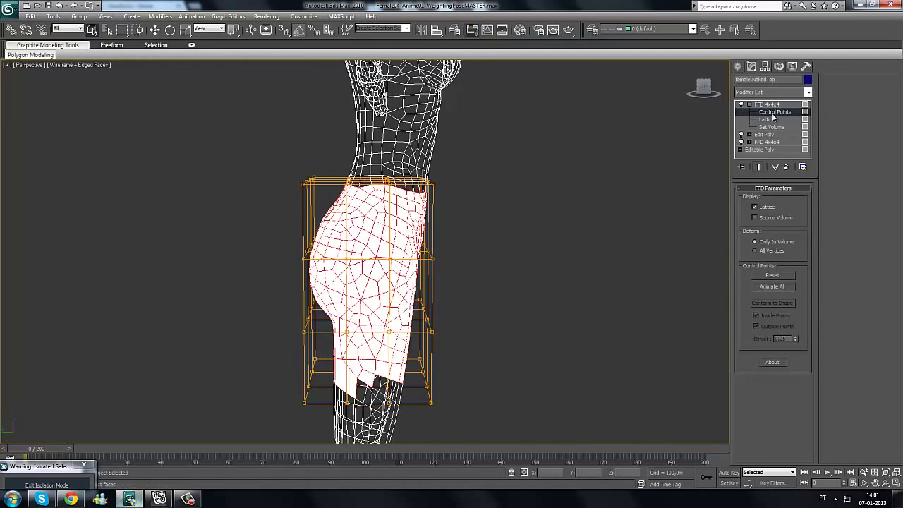
pyautogui.moveTo(394, 155); pyautogui.dragTo(415, 129, button='middle')
pyautogui.keyDown('alt'); pyautogui.moveTo(362, 170); pyautogui.dragTo(362, 156, button='middle'); pyautogui.keyUp('alt')
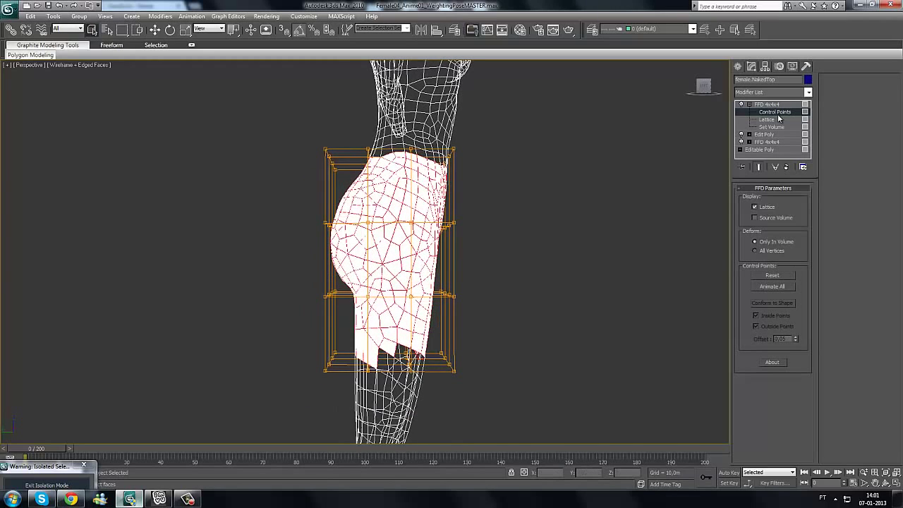
# - Try to move the upper rear control points of the hip lattice and undo the move
pyautogui.moveTo(329, 152); pyautogui.dragTo(250, 443)
pyautogui.moveTo(348, 134); pyautogui.dragTo(314, 242)
pyautogui.keyDown('alt'); pyautogui.moveTo(314, 243); pyautogui.dragTo(321, 248, button='middle'); pyautogui.keyUp('alt')
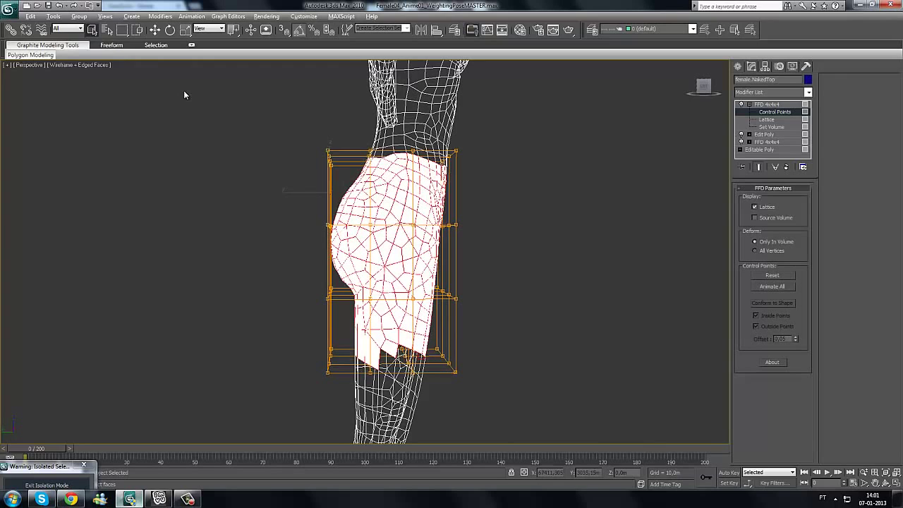
pyautogui.click(156, 29)
pyautogui.moveTo(299, 193)
pyautogui.mouseDown()
pyautogui.moveTo(279, 198)
pyautogui.moveTo(294, 200)
pyautogui.mouseUp()
pyautogui.hotkey('ctrl', 'z')
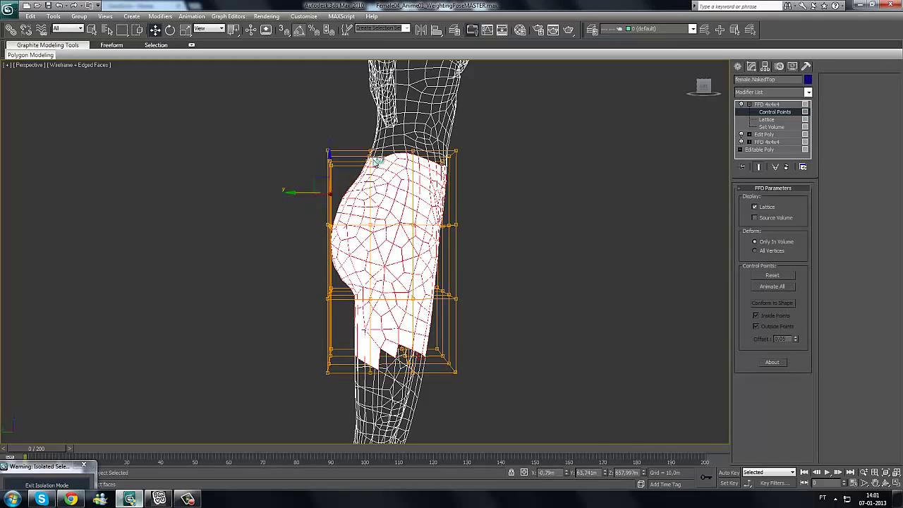
# - Try to shift the top row of lattice control points downward, then clear the control point selection
pyautogui.keyDown('alt'); pyautogui.moveTo(344, 134); pyautogui.dragTo(286, 199); pyautogui.keyUp('alt')
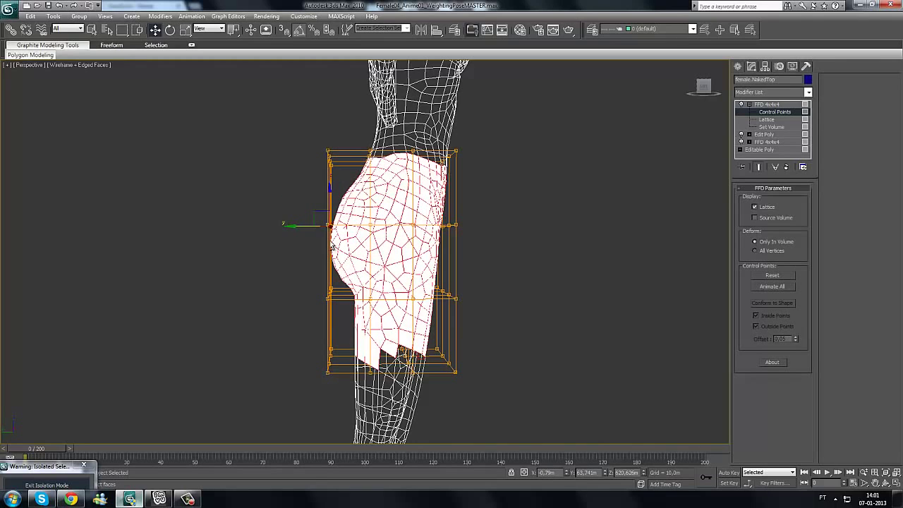
pyautogui.click(295, 184)
pyautogui.keyDown('alt'); pyautogui.moveTo(295, 184); pyautogui.dragTo(295, 190, button='middle'); pyautogui.keyUp('alt')
pyautogui.moveTo(284, 127); pyautogui.dragTo(486, 171)
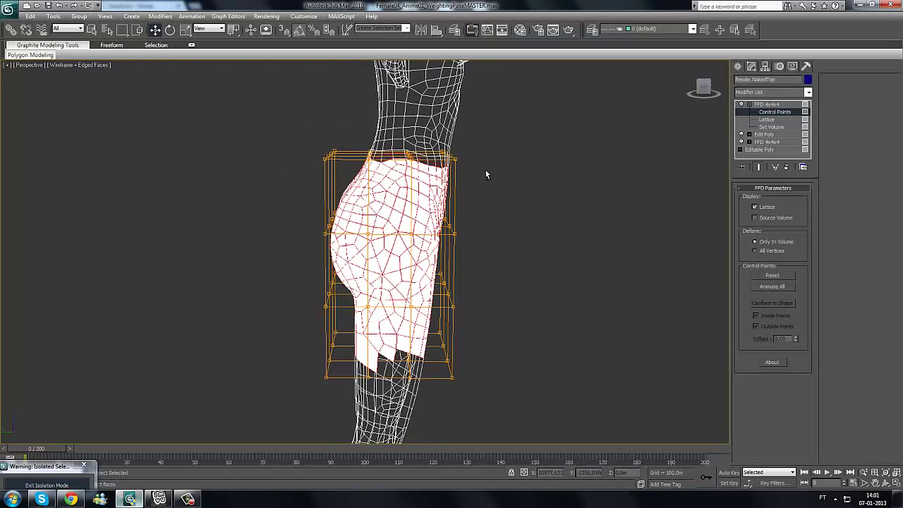
pyautogui.moveTo(480, 125); pyautogui.dragTo(288, 172)
pyautogui.keyDown('alt'); pyautogui.moveTo(331, 185); pyautogui.dragTo(333, 173, button='middle'); pyautogui.keyUp('alt')
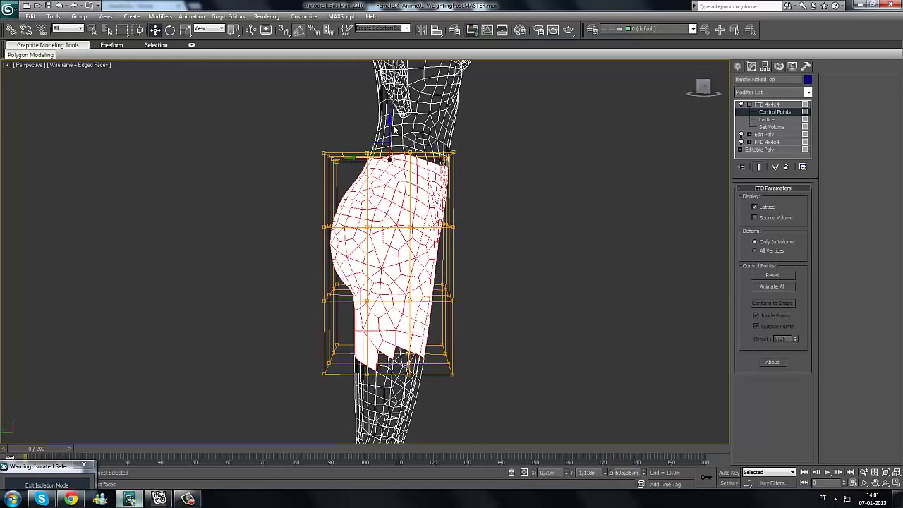
pyautogui.moveTo(390, 120); pyautogui.dragTo(390, 230)
pyautogui.keyDown('alt'); pyautogui.moveTo(372, 209); pyautogui.dragTo(347, 211, button='middle'); pyautogui.keyUp('alt')
pyautogui.click(285, 240)
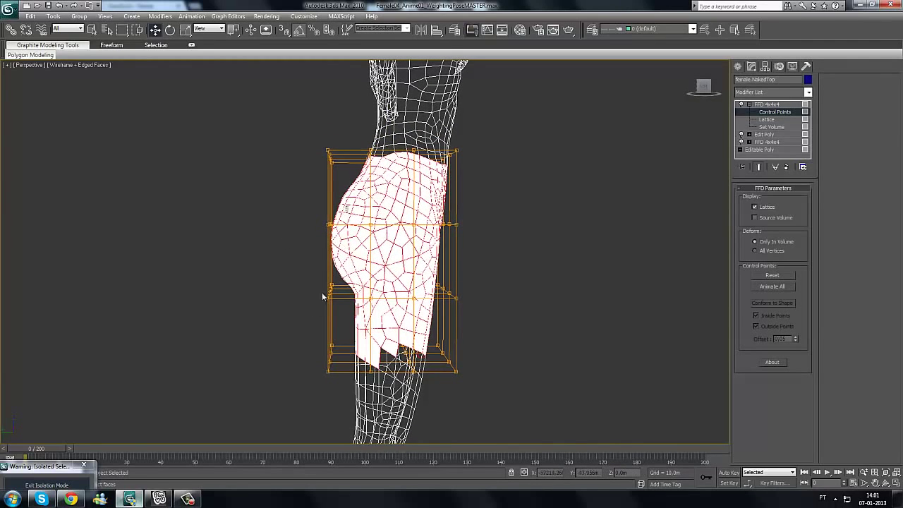
# - Pull the two middle rear rows of control points out to about Y 77.8 m, and drop the lower row to about Z 530.7 m
pyautogui.moveTo(347, 316); pyautogui.dragTo(303, 205)
pyautogui.moveTo(305, 258); pyautogui.dragTo(285, 261)
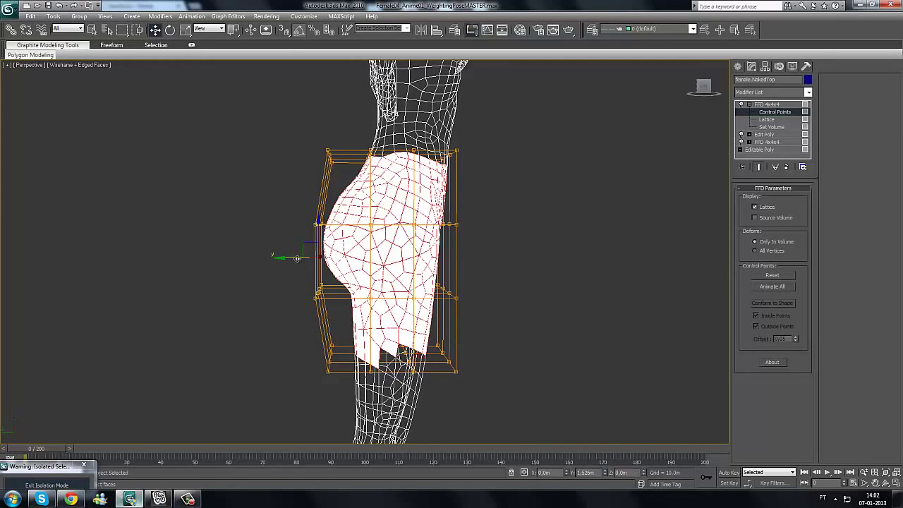
pyautogui.click(326, 285)
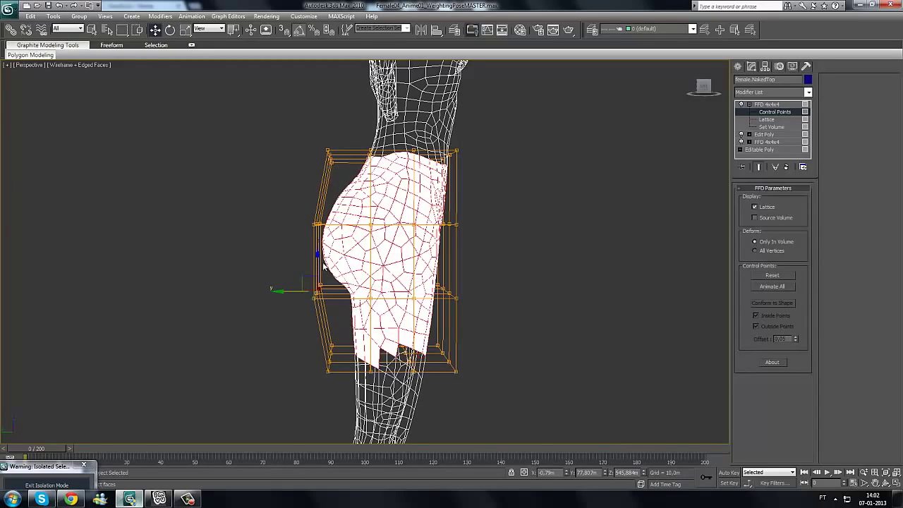
pyautogui.moveTo(321, 268); pyautogui.dragTo(321, 283)
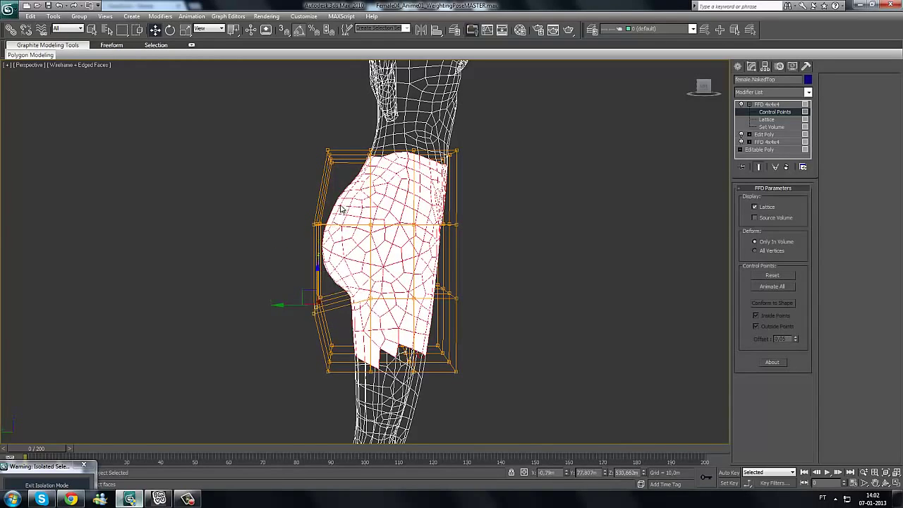
# - Move the upper middle rear row of control points up and outward to about Y 88.2 m and Z 658.1 m
pyautogui.moveTo(338, 205); pyautogui.dragTo(235, 259)
pyautogui.moveTo(316, 192); pyautogui.dragTo(325, 152)
pyautogui.moveTo(293, 184); pyautogui.dragTo(309, 167)
# - Fine-tune the upper middle rear row's outward position and height to about Y 93.4 m and Z 654.1 m
pyautogui.keyDown('alt'); pyautogui.moveTo(370, 252); pyautogui.dragTo(185, 227, button='middle'); pyautogui.keyUp('alt')
pyautogui.scroll(-3, 341, 243)
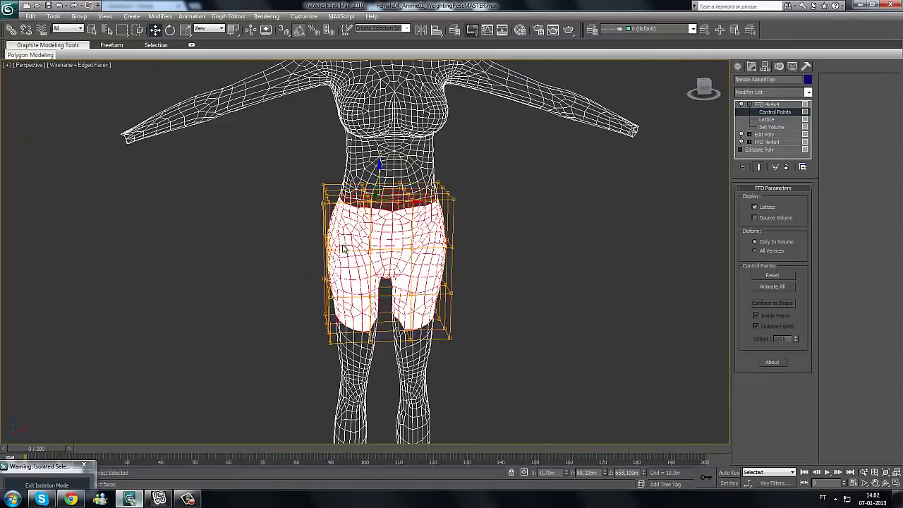
pyautogui.keyDown('alt'); pyautogui.moveTo(344, 247); pyautogui.dragTo(415, 132, button='middle'); pyautogui.keyUp('alt')
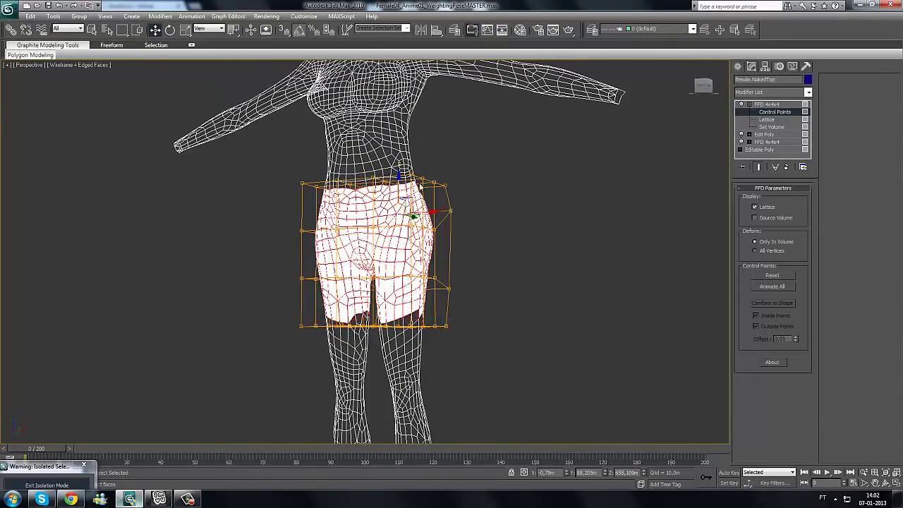
pyautogui.moveTo(458, 224)
pyautogui.keyDown('alt'); pyautogui.mouseDown(button='middle')
pyautogui.moveTo(416, 246)
pyautogui.moveTo(462, 237)
pyautogui.mouseUp(button='middle'); pyautogui.keyUp('alt')
pyautogui.scroll(2, 463, 236)
pyautogui.moveTo(451, 189); pyautogui.dragTo(463, 188)
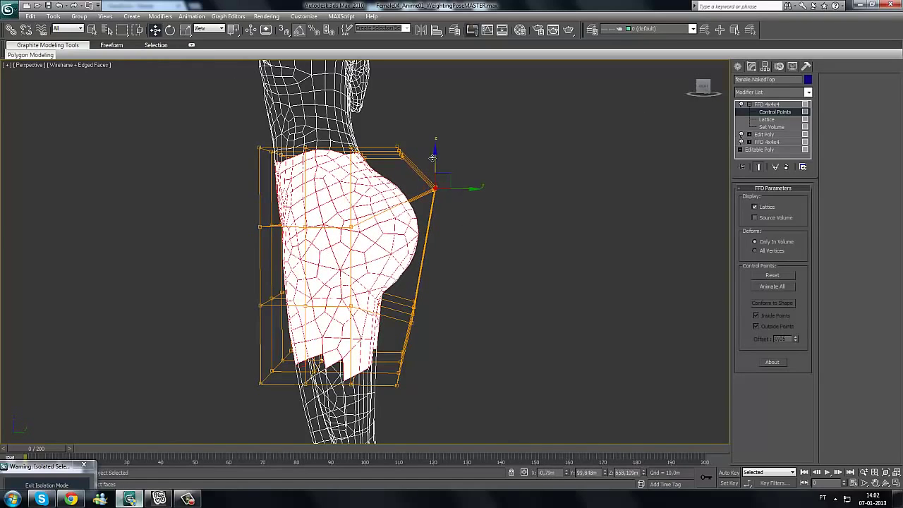
pyautogui.moveTo(434, 157); pyautogui.dragTo(435, 128)
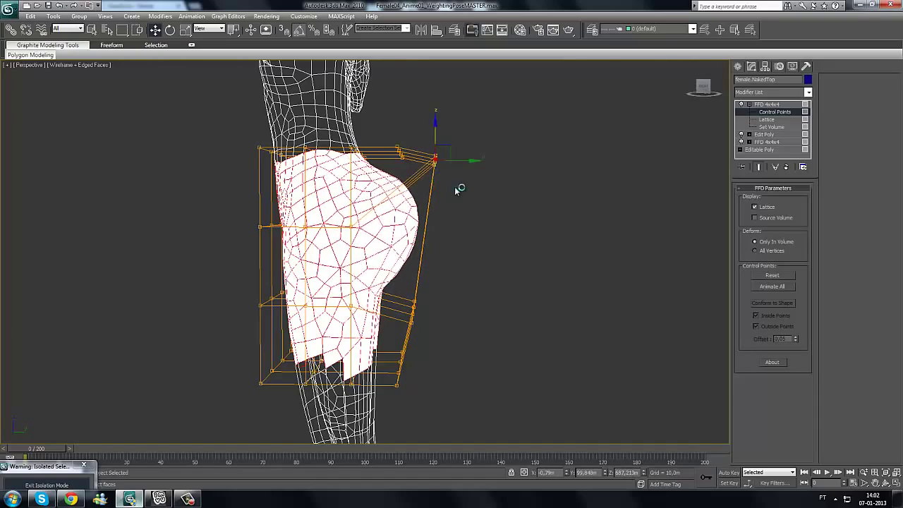
pyautogui.keyDown('alt'); pyautogui.moveTo(428, 216); pyautogui.dragTo(295, 125, button='middle'); pyautogui.keyUp('alt')
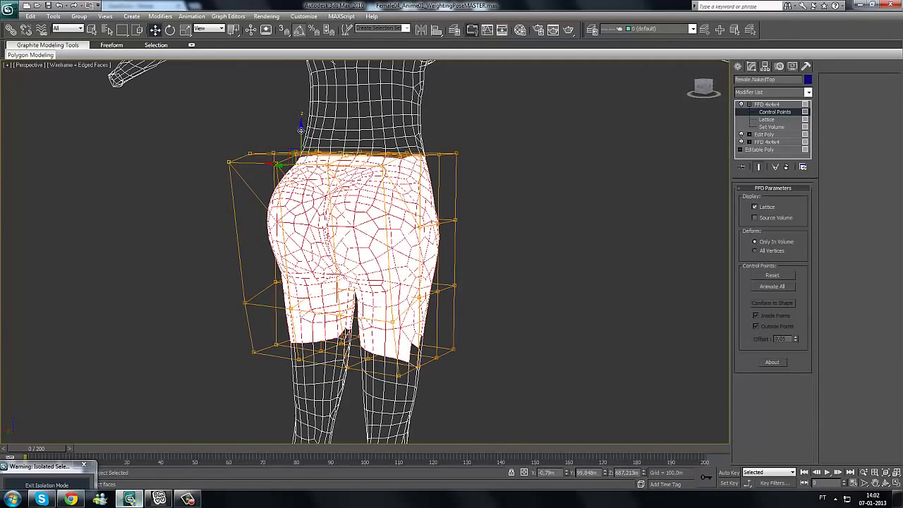
pyautogui.keyDown('alt'); pyautogui.moveTo(301, 130); pyautogui.dragTo(437, 231, button='middle'); pyautogui.keyUp('alt')
pyautogui.keyDown('alt'); pyautogui.moveTo(293, 256); pyautogui.dragTo(287, 255, button='middle'); pyautogui.keyUp('alt')
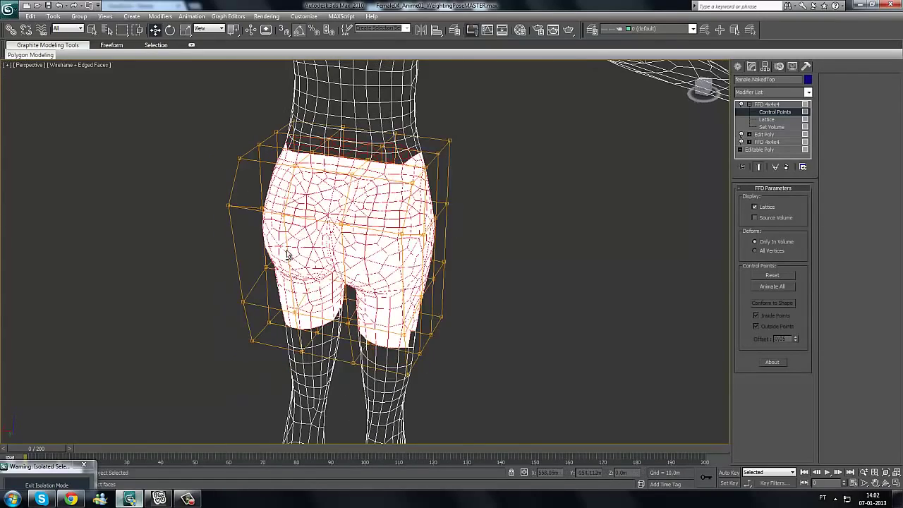
# - Try to shift the upper middle rear control points on one side of the hips sideways
pyautogui.keyDown('alt'); pyautogui.moveTo(328, 217); pyautogui.dragTo(487, 208, button='middle'); pyautogui.keyUp('alt')
pyautogui.moveTo(480, 185); pyautogui.dragTo(452, 212)
pyautogui.keyDown('alt'); pyautogui.moveTo(451, 212); pyautogui.dragTo(367, 263, button='middle'); pyautogui.keyUp('alt')
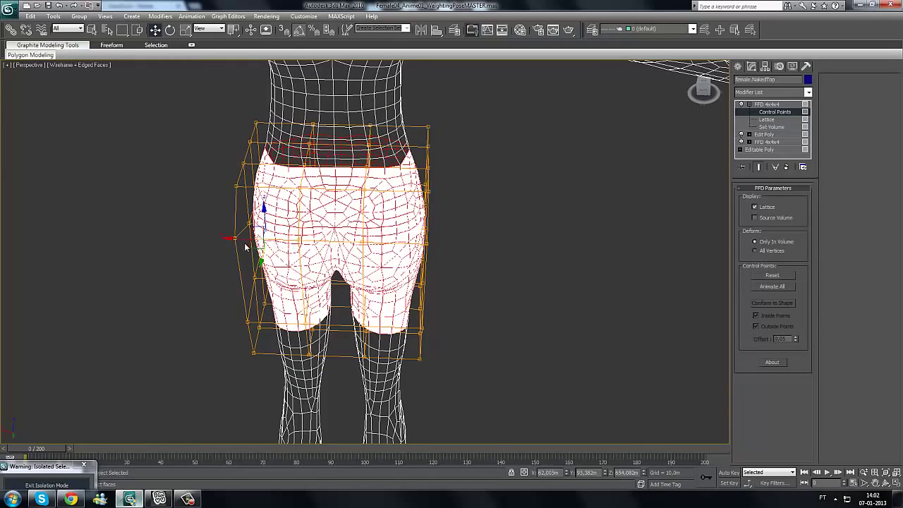
pyautogui.moveTo(237, 240); pyautogui.dragTo(212, 237)
pyautogui.keyDown('alt'); pyautogui.moveTo(432, 209); pyautogui.dragTo(358, 173, button='middle'); pyautogui.keyUp('alt')
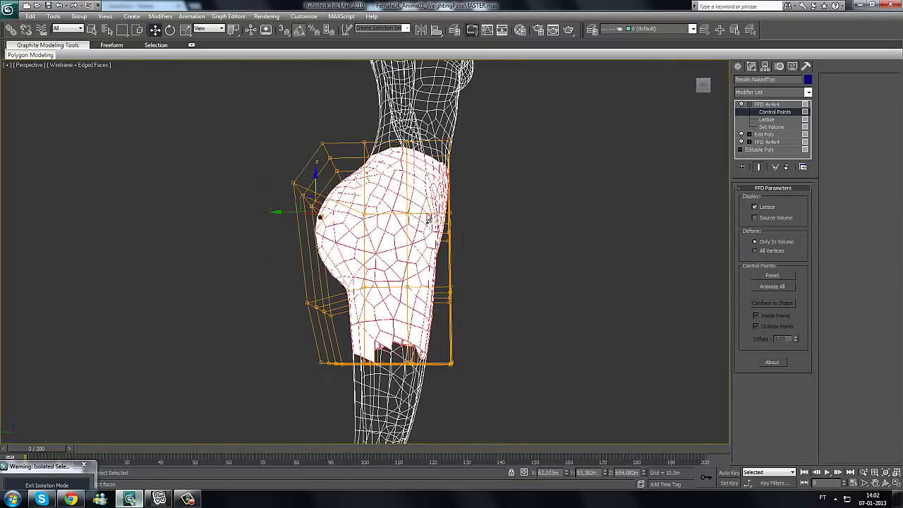
# - Leave control point editing and display the model shaded with edged faces to check the reshaped hips
pyautogui.keyDown('alt'); pyautogui.moveTo(428, 219); pyautogui.dragTo(296, 243, button='middle'); pyautogui.keyUp('alt')
pyautogui.moveTo(410, 204); pyautogui.dragTo(376, 144, button='middle')
pyautogui.scroll(-3, 381, 151)
pyautogui.keyDown('alt'); pyautogui.moveTo(434, 235); pyautogui.dragTo(351, 235, button='middle'); pyautogui.keyUp('alt')
pyautogui.click(751, 106)
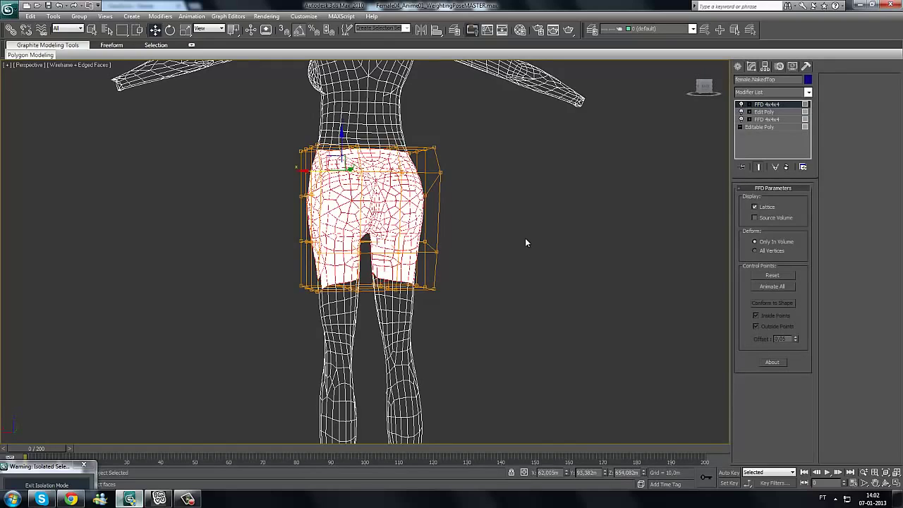
pyautogui.press('F3')
pyautogui.scroll(-3, 524, 212)
pyautogui.keyDown('alt'); pyautogui.moveTo(418, 222); pyautogui.dragTo(312, 222, button='middle'); pyautogui.keyUp('alt')
pyautogui.scroll(3, 388, 247)
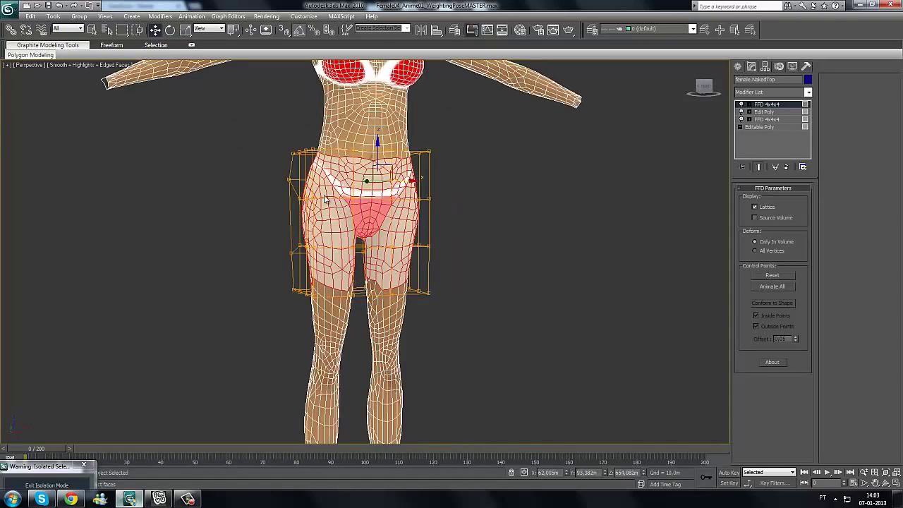
# - Compare the body shape at each modifier stack level, from the base Editable Poly up to the top FFD 4x4x4, from several angles
pyautogui.click(761, 127)
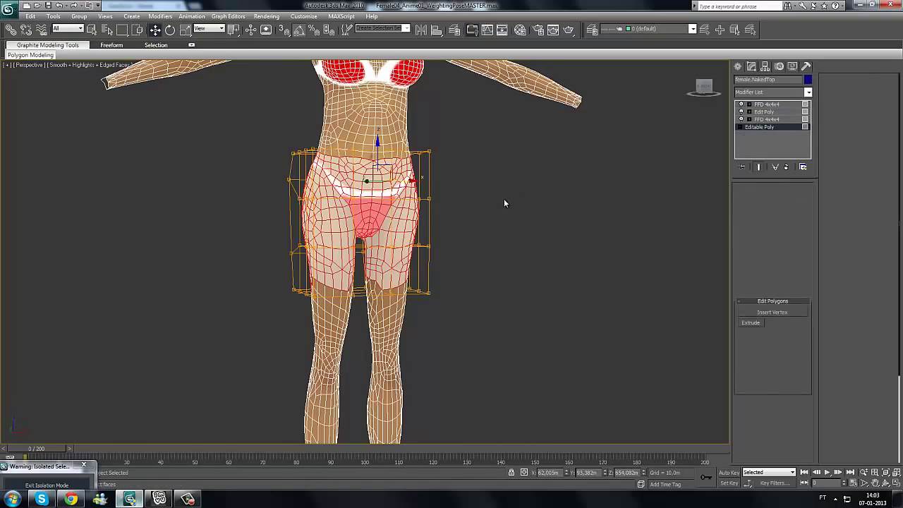
pyautogui.scroll(-3, 478, 228)
pyautogui.scroll(2, 314, 264)
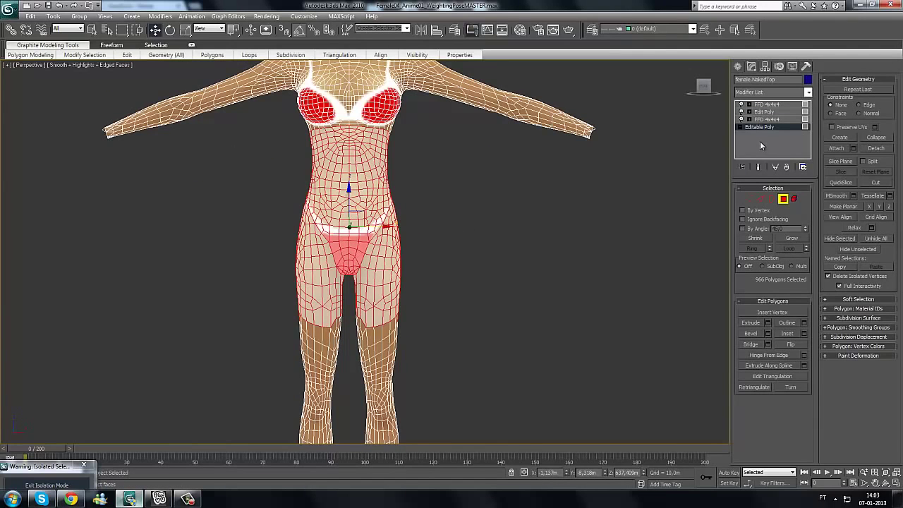
pyautogui.click(769, 119)
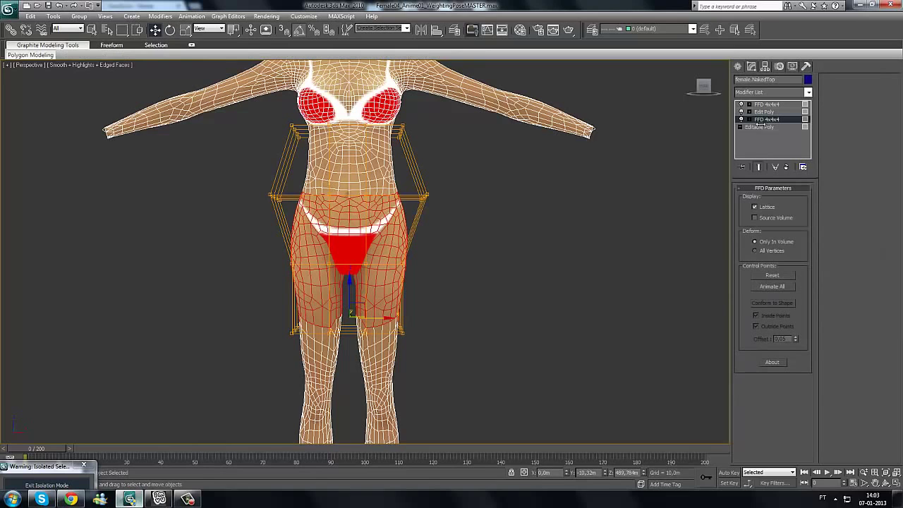
pyautogui.click(774, 112)
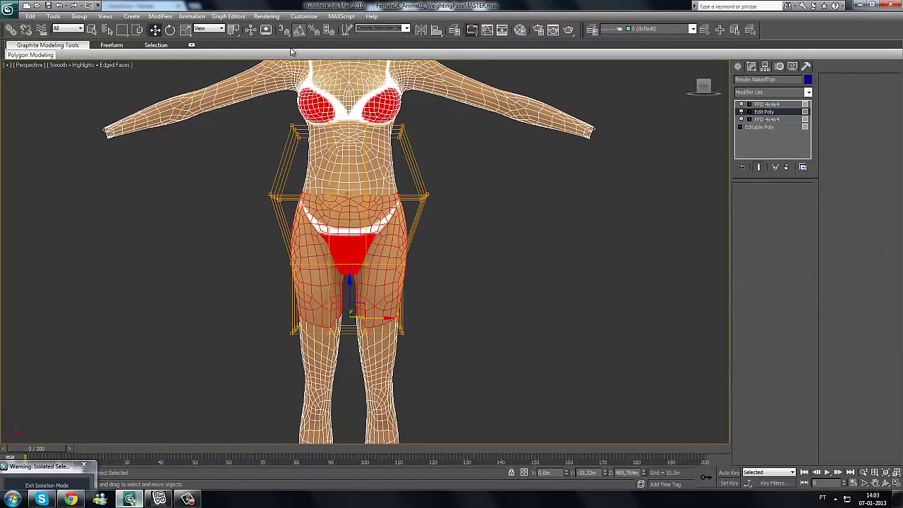
pyautogui.click(766, 119)
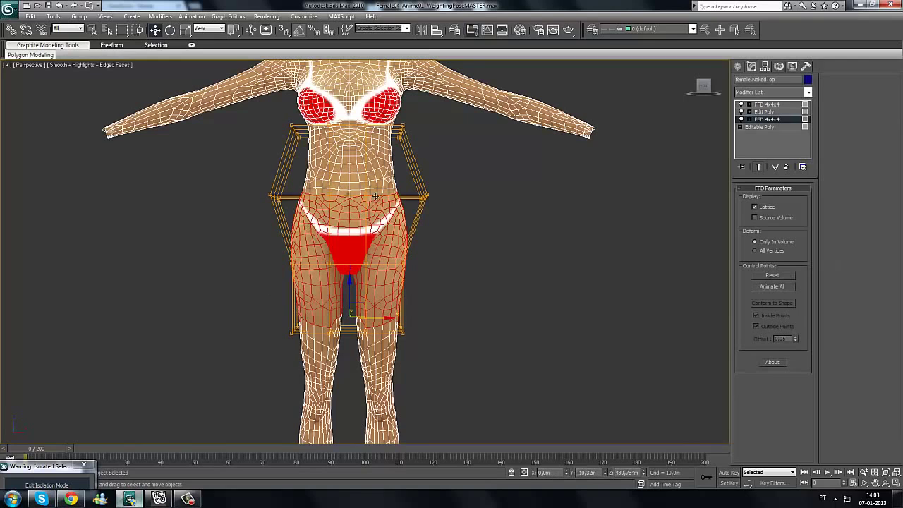
pyautogui.click(770, 112)
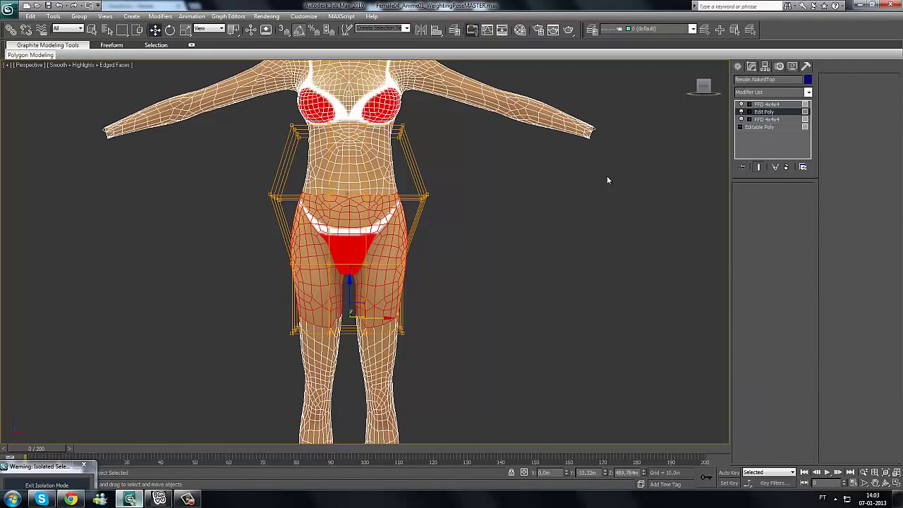
pyautogui.click(779, 103)
pyautogui.keyDown('alt'); pyautogui.moveTo(498, 256); pyautogui.dragTo(628, 251, button='middle'); pyautogui.keyUp('alt')
pyautogui.keyDown('alt'); pyautogui.moveTo(511, 237); pyautogui.dragTo(528, 215, button='middle'); pyautogui.keyUp('alt')
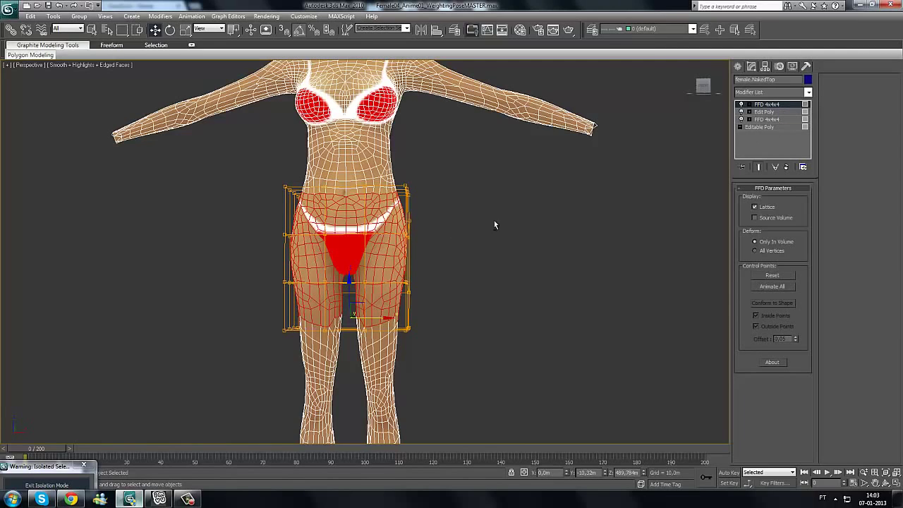
pyautogui.keyDown('alt'); pyautogui.moveTo(494, 226); pyautogui.dragTo(469, 233, button='middle'); pyautogui.keyUp('alt')
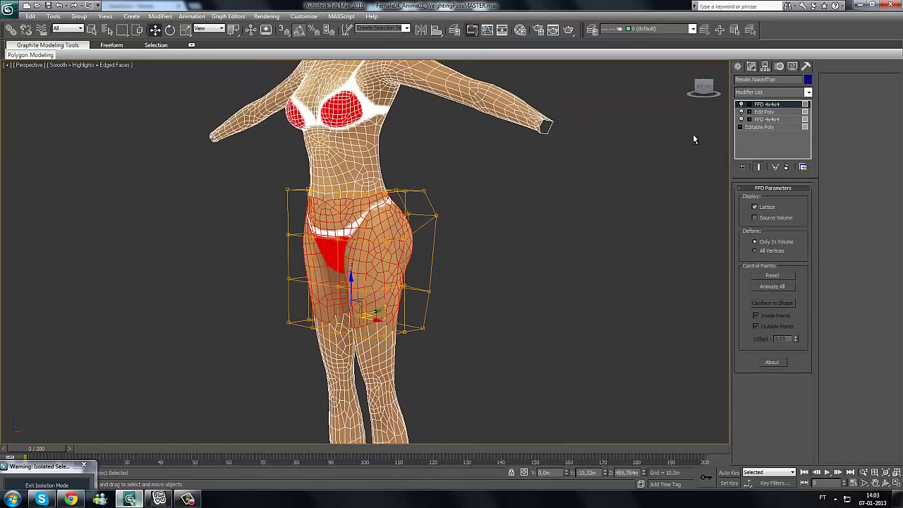
pyautogui.keyDown('alt'); pyautogui.moveTo(480, 199); pyautogui.dragTo(773, 120, button='middle'); pyautogui.keyUp('alt')
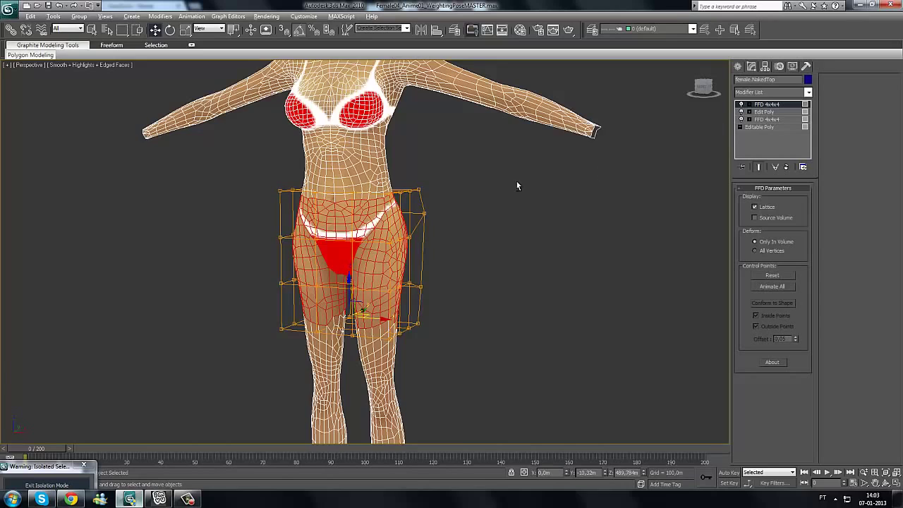
pyautogui.keyDown('alt'); pyautogui.moveTo(517, 181); pyautogui.dragTo(535, 208, button='middle'); pyautogui.keyUp('alt')
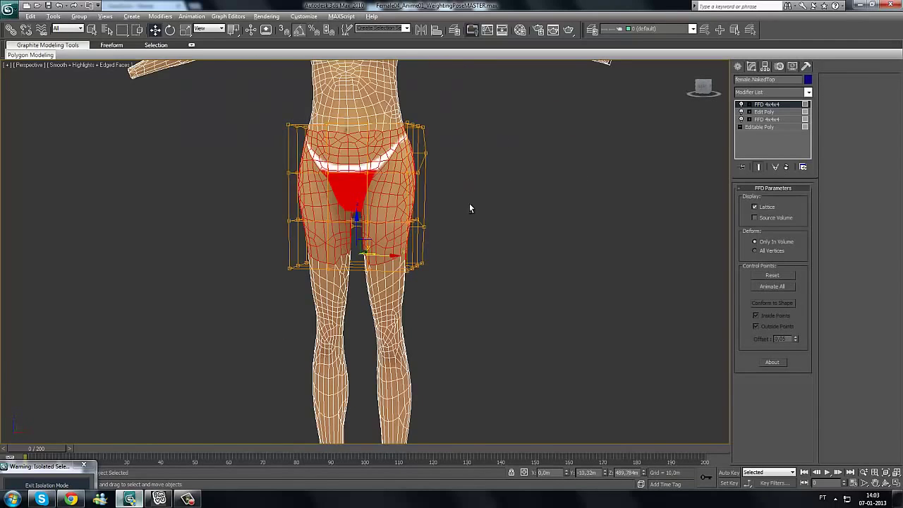
# - Examine the front silhouette of the reshaped hips in the perspective and Front views
pyautogui.keyDown('alt'); pyautogui.moveTo(471, 207); pyautogui.dragTo(474, 206, button='middle'); pyautogui.keyUp('alt')
pyautogui.keyDown('alt'); pyautogui.moveTo(418, 202); pyautogui.dragTo(380, 228, button='middle'); pyautogui.keyUp('alt')
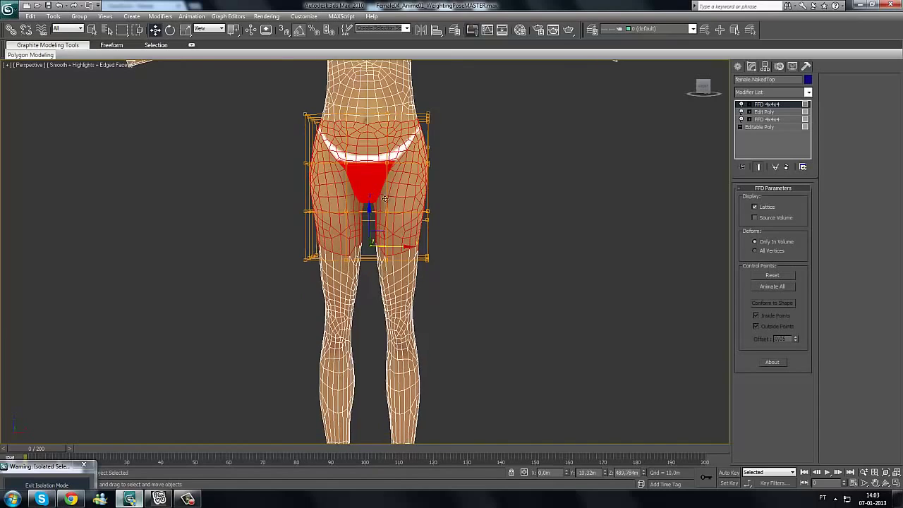
pyautogui.scroll(2, 384, 199)
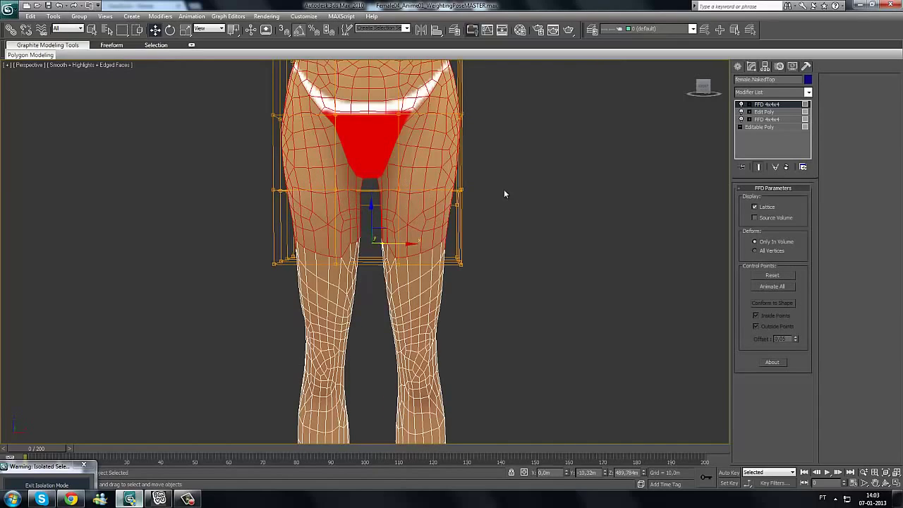
pyautogui.keyDown('alt'); pyautogui.moveTo(504, 194); pyautogui.dragTo(538, 190, button='middle'); pyautogui.keyUp('alt')
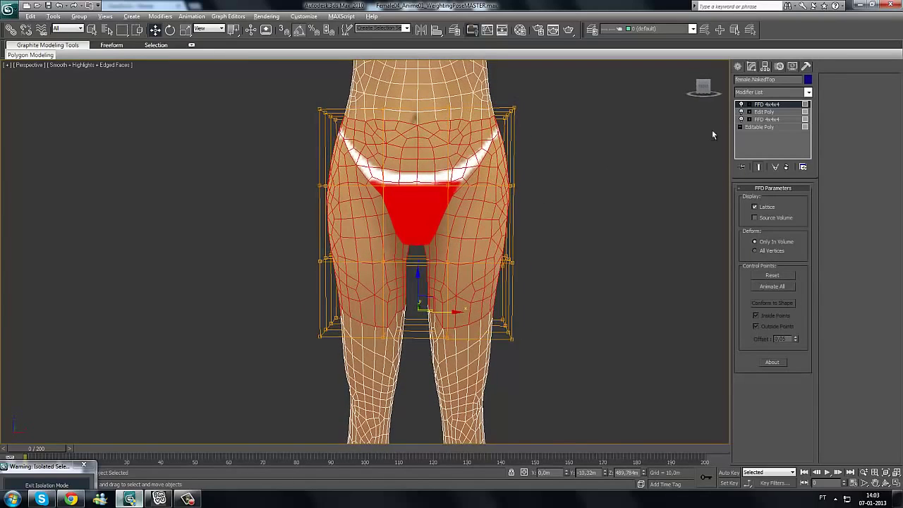
pyautogui.click(748, 105)
pyautogui.hotkey('alt', 'w')
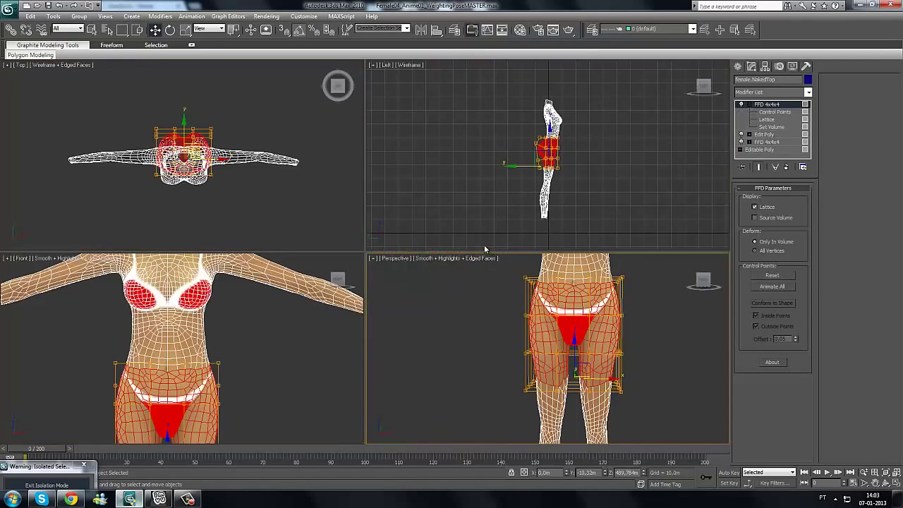
pyautogui.click(250, 328)
pyautogui.hotkey('alt', 'w')
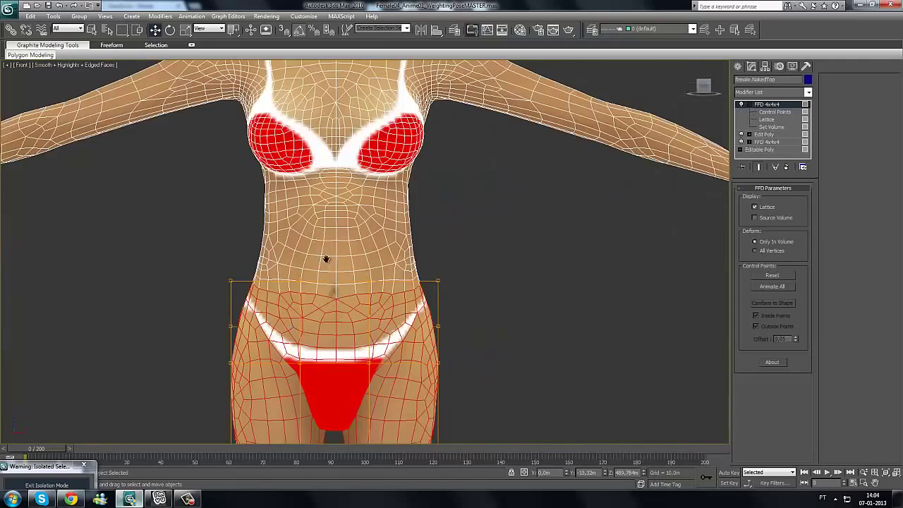
pyautogui.scroll(-5, 326, 258)
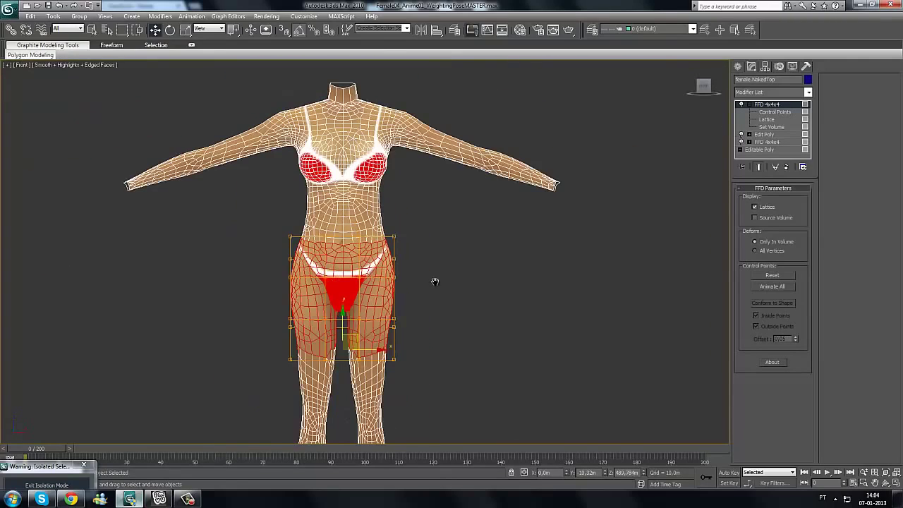
pyautogui.scroll(4, 435, 281)
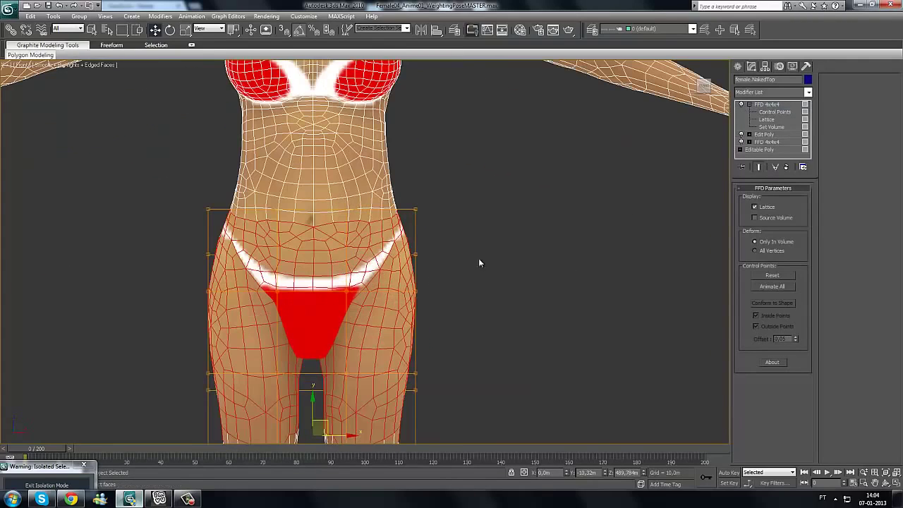
# - Try to shift selected FFD control points around the hips in the Front view
pyautogui.press('1')
pyautogui.moveTo(422, 244); pyautogui.dragTo(409, 220, button='middle')
pyautogui.moveTo(401, 202); pyautogui.dragTo(459, 202)
pyautogui.moveTo(299, 156)
pyautogui.mouseDown()
pyautogui.moveTo(299, 185)
pyautogui.moveTo(299, 146)
pyautogui.mouseUp()
pyautogui.hotkey('ctrl', 'z')
pyautogui.click(423, 226)
pyautogui.moveTo(422, 218); pyautogui.dragTo(390, 257)
pyautogui.moveTo(433, 229); pyautogui.dragTo(451, 230)
pyautogui.hotkey('ctrl', 'z')
pyautogui.click(425, 334)
# - Leave control point editing and collapse the whole modifier stack into the Editable Poly
pyautogui.hotkey('alt', 'w')
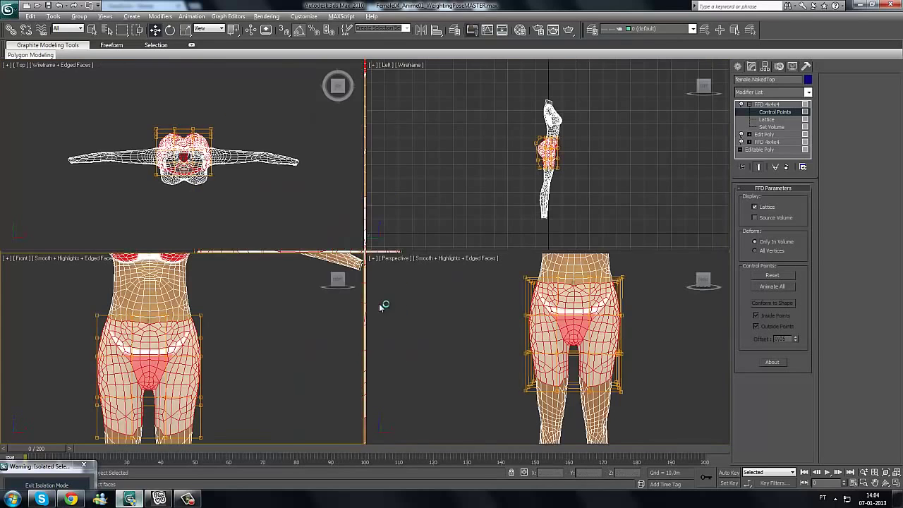
pyautogui.click(435, 346)
pyautogui.hotkey('alt', 'w')
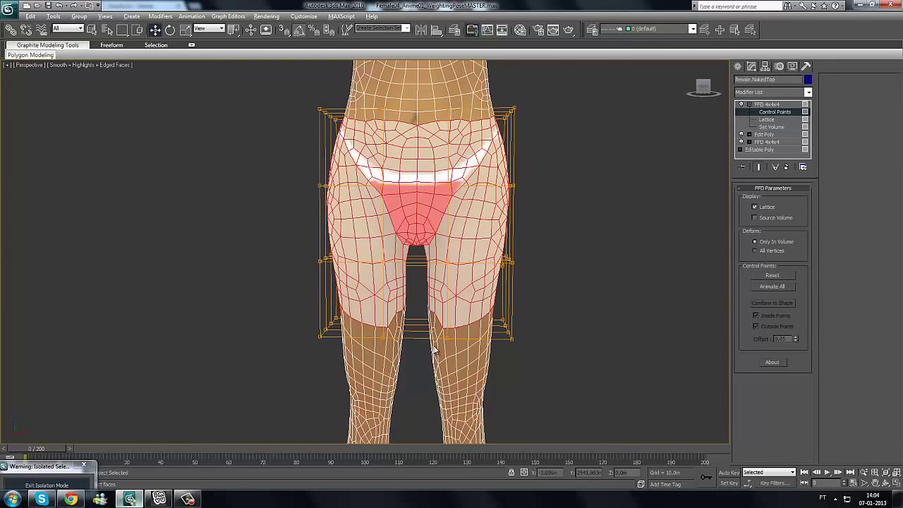
pyautogui.moveTo(411, 351); pyautogui.dragTo(403, 365, button='middle')
pyautogui.scroll(-5, 485, 315)
pyautogui.keyDown('alt'); pyautogui.moveTo(485, 315); pyautogui.dragTo(455, 322, button='middle'); pyautogui.keyUp('alt')
pyautogui.click(750, 106)
pyautogui.keyDown('alt'); pyautogui.moveTo(527, 246); pyautogui.dragTo(494, 250, button='middle'); pyautogui.keyUp('alt')
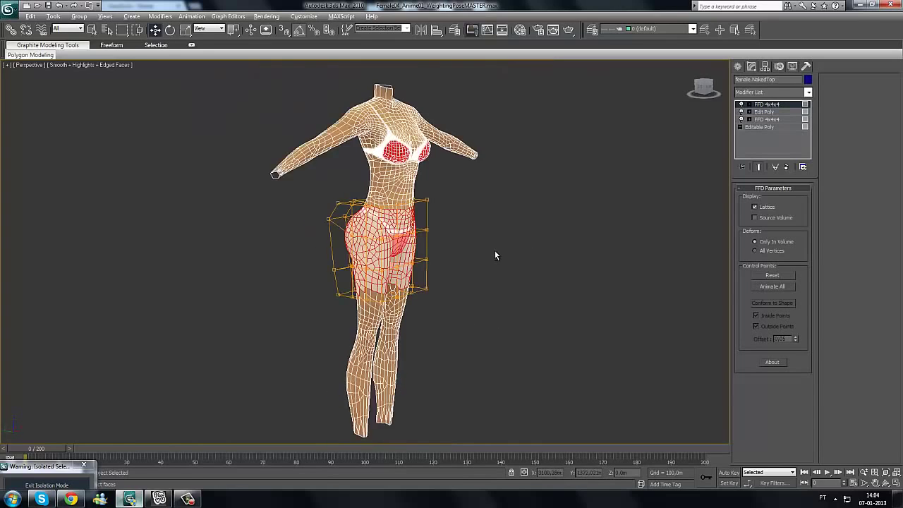
pyautogui.scroll(3, 518, 238)
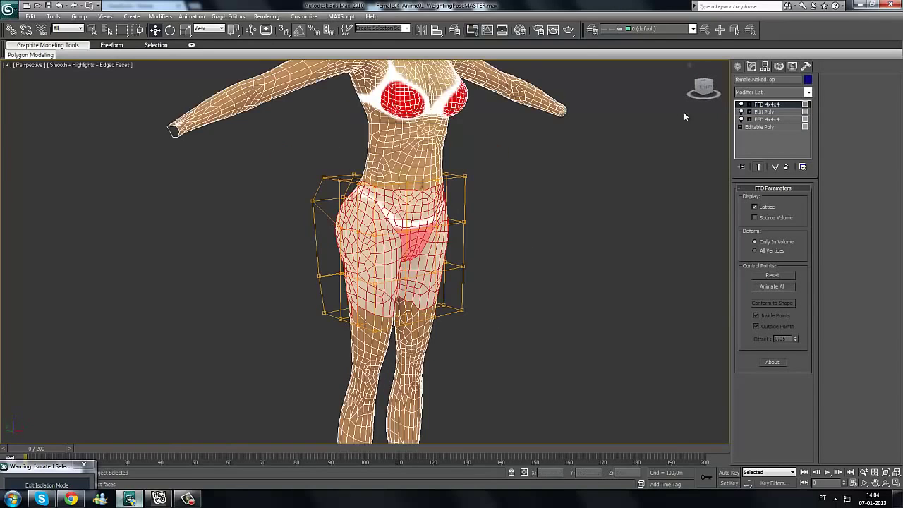
pyautogui.rightClick(770, 108)
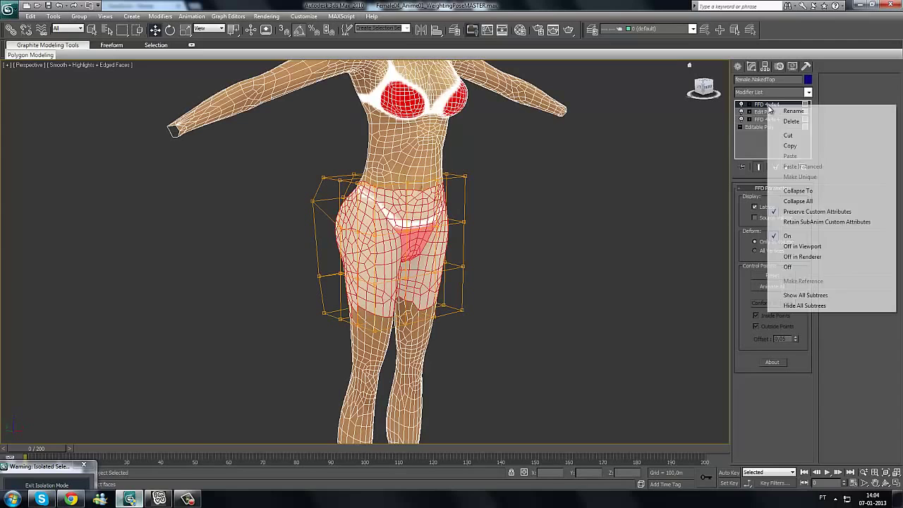
pyautogui.click(806, 202)
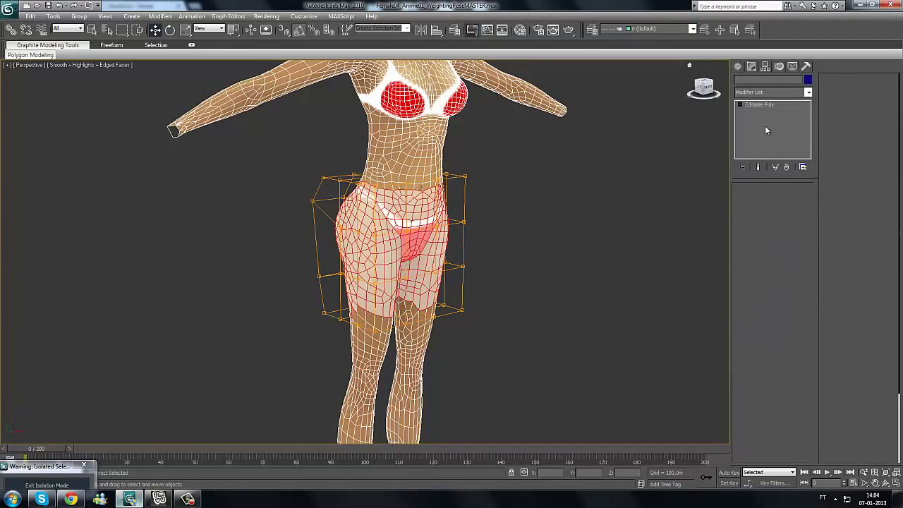
# - Clear the remaining hip polygon selection on the collapsed mesh and leave polygon editing
pyautogui.scroll(-3, 530, 210)
pyautogui.scroll(1, 667, 176)
pyautogui.scroll(5, 434, 196)
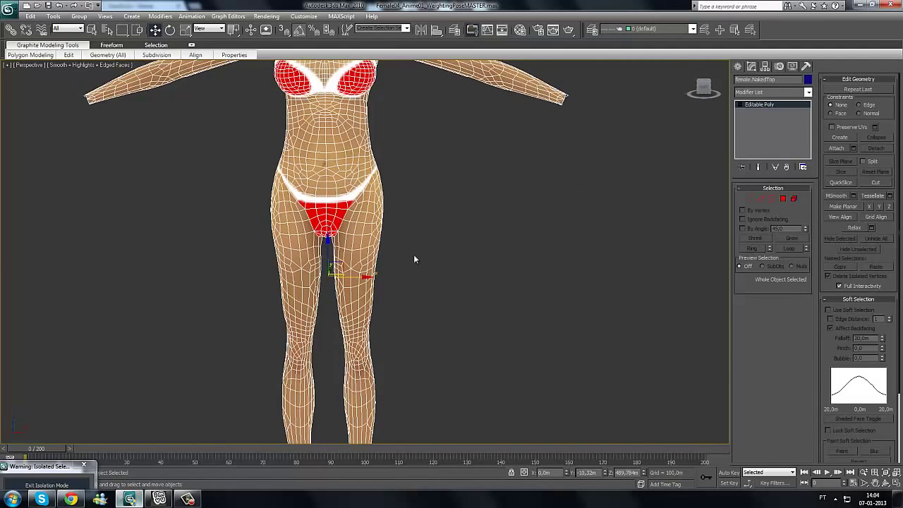
pyautogui.scroll(-1, 469, 208)
pyautogui.scroll(2, 472, 211)
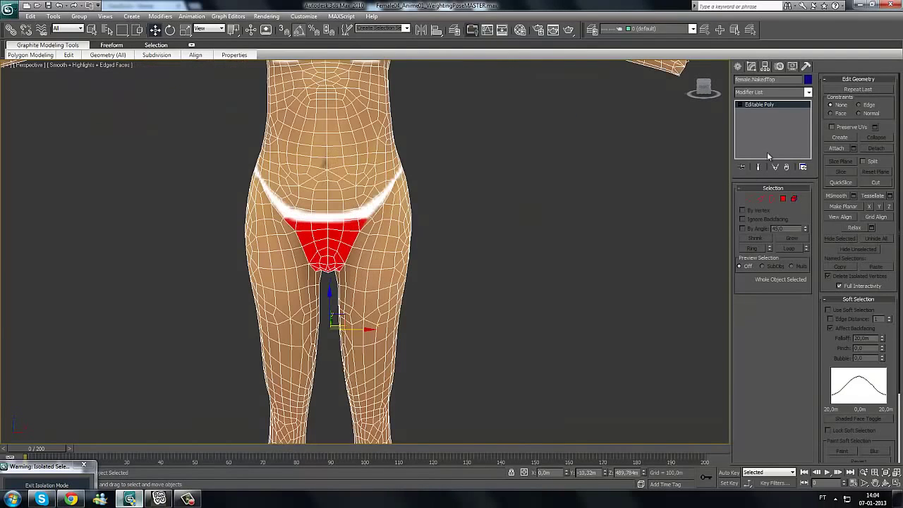
pyautogui.click(794, 200)
pyautogui.scroll(-3, 494, 198)
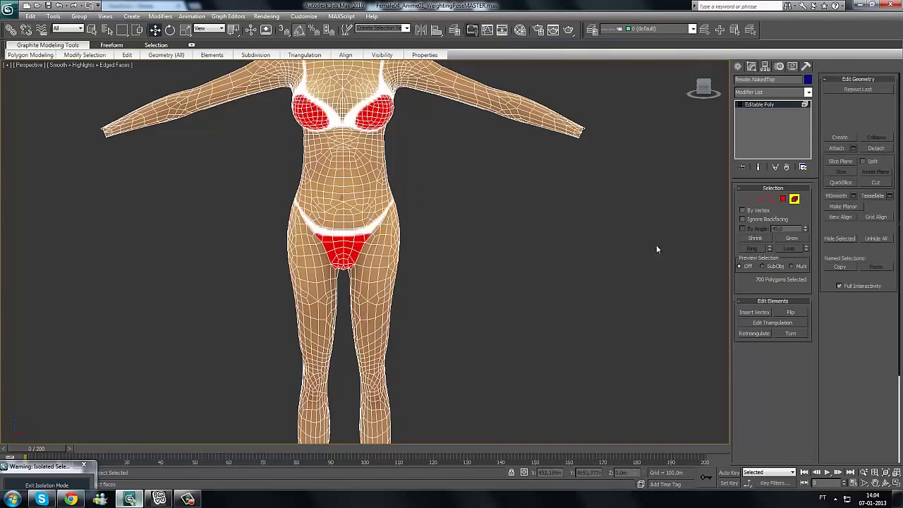
pyautogui.press('4')
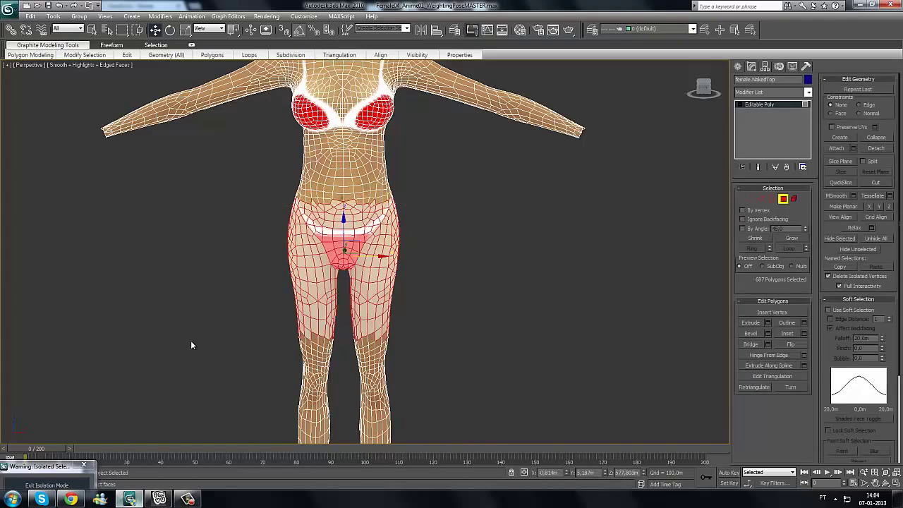
pyautogui.click(468, 302)
pyautogui.keyDown('alt'); pyautogui.moveTo(403, 306); pyautogui.dragTo(364, 305, button='middle'); pyautogui.keyUp('alt')
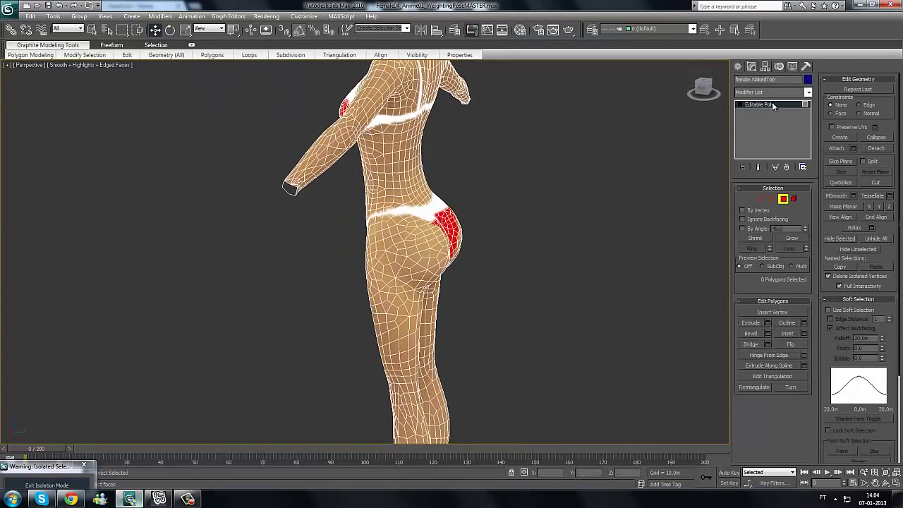
pyautogui.click(771, 105)
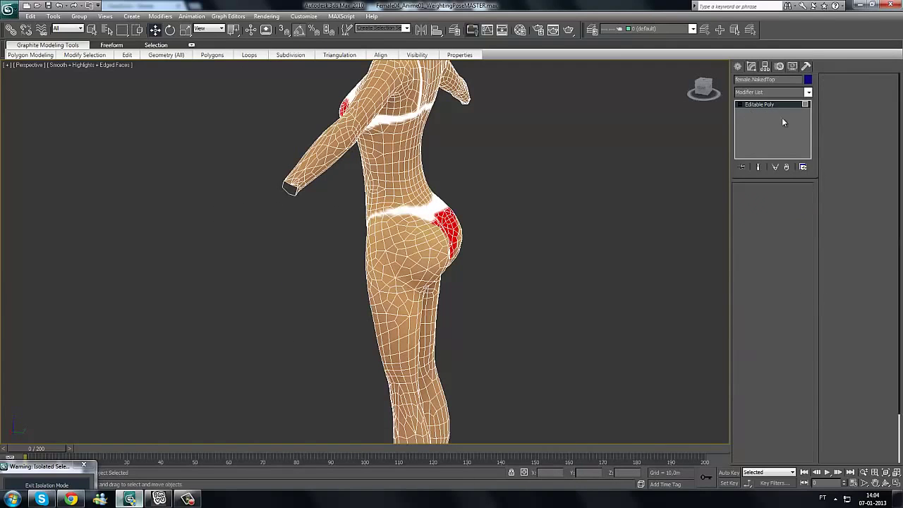
pyautogui.keyDown('alt'); pyautogui.moveTo(590, 230); pyautogui.dragTo(545, 235, button='middle'); pyautogui.keyUp('alt')
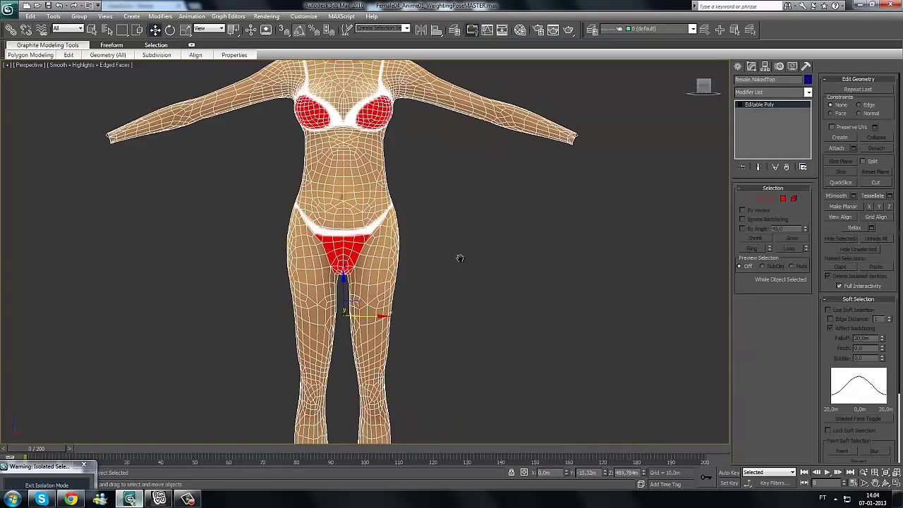
# - Examine the collapsed body's hips and overall proportions from several angles
pyautogui.scroll(-3, 522, 225)
pyautogui.moveTo(460, 259)
pyautogui.mouseDown(button='middle')
pyautogui.moveTo(460, 269)
pyautogui.moveTo(410, 257)
pyautogui.moveTo(490, 253)
pyautogui.moveTo(467, 257)
pyautogui.mouseUp(button='middle')
pyautogui.scroll(3, 493, 247)
pyautogui.scroll(-2, 489, 252)
pyautogui.scroll(1, 467, 258)
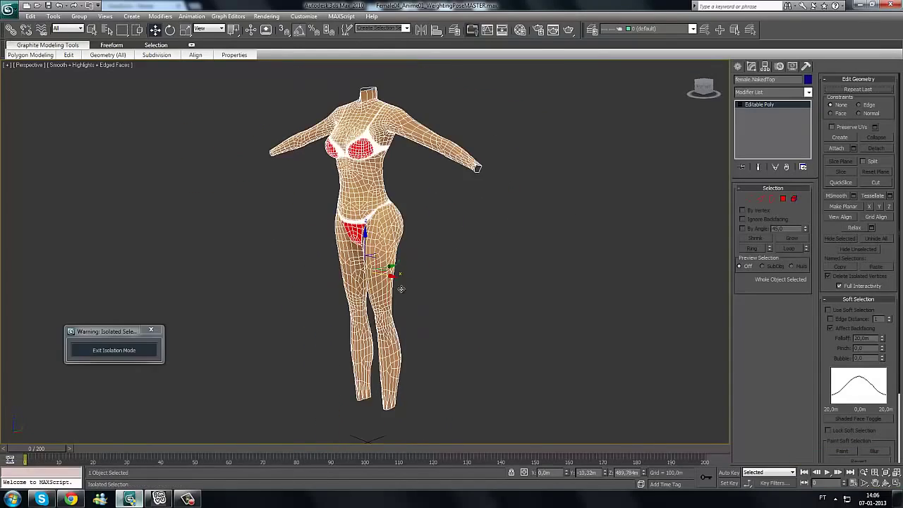
pyautogui.keyDown('alt'); pyautogui.moveTo(395, 290); pyautogui.dragTo(443, 258, button='middle'); pyautogui.keyUp('alt')
pyautogui.scroll(3, 442, 307)
pyautogui.scroll(-4, 427, 284)
pyautogui.scroll(4, 446, 233)
pyautogui.keyDown('alt'); pyautogui.moveTo(443, 258); pyautogui.dragTo(246, 196, button='middle'); pyautogui.keyUp('alt')
pyautogui.keyDown('alt'); pyautogui.moveTo(464, 254); pyautogui.dragTo(330, 248, button='middle'); pyautogui.keyUp('alt')
pyautogui.keyDown('alt'); pyautogui.moveTo(433, 314); pyautogui.dragTo(487, 236, button='middle'); pyautogui.keyUp('alt')
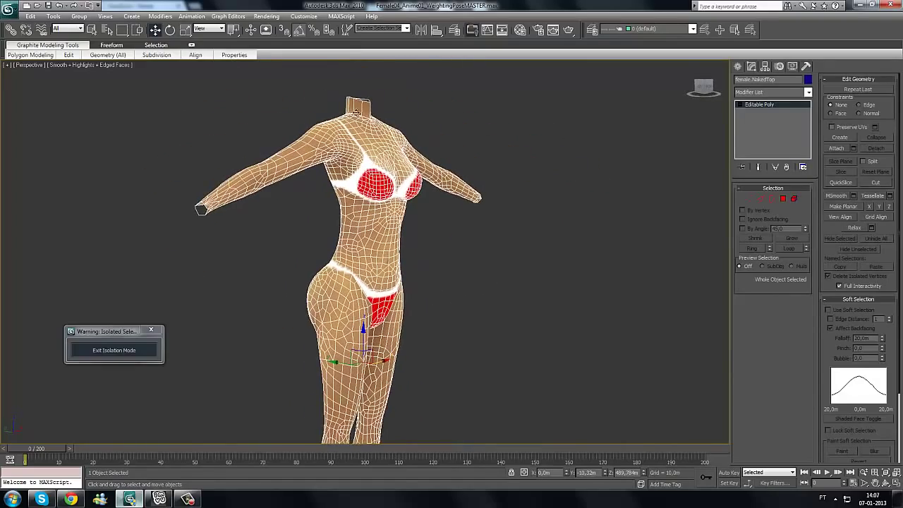
# - Enter polygon editing and select one polygon on the outer side of each red bikini cup
pyautogui.scroll(3, 395, 147)
pyautogui.moveTo(451, 178); pyautogui.dragTo(444, 212, button='middle')
pyautogui.click(785, 200)
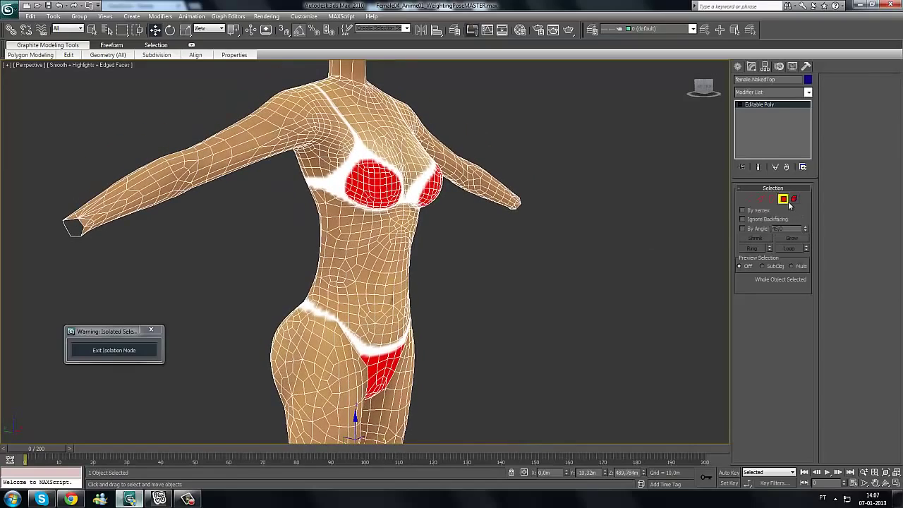
pyautogui.keyDown('alt'); pyautogui.moveTo(581, 176); pyautogui.dragTo(525, 191, button='middle'); pyautogui.keyUp('alt')
pyautogui.scroll(4, 381, 198)
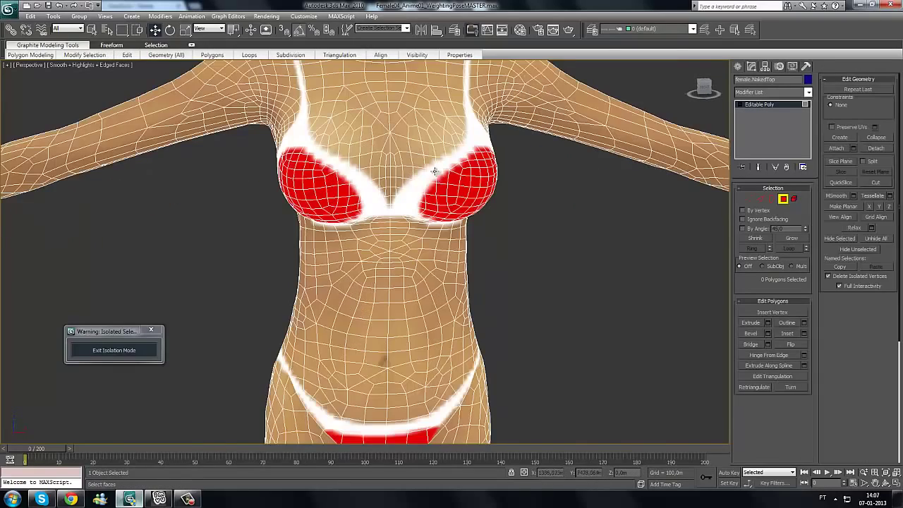
pyautogui.click(297, 189)
pyautogui.keyDown('alt'); pyautogui.moveTo(297, 189); pyautogui.dragTo(273, 206, button='middle'); pyautogui.keyUp('alt')
pyautogui.keyDown('ctrl'); pyautogui.click(442, 177); pyautogui.keyUp('ctrl')
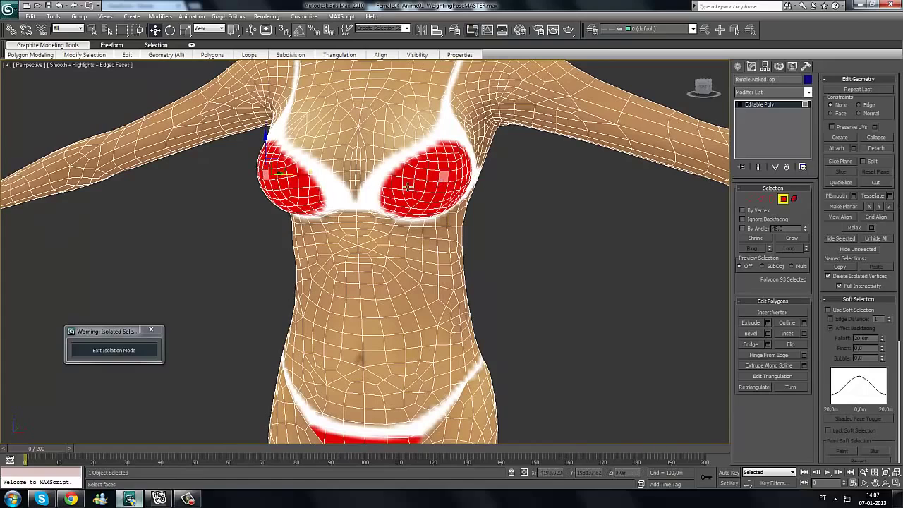
pyautogui.keyDown('alt'); pyautogui.moveTo(408, 187); pyautogui.dragTo(359, 180, button='middle'); pyautogui.keyUp('alt')
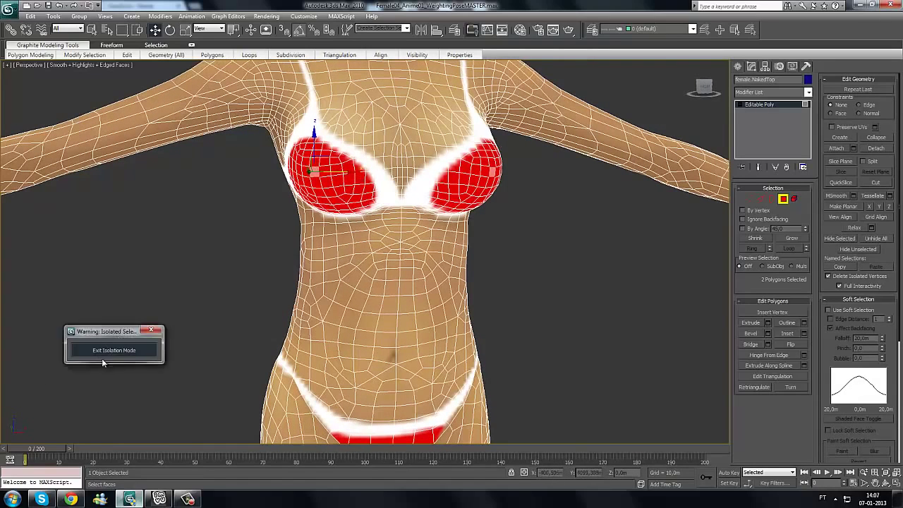
# - Move the isolation mode dialog out of the way and grow the polygon selection over both breasts and the surrounding chest
pyautogui.moveTo(119, 334); pyautogui.dragTo(58, 460)
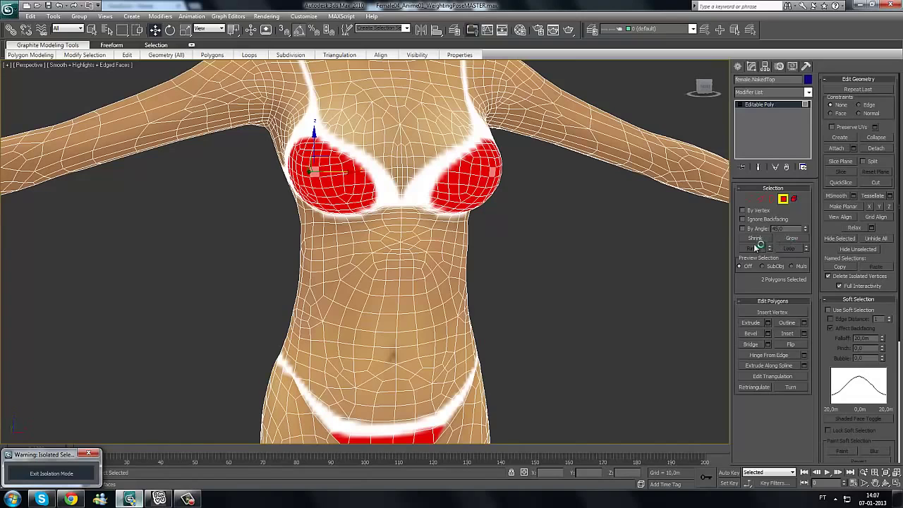
pyautogui.click(794, 238)
pyautogui.click(795, 238)
pyautogui.click(795, 238)
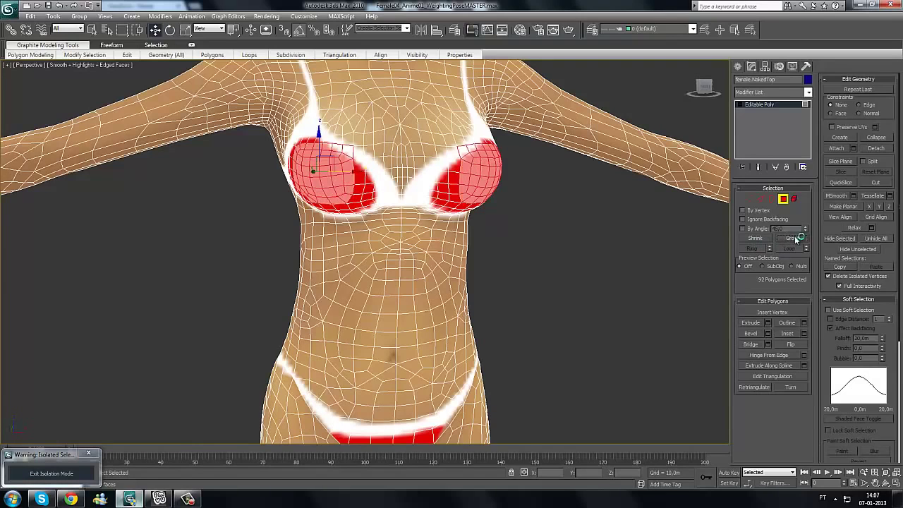
pyautogui.click(797, 239)
pyautogui.click(797, 239)
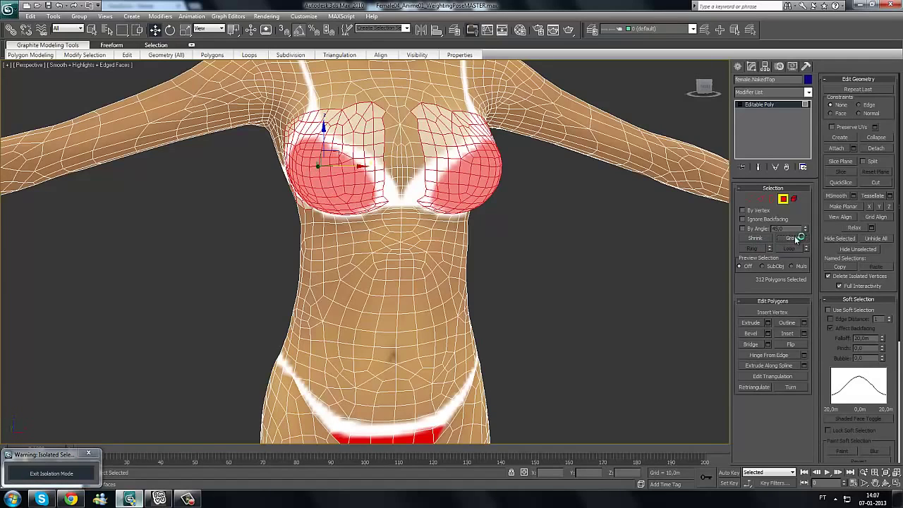
pyautogui.click(796, 239)
# - Deselect the outlying rib polygons below and behind the character's right breast
pyautogui.keyDown('alt'); pyautogui.moveTo(443, 285); pyautogui.dragTo(367, 253, button='middle'); pyautogui.keyUp('alt')
pyautogui.keyDown('alt'); pyautogui.click(354, 223); pyautogui.keyUp('alt')
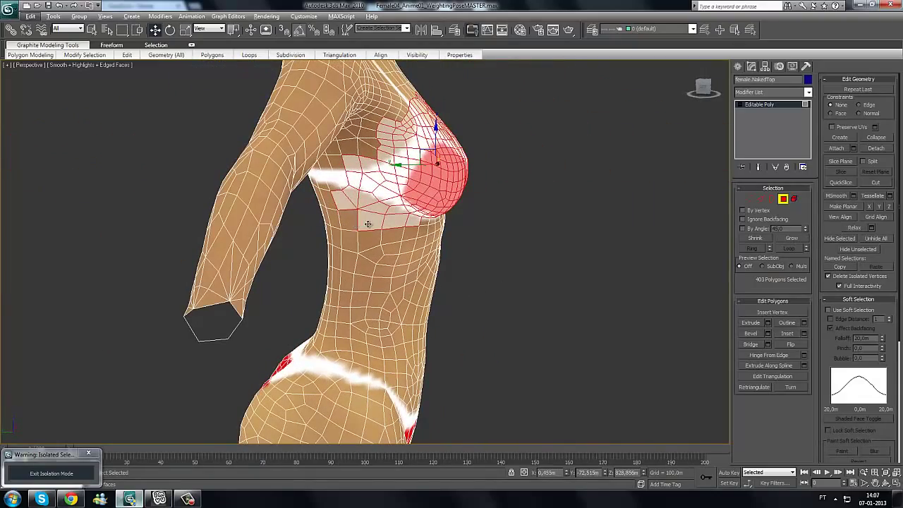
pyautogui.keyDown('alt'); pyautogui.click(369, 222); pyautogui.keyUp('alt')
pyautogui.keyDown('alt'); pyautogui.click(369, 208); pyautogui.keyUp('alt')
pyautogui.keyDown('alt'); pyautogui.click(345, 205); pyautogui.keyUp('alt')
pyautogui.keyDown('alt'); pyautogui.click(357, 197); pyautogui.keyUp('alt')
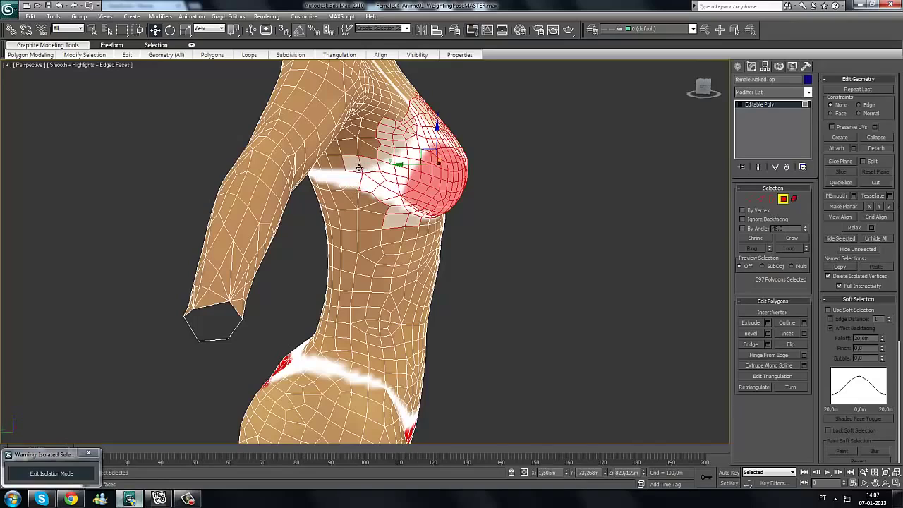
pyautogui.keyDown('alt'); pyautogui.click(352, 167); pyautogui.keyUp('alt')
# - Deselect the excess polygons along the bikini's side strap and directly under the character's right breast
pyautogui.scroll(1, 355, 167)
pyautogui.moveTo(392, 161); pyautogui.dragTo(360, 223, button='middle')
pyautogui.scroll(1, 362, 223)
pyautogui.keyDown('alt'); pyautogui.click(317, 213); pyautogui.keyUp('alt')
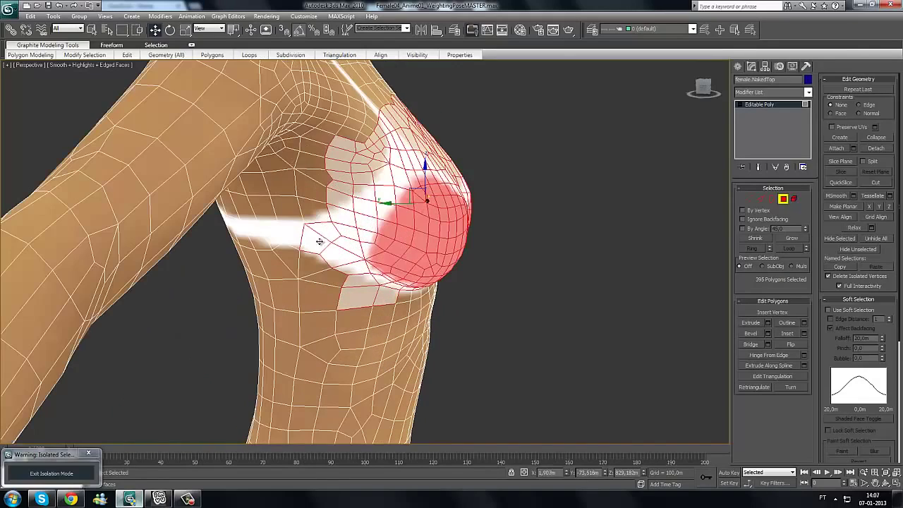
pyautogui.keyDown('alt'); pyautogui.click(320, 242); pyautogui.keyUp('alt')
pyautogui.keyDown('alt'); pyautogui.click(360, 281); pyautogui.keyUp('alt')
pyautogui.keyDown('alt'); pyautogui.click(364, 296); pyautogui.keyUp('alt')
pyautogui.keyDown('alt'); pyautogui.click(386, 295); pyautogui.keyUp('alt')
# - Deselect the outlying rib polygons beneath the character's left breast
pyautogui.keyDown('alt'); pyautogui.moveTo(459, 266); pyautogui.dragTo(371, 252, button='middle'); pyautogui.keyUp('alt')
pyautogui.keyDown('alt'); pyautogui.click(424, 261); pyautogui.keyUp('alt')
pyautogui.keyDown('alt'); pyautogui.click(392, 261); pyautogui.keyUp('alt')
pyautogui.keyDown('alt'); pyautogui.click(415, 265); pyautogui.keyUp('alt')
pyautogui.keyDown('alt'); pyautogui.click(451, 266); pyautogui.keyUp('alt')
pyautogui.keyDown('alt'); pyautogui.click(480, 266); pyautogui.keyUp('alt')
pyautogui.keyDown('alt'); pyautogui.click(490, 237); pyautogui.keyUp('alt')
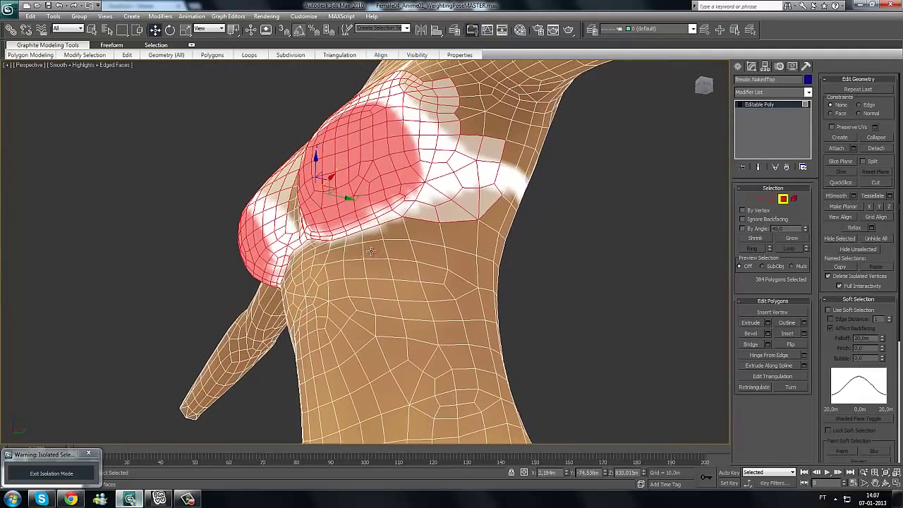
# - Deselect the polygons along the bikini's side strap beside the character's left breast
pyautogui.moveTo(456, 241); pyautogui.dragTo(418, 284, button='middle')
pyautogui.keyDown('alt'); pyautogui.click(418, 283); pyautogui.keyUp('alt')
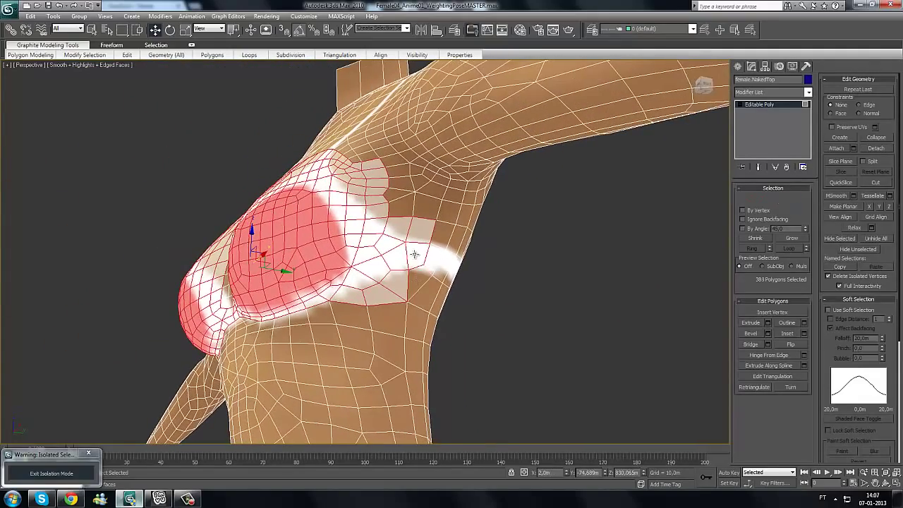
pyautogui.keyDown('alt'); pyautogui.click(417, 256); pyautogui.keyUp('alt')
pyautogui.keyDown('alt'); pyautogui.click(420, 231); pyautogui.keyUp('alt')
pyautogui.keyDown('alt'); pyautogui.click(398, 228); pyautogui.keyUp('alt')
pyautogui.keyDown('alt'); pyautogui.click(393, 242); pyautogui.keyUp('alt')
pyautogui.keyDown('alt'); pyautogui.click(400, 257); pyautogui.keyUp('alt')
pyautogui.keyDown('alt'); pyautogui.click(397, 279); pyautogui.keyUp('alt')
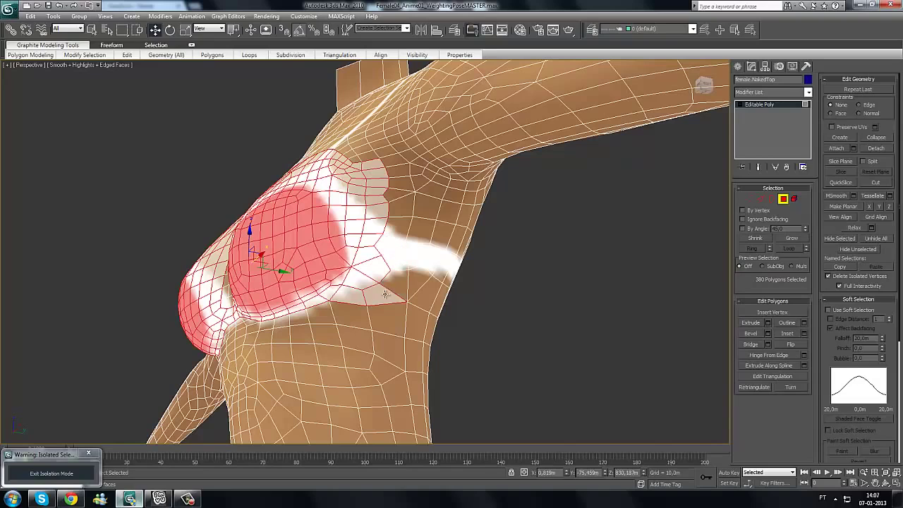
# - Deselect the excess polygons beneath the outer edge of the character's left breast
pyautogui.keyDown('alt'); pyautogui.click(386, 295); pyautogui.keyUp('alt')
pyautogui.keyDown('alt'); pyautogui.click(353, 298); pyautogui.keyUp('alt')
pyautogui.keyDown('alt'); pyautogui.click(360, 284); pyautogui.keyUp('alt')
pyautogui.keyDown('alt'); pyautogui.click(371, 275); pyautogui.keyUp('alt')
pyautogui.keyDown('alt'); pyautogui.moveTo(363, 291); pyautogui.dragTo(357, 304, button='middle'); pyautogui.keyUp('alt')
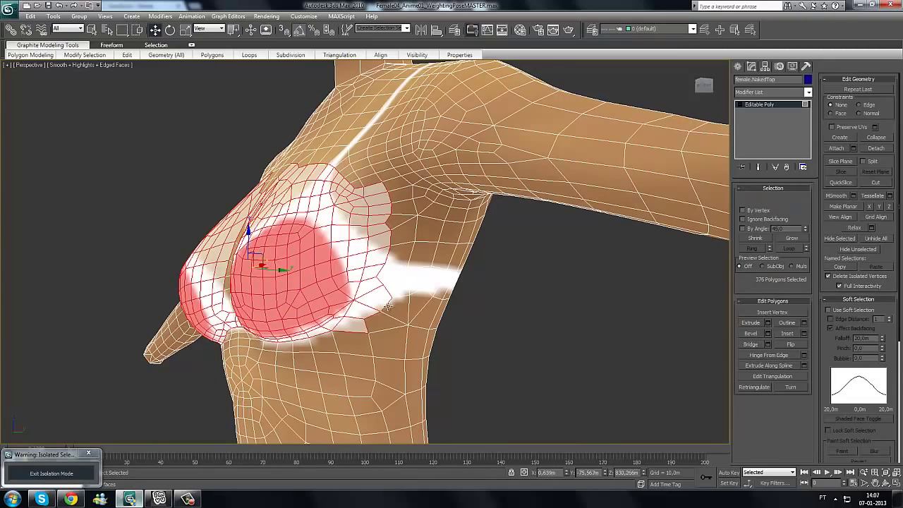
# - Add the missing polygon beside the character's left breast and deselect the stray ones directly below it
pyautogui.keyDown('alt'); pyautogui.moveTo(370, 301); pyautogui.dragTo(396, 295, button='middle'); pyautogui.keyUp('alt')
pyautogui.keyDown('ctrl'); pyautogui.click(400, 297); pyautogui.keyUp('ctrl')
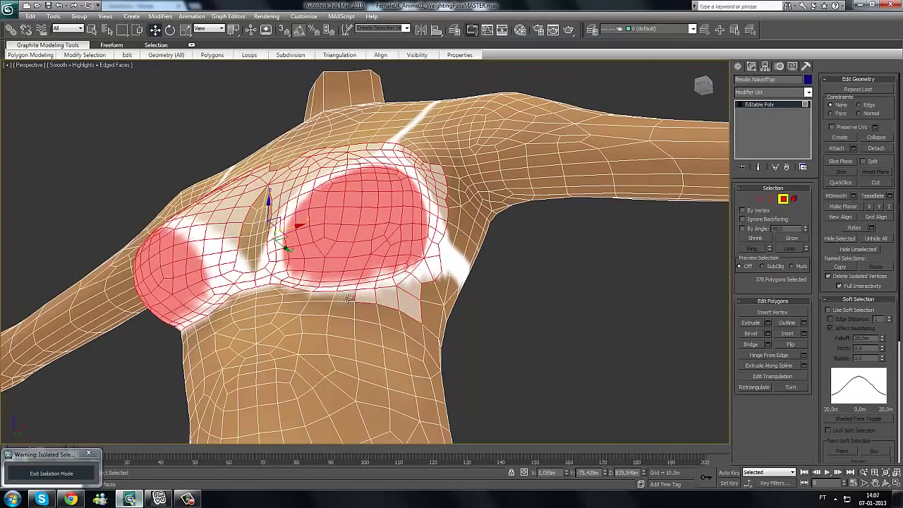
pyautogui.keyDown('alt'); pyautogui.click(351, 299); pyautogui.keyUp('alt')
pyautogui.keyDown('alt'); pyautogui.click(388, 298); pyautogui.keyUp('alt')
pyautogui.keyDown('alt'); pyautogui.click(407, 302); pyautogui.keyUp('alt')
pyautogui.keyDown('alt'); pyautogui.moveTo(253, 298); pyautogui.dragTo(300, 373, button='middle'); pyautogui.keyUp('alt')
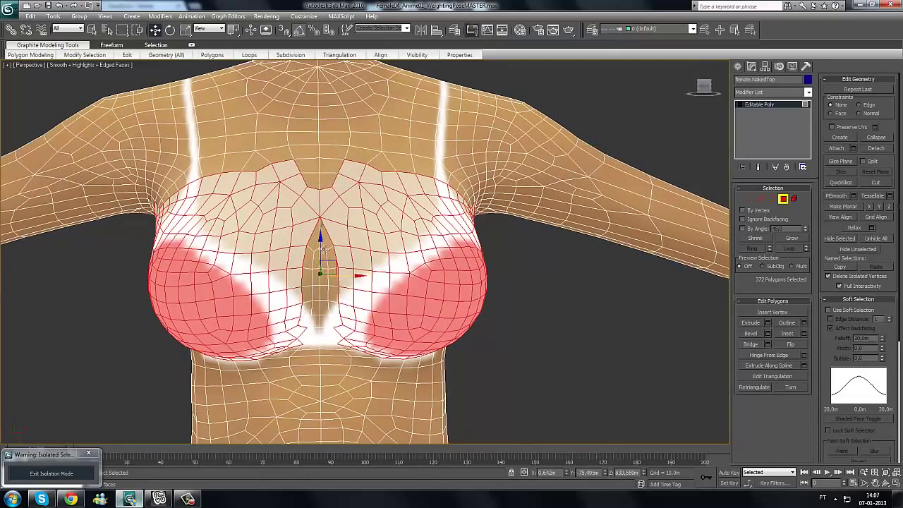
# - Add the missing polygons at the inner lower edges of both breasts, next to the cleavage, to the selection
pyautogui.keyDown('alt'); pyautogui.moveTo(324, 249); pyautogui.dragTo(291, 316, button='middle'); pyautogui.keyUp('alt')
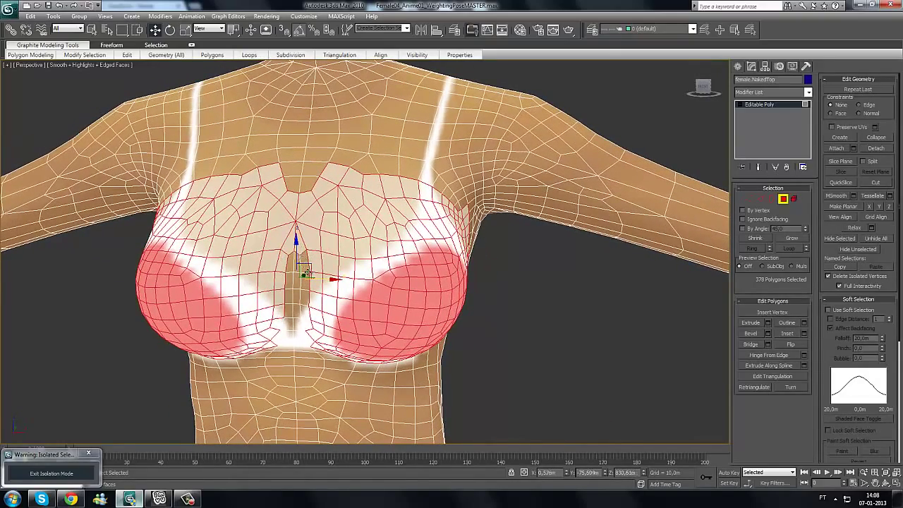
pyautogui.keyDown('alt'); pyautogui.moveTo(338, 235); pyautogui.dragTo(335, 253, button='middle'); pyautogui.keyUp('alt')
pyautogui.keyDown('ctrl'); pyautogui.click(335, 253); pyautogui.keyUp('ctrl')
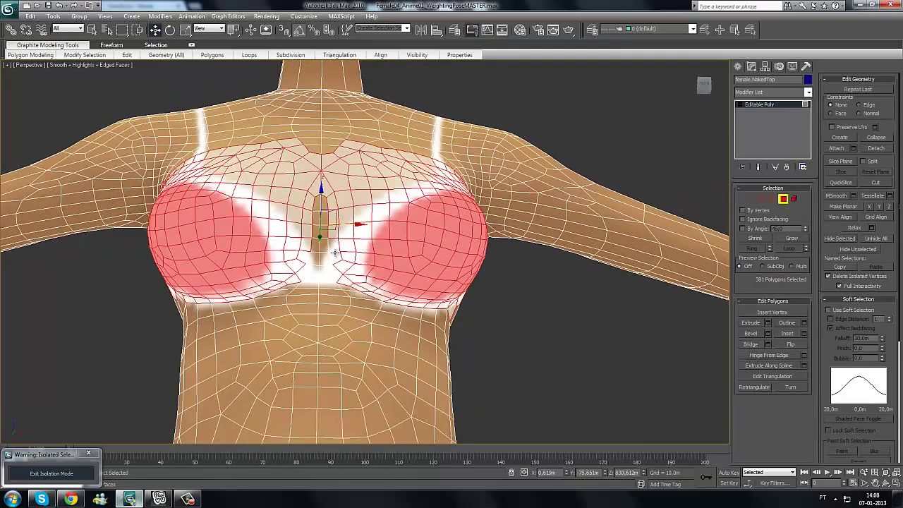
pyautogui.keyDown('ctrl'); pyautogui.click(344, 307); pyautogui.keyUp('ctrl')
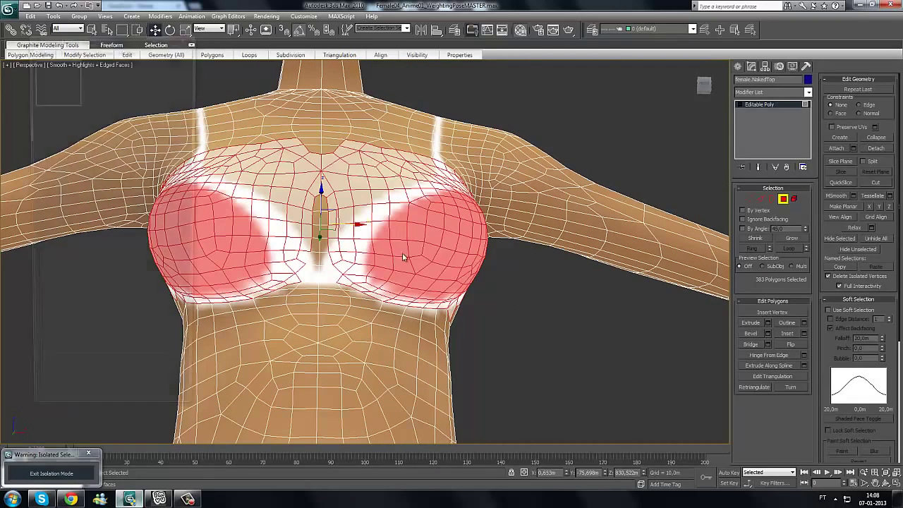
# - Assign the plain grey 08 - Default material to the selected polygons and to the whole female.NakedTop mesh
pyautogui.press('m')
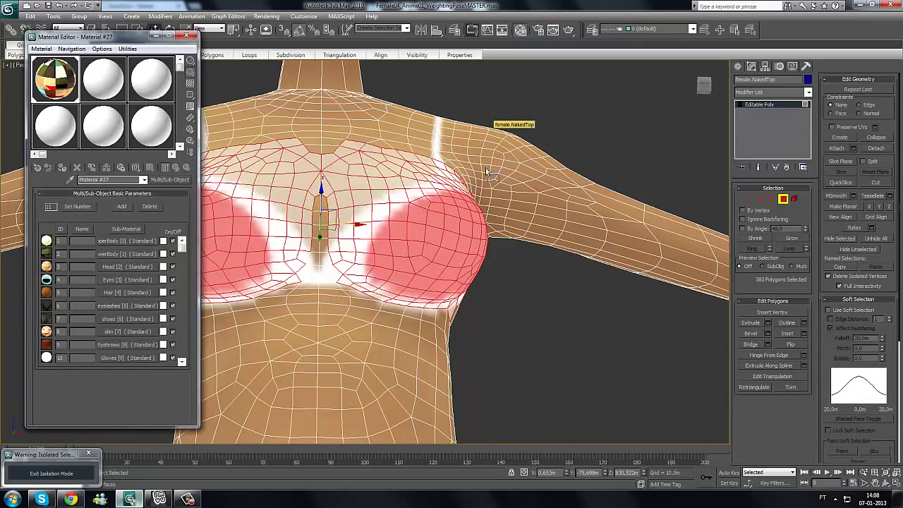
pyautogui.click(117, 125)
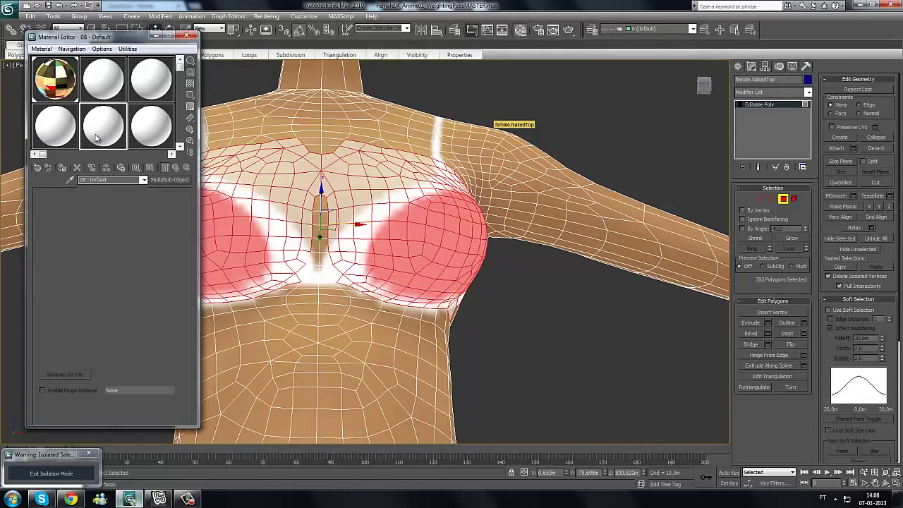
pyautogui.moveTo(107, 129); pyautogui.dragTo(588, 202)
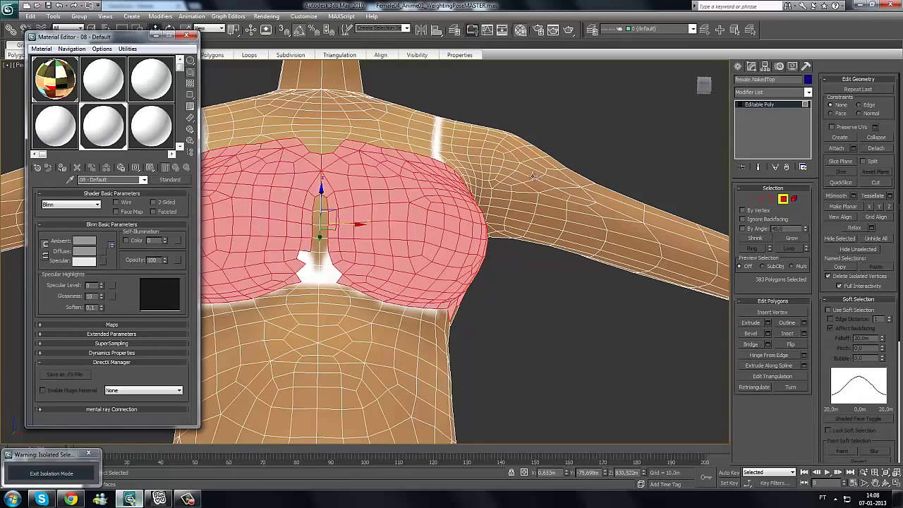
pyautogui.click(769, 105)
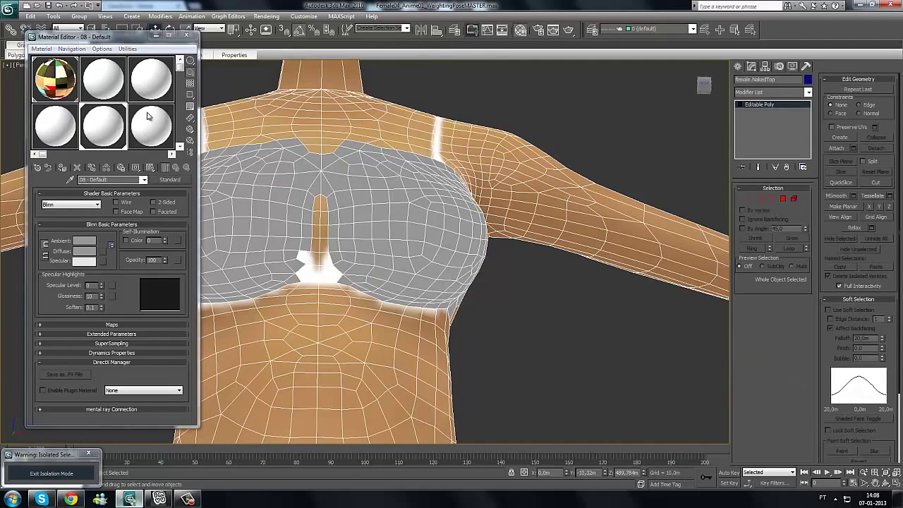
pyautogui.moveTo(109, 125); pyautogui.dragTo(506, 185)
pyautogui.moveTo(434, 211)
pyautogui.keyDown('alt'); pyautogui.mouseDown(button='middle')
pyautogui.moveTo(466, 186)
pyautogui.moveTo(448, 211)
pyautogui.mouseUp(button='middle'); pyautogui.keyUp('alt')
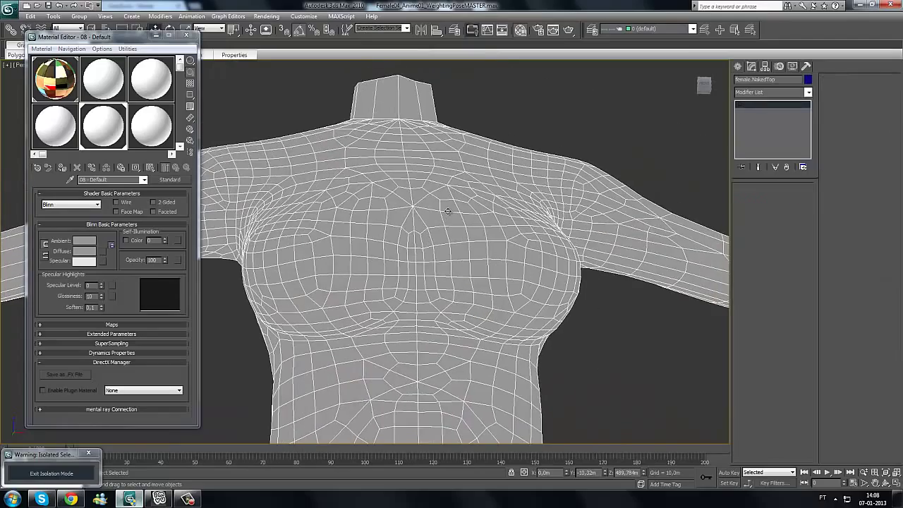
# - Return to the polygon selection and add the row of polygons above the character's right breast
pyautogui.click(784, 200)
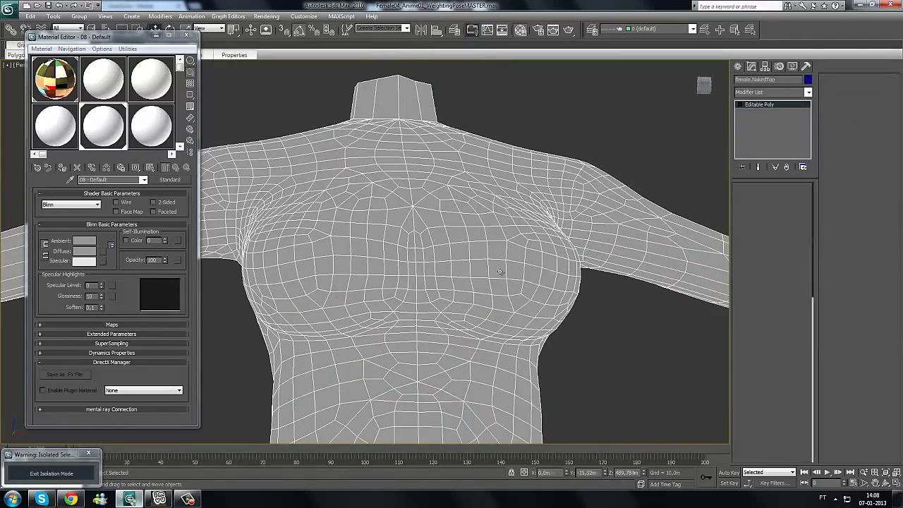
pyautogui.press('4')
pyautogui.keyDown('alt'); pyautogui.moveTo(452, 242); pyautogui.dragTo(379, 260, button='middle'); pyautogui.keyUp('alt')
pyautogui.scroll(2, 382, 251)
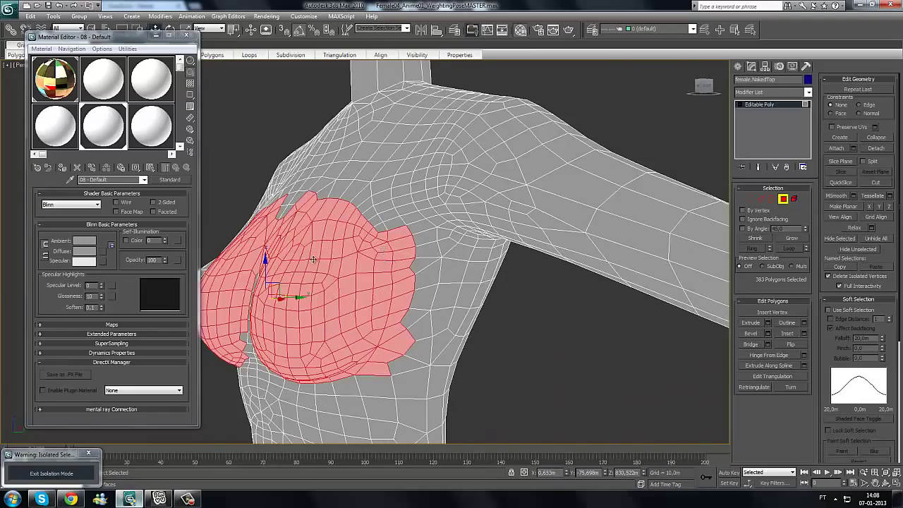
pyautogui.keyDown('alt'); pyautogui.moveTo(313, 259); pyautogui.dragTo(321, 213, button='middle'); pyautogui.keyUp('alt')
pyautogui.scroll(2, 316, 222)
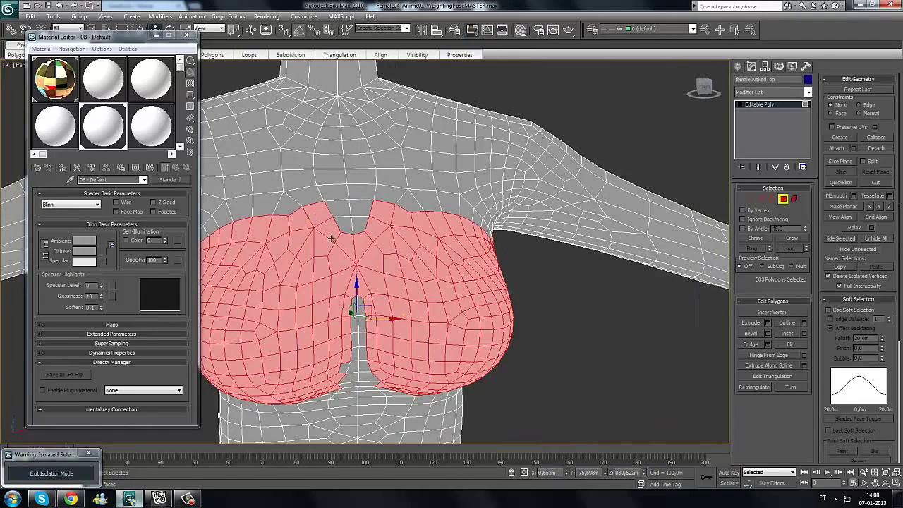
pyautogui.keyDown('alt'); pyautogui.moveTo(407, 221); pyautogui.dragTo(311, 257, button='middle'); pyautogui.keyUp('alt')
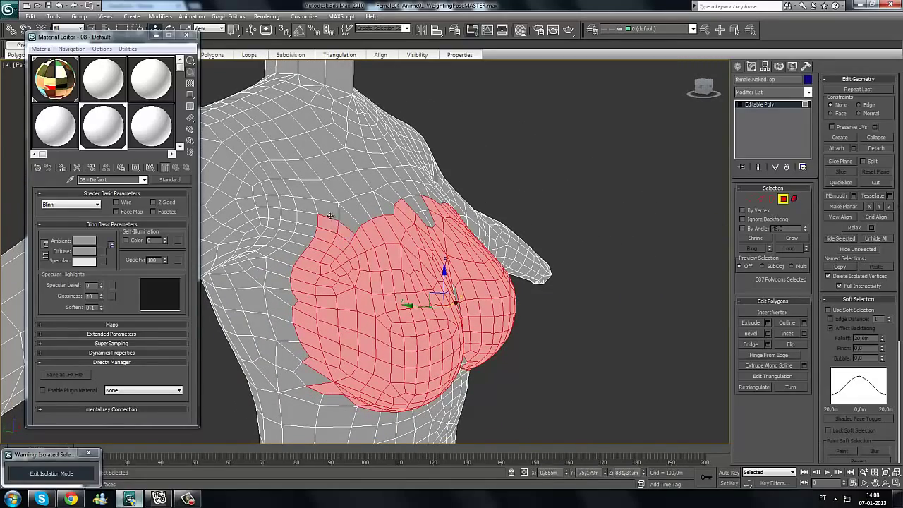
pyautogui.keyDown('alt'); pyautogui.moveTo(413, 255); pyautogui.dragTo(317, 236, button='middle'); pyautogui.keyUp('alt')
pyautogui.keyDown('ctrl'); pyautogui.click(274, 207); pyautogui.keyUp('ctrl')
pyautogui.keyDown('ctrl'); pyautogui.click(298, 203); pyautogui.keyUp('ctrl')
pyautogui.keyDown('ctrl'); pyautogui.click(322, 206); pyautogui.keyUp('ctrl')
pyautogui.keyDown('ctrl'); pyautogui.click(299, 199); pyautogui.keyUp('ctrl')
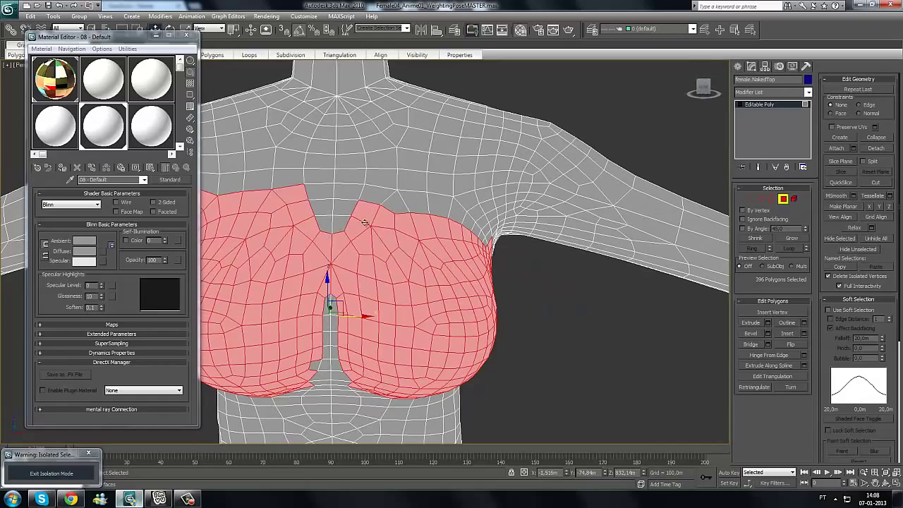
# - Extend the selection with the row of polygons above the character's left breast, out towards the armpit
pyautogui.keyDown('ctrl'); pyautogui.click(372, 196); pyautogui.keyUp('ctrl')
pyautogui.keyDown('ctrl'); pyautogui.click(398, 203); pyautogui.keyUp('ctrl')
pyautogui.keyDown('ctrl'); pyautogui.click(418, 203); pyautogui.keyUp('ctrl')
pyautogui.keyDown('ctrl'); pyautogui.click(440, 208); pyautogui.keyUp('ctrl')
pyautogui.keyDown('alt'); pyautogui.moveTo(432, 239); pyautogui.dragTo(410, 242, button='middle'); pyautogui.keyUp('alt')
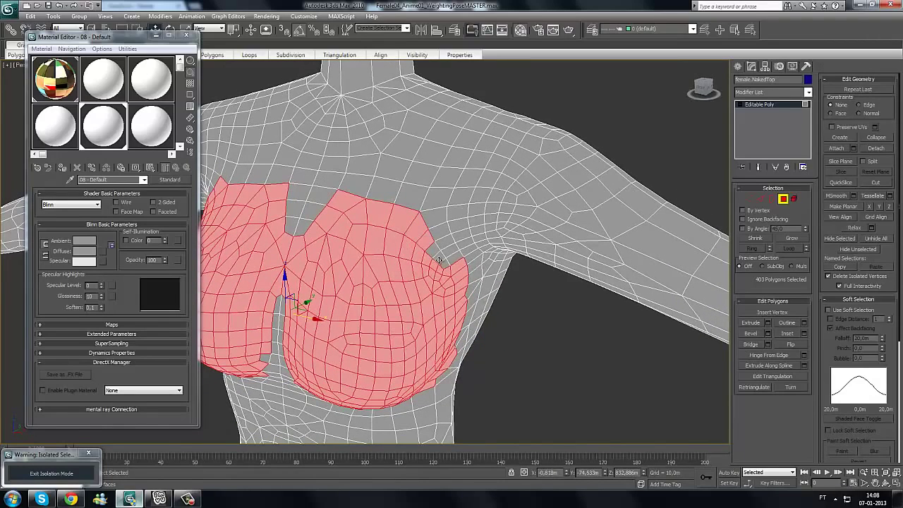
pyautogui.keyDown('alt'); pyautogui.moveTo(450, 271); pyautogui.dragTo(407, 258, button='middle'); pyautogui.keyUp('alt')
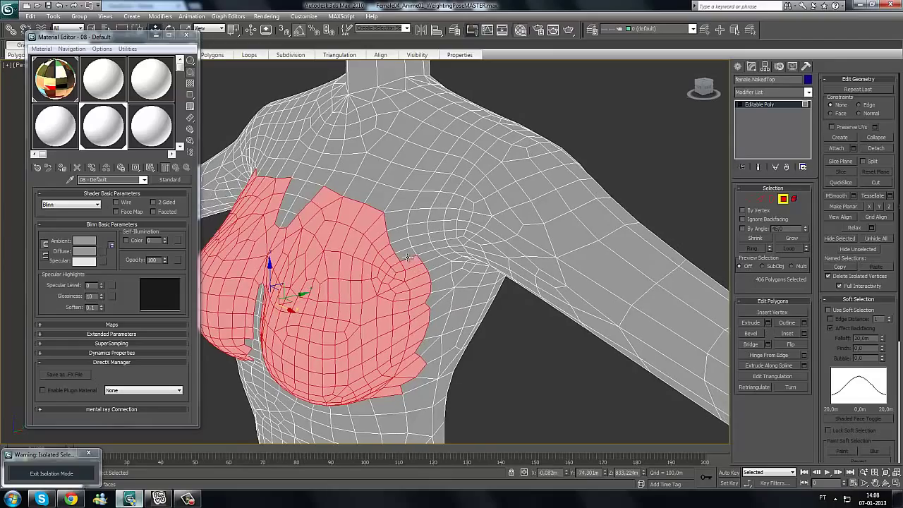
pyautogui.keyDown('ctrl'); pyautogui.click(397, 220); pyautogui.keyUp('ctrl')
# - Add the missing polygons along the outer edge of the character's right breast to even out the selection
pyautogui.keyDown('alt'); pyautogui.moveTo(277, 236); pyautogui.dragTo(370, 218, button='middle'); pyautogui.keyUp('alt')
pyautogui.keyDown('ctrl'); pyautogui.click(359, 310); pyautogui.keyUp('ctrl')
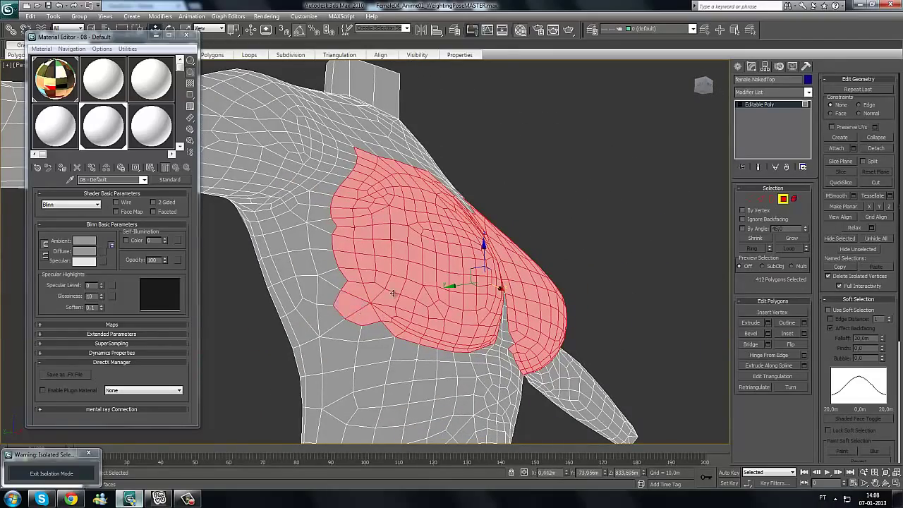
pyautogui.keyDown('alt'); pyautogui.moveTo(358, 310); pyautogui.dragTo(342, 298, button='middle'); pyautogui.keyUp('alt')
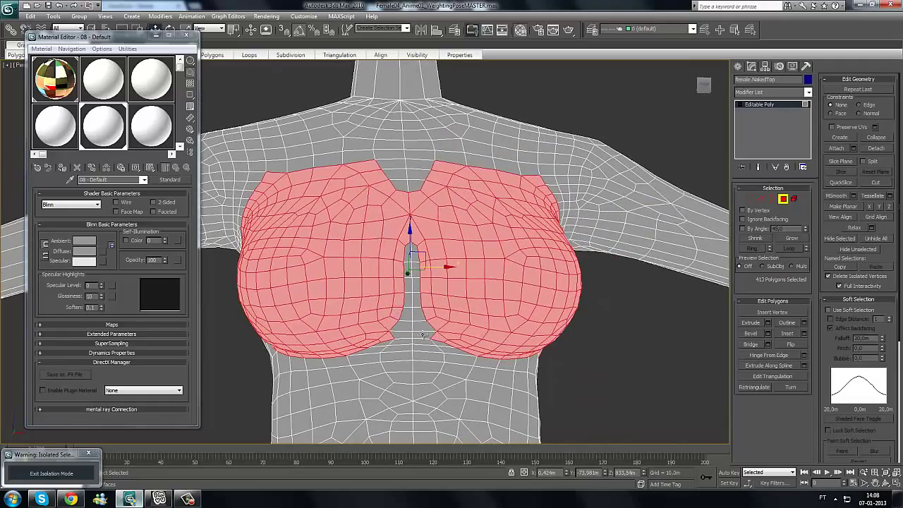
pyautogui.moveTo(415, 316)
pyautogui.keyDown('alt'); pyautogui.mouseDown(button='middle')
pyautogui.moveTo(416, 281)
pyautogui.moveTo(418, 323)
pyautogui.mouseUp(button='middle'); pyautogui.keyUp('alt')
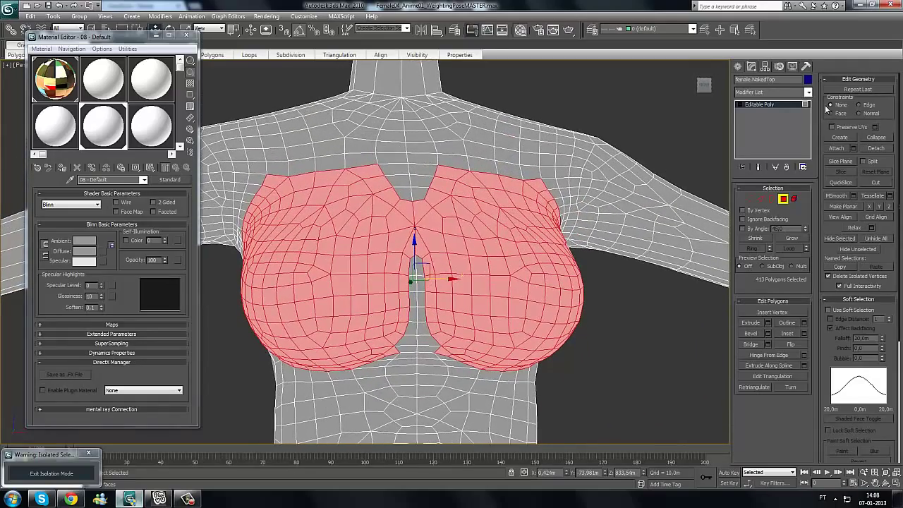
# - Apply an FFD 4x4x4 modifier to the selected breast polygons and enter its Control Points level
pyautogui.click(809, 93)
pyautogui.scroll(-3, 810, 252)
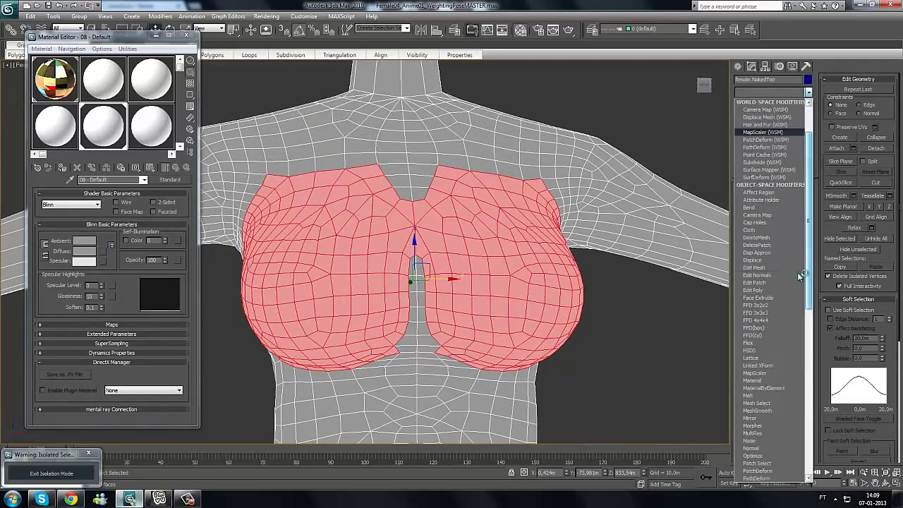
pyautogui.click(766, 321)
pyautogui.keyDown('alt'); pyautogui.moveTo(422, 217); pyautogui.dragTo(367, 211, button='middle'); pyautogui.keyUp('alt')
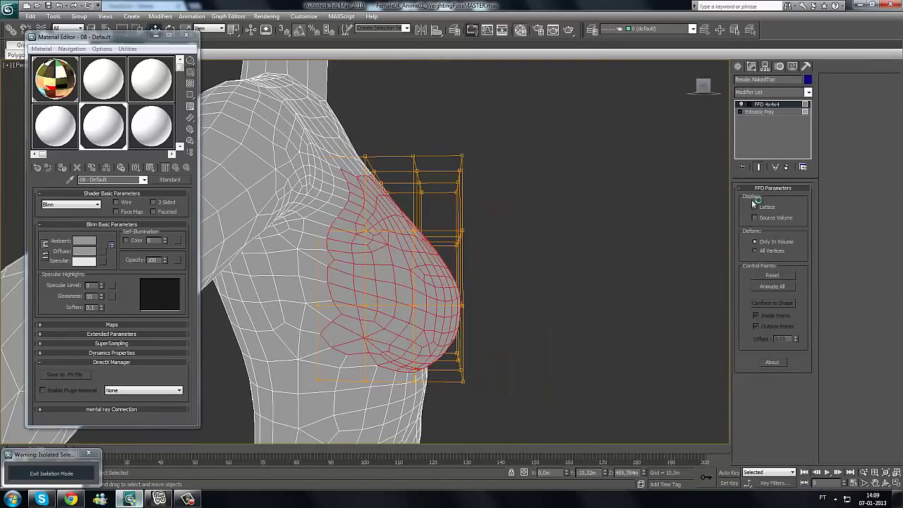
pyautogui.click(754, 104)
pyautogui.click(766, 116)
# - Select all front control points of the lattice and pull them forward to enlarge the breasts
pyautogui.moveTo(487, 126)
pyautogui.mouseDown()
pyautogui.moveTo(488, 187)
pyautogui.moveTo(456, 399)
pyautogui.moveTo(454, 378)
pyautogui.mouseUp()
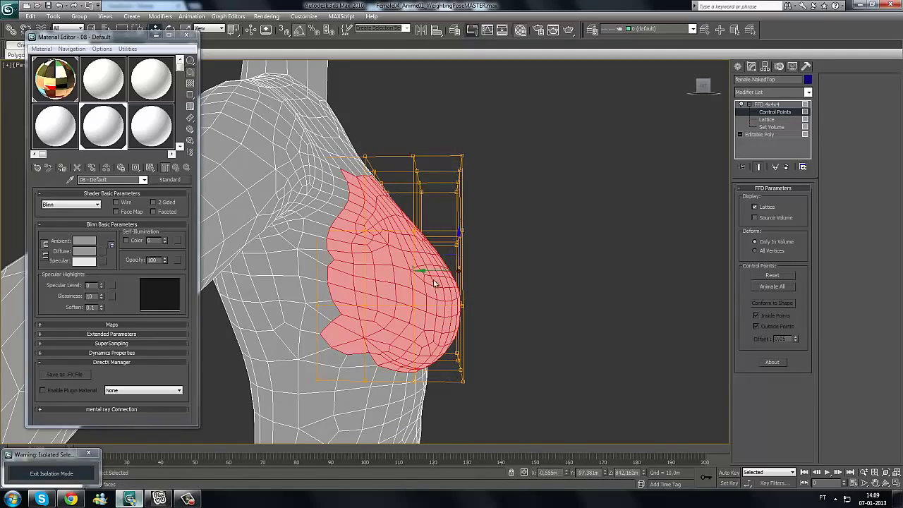
pyautogui.moveTo(421, 271); pyautogui.dragTo(457, 272)
pyautogui.keyDown('alt'); pyautogui.moveTo(538, 276); pyautogui.dragTo(585, 276, button='middle'); pyautogui.keyUp('alt')
# - Raise the second row from the top of the lattice's front control points to round the upper breasts
pyautogui.moveTo(546, 207); pyautogui.dragTo(480, 255)
pyautogui.keyDown('alt'); pyautogui.moveTo(504, 220); pyautogui.dragTo(501, 224, button='middle'); pyautogui.keyUp('alt')
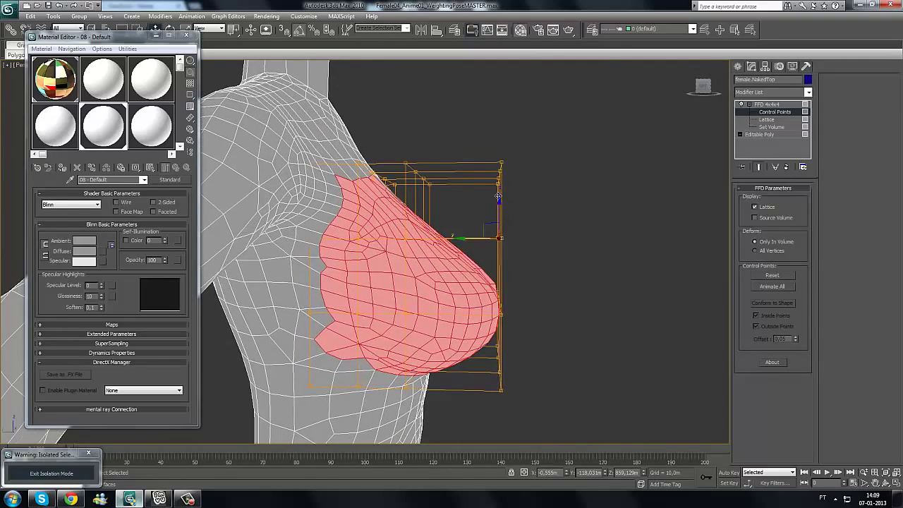
pyautogui.moveTo(501, 214); pyautogui.dragTo(500, 121)
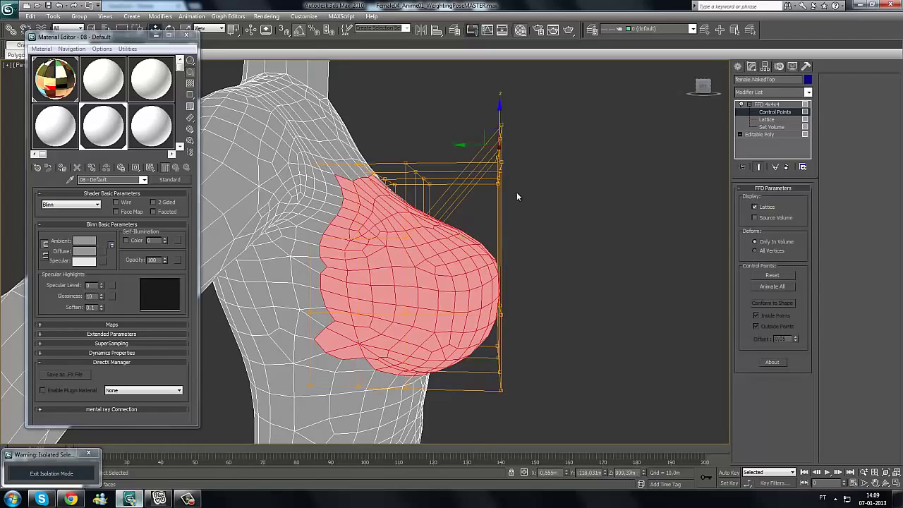
pyautogui.keyDown('alt'); pyautogui.moveTo(516, 197); pyautogui.dragTo(521, 197, button='middle'); pyautogui.keyUp('alt')
# - Lower the top row of the lattice's front control points
pyautogui.moveTo(487, 205); pyautogui.dragTo(487, 206)
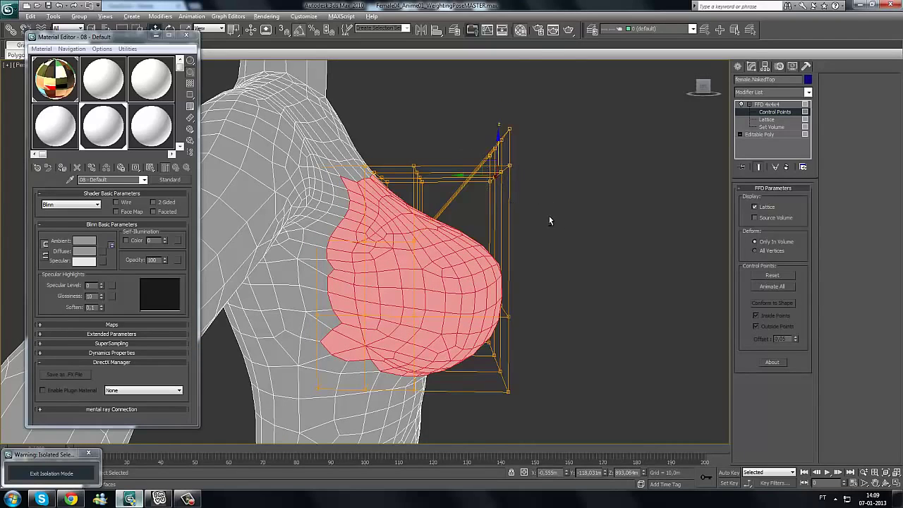
pyautogui.keyDown('alt'); pyautogui.moveTo(549, 215); pyautogui.dragTo(527, 216, button='middle'); pyautogui.keyUp('alt')
pyautogui.moveTo(502, 156); pyautogui.dragTo(507, 205)
# - Select the control point layer just behind the front one and move it forward
pyautogui.keyDown('alt'); pyautogui.moveTo(520, 231); pyautogui.dragTo(568, 237, button='middle'); pyautogui.keyUp('alt')
pyautogui.moveTo(437, 147); pyautogui.dragTo(404, 419)
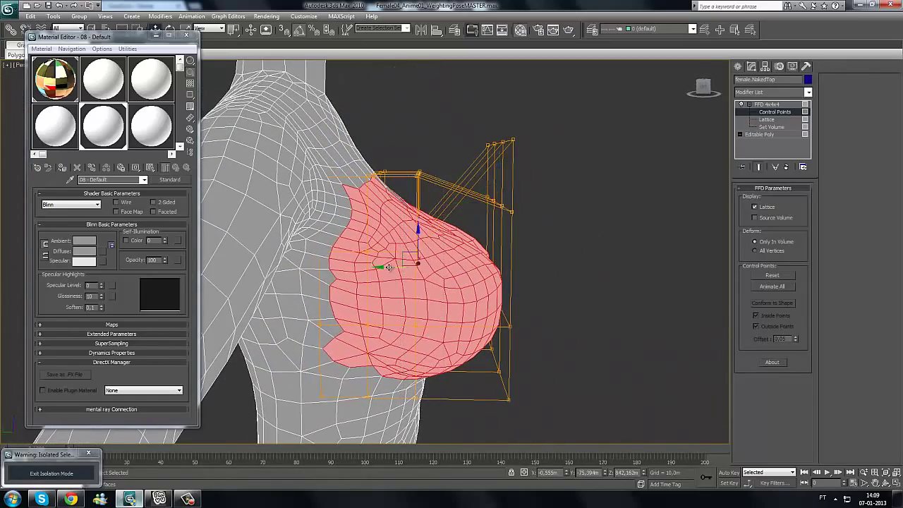
pyautogui.moveTo(389, 267); pyautogui.dragTo(415, 271)
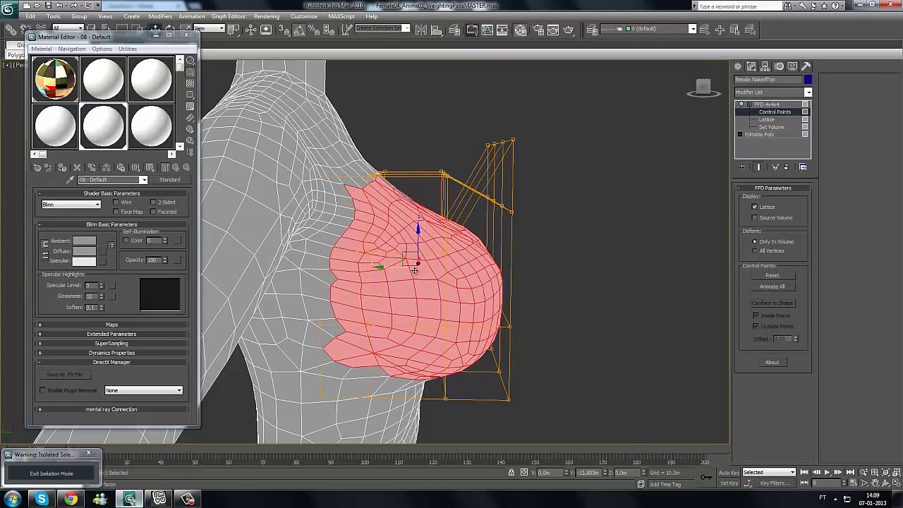
# - Examine the deformed mesh underneath the breasts, along their sides and in the cleavage gap
pyautogui.keyDown('alt'); pyautogui.moveTo(415, 271); pyautogui.dragTo(429, 229, button='middle'); pyautogui.keyUp('alt')
pyautogui.scroll(3, 401, 270)
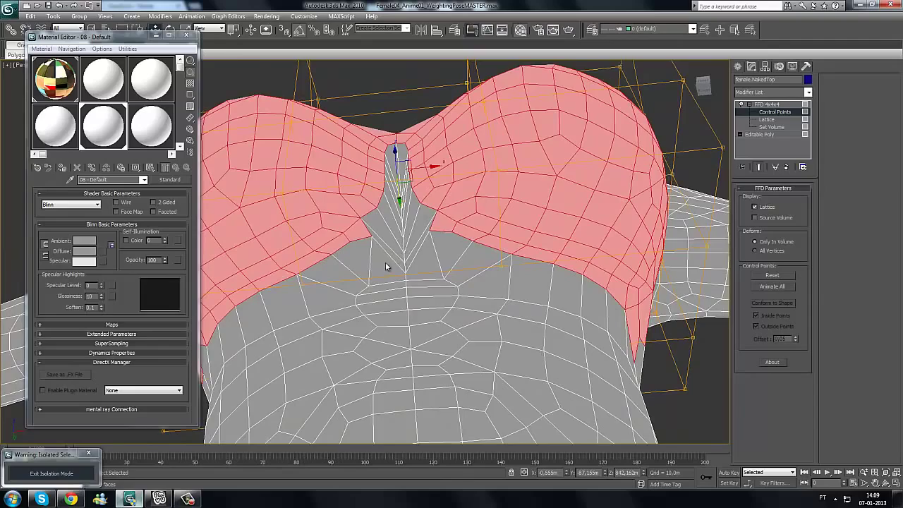
pyautogui.keyDown('alt'); pyautogui.moveTo(385, 267); pyautogui.dragTo(351, 252, button='middle'); pyautogui.keyUp('alt')
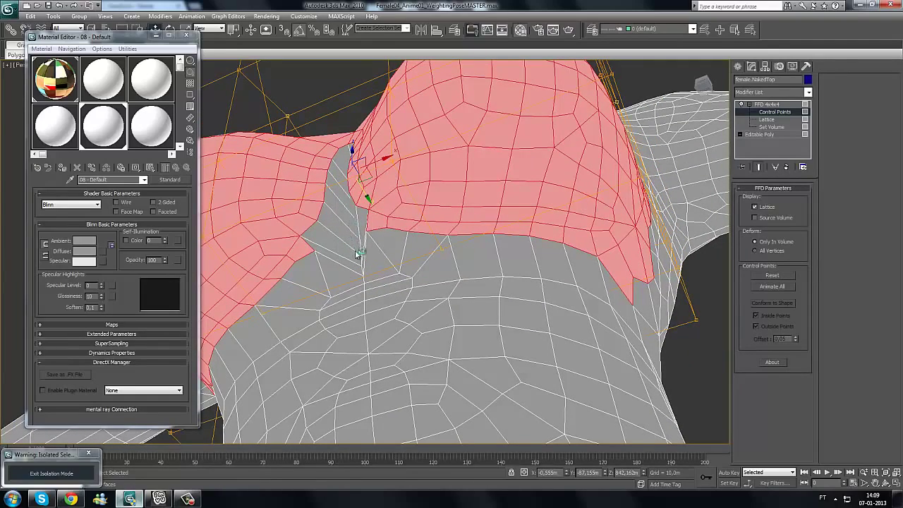
pyautogui.keyDown('alt'); pyautogui.moveTo(351, 172); pyautogui.dragTo(395, 192, button='middle'); pyautogui.keyUp('alt')
pyautogui.scroll(-3, 423, 211)
pyautogui.keyDown('alt'); pyautogui.moveTo(449, 232); pyautogui.dragTo(404, 228, button='middle'); pyautogui.keyUp('alt')
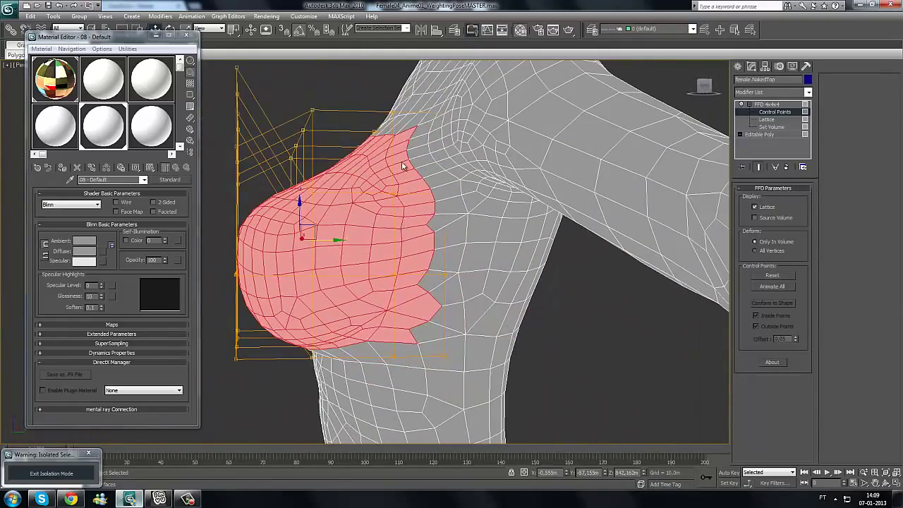
pyautogui.keyDown('alt'); pyautogui.moveTo(399, 294); pyautogui.dragTo(470, 273, button='middle'); pyautogui.keyUp('alt')
pyautogui.scroll(4, 470, 274)
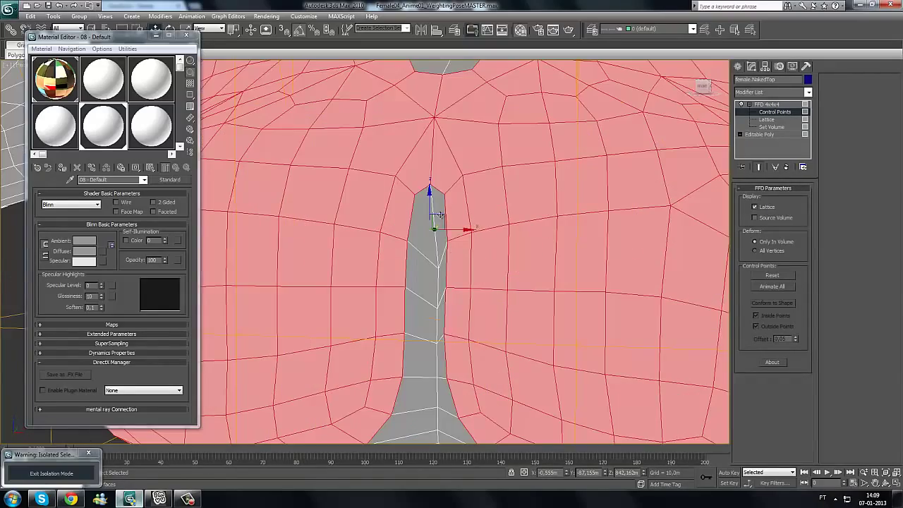
# - Undo the last lattice edits on the breasts and remove the FFD 4x4x4 modifier
pyautogui.keyDown('alt'); pyautogui.moveTo(440, 214); pyautogui.dragTo(466, 256, button='middle'); pyautogui.keyUp('alt')
pyautogui.scroll(-4, 460, 275)
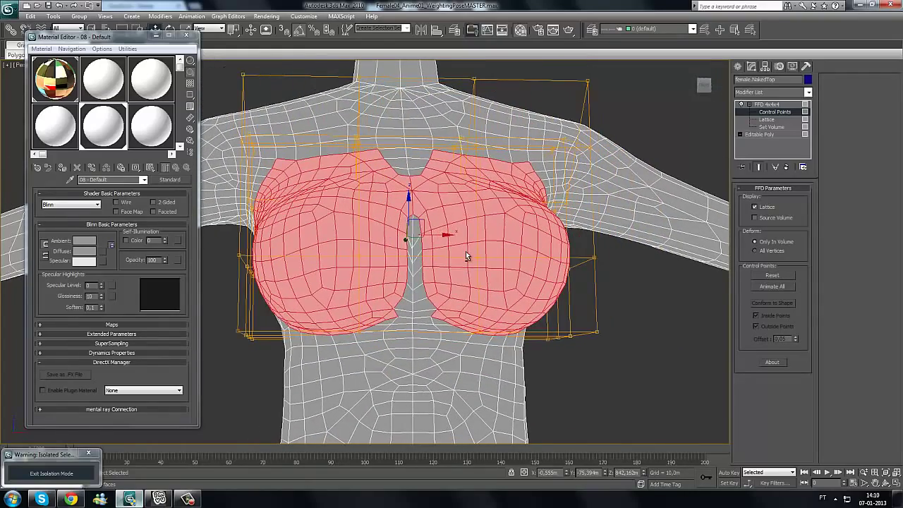
pyautogui.hotkey('ctrl', 'z')
pyautogui.hotkey('ctrl', 'z')
pyautogui.hotkey('ctrl', 'z')
pyautogui.click(787, 167)
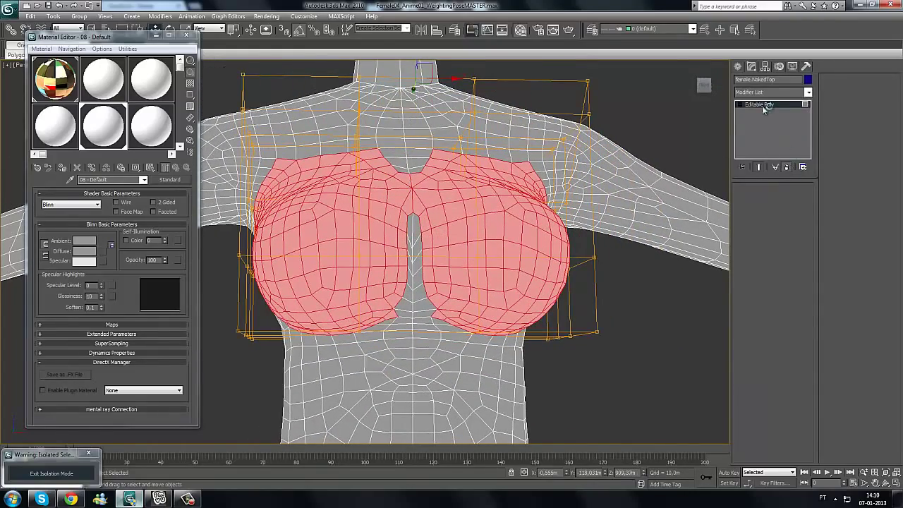
# - Return to the Editable Poly's polygon selection and add the unselected polygons in the cleavage gap between the breasts
pyautogui.click(766, 106)
pyautogui.keyDown('alt'); pyautogui.moveTo(468, 258); pyautogui.dragTo(479, 262, button='middle'); pyautogui.keyUp('alt')
pyautogui.scroll(5, 434, 305)
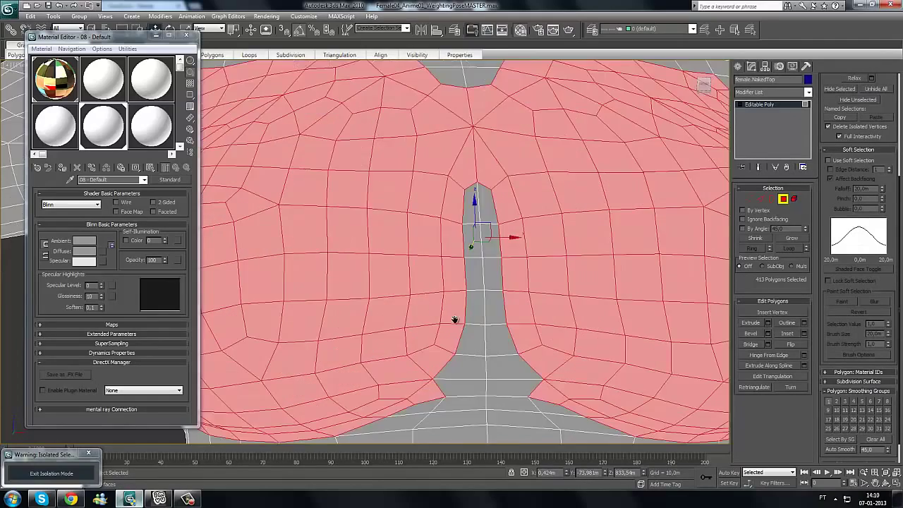
pyautogui.scroll(-3, 423, 307)
pyautogui.keyDown('ctrl'); pyautogui.click(416, 308); pyautogui.keyUp('ctrl')
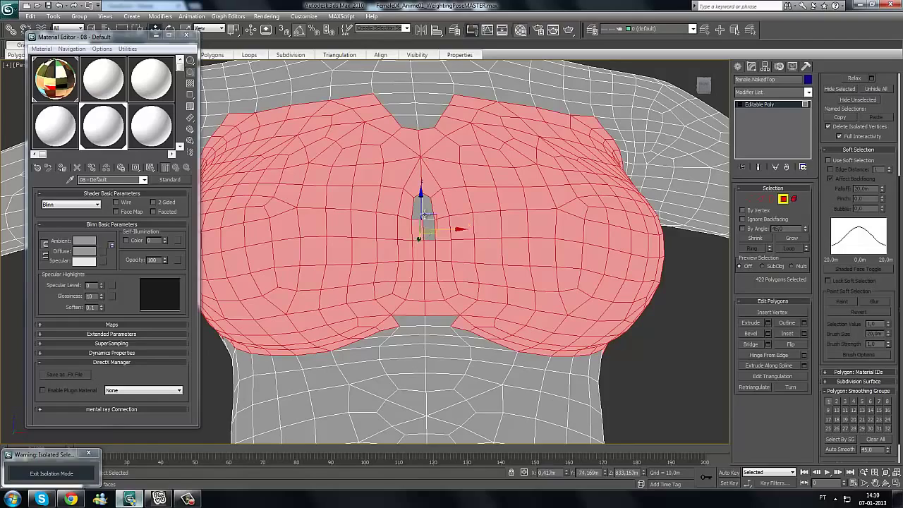
pyautogui.moveTo(398, 281); pyautogui.dragTo(374, 371, button='middle')
pyautogui.keyDown('alt'); pyautogui.moveTo(422, 237); pyautogui.dragTo(508, 191, button='middle'); pyautogui.keyUp('alt')
pyautogui.keyDown('ctrl'); pyautogui.click(389, 213); pyautogui.keyUp('ctrl')
pyautogui.keyDown('ctrl'); pyautogui.click(388, 196); pyautogui.keyUp('ctrl')
pyautogui.keyDown('ctrl'); pyautogui.click(407, 194); pyautogui.keyUp('ctrl')
pyautogui.keyDown('ctrl'); pyautogui.click(407, 179); pyautogui.keyUp('ctrl')
pyautogui.keyDown('ctrl'); pyautogui.click(381, 176); pyautogui.keyUp('ctrl')
# - Extend the polygon selection with the row of polygons along the side and underside of the character's right breast
pyautogui.scroll(-3, 487, 187)
pyautogui.keyDown('alt'); pyautogui.moveTo(399, 309); pyautogui.dragTo(359, 332, button='middle'); pyautogui.keyUp('alt')
pyautogui.keyDown('ctrl'); pyautogui.click(339, 332); pyautogui.keyUp('ctrl')
pyautogui.keyDown('ctrl'); pyautogui.click(367, 338); pyautogui.keyUp('ctrl')
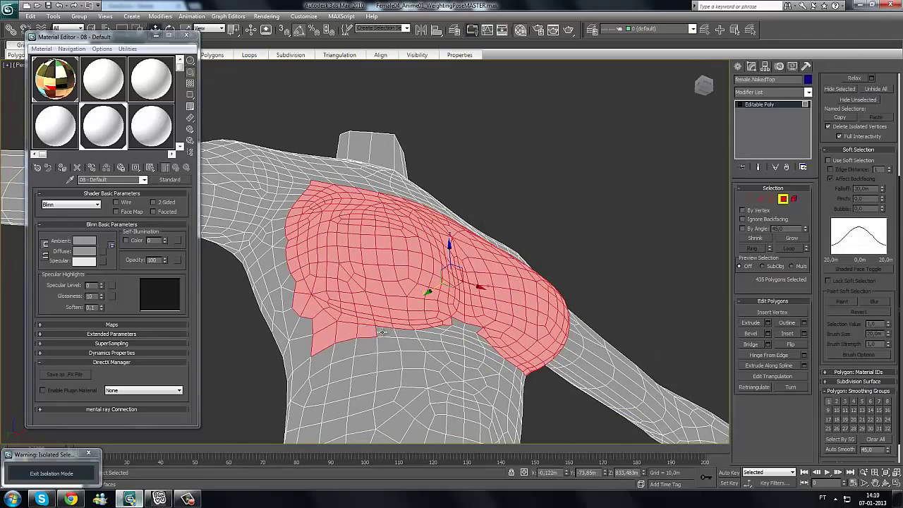
pyautogui.keyDown('alt'); pyautogui.moveTo(463, 342); pyautogui.dragTo(437, 330, button='middle'); pyautogui.keyUp('alt')
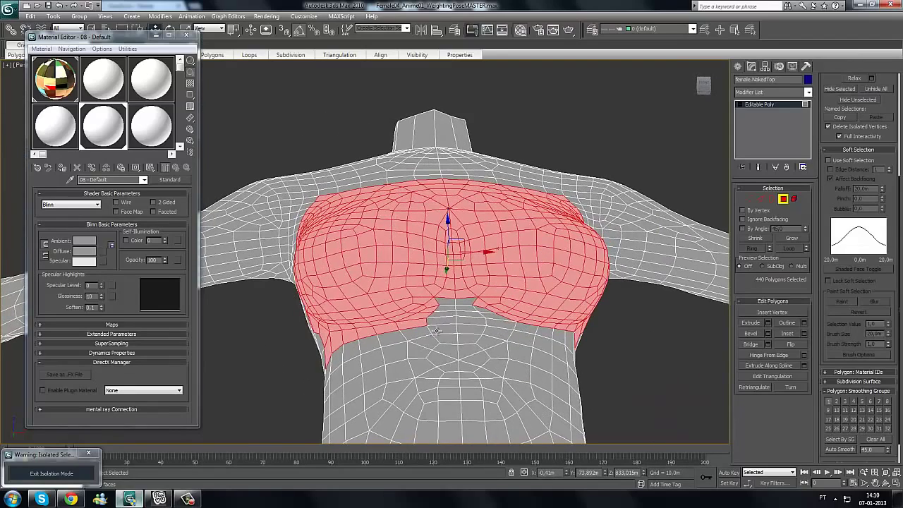
# - Continue the selected polygon row across the middle of the chest and beneath the character's left breast to its outer side
pyautogui.keyDown('ctrl'); pyautogui.click(489, 311); pyautogui.keyUp('ctrl')
pyautogui.keyDown('alt'); pyautogui.moveTo(489, 311); pyautogui.dragTo(449, 320, button='middle'); pyautogui.keyUp('alt')
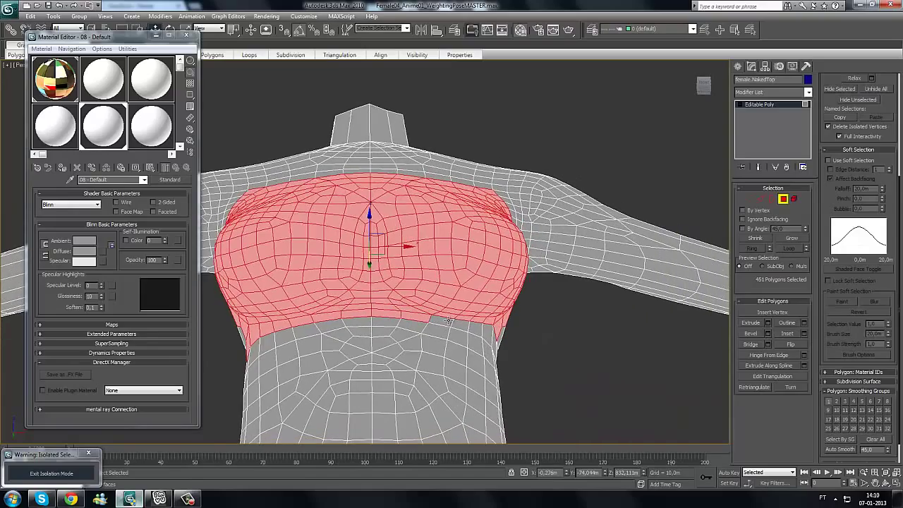
pyautogui.keyDown('ctrl'); pyautogui.click(507, 344); pyautogui.keyUp('ctrl')
pyautogui.keyDown('alt'); pyautogui.moveTo(507, 344); pyautogui.dragTo(450, 326, button='middle'); pyautogui.keyUp('alt')
pyautogui.keyDown('ctrl'); pyautogui.click(457, 316); pyautogui.keyUp('ctrl')
pyautogui.keyDown('ctrl'); pyautogui.click(481, 319); pyautogui.keyUp('ctrl')
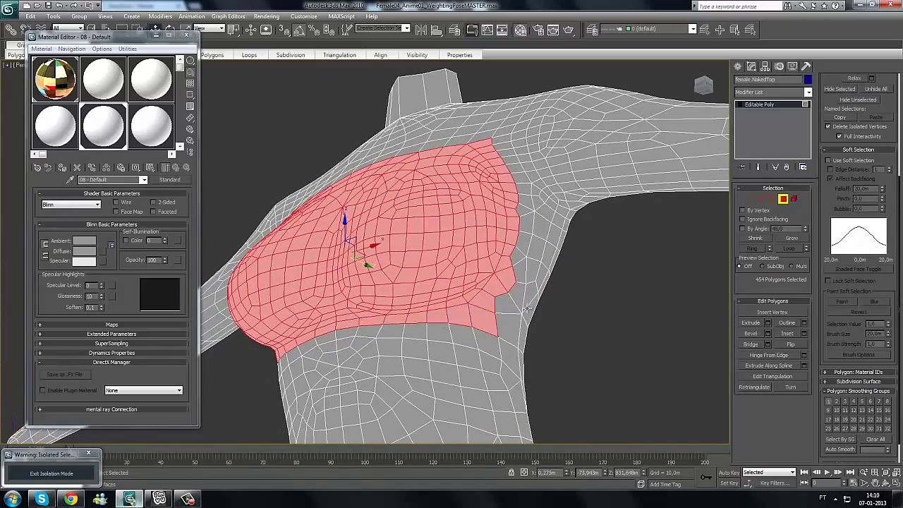
# - Apply an FFD 4x4x4 modifier to the selected chest polygons and enable Control Points editing
pyautogui.keyDown('alt'); pyautogui.moveTo(528, 308); pyautogui.dragTo(429, 252, button='middle'); pyautogui.keyUp('alt')
pyautogui.scroll(-3, 441, 253)
pyautogui.click(773, 91)
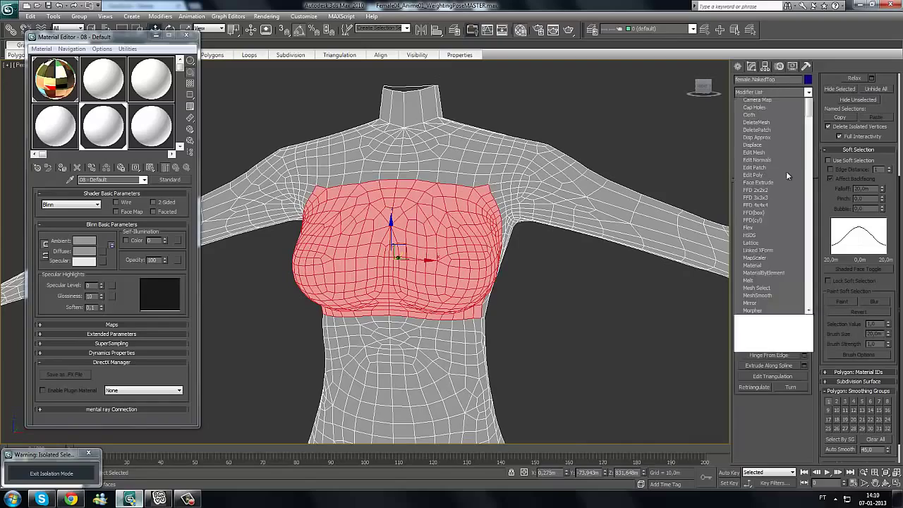
pyautogui.click(769, 374)
pyautogui.keyDown('alt'); pyautogui.moveTo(455, 255); pyautogui.dragTo(498, 259, button='middle'); pyautogui.keyUp('alt')
pyautogui.click(749, 105)
pyautogui.click(774, 112)
# - Select the lattice's front layer of control points in side view, move it forward, and inspect the breasts from below
pyautogui.keyDown('alt'); pyautogui.moveTo(498, 177); pyautogui.dragTo(508, 175, button='middle'); pyautogui.keyUp('alt')
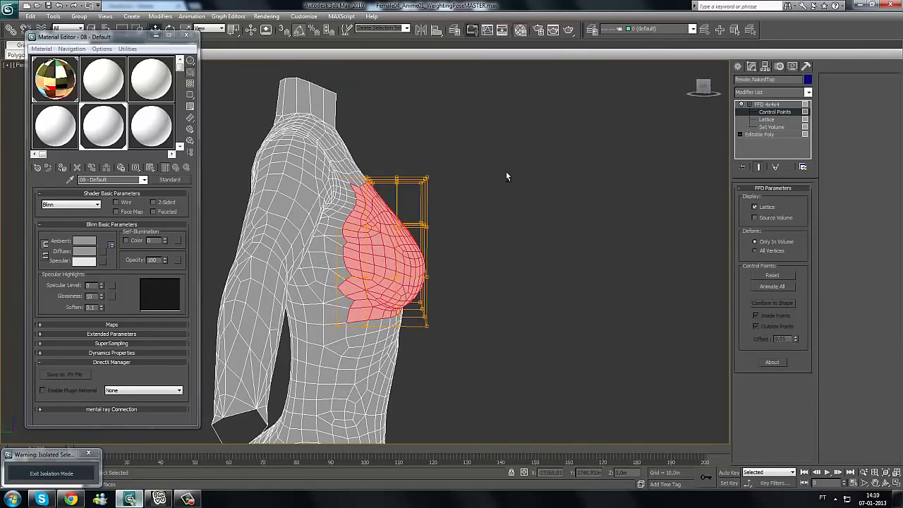
pyautogui.moveTo(466, 147); pyautogui.dragTo(413, 366)
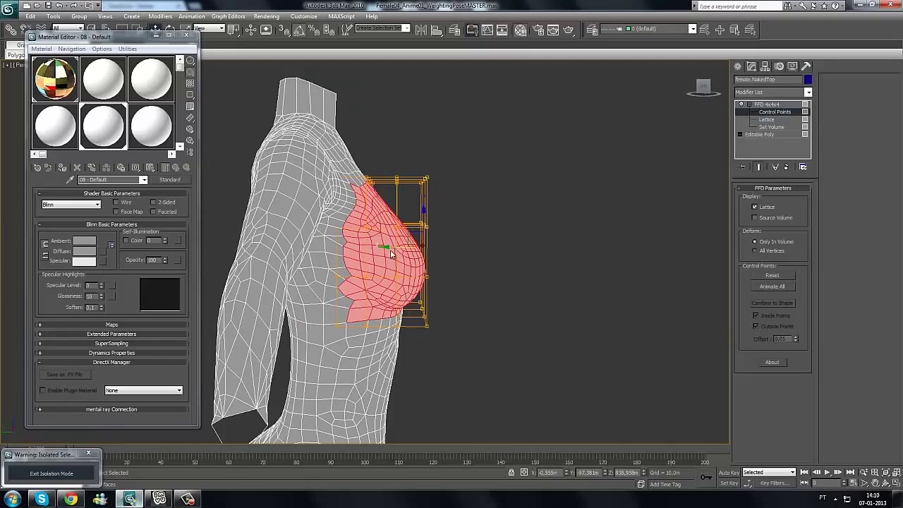
pyautogui.moveTo(394, 245); pyautogui.dragTo(409, 246)
pyautogui.keyDown('alt'); pyautogui.moveTo(565, 279); pyautogui.dragTo(292, 342, button='middle'); pyautogui.keyUp('alt')
pyautogui.scroll(4, 458, 271)
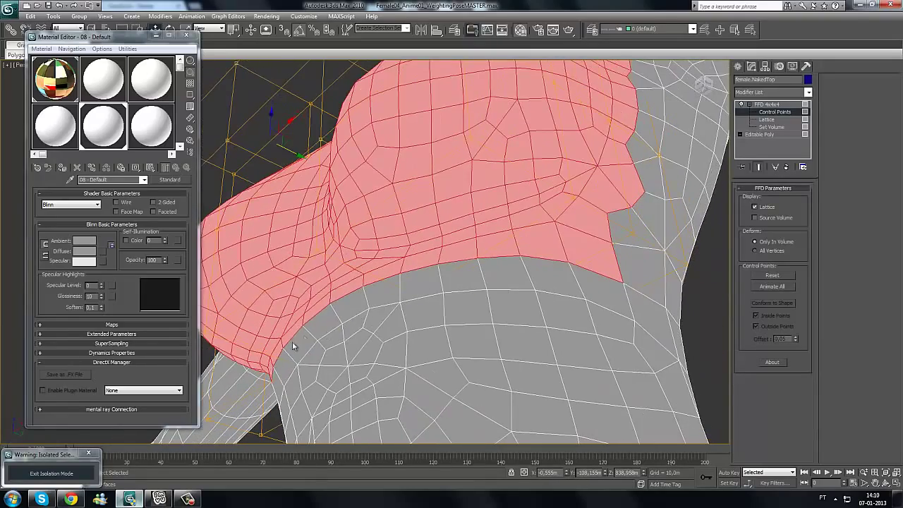
pyautogui.keyDown('alt'); pyautogui.moveTo(421, 287); pyautogui.dragTo(384, 311, button='middle'); pyautogui.keyUp('alt')
pyautogui.moveTo(314, 330); pyautogui.dragTo(537, 325, button='middle')
pyautogui.scroll(-3, 402, 313)
# - Raise the second row from the top of the front control points and lower the third row to round the breasts
pyautogui.moveTo(408, 247)
pyautogui.mouseDown()
pyautogui.moveTo(420, 247)
pyautogui.moveTo(416, 260)
pyautogui.mouseUp()
pyautogui.keyDown('alt'); pyautogui.moveTo(416, 267); pyautogui.dragTo(416, 266, button='middle'); pyautogui.keyUp('alt')
pyautogui.moveTo(431, 233); pyautogui.dragTo(463, 190)
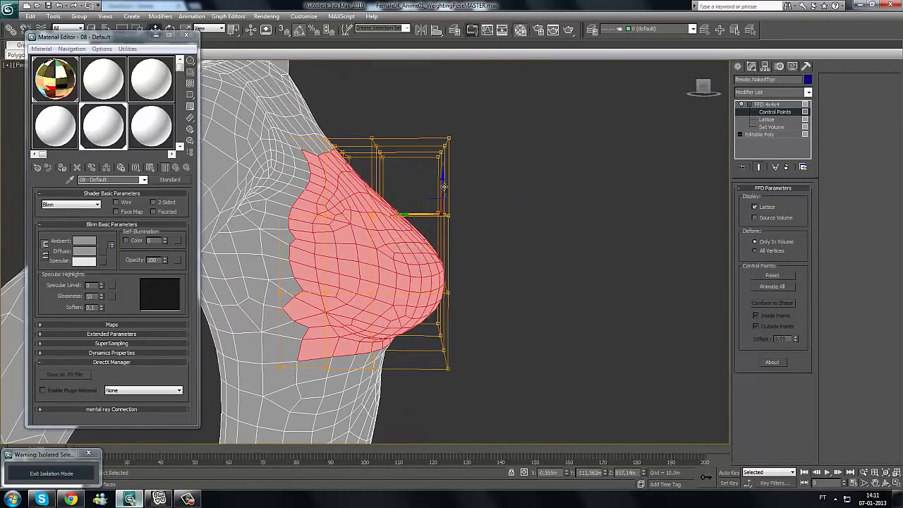
pyautogui.moveTo(442, 155); pyautogui.dragTo(452, 99)
pyautogui.click(443, 284)
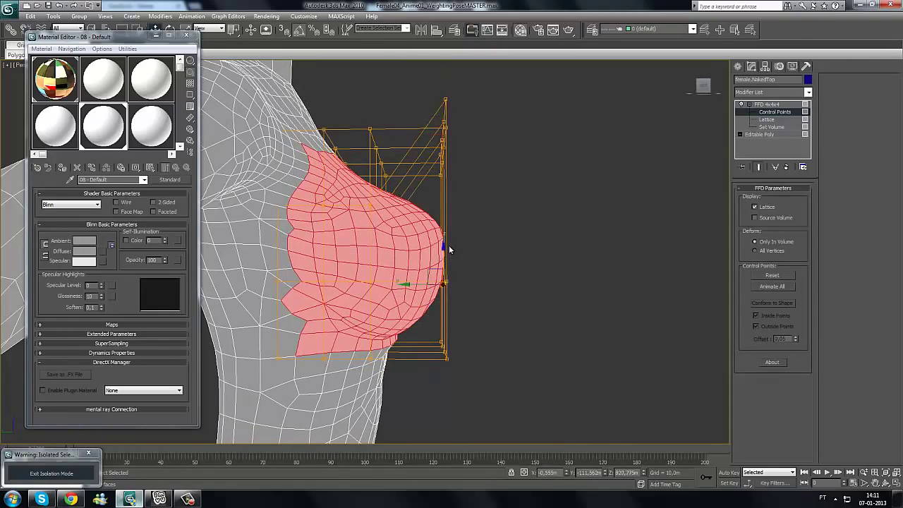
pyautogui.moveTo(445, 269); pyautogui.dragTo(445, 282)
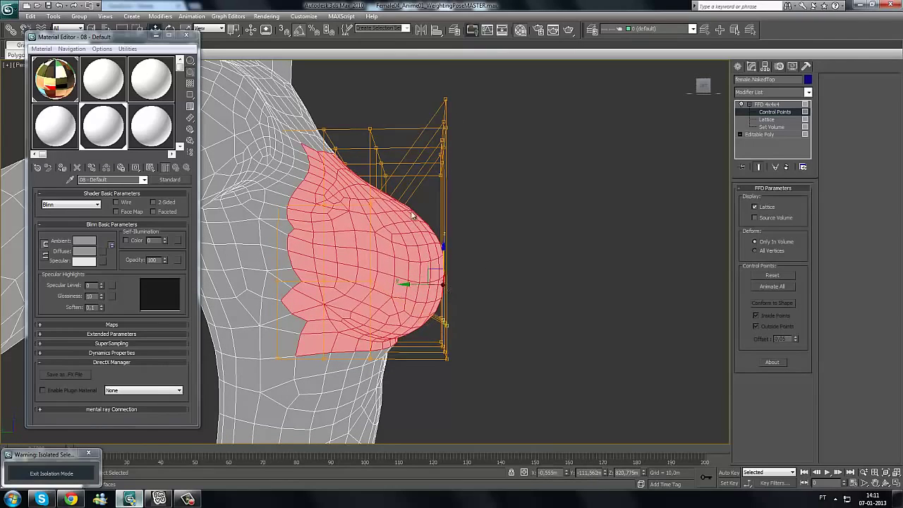
# - Select the control point layer just behind the front one and move it forward
pyautogui.keyDown('alt'); pyautogui.moveTo(401, 153); pyautogui.dragTo(404, 164, button='middle'); pyautogui.keyUp('alt')
pyautogui.moveTo(403, 127); pyautogui.dragTo(357, 411)
pyautogui.keyDown('alt'); pyautogui.moveTo(365, 422); pyautogui.dragTo(275, 293, button='middle'); pyautogui.keyUp('alt')
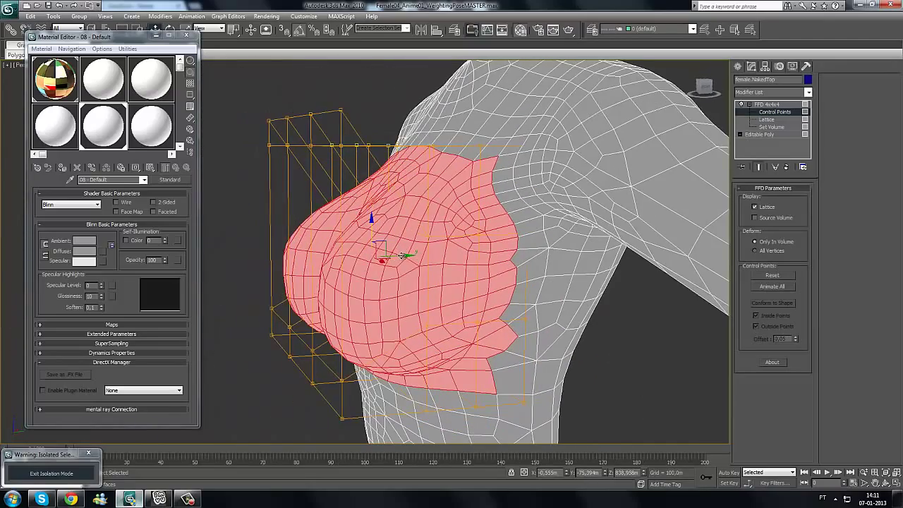
pyautogui.moveTo(402, 255); pyautogui.dragTo(386, 259)
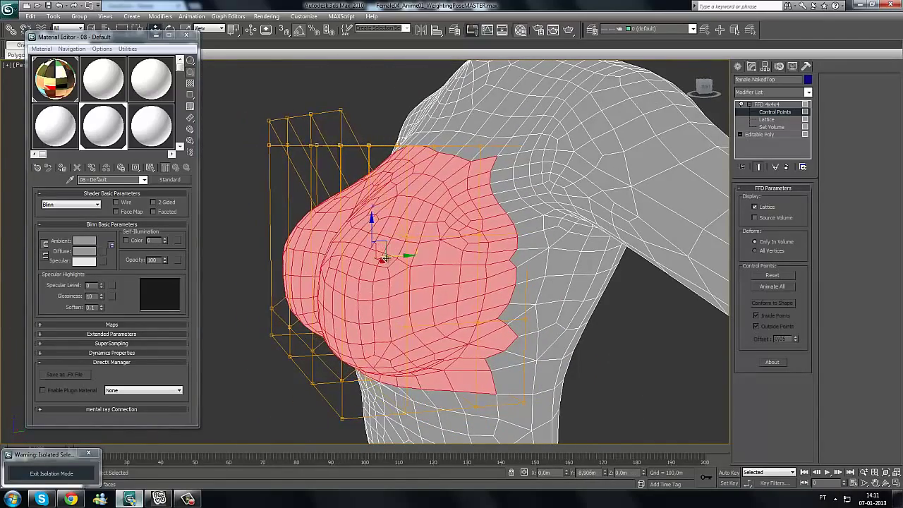
pyautogui.keyDown('alt'); pyautogui.moveTo(388, 302); pyautogui.dragTo(436, 244, button='middle'); pyautogui.keyUp('alt')
pyautogui.keyDown('alt'); pyautogui.moveTo(412, 283); pyautogui.dragTo(358, 120, button='middle'); pyautogui.keyUp('alt')
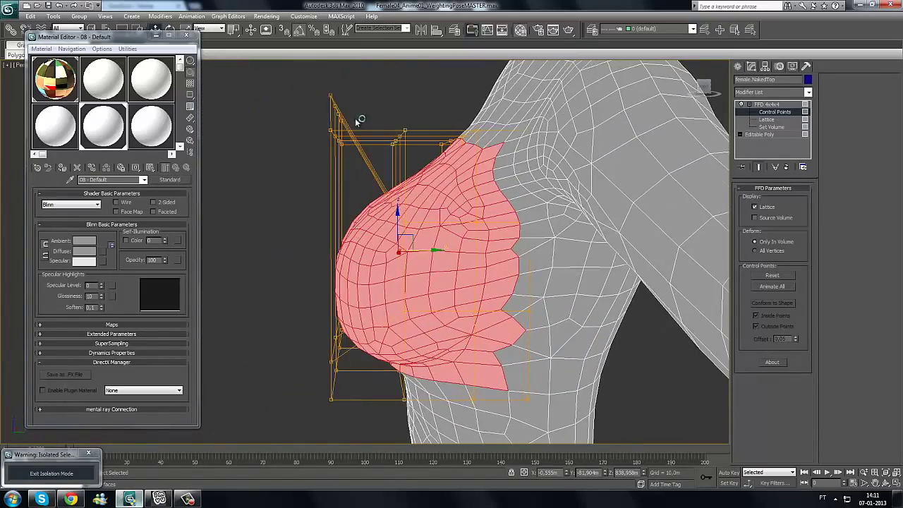
# - Move the front control points further forward, raise their upper rows slightly, then leave Control Points editing and deselect the mesh
pyautogui.moveTo(350, 93); pyautogui.dragTo(316, 417)
pyautogui.moveTo(369, 236)
pyautogui.mouseDown()
pyautogui.moveTo(323, 236)
pyautogui.moveTo(356, 236)
pyautogui.mouseUp()
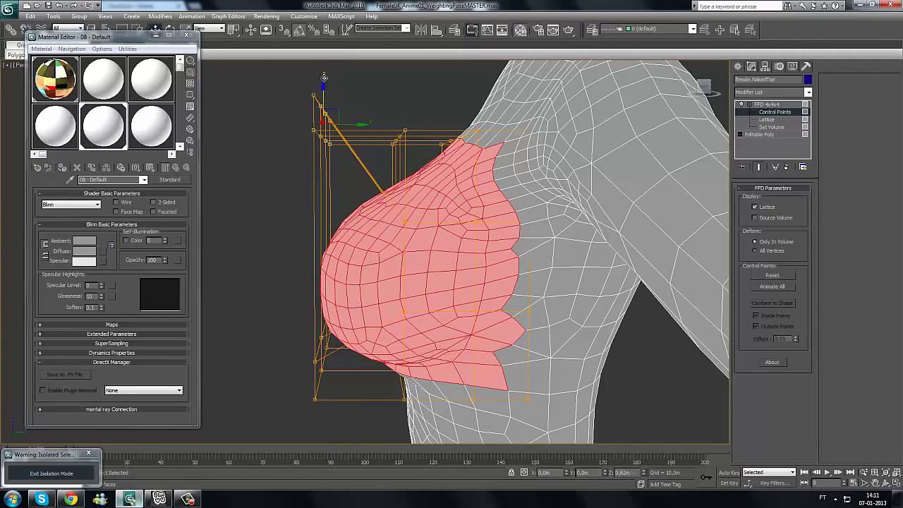
pyautogui.moveTo(324, 77); pyautogui.dragTo(324, 54)
pyautogui.keyDown('alt'); pyautogui.moveTo(291, 244); pyautogui.dragTo(479, 260, button='middle'); pyautogui.keyUp('alt')
pyautogui.scroll(-3, 392, 240)
pyautogui.click(750, 106)
pyautogui.click(560, 283)
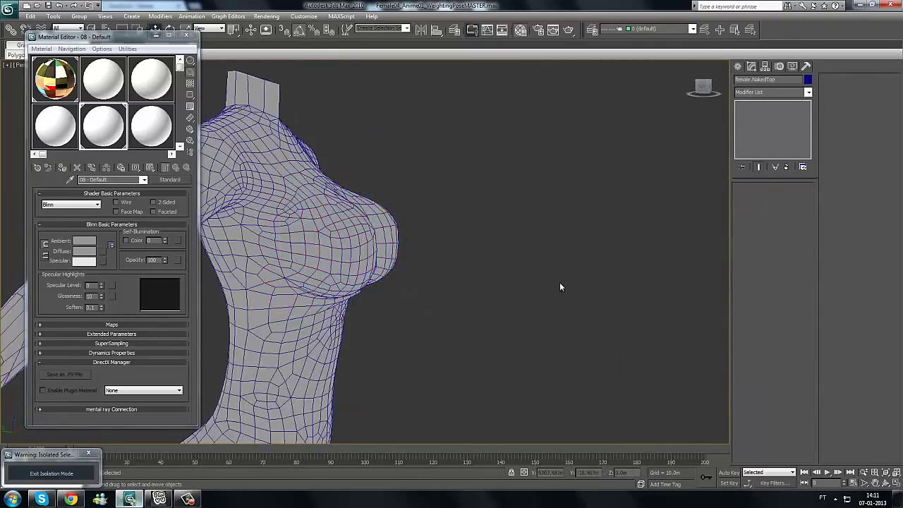
# - Apply the textured material in the Material Editor's first sample slot to the female body mesh and close the editor
pyautogui.keyDown('alt'); pyautogui.moveTo(560, 282); pyautogui.dragTo(377, 301, button='middle'); pyautogui.keyUp('alt')
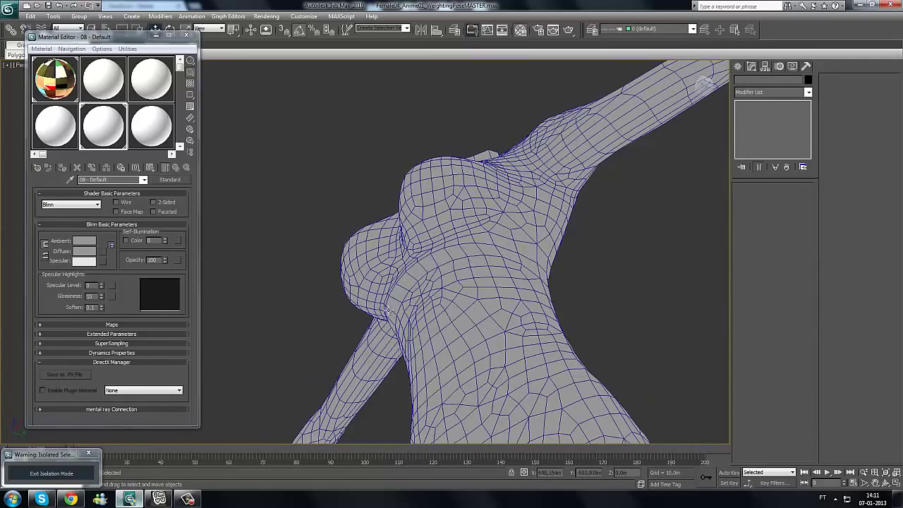
pyautogui.press('m')
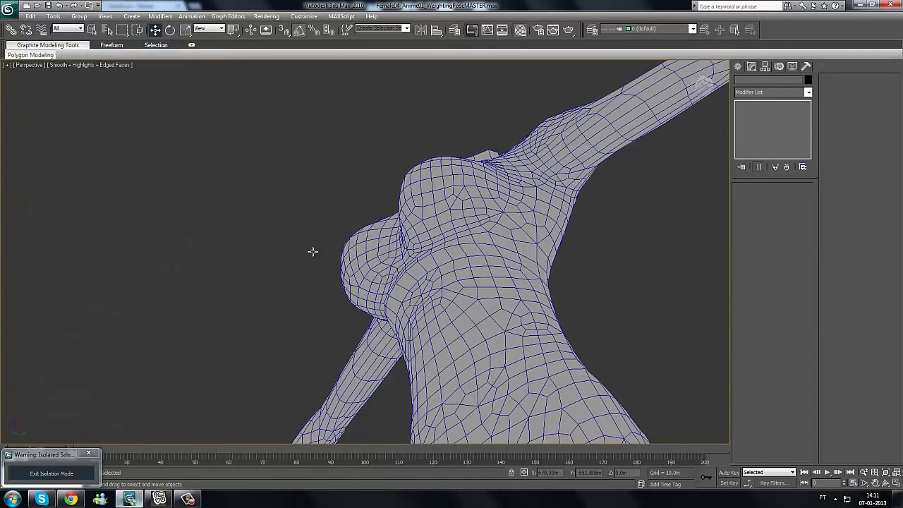
pyautogui.press('m')
pyautogui.press('m')
pyautogui.press('m')
pyautogui.moveTo(63, 105); pyautogui.dragTo(381, 258)
pyautogui.press('m')
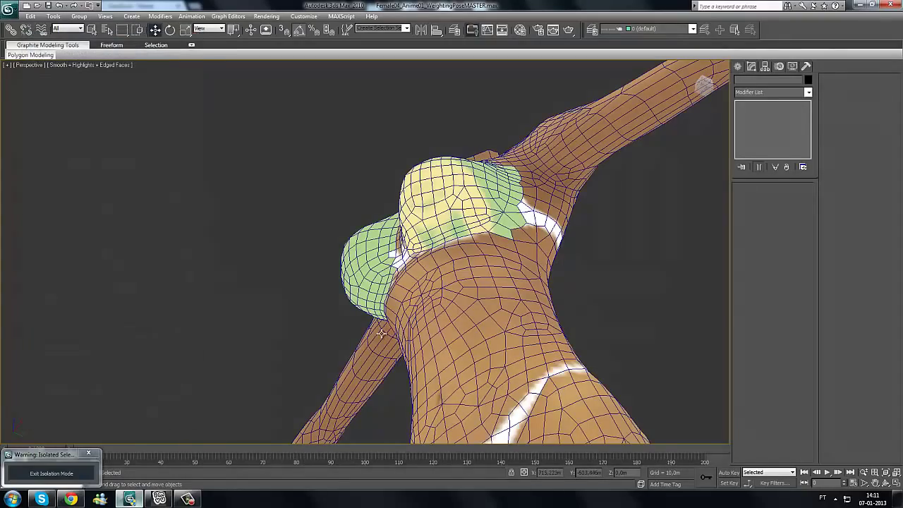
# - Select the textured body mesh and collapse its whole modifier stack to Editable Poly
pyautogui.keyDown('alt'); pyautogui.moveTo(465, 315); pyautogui.dragTo(519, 384, button='middle'); pyautogui.keyUp('alt')
pyautogui.click(459, 263)
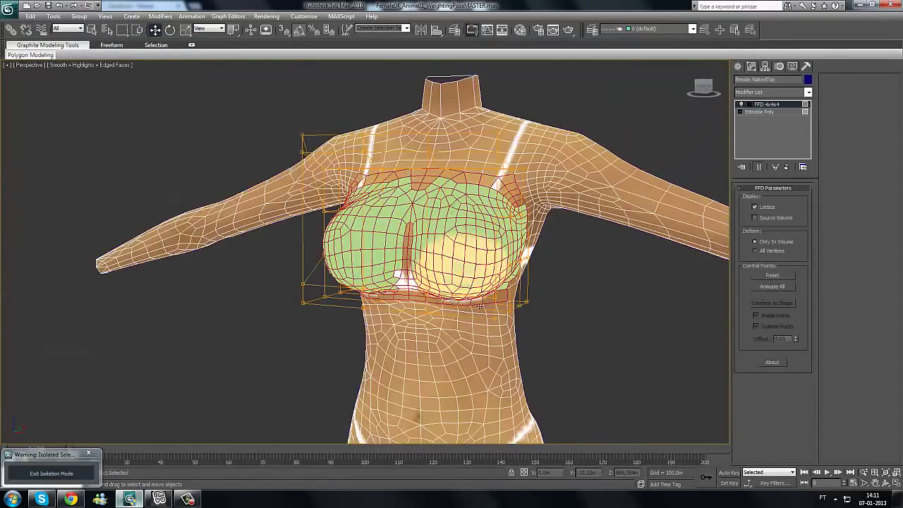
pyautogui.keyDown('alt'); pyautogui.moveTo(459, 263); pyautogui.dragTo(497, 282, button='middle'); pyautogui.keyUp('alt')
pyautogui.click(516, 307)
pyautogui.click(503, 291)
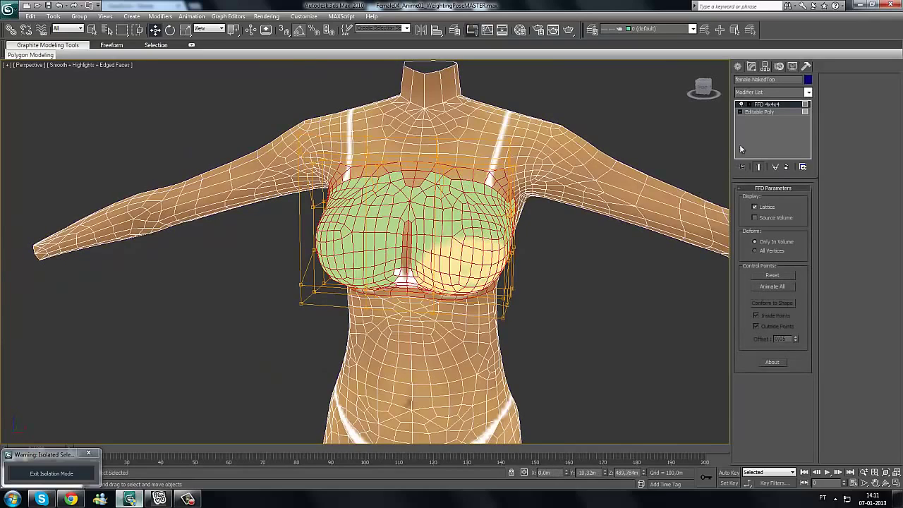
pyautogui.rightClick(772, 104)
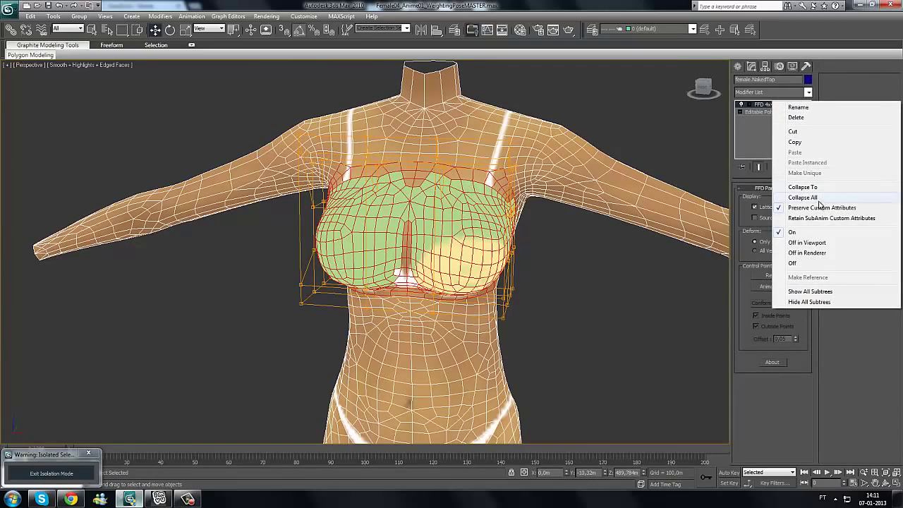
pyautogui.click(819, 198)
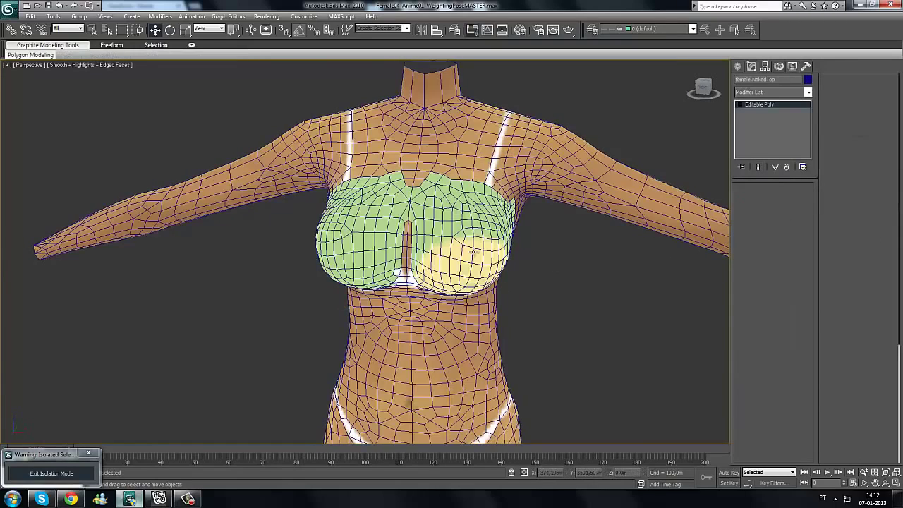
pyautogui.click(473, 252)
# - Switch the body mesh to polygon level, clear the polygon selection and close the Material Editor
pyautogui.press('m')
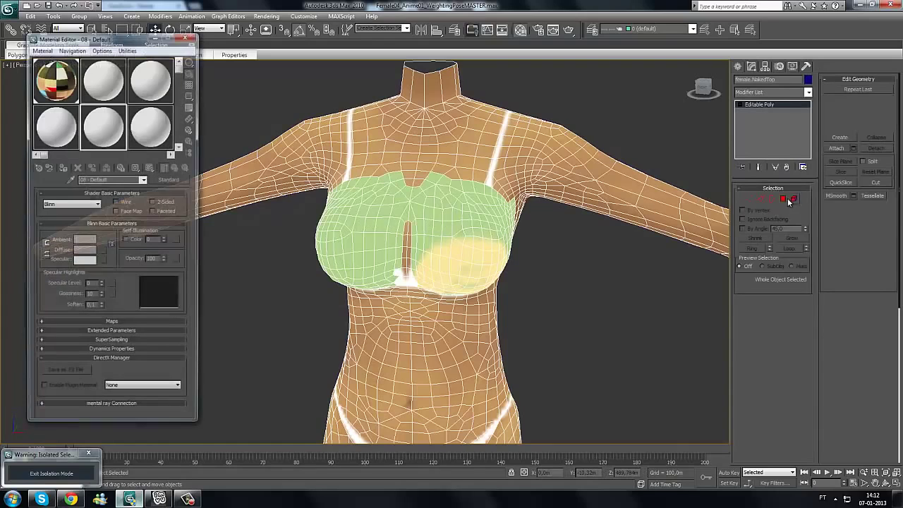
pyautogui.press('4')
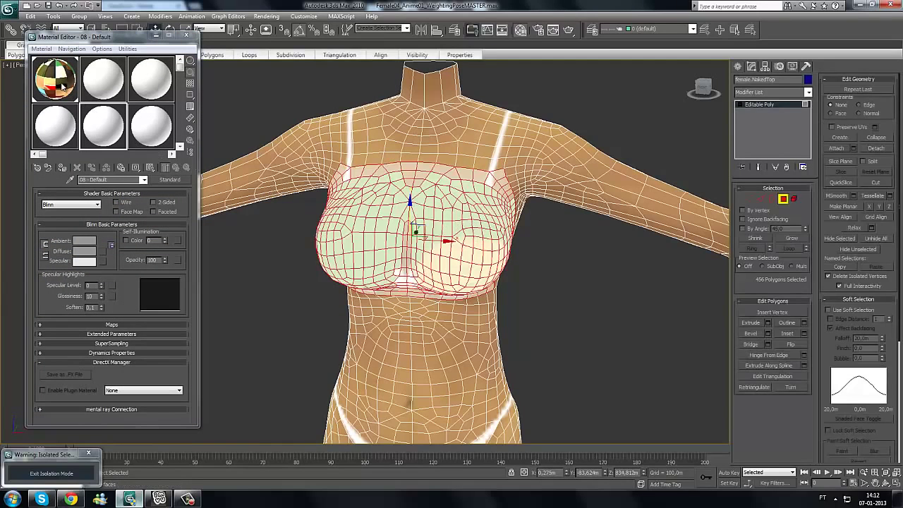
pyautogui.click(595, 258)
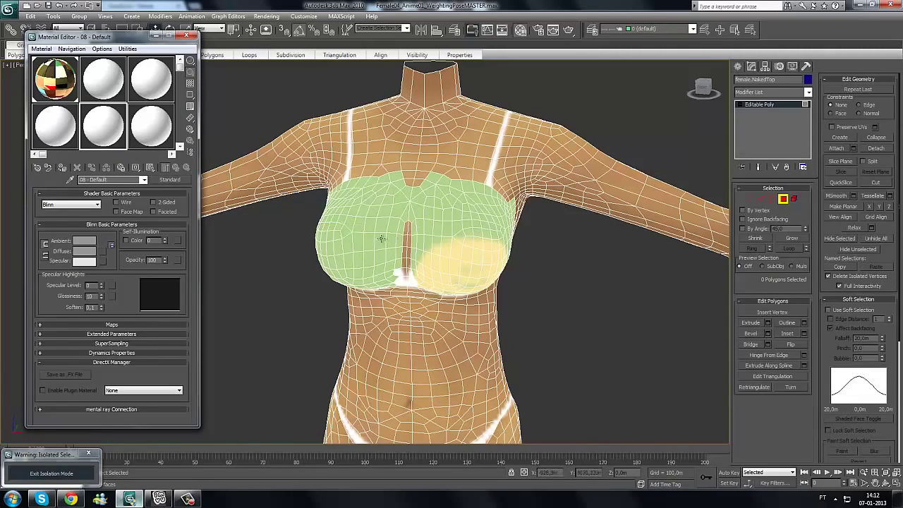
pyautogui.click(187, 37)
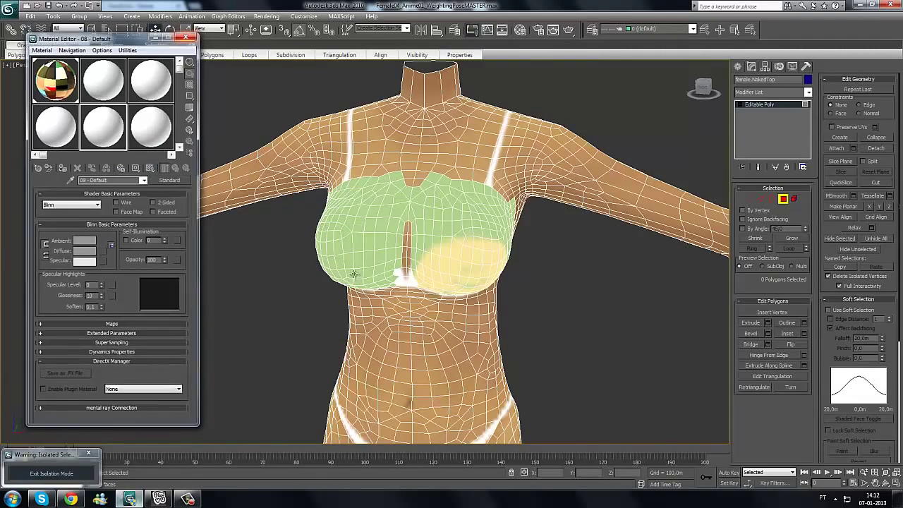
# - Examine the textured polygons across the breasts and cleavage from the front and side, picking individual faces to check them
pyautogui.keyDown('alt'); pyautogui.moveTo(475, 273); pyautogui.dragTo(360, 250, button='middle'); pyautogui.keyUp('alt')
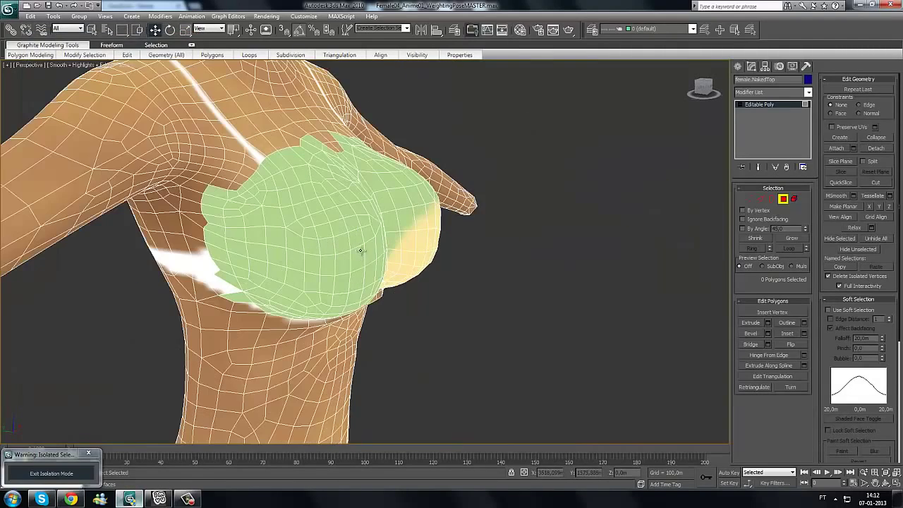
pyautogui.click(359, 250)
pyautogui.keyDown('alt'); pyautogui.moveTo(466, 278); pyautogui.dragTo(404, 272, button='middle'); pyautogui.keyUp('alt')
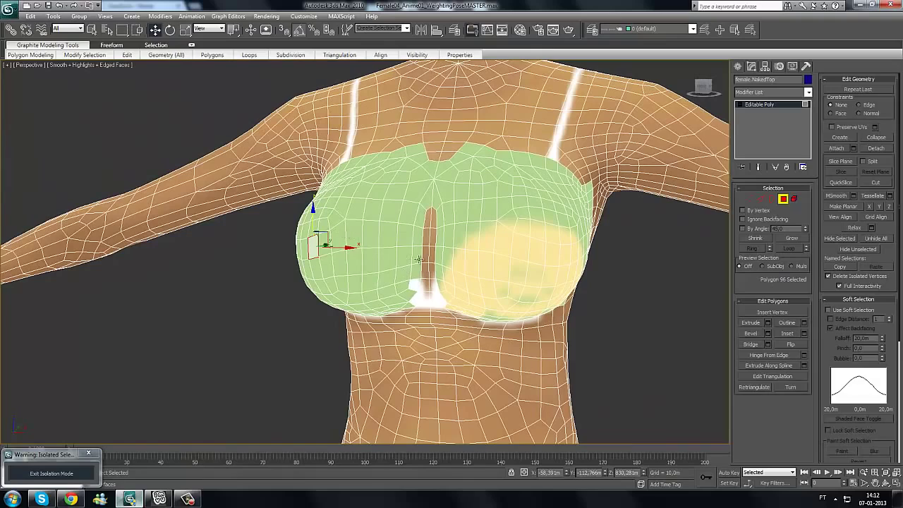
pyautogui.click(418, 258)
pyautogui.click(391, 244)
pyautogui.click(352, 259)
pyautogui.click(367, 214)
pyautogui.click(350, 270)
pyautogui.keyDown('alt'); pyautogui.moveTo(500, 304); pyautogui.dragTo(425, 305, button='middle'); pyautogui.keyUp('alt')
pyautogui.click(573, 350)
pyautogui.keyDown('alt'); pyautogui.moveTo(573, 349); pyautogui.dragTo(656, 353, button='middle'); pyautogui.keyUp('alt')
pyautogui.click(626, 368)
pyautogui.scroll(-5, 575, 367)
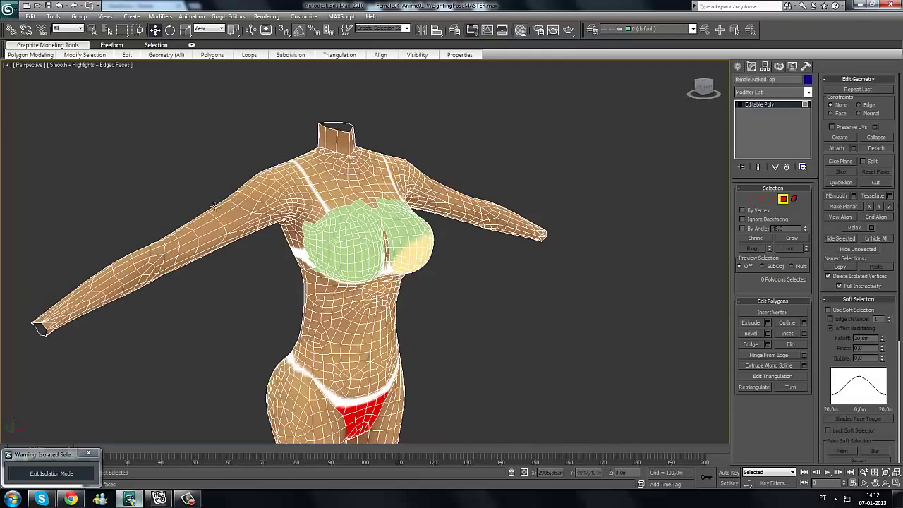
pyautogui.press('m')
pyautogui.moveTo(124, 90); pyautogui.dragTo(311, 177)
pyautogui.moveTo(344, 263); pyautogui.dragTo(344, 288)
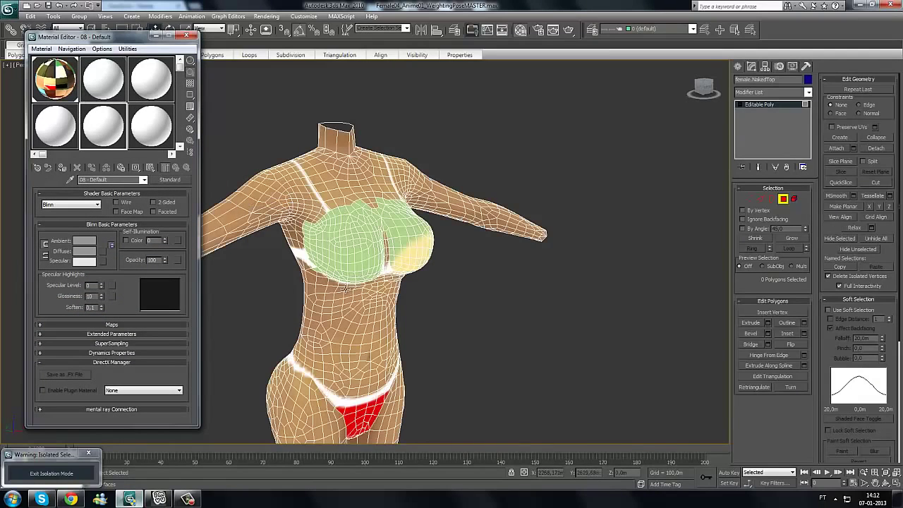
pyautogui.press('m')
# - Examine the textured polygons across the breasts and along the underbust crease from the front and from below
pyautogui.scroll(10, 424, 303)
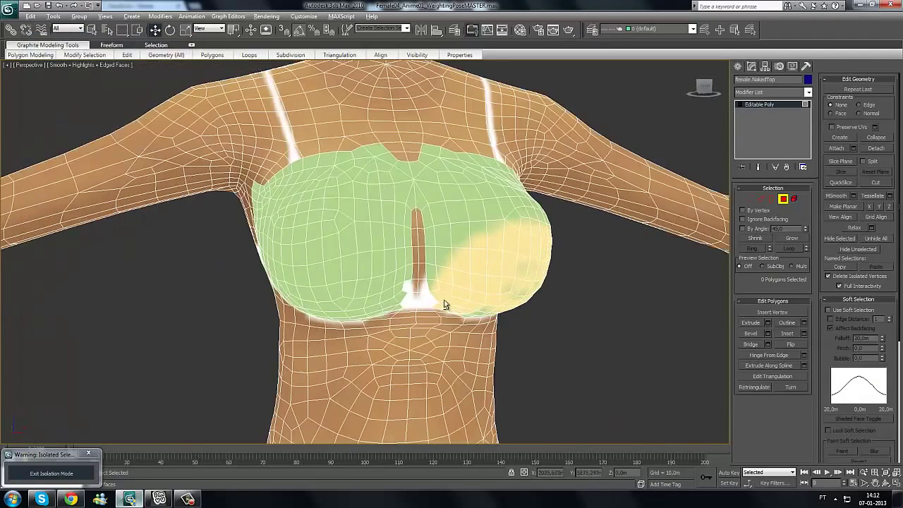
pyautogui.keyDown('alt'); pyautogui.moveTo(427, 293); pyautogui.dragTo(383, 255, button='middle'); pyautogui.keyUp('alt')
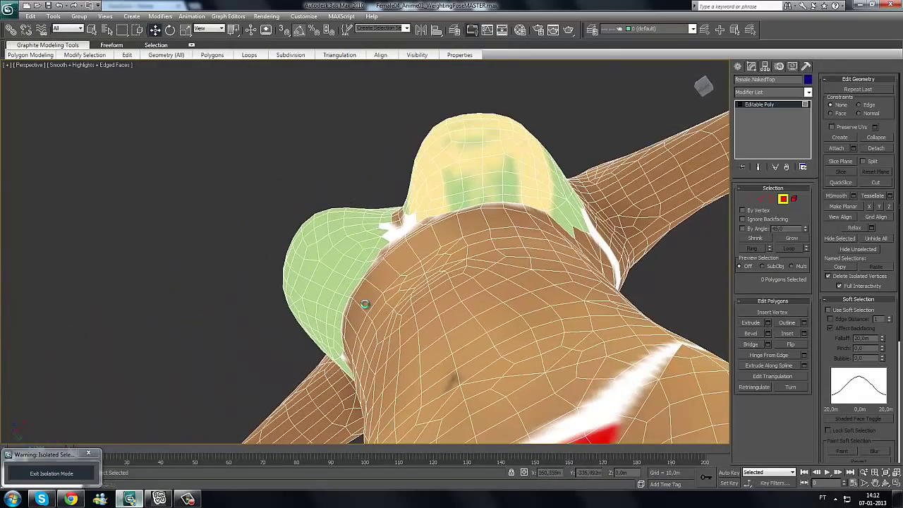
pyautogui.keyDown('alt'); pyautogui.moveTo(421, 367); pyautogui.dragTo(455, 205, button='middle'); pyautogui.keyUp('alt')
pyautogui.keyDown('alt'); pyautogui.moveTo(364, 313); pyautogui.dragTo(427, 220, button='middle'); pyautogui.keyUp('alt')
pyautogui.keyDown('alt'); pyautogui.moveTo(369, 262); pyautogui.dragTo(342, 237, button='middle'); pyautogui.keyUp('alt')
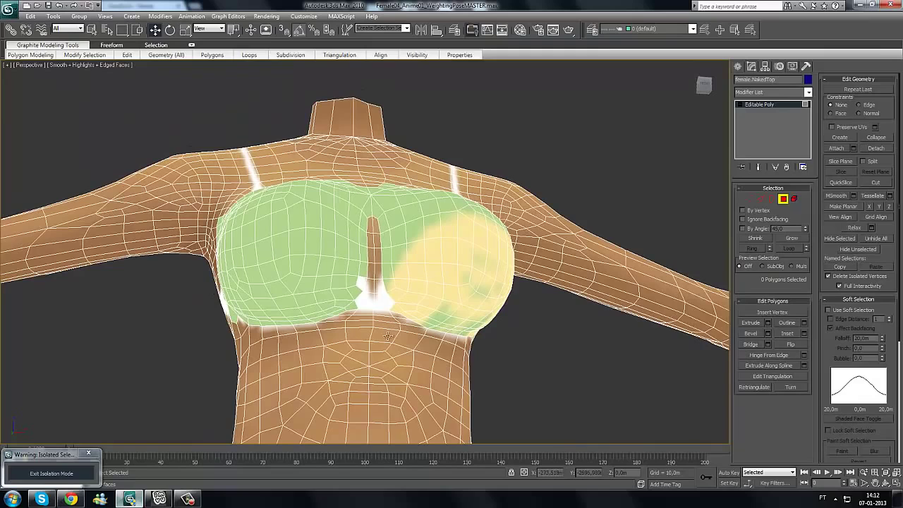
pyautogui.scroll(5, 381, 297)
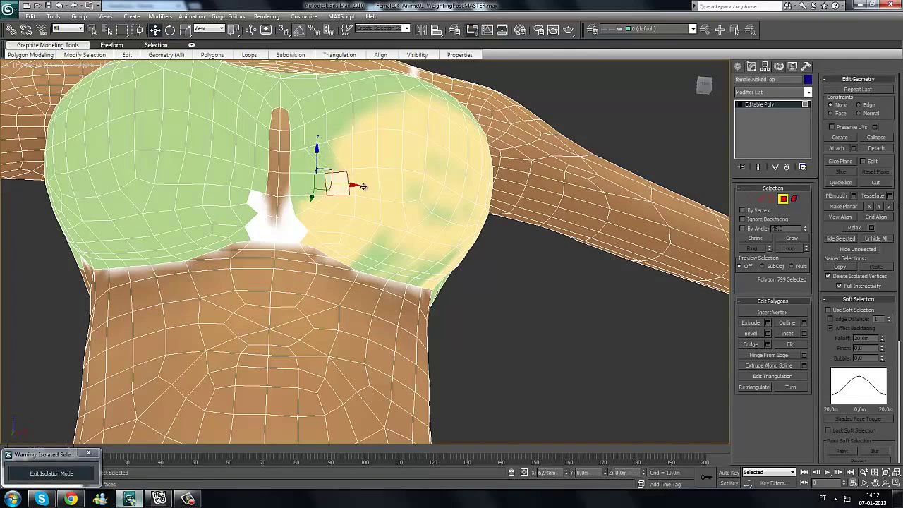
# - Switch the body mesh to edge level and select the edge loop around the torso just beneath the breasts
pyautogui.click(760, 201)
pyautogui.keyDown('alt'); pyautogui.moveTo(302, 203); pyautogui.dragTo(376, 266, button='middle'); pyautogui.keyUp('alt')
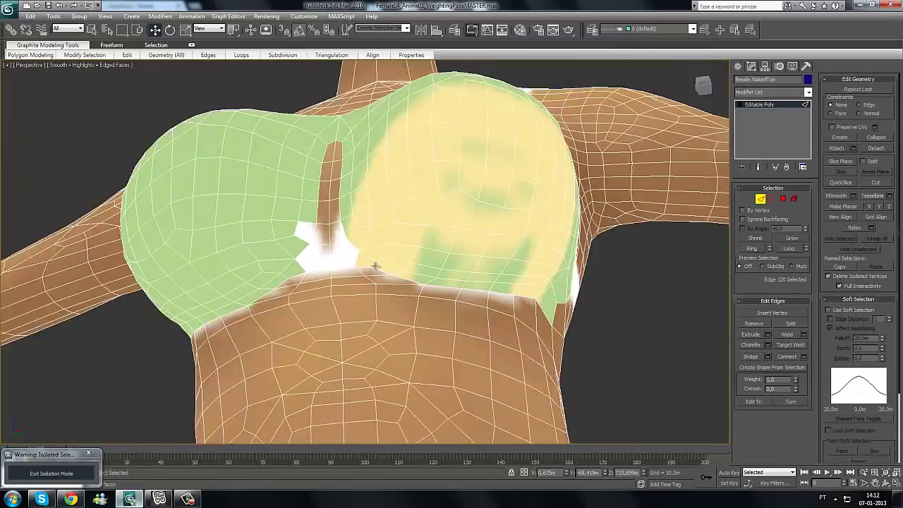
pyautogui.scroll(4, 375, 266)
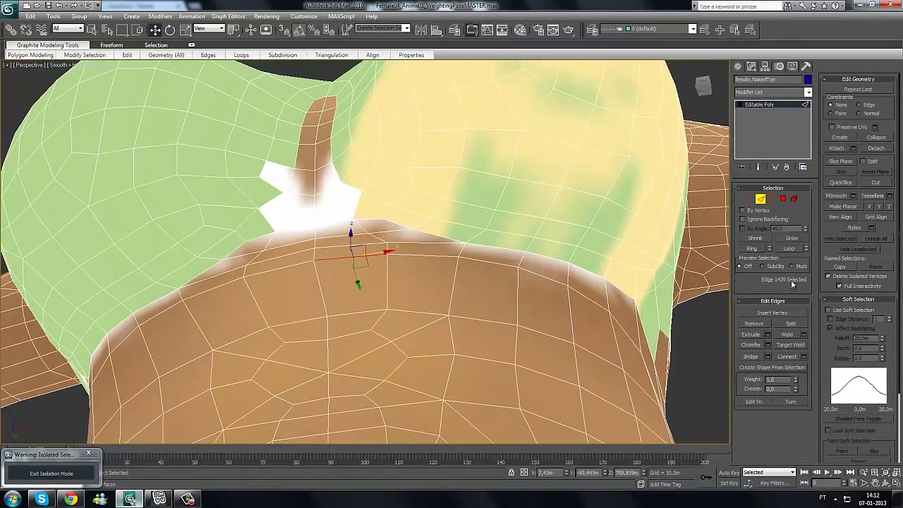
pyautogui.click(790, 248)
# - Reduce the loop selection to the 12 front edges under the breasts and move them about 1.9 m along Y
pyautogui.keyDown('alt'); pyautogui.moveTo(372, 414); pyautogui.dragTo(393, 363, button='middle'); pyautogui.keyUp('alt')
pyautogui.press('F3')
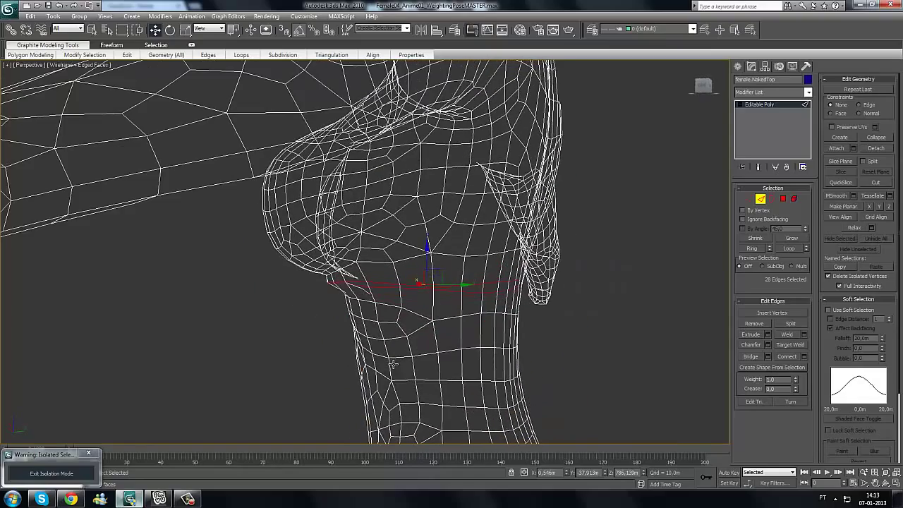
pyautogui.keyDown('alt'); pyautogui.moveTo(417, 383); pyautogui.dragTo(421, 356); pyautogui.keyUp('alt')
pyautogui.keyDown('alt'); pyautogui.moveTo(421, 356); pyautogui.dragTo(525, 246, button='middle'); pyautogui.keyUp('alt')
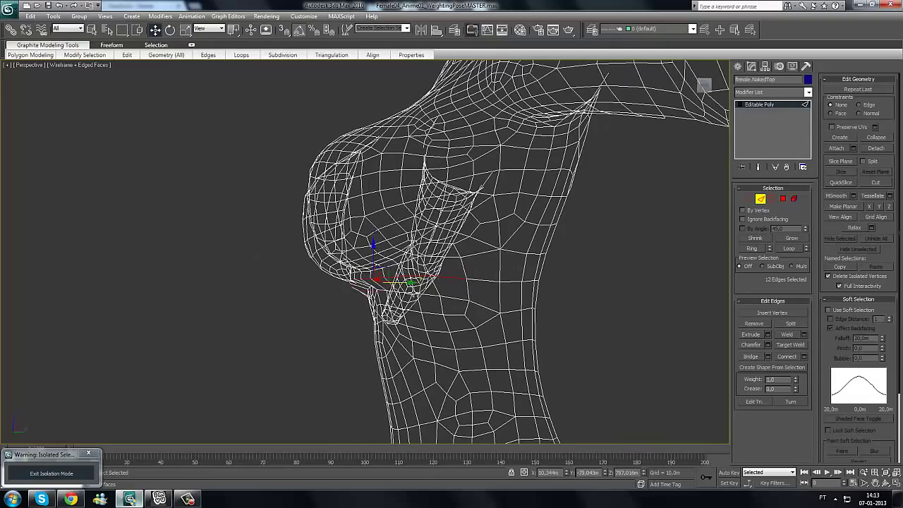
pyautogui.scroll(3, 432, 308)
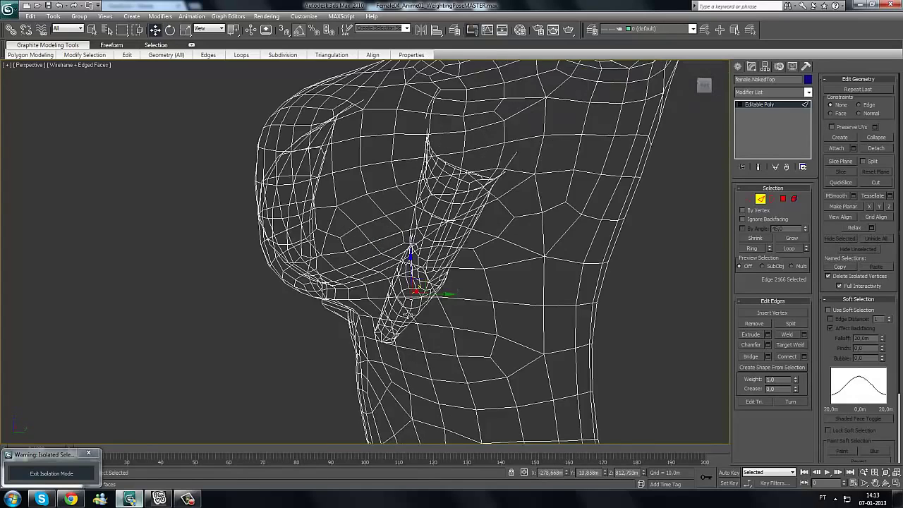
pyautogui.hotkey('ctrl', 'z')
pyautogui.keyDown('alt'); pyautogui.moveTo(406, 325); pyautogui.dragTo(391, 330, button='middle'); pyautogui.keyUp('alt')
pyautogui.moveTo(414, 302); pyautogui.dragTo(417, 302)
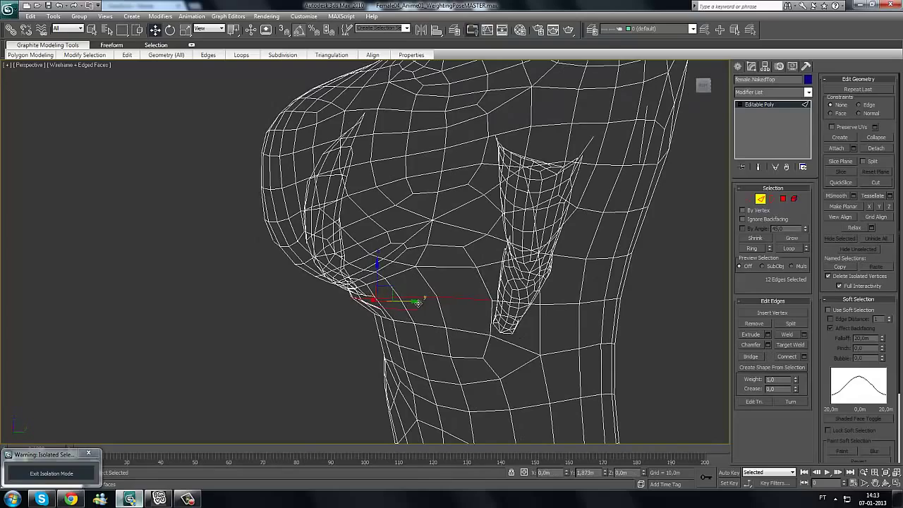
# - Narrow the underbust selection to 10 and 7 edges, moving each set along Y by about 1.75 m and 1.3 m
pyautogui.keyDown('alt'); pyautogui.moveTo(465, 275); pyautogui.dragTo(466, 297, button='middle'); pyautogui.keyUp('alt')
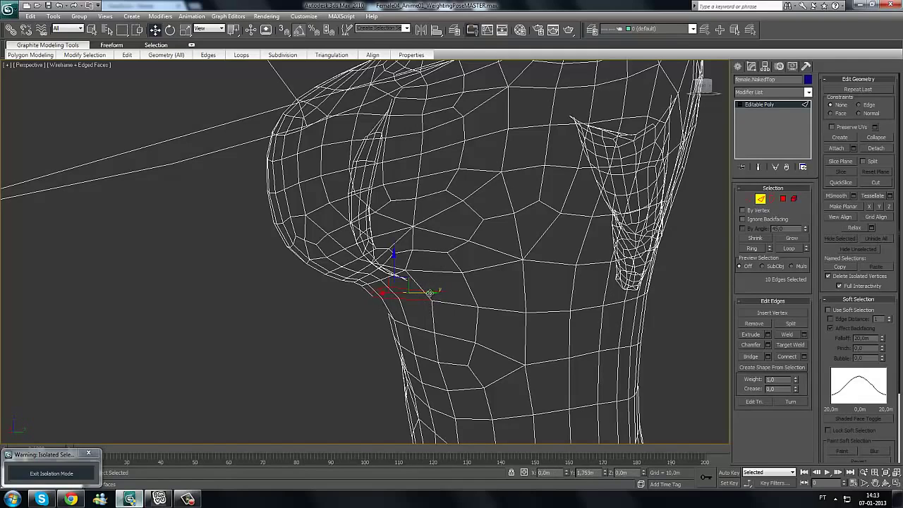
pyautogui.scroll(2, 470, 302)
pyautogui.scroll(2, 471, 317)
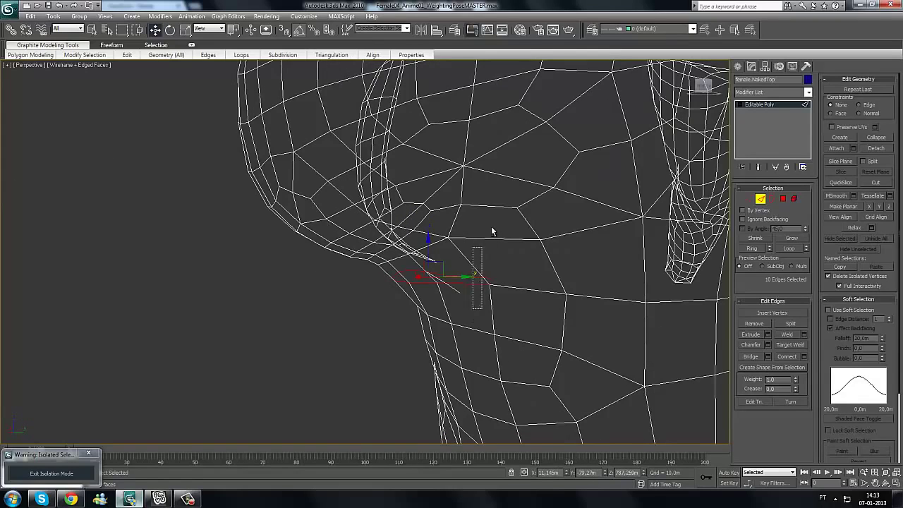
pyautogui.keyDown('alt'); pyautogui.moveTo(493, 232); pyautogui.dragTo(492, 234); pyautogui.keyUp('alt')
pyautogui.scroll(1, 492, 254)
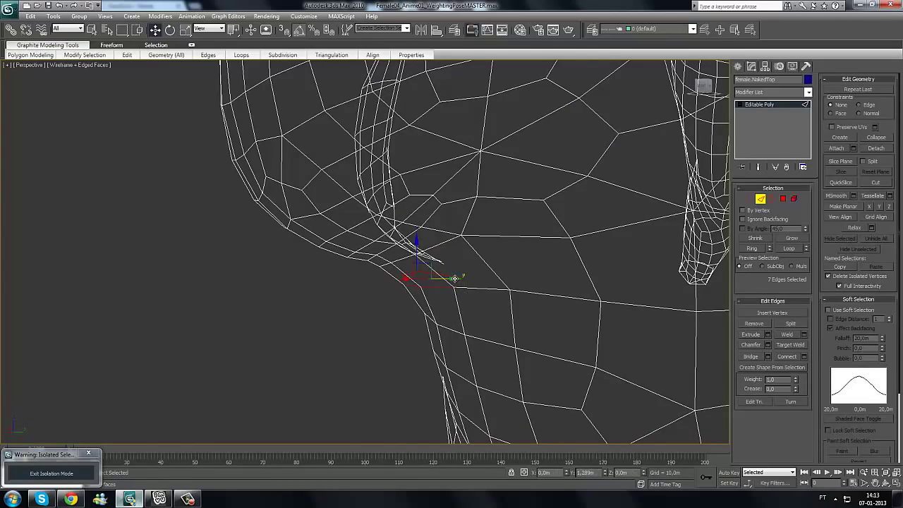
pyautogui.keyDown('alt'); pyautogui.moveTo(457, 313); pyautogui.dragTo(471, 297, button='middle'); pyautogui.keyUp('alt')
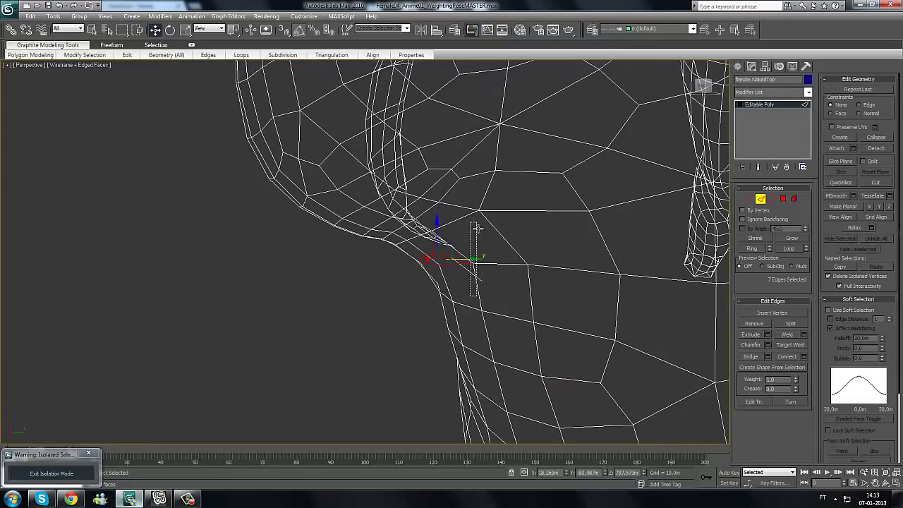
# - Narrow the underbust selection to six edges and lower them about 1 m along Z
pyautogui.keyDown('alt'); pyautogui.moveTo(478, 228); pyautogui.dragTo(478, 229); pyautogui.keyUp('alt')
pyautogui.keyDown('alt'); pyautogui.moveTo(475, 276); pyautogui.dragTo(481, 268, button='middle'); pyautogui.keyUp('alt')
pyautogui.press('F3')
pyautogui.moveTo(425, 305)
pyautogui.keyDown('alt'); pyautogui.mouseDown(button='middle')
pyautogui.moveTo(504, 306)
pyautogui.moveTo(196, 303)
pyautogui.moveTo(289, 299)
pyautogui.moveTo(256, 294)
pyautogui.moveTo(317, 284)
pyautogui.moveTo(286, 257)
pyautogui.mouseUp(button='middle'); pyautogui.keyUp('alt')
pyautogui.press('F3')
pyautogui.keyDown('alt'); pyautogui.moveTo(293, 223); pyautogui.dragTo(252, 228, button='middle'); pyautogui.keyUp('alt')
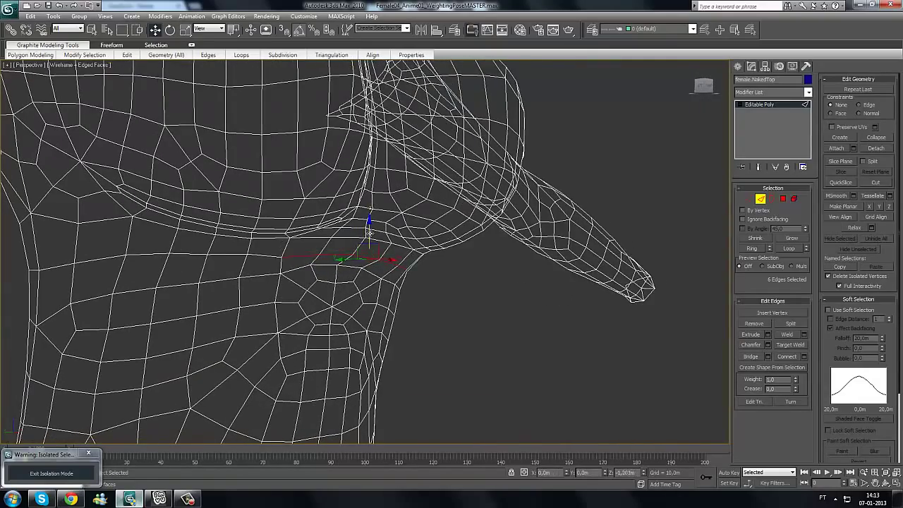
# - Reduce the selection to the four central edges below the cleavage and push them back along Y toward the torso
pyautogui.press('F3')
pyautogui.moveTo(370, 230)
pyautogui.keyDown('alt'); pyautogui.mouseDown(button='middle')
pyautogui.moveTo(318, 268)
pyautogui.moveTo(292, 280)
pyautogui.moveTo(279, 275)
pyautogui.moveTo(379, 261)
pyautogui.moveTo(304, 228)
pyautogui.mouseUp(button='middle'); pyautogui.keyUp('alt')
pyautogui.click(305, 235)
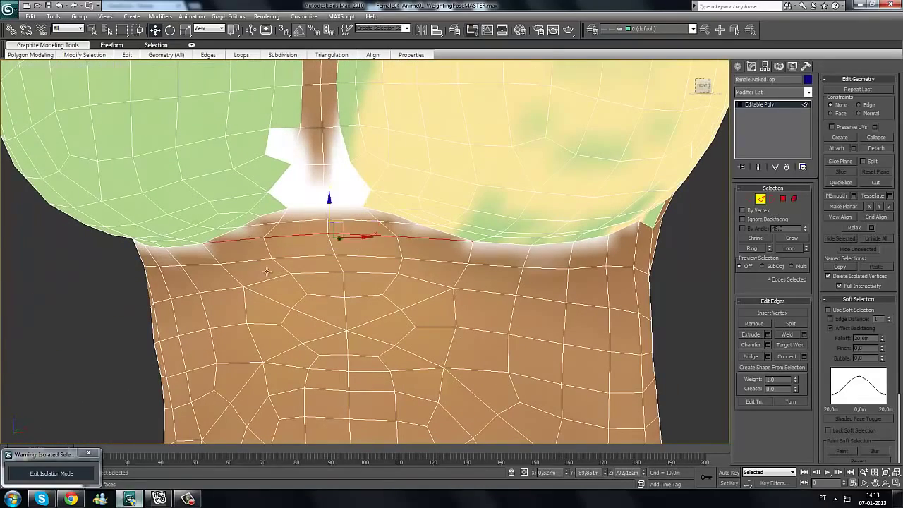
pyautogui.keyDown('alt'); pyautogui.moveTo(266, 271); pyautogui.dragTo(363, 237, button='middle'); pyautogui.keyUp('alt')
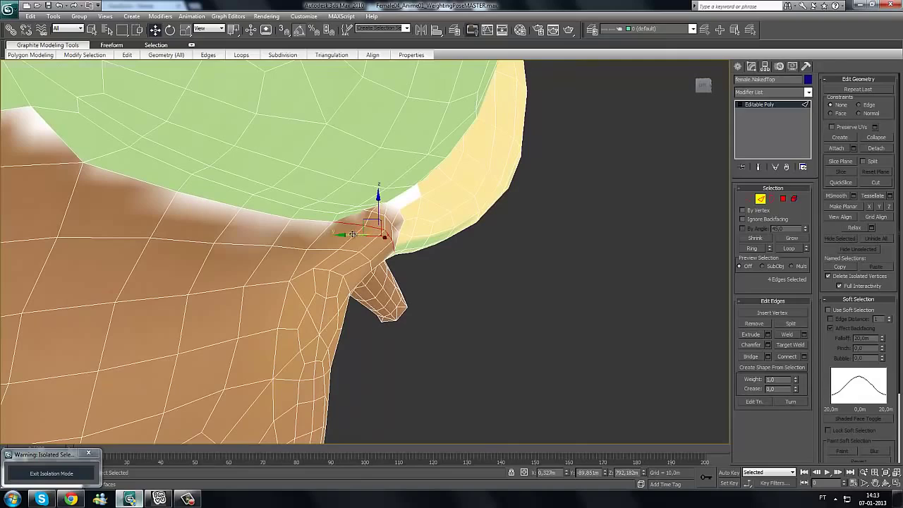
pyautogui.moveTo(352, 234); pyautogui.dragTo(348, 237)
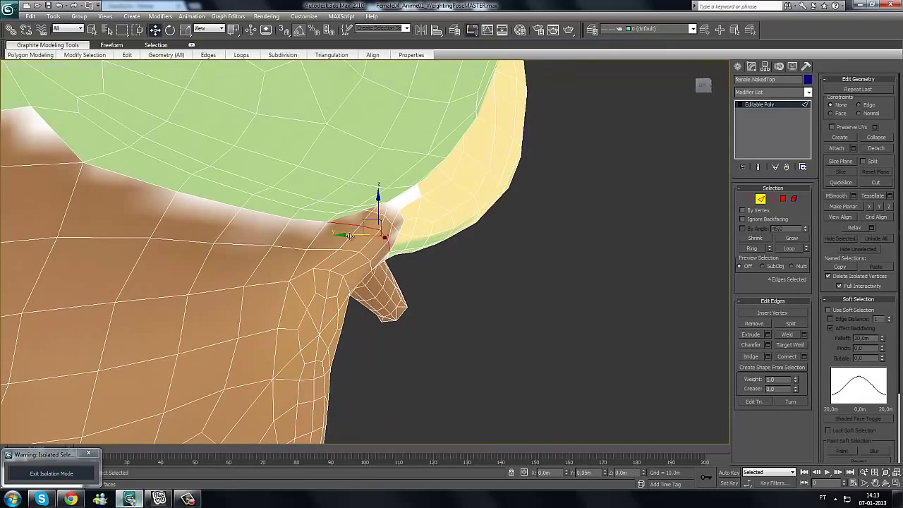
pyautogui.hotkey('ctrl', 'z')
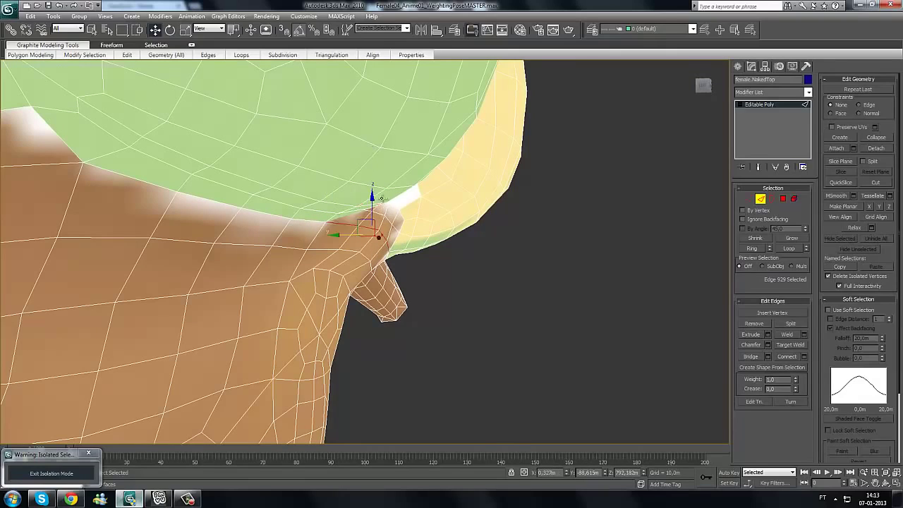
pyautogui.moveTo(374, 209); pyautogui.dragTo(374, 213)
pyautogui.hotkey('ctrl', 'z')
pyautogui.keyDown('alt'); pyautogui.moveTo(375, 213); pyautogui.dragTo(416, 289, button='middle'); pyautogui.keyUp('alt')
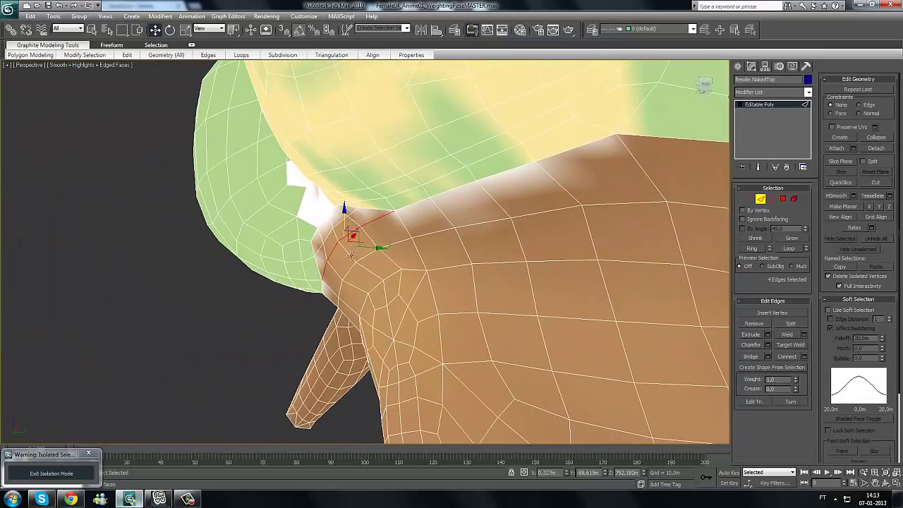
# - Check the underbust crease from the side, clear the edge selection, leave edge level and deselect the body mesh
pyautogui.keyDown('alt'); pyautogui.moveTo(558, 247); pyautogui.dragTo(484, 256, button='middle'); pyautogui.keyUp('alt')
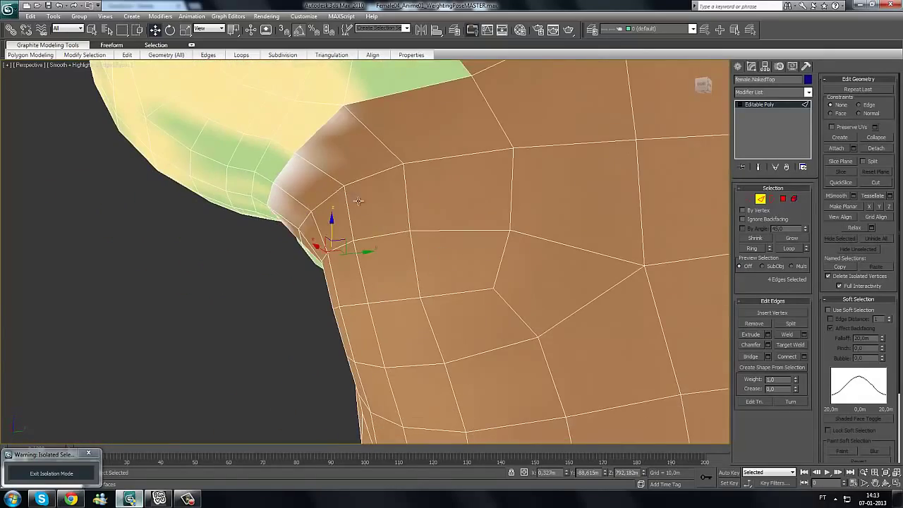
pyautogui.keyDown('alt'); pyautogui.moveTo(358, 201); pyautogui.dragTo(381, 214, button='middle'); pyautogui.keyUp('alt')
pyautogui.keyDown('alt'); pyautogui.moveTo(314, 230); pyautogui.dragTo(285, 252, button='middle'); pyautogui.keyUp('alt')
pyautogui.scroll(-4, 413, 238)
pyautogui.scroll(-4, 284, 252)
pyautogui.click(284, 252)
pyautogui.click(760, 105)
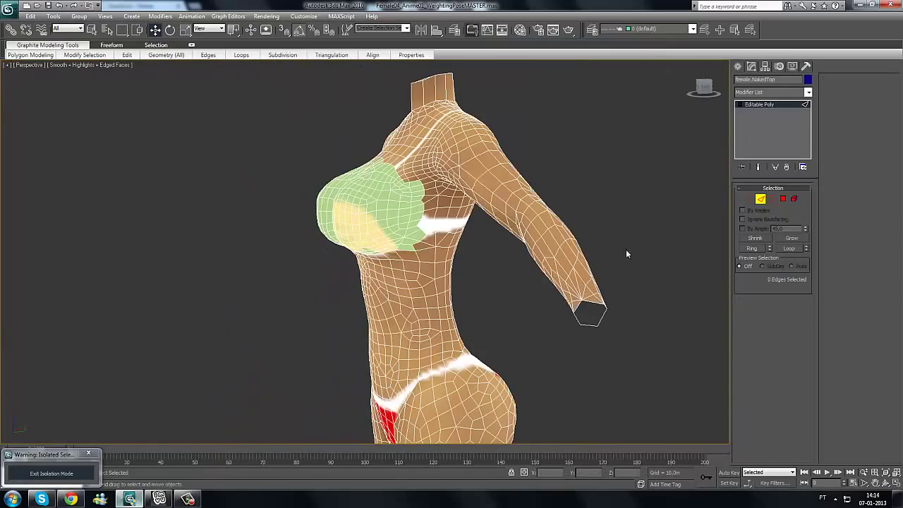
pyautogui.click(549, 356)
pyautogui.scroll(-5, 548, 356)
pyautogui.keyDown('alt'); pyautogui.moveTo(548, 356); pyautogui.dragTo(474, 354, button='middle'); pyautogui.keyUp('alt')
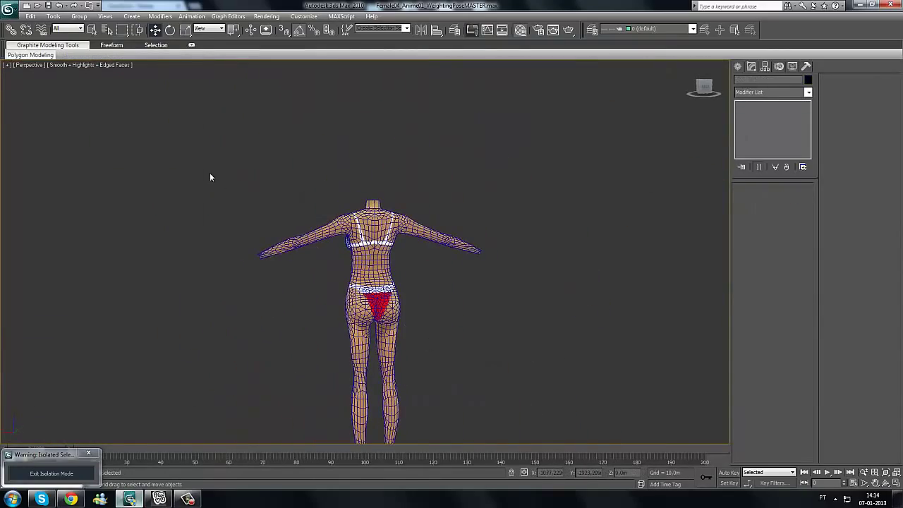
# - Apply a plain grey default material from the Material Editor to the body mesh and close the editor
pyautogui.press('n')
pyautogui.press('m')
pyautogui.moveTo(160, 87); pyautogui.dragTo(385, 262)
pyautogui.scroll(4, 474, 306)
pyautogui.scroll(2, 475, 308)
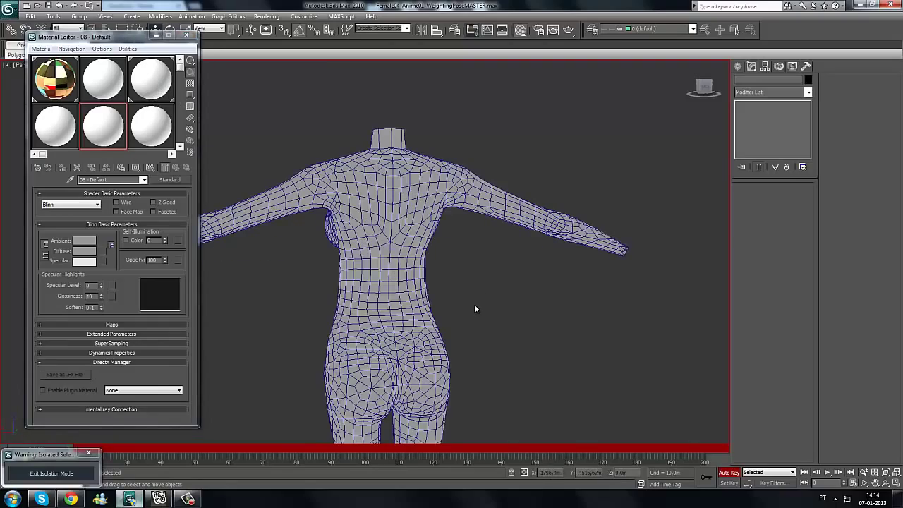
pyautogui.press('n')
pyautogui.click(185, 36)
# - Examine the grey body mesh from behind, above, the sides and the front to judge the reshaped hips and breasts
pyautogui.keyDown('alt'); pyautogui.moveTo(395, 226); pyautogui.dragTo(378, 257, button='middle'); pyautogui.keyUp('alt')
pyautogui.moveTo(318, 266); pyautogui.dragTo(305, 285, button='middle')
pyautogui.scroll(6, 339, 267)
pyautogui.scroll(1, 431, 276)
pyautogui.scroll(-3, 405, 286)
pyautogui.moveTo(360, 261)
pyautogui.keyDown('alt'); pyautogui.mouseDown(button='middle')
pyautogui.moveTo(364, 254)
pyautogui.moveTo(355, 254)
pyautogui.moveTo(356, 279)
pyautogui.mouseUp(button='middle'); pyautogui.keyUp('alt')
pyautogui.scroll(5, 381, 254)
pyautogui.keyDown('alt'); pyautogui.moveTo(386, 250); pyautogui.dragTo(401, 305, button='middle'); pyautogui.keyUp('alt')
pyautogui.scroll(-4, 402, 296)
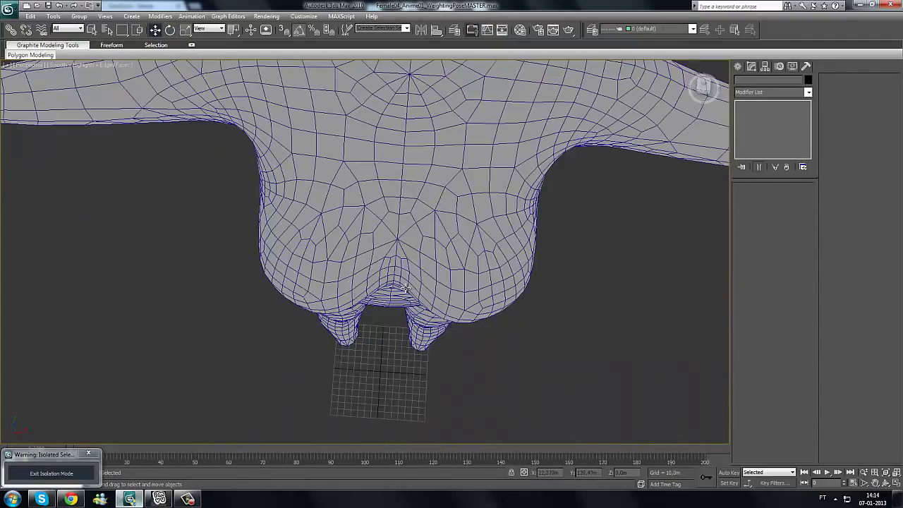
pyautogui.moveTo(395, 252); pyautogui.dragTo(361, 237, button='middle')
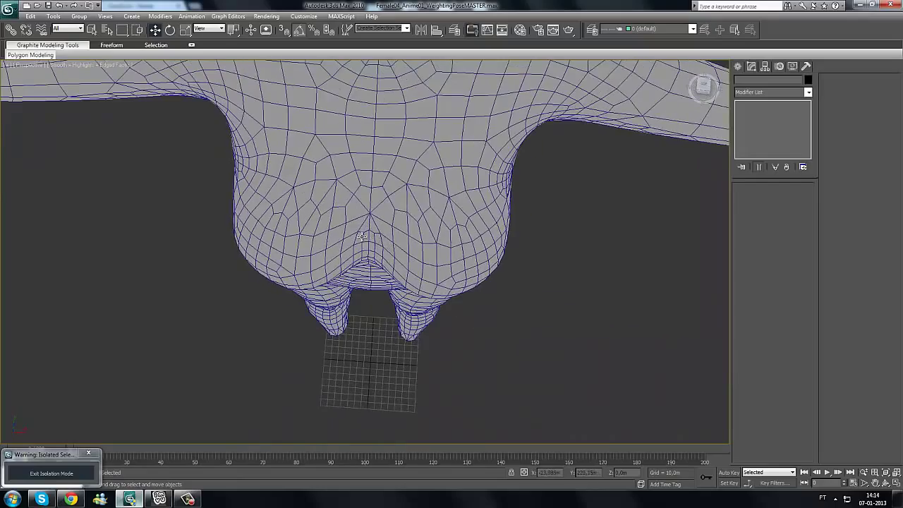
pyautogui.keyDown('alt'); pyautogui.moveTo(341, 272); pyautogui.dragTo(422, 198, button='middle'); pyautogui.keyUp('alt')
pyautogui.scroll(-5, 395, 257)
pyautogui.keyDown('alt'); pyautogui.moveTo(395, 258); pyautogui.dragTo(275, 277, button='middle'); pyautogui.keyUp('alt')
pyautogui.keyDown('alt'); pyautogui.moveTo(390, 298); pyautogui.dragTo(423, 302, button='middle'); pyautogui.keyUp('alt')
pyautogui.keyDown('alt'); pyautogui.moveTo(412, 233); pyautogui.dragTo(228, 318, button='middle'); pyautogui.keyUp('alt')
pyautogui.keyDown('alt'); pyautogui.moveTo(367, 294); pyautogui.dragTo(311, 284, button='middle'); pyautogui.keyUp('alt')
# - Select the grey body mesh and frame its upper body from the front
pyautogui.click(357, 254)
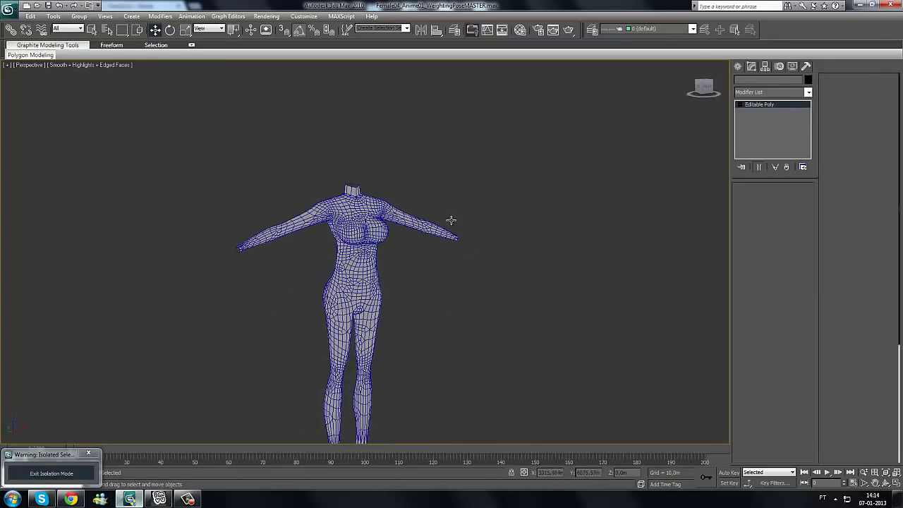
pyautogui.moveTo(453, 261); pyautogui.dragTo(438, 357, button='middle')
pyautogui.scroll(3, 450, 294)
pyautogui.moveTo(441, 289); pyautogui.dragTo(515, 169, button='middle')
pyautogui.scroll(4, 511, 307)
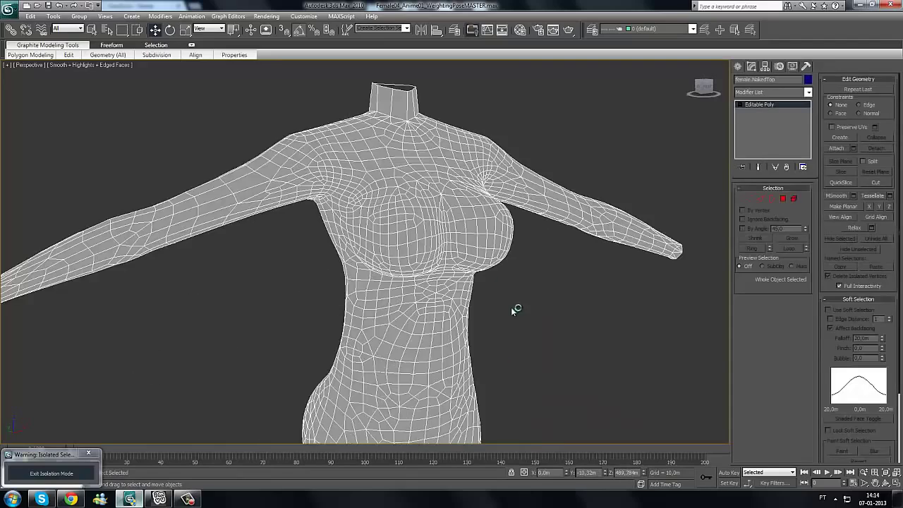
pyautogui.click(513, 309)
pyautogui.scroll(-3, 529, 310)
pyautogui.click(487, 327)
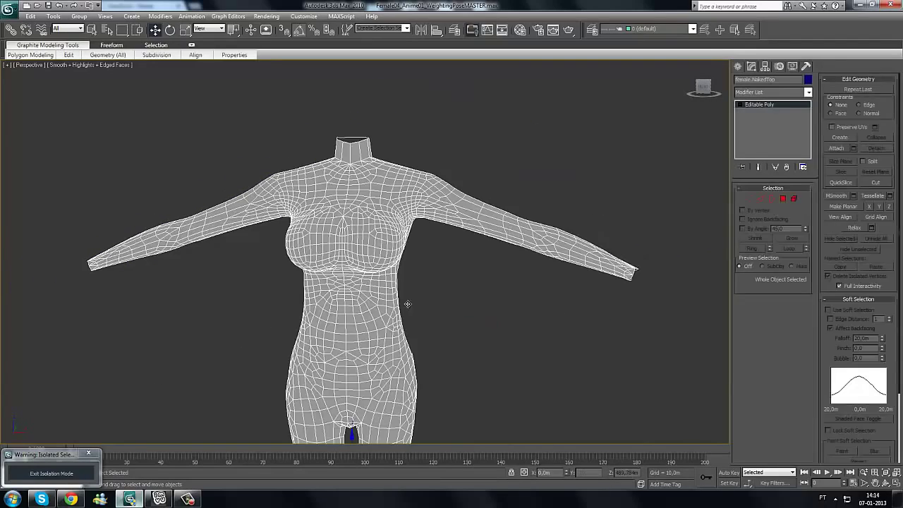
pyautogui.click(419, 315)
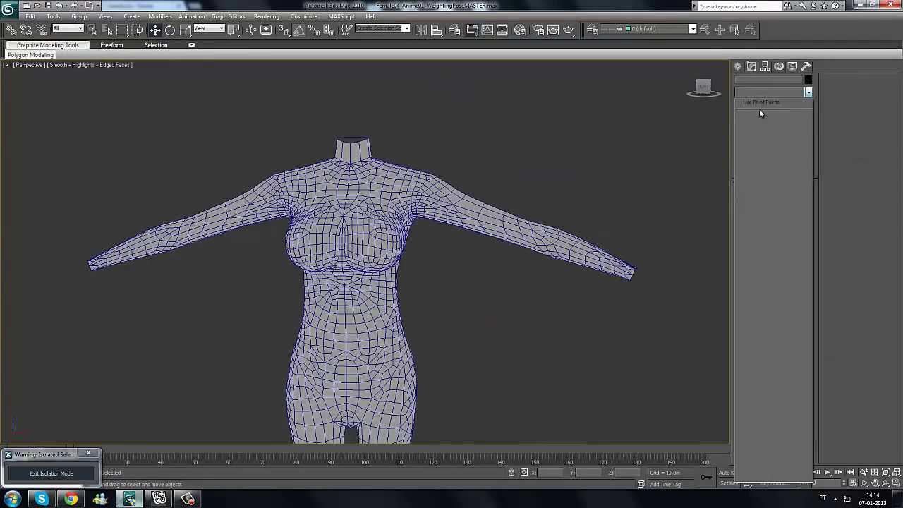
# - Add an Unwrap UVW modifier to the body mesh and open its UV layout for editing
pyautogui.click(809, 93)
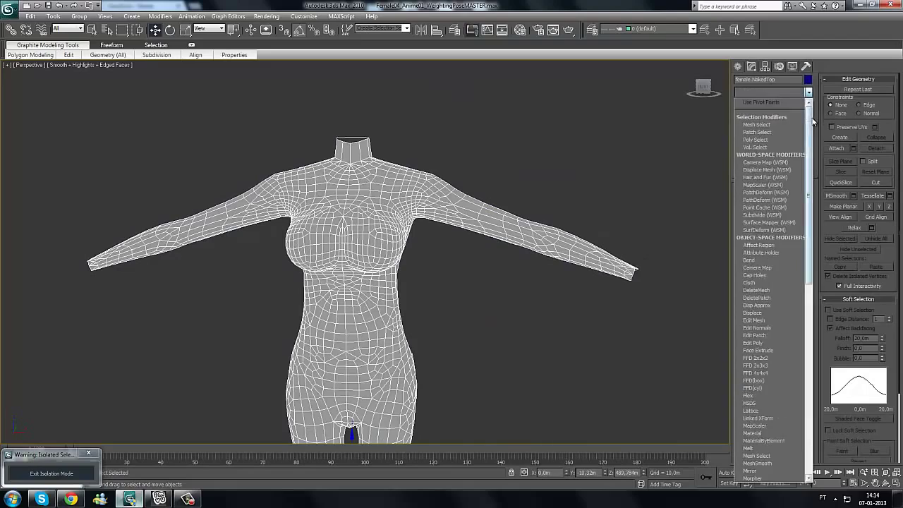
pyautogui.moveTo(813, 122); pyautogui.dragTo(812, 315)
pyautogui.click(761, 404)
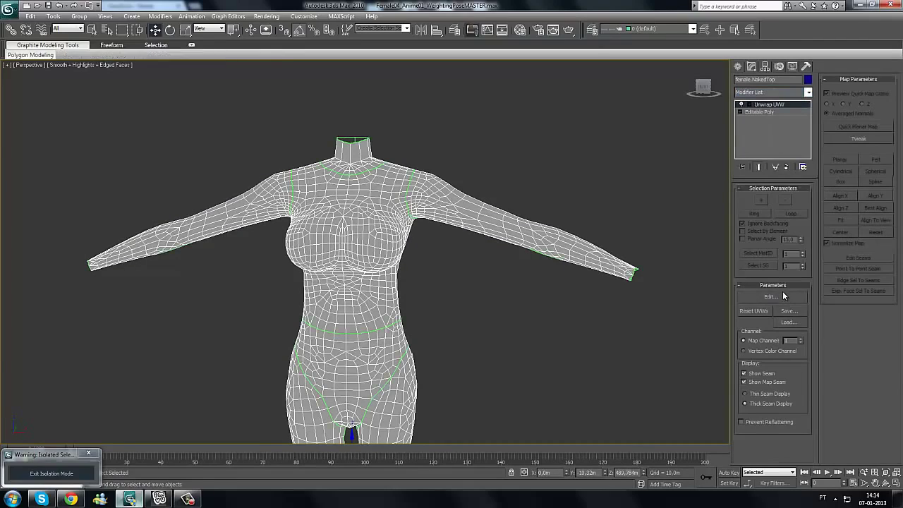
pyautogui.click(784, 296)
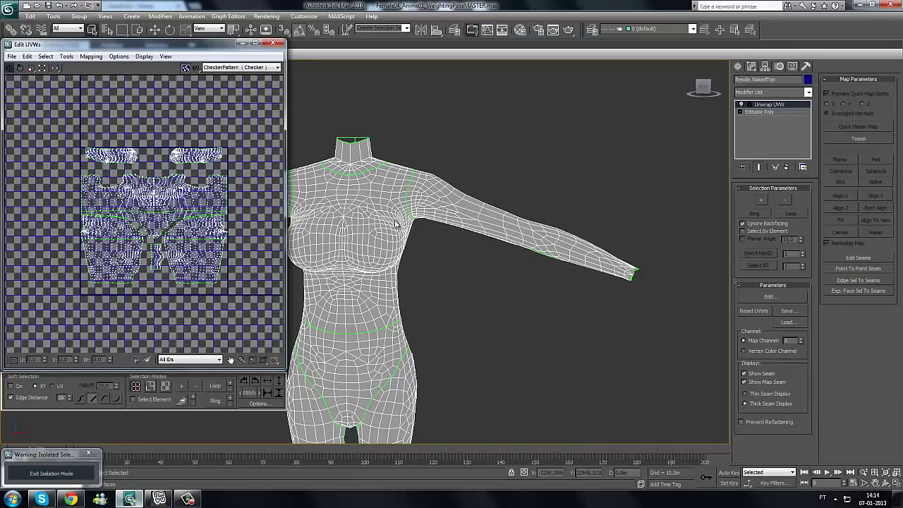
pyautogui.scroll(2, 46, 145)
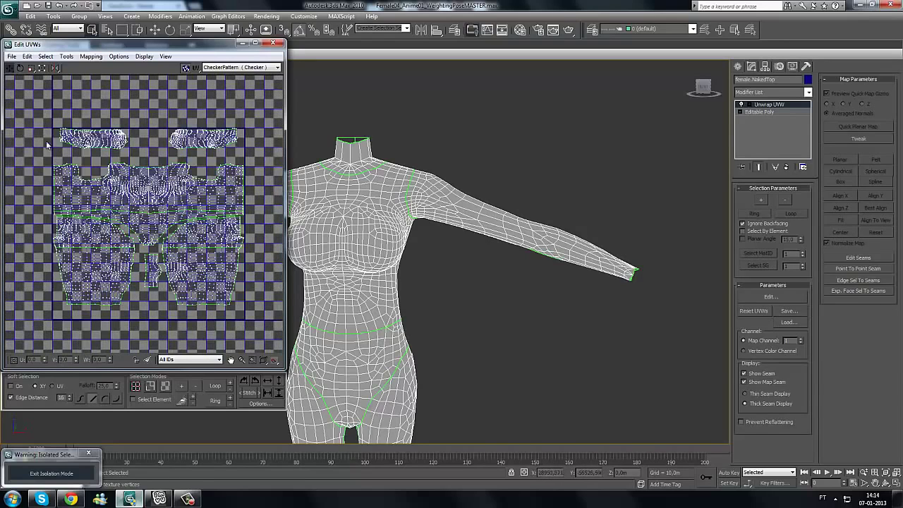
# - Render a UVW template of the body's UV layout at 256 by 512, then close the rendered map and its settings
pyautogui.moveTo(217, 327); pyautogui.dragTo(42, 89)
pyautogui.click(150, 103)
pyautogui.click(91, 56)
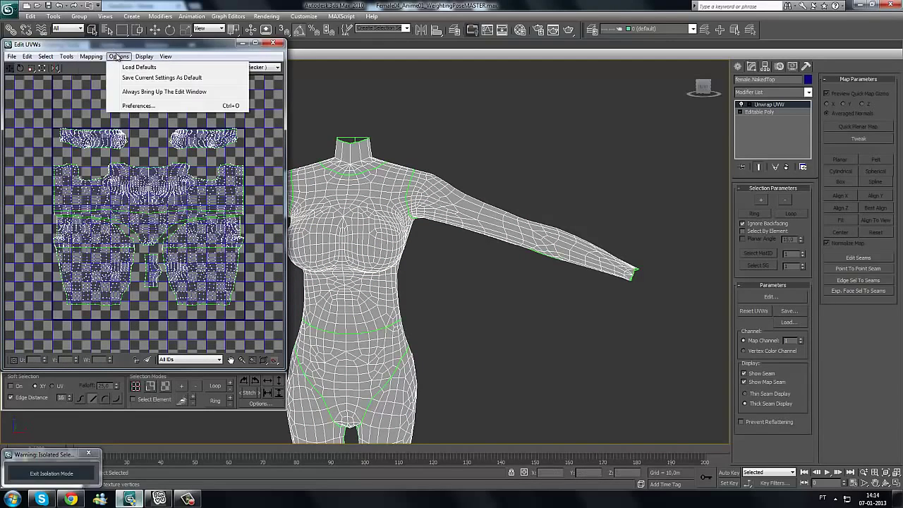
pyautogui.moveTo(65, 60)
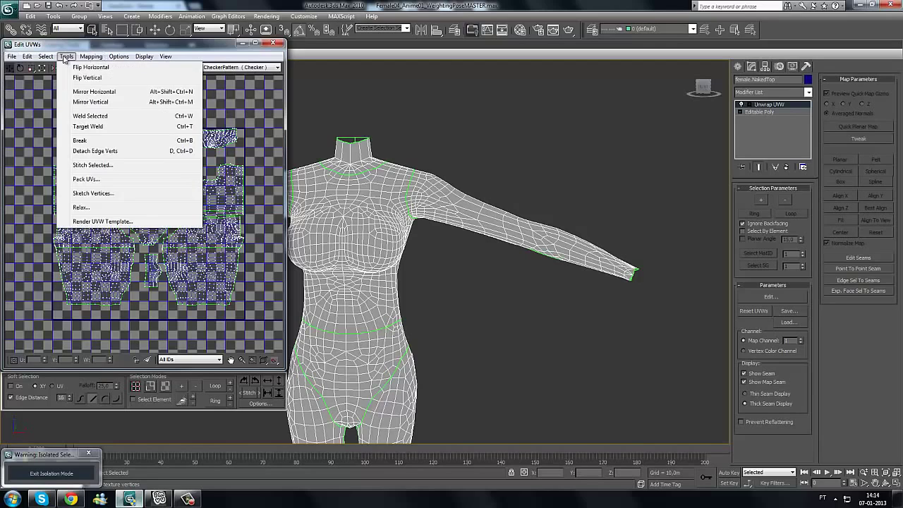
pyautogui.click(89, 222)
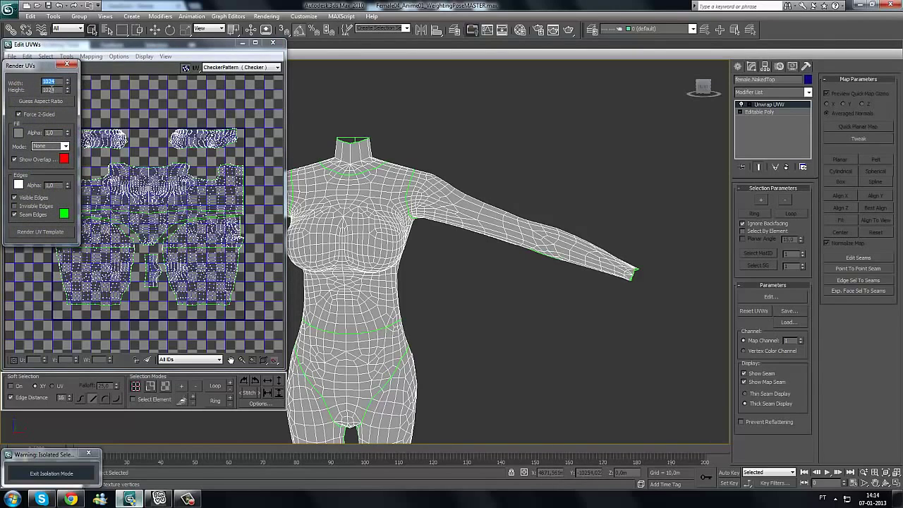
pyautogui.click(64, 234)
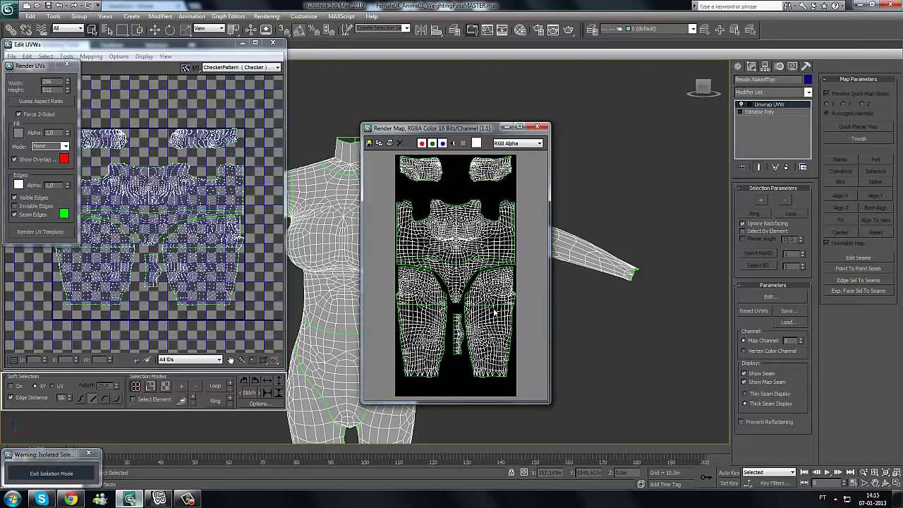
pyautogui.click(543, 127)
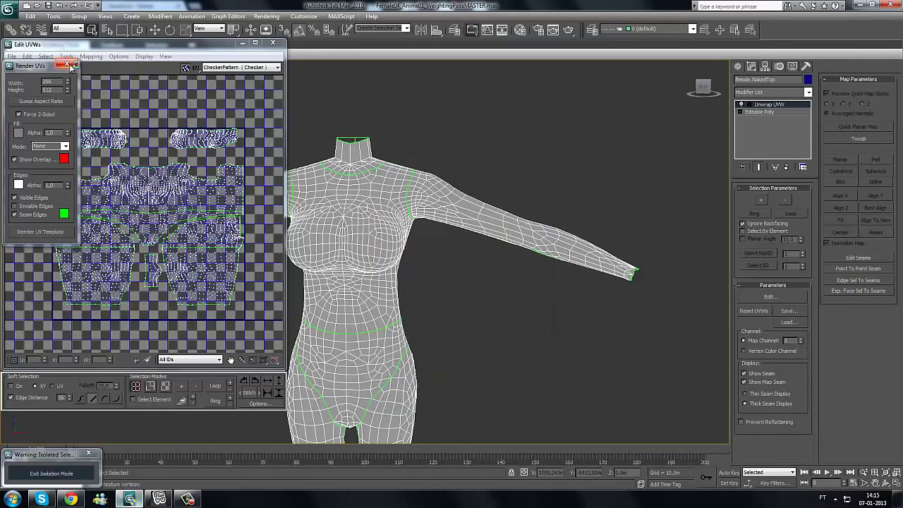
pyautogui.click(67, 65)
# - Select the first vertices at the inner end of the seam across the left thigh's UV shell and maximize the UV editor
pyautogui.scroll(10, 171, 259)
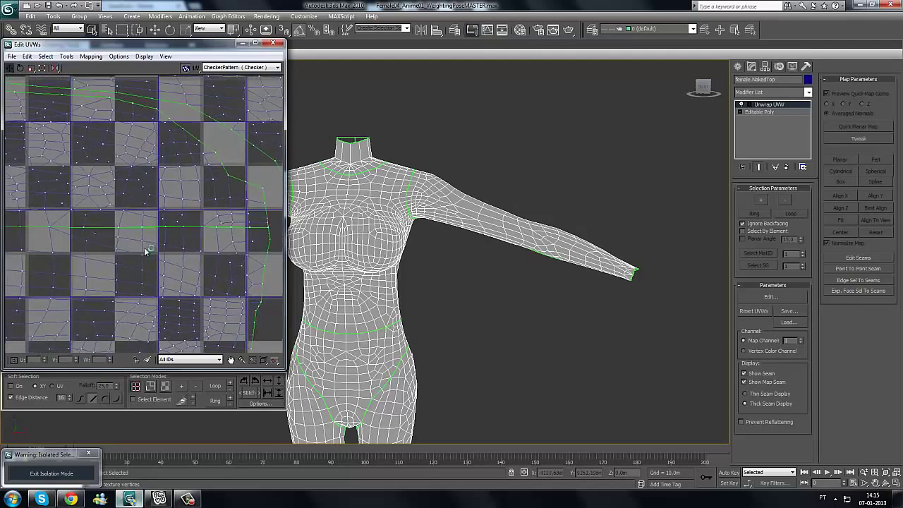
pyautogui.scroll(5, 233, 239)
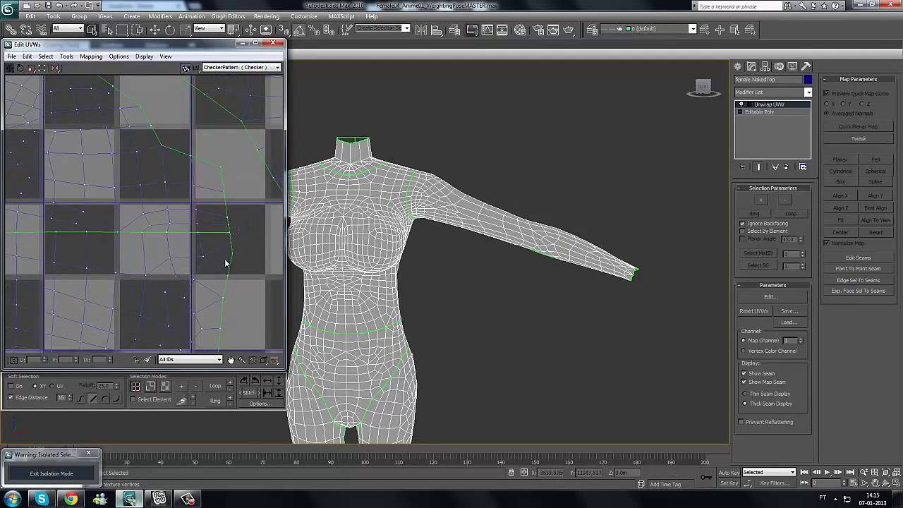
pyautogui.keyDown('ctrl'); pyautogui.moveTo(186, 210); pyautogui.dragTo(115, 237); pyautogui.keyUp('ctrl')
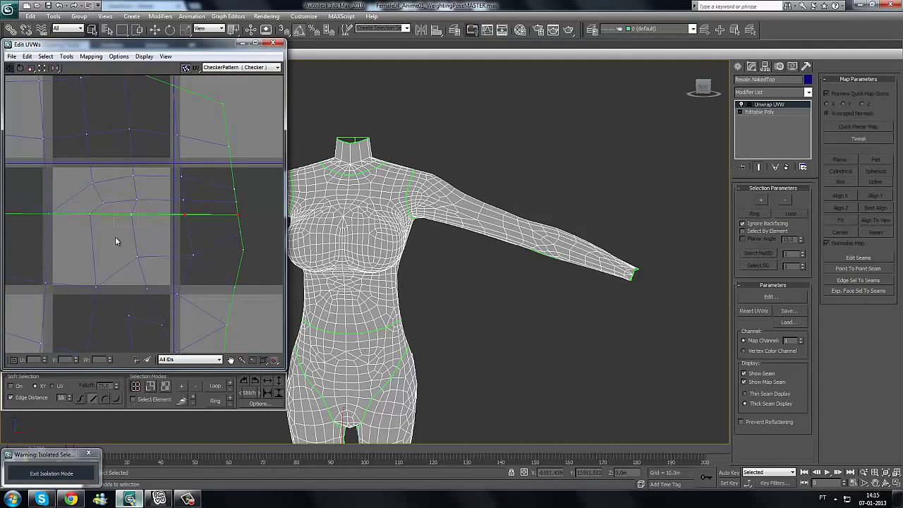
pyautogui.moveTo(39, 240); pyautogui.dragTo(138, 239, button='middle')
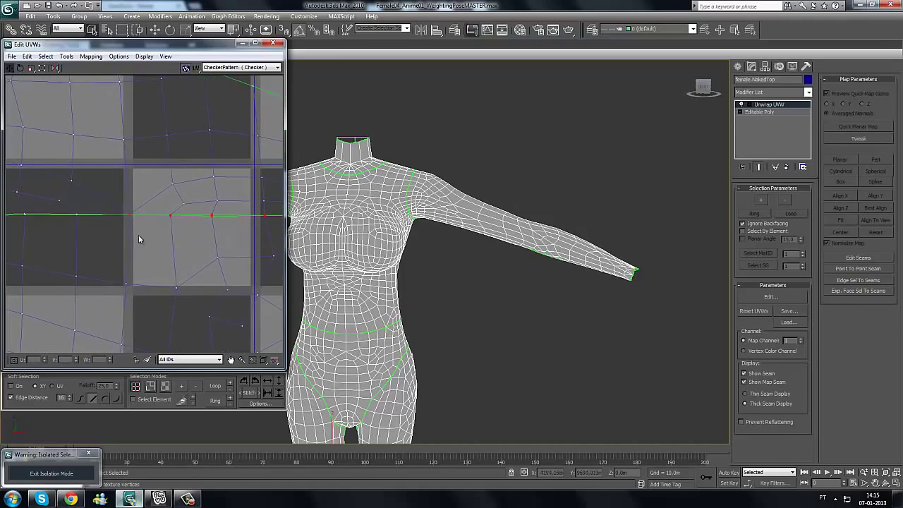
pyautogui.click(257, 43)
# - Extend the vertex selection outward along the horizontal seam across the left thigh's UV shell
pyautogui.moveTo(409, 282); pyautogui.dragTo(386, 193, button='middle')
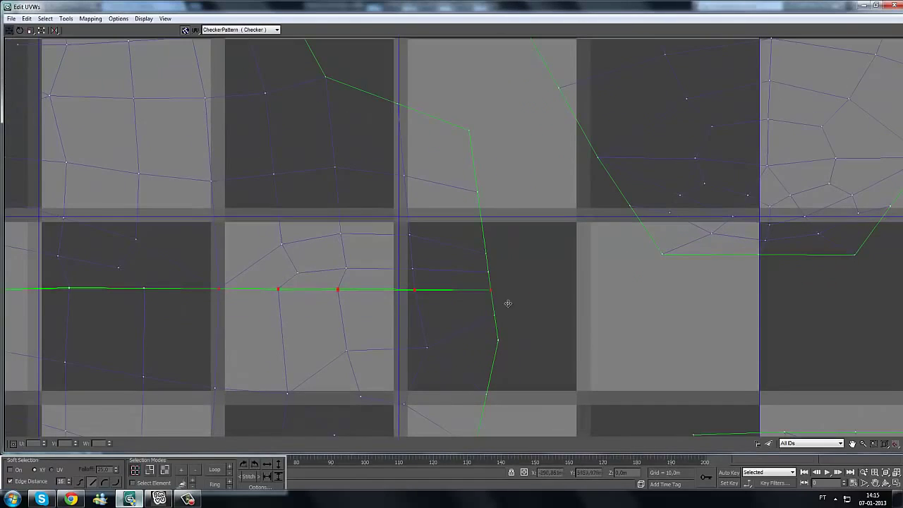
pyautogui.moveTo(228, 289); pyautogui.dragTo(330, 274, button='middle')
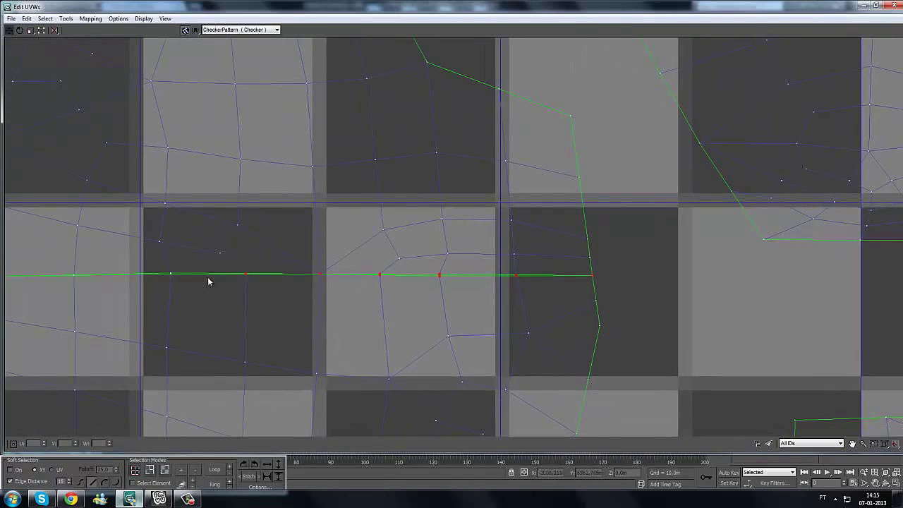
pyautogui.moveTo(149, 298); pyautogui.dragTo(253, 291, button='middle')
pyautogui.keyDown('ctrl'); pyautogui.moveTo(194, 259); pyautogui.dragTo(149, 284); pyautogui.keyUp('ctrl')
pyautogui.moveTo(141, 288); pyautogui.dragTo(267, 284, button='middle')
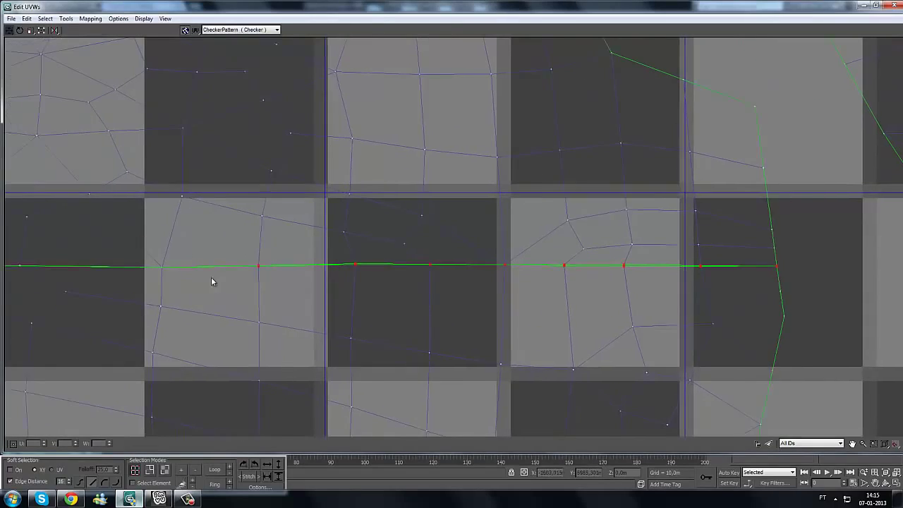
pyautogui.keyDown('ctrl'); pyautogui.moveTo(212, 256); pyautogui.dragTo(177, 277); pyautogui.keyUp('ctrl')
pyautogui.moveTo(153, 273); pyautogui.dragTo(194, 272, button='middle')
pyautogui.moveTo(135, 294); pyautogui.dragTo(197, 299, button='middle')
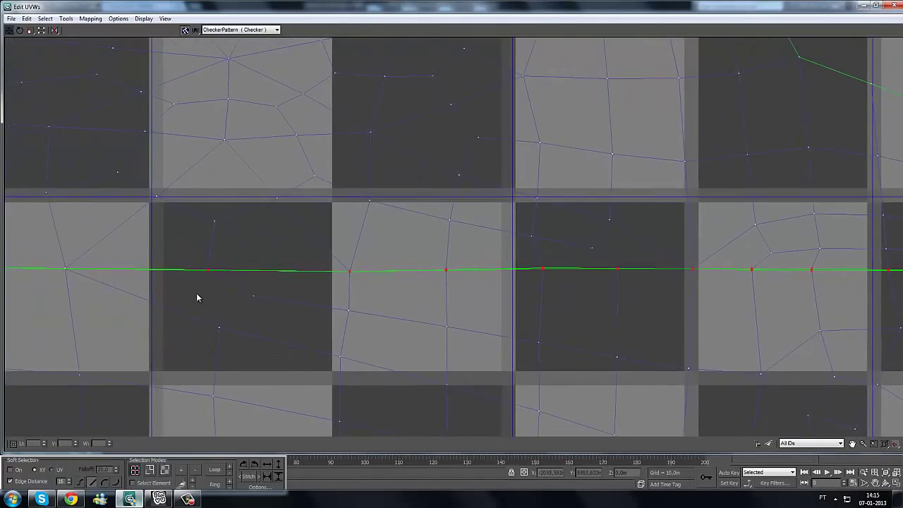
pyautogui.scroll(-4, 201, 293)
pyautogui.scroll(-4, 207, 286)
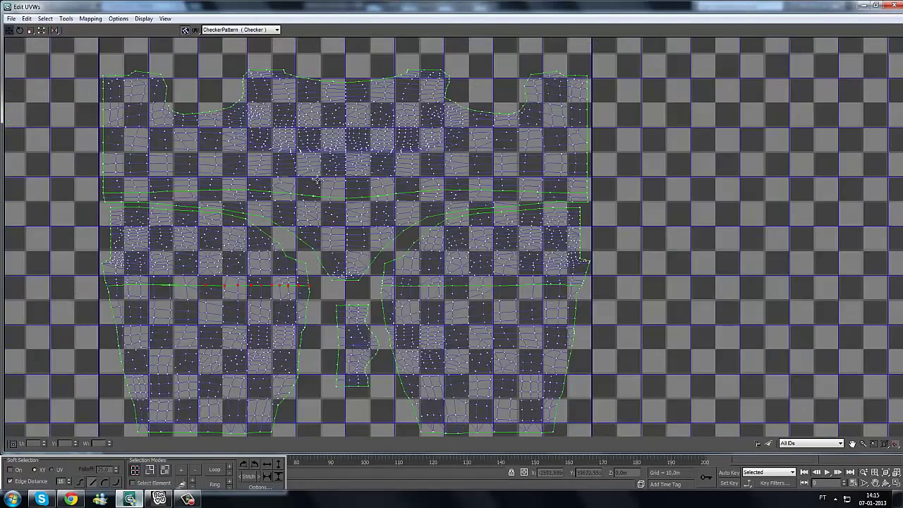
# - Hide the checker background and add the remaining vertices at the outer end of the left thigh seam to the selection
pyautogui.click(185, 31)
pyautogui.scroll(8, 369, 247)
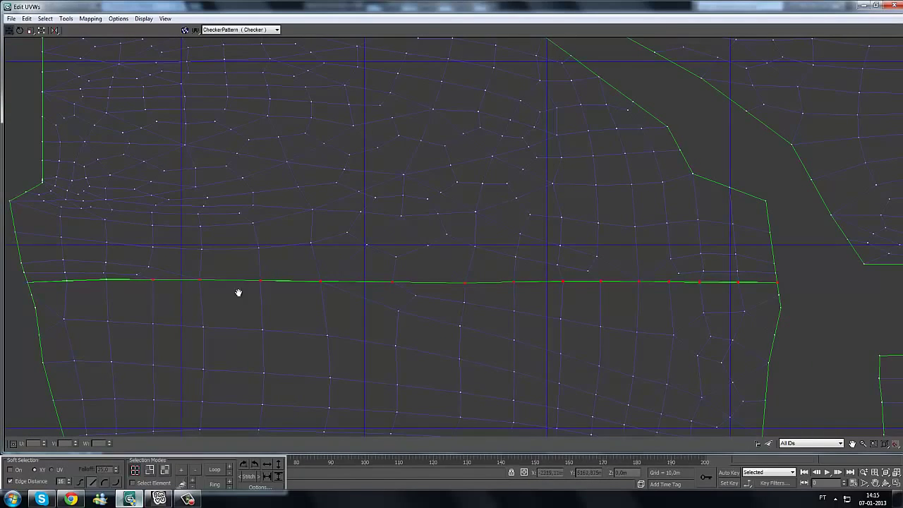
pyautogui.scroll(4, 239, 292)
pyautogui.moveTo(207, 251); pyautogui.dragTo(325, 254, button='middle')
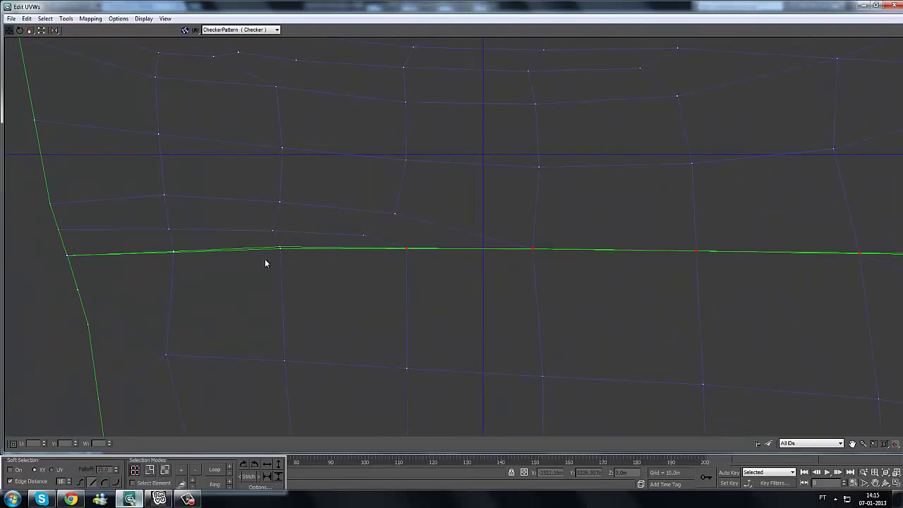
pyautogui.keyDown('ctrl'); pyautogui.moveTo(95, 249); pyautogui.dragTo(37, 272); pyautogui.keyUp('ctrl')
# - Weld the selected vertices along the left thigh shell's horizontal seam and clear the selection
pyautogui.moveTo(510, 374); pyautogui.dragTo(431, 301, button='middle')
pyautogui.scroll(-5, 431, 300)
pyautogui.rightClick(492, 274)
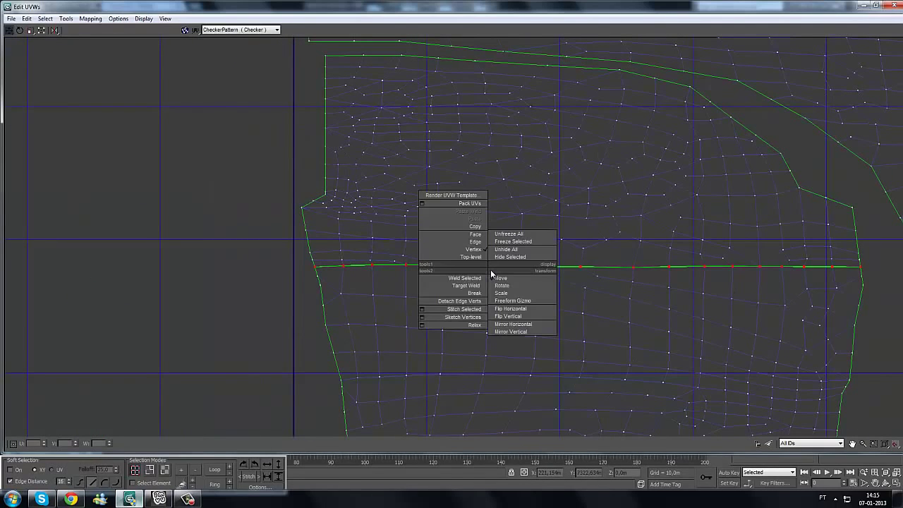
pyautogui.click(474, 280)
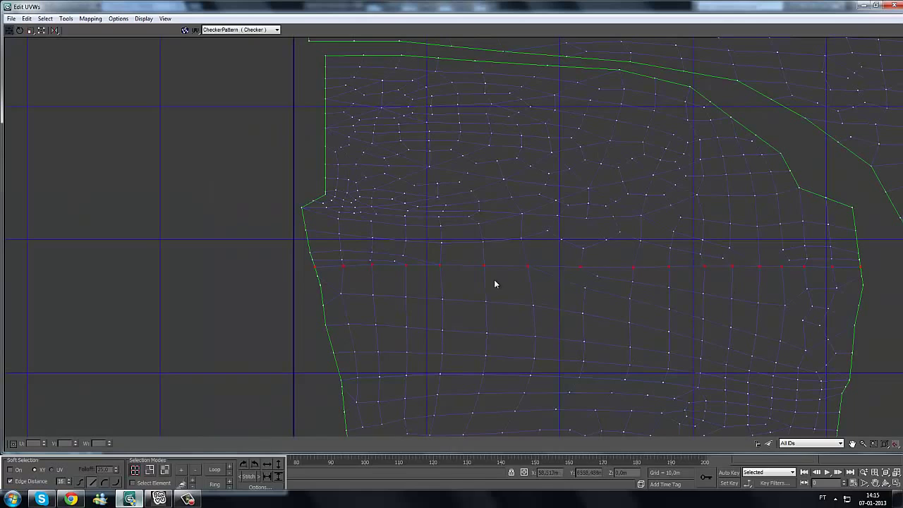
pyautogui.click(228, 296)
# - Select the vertices at the inner end of the horizontal seam across the right thigh's UV shell
pyautogui.moveTo(227, 296); pyautogui.dragTo(42, 290, button='middle')
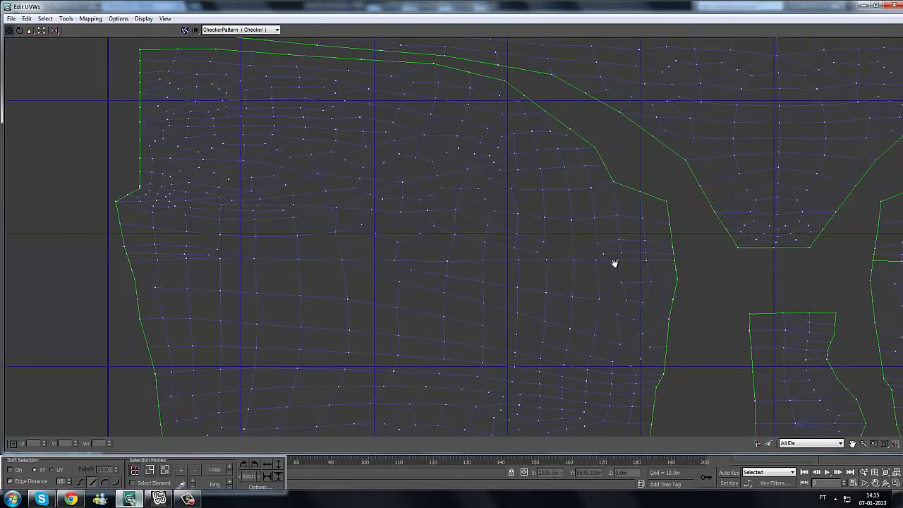
pyautogui.moveTo(616, 264); pyautogui.dragTo(188, 271, button='middle')
pyautogui.scroll(2, 268, 274)
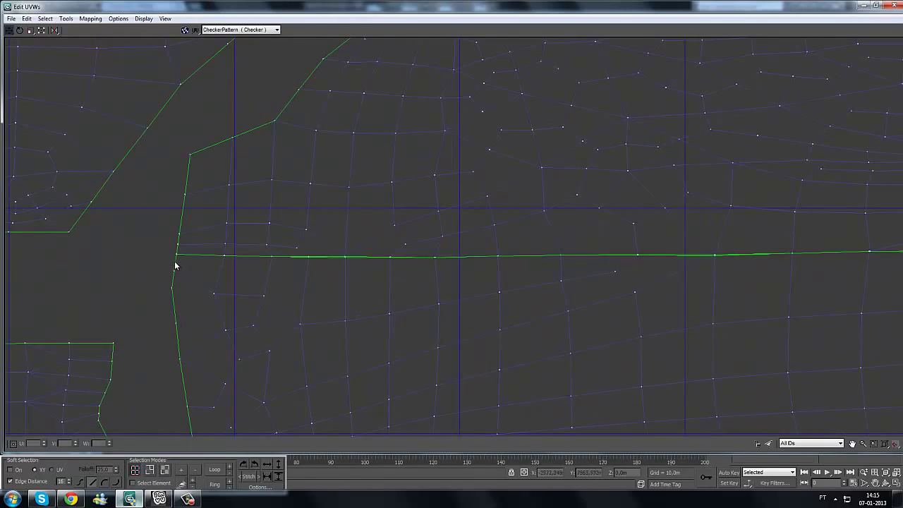
pyautogui.moveTo(174, 250); pyautogui.dragTo(185, 255)
pyautogui.scroll(2, 191, 254)
pyautogui.keyDown('ctrl'); pyautogui.click(244, 248); pyautogui.keyUp('ctrl')
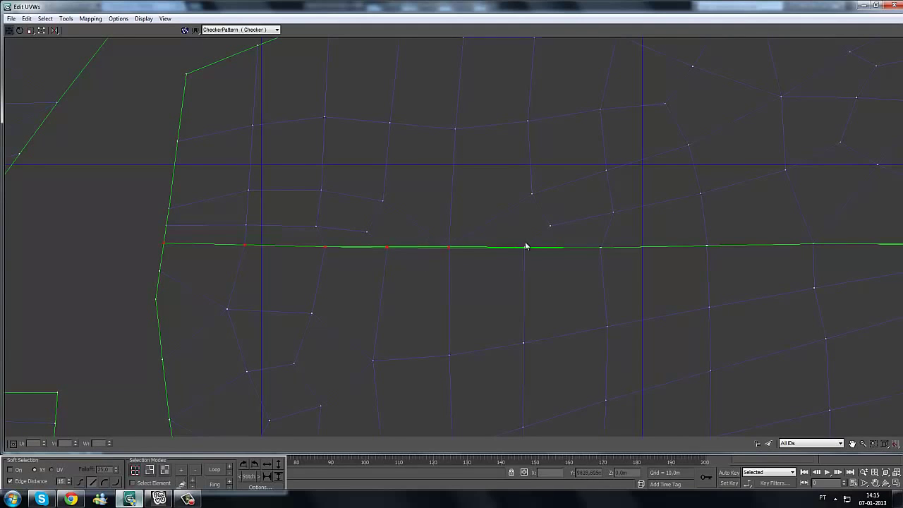
pyautogui.keyDown('ctrl'); pyautogui.moveTo(538, 238); pyautogui.dragTo(509, 258); pyautogui.keyUp('ctrl')
pyautogui.keyDown('ctrl'); pyautogui.moveTo(617, 241); pyautogui.dragTo(575, 266); pyautogui.keyUp('ctrl')
# - Add the vertices along the middle of the right thigh shell's horizontal seam to the selection
pyautogui.moveTo(670, 263); pyautogui.dragTo(528, 276, button='middle')
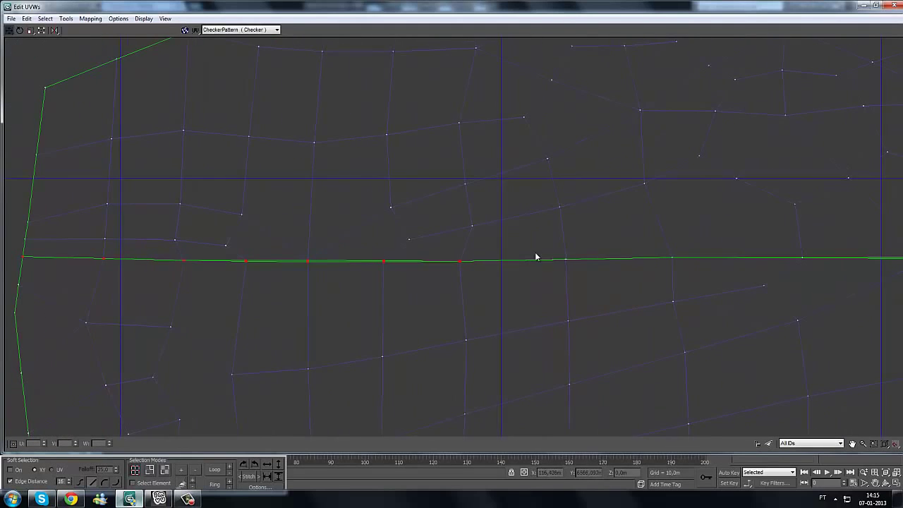
pyautogui.keyDown('ctrl'); pyautogui.moveTo(579, 254); pyautogui.dragTo(535, 275); pyautogui.keyUp('ctrl')
pyautogui.moveTo(550, 287); pyautogui.dragTo(408, 301, button='middle')
pyautogui.keyDown('ctrl'); pyautogui.moveTo(560, 257); pyautogui.dragTo(503, 280); pyautogui.keyUp('ctrl')
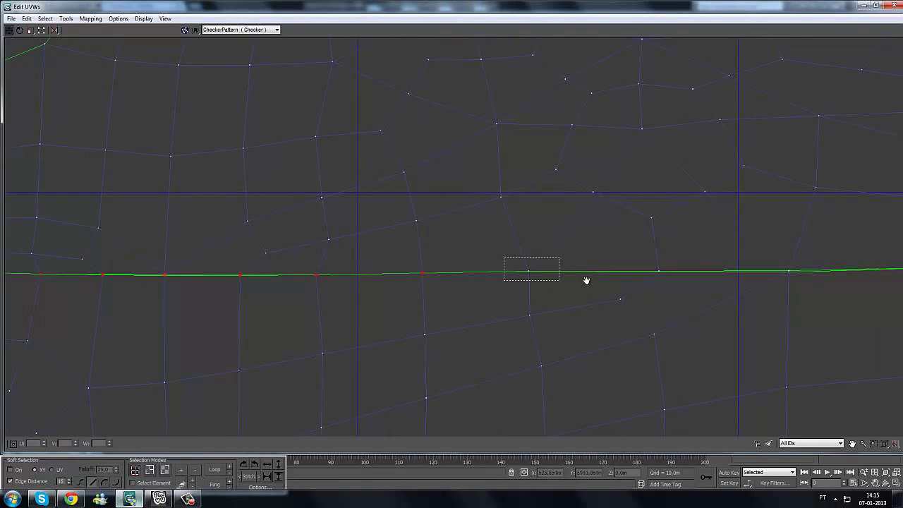
pyautogui.moveTo(586, 280); pyautogui.dragTo(461, 287, button='middle')
pyautogui.keyDown('ctrl'); pyautogui.moveTo(564, 266); pyautogui.dragTo(524, 281); pyautogui.keyUp('ctrl')
pyautogui.moveTo(565, 285); pyautogui.dragTo(471, 288, button='middle')
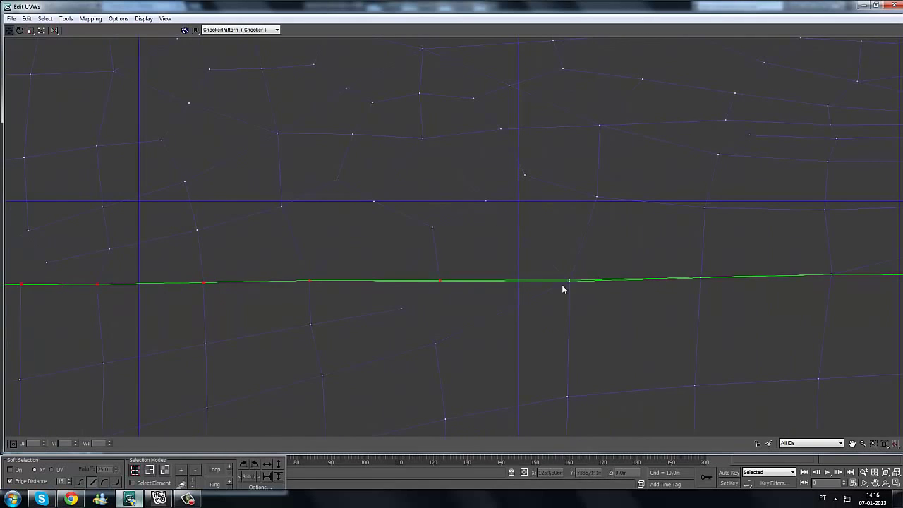
pyautogui.keyDown('ctrl'); pyautogui.moveTo(589, 273); pyautogui.dragTo(547, 296); pyautogui.keyUp('ctrl')
pyautogui.moveTo(626, 304); pyautogui.dragTo(477, 310, button='middle')
pyautogui.keyDown('ctrl'); pyautogui.moveTo(572, 271); pyautogui.dragTo(526, 306); pyautogui.keyUp('ctrl')
# - Add the last vertices at the outer end of the right thigh seam and weld the whole selected row
pyautogui.moveTo(578, 311); pyautogui.dragTo(465, 312, button='middle')
pyautogui.moveTo(573, 311); pyautogui.dragTo(525, 294, button='middle')
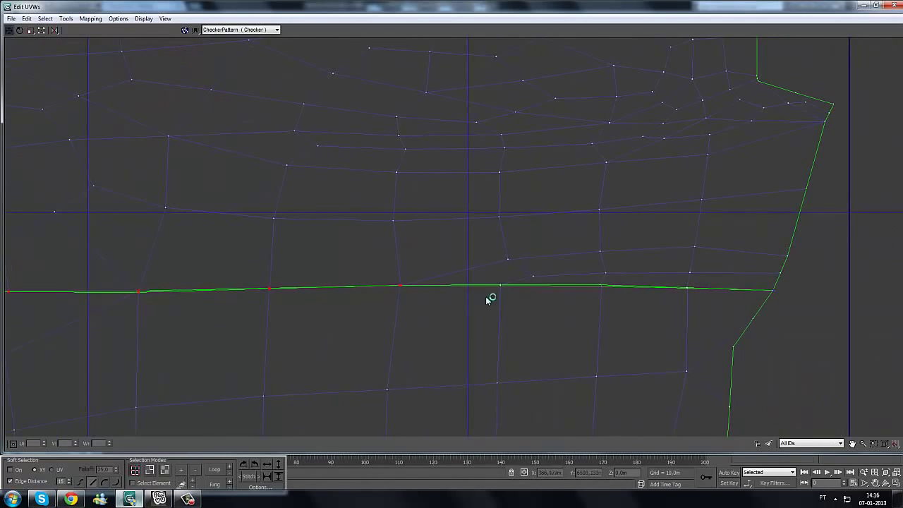
pyautogui.keyDown('ctrl'); pyautogui.moveTo(490, 299); pyautogui.dragTo(514, 278); pyautogui.keyUp('ctrl')
pyautogui.keyDown('ctrl'); pyautogui.moveTo(589, 300); pyautogui.dragTo(612, 277); pyautogui.keyUp('ctrl')
pyautogui.keyDown('ctrl'); pyautogui.moveTo(695, 284); pyautogui.dragTo(676, 297); pyautogui.keyUp('ctrl')
pyautogui.keyDown('ctrl'); pyautogui.moveTo(782, 286); pyautogui.dragTo(762, 297); pyautogui.keyUp('ctrl')
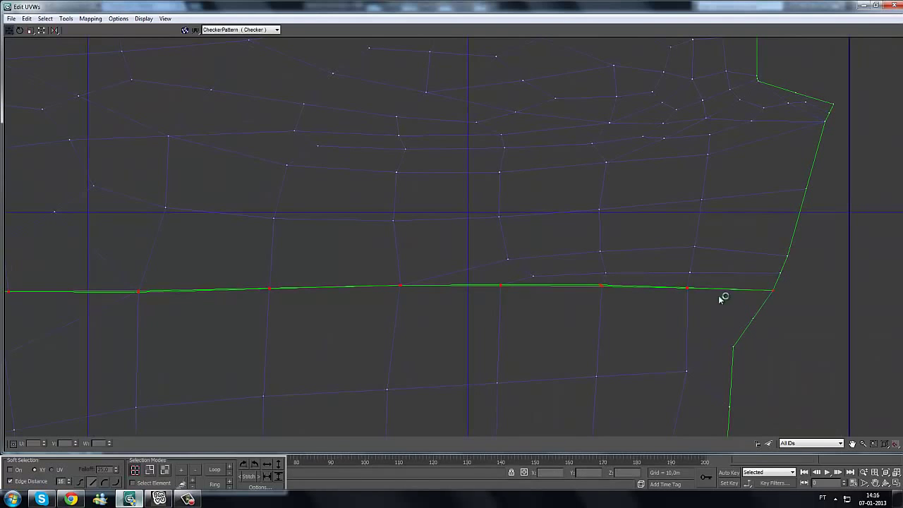
pyautogui.rightClick(649, 295)
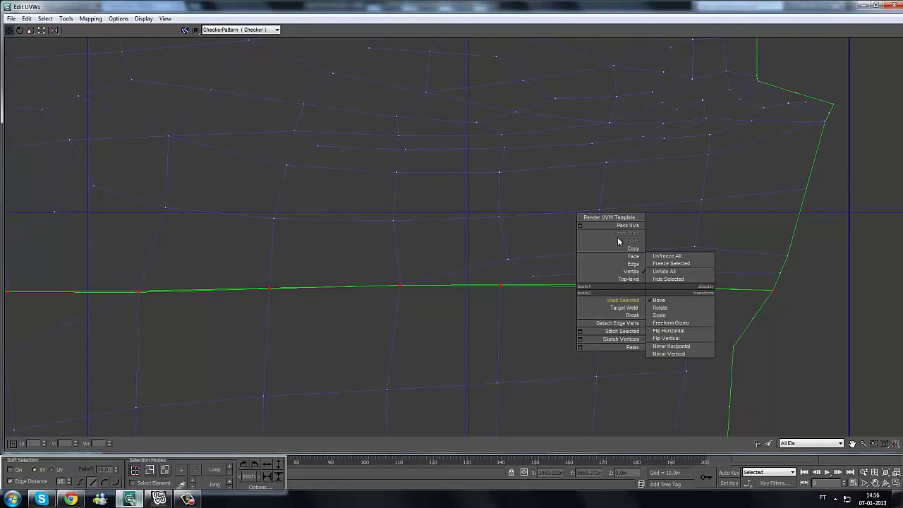
pyautogui.click(623, 304)
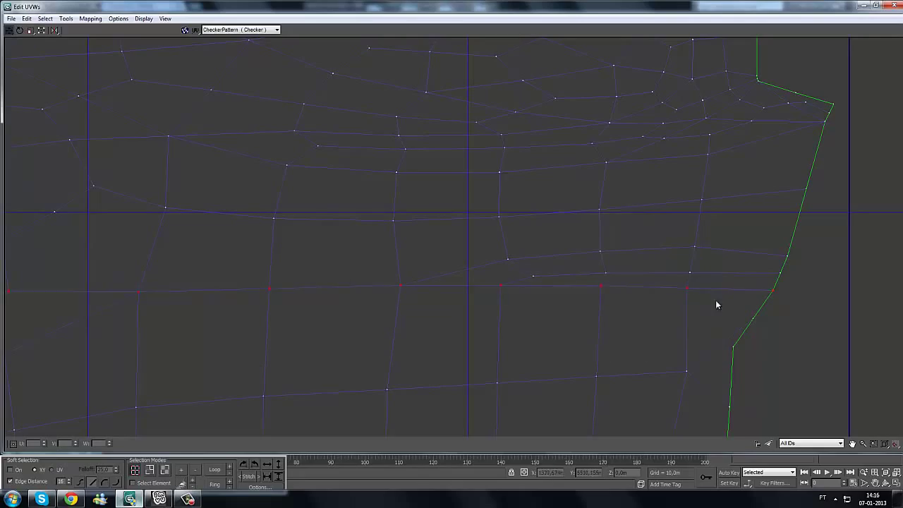
# - Select the first vertices at the left end of the waist seam across the torso's UV shell
pyautogui.moveTo(481, 276); pyautogui.dragTo(479, 285, button='middle')
pyautogui.scroll(-8, 471, 285)
pyautogui.moveTo(381, 236); pyautogui.dragTo(498, 268, button='middle')
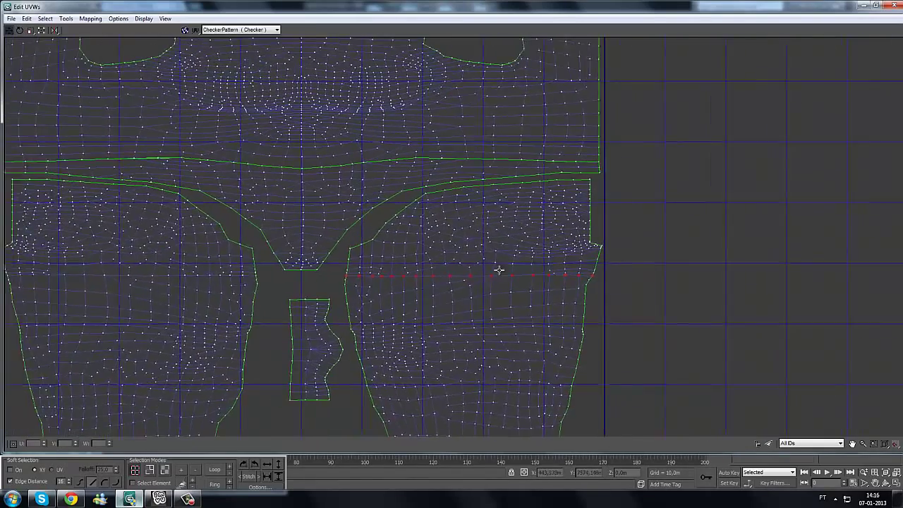
pyautogui.moveTo(377, 231); pyautogui.dragTo(544, 301, button='middle')
pyautogui.scroll(3, 279, 283)
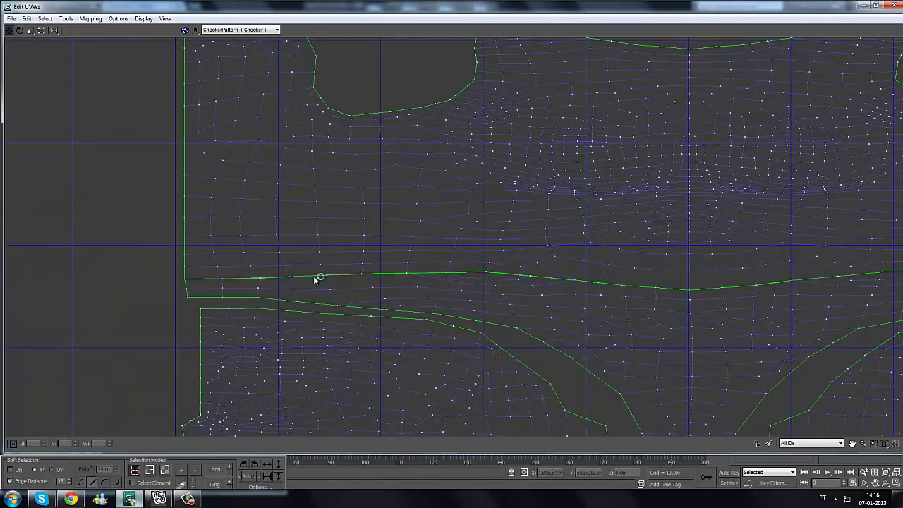
pyautogui.moveTo(315, 276); pyautogui.dragTo(542, 284, button='middle')
pyautogui.scroll(4, 458, 293)
pyautogui.moveTo(368, 280); pyautogui.dragTo(320, 293)
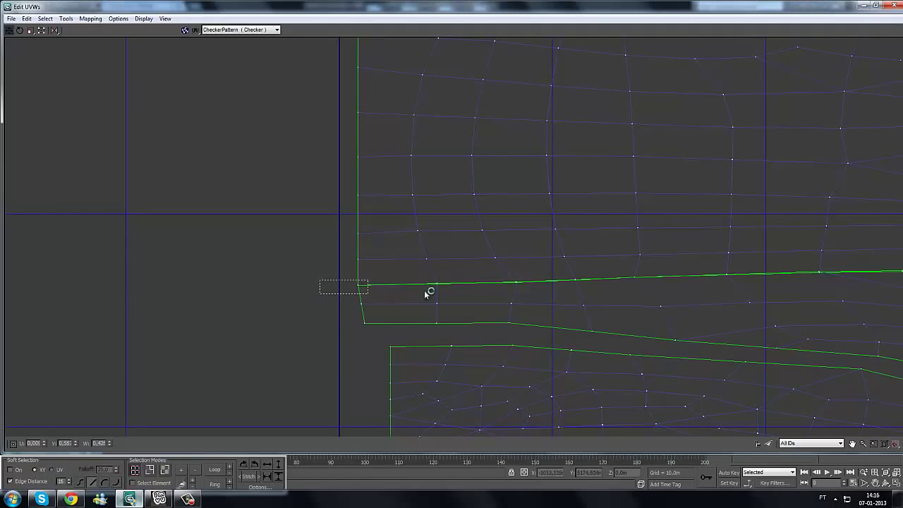
pyautogui.keyDown('ctrl'); pyautogui.moveTo(449, 276); pyautogui.dragTo(428, 289); pyautogui.keyUp('ctrl')
pyautogui.keyDown('ctrl'); pyautogui.moveTo(528, 275); pyautogui.dragTo(490, 295); pyautogui.keyUp('ctrl')
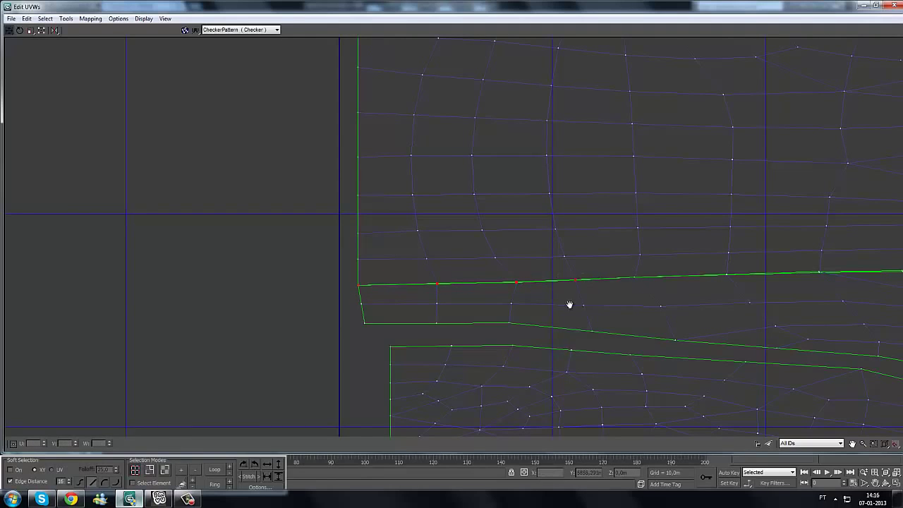
# - Add the vertices along the left half of the torso shell's waist seam to the selection
pyautogui.moveTo(570, 304); pyautogui.dragTo(503, 319, button='middle')
pyautogui.keyDown('ctrl'); pyautogui.moveTo(585, 284); pyautogui.dragTo(555, 299); pyautogui.keyUp('ctrl')
pyautogui.moveTo(604, 301); pyautogui.dragTo(457, 302, button='middle')
pyautogui.keyDown('ctrl'); pyautogui.moveTo(522, 287); pyautogui.dragTo(496, 297); pyautogui.keyUp('ctrl')
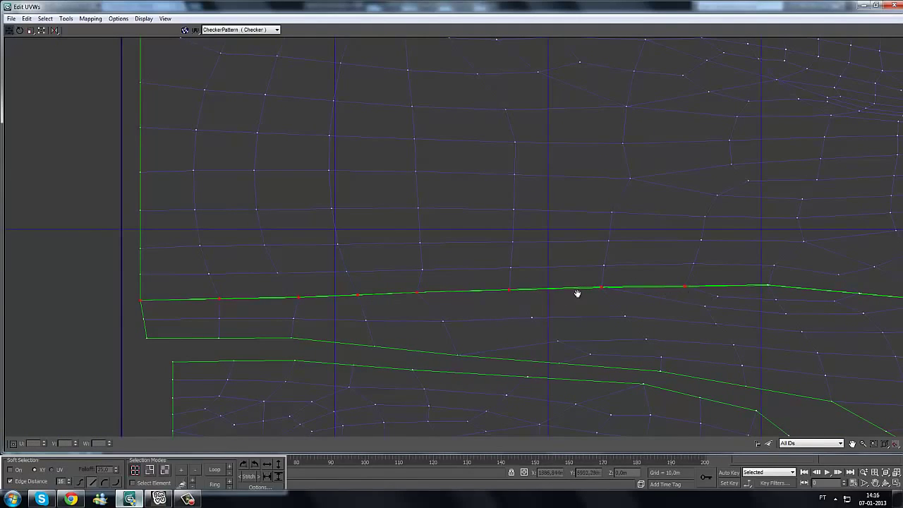
pyautogui.moveTo(577, 293); pyautogui.dragTo(398, 293, button='middle')
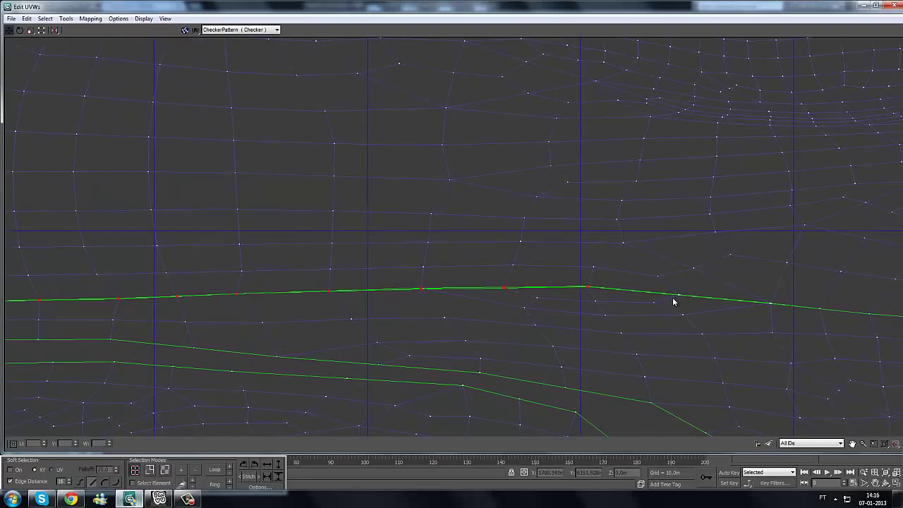
pyautogui.moveTo(687, 317); pyautogui.dragTo(533, 316, button='middle')
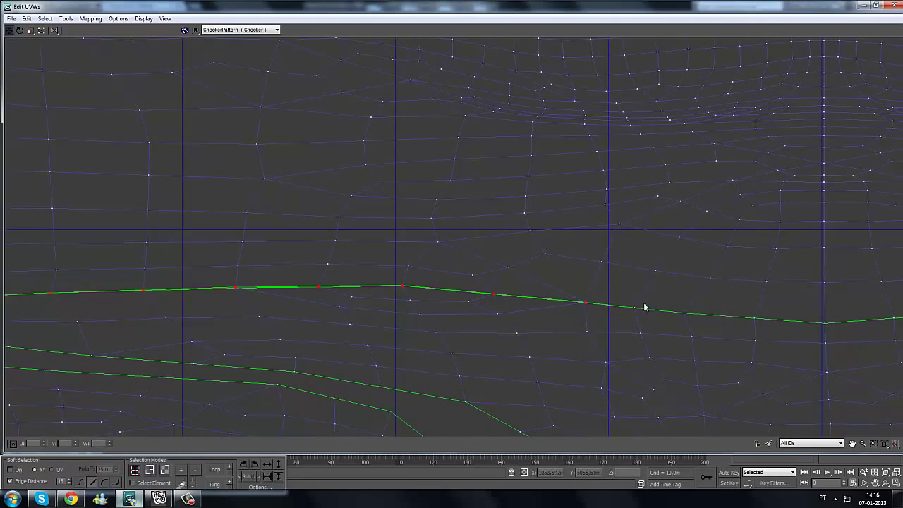
# - Extend the waist seam selection across the vertices around the torso shell's vertical centre line
pyautogui.moveTo(690, 340); pyautogui.dragTo(544, 312, button='middle')
pyautogui.moveTo(619, 316); pyautogui.dragTo(572, 312, button='middle')
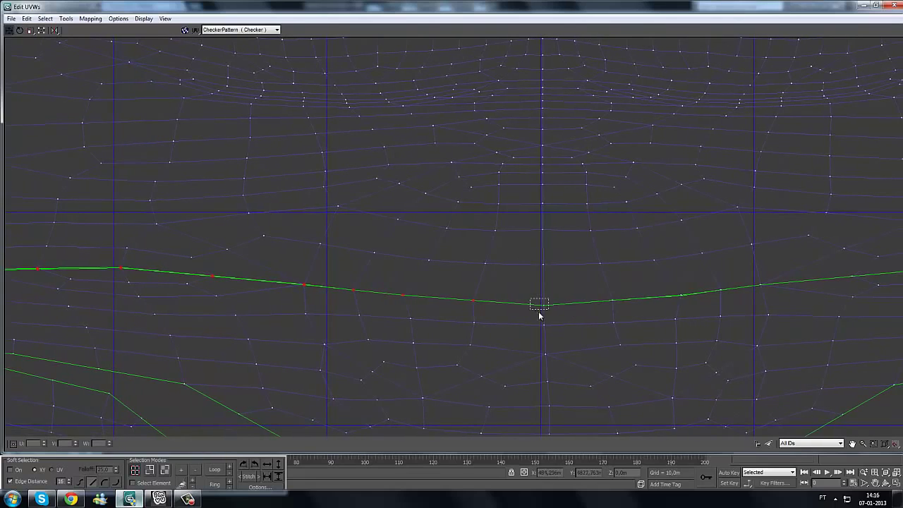
pyautogui.click(539, 314)
pyautogui.keyDown('ctrl'); pyautogui.moveTo(695, 292); pyautogui.dragTo(675, 305); pyautogui.keyUp('ctrl')
pyautogui.moveTo(676, 309); pyautogui.dragTo(573, 309, button='middle')
pyautogui.keyDown('ctrl'); pyautogui.moveTo(675, 297); pyautogui.dragTo(676, 299); pyautogui.keyUp('ctrl')
pyautogui.moveTo(676, 299); pyautogui.dragTo(592, 310, button='middle')
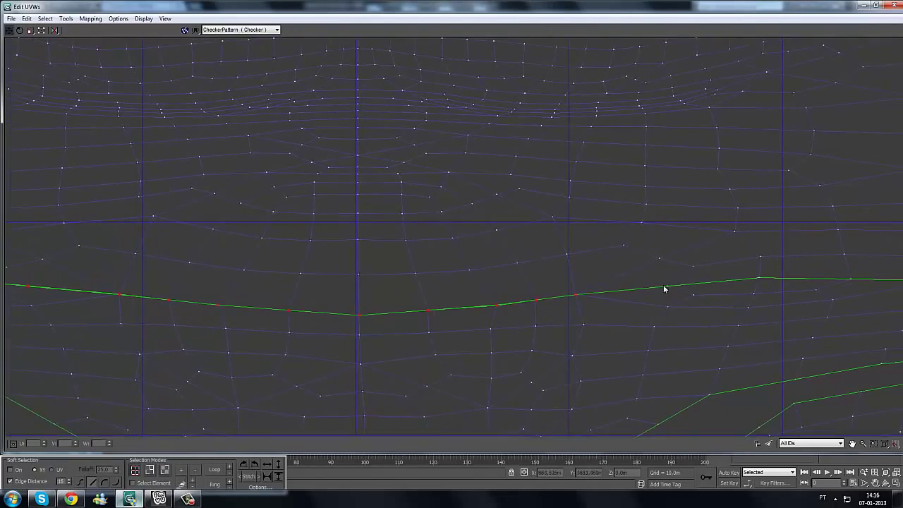
# - Add the waist seam vertices just right of the torso shell's centre to the selection
pyautogui.keyDown('ctrl'); pyautogui.moveTo(659, 281); pyautogui.dragTo(691, 306); pyautogui.keyUp('ctrl')
pyautogui.moveTo(690, 305); pyautogui.dragTo(586, 317, button='middle')
pyautogui.moveTo(640, 302); pyautogui.dragTo(581, 309, button='middle')
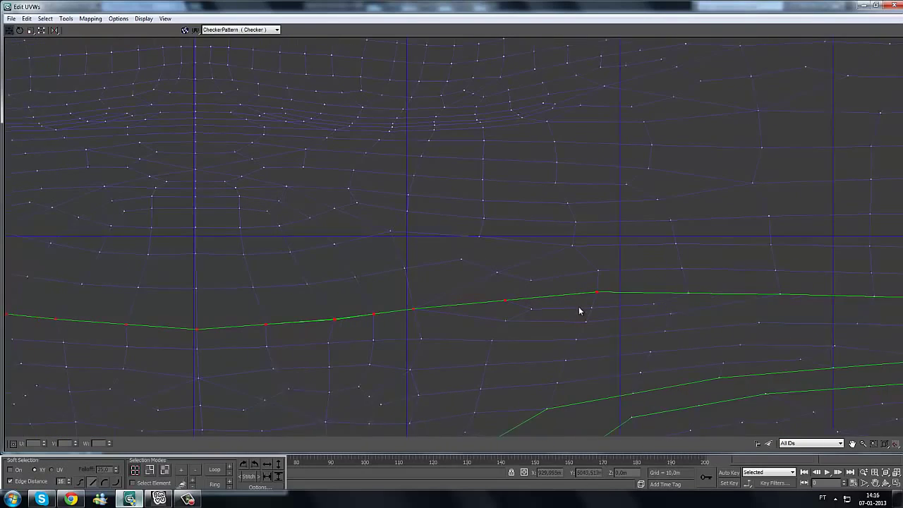
pyautogui.moveTo(700, 289); pyautogui.dragTo(661, 290, button='middle')
pyautogui.moveTo(602, 306); pyautogui.dragTo(492, 308, button='middle')
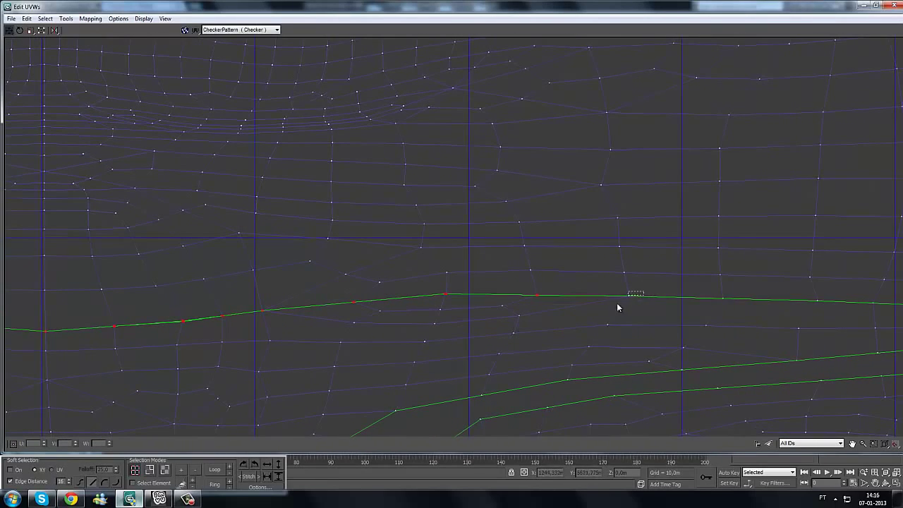
# - Add the remaining waist seam vertices out to the torso shell's right edge to the selection
pyautogui.keyDown('ctrl'); pyautogui.moveTo(643, 290); pyautogui.dragTo(619, 307); pyautogui.keyUp('ctrl')
pyautogui.moveTo(704, 305); pyautogui.dragTo(636, 305, button='middle')
pyautogui.keyDown('ctrl'); pyautogui.moveTo(665, 291); pyautogui.dragTo(653, 316); pyautogui.keyUp('ctrl')
pyautogui.moveTo(696, 311); pyautogui.dragTo(568, 314, button='middle')
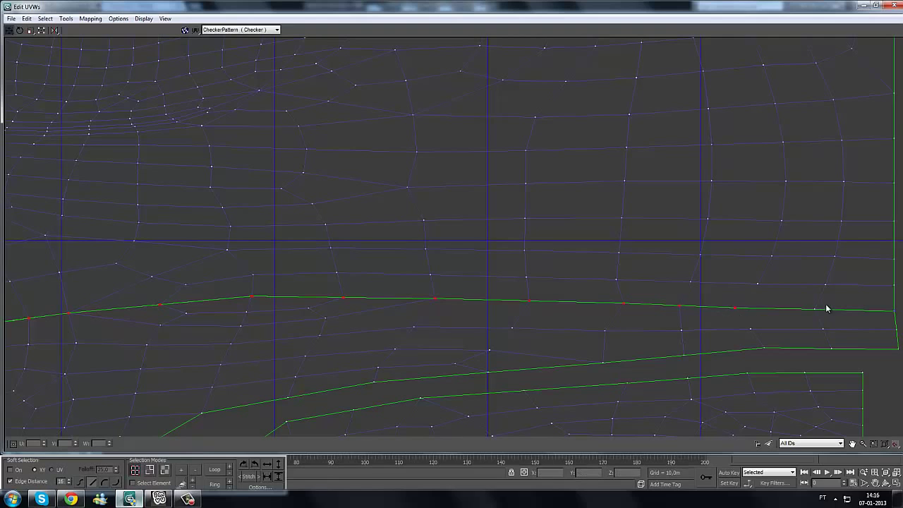
pyautogui.moveTo(865, 320); pyautogui.dragTo(766, 326, button='middle')
pyautogui.moveTo(778, 323); pyautogui.dragTo(777, 321)
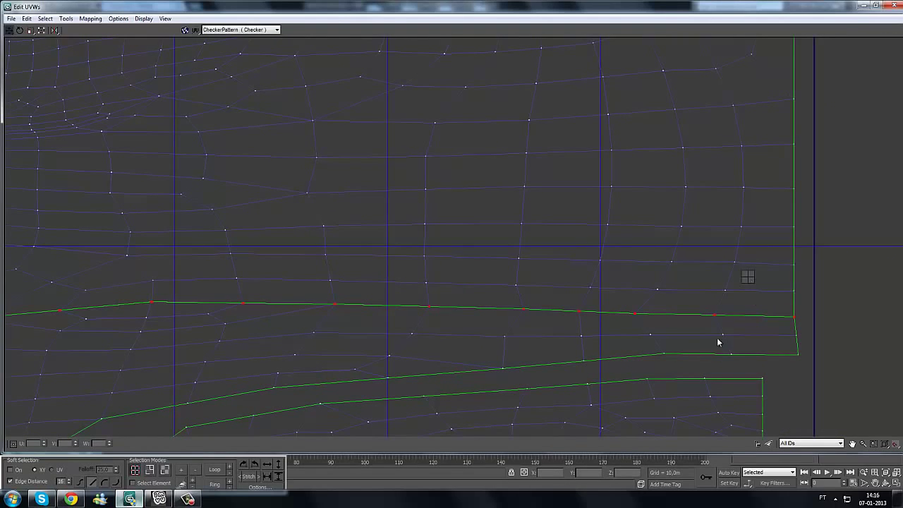
# - Weld the selected waist seam vertices and restore the UV editor to a smaller window beside the model
pyautogui.click(728, 288)
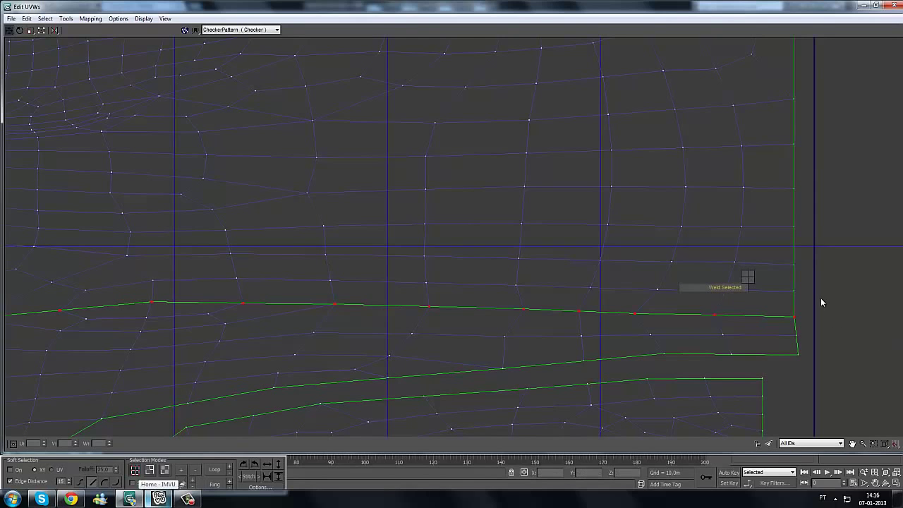
pyautogui.click(877, 5)
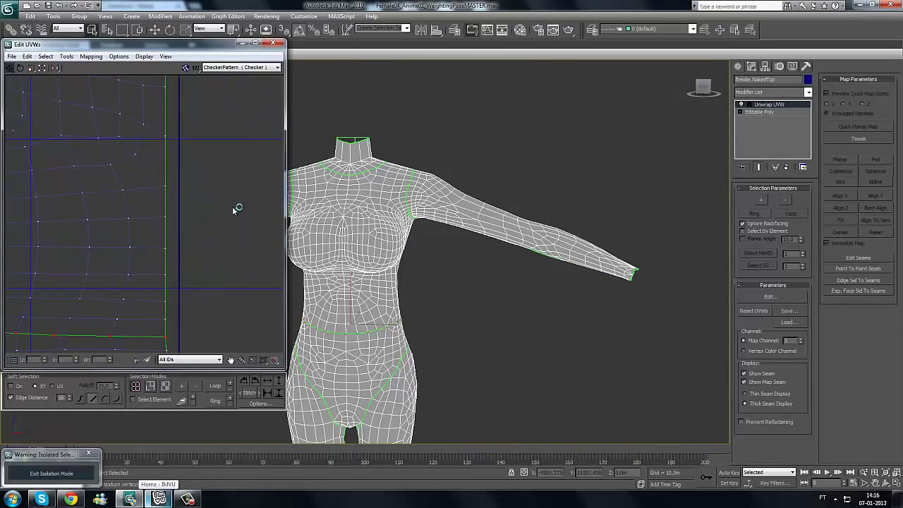
pyautogui.scroll(-5, 235, 209)
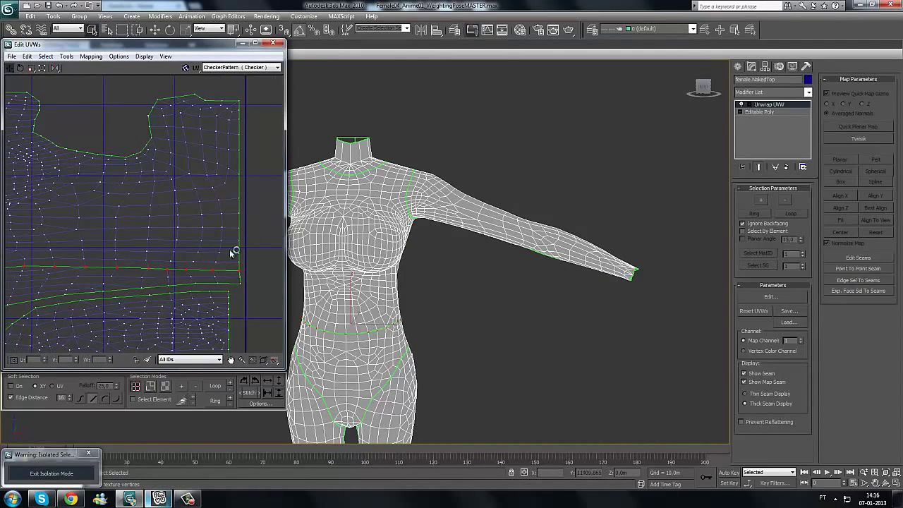
pyautogui.moveTo(185, 47); pyautogui.dragTo(441, 52)
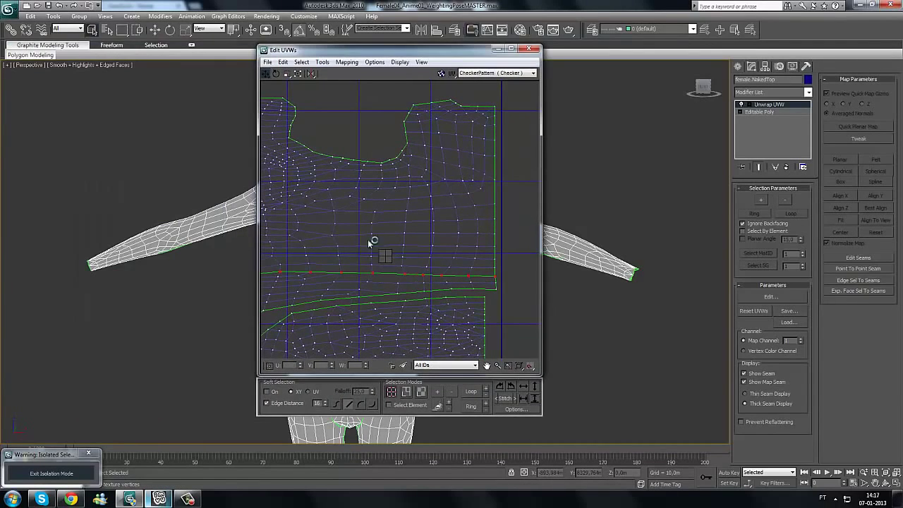
pyautogui.rightClick(367, 272)
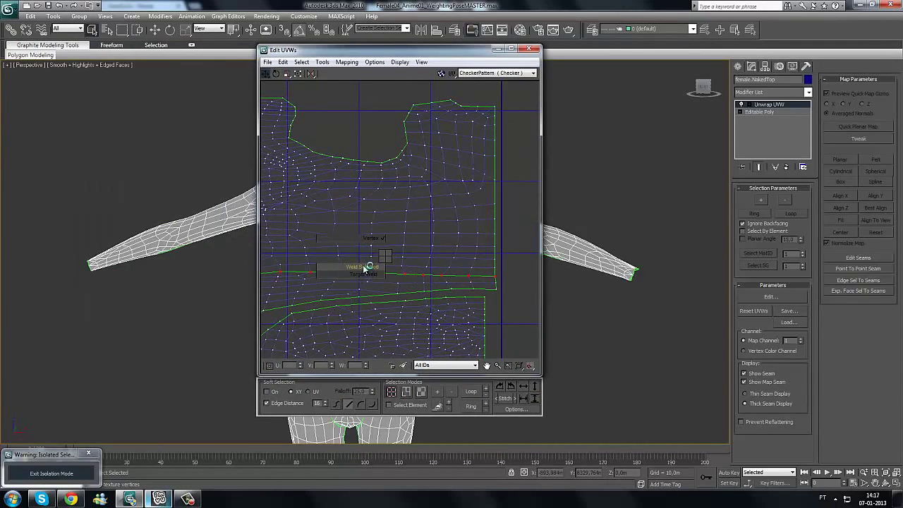
pyautogui.click(366, 268)
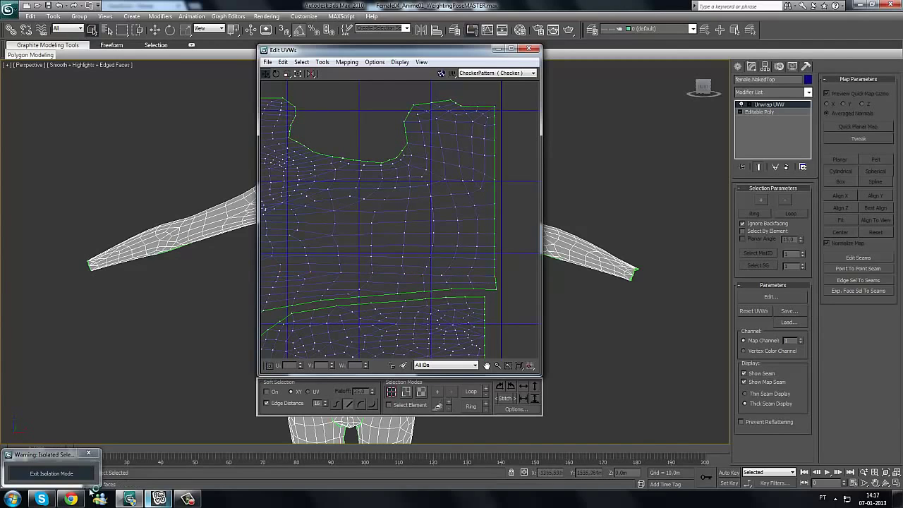
# - Examine the welded torso shell and the whole UV layout for remaining split seams
pyautogui.moveTo(423, 46); pyautogui.dragTo(289, 53)
pyautogui.scroll(-6, 280, 257)
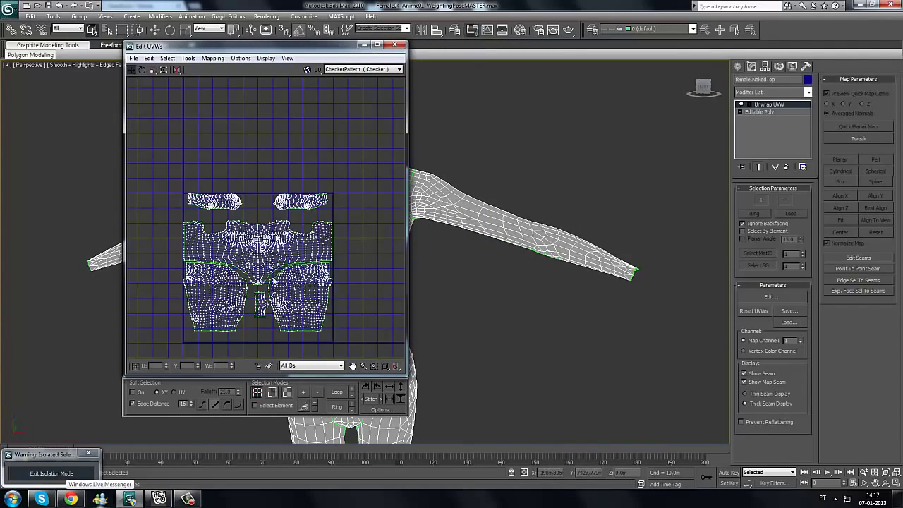
pyautogui.scroll(4, 274, 281)
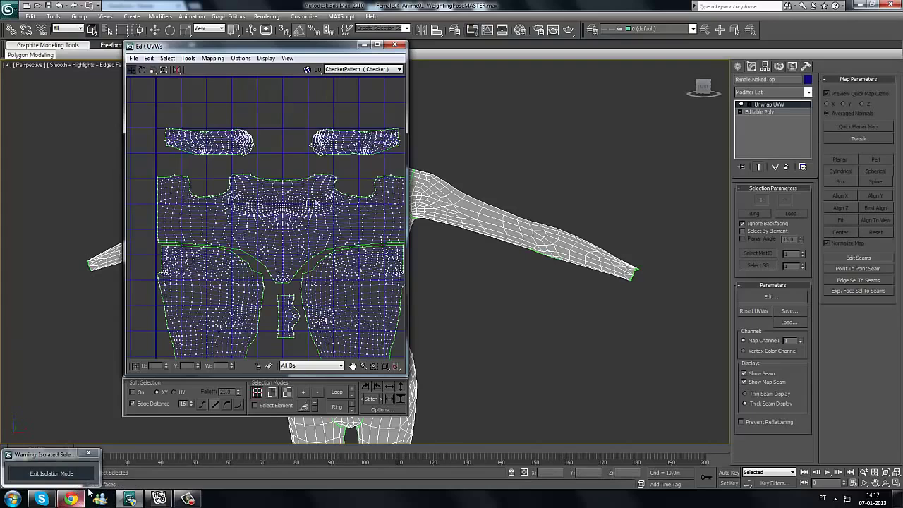
pyautogui.scroll(3, 303, 258)
pyautogui.moveTo(303, 258); pyautogui.dragTo(304, 241, button='middle')
pyautogui.scroll(3, 303, 240)
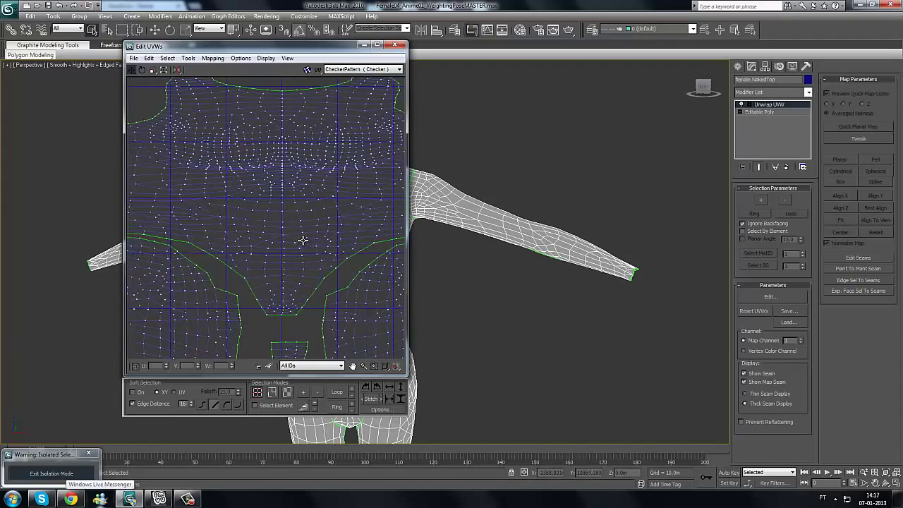
pyautogui.scroll(-4, 278, 224)
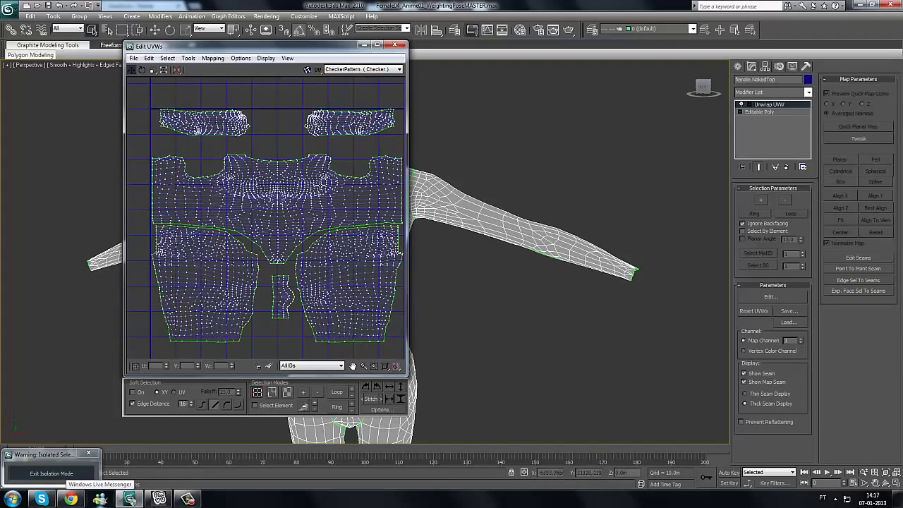
pyautogui.rightClick(289, 188)
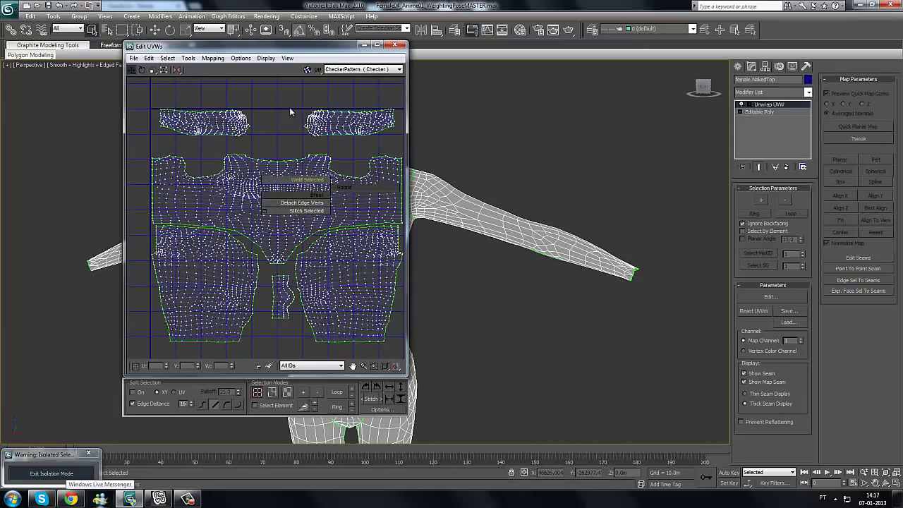
# - Render a UV template of the body layout at 256 by 512 to check the wireframe, and close the rendered map
pyautogui.moveTo(367, 45); pyautogui.dragTo(298, 50)
pyautogui.click(119, 62)
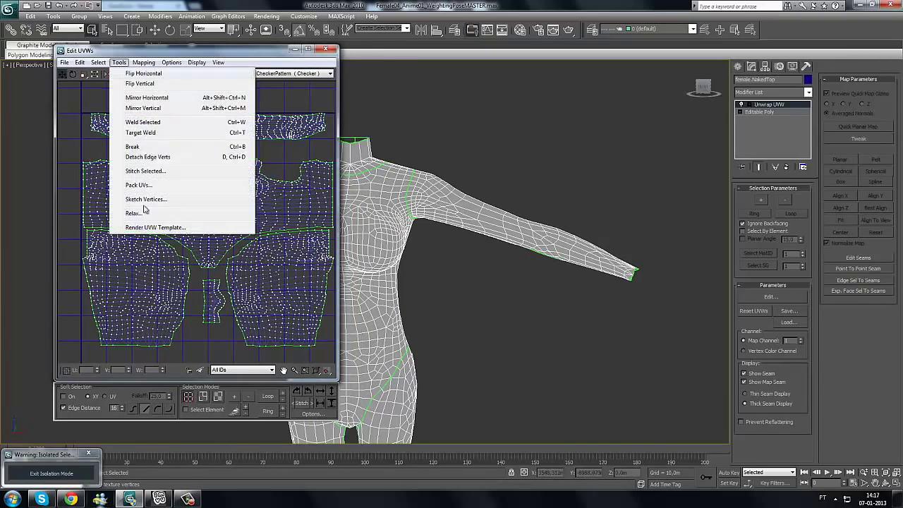
pyautogui.click(149, 226)
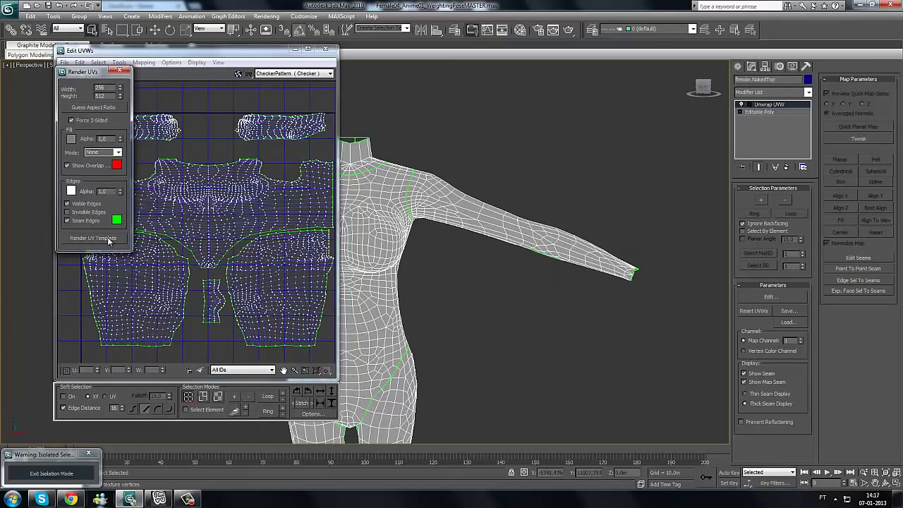
pyautogui.click(105, 238)
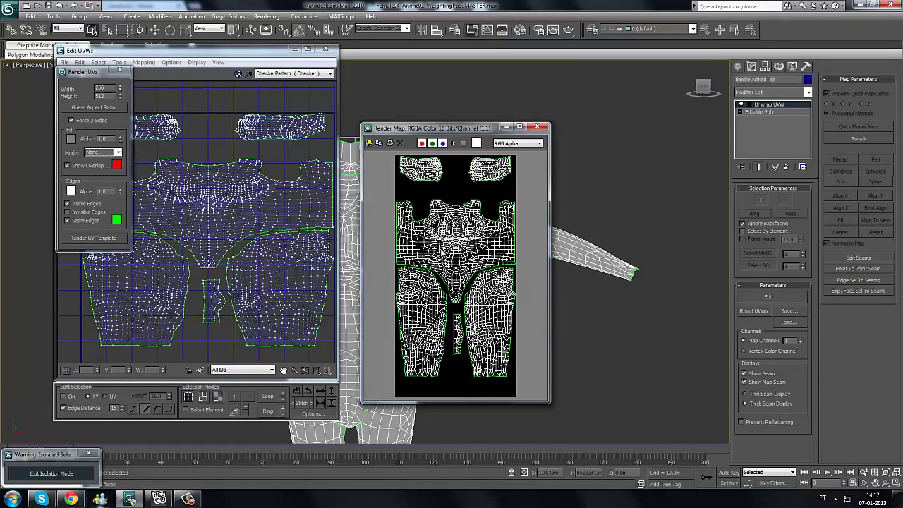
pyautogui.click(544, 130)
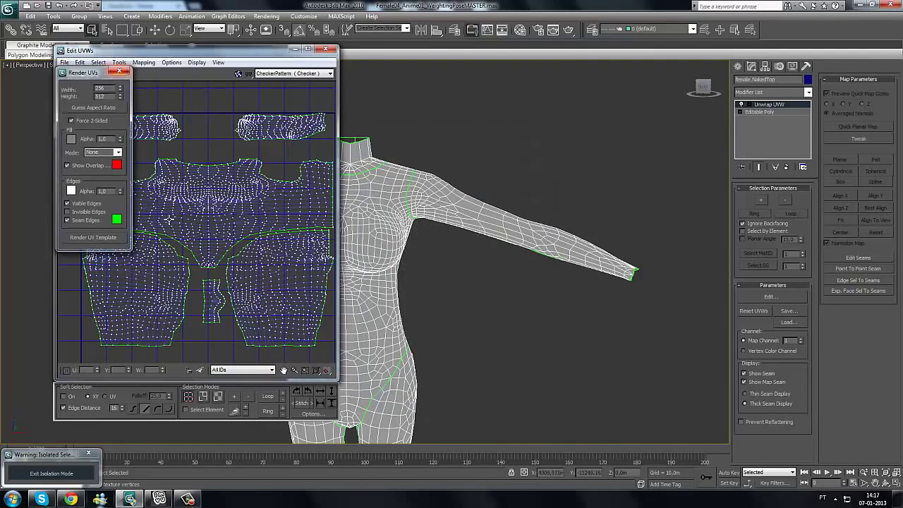
# - Close the UV template settings and the UV editor, and collapse the body's whole modifier stack
pyautogui.click(119, 71)
pyautogui.click(333, 50)
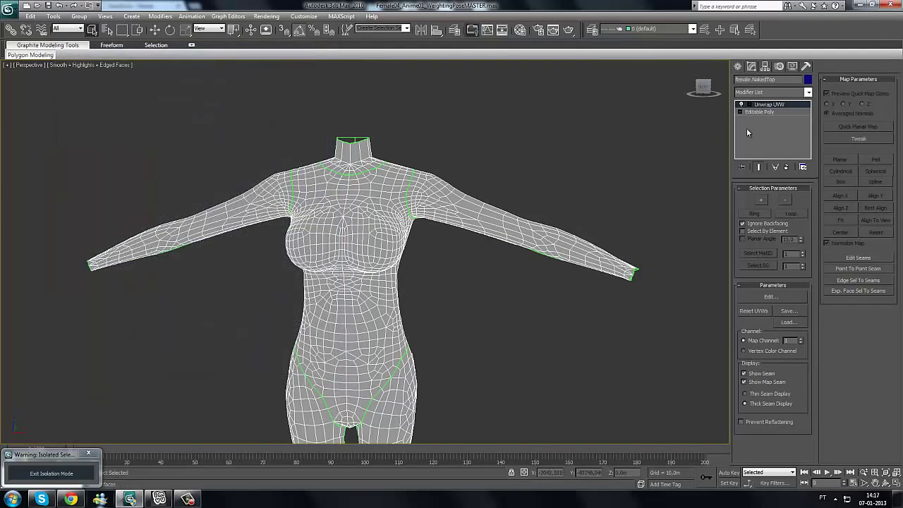
pyautogui.moveTo(441, 290); pyautogui.dragTo(441, 252, button='middle')
pyautogui.rightClick(769, 104)
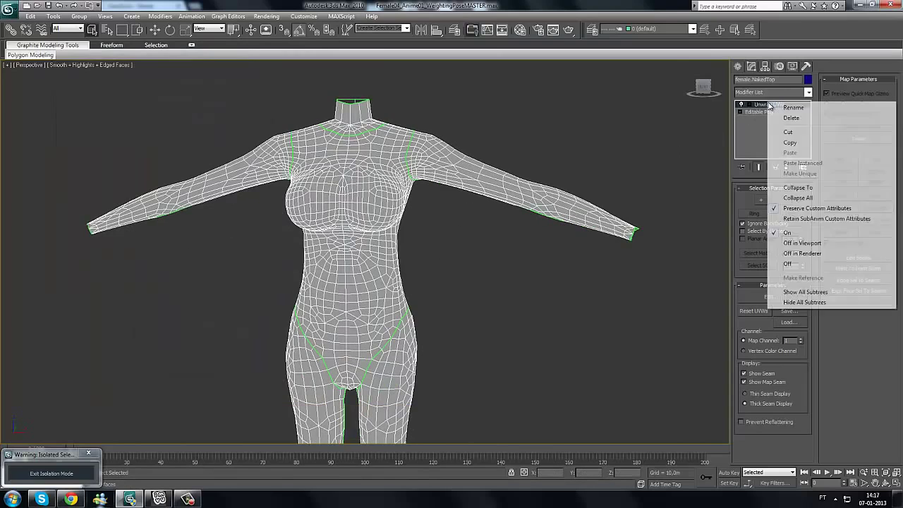
pyautogui.click(809, 199)
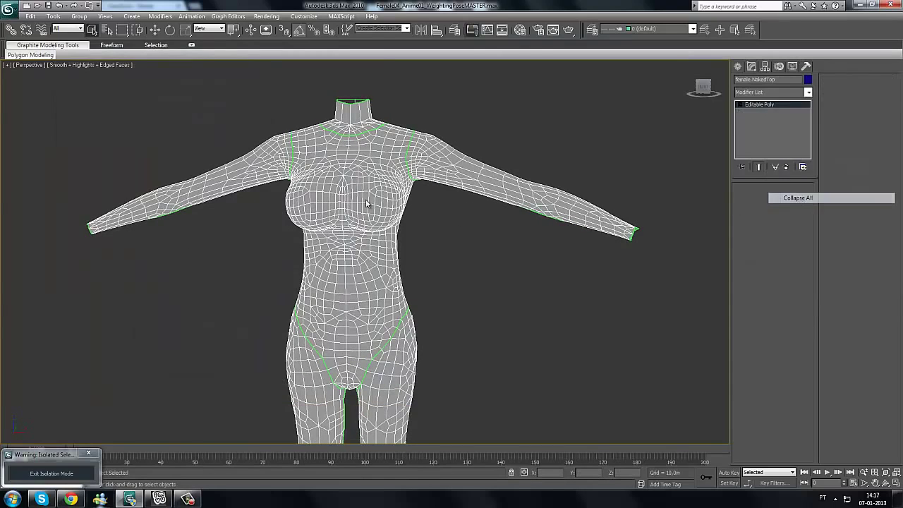
# - Apply the multicoloured textured material from the first sample slot to the body
pyautogui.click(502, 273)
pyautogui.press('m')
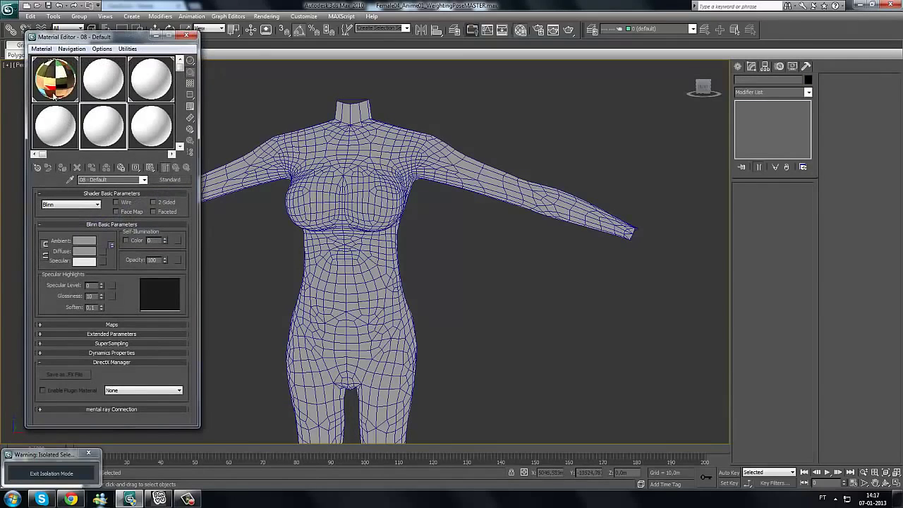
pyautogui.moveTo(53, 92); pyautogui.dragTo(311, 216)
pyautogui.press('m')
# - Examine how the texture sits on the body's breasts and torso from the front and the side
pyautogui.moveTo(368, 193); pyautogui.dragTo(364, 233, button='middle')
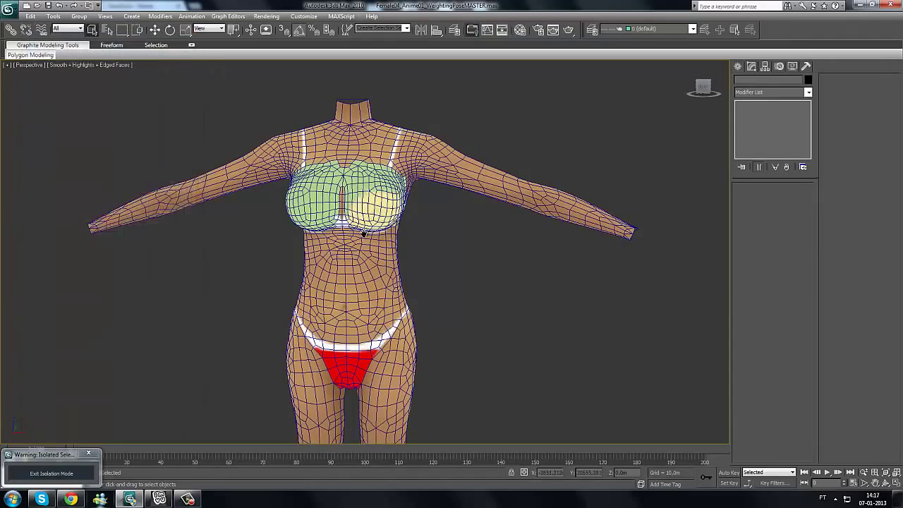
pyautogui.scroll(3, 364, 233)
pyautogui.click(364, 233)
pyautogui.scroll(1, 446, 313)
pyautogui.keyDown('alt'); pyautogui.moveTo(441, 313); pyautogui.dragTo(438, 312, button='middle'); pyautogui.keyUp('alt')
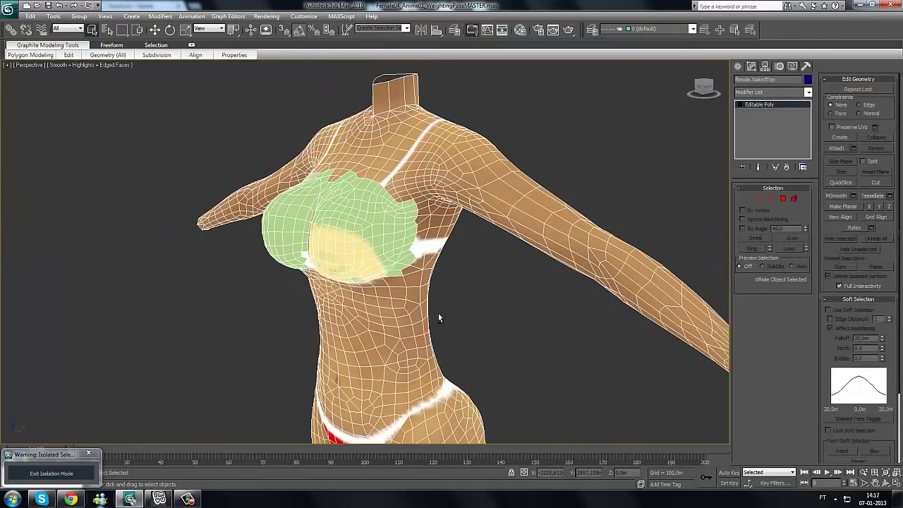
pyautogui.click(784, 198)
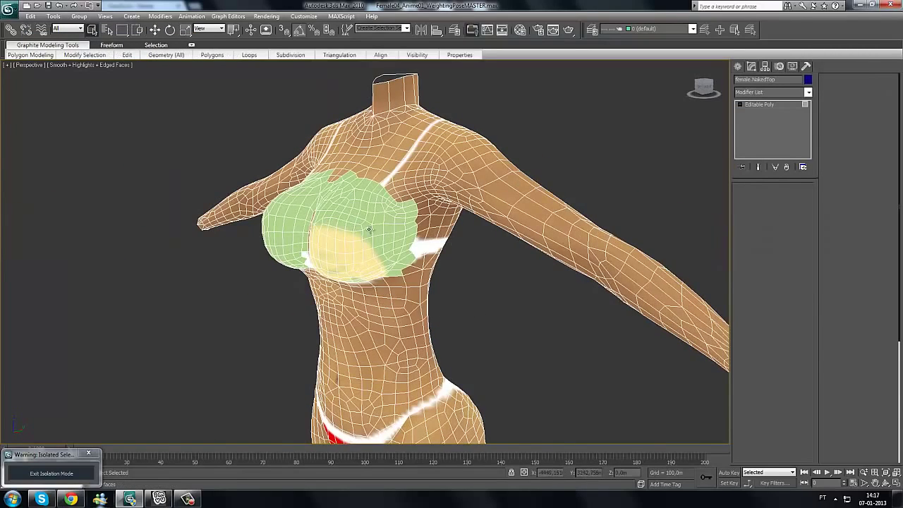
pyautogui.keyDown('alt'); pyautogui.moveTo(355, 228); pyautogui.dragTo(471, 243, button='middle'); pyautogui.keyUp('alt')
pyautogui.click(778, 104)
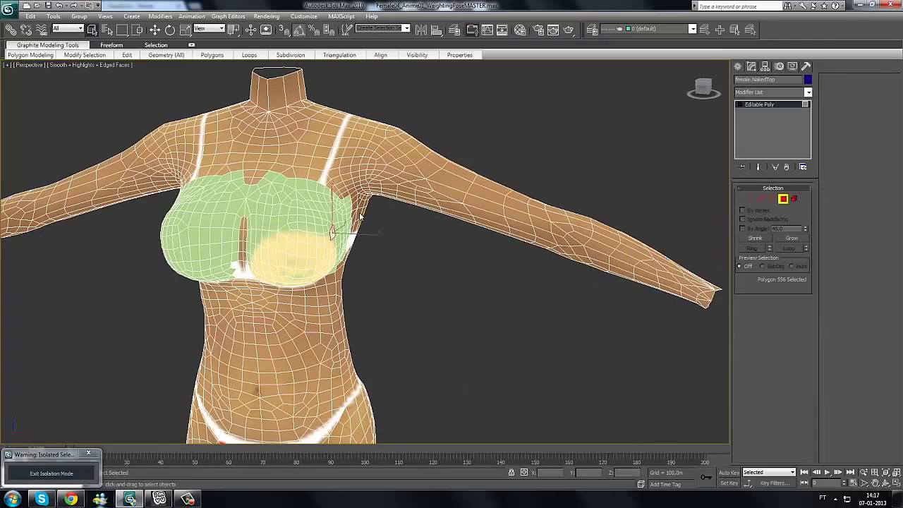
pyautogui.moveTo(426, 265); pyautogui.dragTo(434, 280, button='middle')
pyautogui.scroll(-2, 434, 279)
pyautogui.keyDown('alt'); pyautogui.moveTo(434, 280); pyautogui.dragTo(337, 272, button='middle'); pyautogui.keyUp('alt')
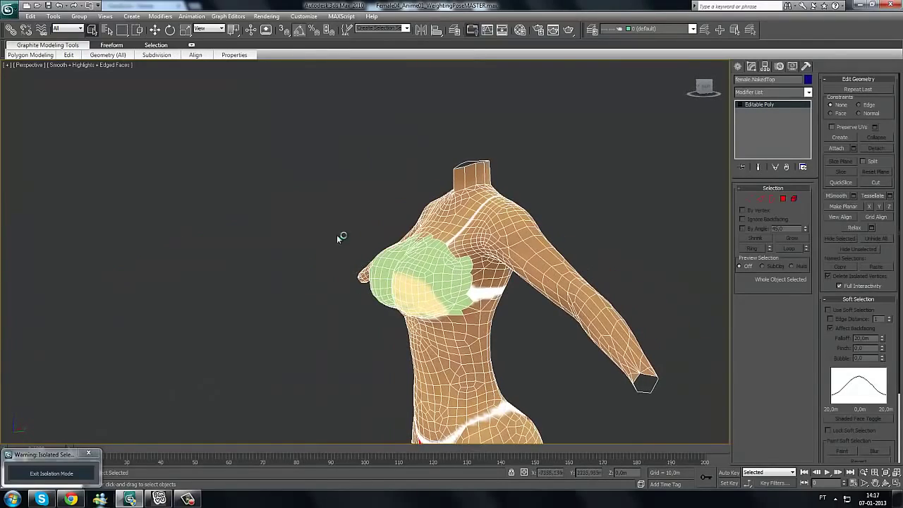
pyautogui.moveTo(336, 235); pyautogui.dragTo(446, 319)
pyautogui.click(326, 364)
pyautogui.keyDown('alt'); pyautogui.moveTo(329, 351); pyautogui.dragTo(477, 345, button='middle'); pyautogui.keyUp('alt')
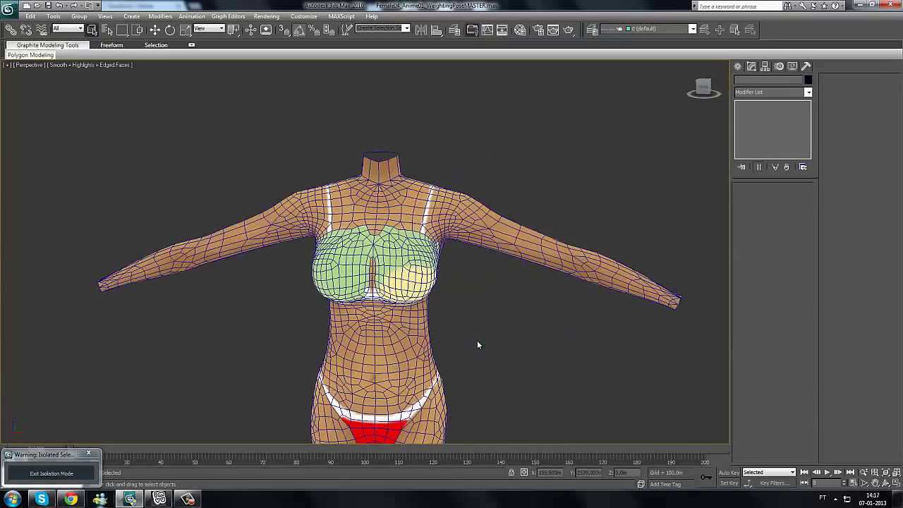
# - Apply the plain grey 08 - Default material to the body
pyautogui.press('m')
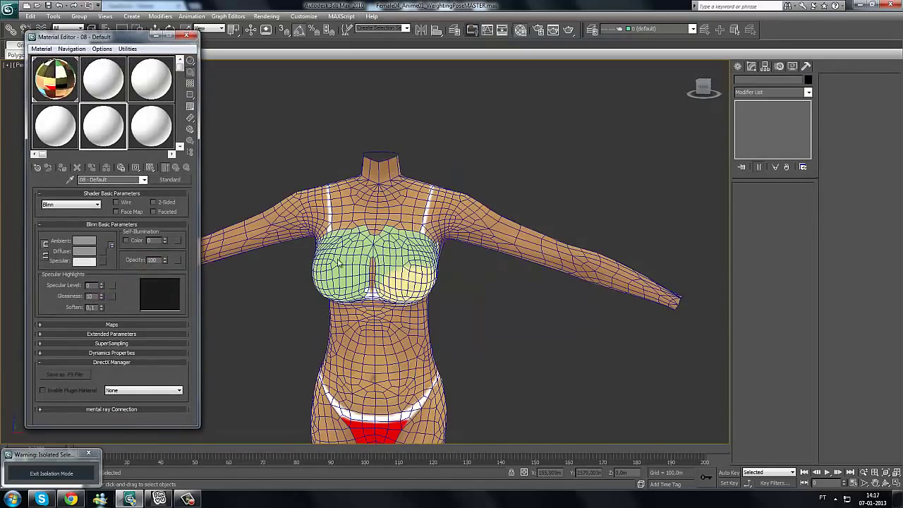
pyautogui.moveTo(115, 125); pyautogui.dragTo(374, 314)
pyautogui.press('m')
pyautogui.click(387, 295)
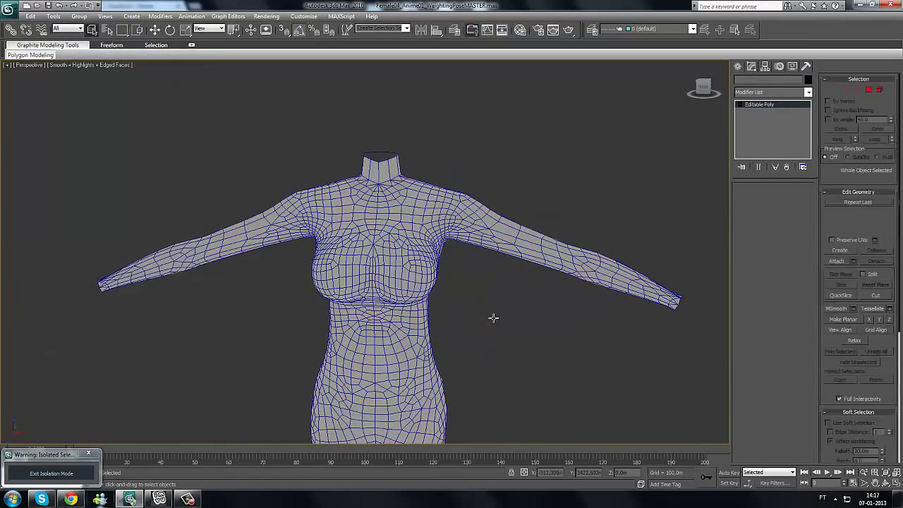
pyautogui.keyDown('alt'); pyautogui.moveTo(494, 317); pyautogui.dragTo(557, 328, button='middle'); pyautogui.keyUp('alt')
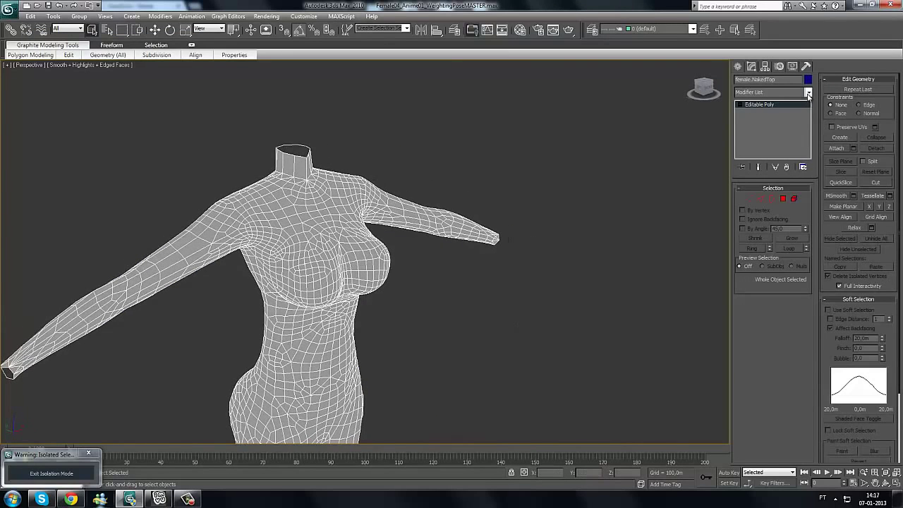
# - Select the body's whole mesh element and open its polygon material ID settings
pyautogui.click(794, 199)
pyautogui.click(308, 268)
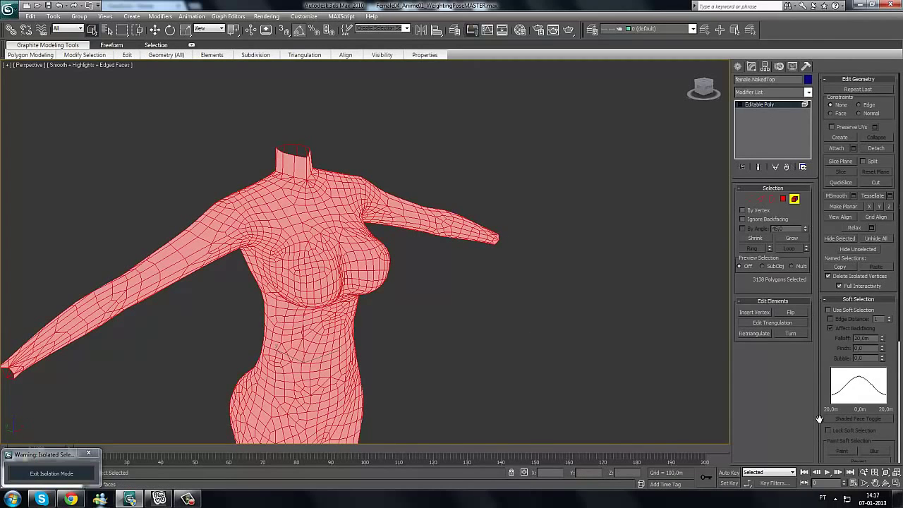
pyautogui.moveTo(826, 432); pyautogui.dragTo(828, 226)
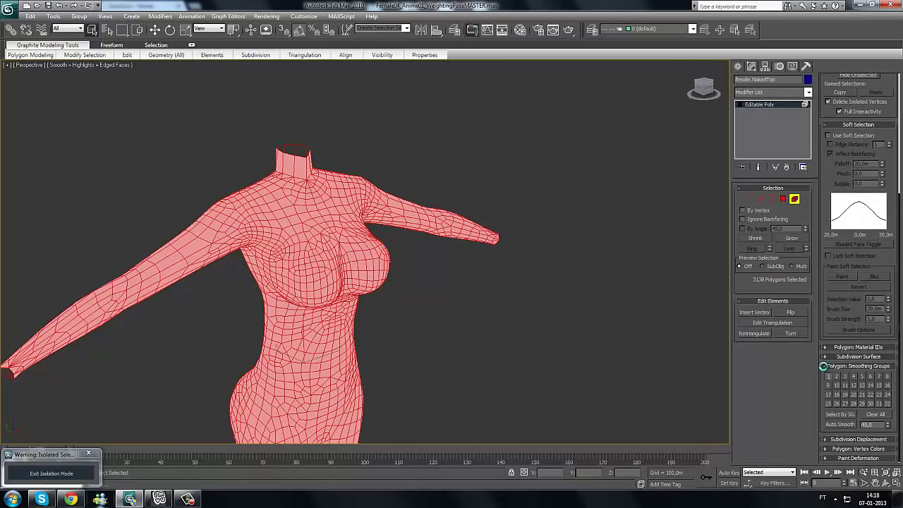
pyautogui.click(826, 367)
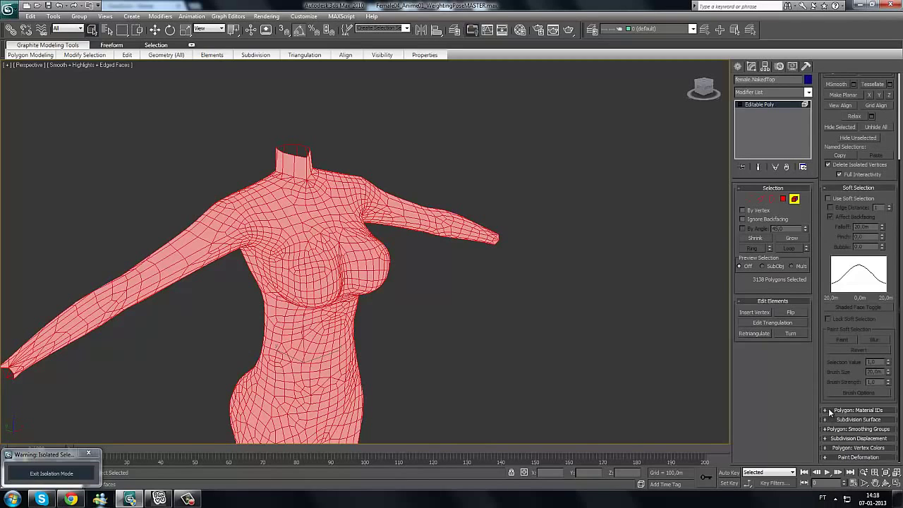
pyautogui.click(829, 410)
pyautogui.moveTo(828, 387); pyautogui.dragTo(828, 350)
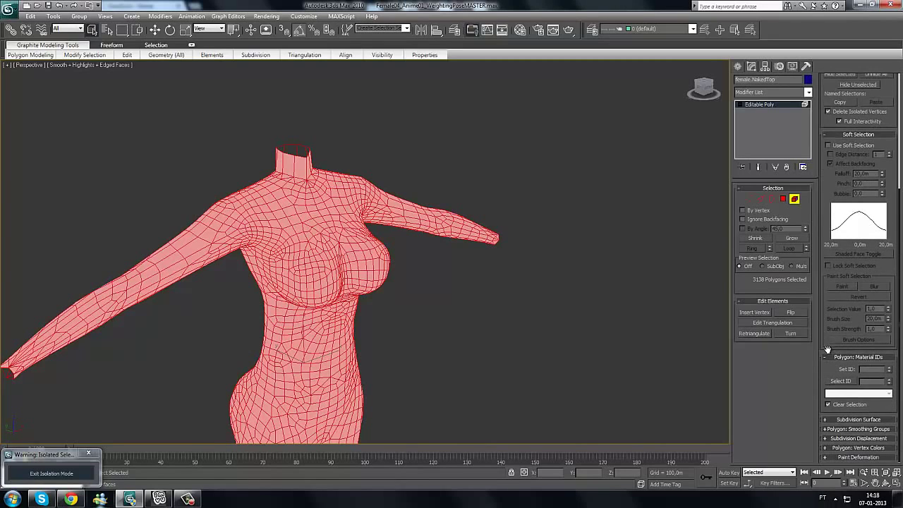
# - Give the selected polygons the material ID of Material #27's skin sub-material and apply Material #27 to the body
pyautogui.press('m')
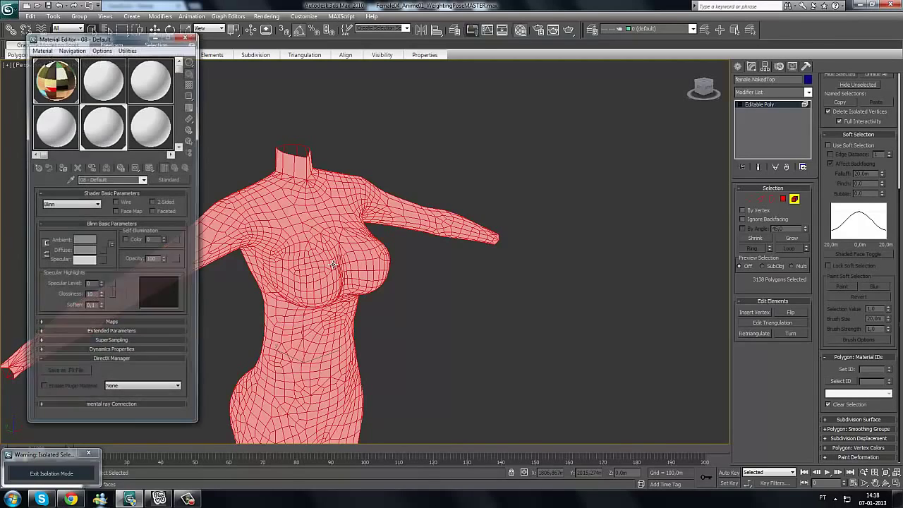
pyautogui.click(45, 83)
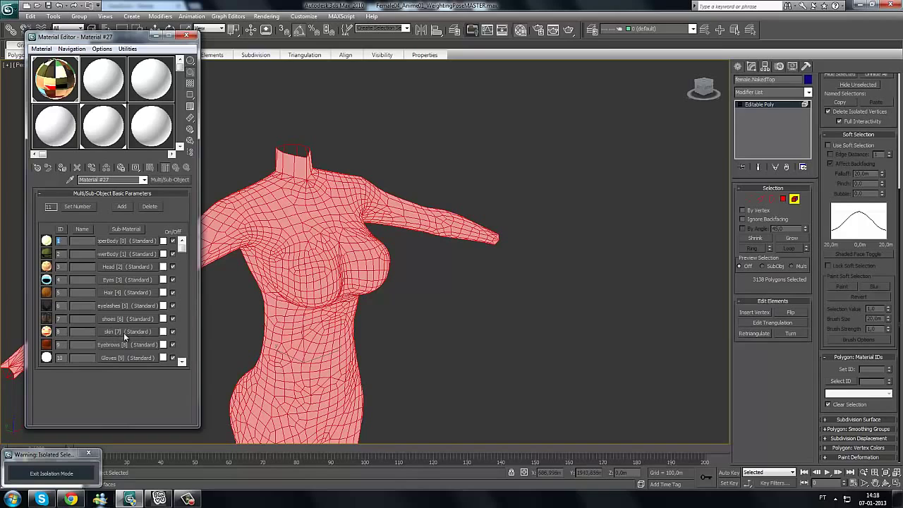
pyautogui.click(867, 369)
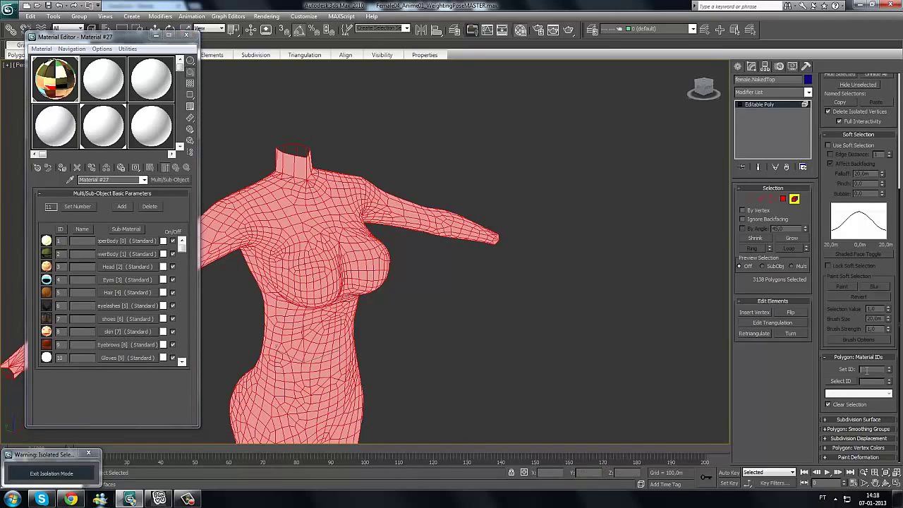
pyautogui.click(778, 105)
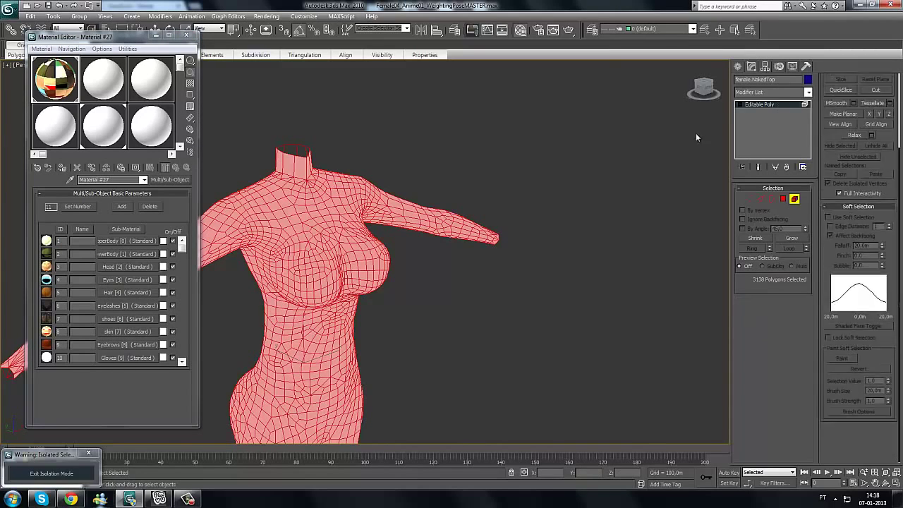
# - Examine how the skin texture sits on the body's chest, torso and hips
pyautogui.keyDown('alt'); pyautogui.moveTo(418, 359); pyautogui.dragTo(385, 226, button='middle'); pyautogui.keyUp('alt')
pyautogui.scroll(5, 452, 296)
pyautogui.scroll(-6, 387, 213)
pyautogui.keyDown('alt'); pyautogui.moveTo(382, 289); pyautogui.dragTo(462, 294, button='middle'); pyautogui.keyUp('alt')
pyautogui.scroll(3, 472, 290)
pyautogui.scroll(3, 395, 259)
pyautogui.keyDown('alt'); pyautogui.moveTo(394, 259); pyautogui.dragTo(409, 243, button='middle'); pyautogui.keyUp('alt')
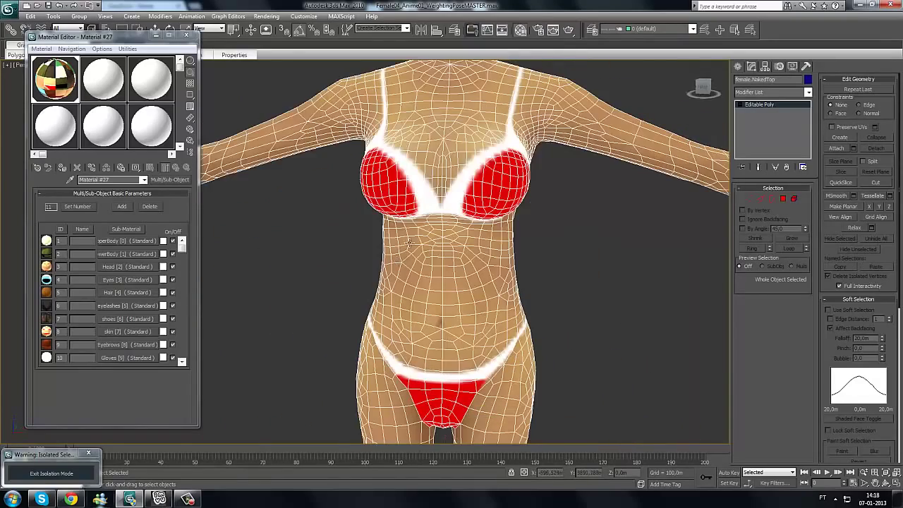
pyautogui.scroll(-2, 613, 176)
pyautogui.moveTo(613, 174); pyautogui.dragTo(608, 191, button='middle')
# - Add a Physique modifier on top of the body's Editable Poly
pyautogui.click(779, 106)
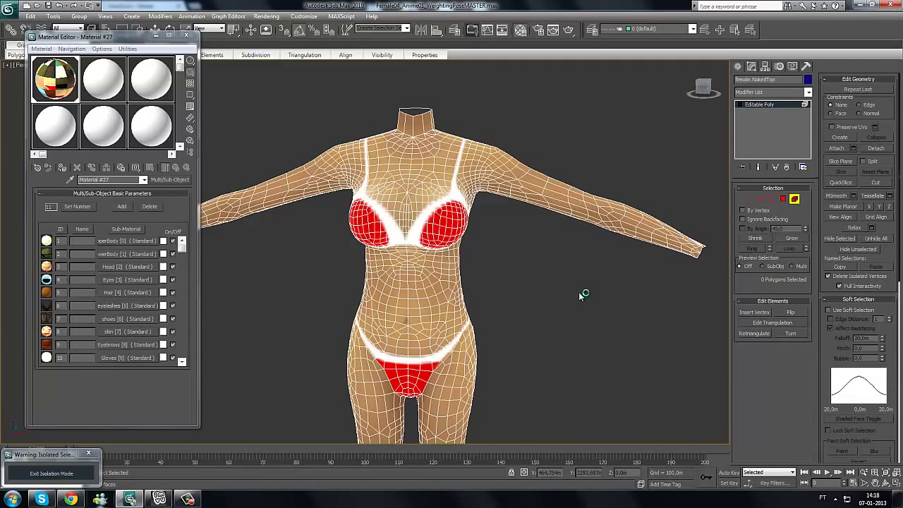
pyautogui.click(809, 92)
pyautogui.click(779, 107)
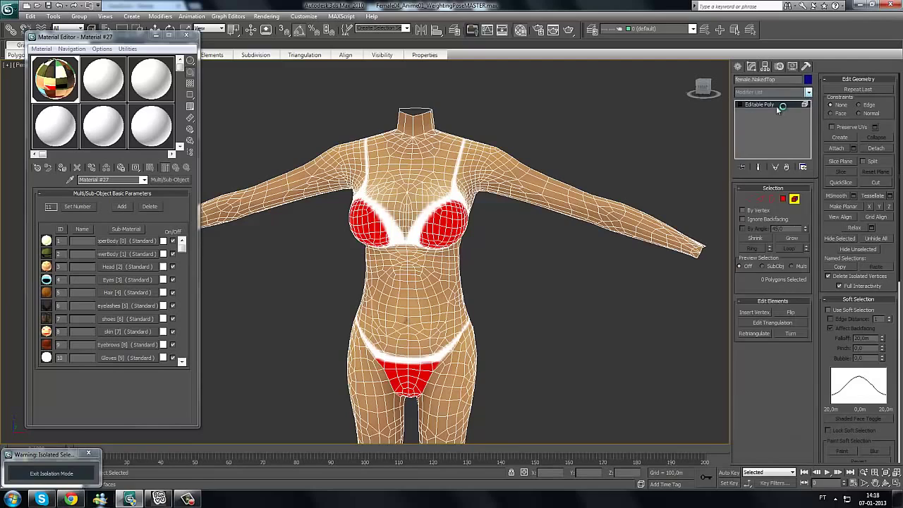
pyautogui.click(808, 92)
pyautogui.moveTo(809, 151); pyautogui.dragTo(815, 312)
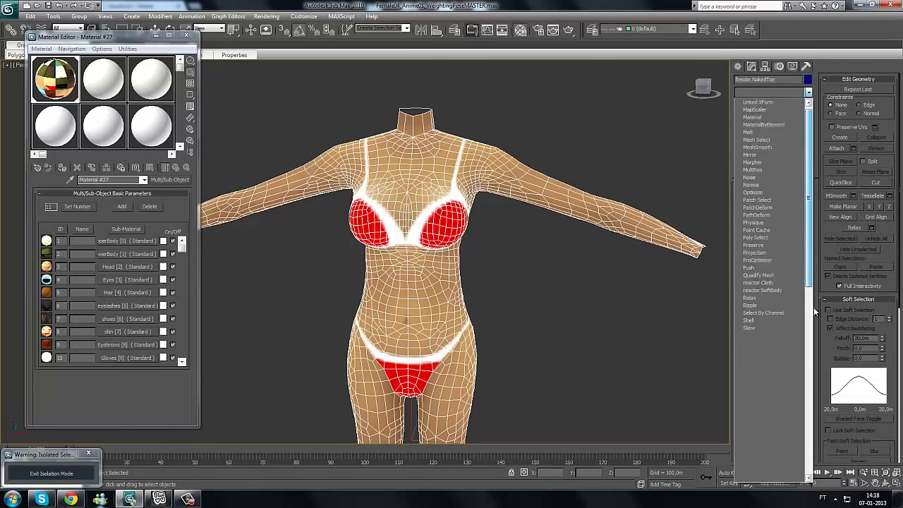
pyautogui.scroll(-4, 816, 314)
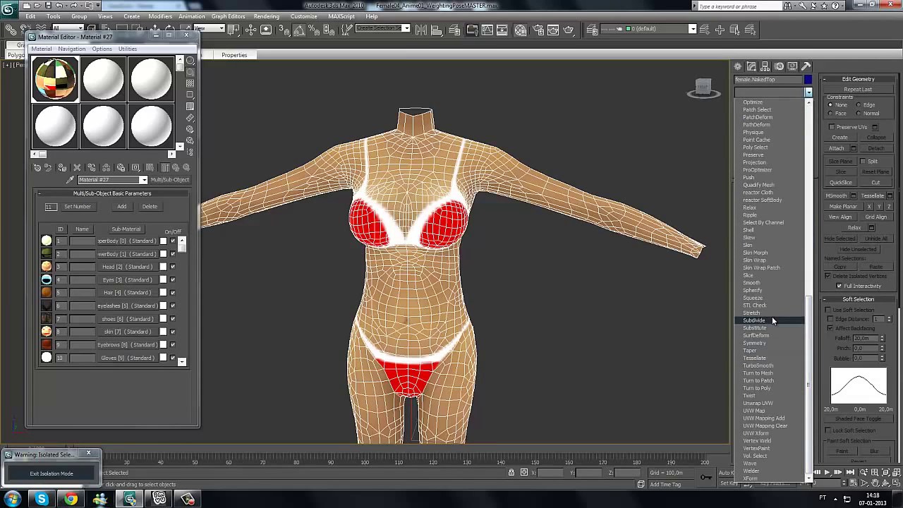
pyautogui.press('p')
pyautogui.press('p')
pyautogui.press('p')
pyautogui.press('p')
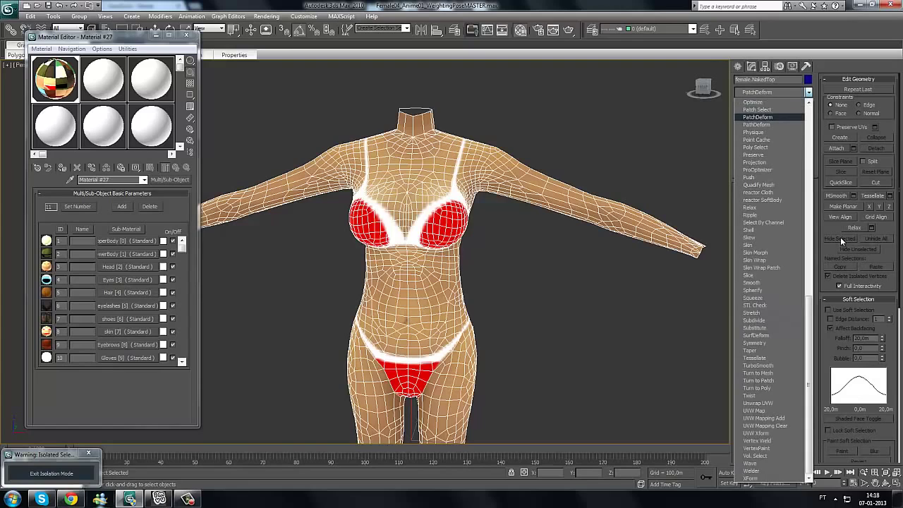
pyautogui.press('Down')
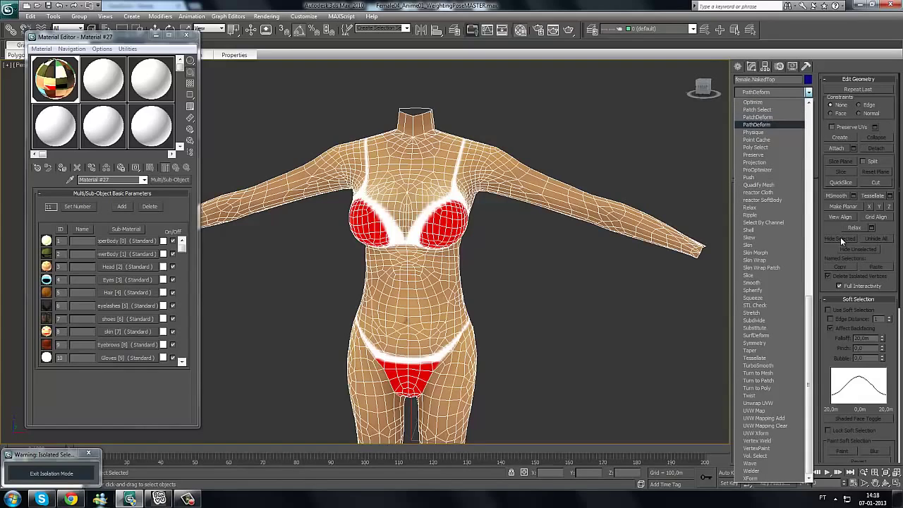
pyautogui.click(772, 132)
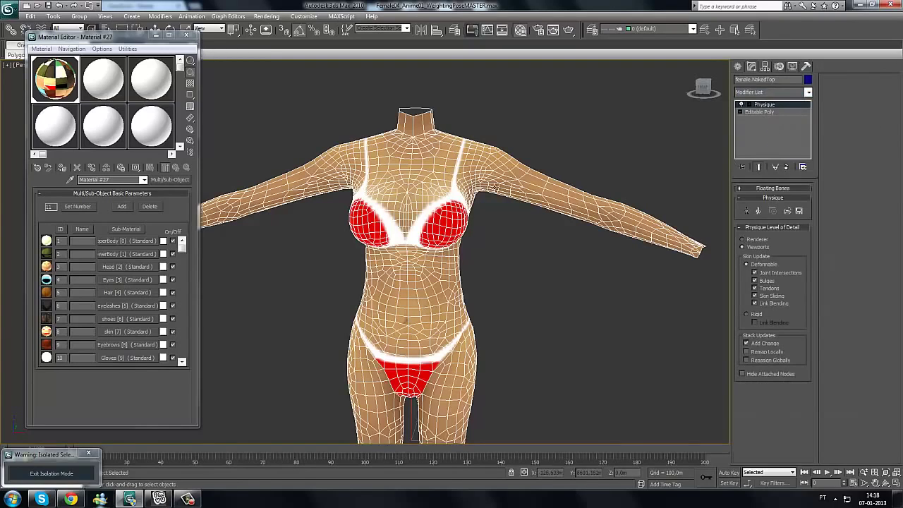
# - Inspect the textured body's hips, waist and chest from the side and the front
pyautogui.keyDown('alt'); pyautogui.moveTo(382, 253); pyautogui.dragTo(628, 315, button='middle'); pyautogui.keyUp('alt')
pyautogui.scroll(-4, 628, 315)
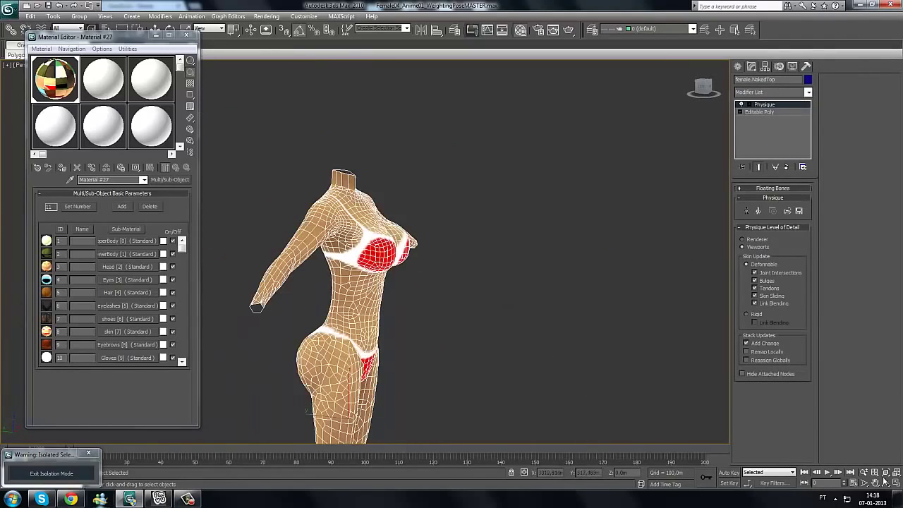
pyautogui.click(887, 474)
pyautogui.moveTo(421, 225); pyautogui.dragTo(417, 271, button='middle')
pyautogui.scroll(3, 417, 272)
pyautogui.keyDown('alt'); pyautogui.moveTo(473, 273); pyautogui.dragTo(397, 264, button='middle'); pyautogui.keyUp('alt')
pyautogui.scroll(3, 397, 264)
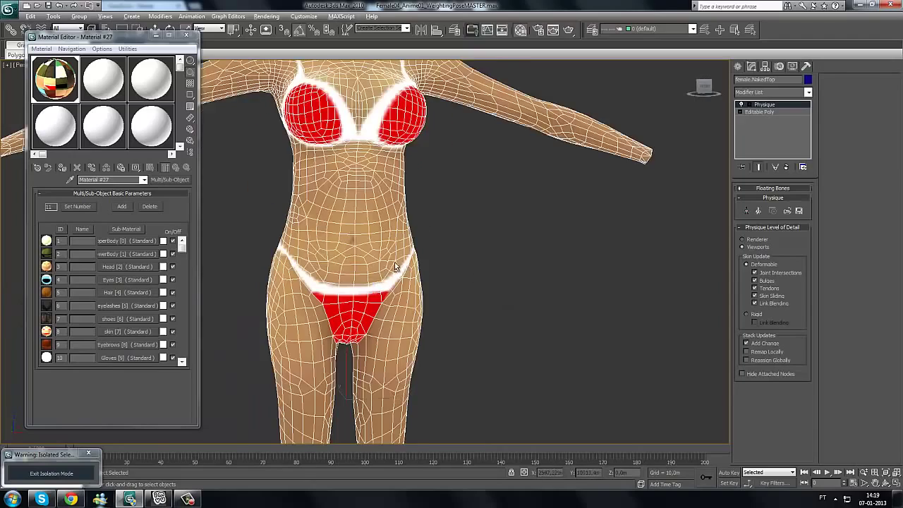
pyautogui.keyDown('alt'); pyautogui.moveTo(487, 286); pyautogui.dragTo(448, 360, button='middle'); pyautogui.keyUp('alt')
pyautogui.moveTo(374, 256); pyautogui.dragTo(431, 280, button='middle')
pyautogui.scroll(-3, 430, 280)
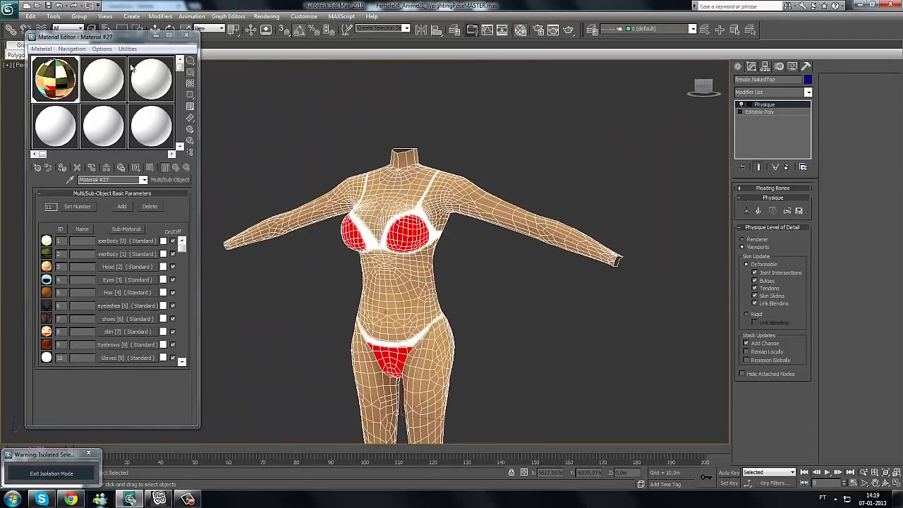
# - Look through Material #27's sub-material list and close the Material Editor
pyautogui.moveTo(133, 39)
pyautogui.mouseDown()
pyautogui.moveTo(538, 98)
pyautogui.moveTo(137, 53)
pyautogui.mouseUp()
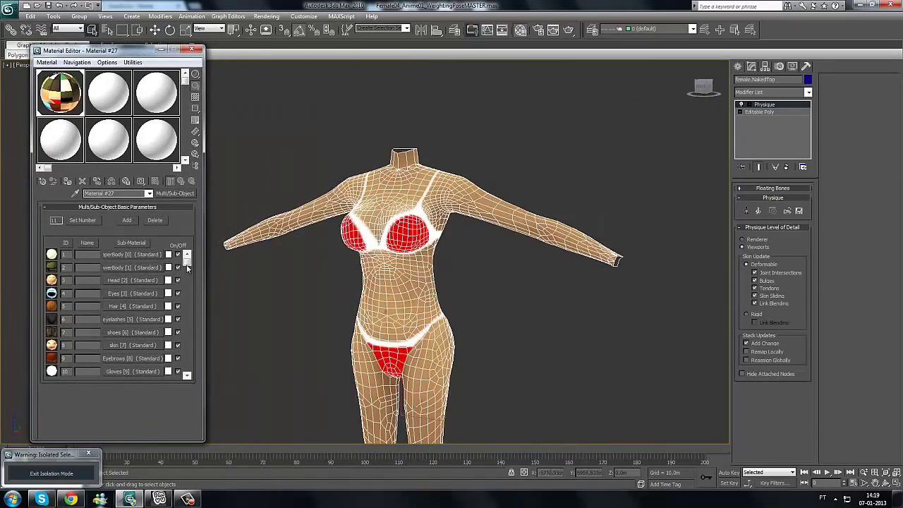
pyautogui.click(187, 373)
pyautogui.click(191, 51)
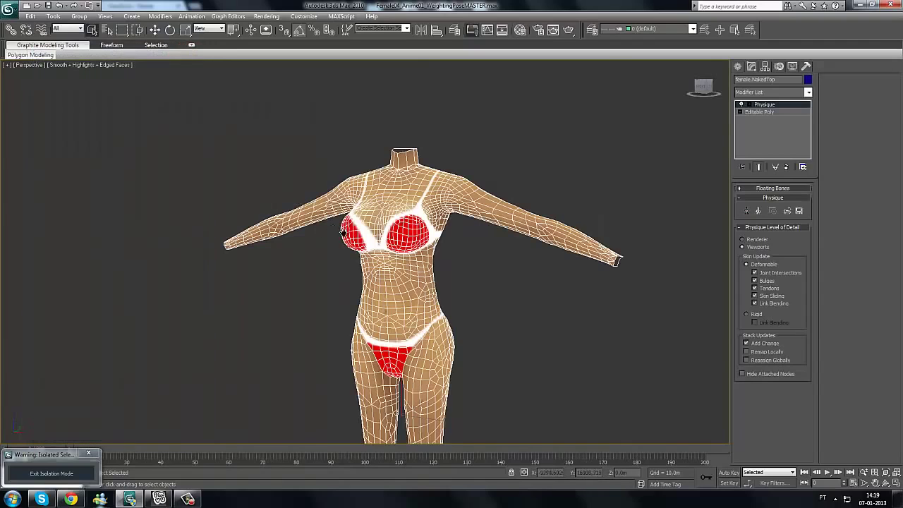
pyautogui.keyDown('alt'); pyautogui.moveTo(395, 255); pyautogui.dragTo(306, 235, button='middle'); pyautogui.keyUp('alt')
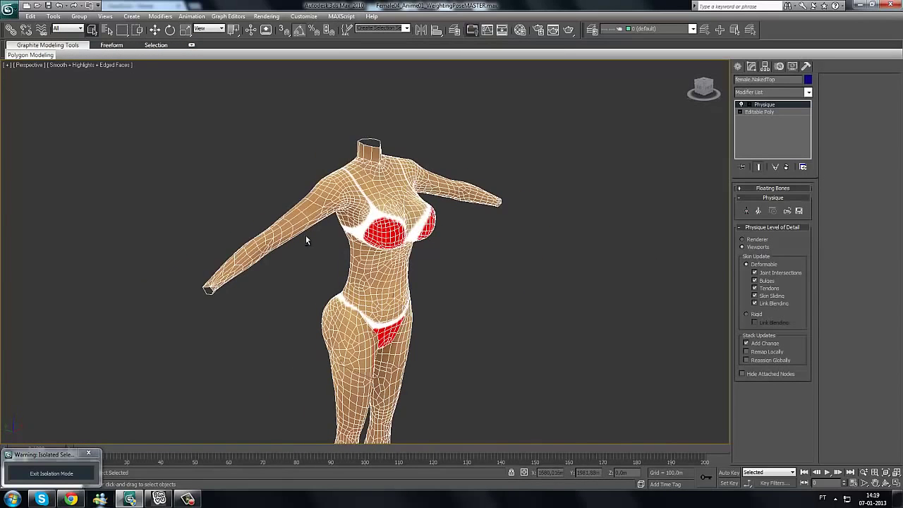
pyautogui.click(886, 484)
pyautogui.moveTo(380, 262)
pyautogui.mouseDown()
pyautogui.moveTo(341, 252)
pyautogui.moveTo(427, 284)
pyautogui.moveTo(373, 259)
pyautogui.moveTo(373, 266)
pyautogui.mouseUp()
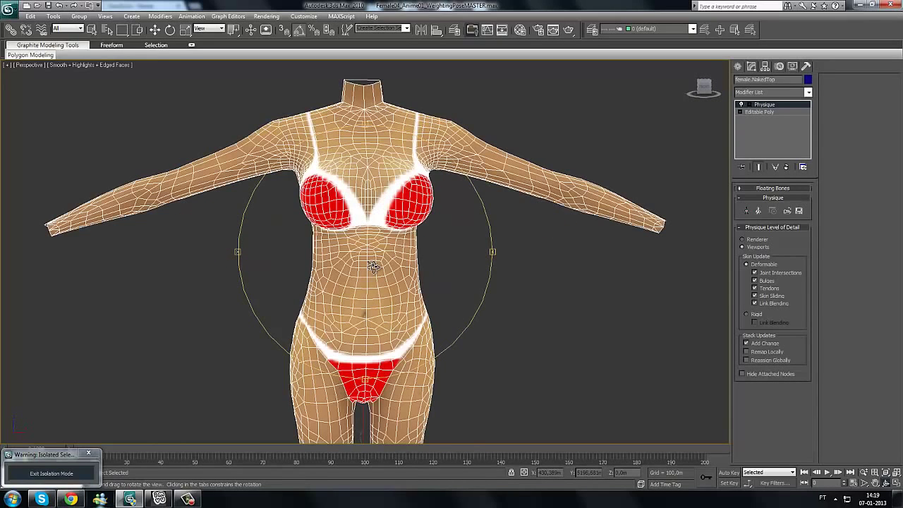
pyautogui.click(91, 29)
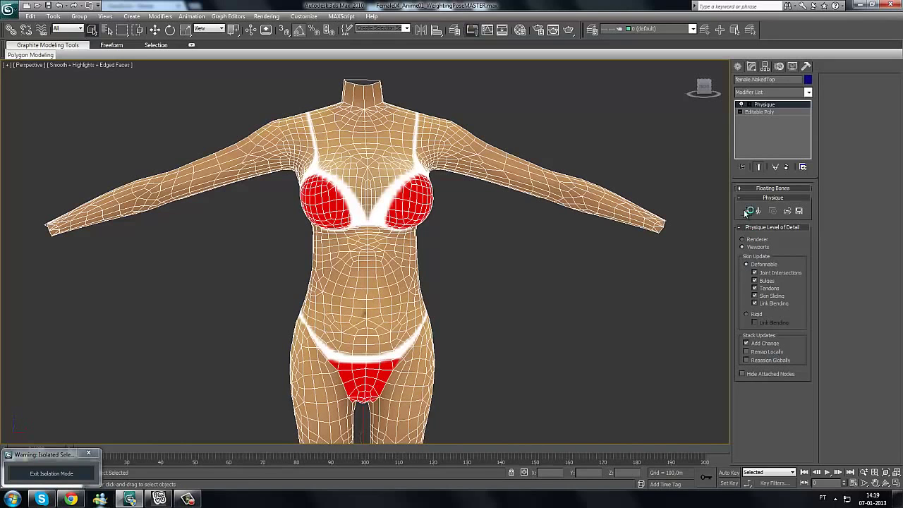
pyautogui.scroll(-5, 434, 247)
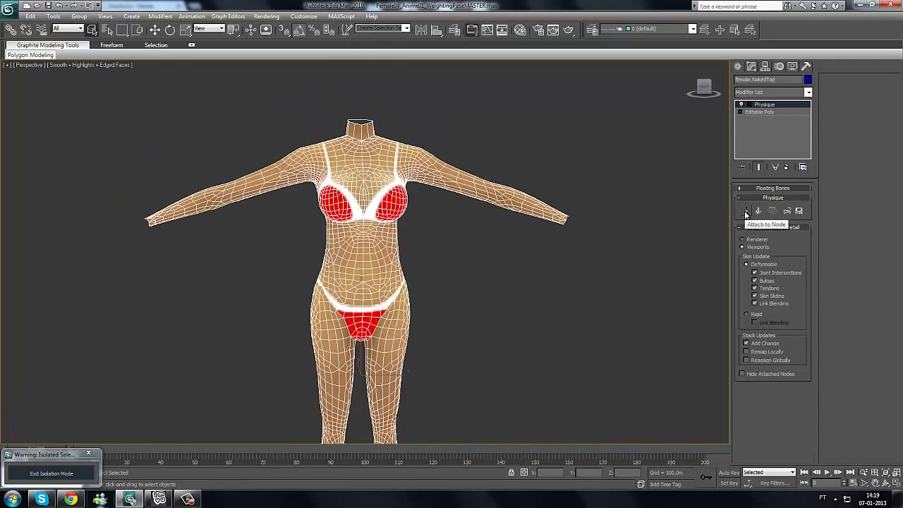
pyautogui.click(107, 29)
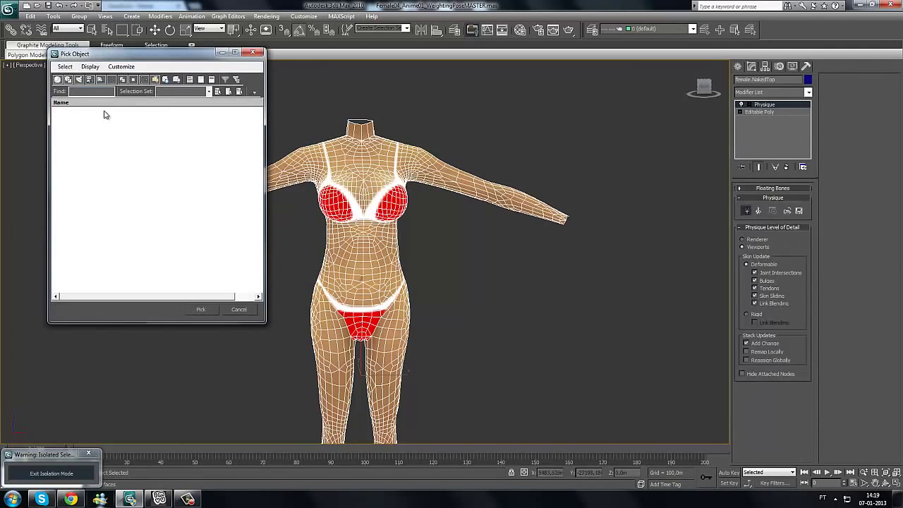
pyautogui.click(254, 53)
# - Exit isolation mode and bring the whole character's upper body into view
pyautogui.click(70, 474)
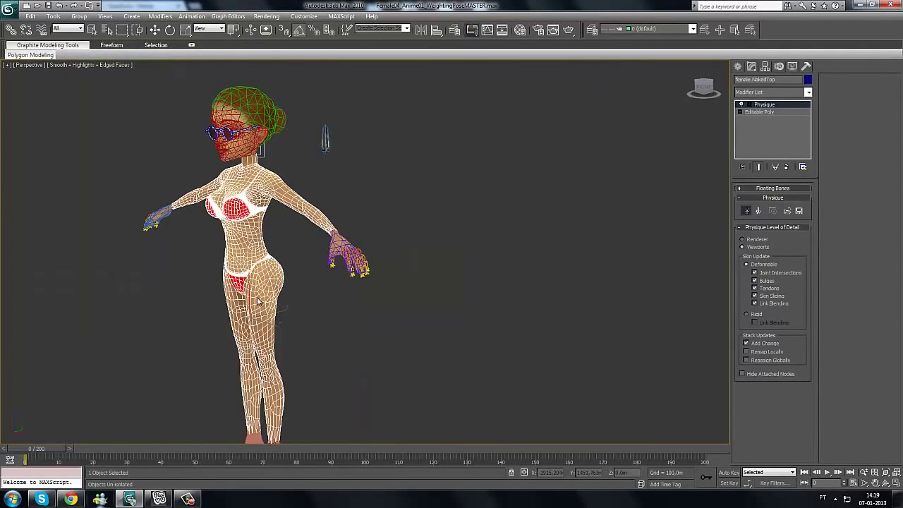
pyautogui.keyDown('alt'); pyautogui.moveTo(422, 315); pyautogui.dragTo(461, 313, button='middle'); pyautogui.keyUp('alt')
pyautogui.scroll(5, 466, 285)
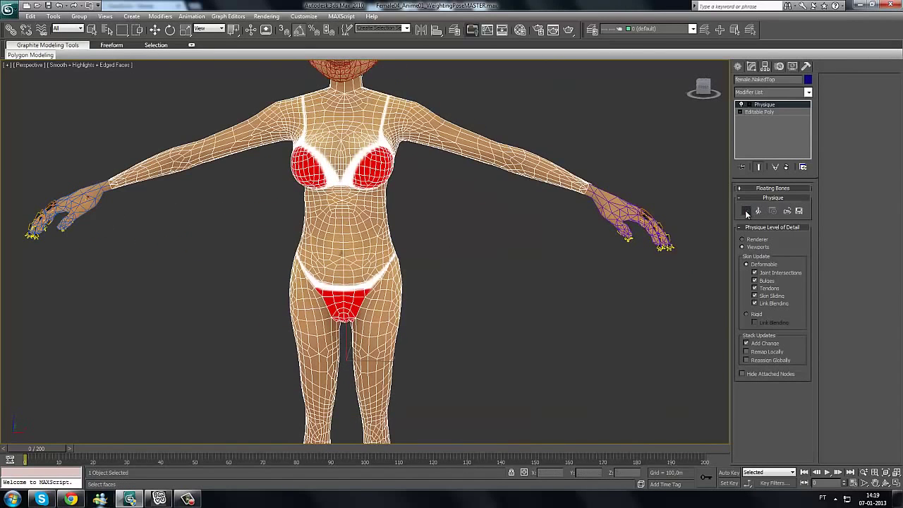
# - Attach the body's Physique modifier to PelvisNode from the object list and initialize it
pyautogui.click(111, 31)
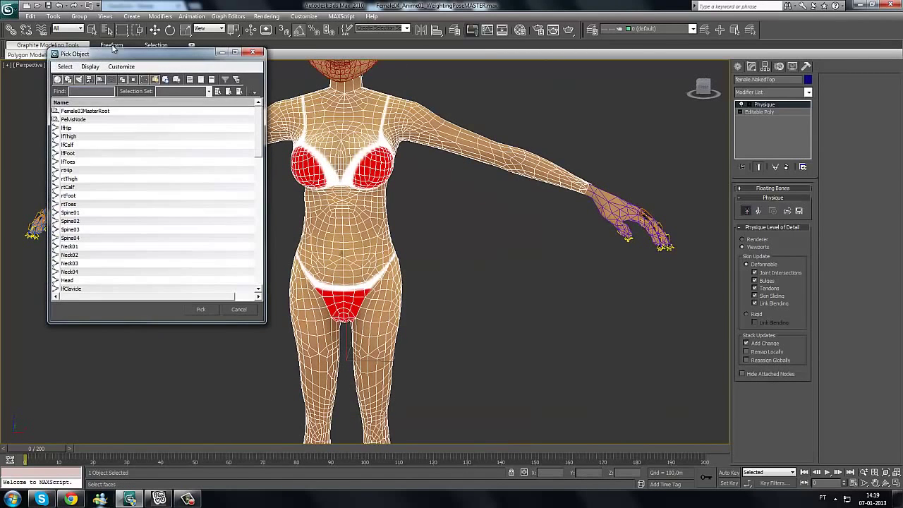
pyautogui.click(81, 120)
pyautogui.doubleClick(81, 120)
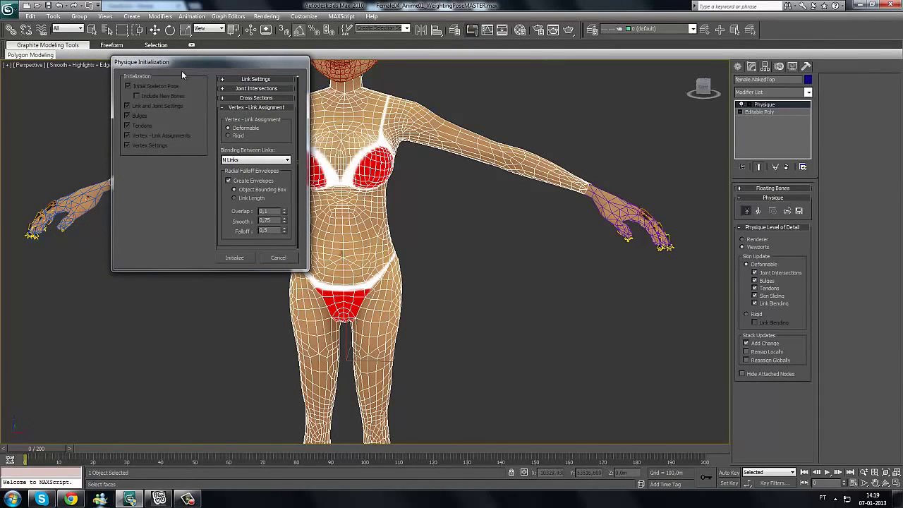
pyautogui.click(239, 258)
# - Return the timeline to frame 0 and enter the Envelope level of the body's Physique modifier
pyautogui.press('w')
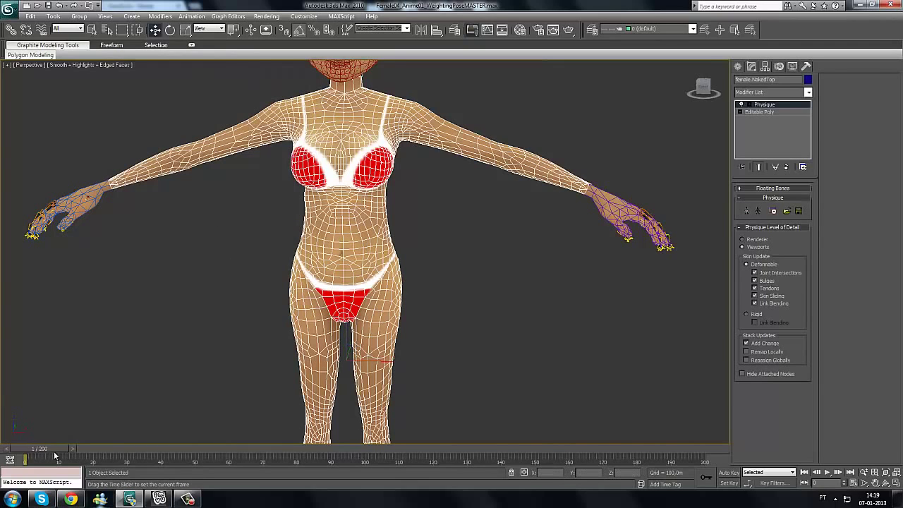
pyautogui.moveTo(40, 452)
pyautogui.mouseDown()
pyautogui.moveTo(265, 455)
pyautogui.moveTo(32, 457)
pyautogui.mouseUp()
pyautogui.press('w')
pyautogui.click(750, 104)
pyautogui.click(765, 113)
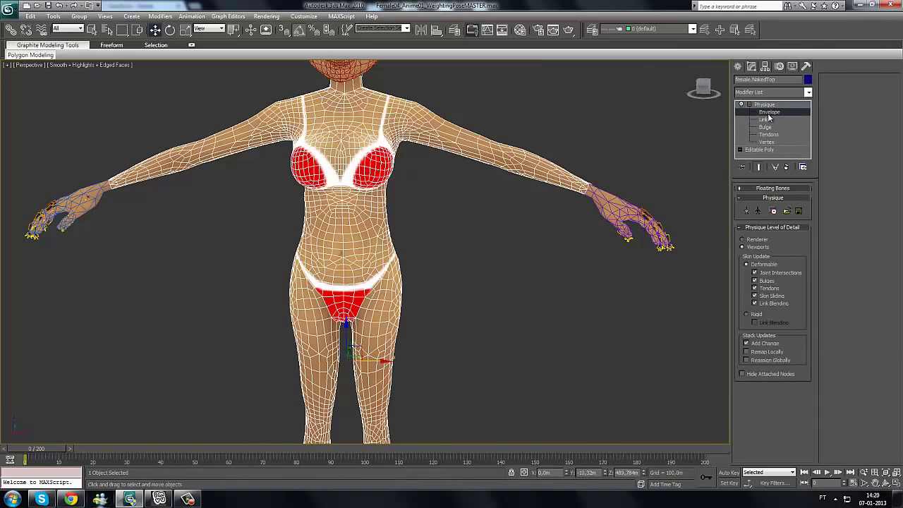
# - Display the body in wireframe and select the lfElbow link along the forearm for envelope editing
pyautogui.press('1')
pyautogui.moveTo(529, 220); pyautogui.dragTo(492, 240, button='middle')
pyautogui.press('F3')
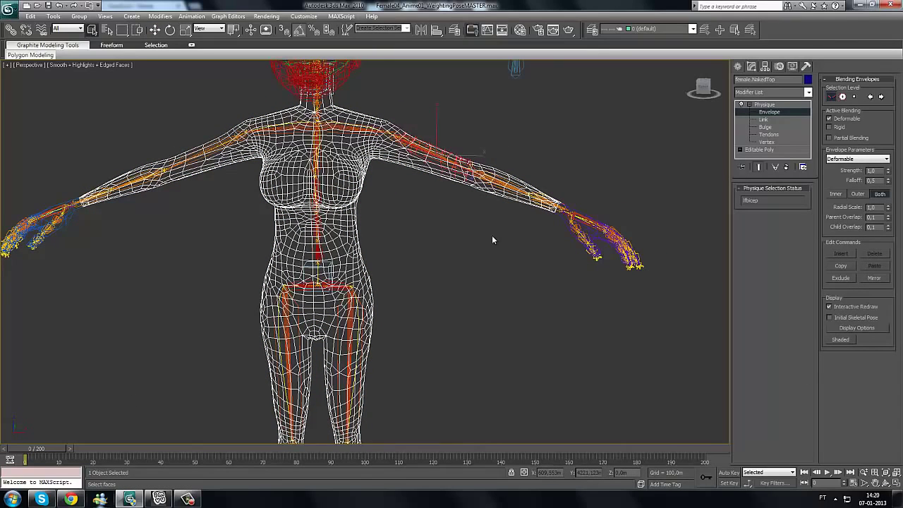
pyautogui.scroll(6, 452, 261)
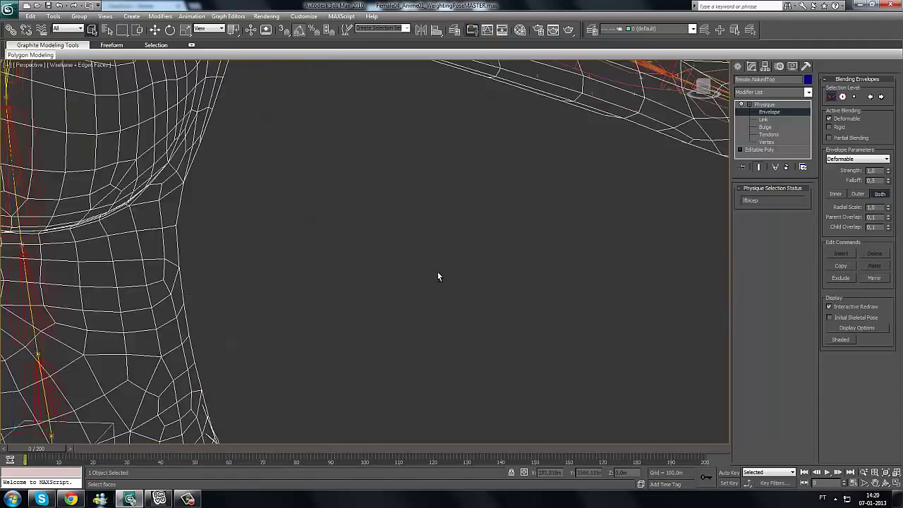
pyautogui.moveTo(438, 272); pyautogui.dragTo(487, 296, button='middle')
pyautogui.scroll(-5, 321, 283)
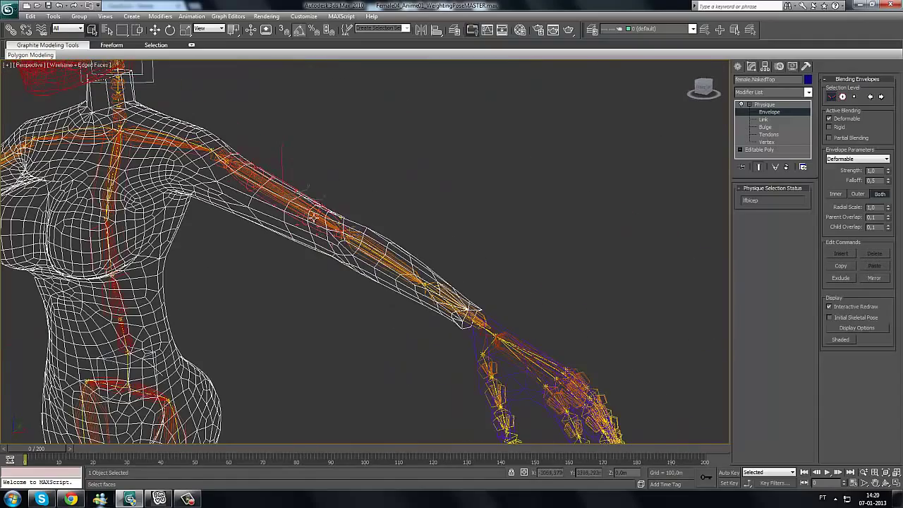
pyautogui.moveTo(343, 240); pyautogui.dragTo(407, 286, button='middle')
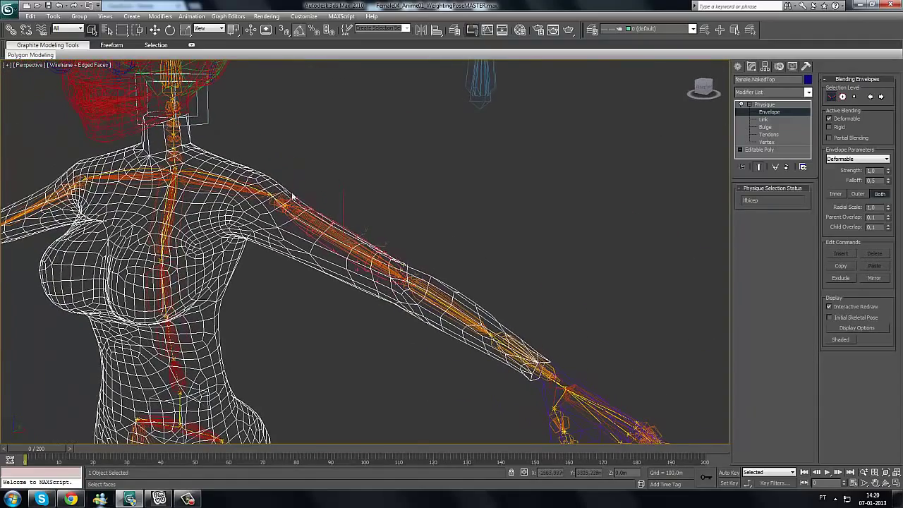
pyautogui.click(467, 316)
pyautogui.keyDown('alt'); pyautogui.moveTo(454, 339); pyautogui.dragTo(460, 267, button='middle'); pyautogui.keyUp('alt')
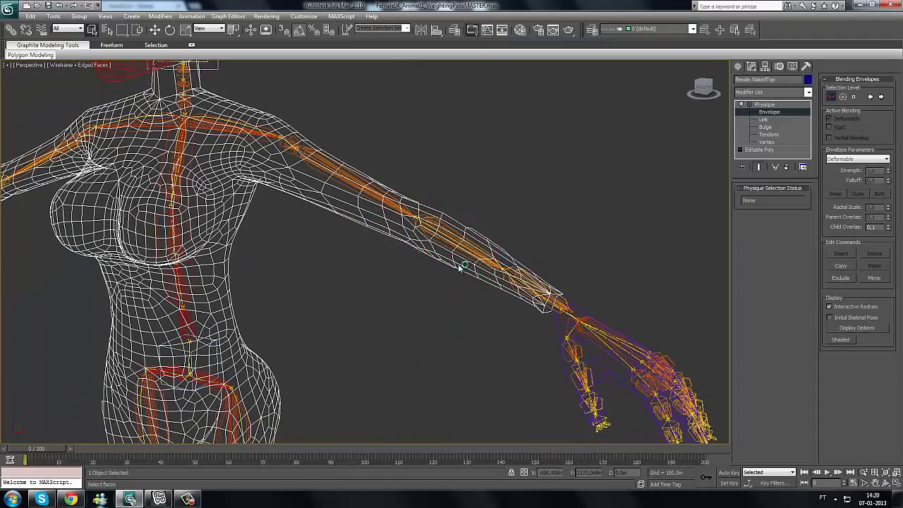
pyautogui.click(483, 265)
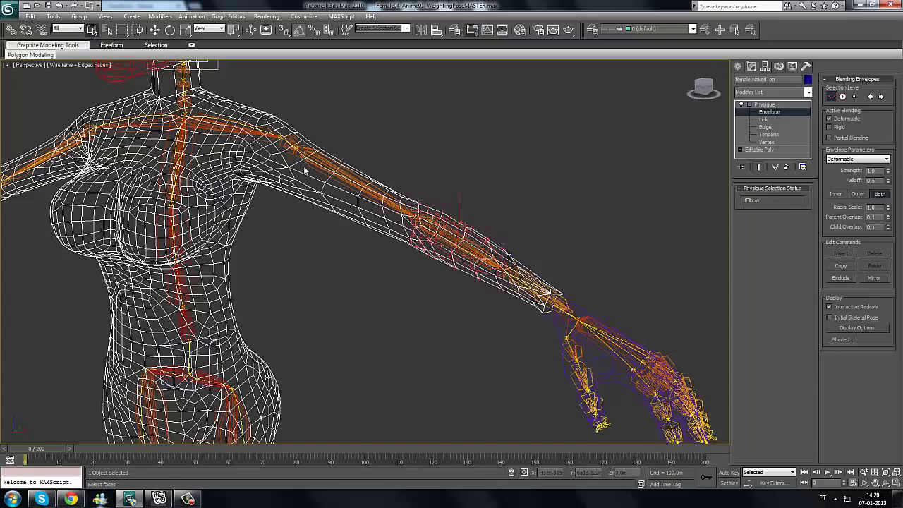
pyautogui.moveTo(378, 346); pyautogui.dragTo(361, 340, button='middle')
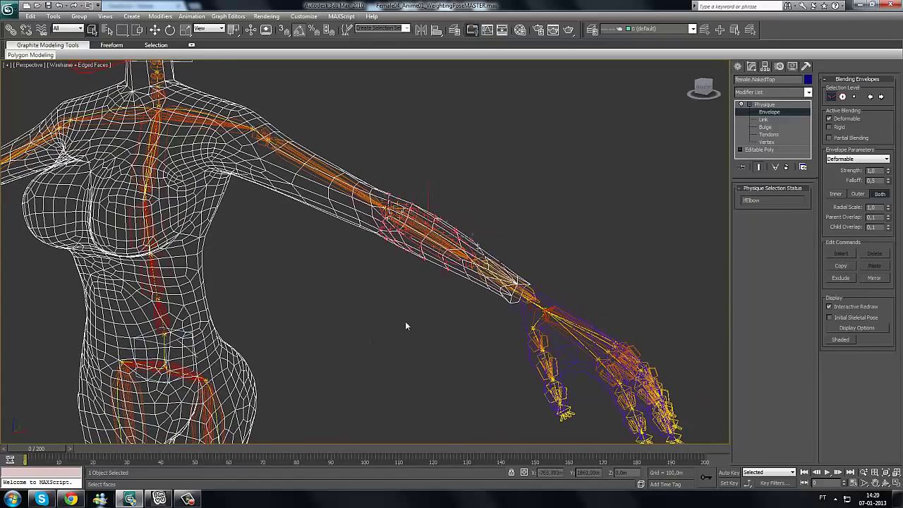
# - Move the timeline to frame 5 in shaded view and select the lfbicep link of the deformed arm
pyautogui.moveTo(889, 176); pyautogui.dragTo(887, 161)
pyautogui.moveTo(53, 452); pyautogui.dragTo(66, 452)
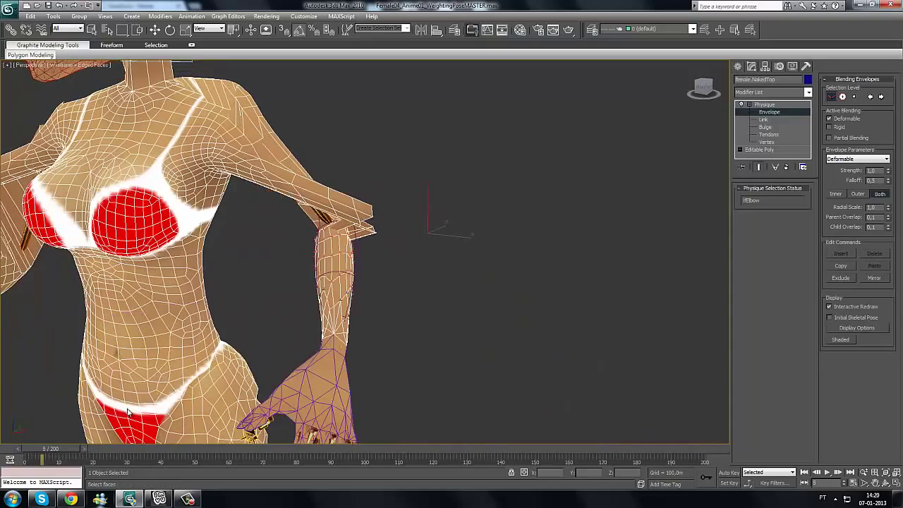
pyautogui.keyDown('alt'); pyautogui.moveTo(353, 299); pyautogui.dragTo(314, 289, button='middle'); pyautogui.keyUp('alt')
pyautogui.moveTo(497, 346); pyautogui.dragTo(348, 309, button='middle')
pyautogui.scroll(3, 339, 286)
pyautogui.click(383, 249)
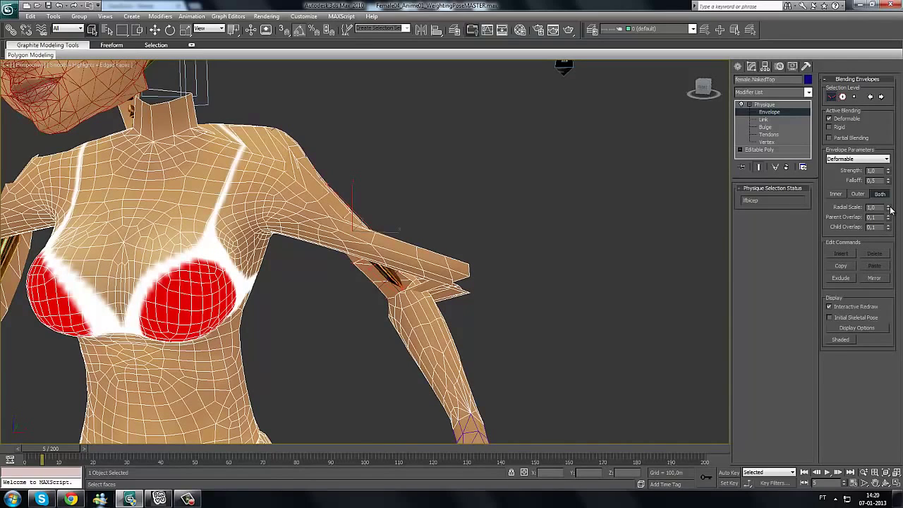
# - Set the lfbicep envelope's strength to 4,66 and show the bent arm in wireframe
pyautogui.press('F3')
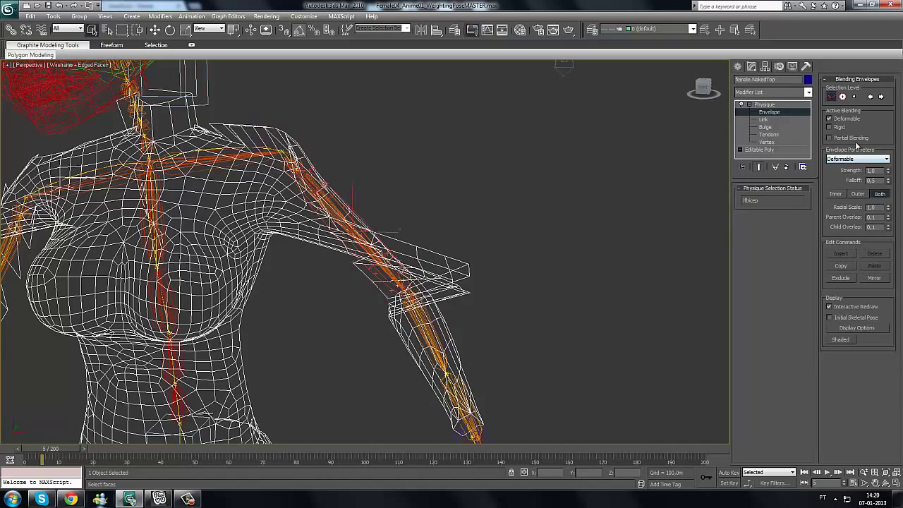
pyautogui.press('F3')
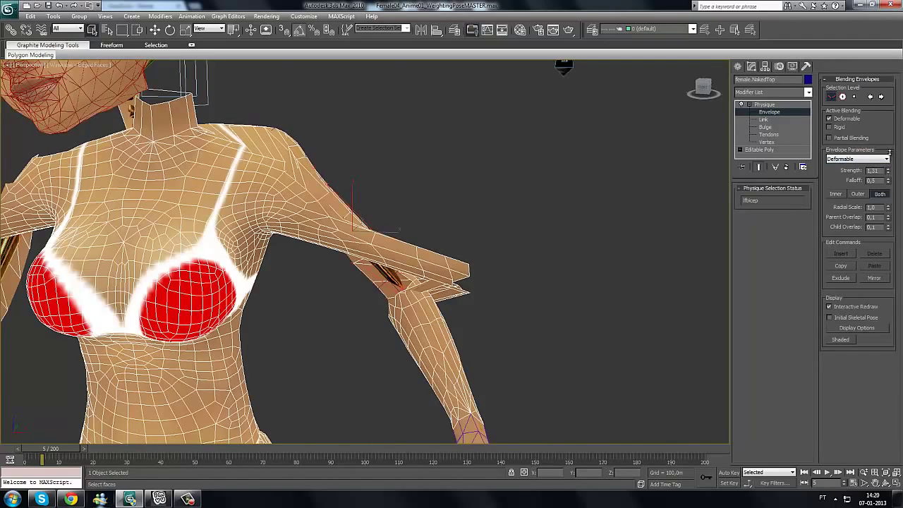
pyautogui.moveTo(889, 134); pyautogui.dragTo(890, 130)
pyautogui.moveTo(522, 380)
pyautogui.keyDown('alt'); pyautogui.mouseDown(button='middle')
pyautogui.moveTo(438, 341)
pyautogui.moveTo(417, 319)
pyautogui.moveTo(411, 292)
pyautogui.moveTo(423, 300)
pyautogui.mouseUp(button='middle'); pyautogui.keyUp('alt')
pyautogui.press('F3')
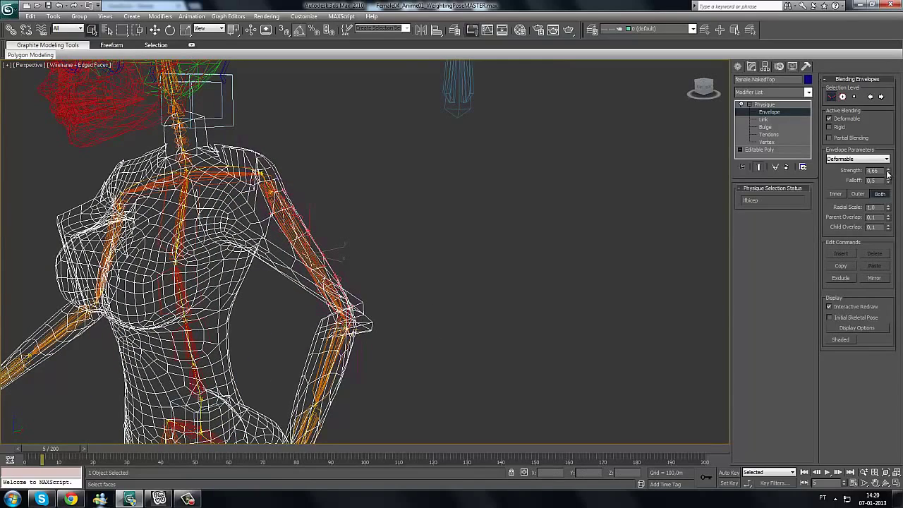
pyautogui.moveTo(889, 195); pyautogui.dragTo(713, 48)
pyautogui.rightClick(711, 45)
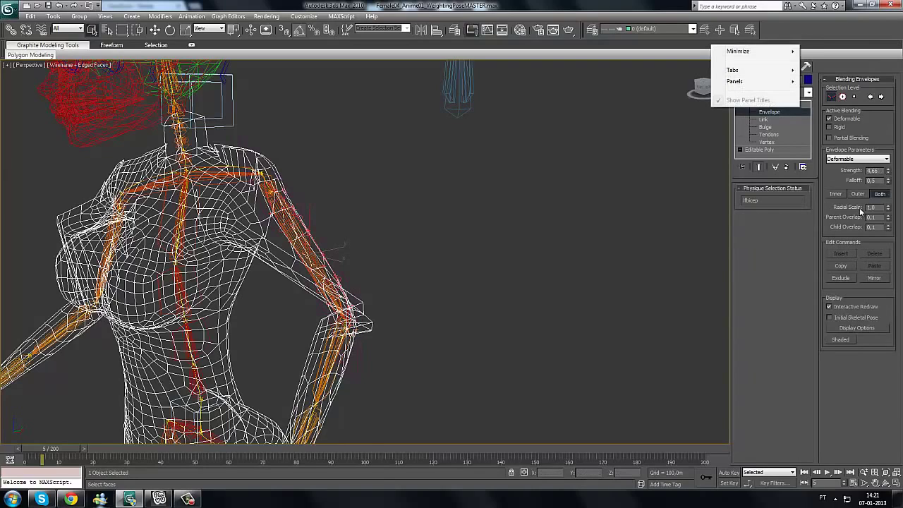
# - Set the lfbicep link's envelope strength to 1.1 and its radial scale to 2.48, affecting both inner and outer bounds
pyautogui.click(856, 198)
pyautogui.click(857, 195)
pyautogui.click(880, 195)
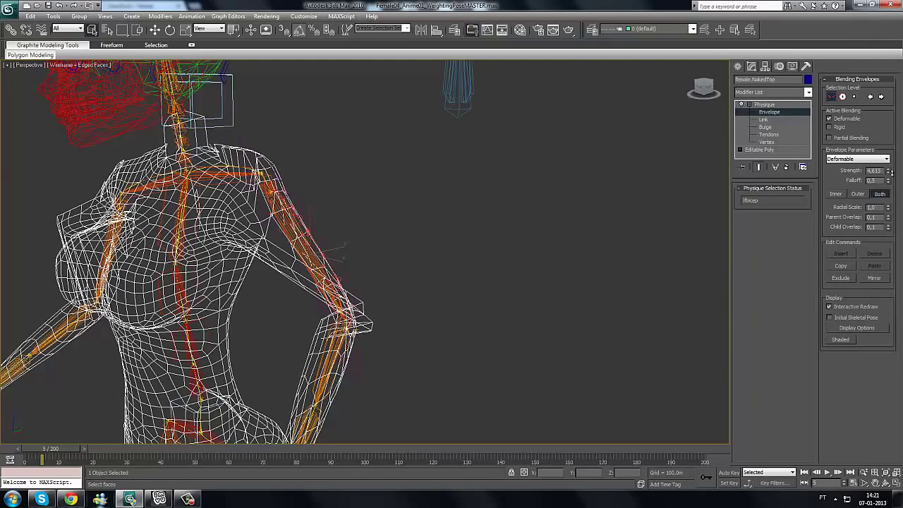
pyautogui.moveTo(887, 180); pyautogui.dragTo(888, 183)
pyautogui.moveTo(882, 172); pyautogui.dragTo(851, 178)
pyautogui.moveTo(887, 205)
pyautogui.mouseDown()
pyautogui.moveTo(887, 156)
pyautogui.moveTo(884, 217)
pyautogui.moveTo(881, 136)
pyautogui.mouseUp()
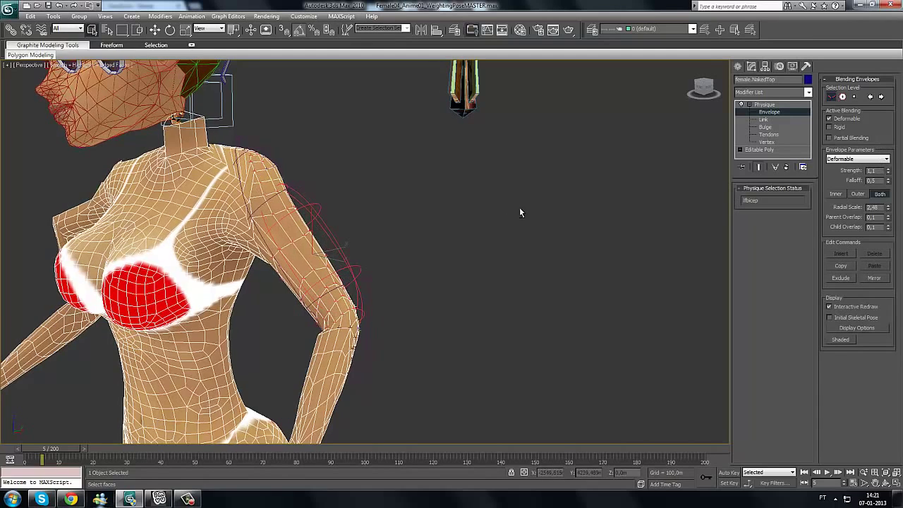
# - Adjust the lfbicep envelope's radial scale to 3.2
pyautogui.hotkey('shift', 'z')
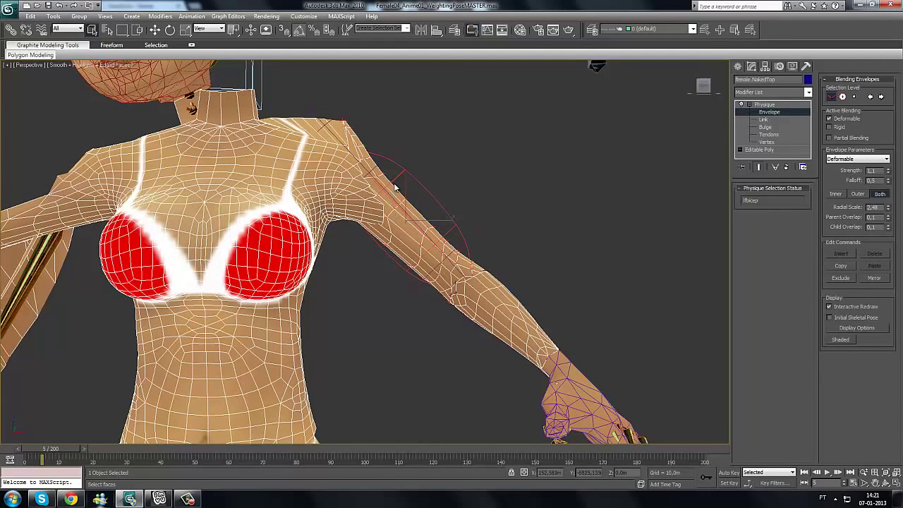
pyautogui.moveTo(888, 200); pyautogui.dragTo(857, 71)
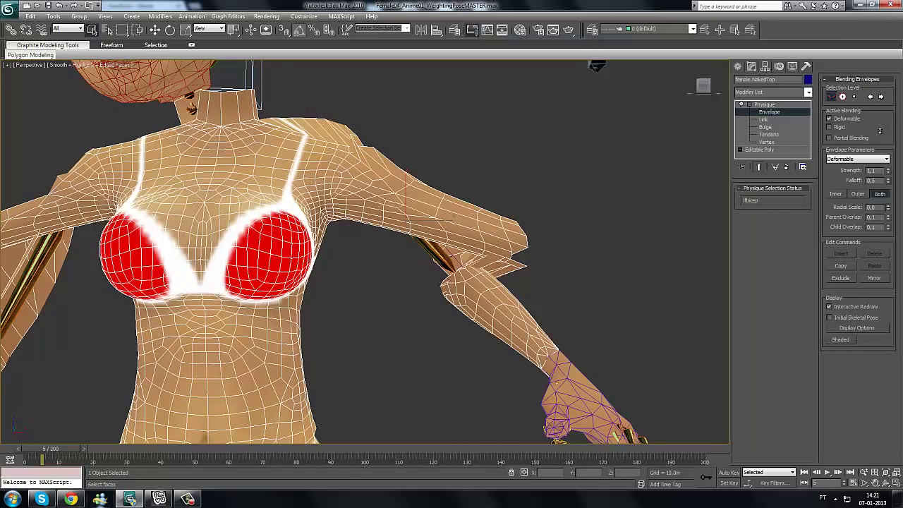
pyautogui.moveTo(888, 212); pyautogui.dragTo(879, 53)
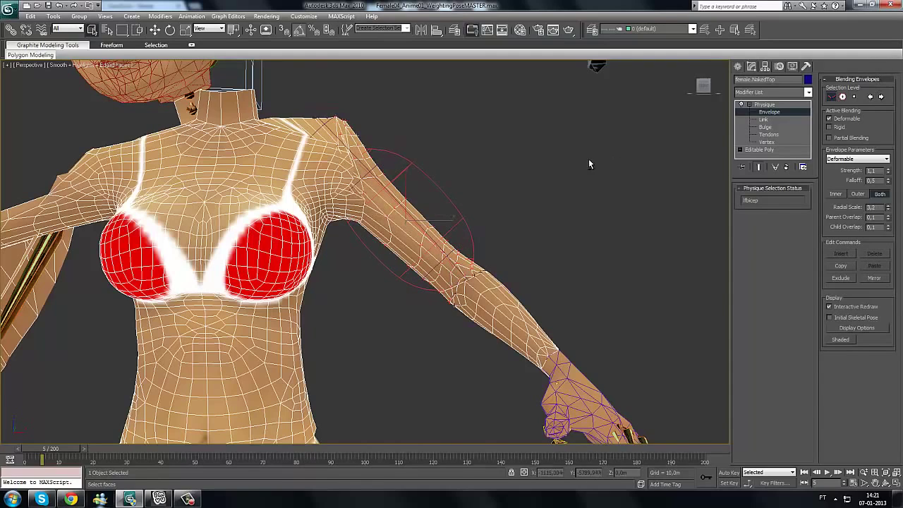
# - Select the lfShoulder link in wireframe display and set its envelope's radial scale to 3.45 in shaded display
pyautogui.keyDown('alt'); pyautogui.moveTo(589, 159); pyautogui.dragTo(542, 168, button='middle'); pyautogui.keyUp('alt')
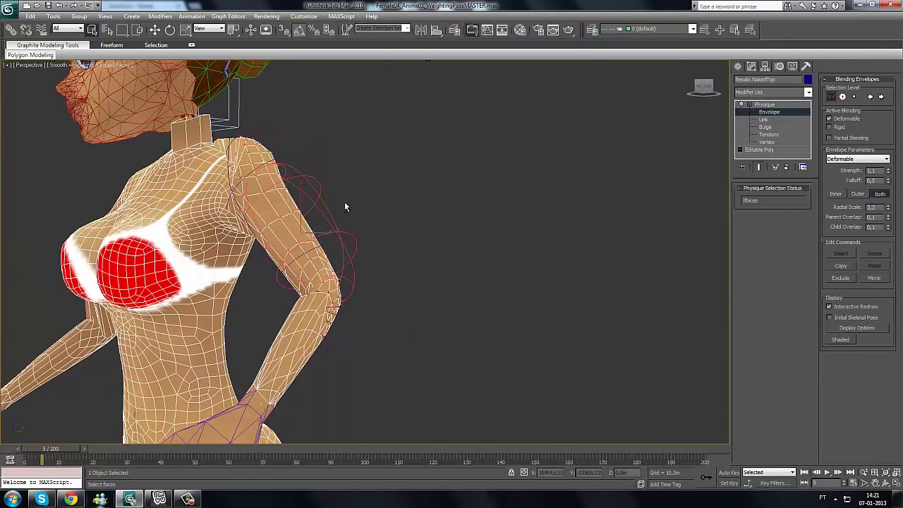
pyautogui.moveTo(345, 204)
pyautogui.keyDown('alt'); pyautogui.mouseDown(button='middle')
pyautogui.moveTo(379, 206)
pyautogui.moveTo(372, 216)
pyautogui.mouseUp(button='middle'); pyautogui.keyUp('alt')
pyautogui.press('F3')
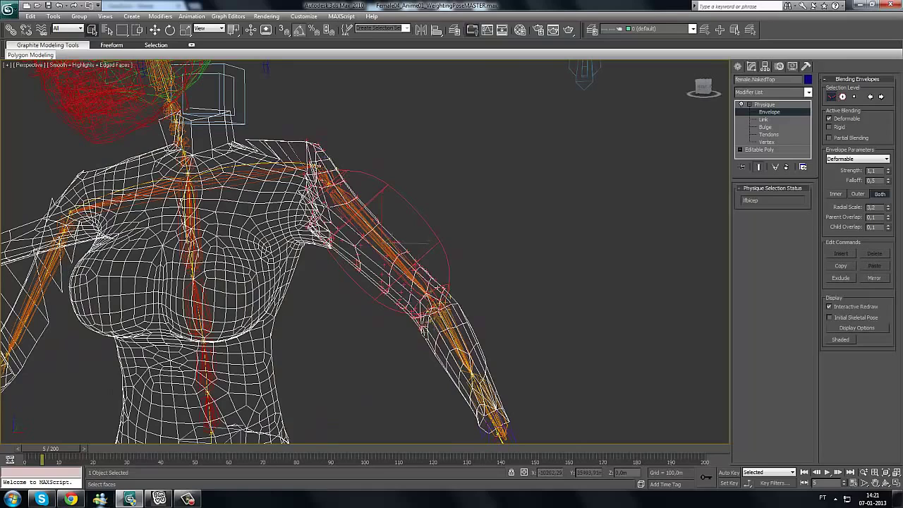
pyautogui.click(353, 165)
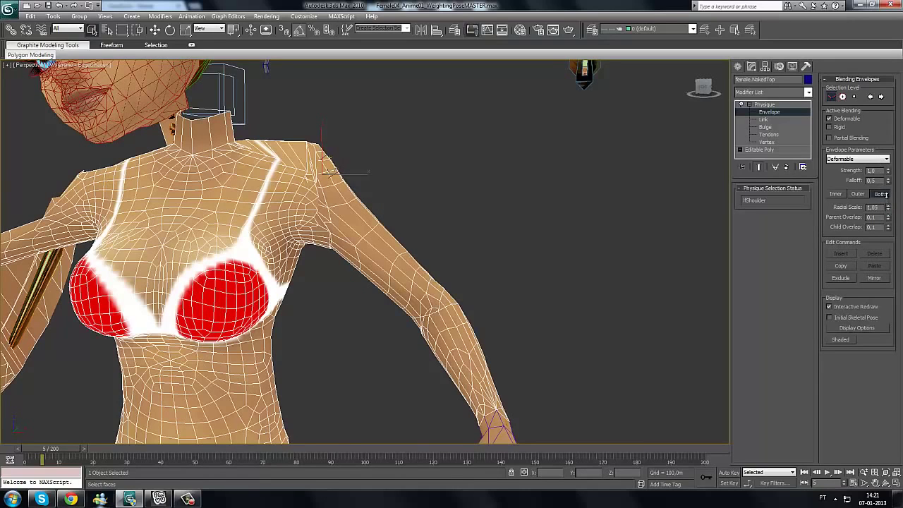
pyautogui.moveTo(887, 195)
pyautogui.mouseDown()
pyautogui.moveTo(830, 13)
pyautogui.moveTo(811, 247)
pyautogui.moveTo(806, 34)
pyautogui.mouseUp()
pyautogui.moveTo(847, 158); pyautogui.dragTo(847, 94)
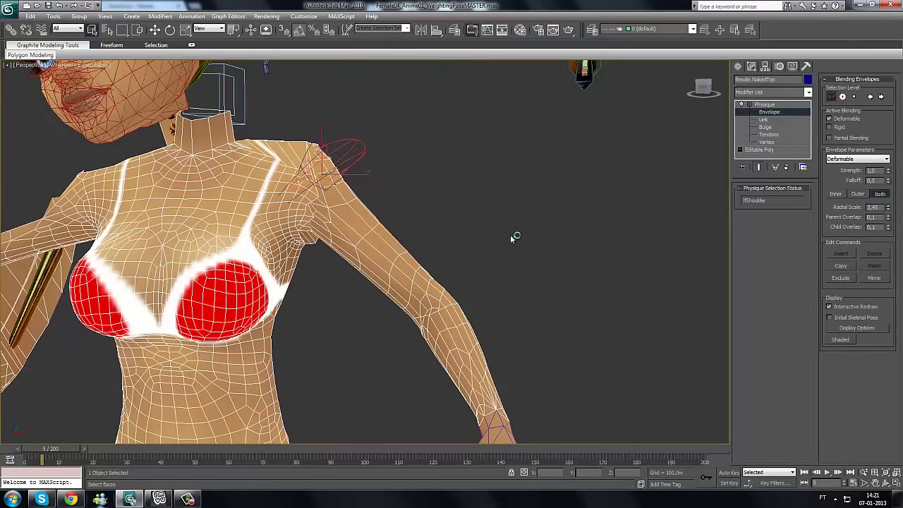
# - Select the lfClavicle link in wireframe display and set its envelope's radial scale to 1.07 in shaded display
pyautogui.moveTo(452, 227); pyautogui.dragTo(483, 230, button='middle')
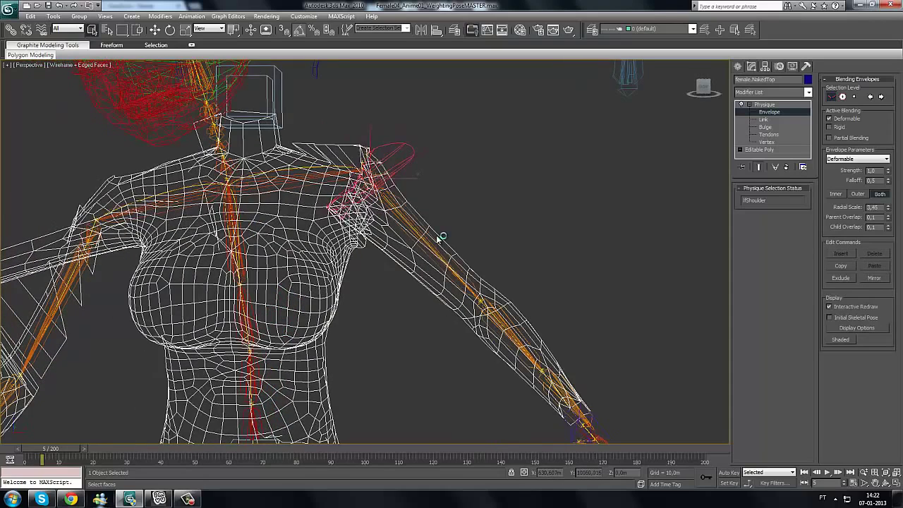
pyautogui.click(341, 175)
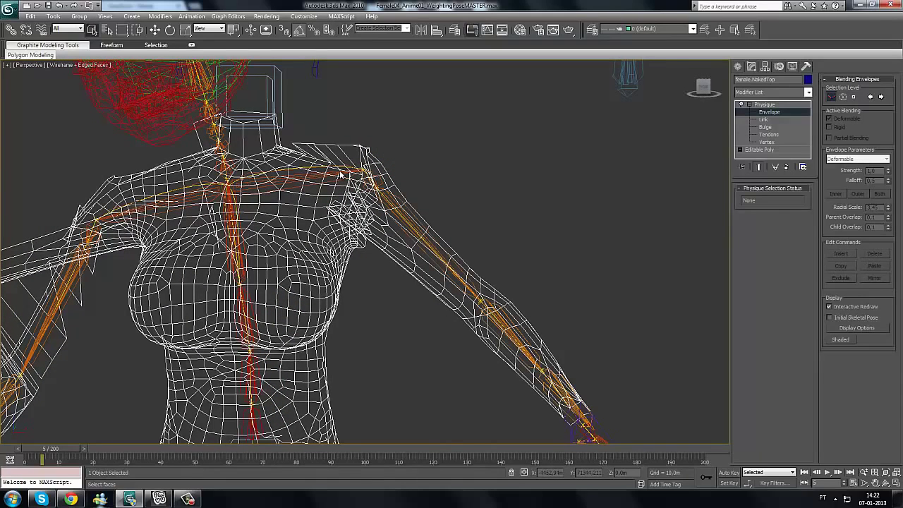
pyautogui.click(335, 181)
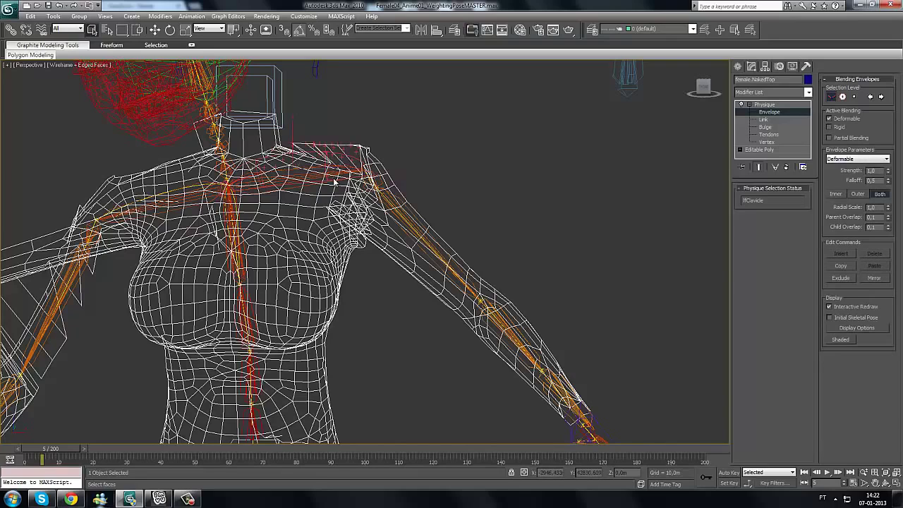
pyautogui.press('F3')
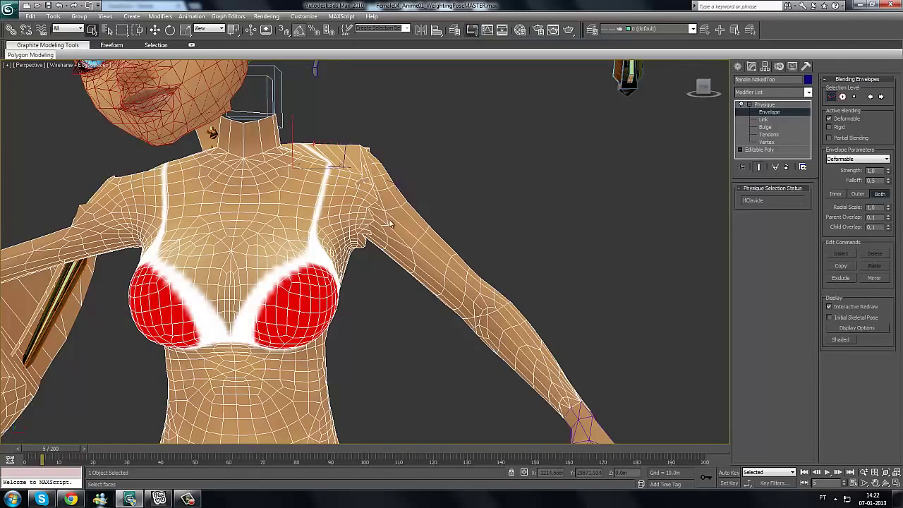
pyautogui.moveTo(888, 210); pyautogui.dragTo(898, 170)
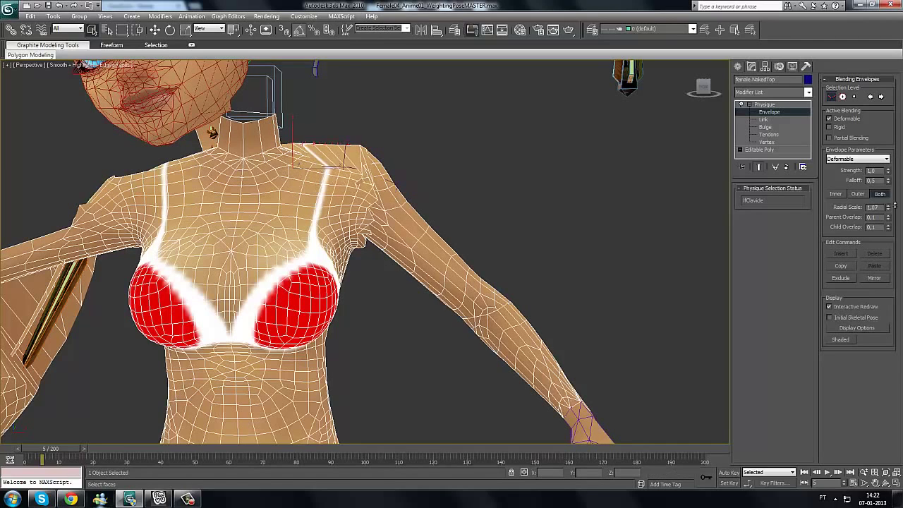
# - Reselect the lfbicep link and enlarge its envelope's radial scale slightly
pyautogui.click(389, 321)
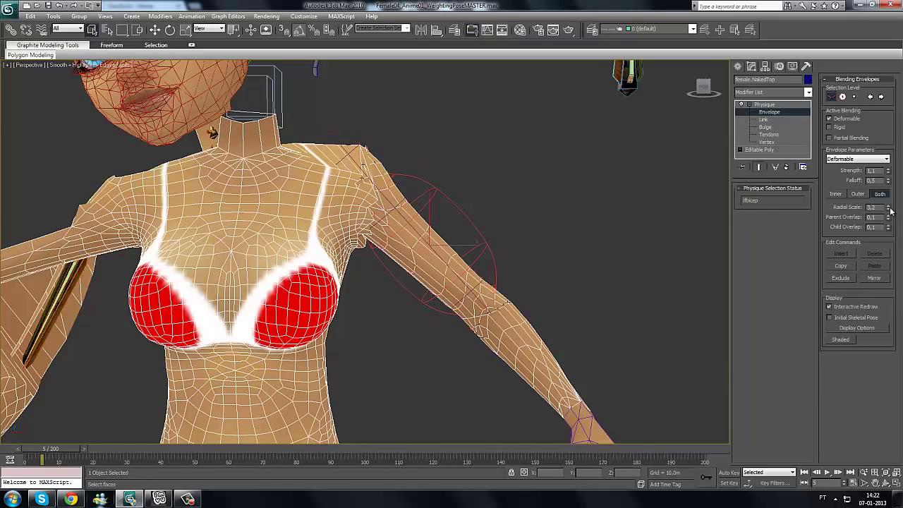
pyautogui.moveTo(890, 209)
pyautogui.mouseDown()
pyautogui.moveTo(888, 235)
pyautogui.moveTo(889, 205)
pyautogui.mouseUp()
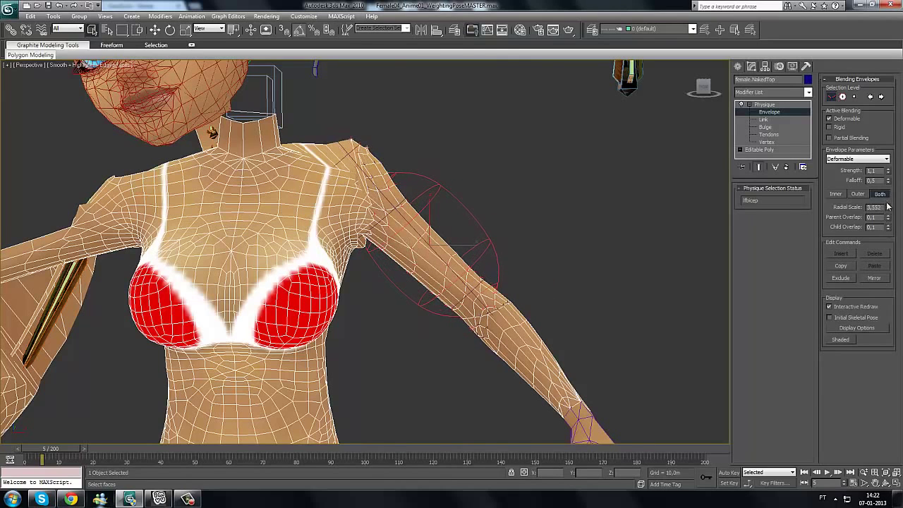
pyautogui.scroll(-3, 508, 226)
pyautogui.scroll(-2, 507, 277)
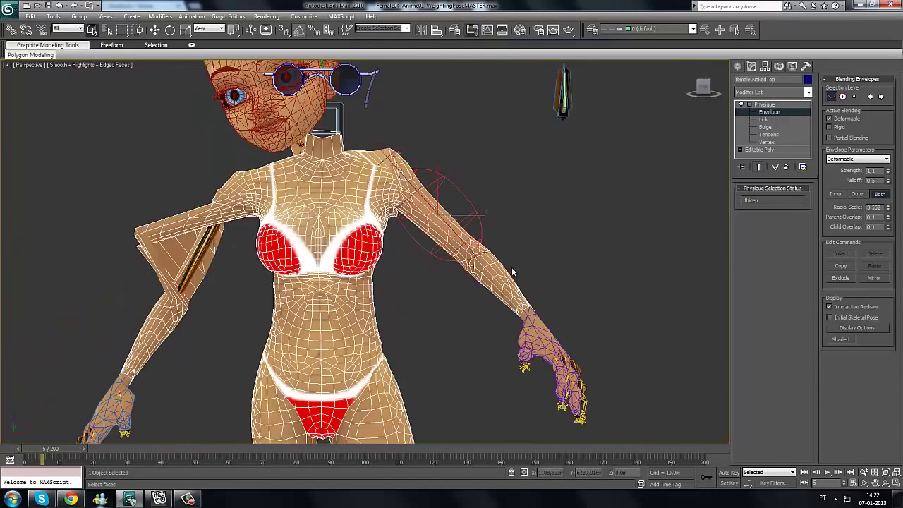
pyautogui.keyDown('alt'); pyautogui.moveTo(484, 275); pyautogui.dragTo(395, 268, button='middle'); pyautogui.keyUp('alt')
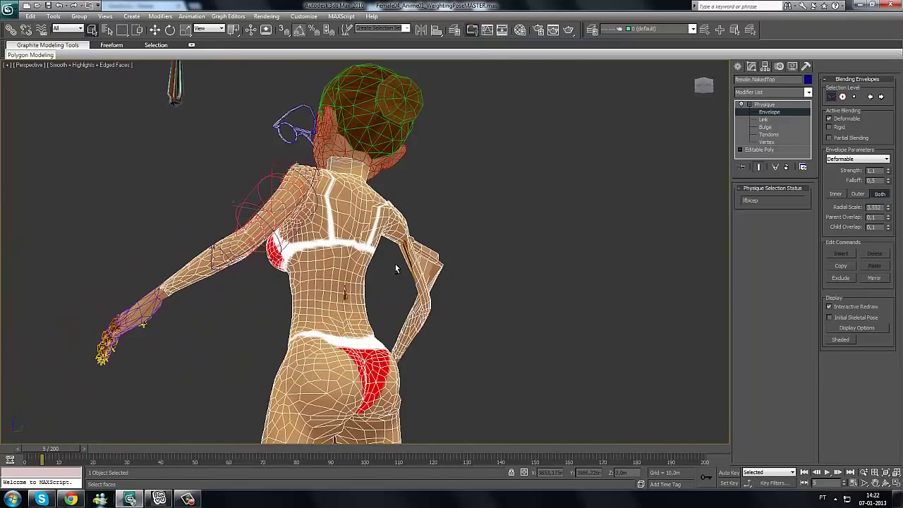
pyautogui.keyDown('alt'); pyautogui.moveTo(468, 281); pyautogui.dragTo(496, 280, button='middle'); pyautogui.keyUp('alt')
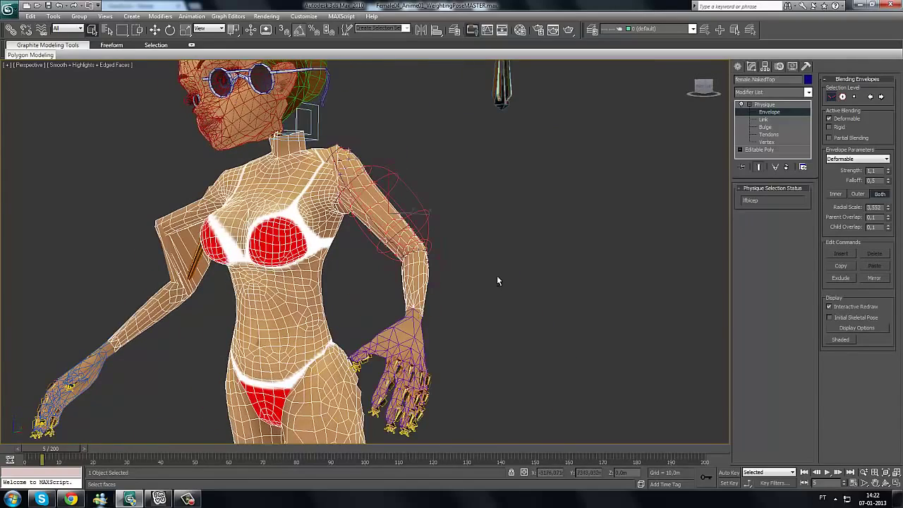
pyautogui.moveTo(634, 269); pyautogui.dragTo(718, 271, button='middle')
pyautogui.scroll(3, 454, 271)
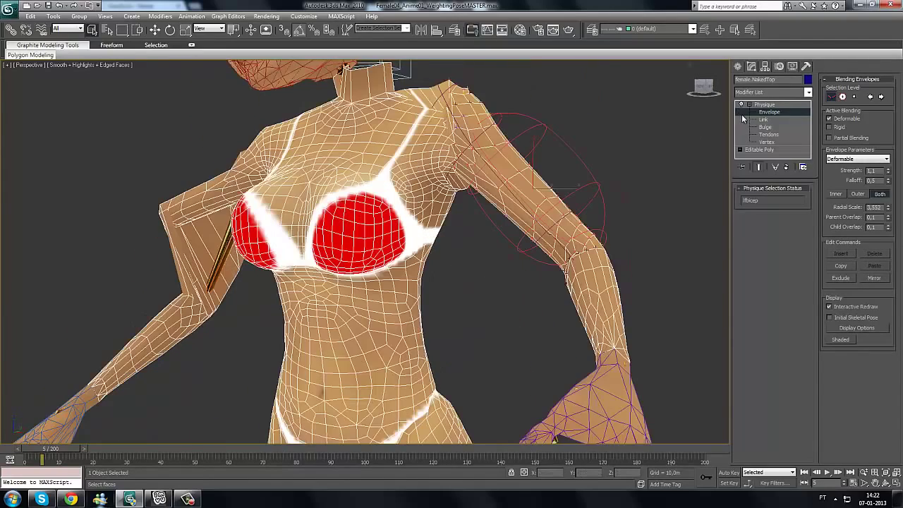
# - Switch the Physique modifier to vertex editing and select a single vertex midway along the character's left upper arm
pyautogui.click(765, 142)
pyautogui.keyDown('alt'); pyautogui.moveTo(572, 205); pyautogui.dragTo(552, 214, button='middle'); pyautogui.keyUp('alt')
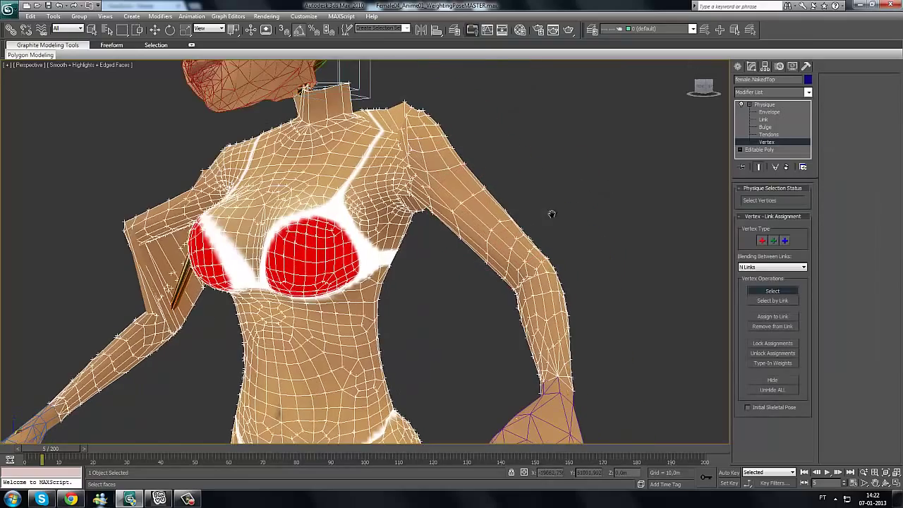
pyautogui.scroll(3, 552, 214)
pyautogui.keyDown('alt'); pyautogui.moveTo(496, 219); pyautogui.dragTo(514, 217, button='middle'); pyautogui.keyUp('alt')
pyautogui.moveTo(435, 258); pyautogui.dragTo(437, 302, button='middle')
pyautogui.keyDown('alt'); pyautogui.moveTo(437, 302); pyautogui.dragTo(357, 251, button='middle'); pyautogui.keyUp('alt')
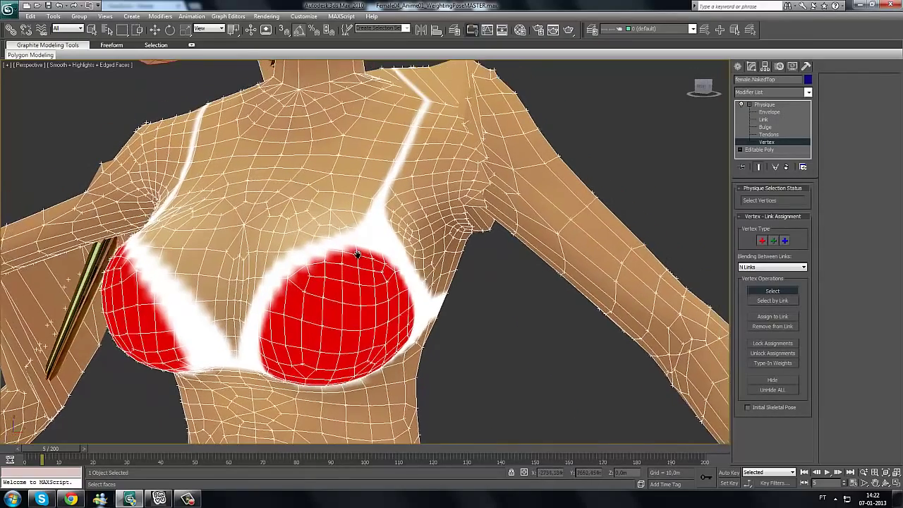
pyautogui.moveTo(451, 243); pyautogui.dragTo(332, 227, button='middle')
pyautogui.moveTo(548, 192); pyautogui.dragTo(418, 362)
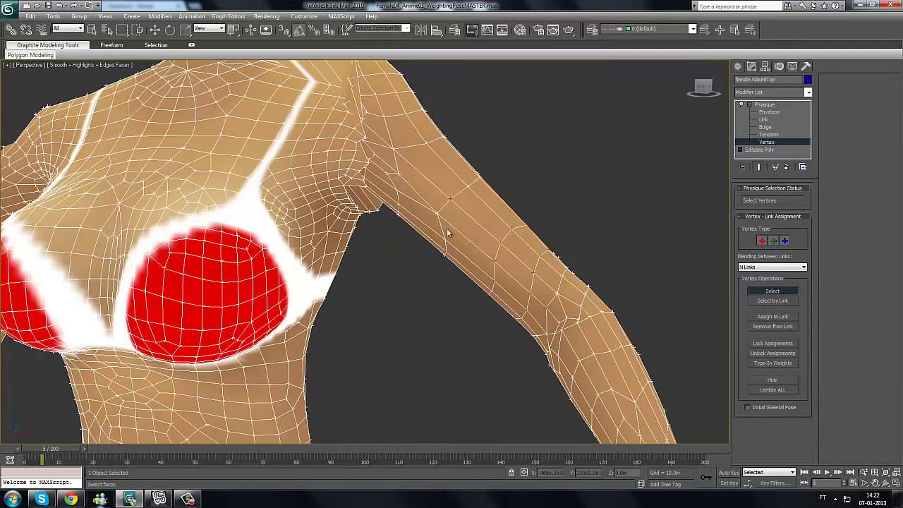
pyautogui.moveTo(589, 144); pyautogui.dragTo(425, 331)
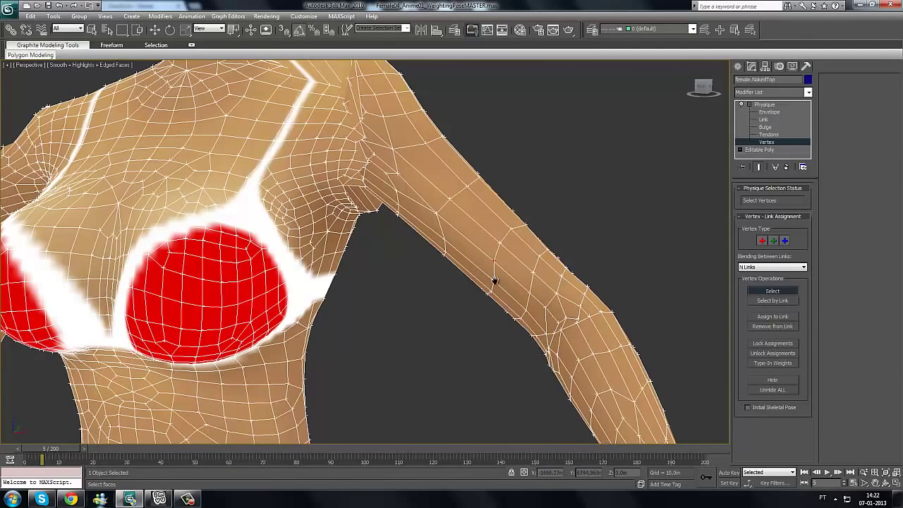
pyautogui.scroll(3, 494, 280)
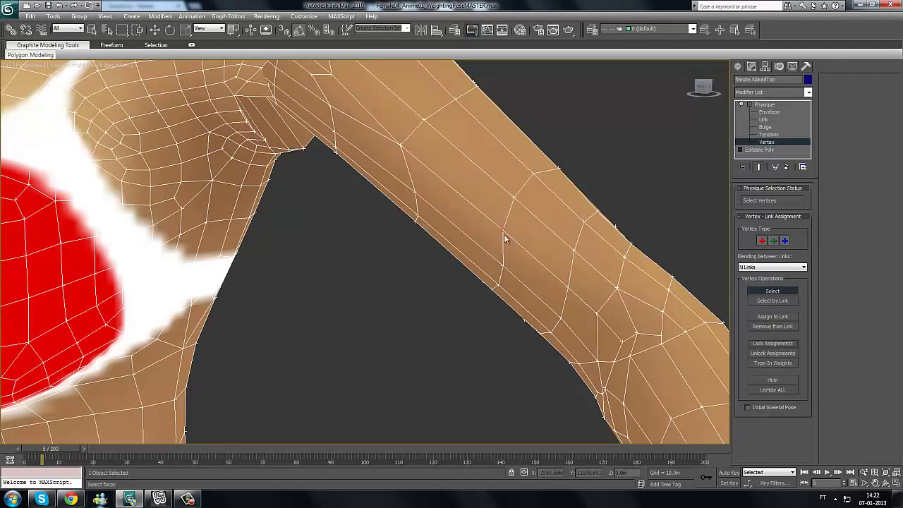
# - Open Type-In Weights for the selected arm vertex, list all links, and set its lfbicep weight to 1.0
pyautogui.click(773, 364)
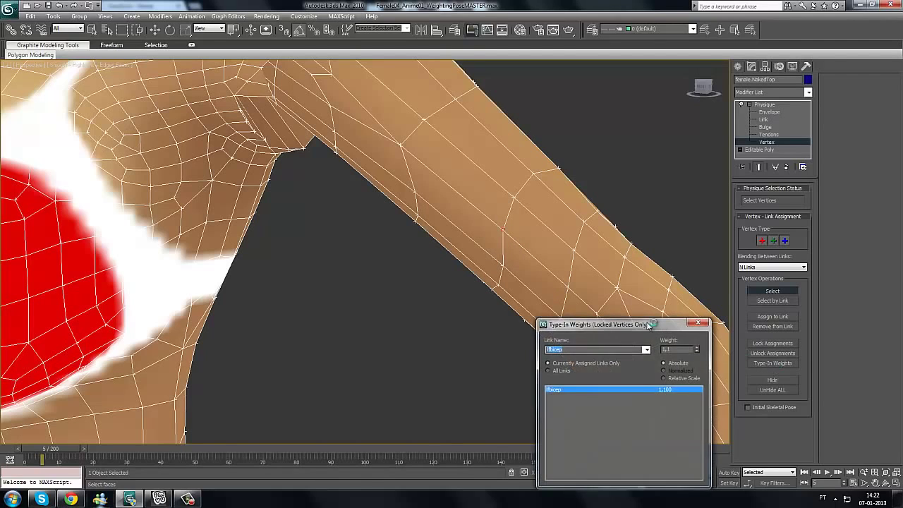
pyautogui.moveTo(648, 324); pyautogui.dragTo(247, 128)
pyautogui.click(156, 173)
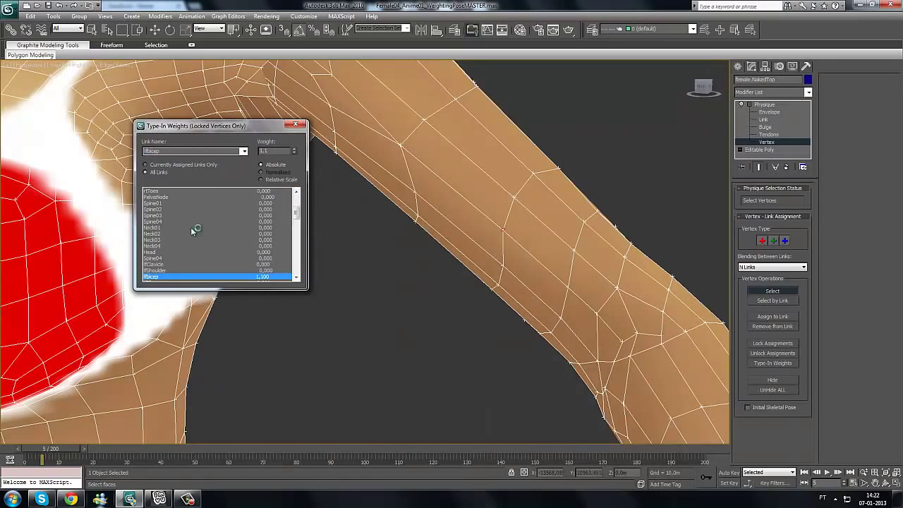
pyautogui.moveTo(297, 214); pyautogui.dragTo(298, 218)
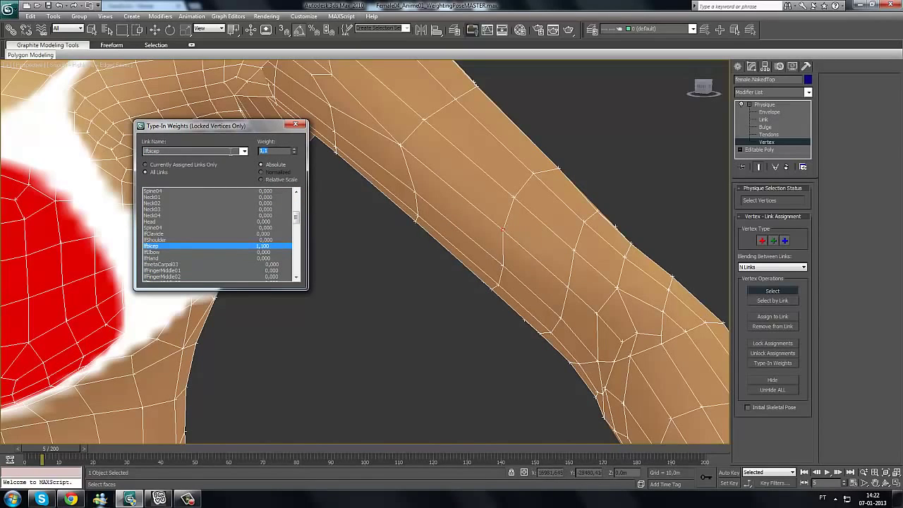
pyautogui.press('Return')
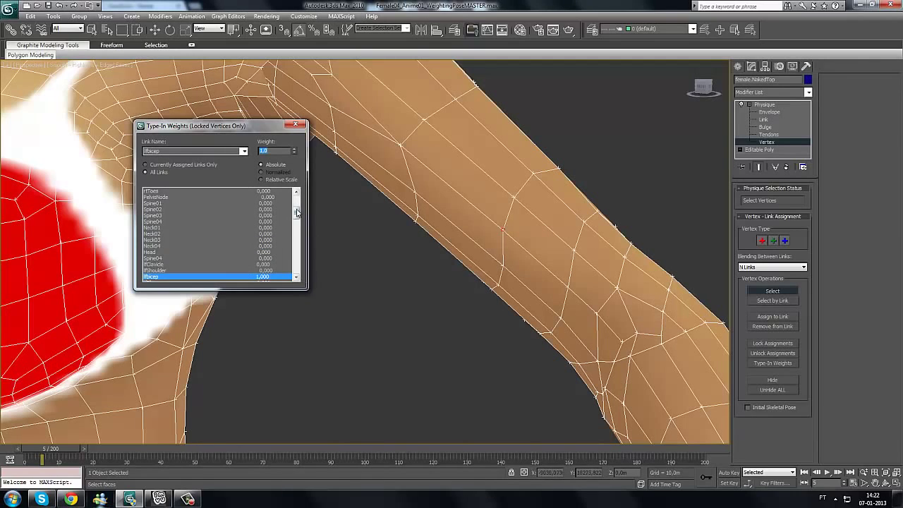
# - Choose the lfElbow link in the weights list and raise the vertex's weight for it to 0.86
pyautogui.moveTo(296, 213); pyautogui.dragTo(299, 219)
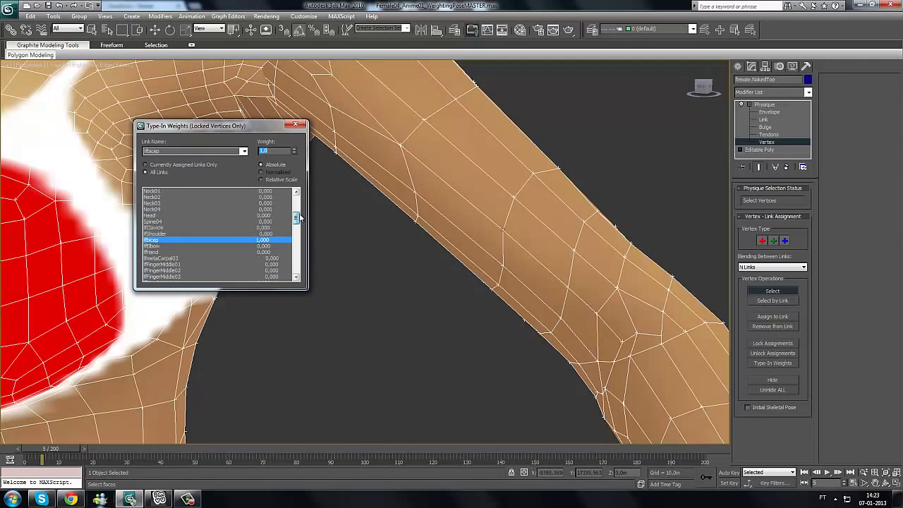
pyautogui.click(244, 246)
pyautogui.moveTo(474, 275); pyautogui.dragTo(448, 257, button='middle')
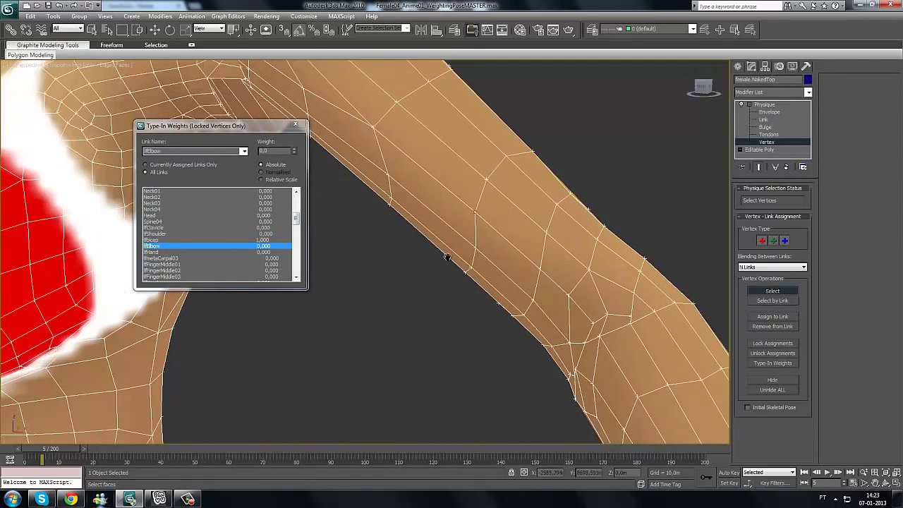
pyautogui.scroll(-3, 446, 257)
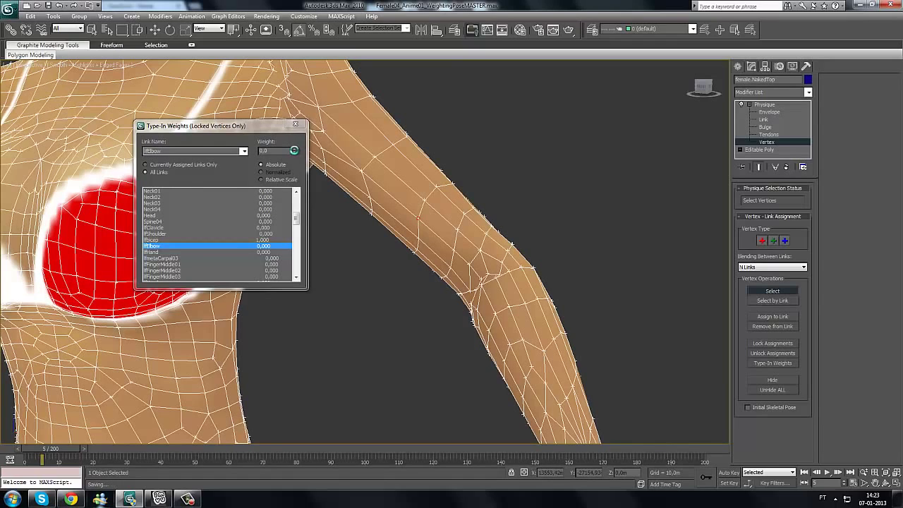
pyautogui.moveTo(294, 154); pyautogui.dragTo(292, 97)
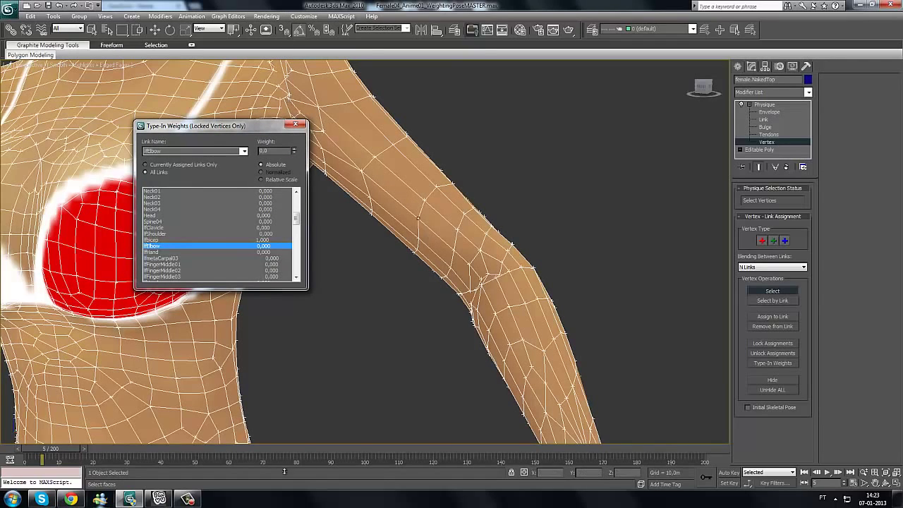
pyautogui.scroll(2, 294, 267)
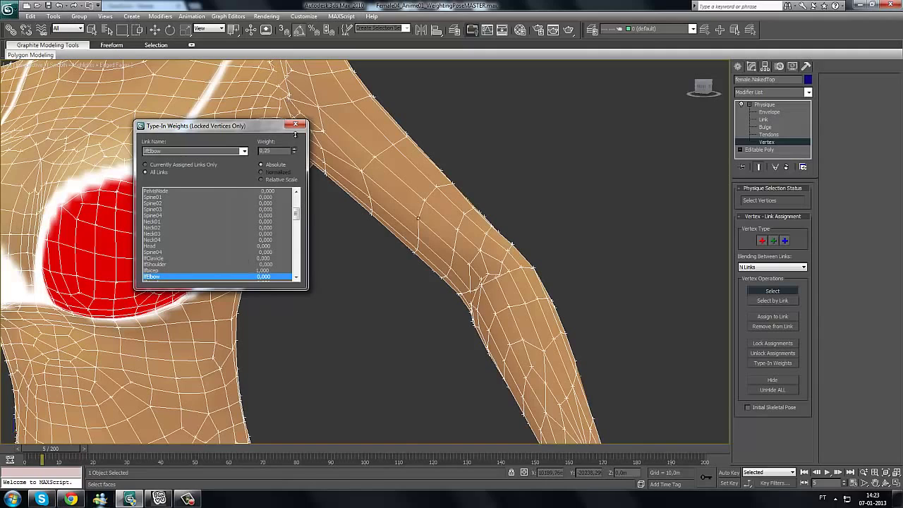
pyautogui.moveTo(295, 134); pyautogui.dragTo(296, 121)
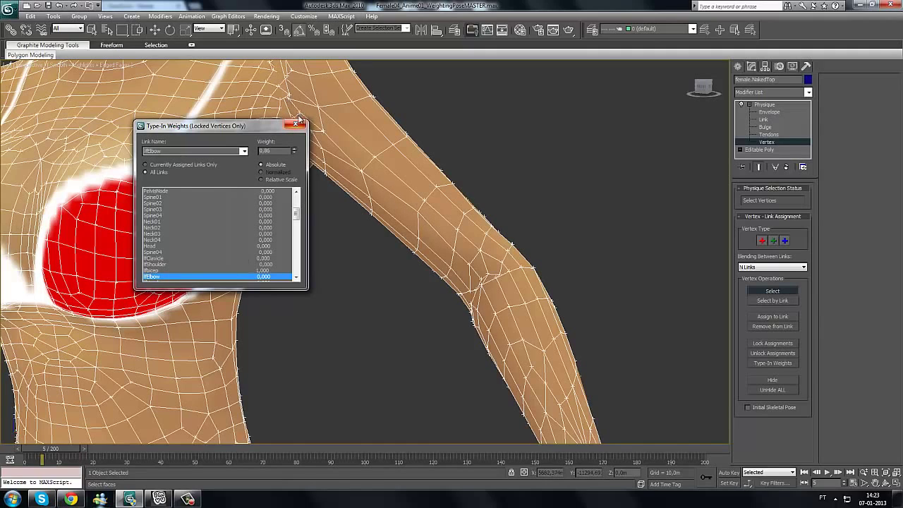
# - Drop the vertex's lfbicep weight to 0, raise it to 1.04, and close Type-In Weights
pyautogui.click(265, 270)
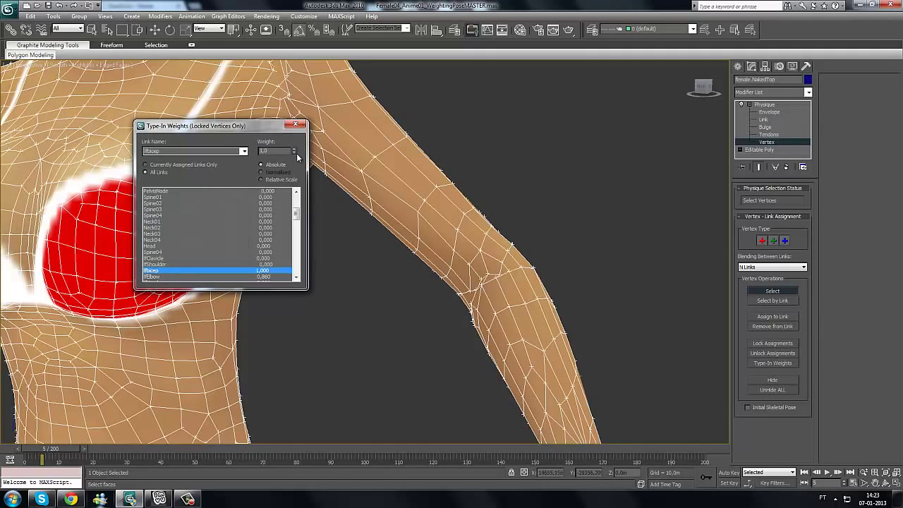
pyautogui.moveTo(296, 169); pyautogui.dragTo(300, 207)
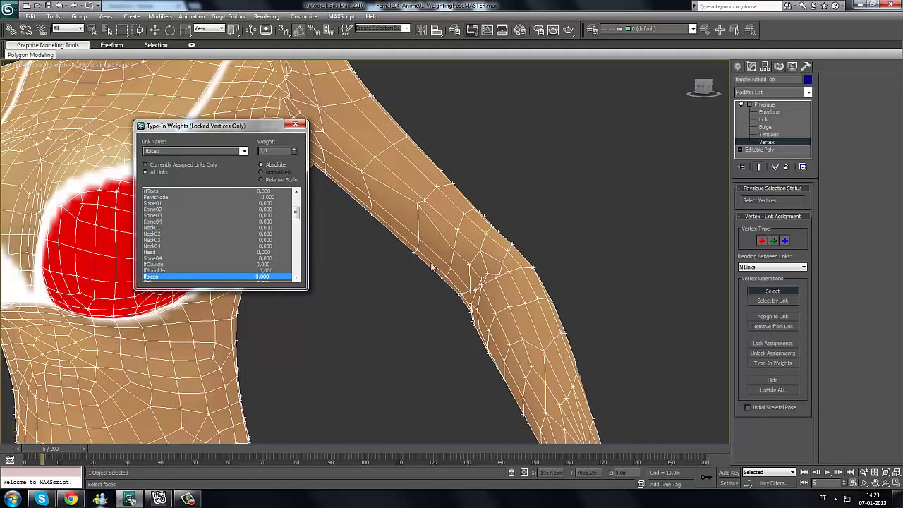
pyautogui.moveTo(293, 146); pyautogui.dragTo(294, 105)
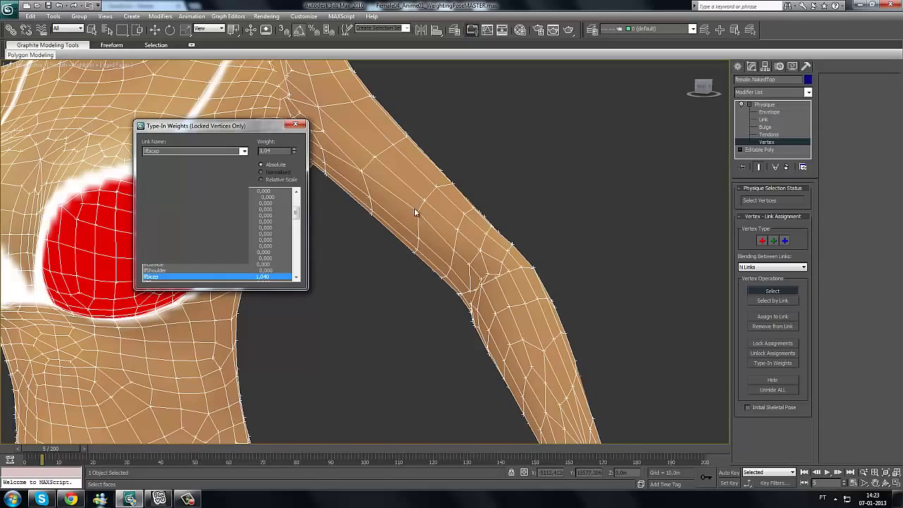
pyautogui.click(296, 125)
# - Leave Physique vertex editing and examine the mesh along the character's left upper arm and elbow
pyautogui.scroll(-3, 464, 264)
pyautogui.moveTo(458, 260); pyautogui.dragTo(426, 261, button='middle')
pyautogui.scroll(8, 464, 264)
pyautogui.click(749, 104)
pyautogui.moveTo(580, 236); pyautogui.dragTo(543, 237, button='middle')
pyautogui.click(788, 138)
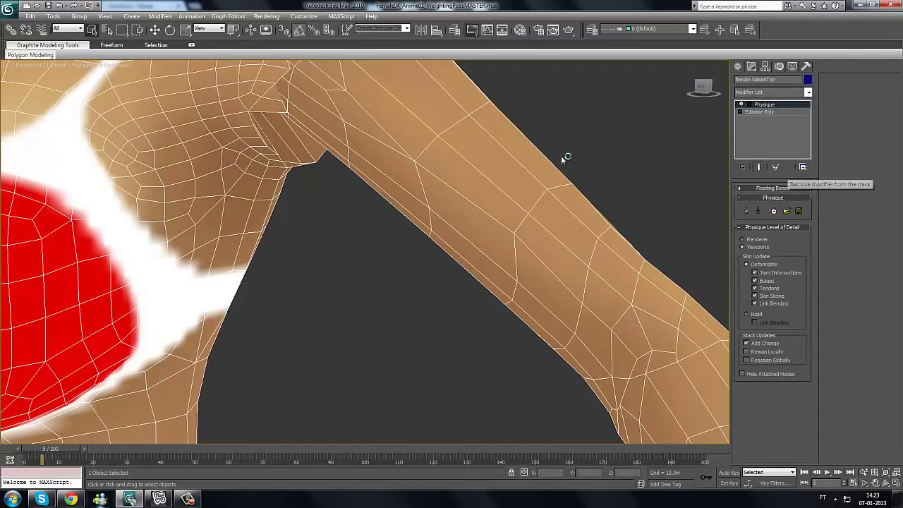
pyautogui.moveTo(462, 194); pyautogui.dragTo(477, 143, button='middle')
pyautogui.scroll(-6, 369, 211)
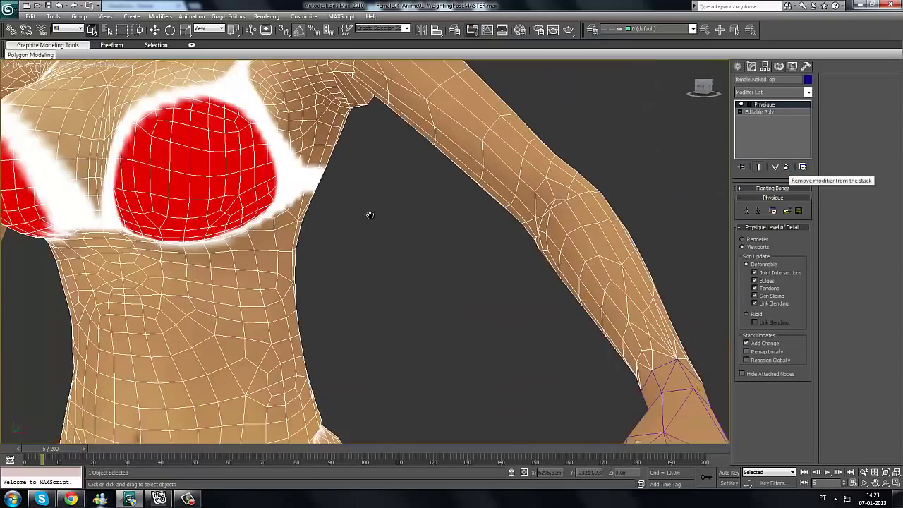
# - Switch the Physique modifier to bulge editing and select the rtHip link in wireframe display
pyautogui.click(750, 105)
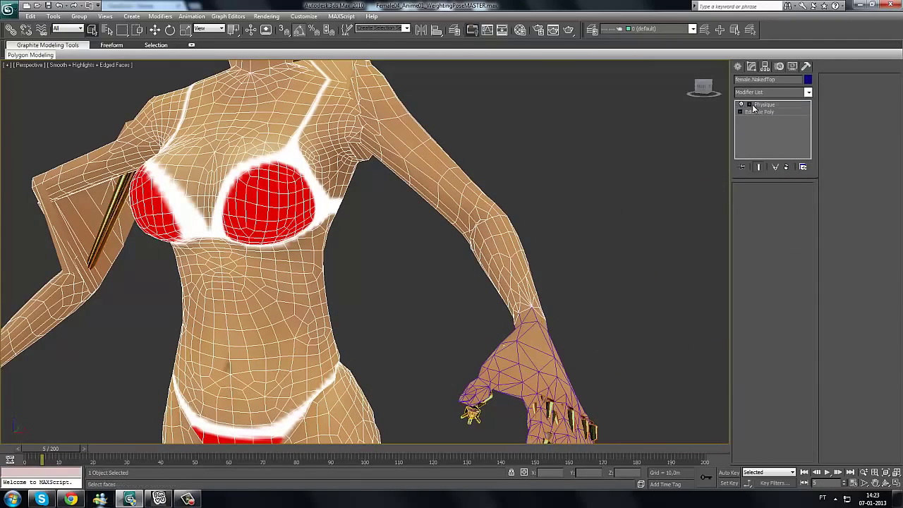
pyautogui.click(779, 128)
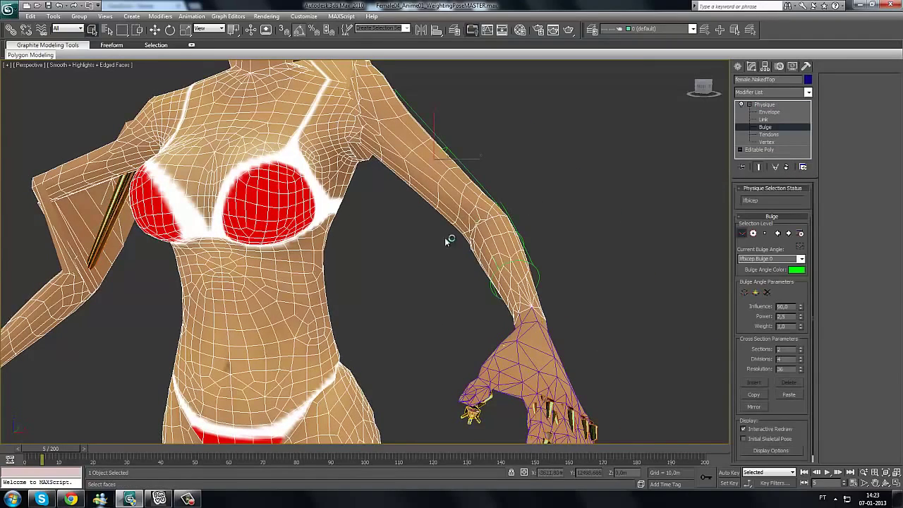
pyautogui.keyDown('alt'); pyautogui.moveTo(451, 290); pyautogui.dragTo(345, 344, button='middle'); pyautogui.keyUp('alt')
pyautogui.press('F3')
pyautogui.click(354, 320)
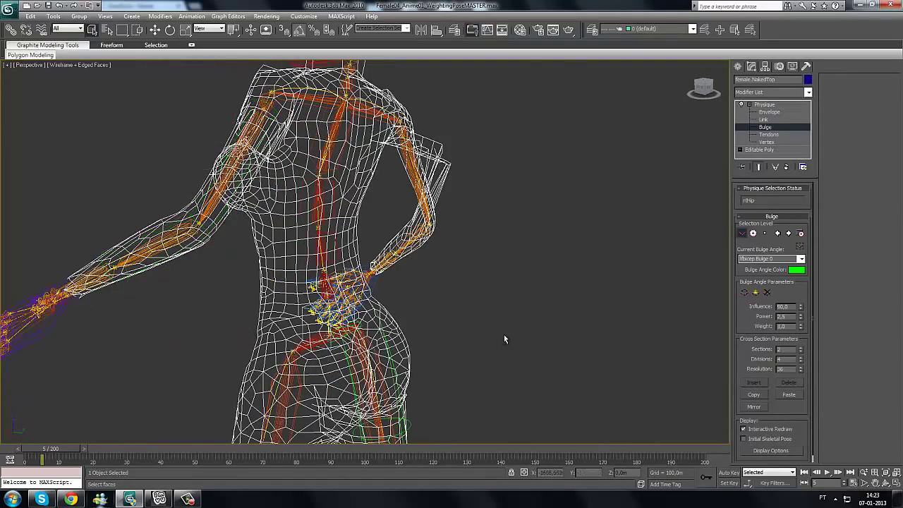
pyautogui.keyDown('alt'); pyautogui.moveTo(461, 338); pyautogui.dragTo(463, 308, button='middle'); pyautogui.keyUp('alt')
pyautogui.scroll(3, 471, 280)
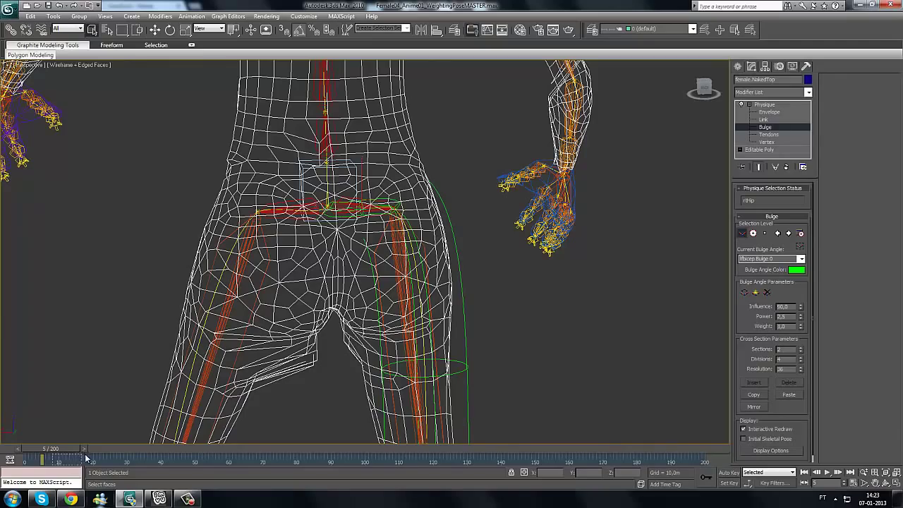
# - Go to frame 8 and examine the hip and leg deformation in wireframe and shaded display
pyautogui.moveTo(69, 452)
pyautogui.mouseDown()
pyautogui.moveTo(117, 453)
pyautogui.moveTo(55, 453)
pyautogui.mouseUp()
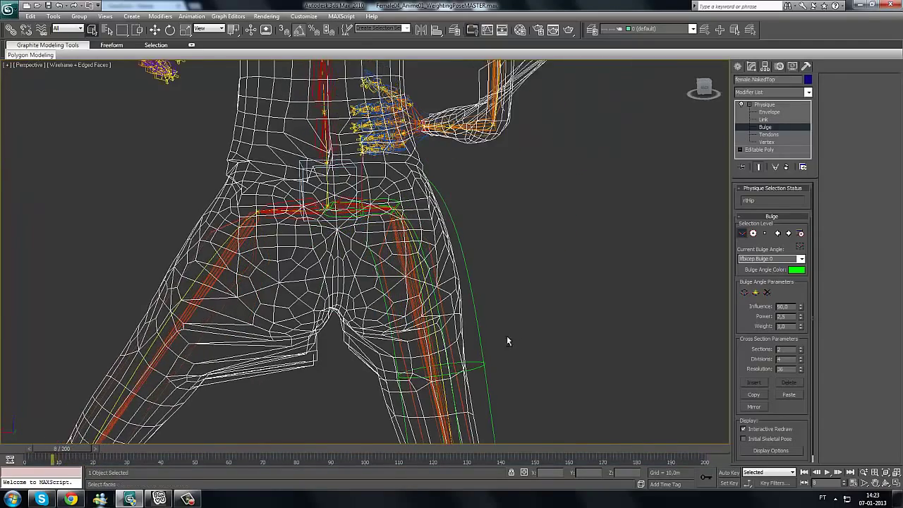
pyautogui.keyDown('alt'); pyautogui.moveTo(507, 341); pyautogui.dragTo(459, 283, button='middle'); pyautogui.keyUp('alt')
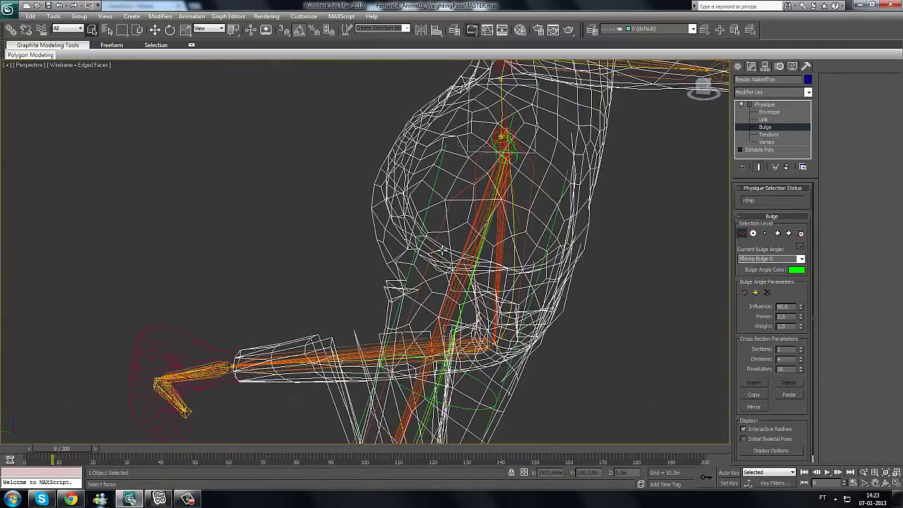
pyautogui.moveTo(442, 250)
pyautogui.keyDown('alt'); pyautogui.mouseDown(button='middle')
pyautogui.moveTo(473, 298)
pyautogui.moveTo(401, 212)
pyautogui.moveTo(324, 342)
pyautogui.mouseUp(button='middle'); pyautogui.keyUp('alt')
pyautogui.press('F3')
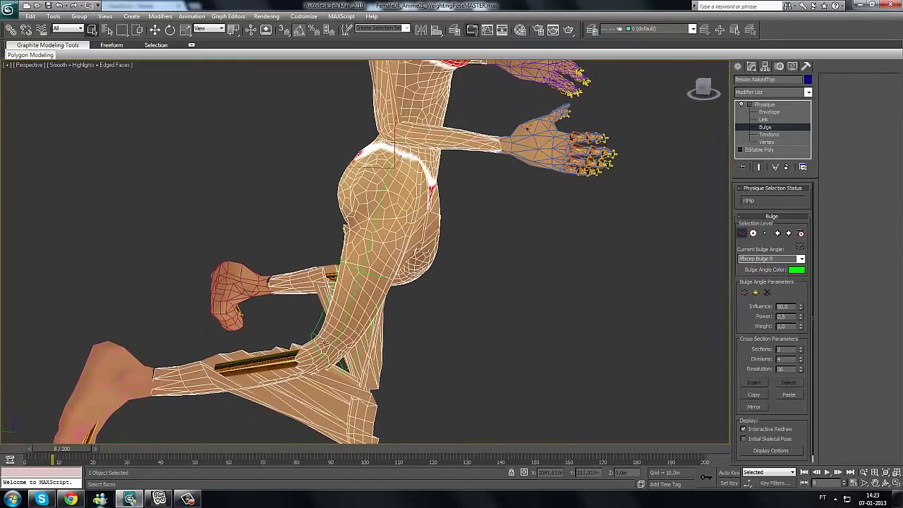
# - Return the animation to frame 0 and collapse the Physique modifier's sub-levels
pyautogui.moveTo(75, 450); pyautogui.dragTo(23, 458)
pyautogui.scroll(-3, 351, 360)
pyautogui.moveTo(489, 226); pyautogui.dragTo(478, 296, button='middle')
pyautogui.scroll(3, 751, 113)
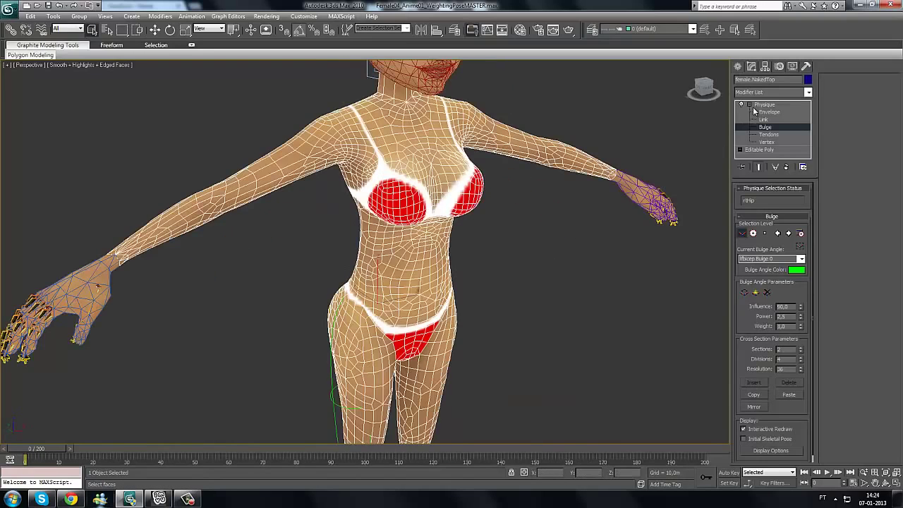
pyautogui.click(753, 105)
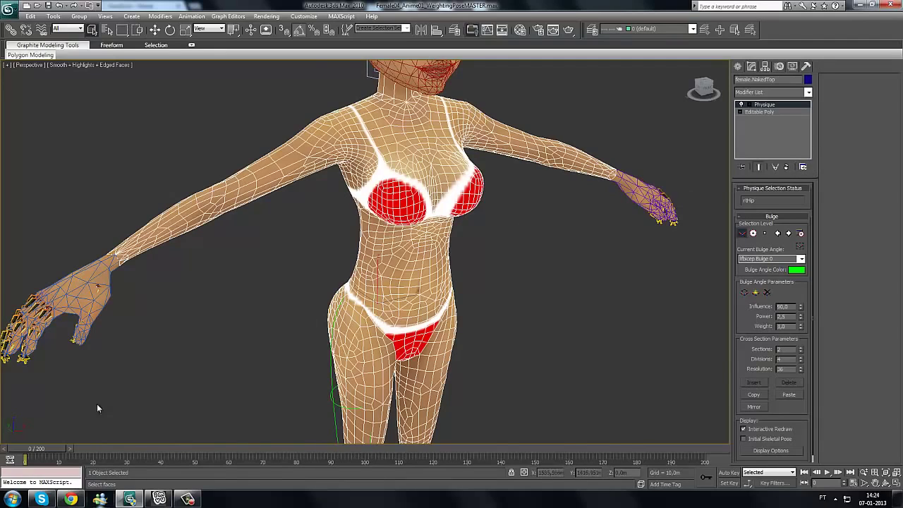
# - Switch to Chrome, look at the Tutorials categories on the Deadlysin site, and return to 3ds Max
pyautogui.click(70, 499)
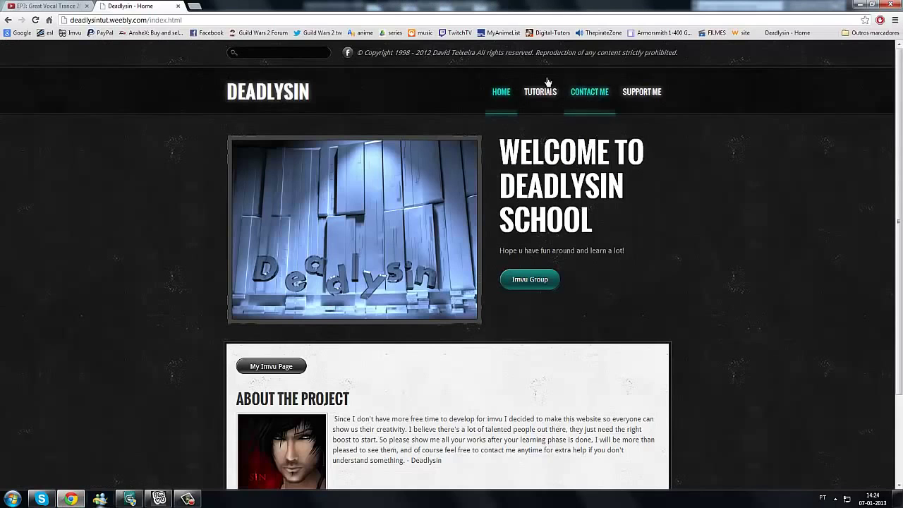
pyautogui.moveTo(540, 92)
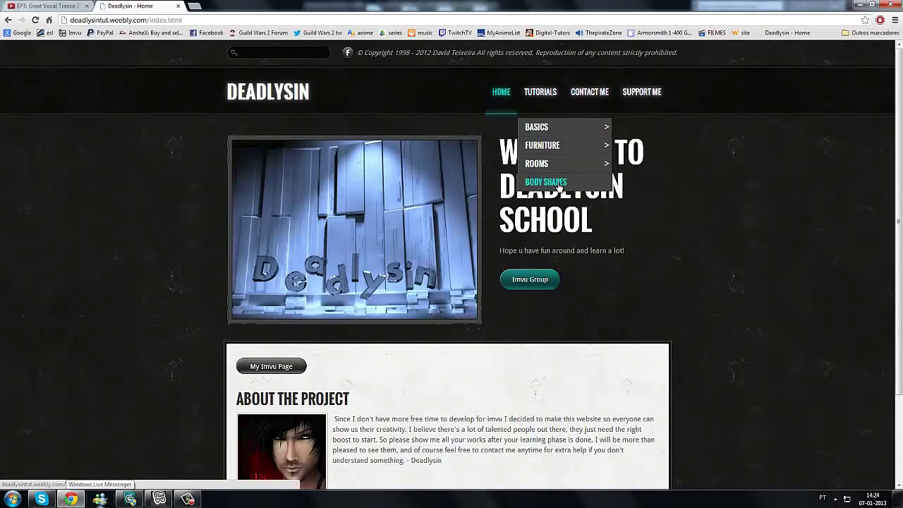
pyautogui.click(130, 499)
# - Face the character from the front and return Physique from bulge editing to the modifier's top level
pyautogui.click(887, 483)
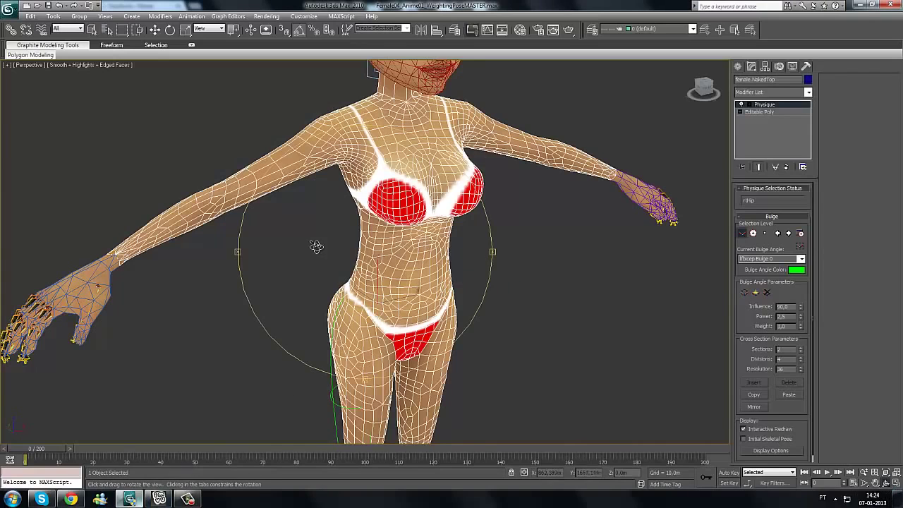
pyautogui.moveTo(315, 246); pyautogui.dragTo(460, 157)
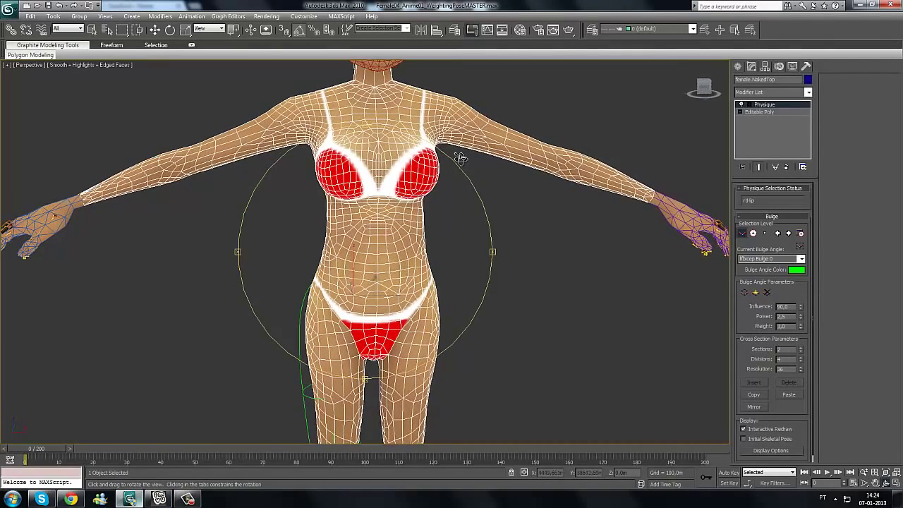
pyautogui.moveTo(386, 219); pyautogui.dragTo(367, 213)
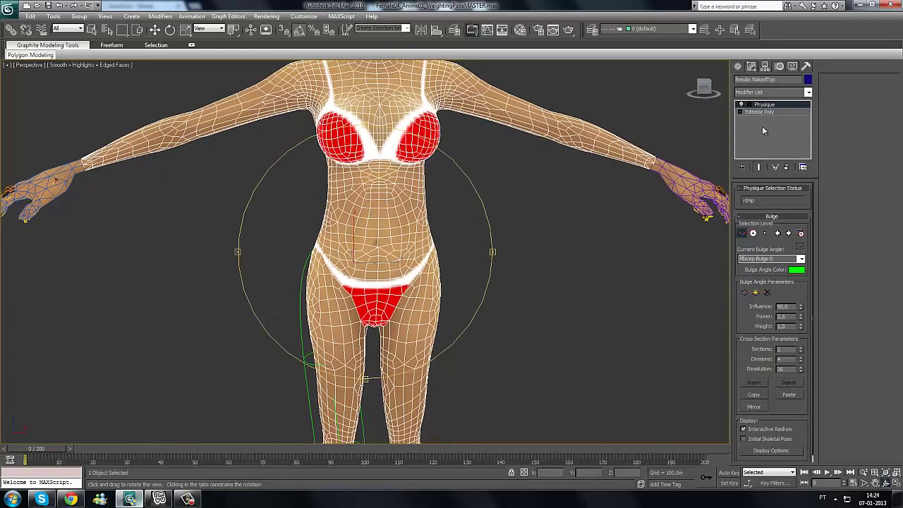
pyautogui.click(741, 104)
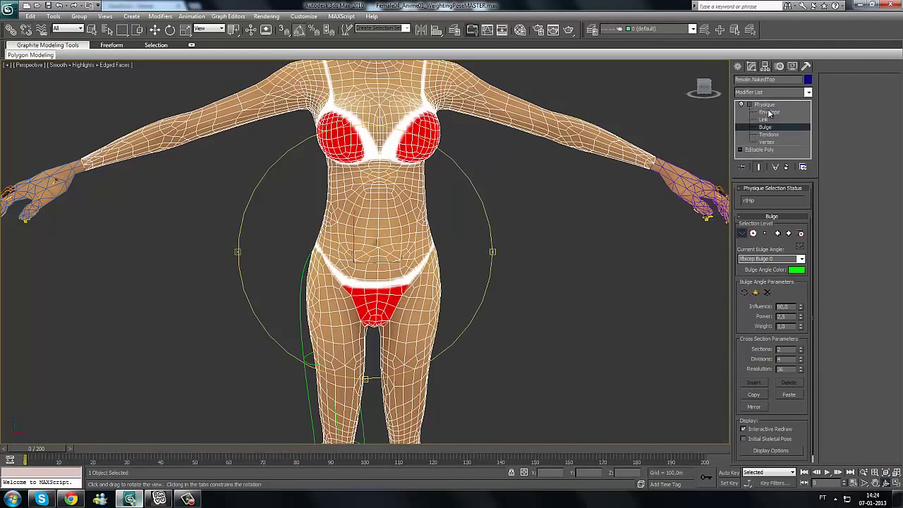
pyautogui.click(770, 107)
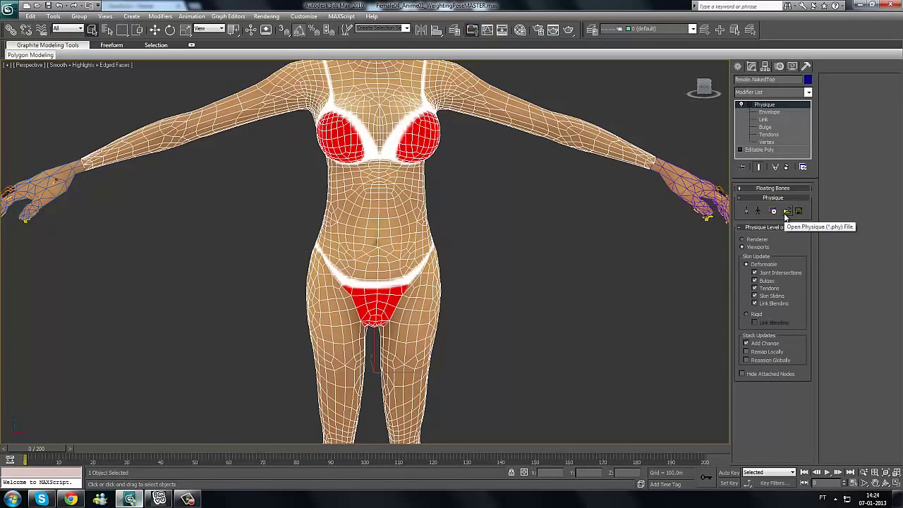
# - Open a saved Physique (*.phy) file from within the Night bodyshape folder of 10.Latest_Works
pyautogui.click(786, 211)
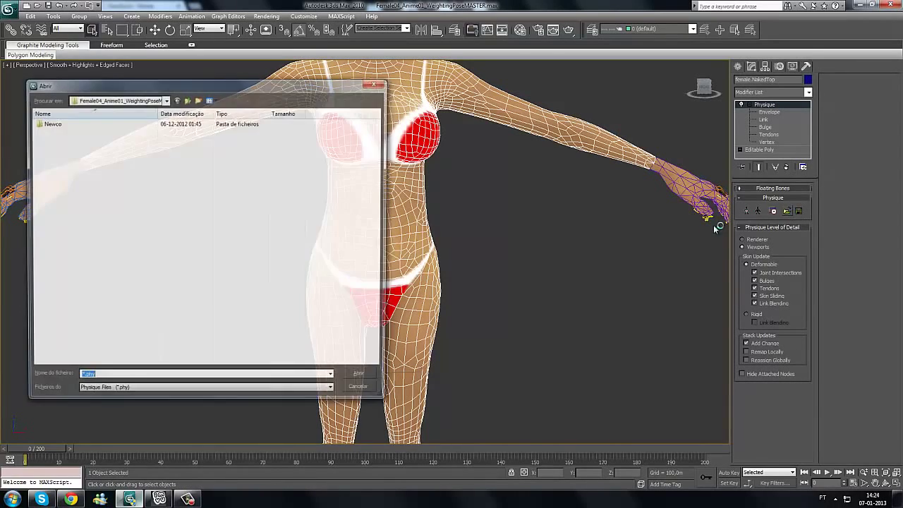
pyautogui.click(133, 100)
pyautogui.click(96, 108)
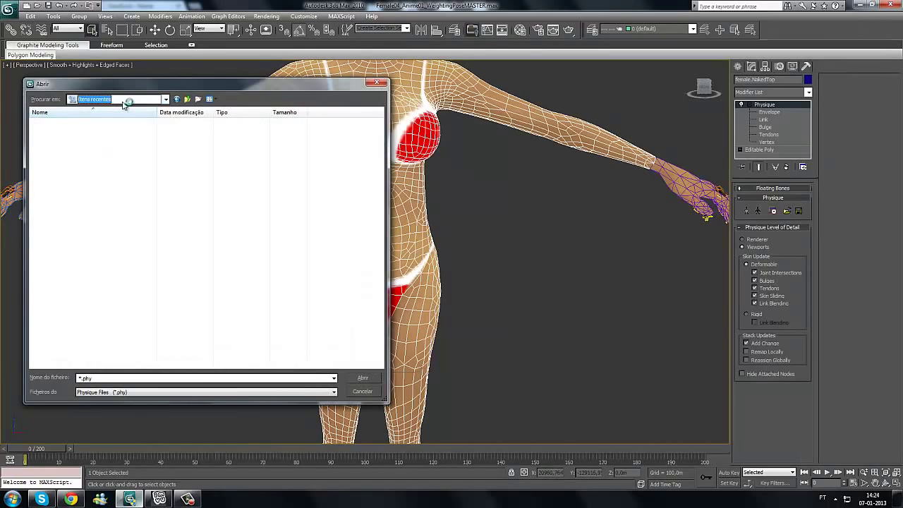
pyautogui.click(125, 101)
pyautogui.click(113, 119)
pyautogui.doubleClick(290, 146)
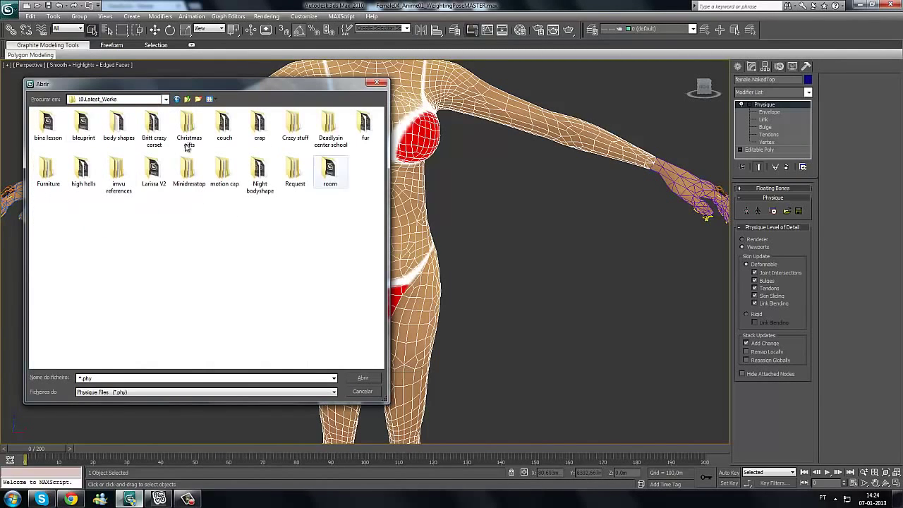
pyautogui.doubleClick(249, 179)
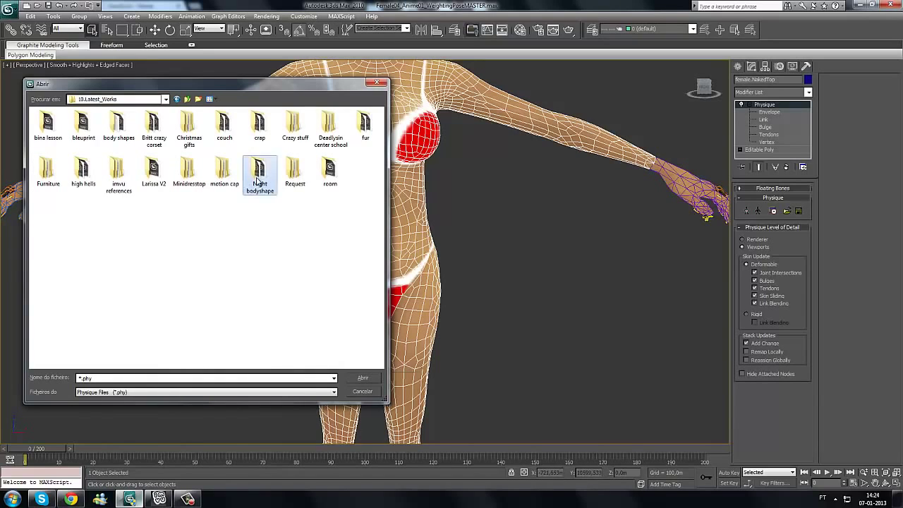
pyautogui.doubleClick(81, 132)
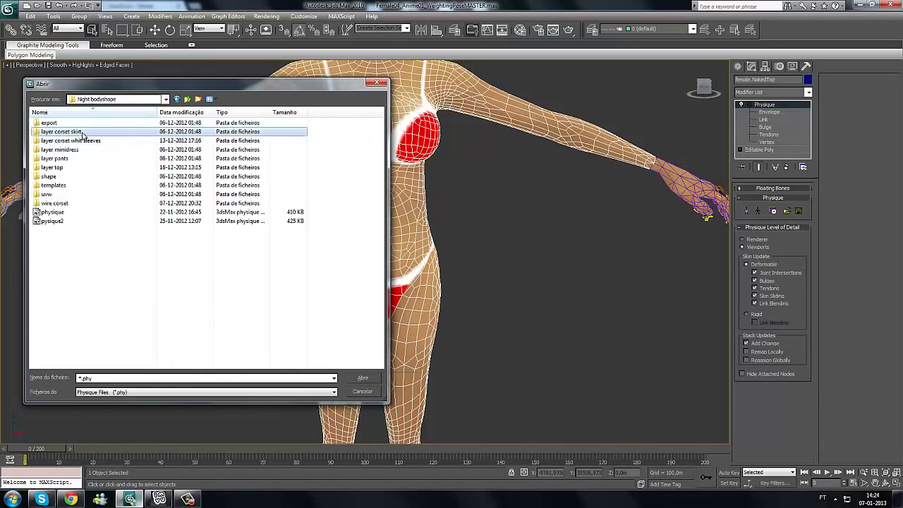
pyautogui.doubleClick(204, 137)
pyautogui.doubleClick(63, 125)
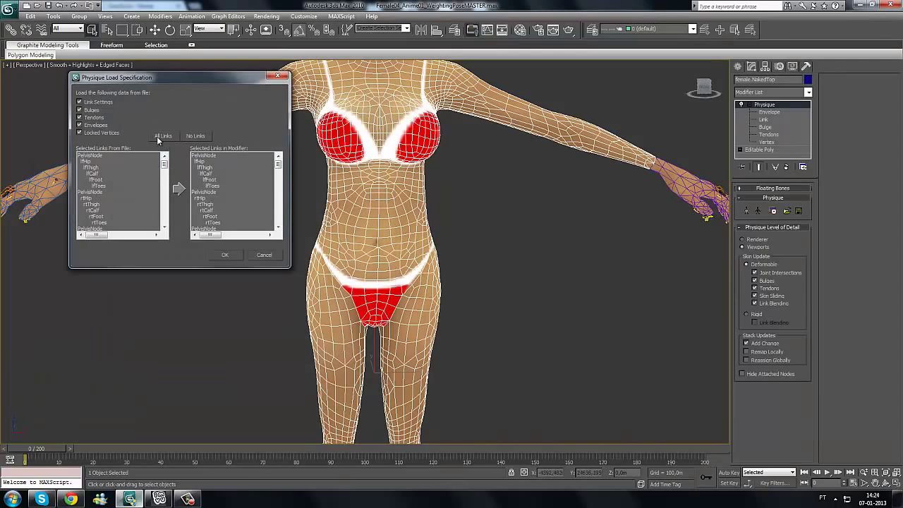
# - Load the link settings, bulges, tendons, envelopes and locked vertices for all links from the Physique file
pyautogui.moveTo(165, 84); pyautogui.dragTo(165, 156)
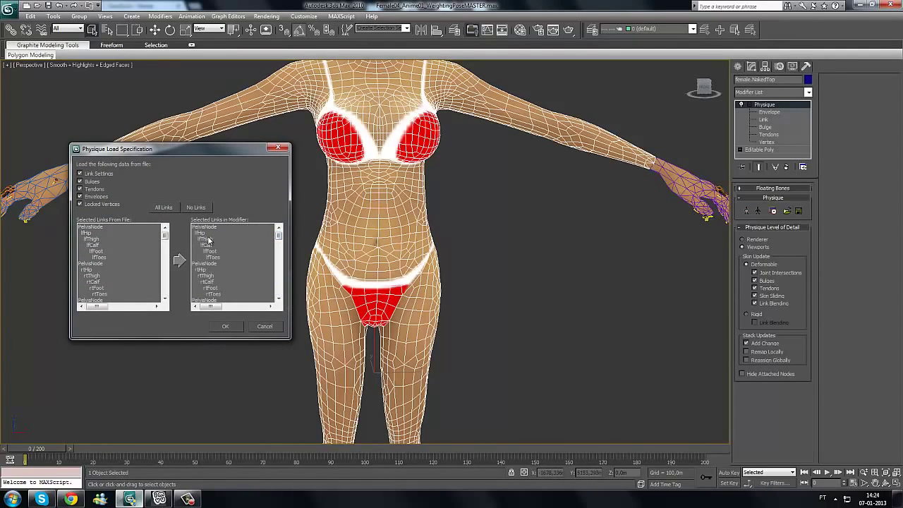
pyautogui.click(162, 208)
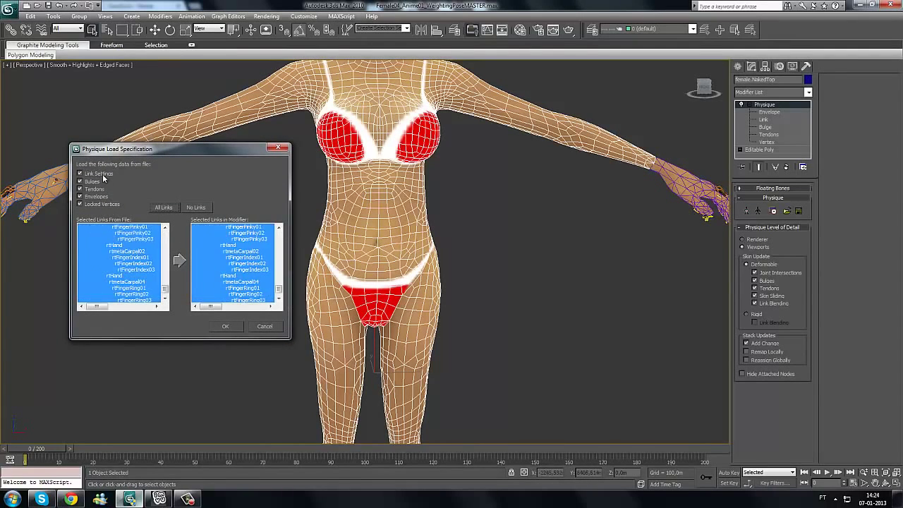
pyautogui.click(226, 327)
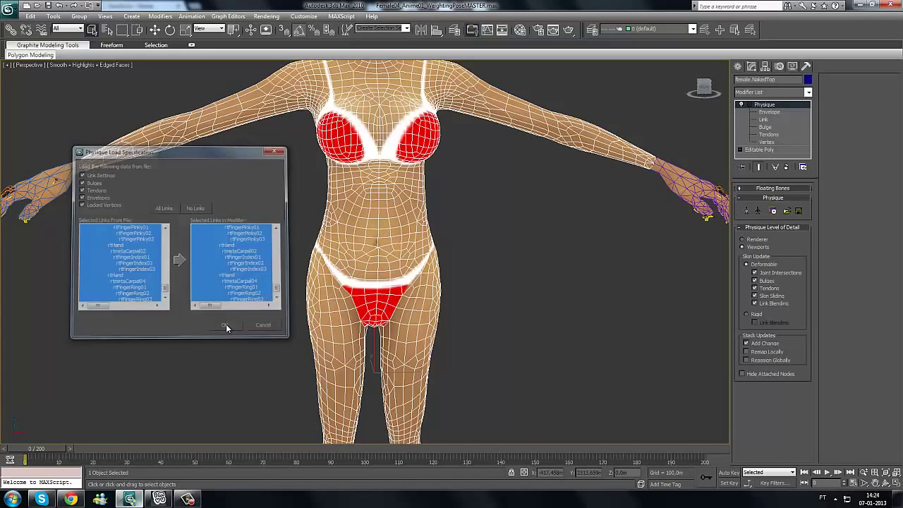
# - Scrub through the animation to check the whole body's deformation, stopping at frame 11
pyautogui.moveTo(375, 278); pyautogui.dragTo(375, 280, button='middle')
pyautogui.scroll(-2, 375, 280)
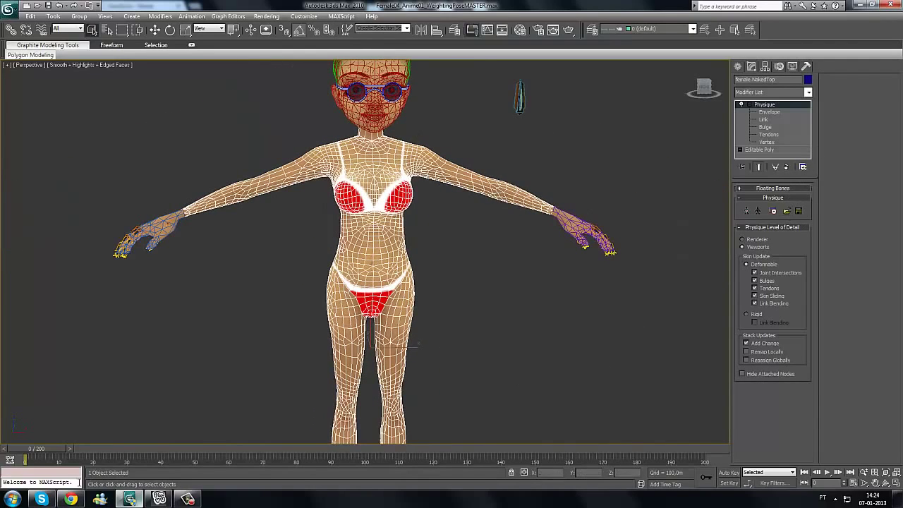
pyautogui.moveTo(49, 449); pyautogui.dragTo(482, 449)
pyautogui.moveTo(548, 458); pyautogui.dragTo(98, 440)
# - Examine the arm and shoulder deformation at frame 11 and return the animation to frame 0
pyautogui.scroll(10, 378, 291)
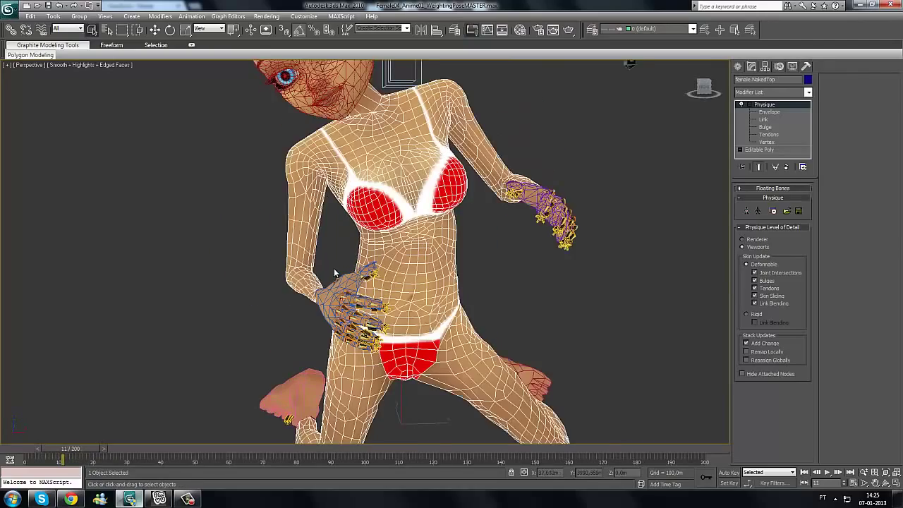
pyautogui.scroll(5, 355, 342)
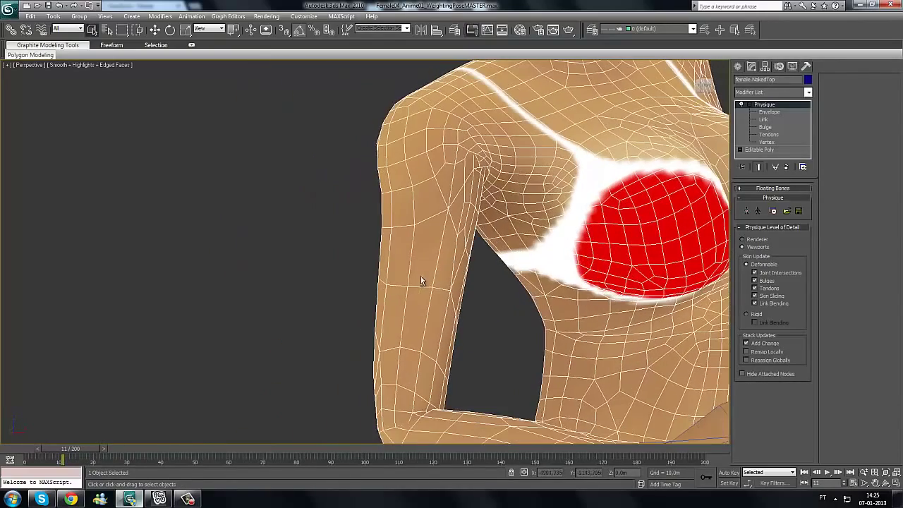
pyautogui.scroll(-10, 513, 235)
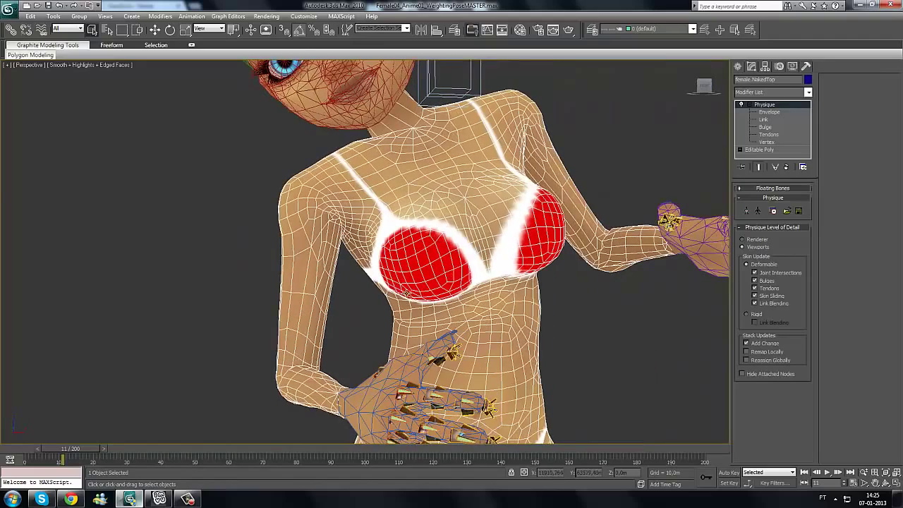
pyautogui.moveTo(64, 449); pyautogui.dragTo(30, 448)
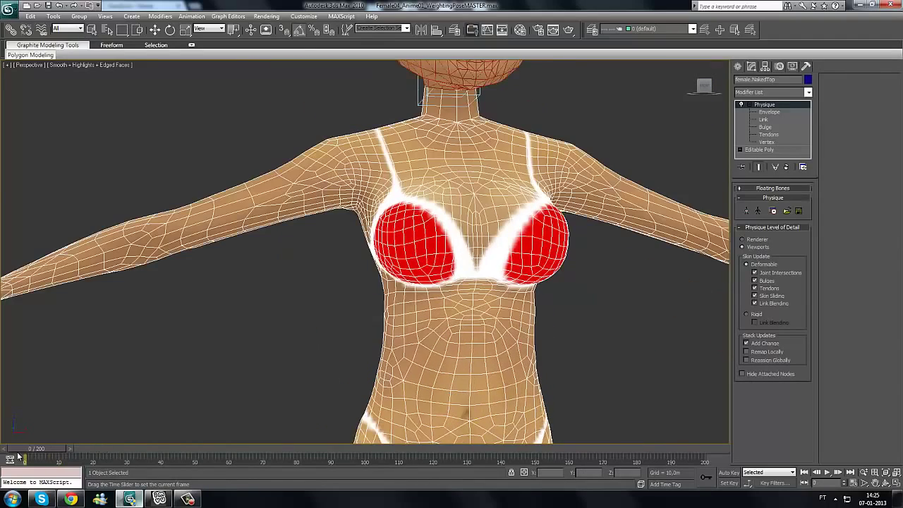
# - Display the Physique envelopes of the right arm links and examine the mesh around the right armpit
pyautogui.click(776, 113)
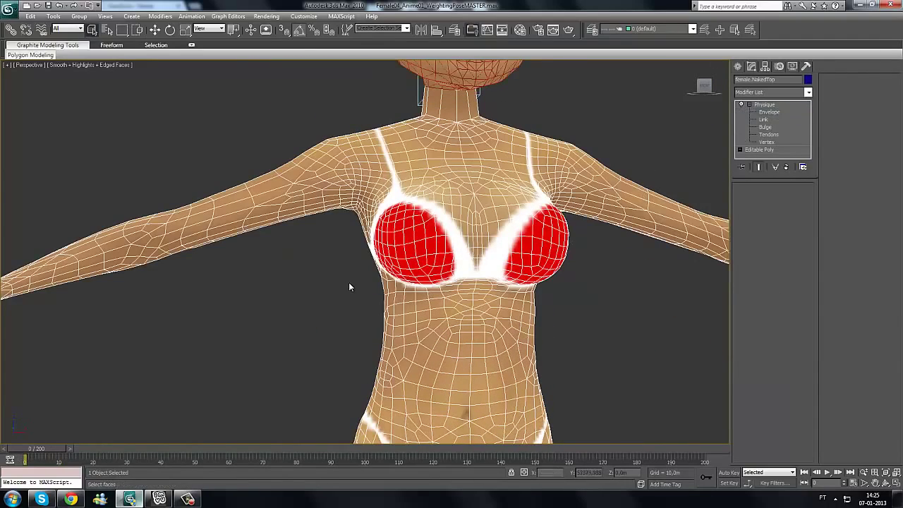
pyautogui.moveTo(350, 285); pyautogui.dragTo(347, 256, button='middle')
pyautogui.scroll(-3, 347, 256)
pyautogui.click(339, 267)
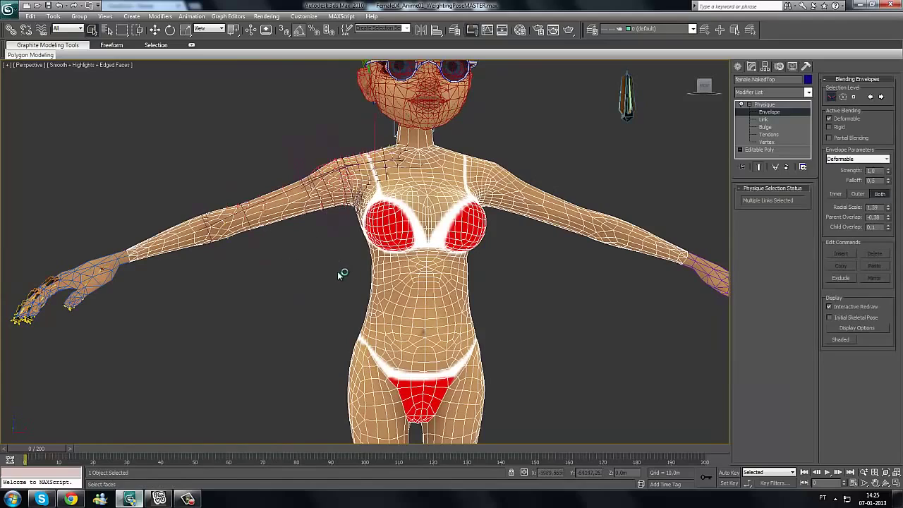
pyautogui.scroll(10, 362, 279)
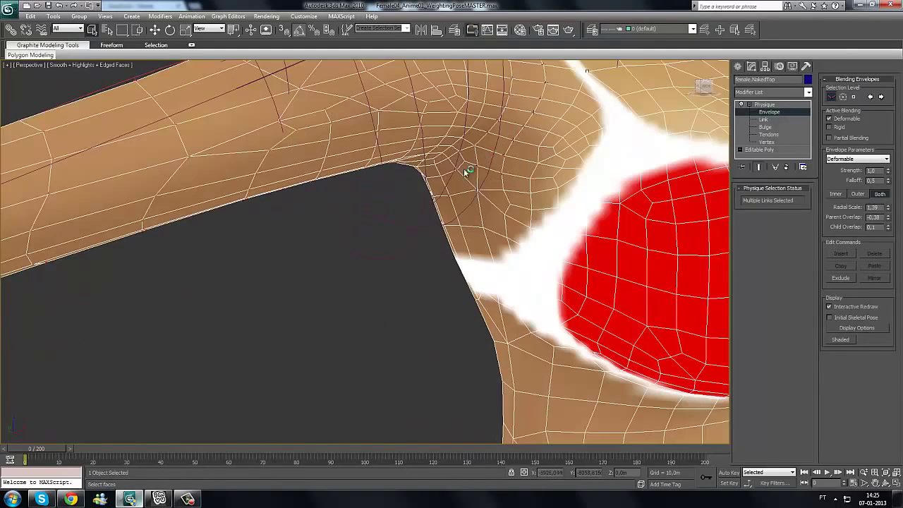
pyautogui.scroll(-8, 309, 287)
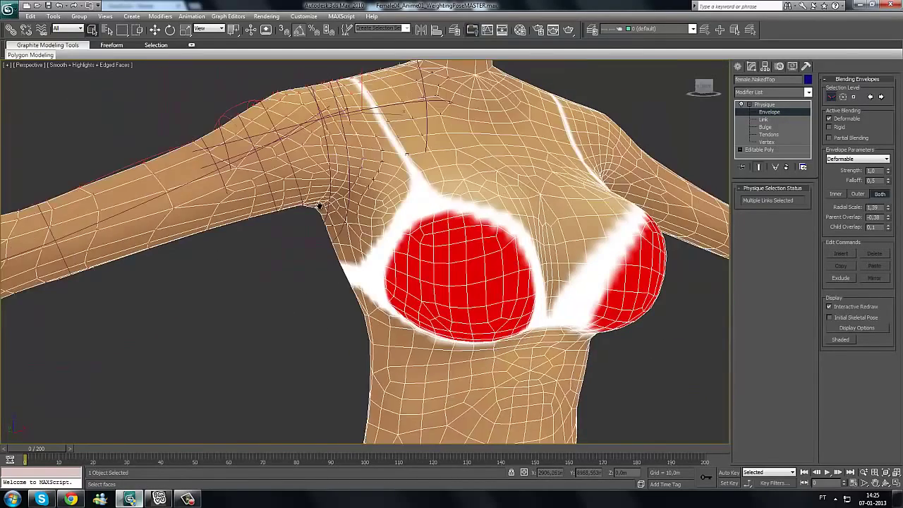
# - Switch to Physique vertex editing and examine the vertices around the hips and buttocks
pyautogui.click(767, 143)
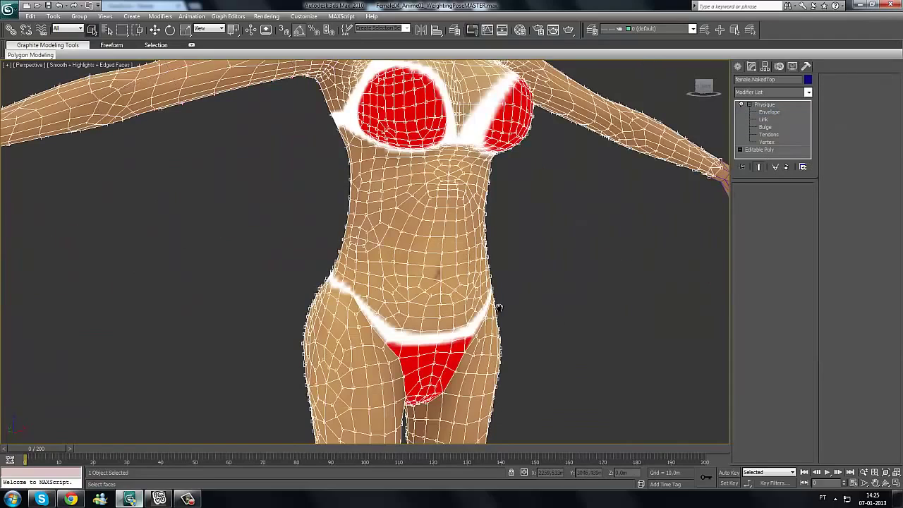
pyautogui.moveTo(379, 403); pyautogui.dragTo(449, 345, button='middle')
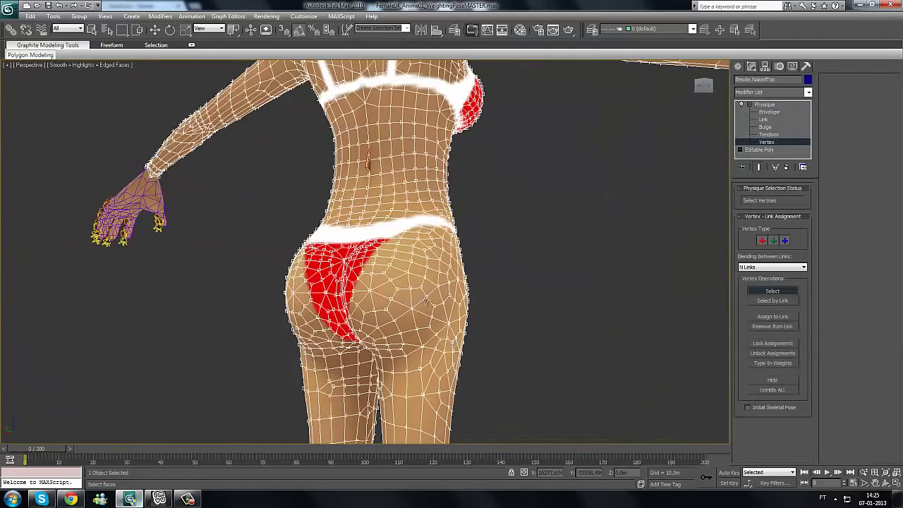
pyautogui.keyDown('alt'); pyautogui.moveTo(321, 308); pyautogui.dragTo(329, 320, button='middle'); pyautogui.keyUp('alt')
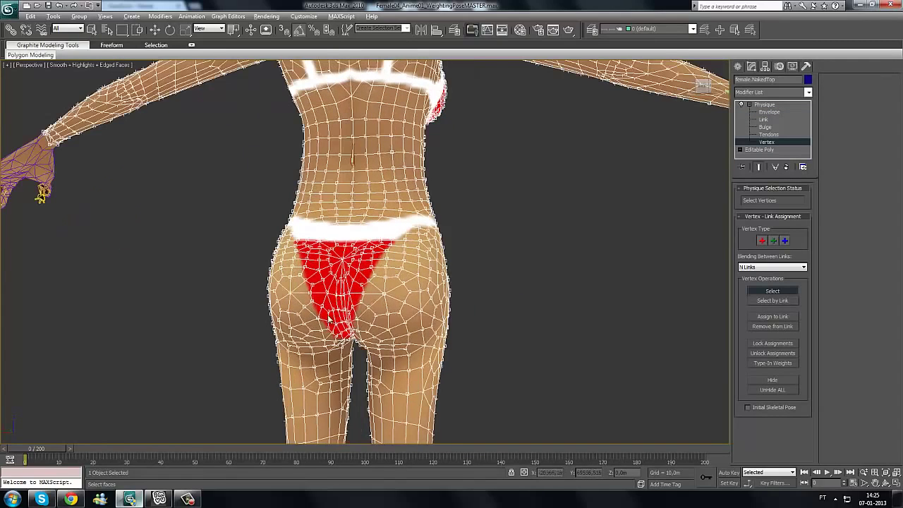
pyautogui.keyDown('alt'); pyautogui.moveTo(419, 317); pyautogui.dragTo(346, 252, button='middle'); pyautogui.keyUp('alt')
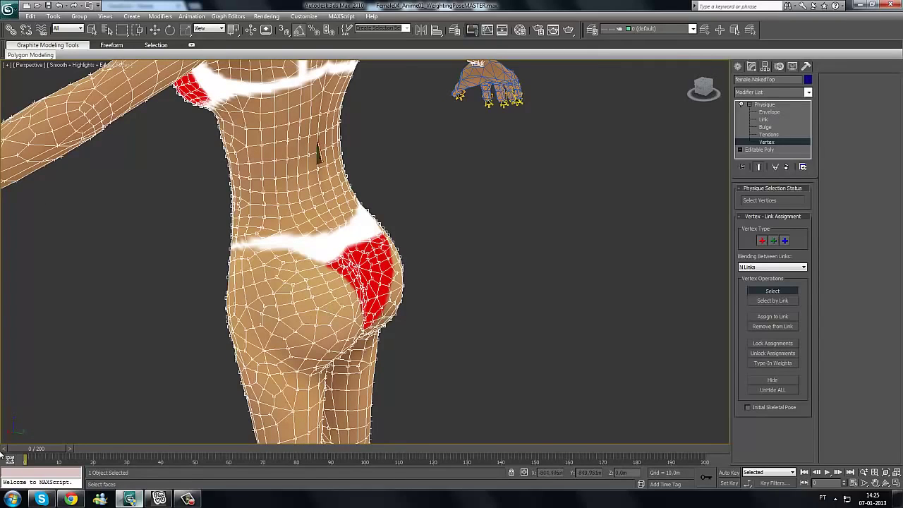
# - Move the animation to frame 45 and examine the deformation of the right hip and groin
pyautogui.moveTo(84, 452); pyautogui.dragTo(233, 452)
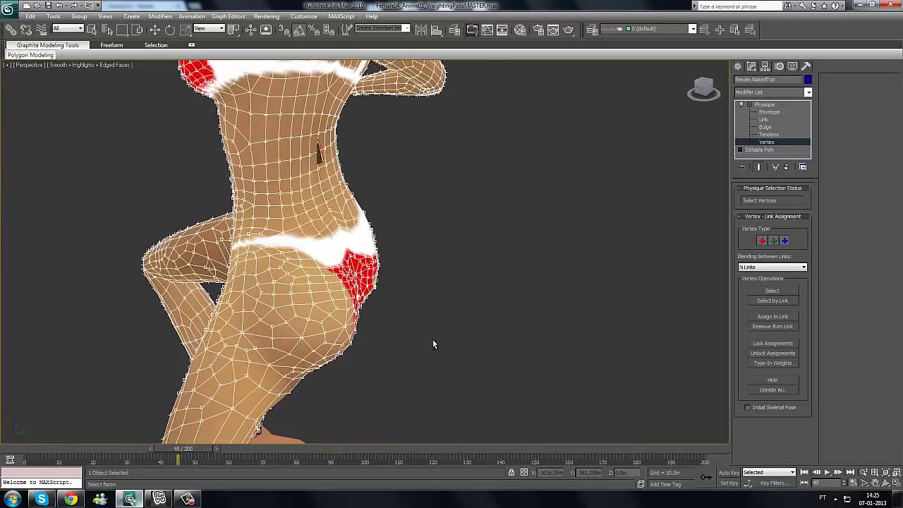
pyautogui.keyDown('alt'); pyautogui.moveTo(434, 345); pyautogui.dragTo(355, 338, button='middle'); pyautogui.keyUp('alt')
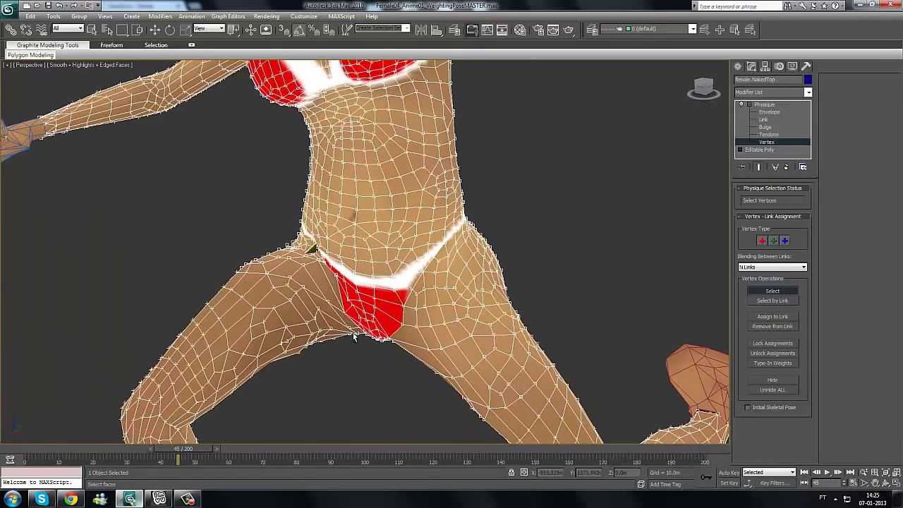
pyautogui.scroll(10, 328, 299)
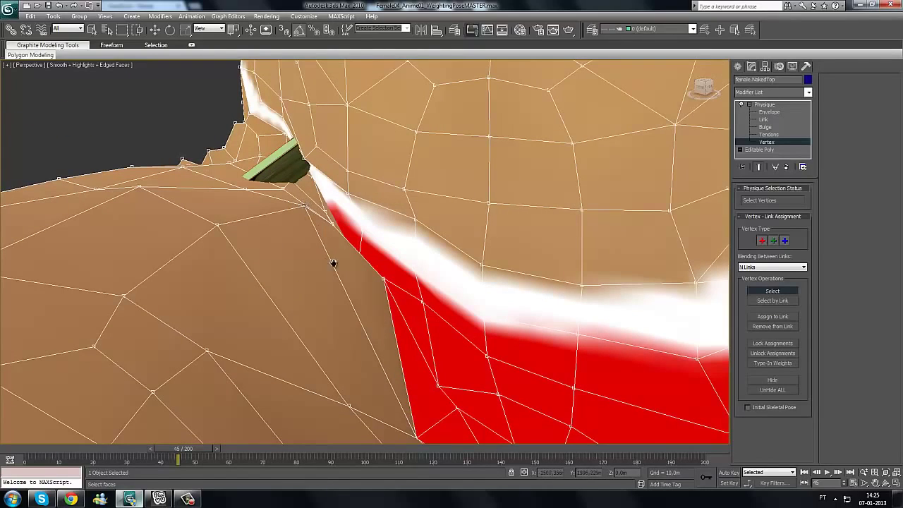
# - Review the rtHip and rtThigh link weights in Type-In Weights against the hip deformation, and close the weights window
pyautogui.scroll(-5, 333, 264)
pyautogui.click(773, 363)
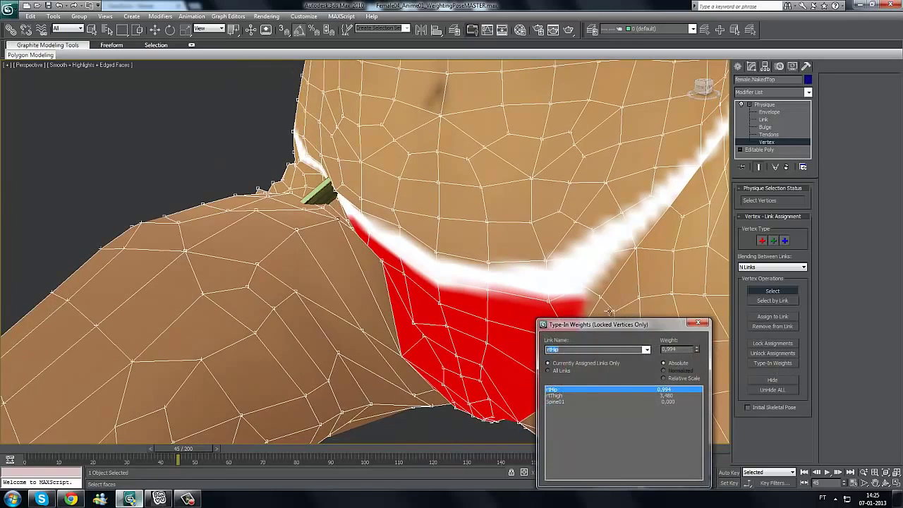
pyautogui.moveTo(611, 324); pyautogui.dragTo(133, 141)
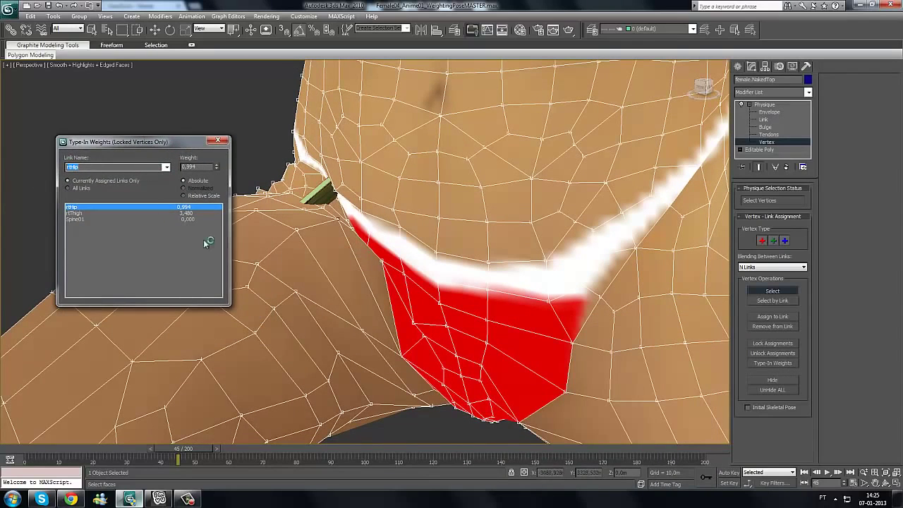
pyautogui.click(78, 213)
pyautogui.click(79, 207)
pyautogui.moveTo(381, 284); pyautogui.dragTo(375, 272, button='middle')
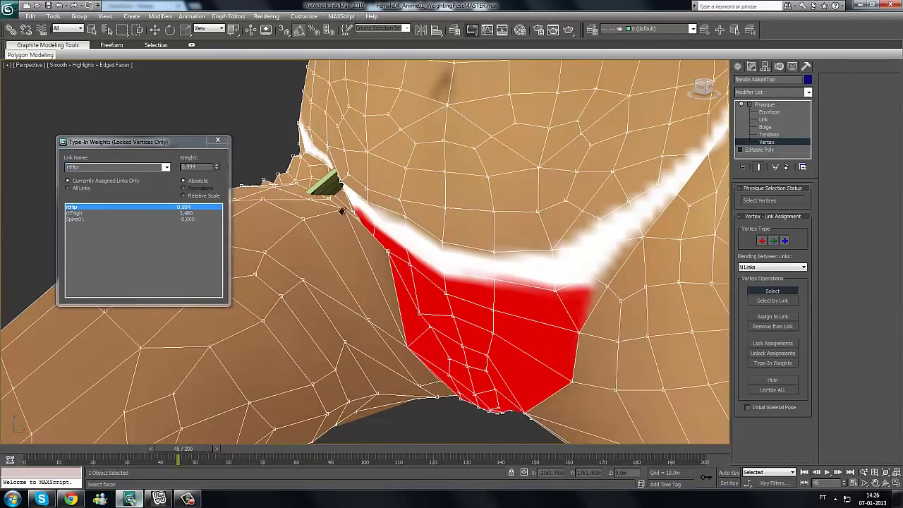
pyautogui.scroll(-4, 353, 275)
pyautogui.scroll(-3, 230, 334)
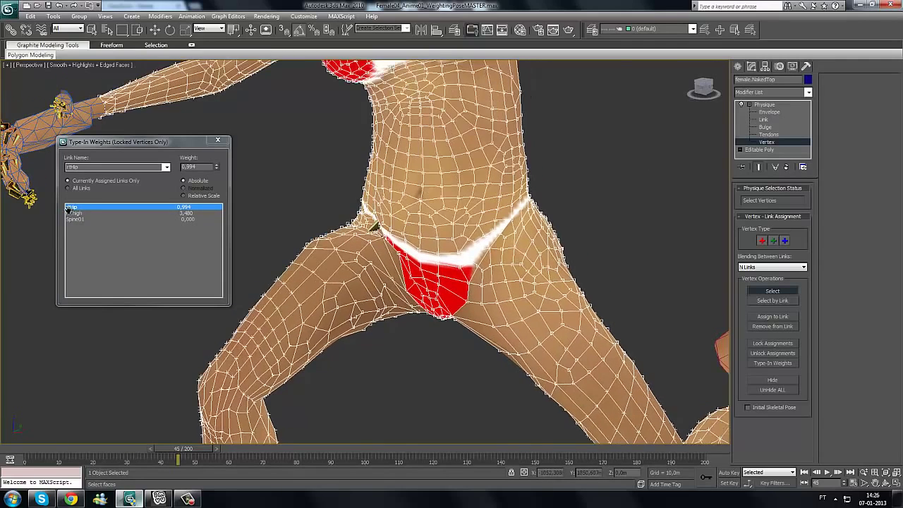
pyautogui.scroll(5, 73, 211)
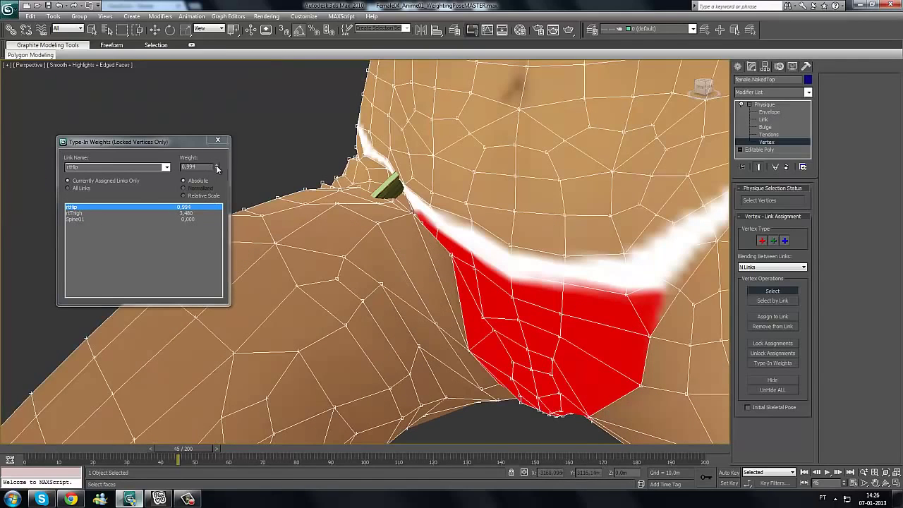
pyautogui.moveTo(216, 165); pyautogui.dragTo(217, 144)
pyautogui.click(218, 142)
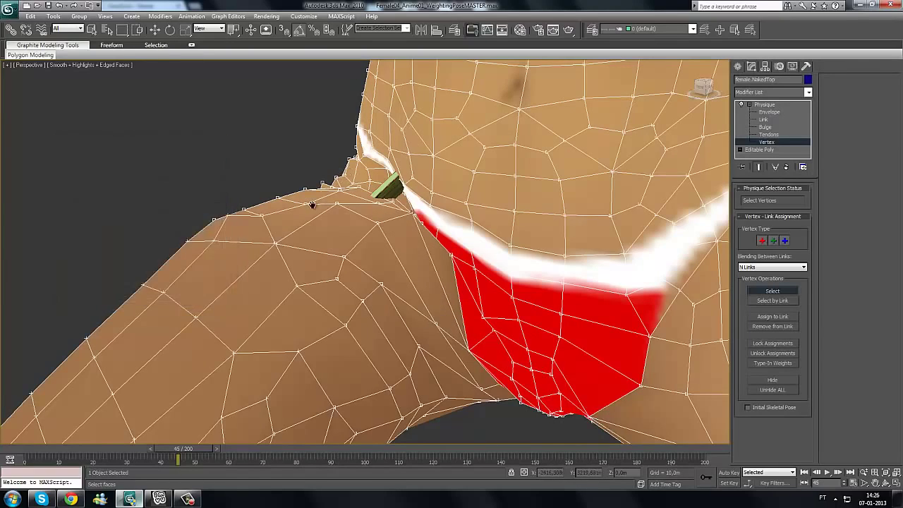
# - Return the animation to frame 0 and examine the vertices around the right shoulder and armpit
pyautogui.scroll(-8, 398, 248)
pyautogui.moveTo(188, 450); pyautogui.dragTo(24, 455)
pyautogui.moveTo(301, 180); pyautogui.dragTo(306, 371, button='middle')
pyautogui.keyDown('alt'); pyautogui.moveTo(310, 182); pyautogui.dragTo(424, 194, button='middle'); pyautogui.keyUp('alt')
pyautogui.scroll(4, 433, 182)
pyautogui.scroll(-4, 463, 196)
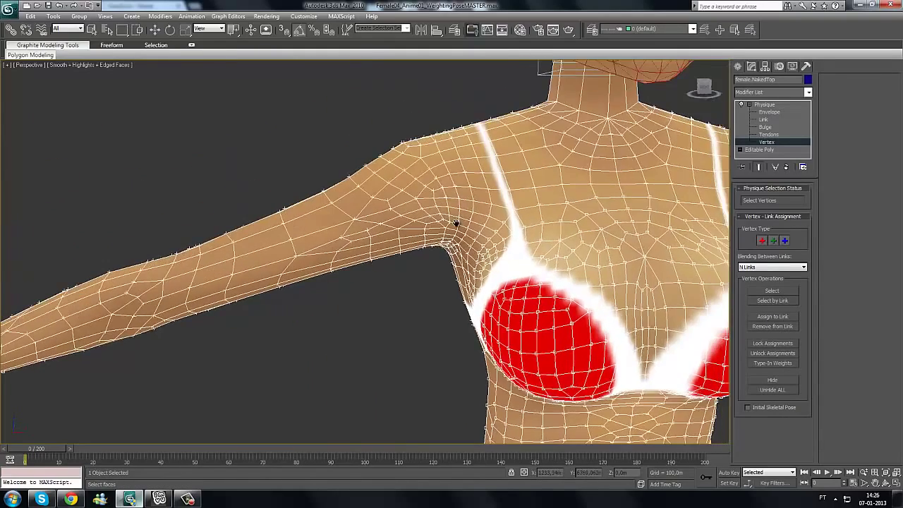
pyautogui.scroll(4, 484, 156)
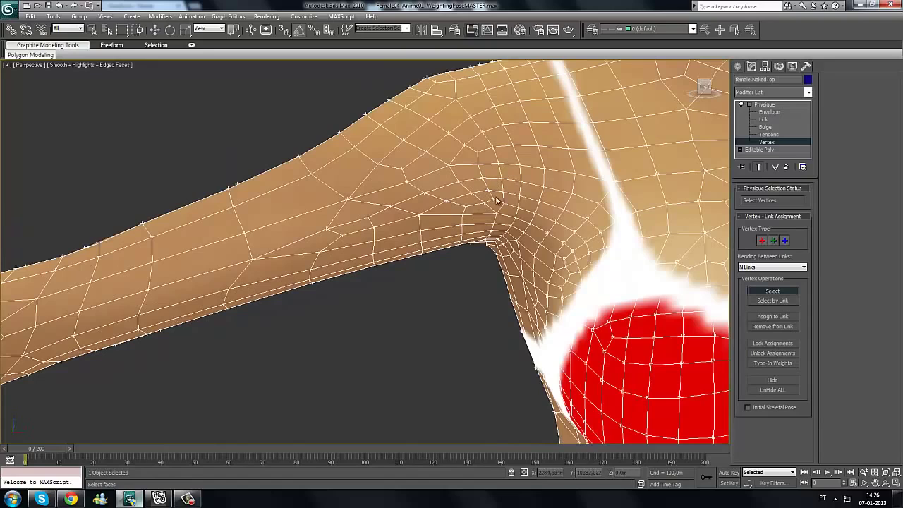
# - Select the rtShoulder link for envelope editing in wireframe display, and restore the shaded view
pyautogui.click(769, 113)
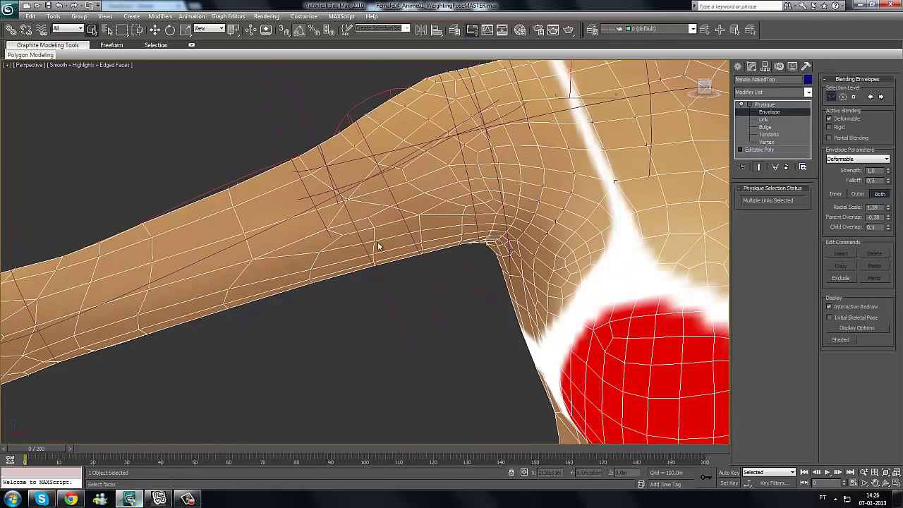
pyautogui.click(314, 335)
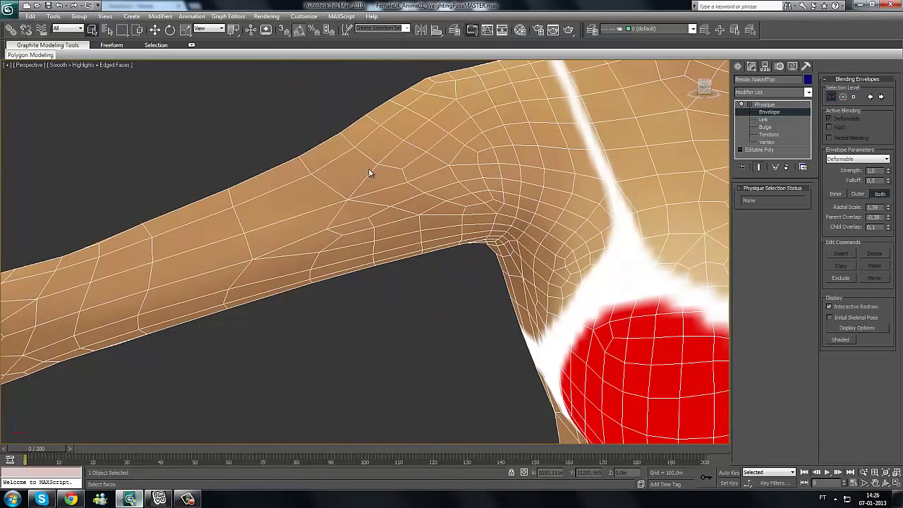
pyautogui.click(430, 315)
pyautogui.press('F3')
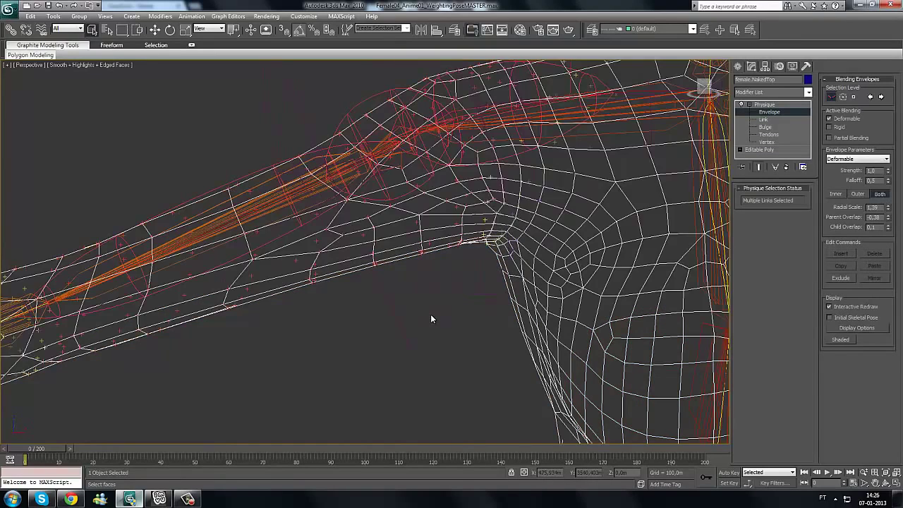
pyautogui.click(399, 143)
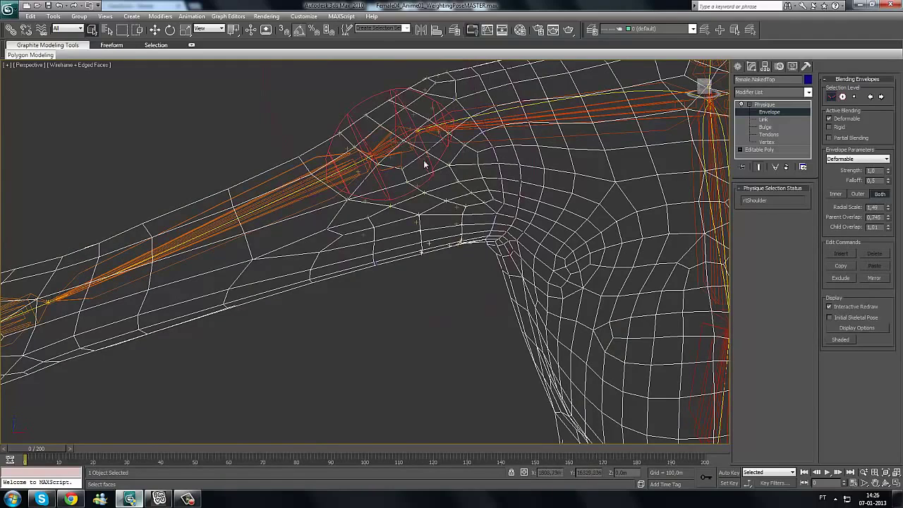
pyautogui.press('F3')
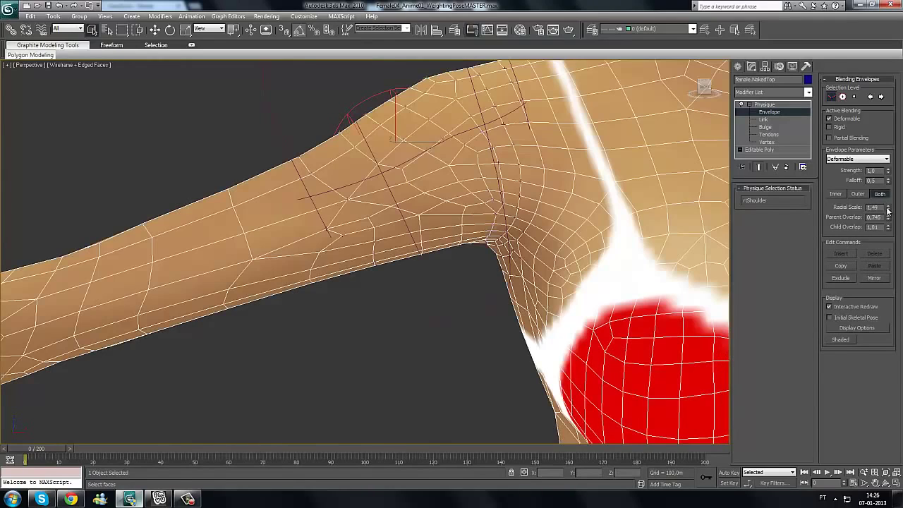
# - Move the animation to frame 48 and try adjusting the radial scale of the rtShoulder envelope
pyautogui.moveTo(889, 209); pyautogui.dragTo(889, 202)
pyautogui.moveTo(60, 456); pyautogui.dragTo(207, 462)
pyautogui.moveTo(247, 414); pyautogui.dragTo(224, 391, button='middle')
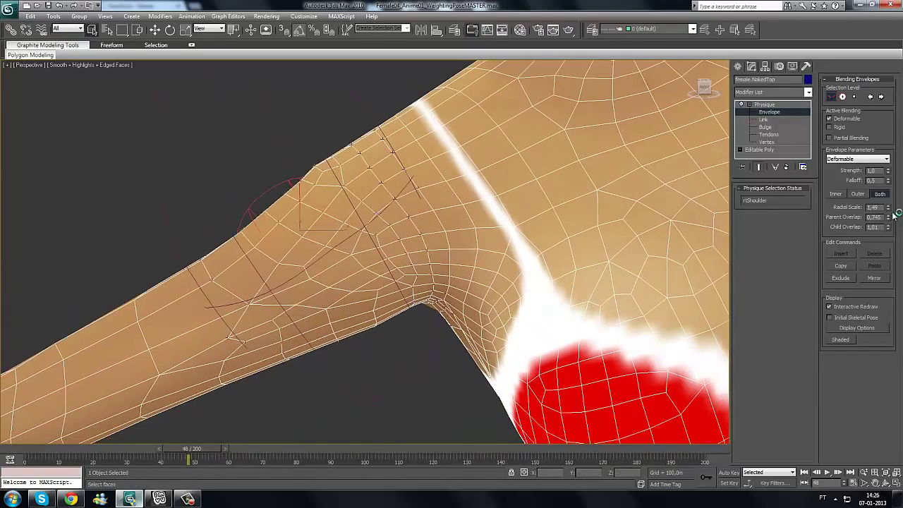
pyautogui.moveTo(889, 209); pyautogui.dragTo(855, 166)
# - Reselect only the rtShoulder link in wireframe display and restrict its envelope editing to the outer envelope
pyautogui.scroll(-5, 254, 209)
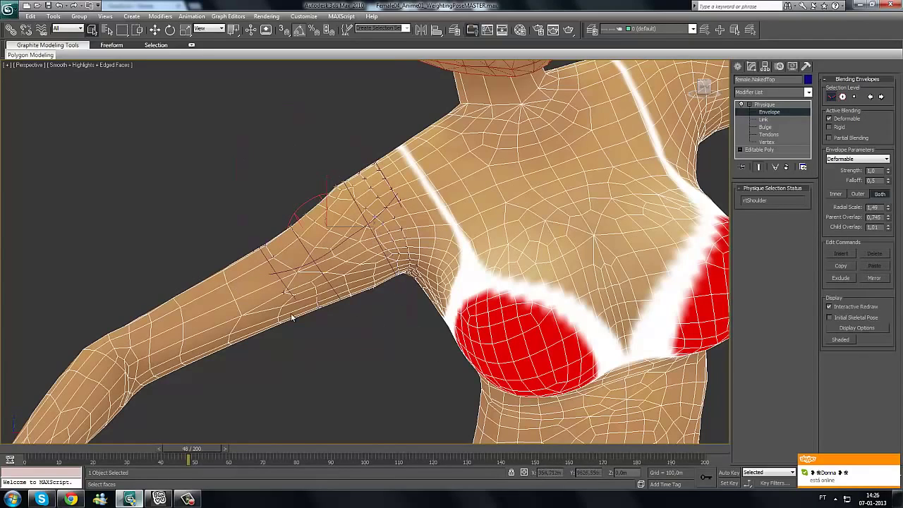
pyautogui.press('F3')
pyautogui.moveTo(316, 259); pyautogui.dragTo(335, 263, button='middle')
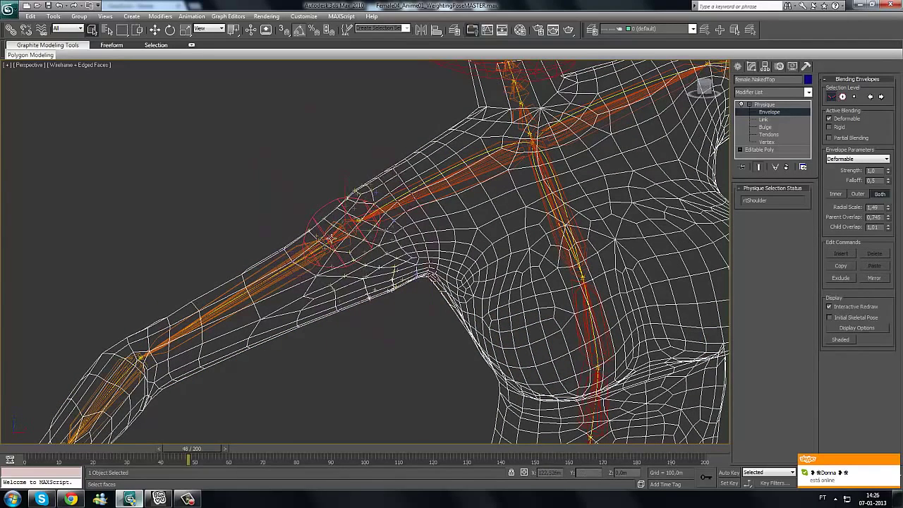
pyautogui.scroll(3, 339, 238)
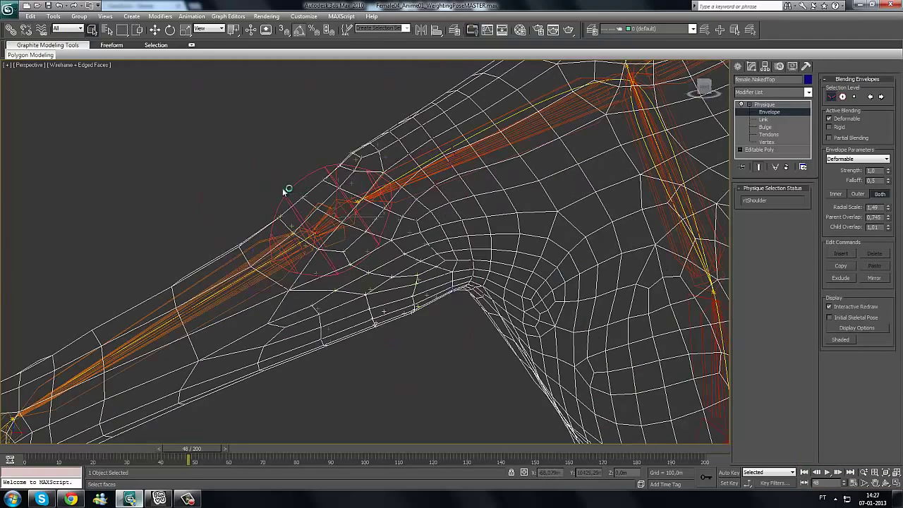
pyautogui.moveTo(154, 178); pyautogui.dragTo(209, 212)
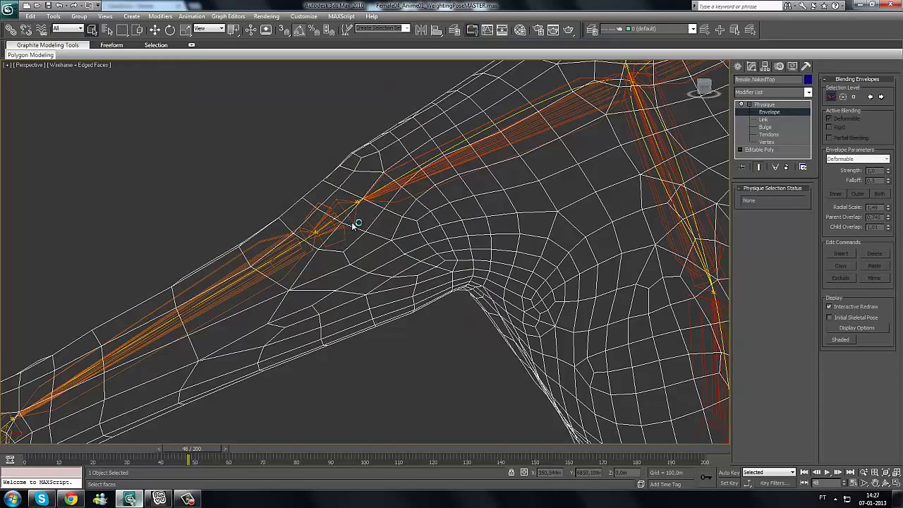
pyautogui.moveTo(285, 185); pyautogui.dragTo(364, 268)
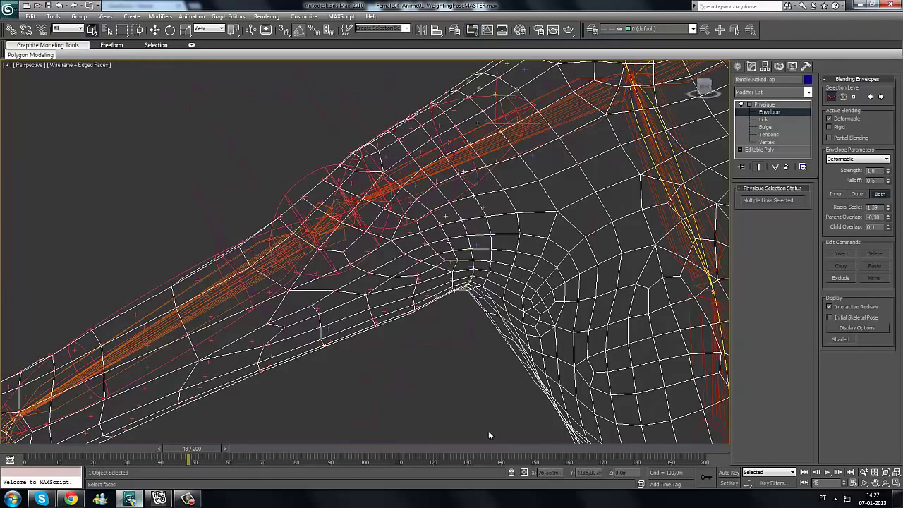
pyautogui.click(319, 211)
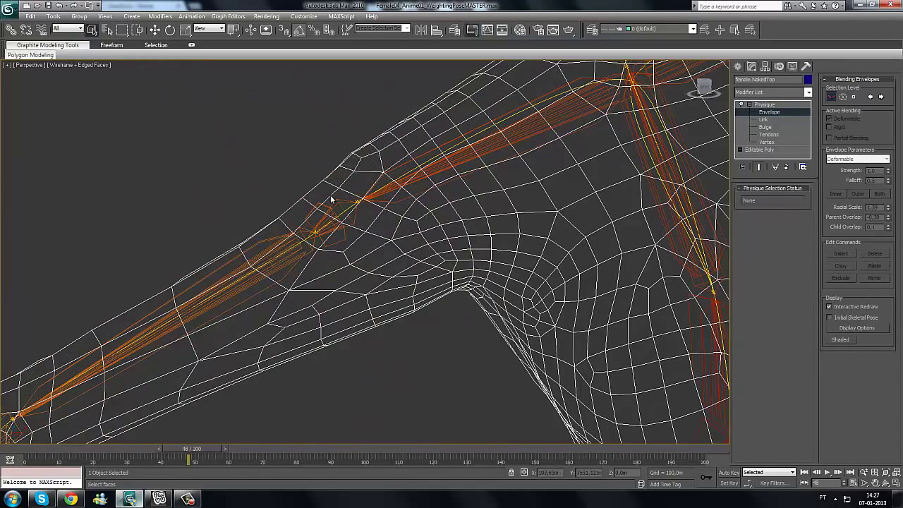
pyautogui.click(339, 229)
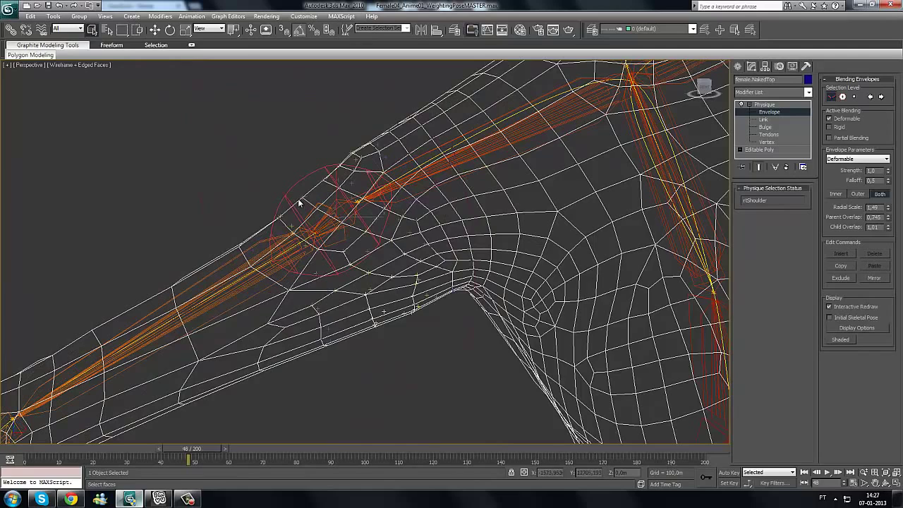
pyautogui.click(857, 197)
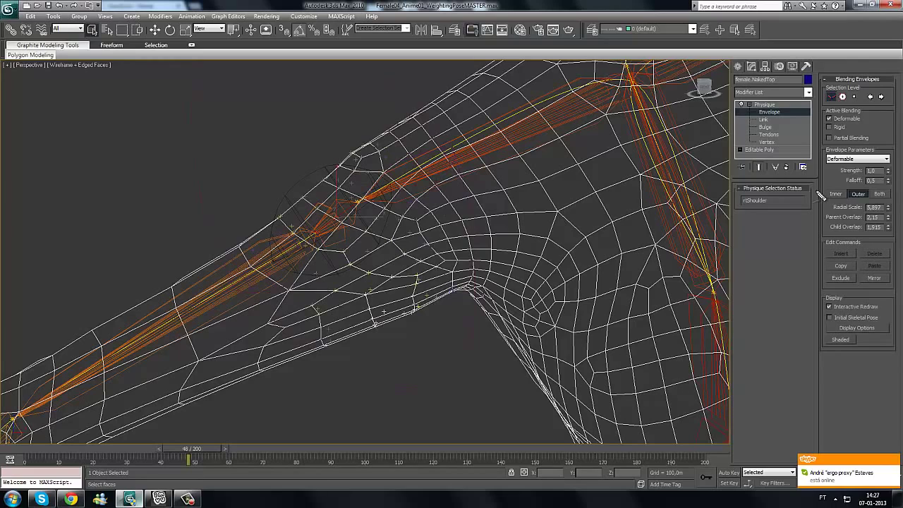
pyautogui.moveTo(817, 192)
pyautogui.mouseDown()
pyautogui.moveTo(900, 194)
pyautogui.moveTo(884, 177)
pyautogui.mouseUp()
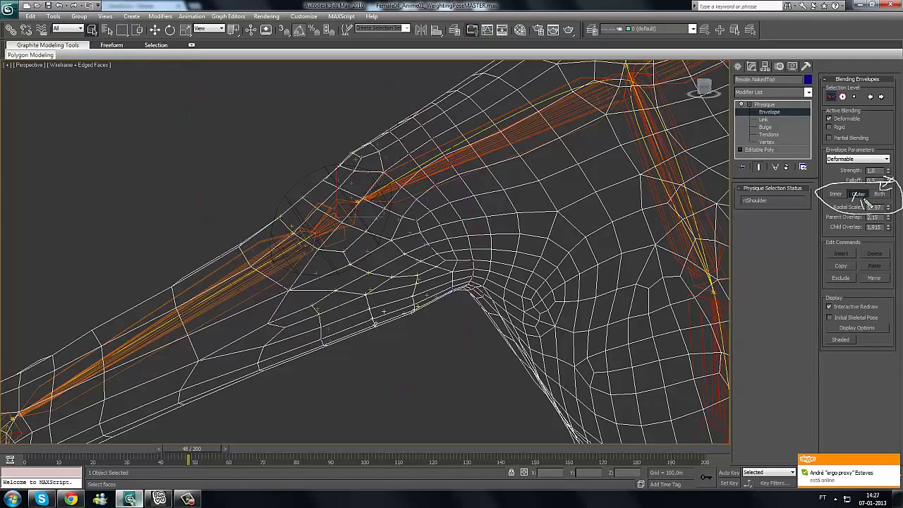
pyautogui.moveTo(199, 178)
pyautogui.mouseDown()
pyautogui.moveTo(216, 237)
pyautogui.moveTo(202, 207)
pyautogui.moveTo(491, 345)
pyautogui.moveTo(459, 161)
pyautogui.moveTo(311, 68)
pyautogui.moveTo(207, 203)
pyautogui.mouseUp()
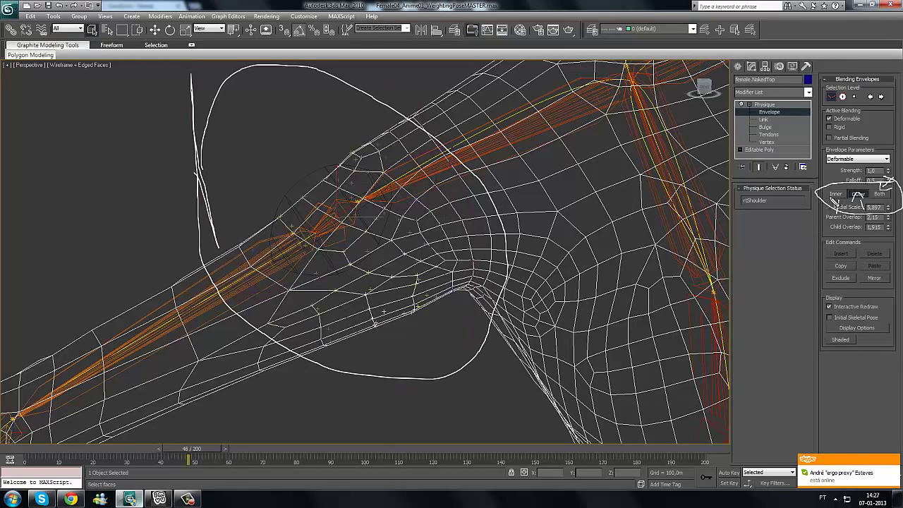
pyautogui.moveTo(832, 199); pyautogui.dragTo(846, 203)
pyautogui.moveTo(287, 277)
pyautogui.mouseDown()
pyautogui.moveTo(390, 196)
pyautogui.moveTo(260, 262)
pyautogui.moveTo(363, 192)
pyautogui.moveTo(362, 201)
pyautogui.mouseUp()
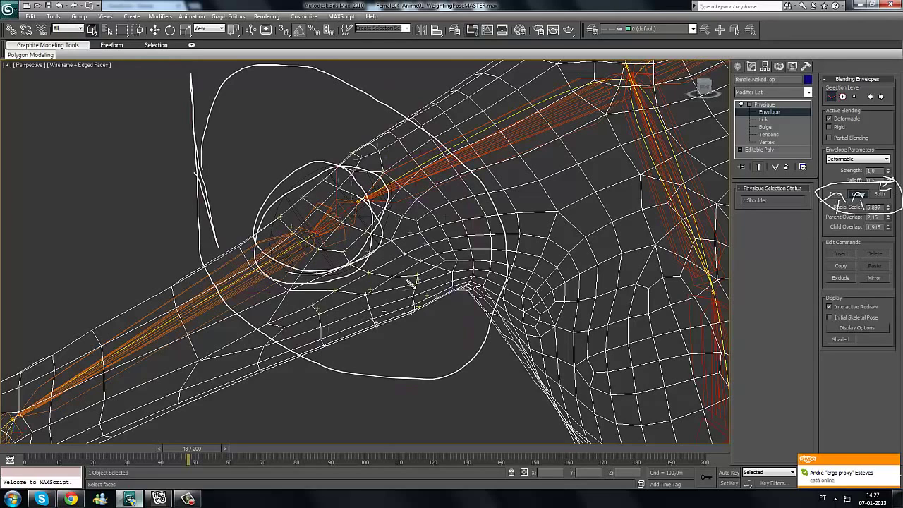
pyautogui.moveTo(393, 279)
pyautogui.mouseDown()
pyautogui.moveTo(401, 286)
pyautogui.moveTo(393, 272)
pyautogui.moveTo(428, 267)
pyautogui.moveTo(441, 294)
pyautogui.moveTo(464, 285)
pyautogui.mouseUp()
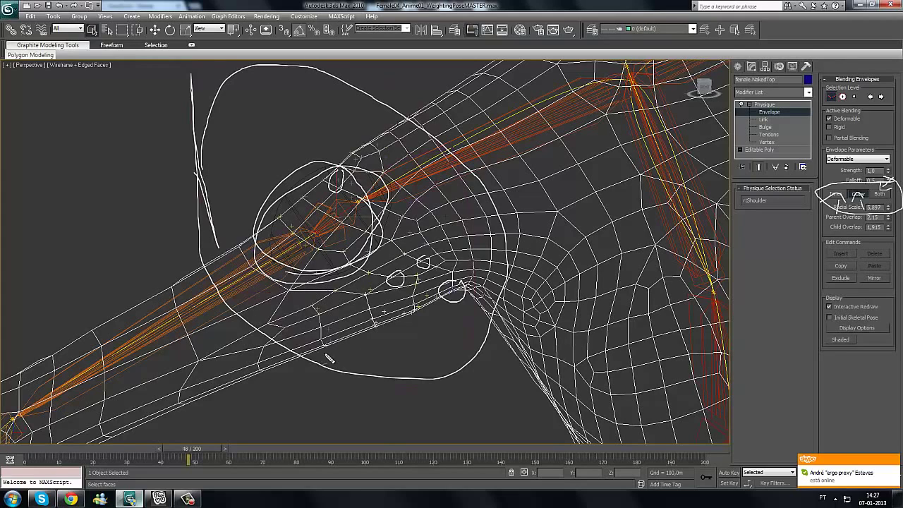
pyautogui.moveTo(343, 351)
pyautogui.mouseDown()
pyautogui.moveTo(302, 297)
pyautogui.moveTo(314, 335)
pyautogui.mouseUp()
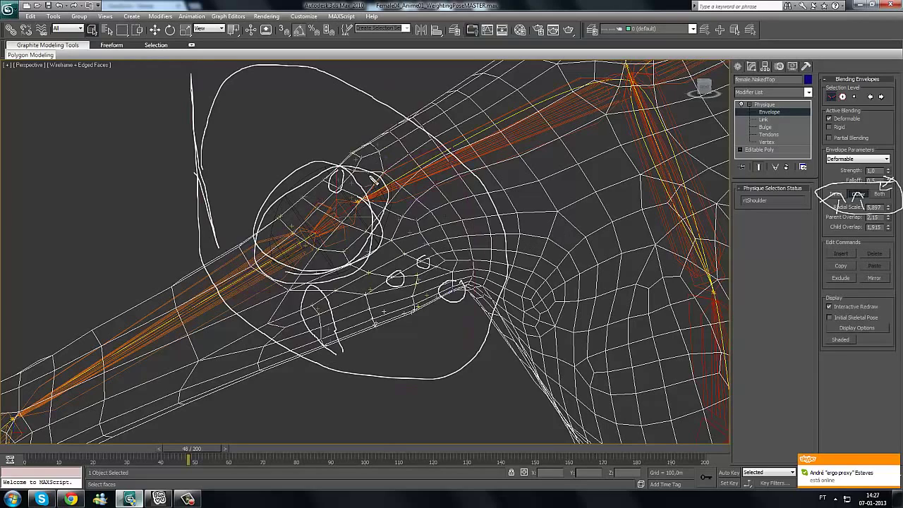
pyautogui.moveTo(344, 167); pyautogui.dragTo(459, 135)
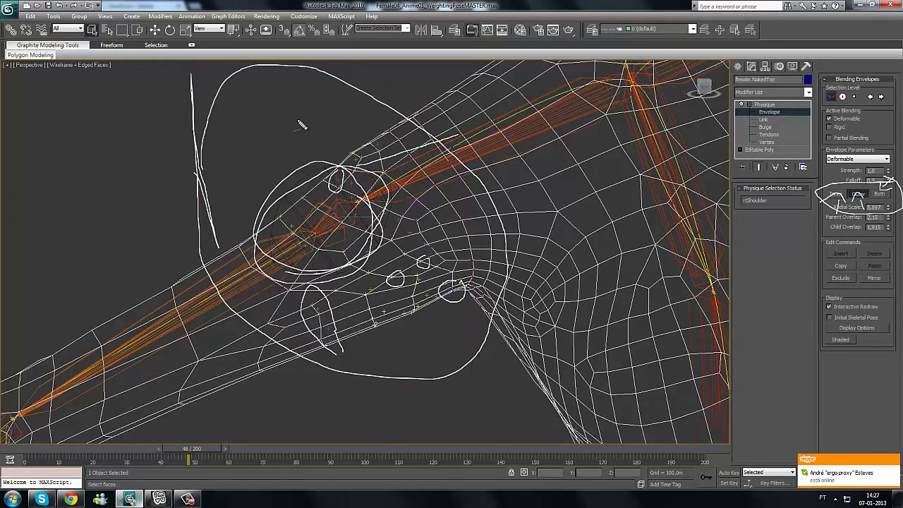
pyautogui.moveTo(300, 119)
pyautogui.mouseDown()
pyautogui.moveTo(309, 144)
pyautogui.moveTo(316, 120)
pyautogui.moveTo(442, 65)
pyautogui.mouseUp()
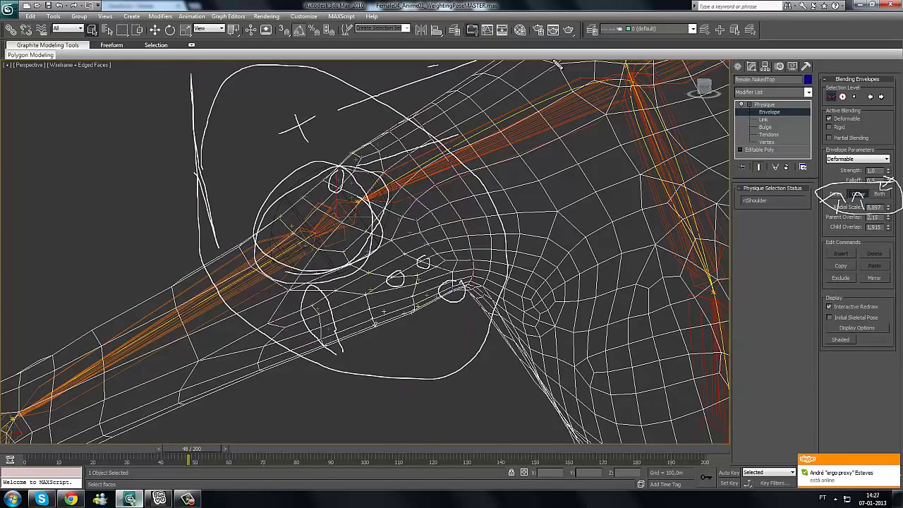
pyautogui.moveTo(557, 62); pyautogui.dragTo(472, 118)
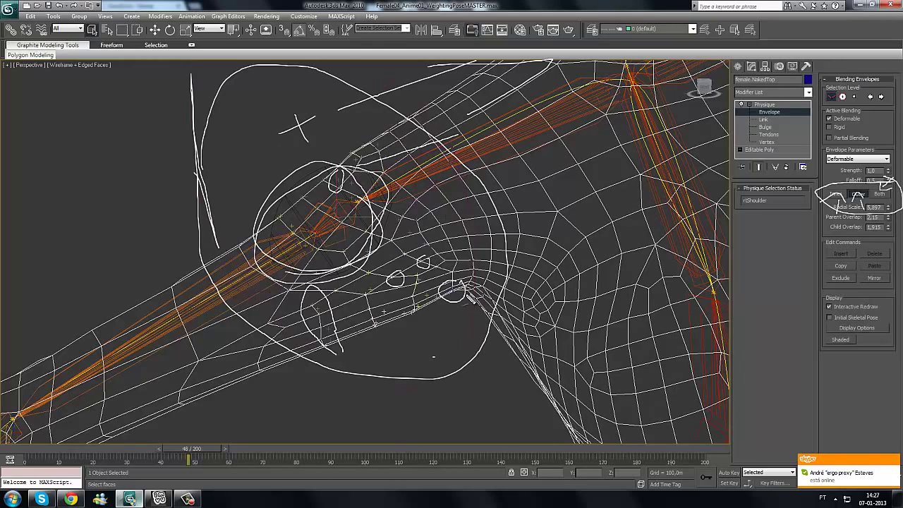
pyautogui.moveTo(460, 285)
pyautogui.mouseDown()
pyautogui.moveTo(449, 296)
pyautogui.moveTo(463, 288)
pyautogui.moveTo(441, 257)
pyautogui.moveTo(456, 268)
pyautogui.mouseUp()
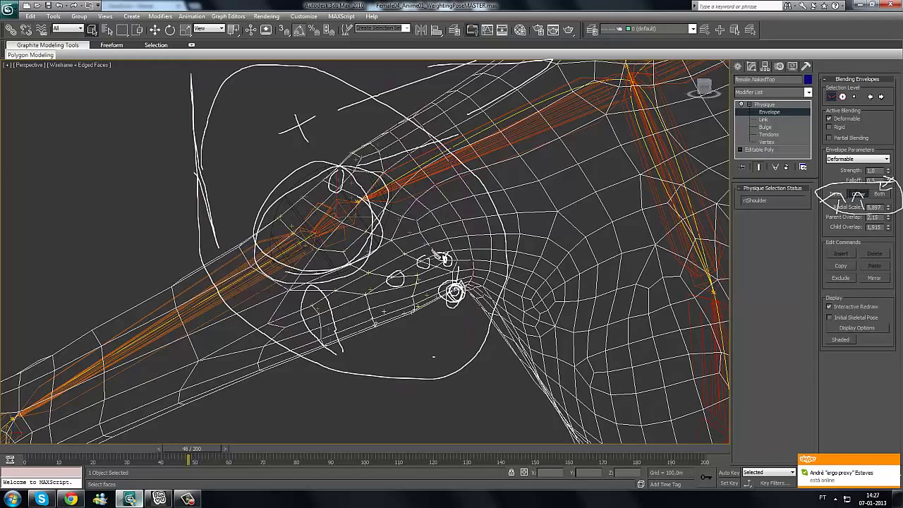
pyautogui.moveTo(430, 240); pyautogui.dragTo(432, 247)
pyautogui.moveTo(375, 285)
pyautogui.mouseDown()
pyautogui.moveTo(340, 236)
pyautogui.moveTo(360, 234)
pyautogui.mouseUp()
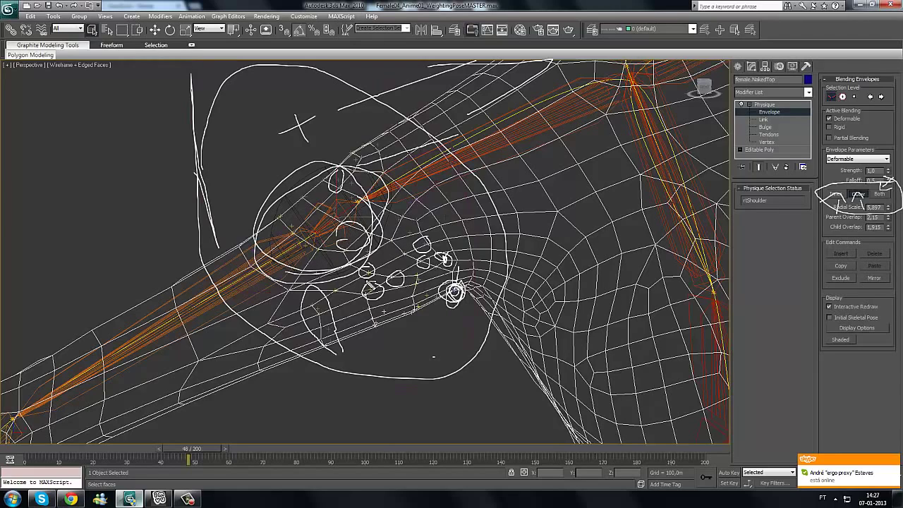
pyautogui.press('Escape')
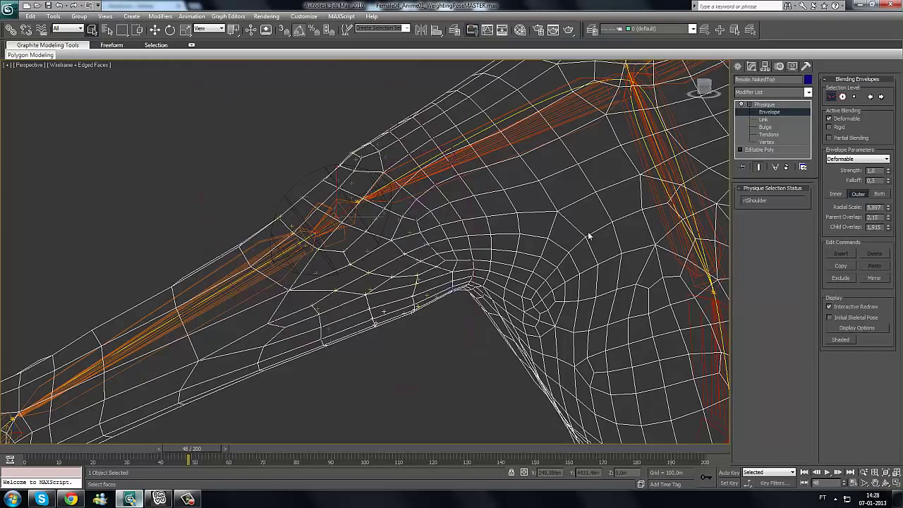
# - Set the parent overlap of the rtShoulder link's outer envelope to 2.43
pyautogui.click(857, 193)
pyautogui.moveTo(888, 207); pyautogui.dragTo(864, 195)
pyautogui.rightClick(864, 195)
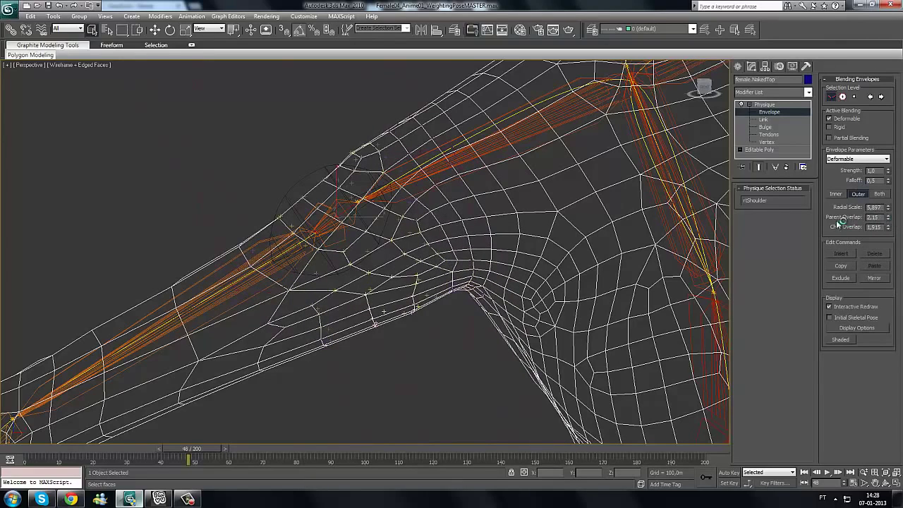
pyautogui.moveTo(889, 217); pyautogui.dragTo(892, 194)
pyautogui.moveTo(465, 305); pyautogui.dragTo(458, 366, button='middle')
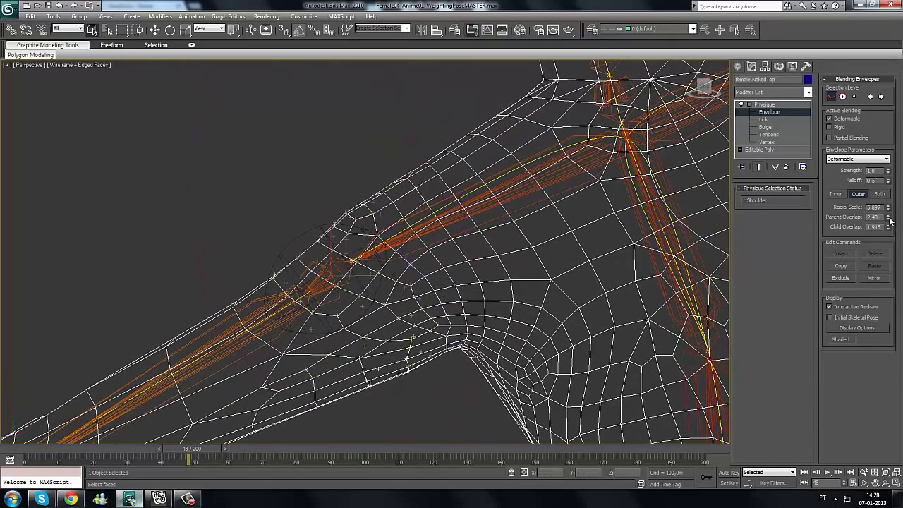
pyautogui.moveTo(890, 221); pyautogui.dragTo(874, 233)
pyautogui.moveTo(112, 422); pyautogui.dragTo(247, 306, button='middle')
pyautogui.moveTo(890, 227)
pyautogui.mouseDown()
pyautogui.moveTo(875, 207)
pyautogui.moveTo(878, 224)
pyautogui.mouseUp()
pyautogui.moveTo(597, 299); pyautogui.dragTo(559, 364, button='middle')
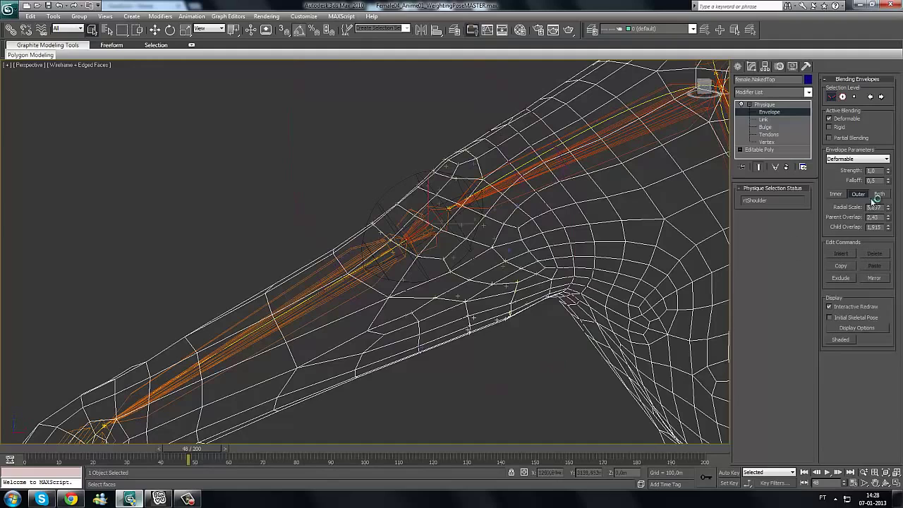
# - Switch rtShoulder envelope editing to the inner envelope, try a much larger parent overlap, and bring it down to 0.745
pyautogui.click(839, 194)
pyautogui.moveTo(888, 221); pyautogui.dragTo(885, 134)
pyautogui.moveTo(902, 76); pyautogui.dragTo(898, 42)
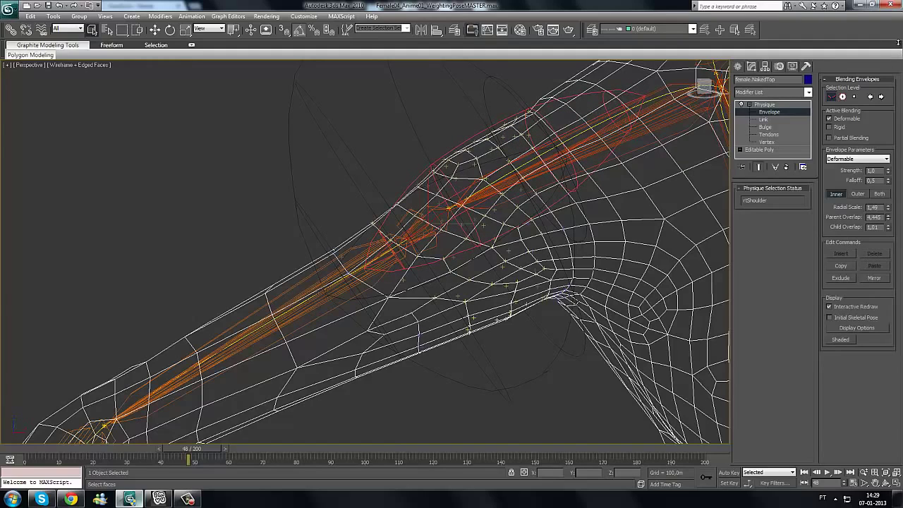
pyautogui.moveTo(899, 42); pyautogui.dragTo(889, 217)
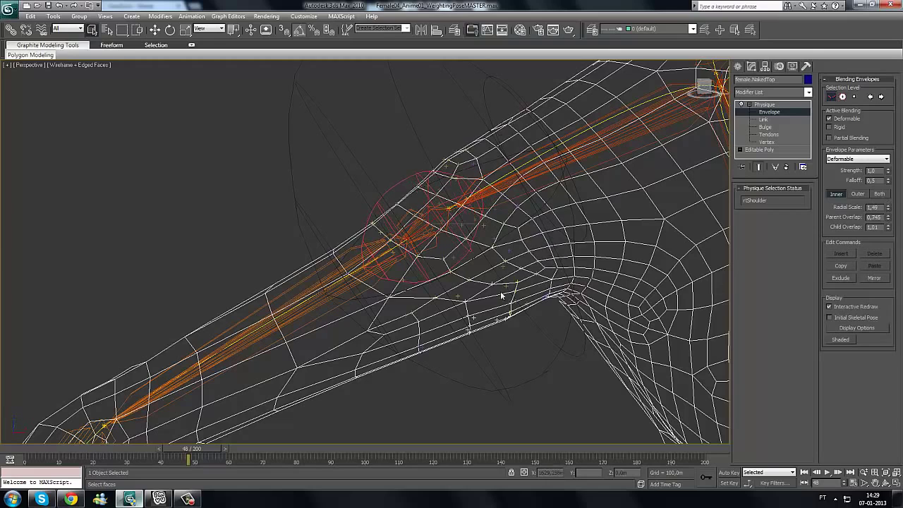
pyautogui.moveTo(561, 296); pyautogui.dragTo(527, 276, button='middle')
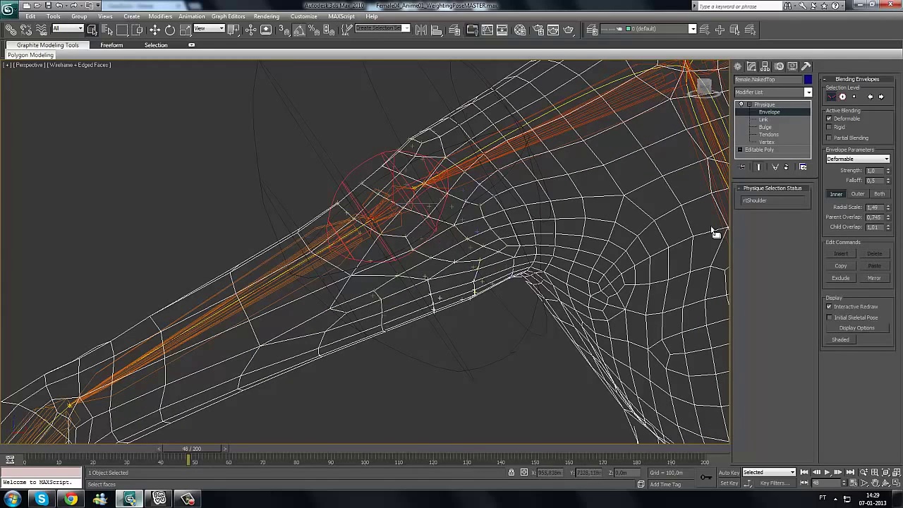
pyautogui.click(888, 205)
# - Return the animation to frame 0 with the whole upper body in view
pyautogui.moveTo(609, 259); pyautogui.dragTo(551, 260, button='middle')
pyautogui.scroll(-3, 605, 261)
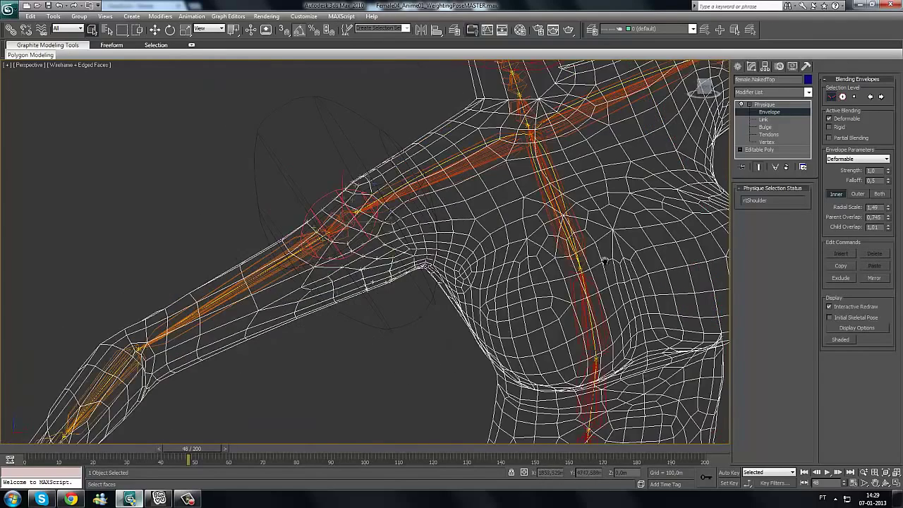
pyautogui.moveTo(604, 261); pyautogui.dragTo(537, 263, button='middle')
pyautogui.scroll(-5, 602, 221)
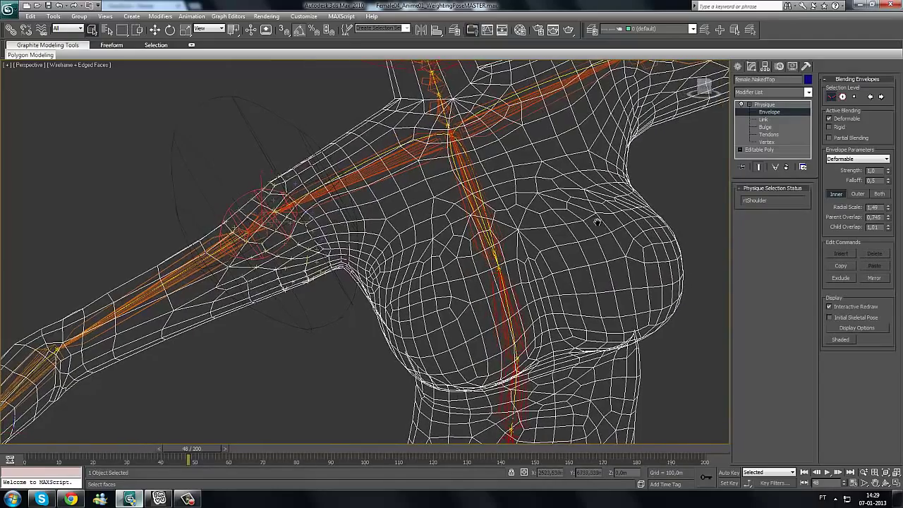
pyautogui.moveTo(188, 454); pyautogui.dragTo(23, 455)
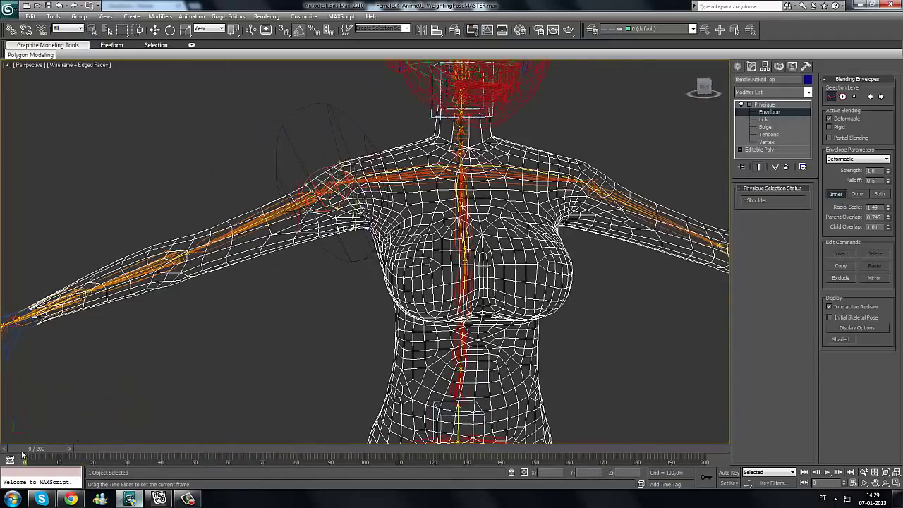
# - Switch the Physique modifier to bulge editing, select the rtHip link, and examine the hips from behind
pyautogui.click(765, 129)
pyautogui.moveTo(565, 320); pyautogui.dragTo(569, 111, button='middle')
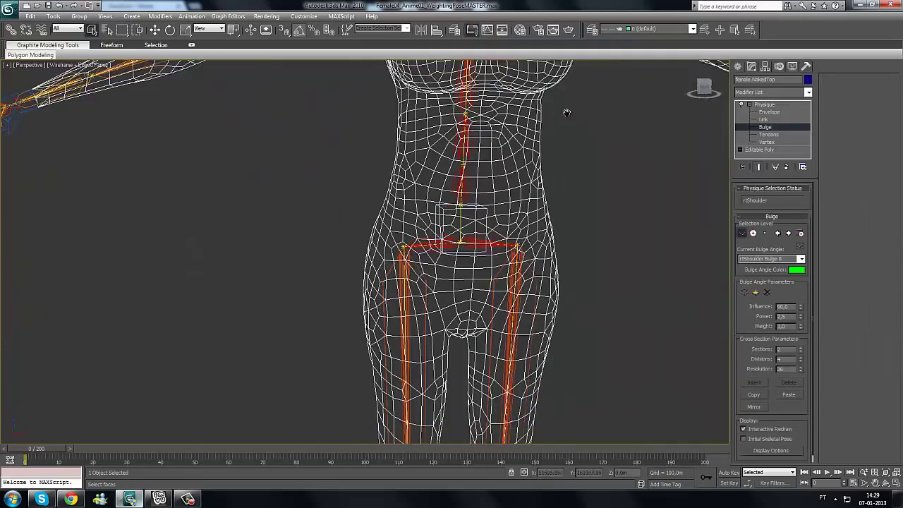
pyautogui.click(416, 236)
pyautogui.moveTo(417, 235); pyautogui.dragTo(417, 183, button='middle')
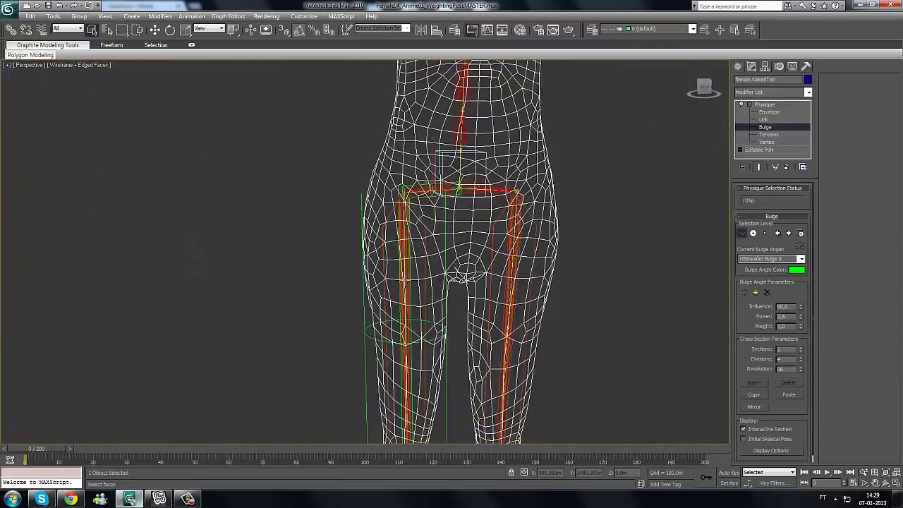
pyautogui.scroll(-4, 428, 293)
pyautogui.click(886, 484)
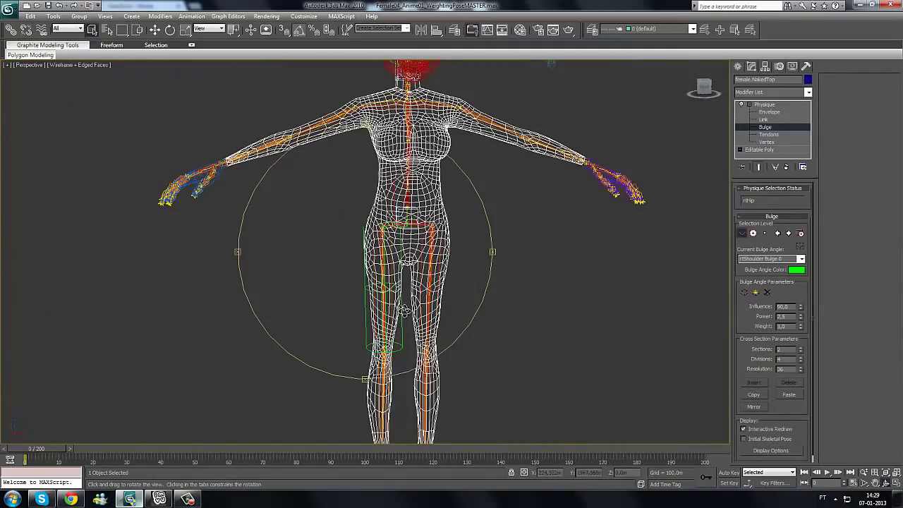
pyautogui.keyDown('alt'); pyautogui.moveTo(405, 312); pyautogui.dragTo(306, 199, button='middle'); pyautogui.keyUp('alt')
pyautogui.scroll(5, 393, 297)
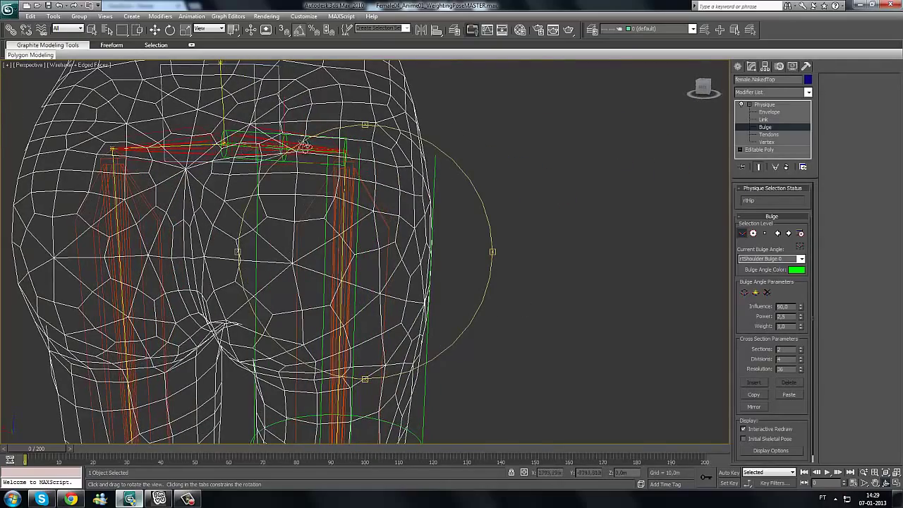
pyautogui.scroll(-3, 346, 292)
# - Check the hip deformation from behind and in front at frame 12, and return the animation to frame 0
pyautogui.moveTo(59, 458); pyautogui.dragTo(97, 455)
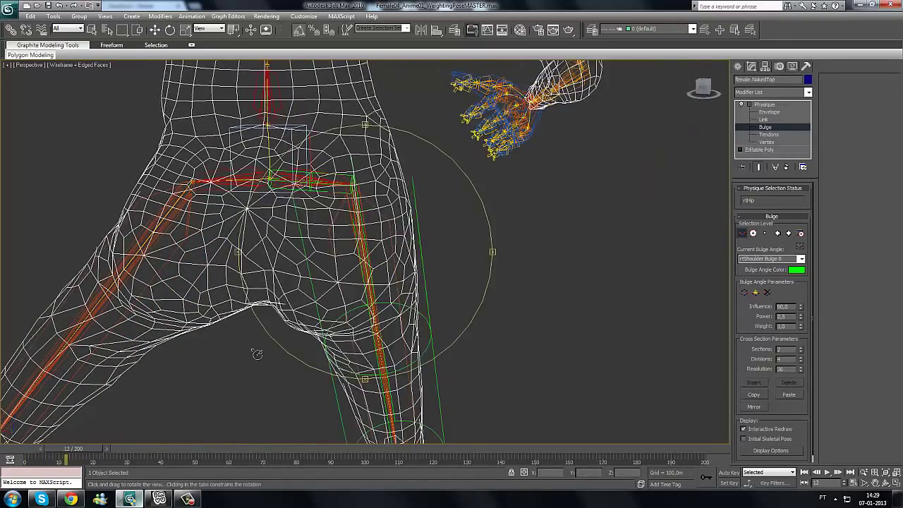
pyautogui.scroll(-5, 338, 297)
pyautogui.moveTo(360, 286); pyautogui.dragTo(320, 284)
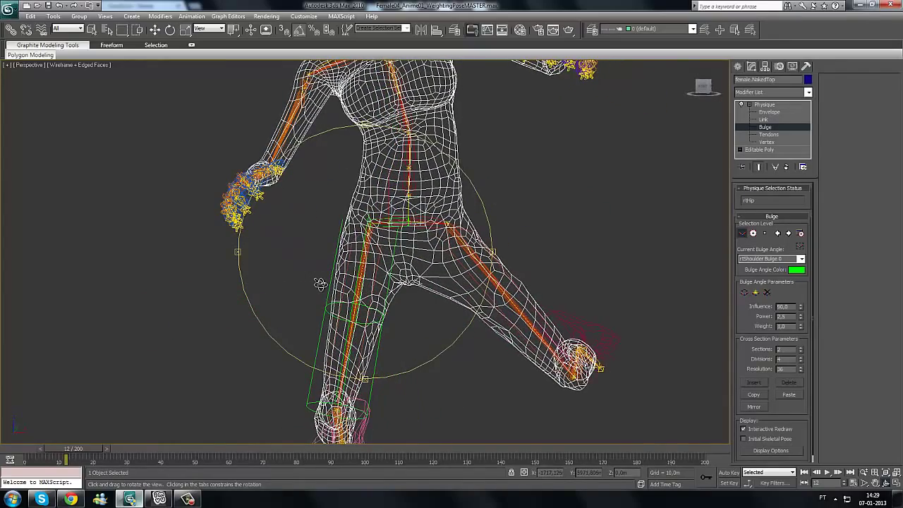
pyautogui.moveTo(83, 452); pyautogui.dragTo(42, 451)
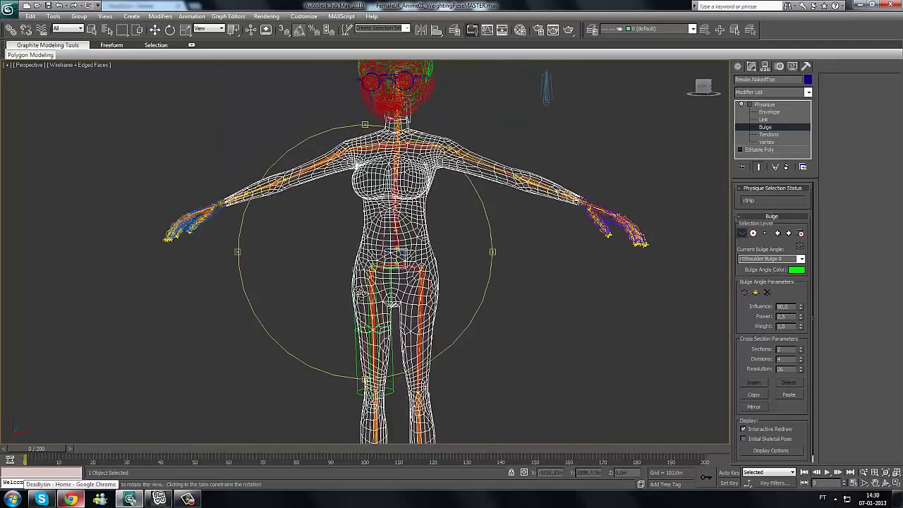
# - Switch the Physique modifier to vertex editing and bring the chest vertices into close view
pyautogui.moveTo(361, 291); pyautogui.dragTo(335, 300)
pyautogui.scroll(3, 335, 300)
pyautogui.click(93, 31)
pyautogui.moveTo(346, 207); pyautogui.dragTo(355, 273, button='middle')
pyautogui.click(782, 142)
pyautogui.scroll(3, 458, 270)
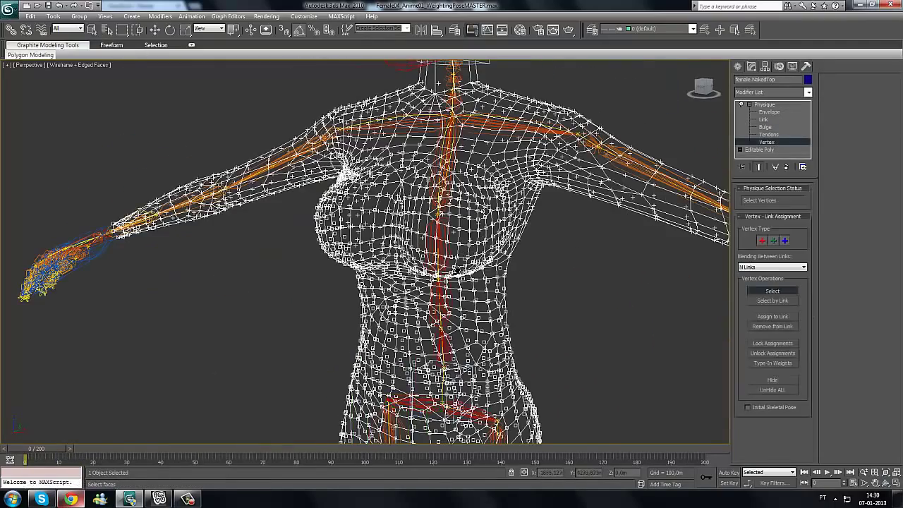
pyautogui.scroll(4, 396, 222)
pyautogui.scroll(-5, 542, 329)
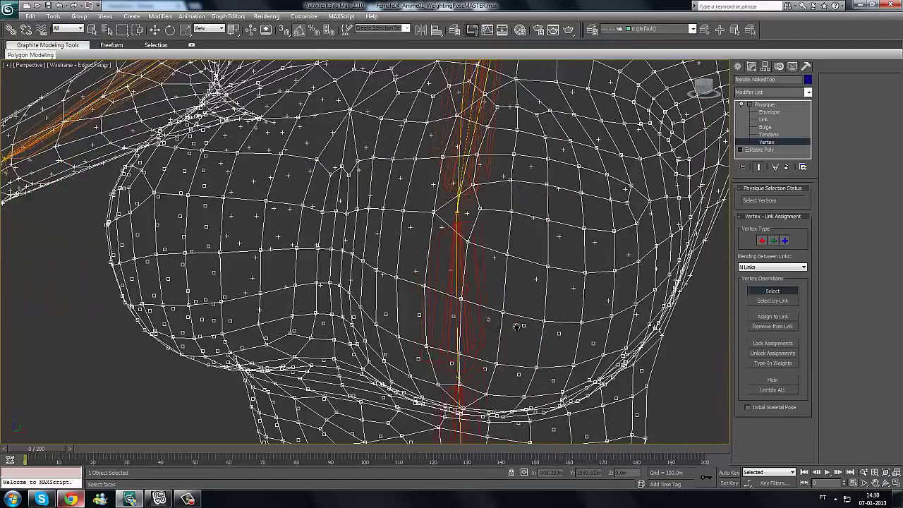
# - View the chest vertices from the side and inspect their link weights in Type-In Weights
pyautogui.click(887, 483)
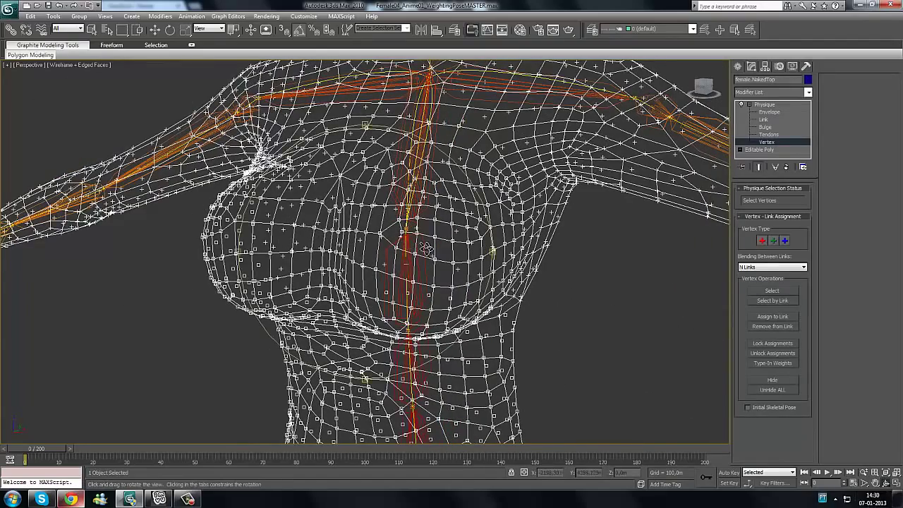
pyautogui.moveTo(426, 249); pyautogui.dragTo(399, 260)
pyautogui.moveTo(400, 259); pyautogui.dragTo(201, 275, button='middle')
pyautogui.moveTo(331, 243); pyautogui.dragTo(436, 225)
pyautogui.moveTo(401, 231); pyautogui.dragTo(357, 240, button='middle')
pyautogui.scroll(3, 86, 31)
pyautogui.click(90, 31)
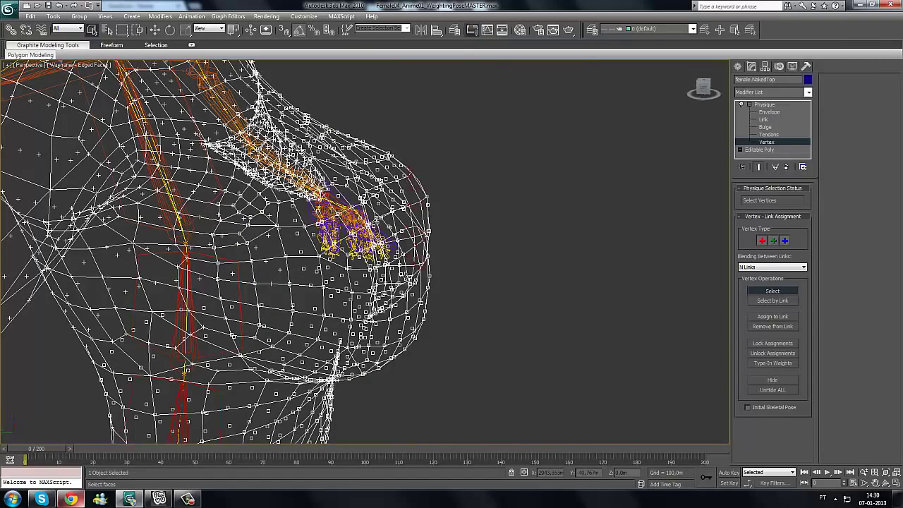
pyautogui.click(773, 363)
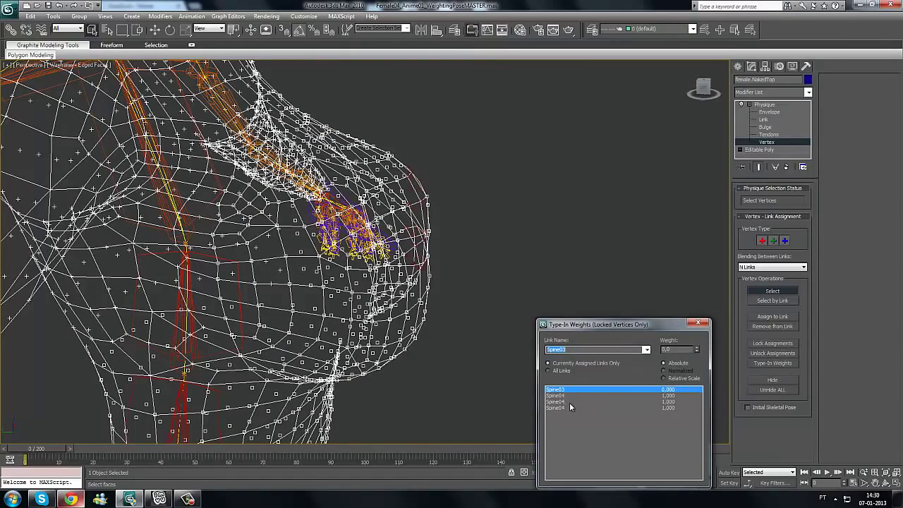
pyautogui.click(698, 324)
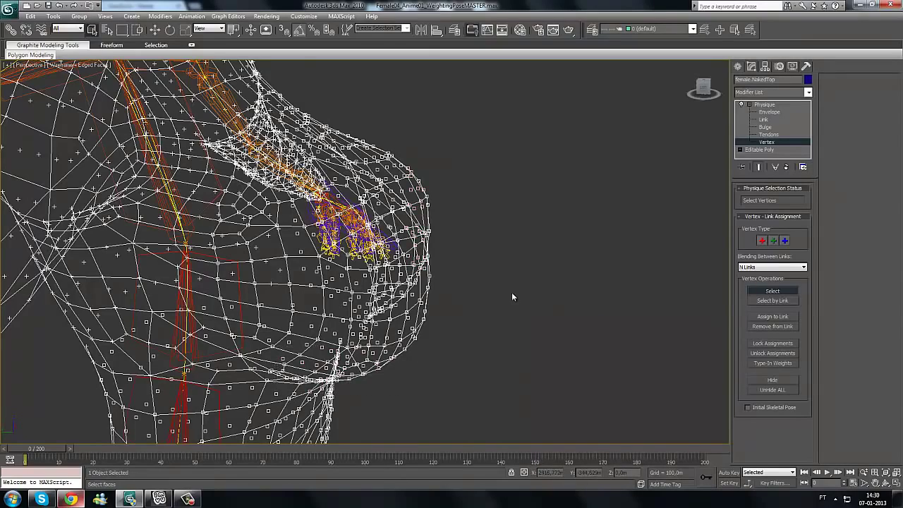
# - Check the upper body in shaded display from a three-quarter view and restore wireframe display
pyautogui.scroll(-2, 515, 294)
pyautogui.keyDown('alt'); pyautogui.moveTo(495, 303); pyautogui.dragTo(470, 312, button='middle'); pyautogui.keyUp('alt')
pyautogui.press('F3')
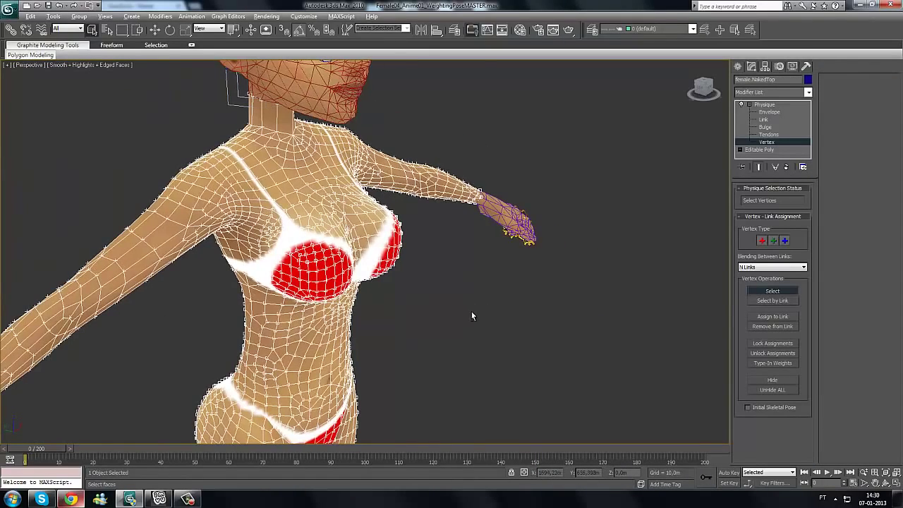
pyautogui.press('F3')
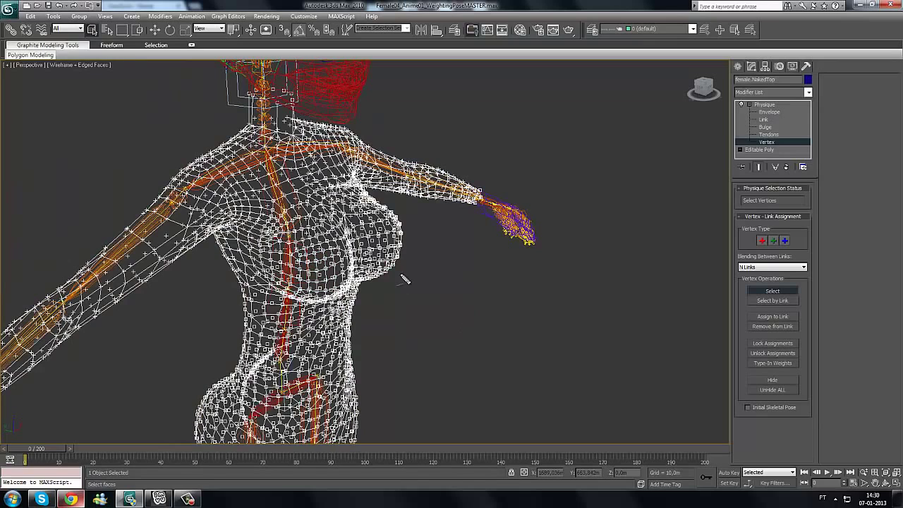
pyautogui.moveTo(421, 259)
pyautogui.mouseDown()
pyautogui.moveTo(321, 182)
pyautogui.moveTo(427, 288)
pyautogui.mouseUp()
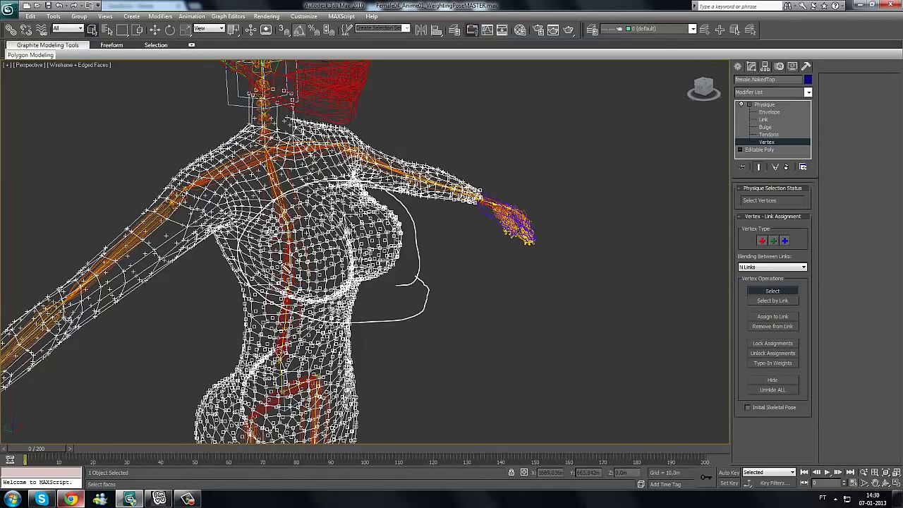
pyautogui.moveTo(247, 256)
pyautogui.mouseDown()
pyautogui.moveTo(276, 261)
pyautogui.moveTo(397, 214)
pyautogui.moveTo(381, 249)
pyautogui.mouseUp()
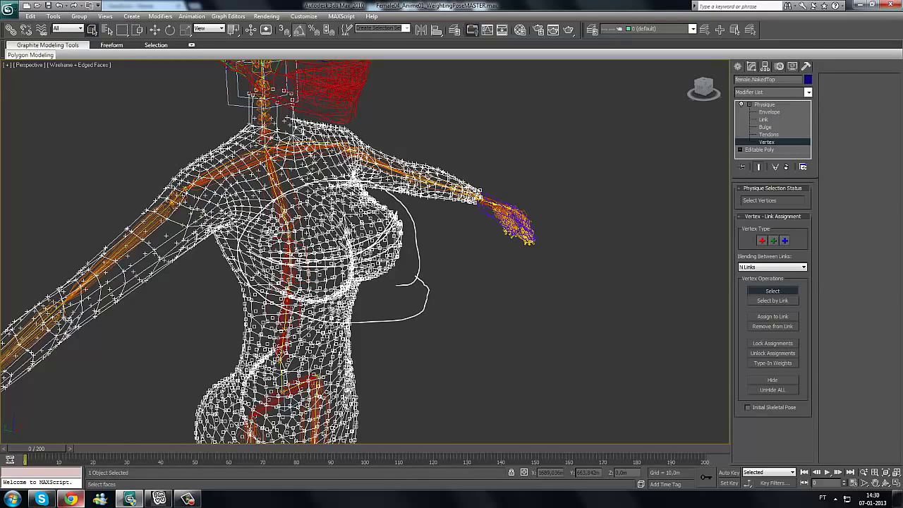
pyautogui.moveTo(328, 316); pyautogui.dragTo(310, 255)
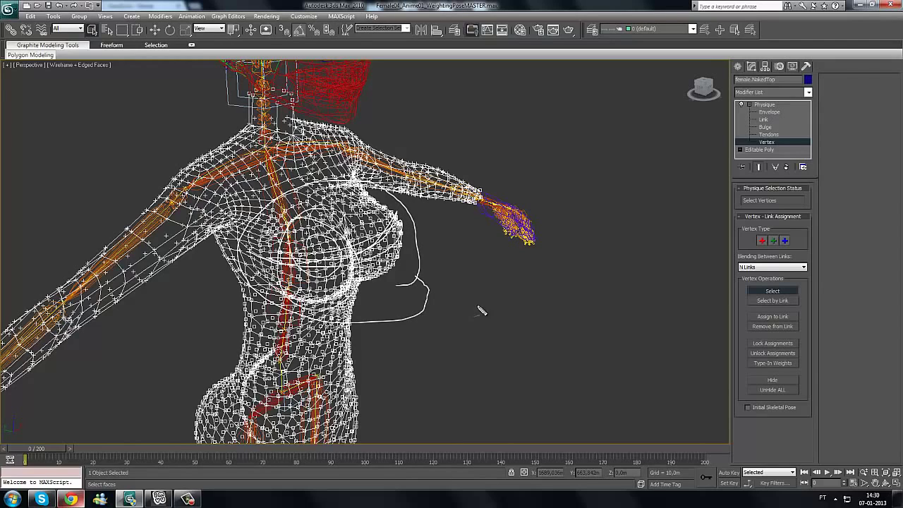
pyautogui.moveTo(494, 267); pyautogui.dragTo(586, 270)
pyautogui.moveTo(524, 286); pyautogui.dragTo(686, 253)
pyautogui.moveTo(585, 284)
pyautogui.mouseDown()
pyautogui.moveTo(644, 343)
pyautogui.moveTo(699, 320)
pyautogui.mouseUp()
pyautogui.moveTo(679, 263); pyautogui.dragTo(627, 284)
pyautogui.moveTo(303, 275); pyautogui.dragTo(378, 295)
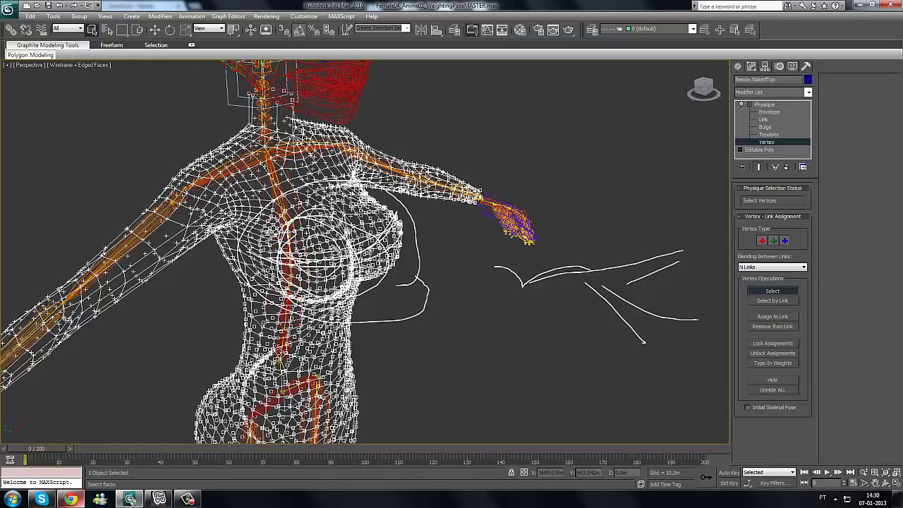
pyautogui.moveTo(268, 163)
pyautogui.mouseDown()
pyautogui.moveTo(294, 224)
pyautogui.moveTo(277, 182)
pyautogui.moveTo(281, 211)
pyautogui.mouseUp()
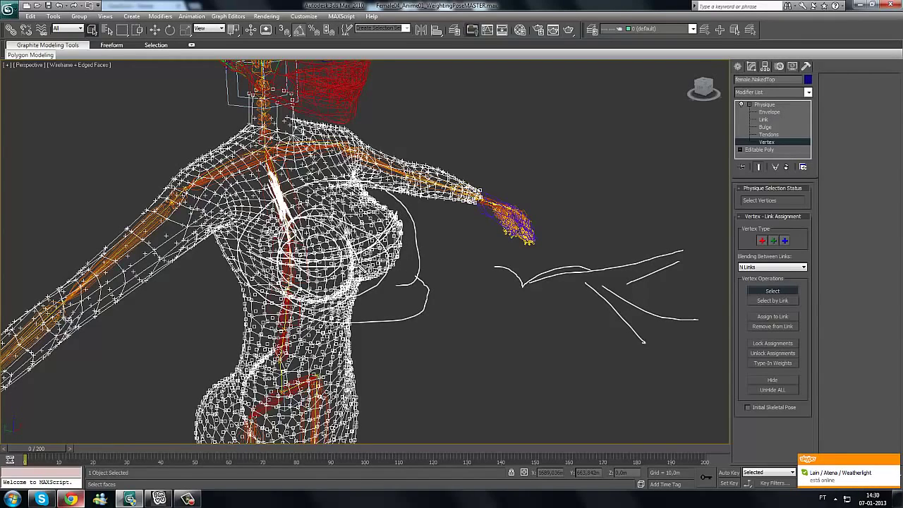
pyautogui.moveTo(341, 204)
pyautogui.mouseDown()
pyautogui.moveTo(426, 252)
pyautogui.moveTo(300, 320)
pyautogui.moveTo(274, 314)
pyautogui.moveTo(359, 295)
pyautogui.mouseUp()
pyautogui.press('Escape')
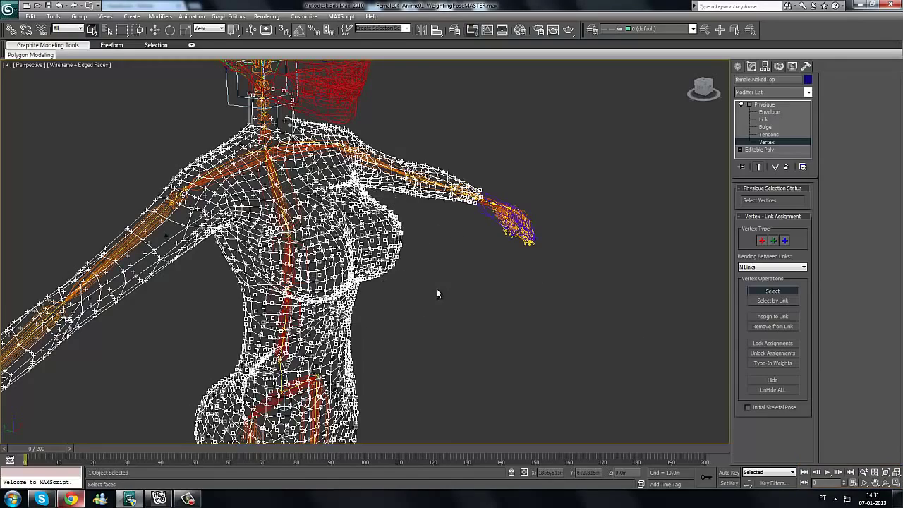
# - Examine the vertices along the lower edge of the chest and the nearby spine links in close view
pyautogui.keyDown('alt'); pyautogui.moveTo(394, 264); pyautogui.dragTo(411, 280, button='middle'); pyautogui.keyUp('alt')
pyautogui.scroll(8, 422, 276)
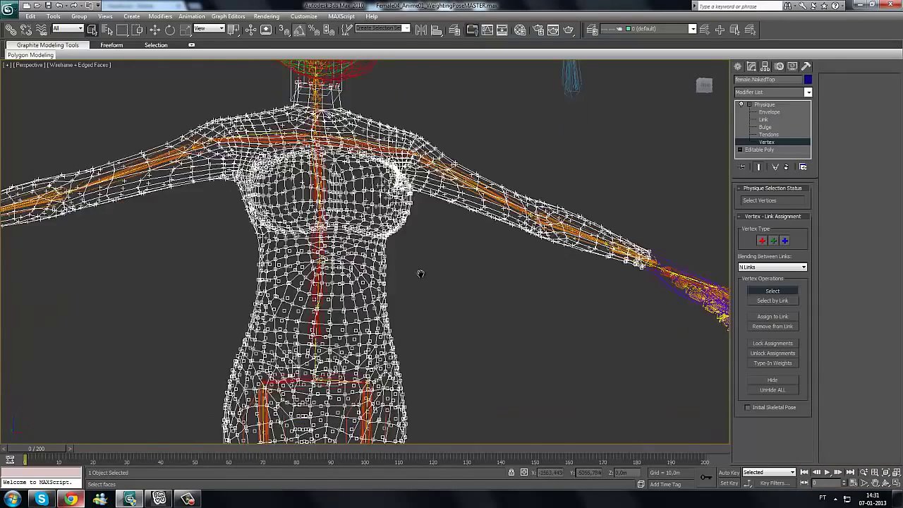
pyautogui.keyDown('alt'); pyautogui.moveTo(397, 260); pyautogui.dragTo(402, 256, button='middle'); pyautogui.keyUp('alt')
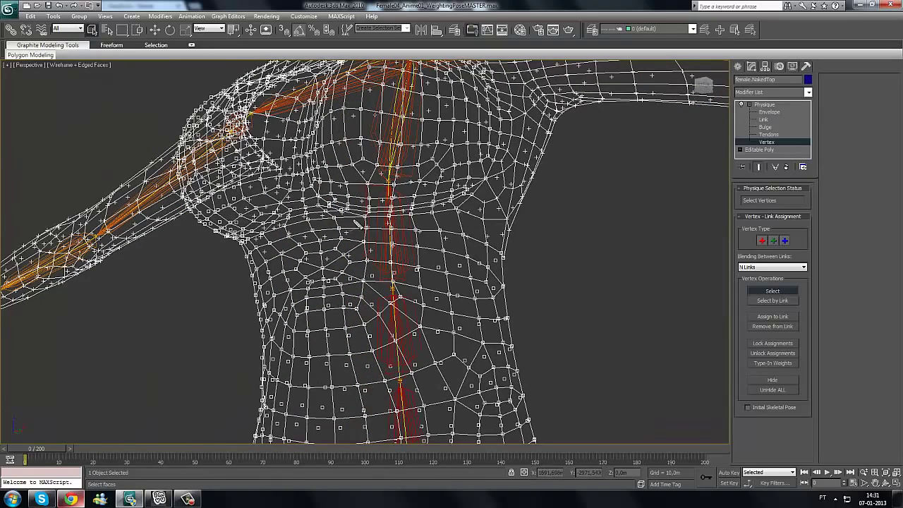
pyautogui.moveTo(368, 219); pyautogui.dragTo(458, 203)
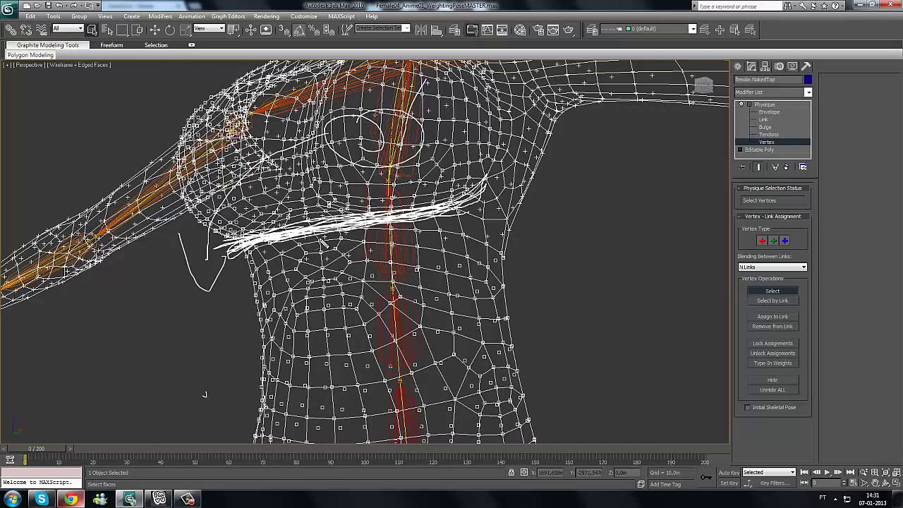
pyautogui.keyDown('alt'); pyautogui.moveTo(447, 291); pyautogui.dragTo(427, 305, button='middle'); pyautogui.keyUp('alt')
pyautogui.scroll(-5, 426, 305)
pyautogui.keyDown('alt'); pyautogui.moveTo(415, 305); pyautogui.dragTo(398, 303); pyautogui.keyUp('alt')
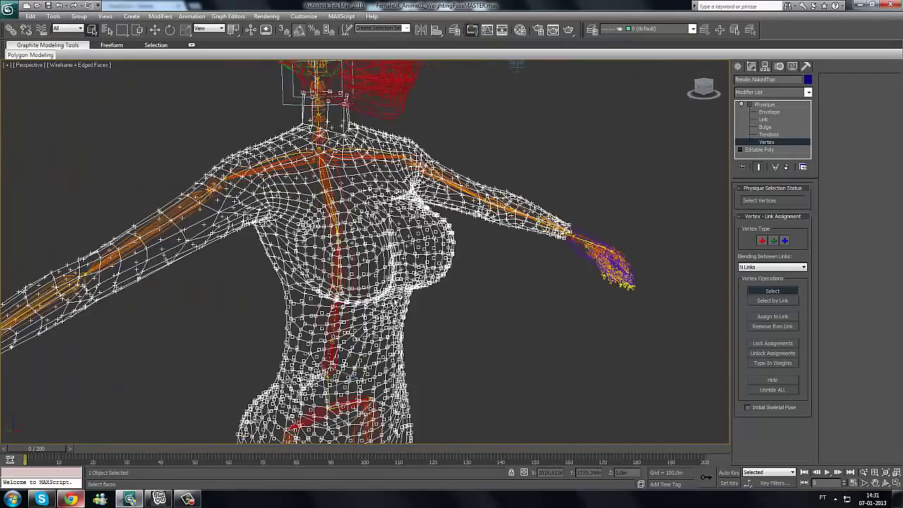
# - Examine the armpit vertices where the chest meets the upper arm in wireframe display
pyautogui.keyDown('alt'); pyautogui.moveTo(398, 304); pyautogui.dragTo(373, 302, button='middle'); pyautogui.keyUp('alt')
pyautogui.moveTo(530, 300)
pyautogui.mouseDown(button='middle')
pyautogui.moveTo(459, 293)
pyautogui.moveTo(419, 268)
pyautogui.moveTo(432, 276)
pyautogui.mouseUp(button='middle')
pyautogui.scroll(3, 421, 273)
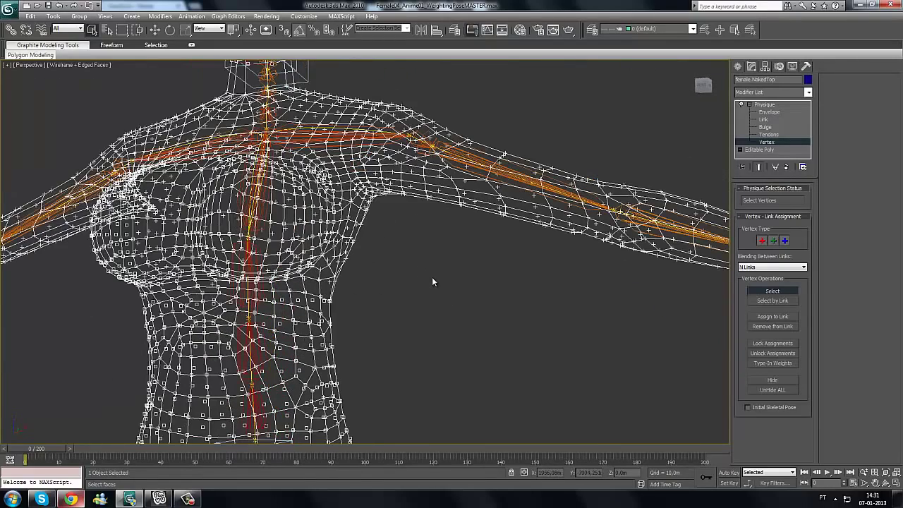
pyautogui.hotkey('ctrl', 'shift', 'd')
pyautogui.moveTo(372, 245)
pyautogui.mouseDown()
pyautogui.moveTo(416, 208)
pyautogui.moveTo(374, 155)
pyautogui.moveTo(407, 292)
pyautogui.moveTo(382, 205)
pyautogui.moveTo(393, 232)
pyautogui.moveTo(436, 198)
pyautogui.mouseUp()
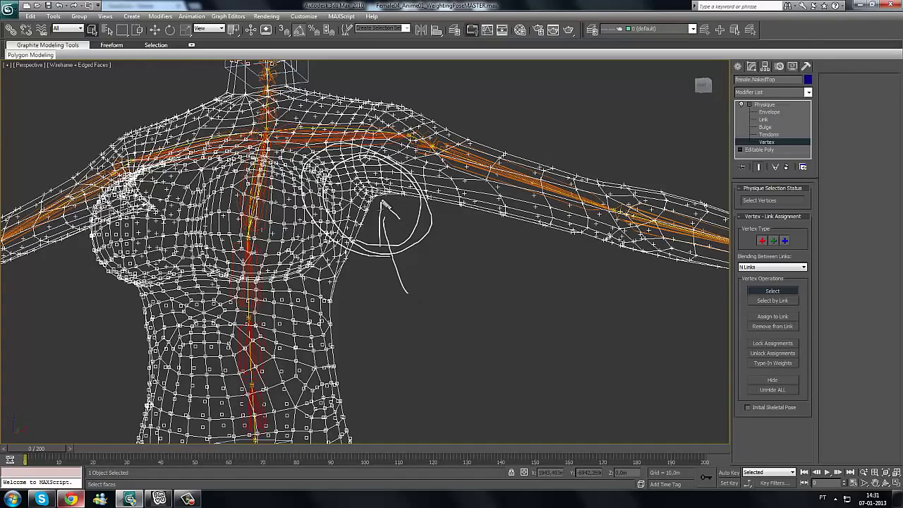
pyautogui.moveTo(424, 189)
pyautogui.mouseDown()
pyautogui.moveTo(391, 191)
pyautogui.moveTo(361, 240)
pyautogui.moveTo(363, 199)
pyautogui.moveTo(356, 244)
pyautogui.moveTo(405, 187)
pyautogui.moveTo(346, 220)
pyautogui.moveTo(396, 184)
pyautogui.moveTo(412, 194)
pyautogui.mouseUp()
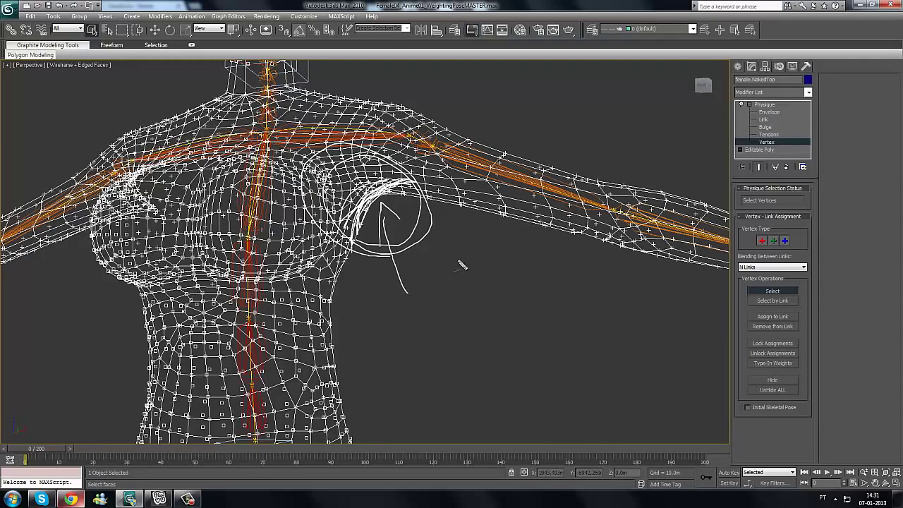
pyautogui.moveTo(462, 265); pyautogui.dragTo(485, 299)
pyautogui.moveTo(431, 273); pyautogui.dragTo(448, 252)
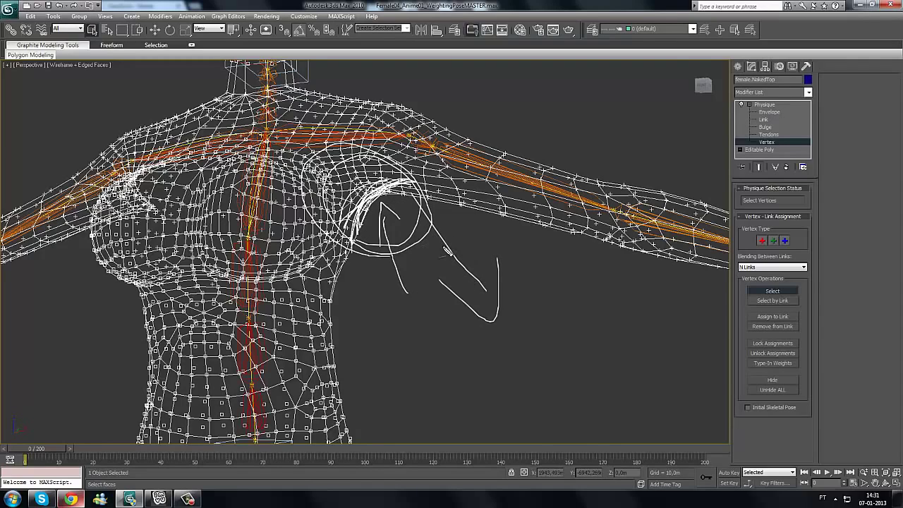
pyautogui.moveTo(398, 205)
pyautogui.mouseDown()
pyautogui.moveTo(413, 194)
pyautogui.moveTo(352, 239)
pyautogui.moveTo(350, 203)
pyautogui.moveTo(333, 227)
pyautogui.moveTo(367, 233)
pyautogui.moveTo(398, 185)
pyautogui.mouseUp()
pyautogui.press('Escape')
# - Examine the hip and pelvis vertices in wireframe from the front and from behind
pyautogui.moveTo(388, 237)
pyautogui.mouseDown(button='middle')
pyautogui.moveTo(410, 204)
pyautogui.moveTo(427, 216)
pyautogui.mouseUp(button='middle')
pyautogui.scroll(-4, 429, 254)
pyautogui.moveTo(410, 289); pyautogui.dragTo(425, 150, button='middle')
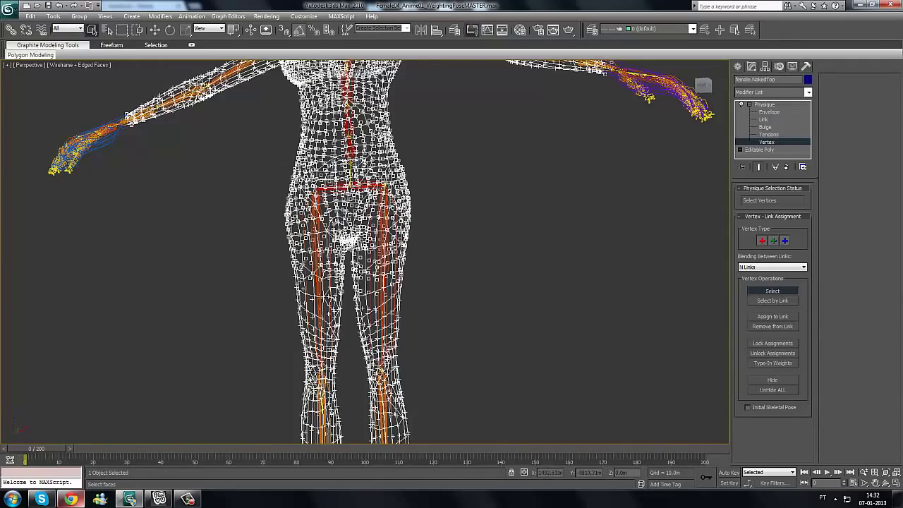
pyautogui.moveTo(386, 259); pyautogui.dragTo(473, 294, button='middle')
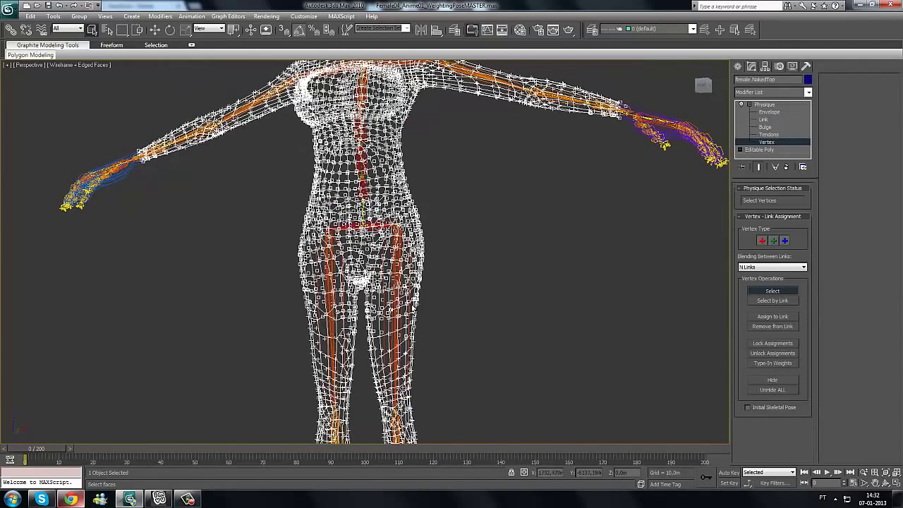
pyautogui.keyDown('alt'); pyautogui.moveTo(394, 310); pyautogui.dragTo(456, 268, button='middle'); pyautogui.keyUp('alt')
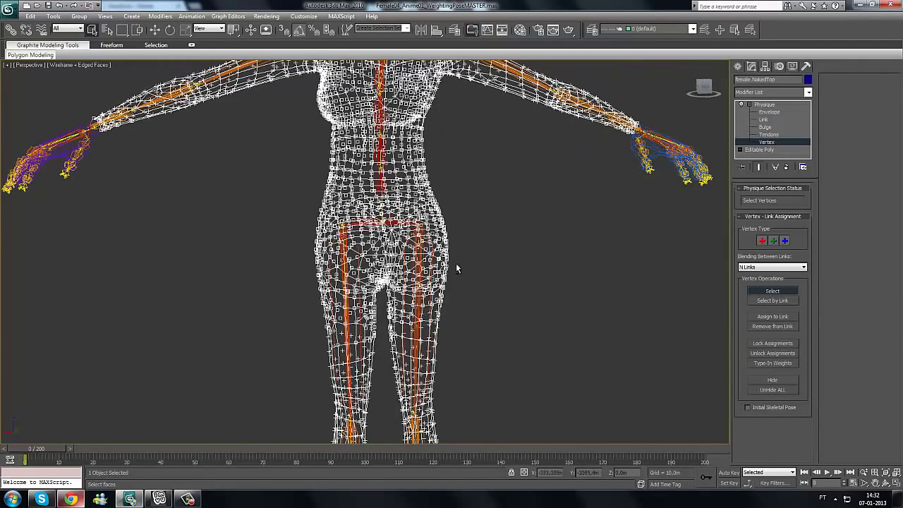
pyautogui.moveTo(472, 227)
pyautogui.mouseDown()
pyautogui.moveTo(500, 245)
pyautogui.moveTo(437, 212)
pyautogui.moveTo(409, 316)
pyautogui.moveTo(312, 318)
pyautogui.mouseUp()
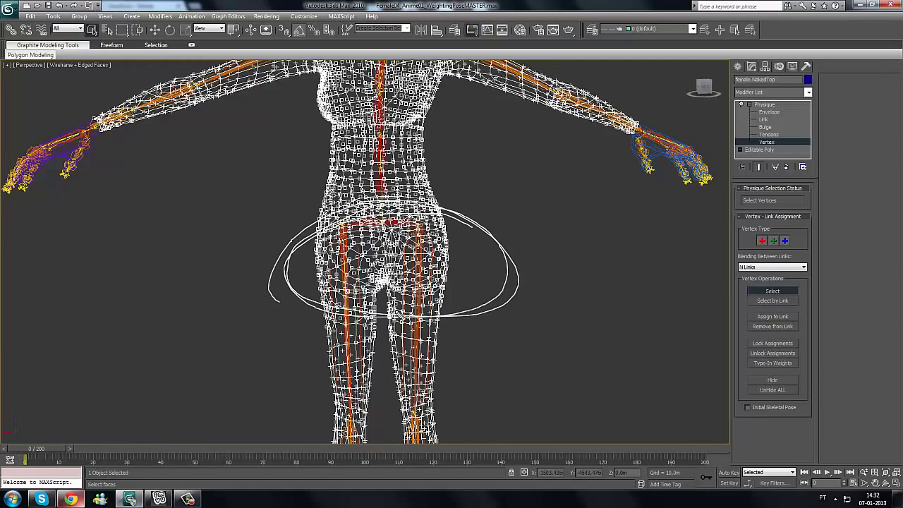
pyautogui.moveTo(399, 315)
pyautogui.mouseDown()
pyautogui.moveTo(392, 184)
pyautogui.moveTo(403, 340)
pyautogui.moveTo(392, 203)
pyautogui.moveTo(288, 309)
pyautogui.mouseUp()
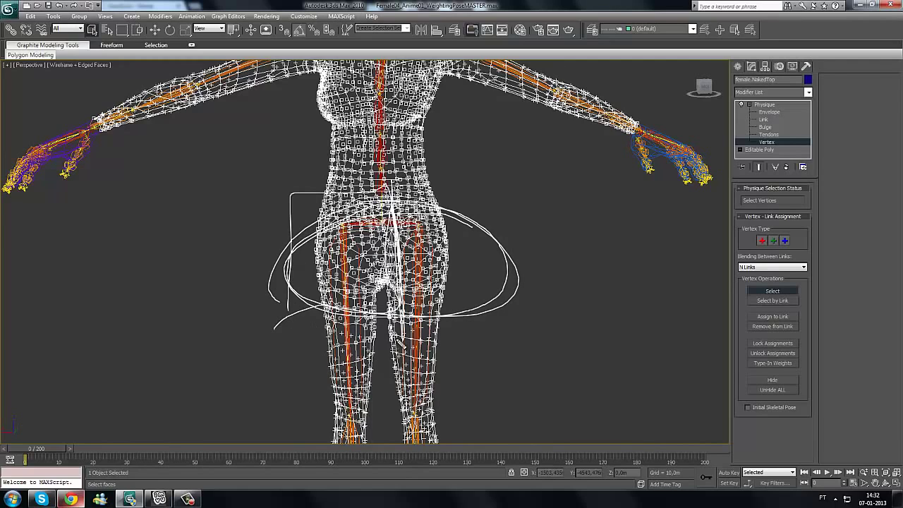
pyautogui.moveTo(399, 344); pyautogui.dragTo(364, 367)
pyautogui.moveTo(395, 199)
pyautogui.mouseDown()
pyautogui.moveTo(459, 315)
pyautogui.moveTo(470, 306)
pyautogui.moveTo(392, 204)
pyautogui.moveTo(324, 242)
pyautogui.mouseUp()
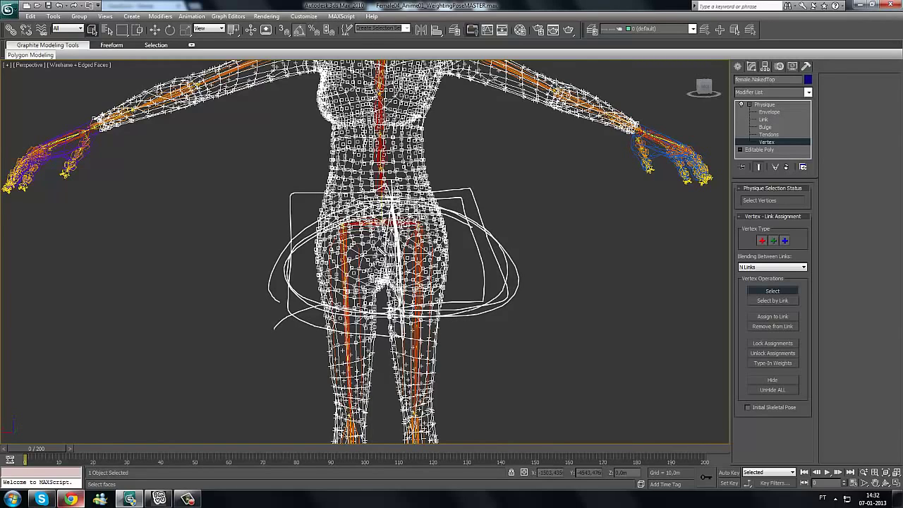
pyautogui.moveTo(382, 242)
pyautogui.mouseDown()
pyautogui.moveTo(389, 252)
pyautogui.moveTo(372, 302)
pyautogui.mouseUp()
pyautogui.moveTo(346, 305); pyautogui.dragTo(323, 314, button='middle')
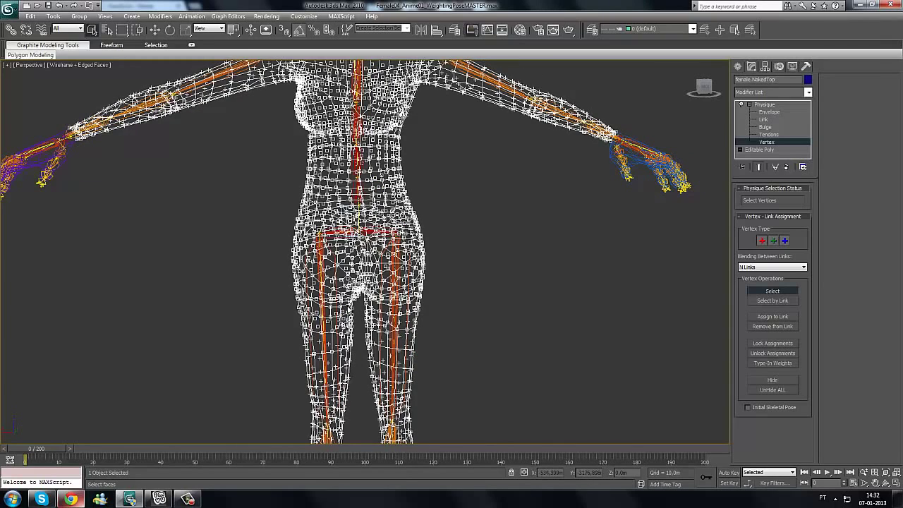
# - Switch to shaded display with edged faces and examine the buttock vertices on both sides of the centre line from behind
pyautogui.press('F3')
pyautogui.scroll(3, 348, 310)
pyautogui.moveTo(353, 338)
pyautogui.mouseDown()
pyautogui.moveTo(363, 290)
pyautogui.moveTo(315, 220)
pyautogui.moveTo(353, 311)
pyautogui.moveTo(363, 274)
pyautogui.moveTo(314, 220)
pyautogui.moveTo(357, 270)
pyautogui.moveTo(362, 254)
pyautogui.moveTo(367, 275)
pyautogui.mouseUp()
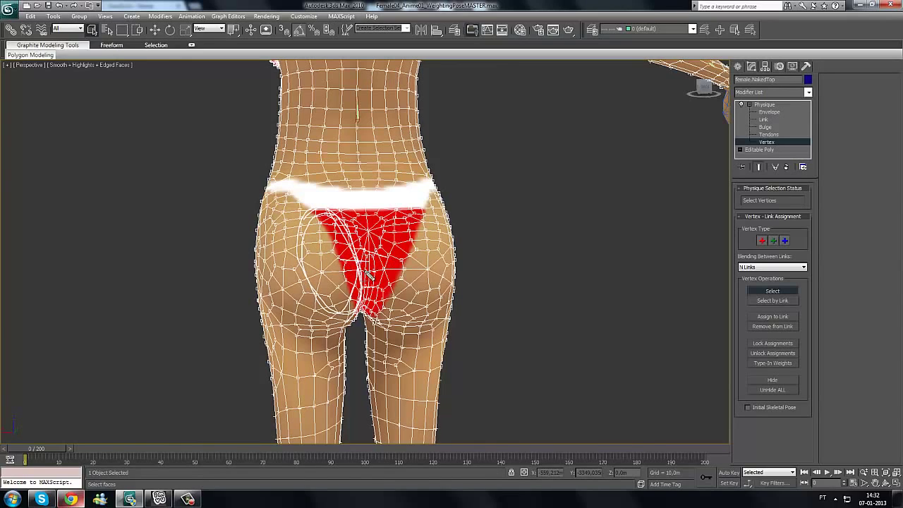
pyautogui.moveTo(403, 231)
pyautogui.mouseDown()
pyautogui.moveTo(374, 233)
pyautogui.moveTo(385, 267)
pyautogui.moveTo(345, 227)
pyautogui.moveTo(357, 314)
pyautogui.mouseUp()
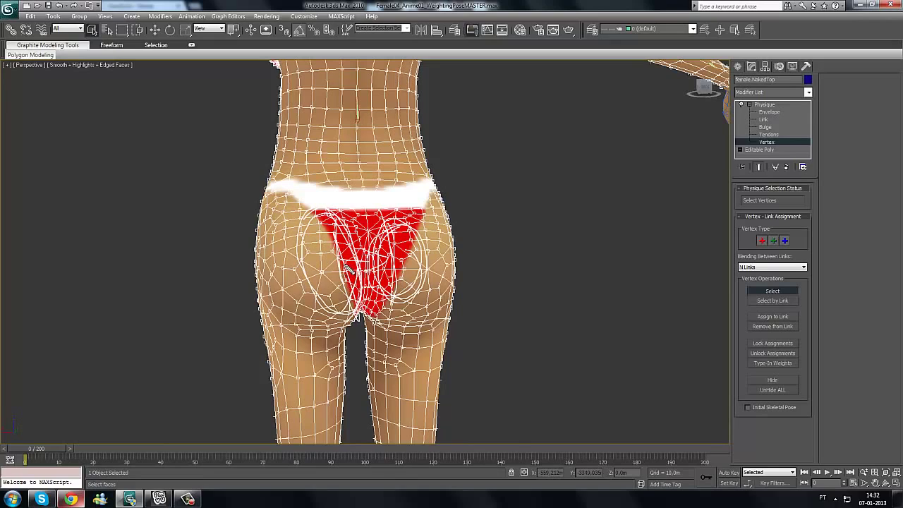
pyautogui.moveTo(395, 272); pyautogui.dragTo(410, 272)
pyautogui.moveTo(341, 269)
pyautogui.mouseDown()
pyautogui.moveTo(332, 252)
pyautogui.moveTo(337, 285)
pyautogui.moveTo(343, 279)
pyautogui.mouseUp()
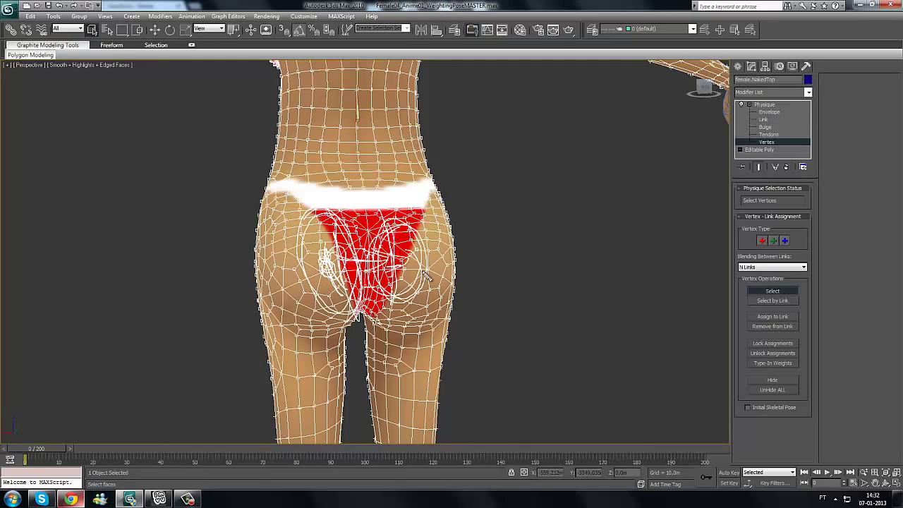
pyautogui.moveTo(419, 270)
pyautogui.mouseDown()
pyautogui.moveTo(399, 263)
pyautogui.moveTo(410, 278)
pyautogui.mouseUp()
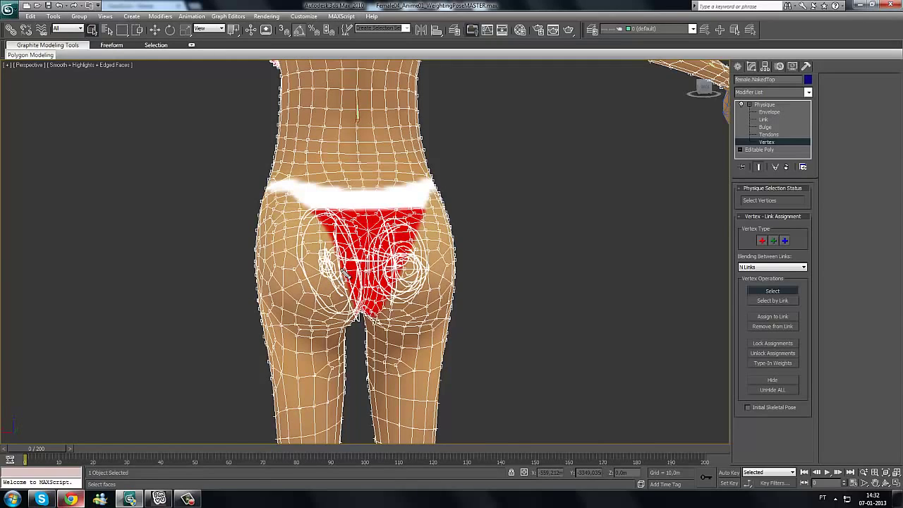
pyautogui.moveTo(343, 272)
pyautogui.mouseDown()
pyautogui.moveTo(311, 261)
pyautogui.moveTo(317, 345)
pyautogui.mouseUp()
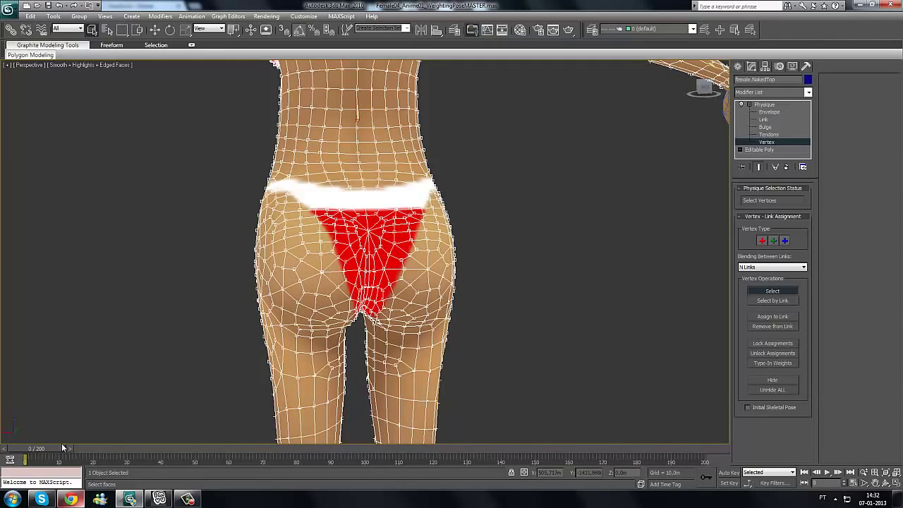
# - Move the animation to frame 13 and inspect how the buttocks and upper thighs deform from behind
pyautogui.moveTo(60, 453); pyautogui.dragTo(93, 450)
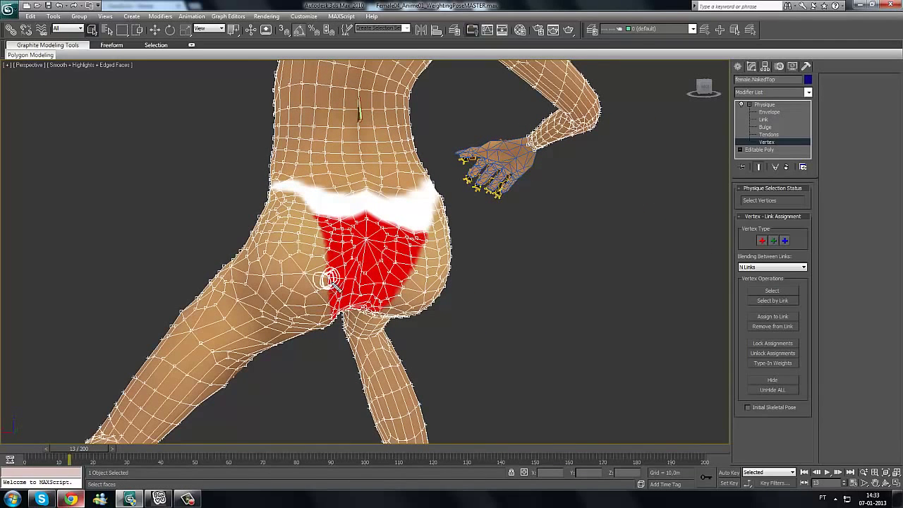
pyautogui.moveTo(357, 281)
pyautogui.mouseDown()
pyautogui.moveTo(384, 282)
pyautogui.moveTo(373, 287)
pyautogui.mouseUp()
pyautogui.moveTo(317, 284)
pyautogui.mouseDown()
pyautogui.moveTo(249, 281)
pyautogui.moveTo(307, 297)
pyautogui.moveTo(324, 275)
pyautogui.moveTo(342, 289)
pyautogui.mouseUp()
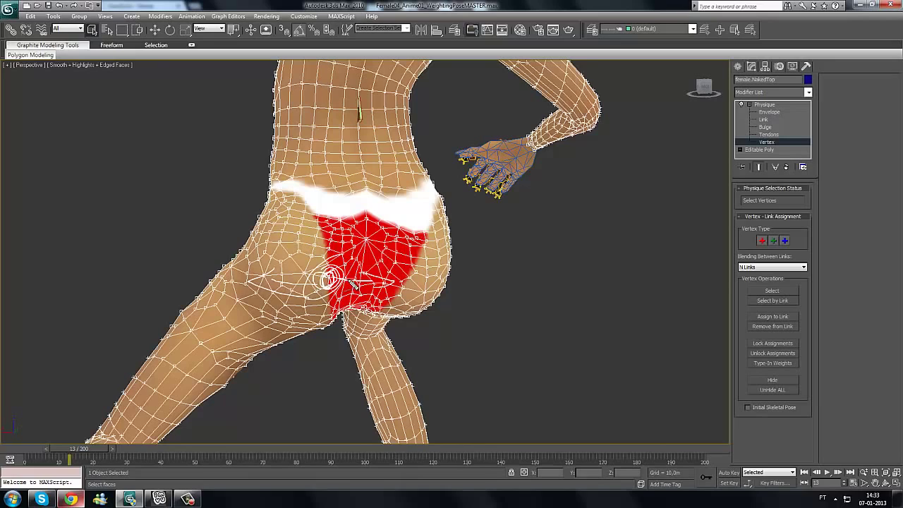
pyautogui.moveTo(349, 280)
pyautogui.mouseDown()
pyautogui.moveTo(388, 281)
pyautogui.moveTo(382, 288)
pyautogui.moveTo(403, 280)
pyautogui.moveTo(357, 276)
pyautogui.moveTo(283, 298)
pyautogui.mouseUp()
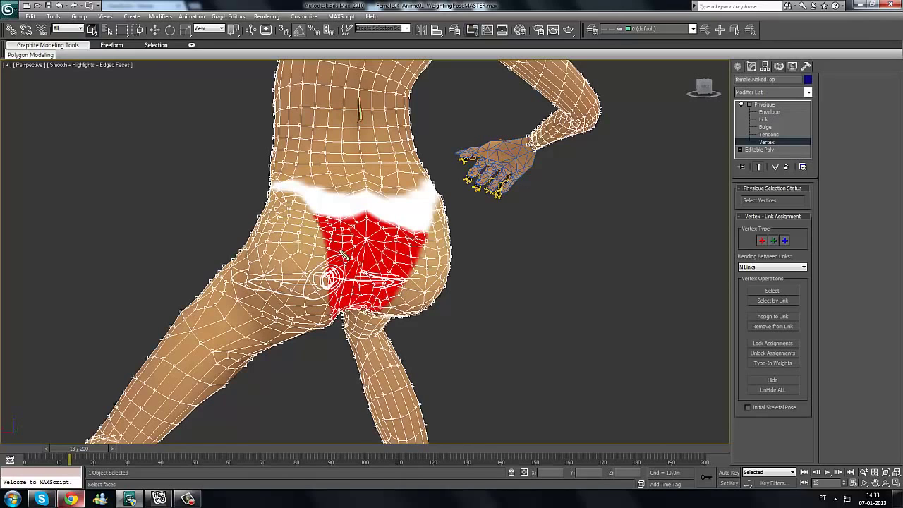
pyautogui.moveTo(345, 284)
pyautogui.mouseDown()
pyautogui.moveTo(342, 252)
pyautogui.moveTo(328, 326)
pyautogui.moveTo(333, 268)
pyautogui.moveTo(309, 300)
pyautogui.mouseUp()
pyautogui.moveTo(309, 362); pyautogui.dragTo(292, 386)
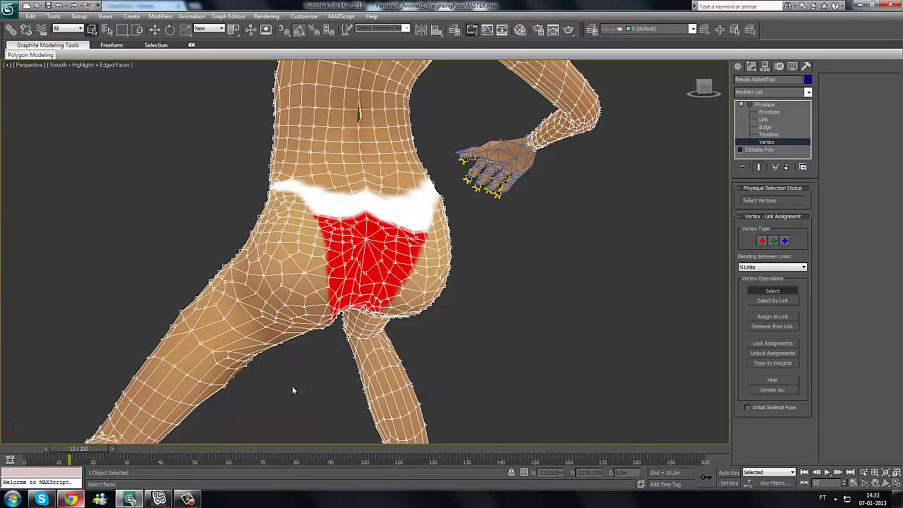
# - Inspect the deformation of the waist and lower back above the hips at frame 13
pyautogui.moveTo(343, 256); pyautogui.dragTo(339, 269, button='middle')
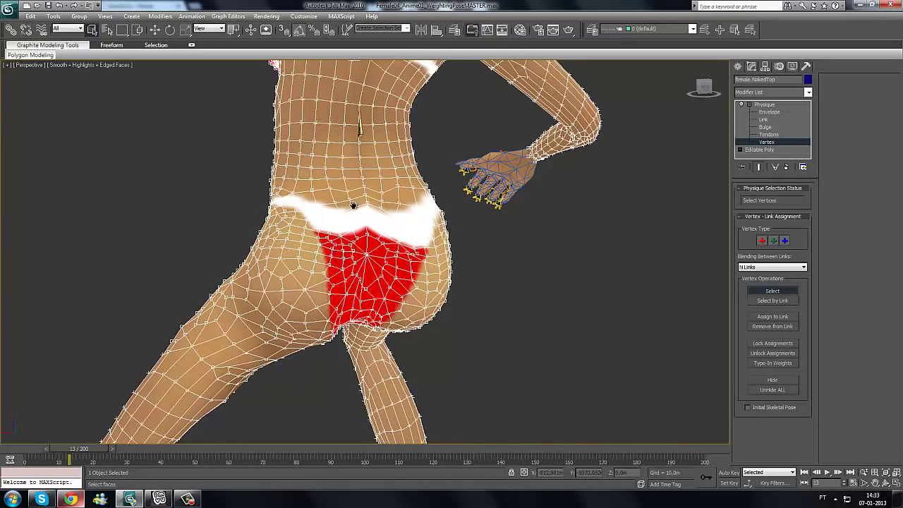
pyautogui.moveTo(360, 159); pyautogui.dragTo(366, 208, button='middle')
pyautogui.moveTo(329, 195)
pyautogui.mouseDown()
pyautogui.moveTo(327, 204)
pyautogui.moveTo(337, 191)
pyautogui.moveTo(317, 331)
pyautogui.moveTo(291, 348)
pyautogui.moveTo(383, 300)
pyautogui.mouseUp()
pyautogui.moveTo(297, 326)
pyautogui.mouseDown()
pyautogui.moveTo(353, 185)
pyautogui.moveTo(336, 200)
pyautogui.moveTo(270, 203)
pyautogui.moveTo(335, 212)
pyautogui.moveTo(432, 177)
pyautogui.moveTo(259, 184)
pyautogui.moveTo(315, 197)
pyautogui.mouseUp()
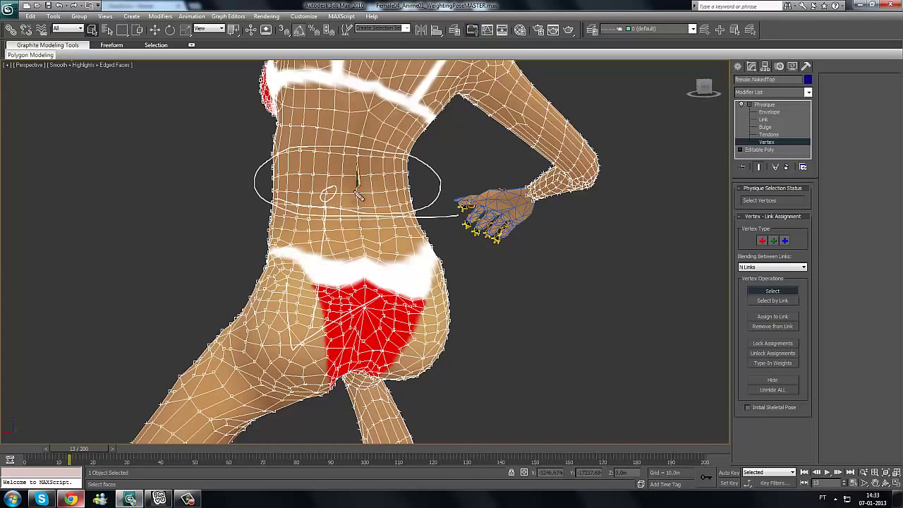
pyautogui.moveTo(361, 189); pyautogui.dragTo(329, 192)
pyautogui.moveTo(322, 219)
pyautogui.mouseDown()
pyautogui.moveTo(264, 207)
pyautogui.moveTo(377, 215)
pyautogui.mouseUp()
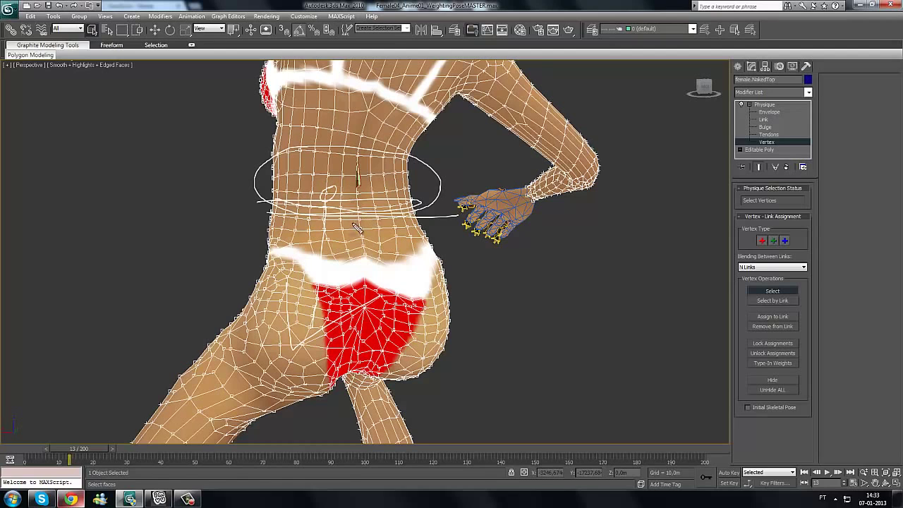
pyautogui.press('Escape')
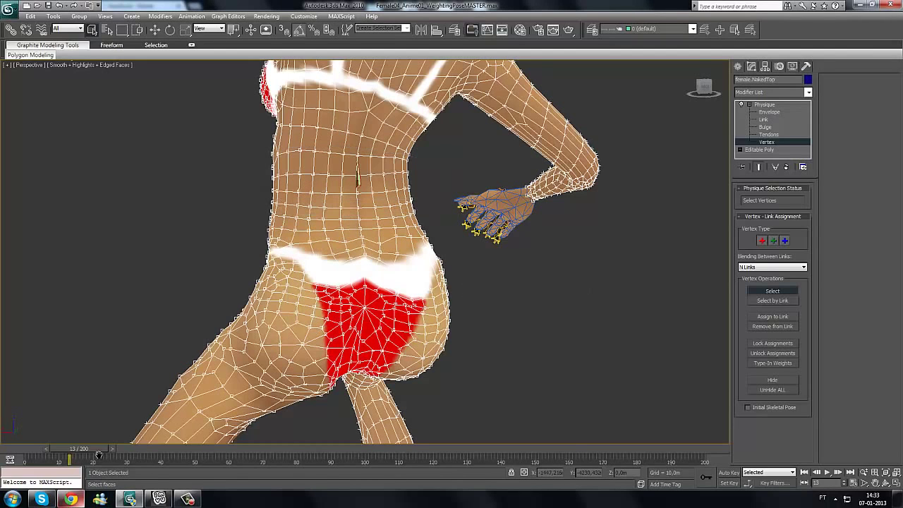
# - Bring the whole body into view from behind and return the animation to frame 0
pyautogui.moveTo(98, 450); pyautogui.dragTo(99, 452)
pyautogui.scroll(-2, 363, 244)
pyautogui.moveTo(363, 244); pyautogui.dragTo(110, 449, button='middle')
pyautogui.scroll(-3, 140, 452)
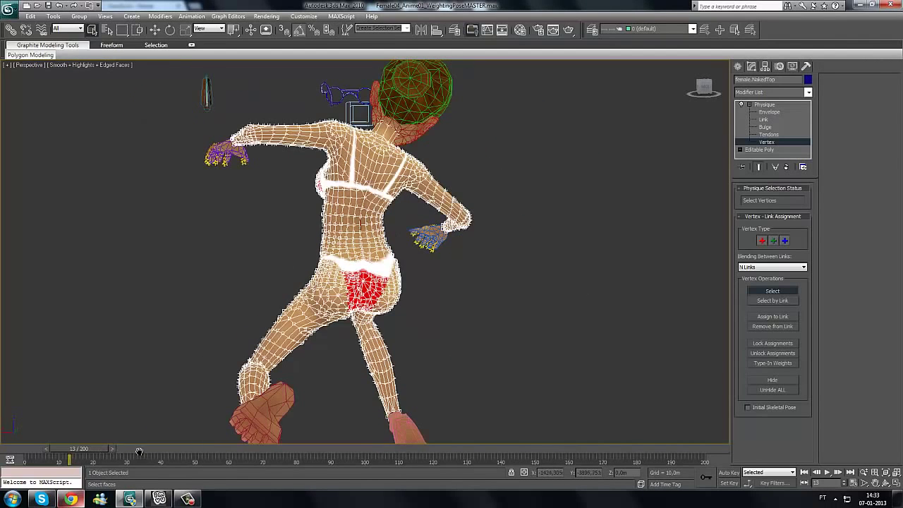
pyautogui.moveTo(294, 299); pyautogui.dragTo(171, 393, button='middle')
pyautogui.moveTo(86, 451); pyautogui.dragTo(28, 455)
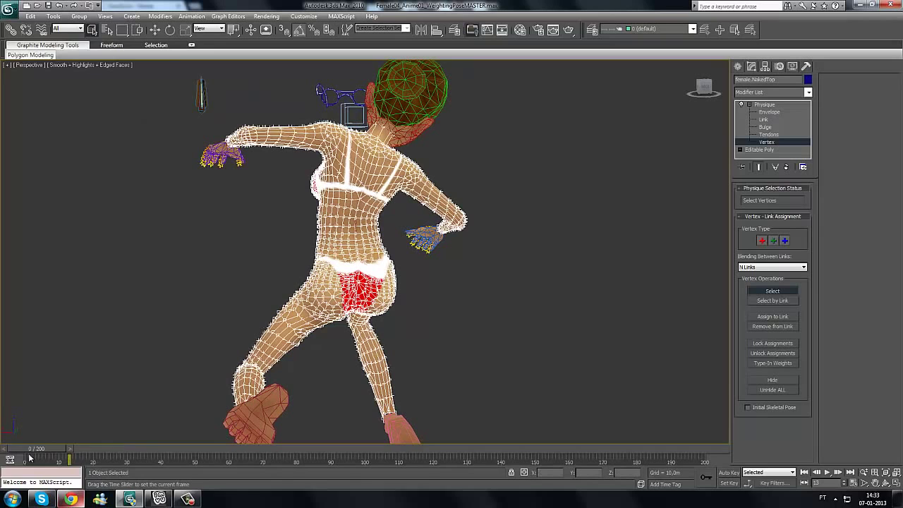
pyautogui.click(888, 485)
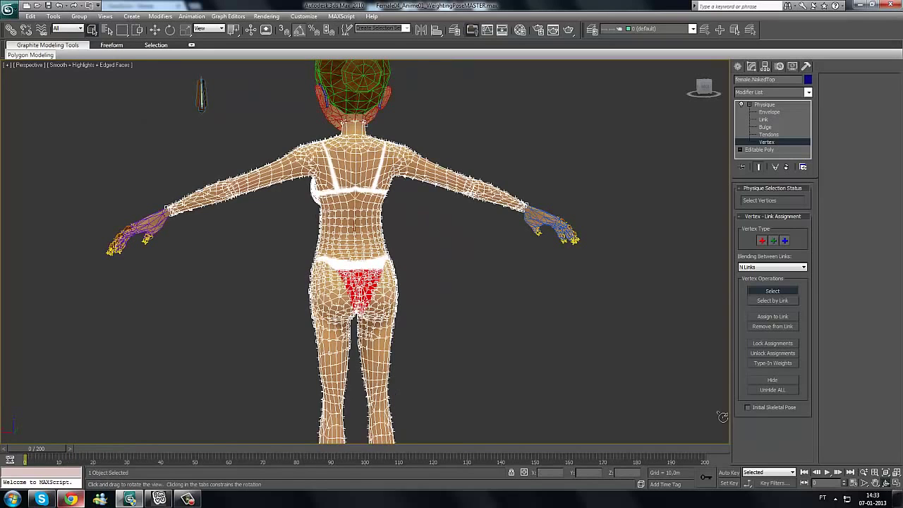
# - Turn to the front of the body and leave vertex editing for the Physique modifier's top level
pyautogui.moveTo(409, 245); pyautogui.dragTo(547, 250)
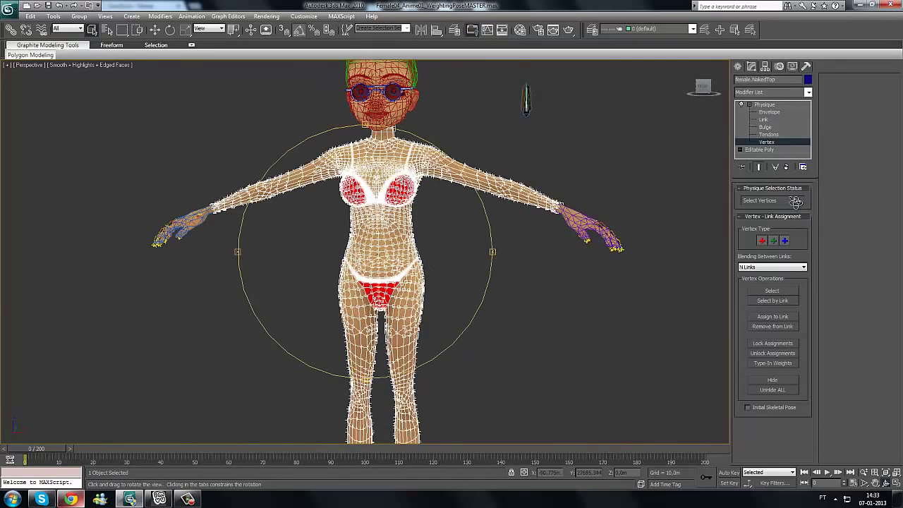
pyautogui.click(765, 104)
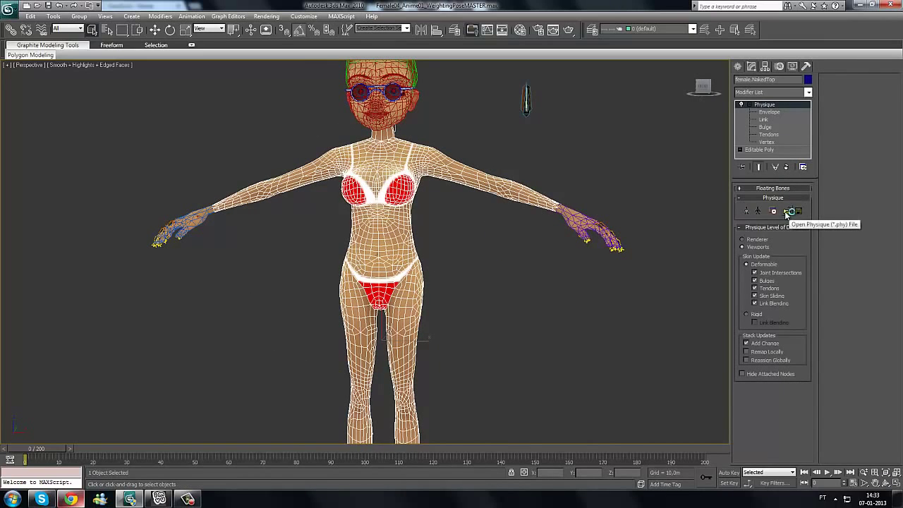
# - Switch to the browser, look over the Deadlysin site's tutorial categories including Body Shapes, and return to 3ds Max
pyautogui.click(70, 499)
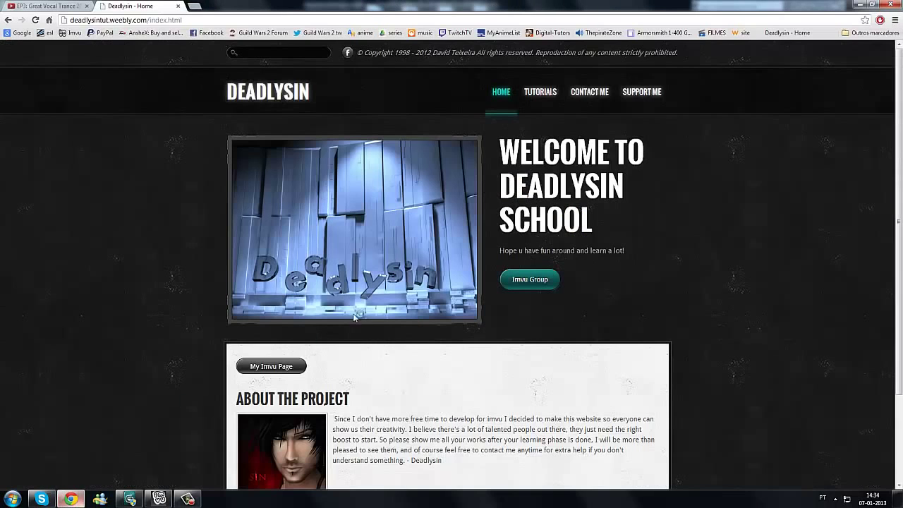
pyautogui.moveTo(546, 92)
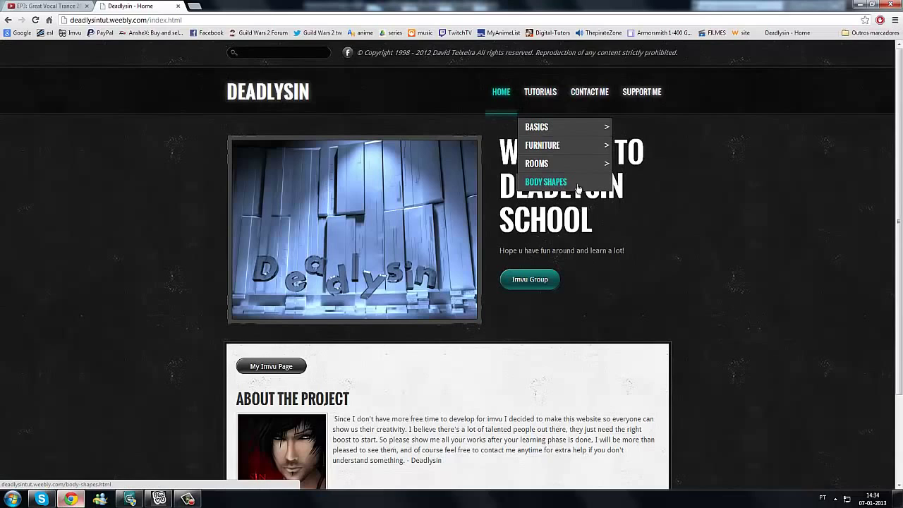
pyautogui.click(130, 499)
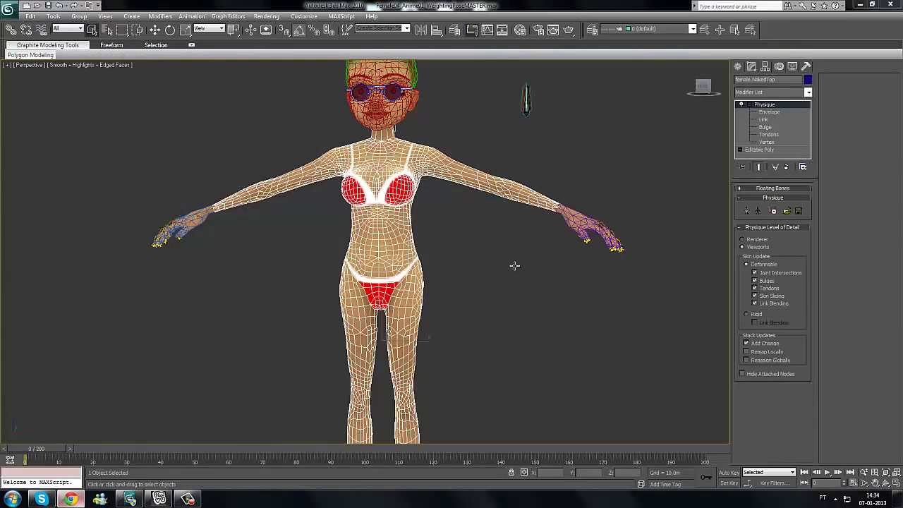
pyautogui.moveTo(480, 282); pyautogui.dragTo(487, 287, button='middle')
pyautogui.scroll(3, 625, 264)
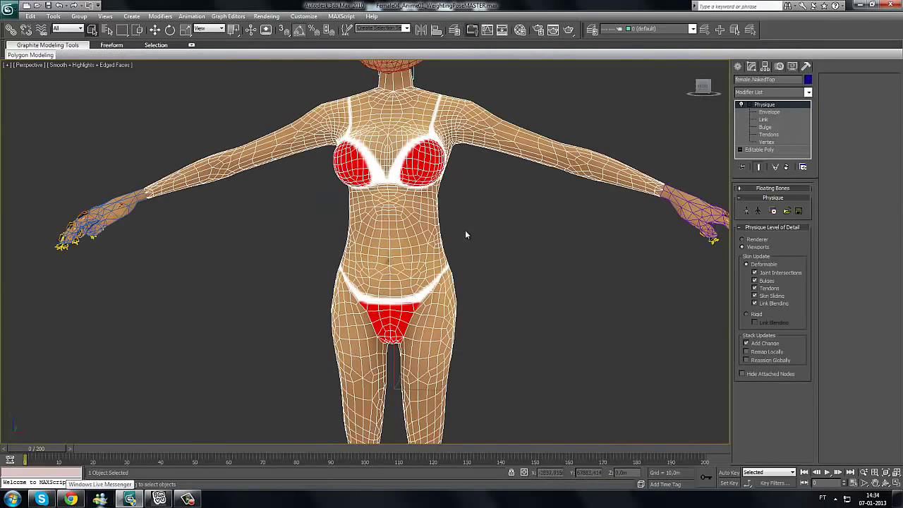
pyautogui.moveTo(53, 450)
pyautogui.mouseDown()
pyautogui.moveTo(75, 450)
pyautogui.moveTo(49, 450)
pyautogui.mouseUp()
pyautogui.scroll(-5, 516, 300)
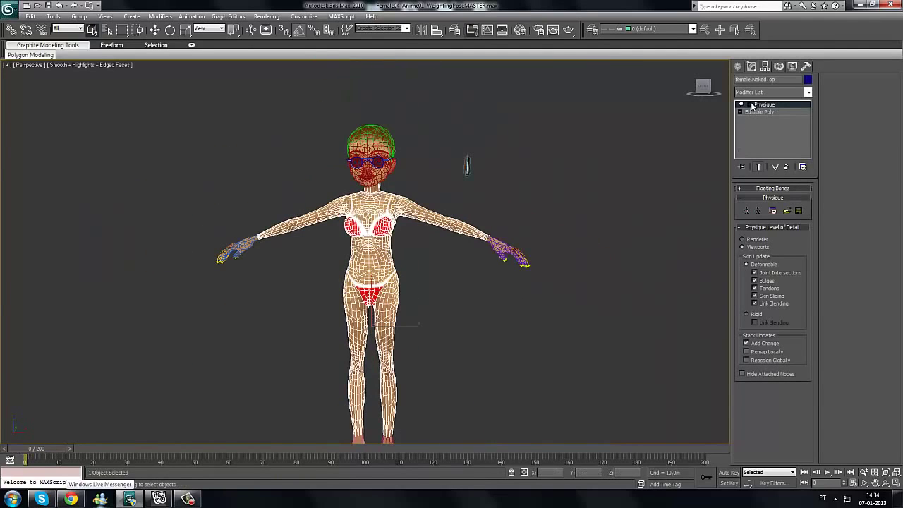
pyautogui.moveTo(440, 286); pyautogui.dragTo(453, 256, button='middle')
pyautogui.scroll(3, 490, 304)
pyautogui.click(491, 304)
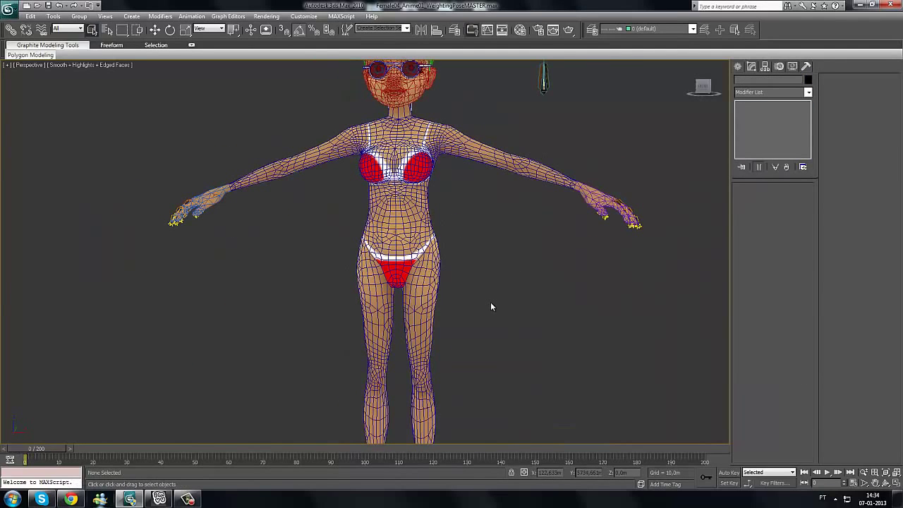
pyautogui.moveTo(555, 307); pyautogui.dragTo(521, 319, button='middle')
pyautogui.click(375, 239)
pyautogui.click(489, 291)
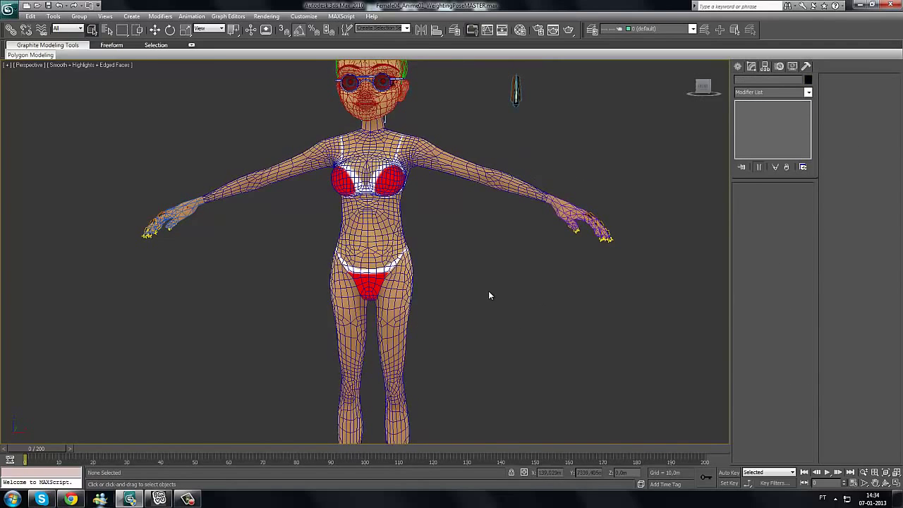
# - Select the entire body mesh as an element at the Editable Poly level
pyautogui.click(394, 247)
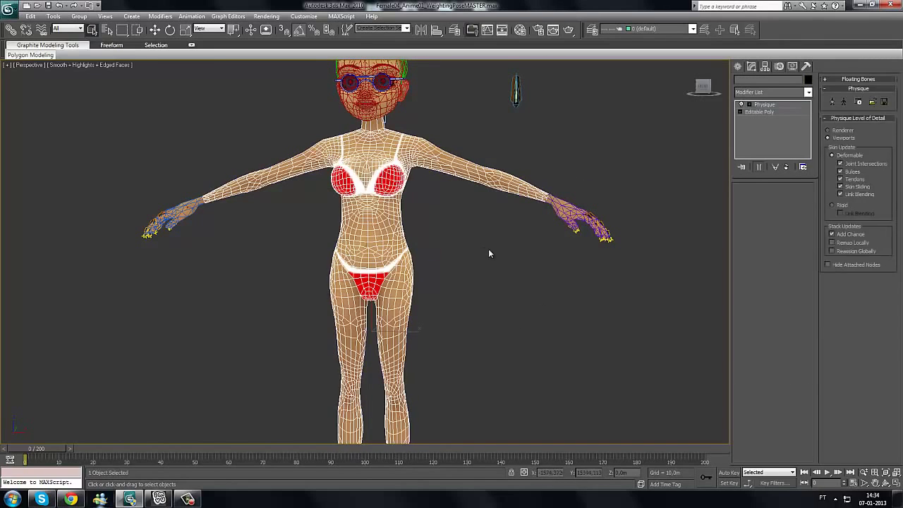
pyautogui.click(762, 111)
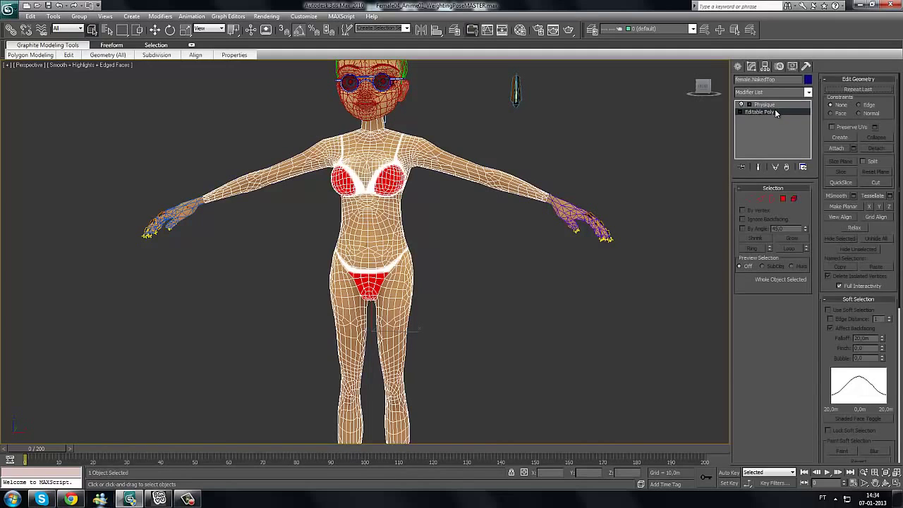
pyautogui.press('5')
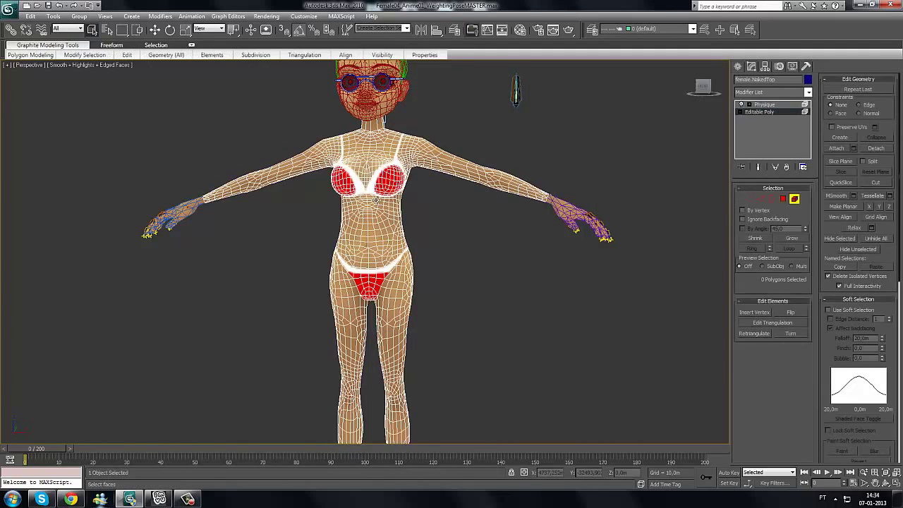
pyautogui.click(364, 162)
pyautogui.moveTo(439, 229); pyautogui.dragTo(473, 182, button='middle')
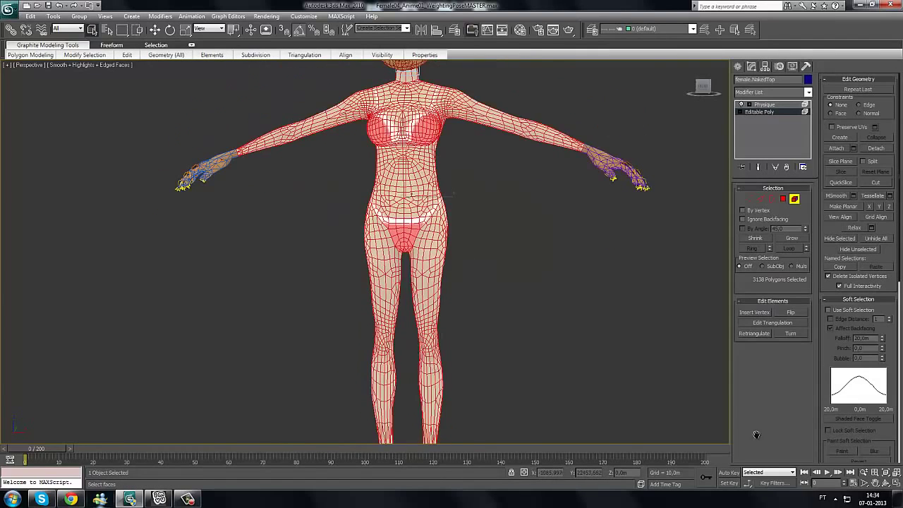
# - Set the selected body polygons' material ID to 13 and return to the Physique level
pyautogui.moveTo(828, 426); pyautogui.dragTo(828, 212)
pyautogui.scroll(-2, 858, 321)
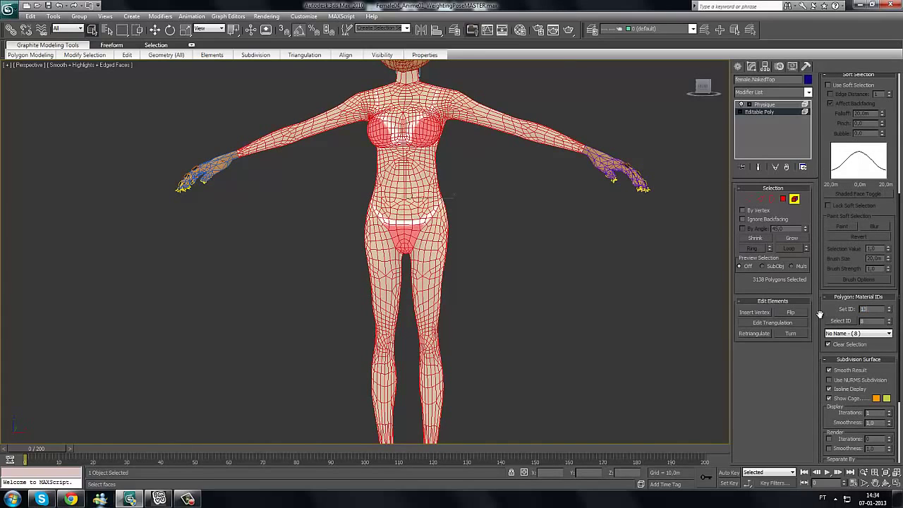
pyautogui.press('Return')
pyautogui.moveTo(621, 310); pyautogui.dragTo(624, 342, button='middle')
pyautogui.click(763, 111)
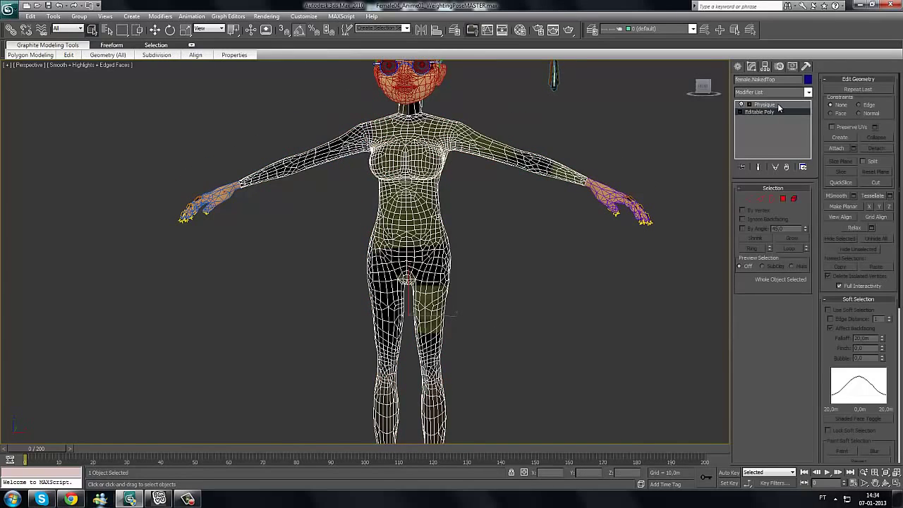
pyautogui.click(777, 103)
pyautogui.moveTo(542, 254); pyautogui.dragTo(542, 274, button='middle')
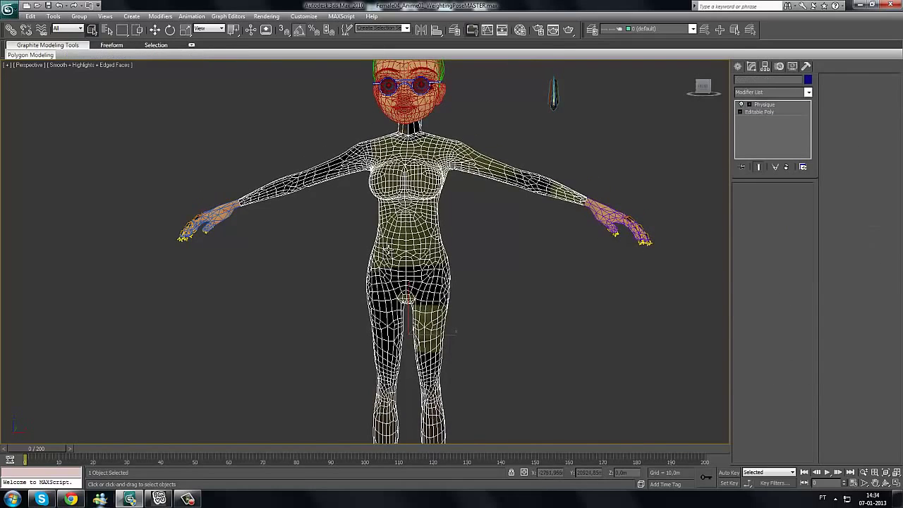
# - Open the Material Editor and add a twelfth sub-material to Material #27
pyautogui.press('m')
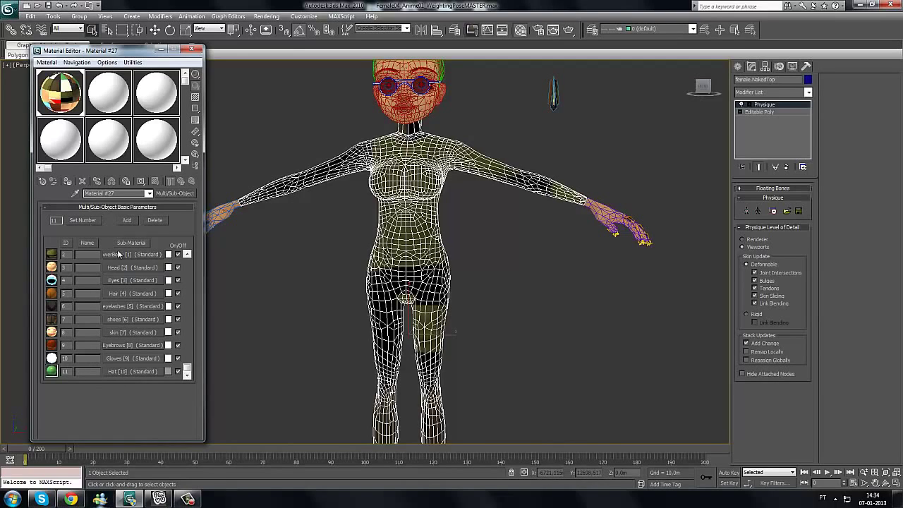
pyautogui.click(134, 218)
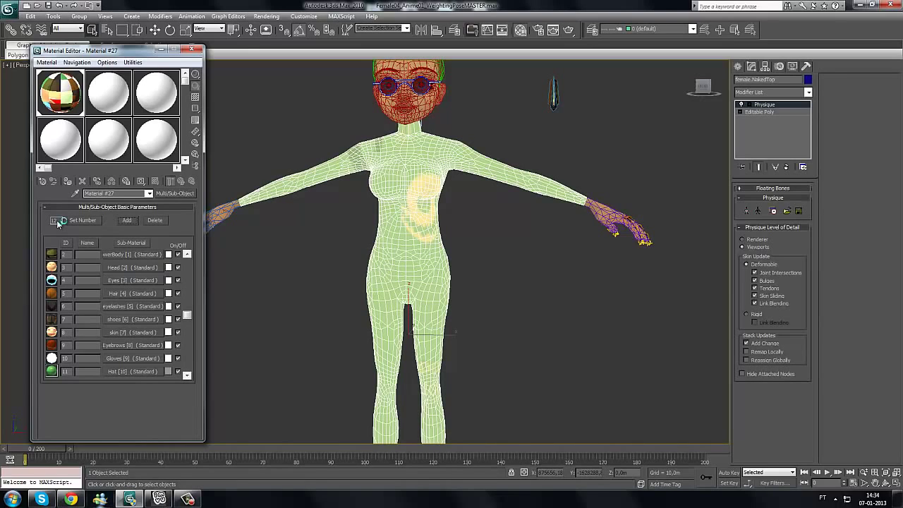
pyautogui.moveTo(188, 316); pyautogui.dragTo(188, 371)
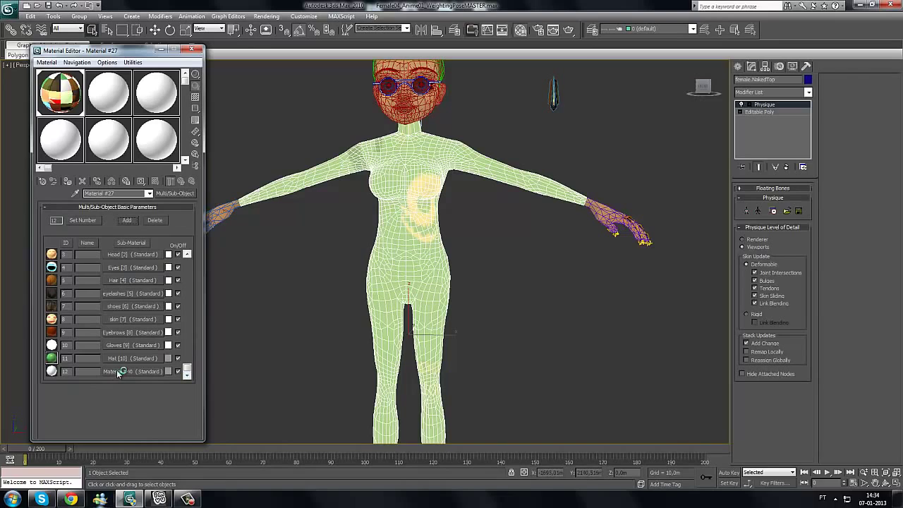
# - Copy the Gloves sub-material's white colour to the new sub-material 12 and to the Hat sub-material
pyautogui.rightClick(169, 345)
pyautogui.click(177, 351)
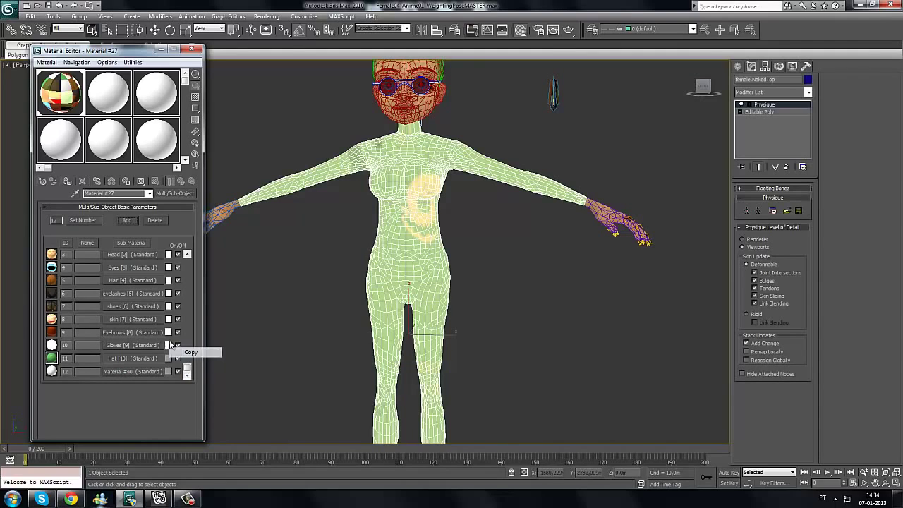
pyautogui.rightClick(171, 371)
pyautogui.click(185, 387)
pyautogui.rightClick(172, 358)
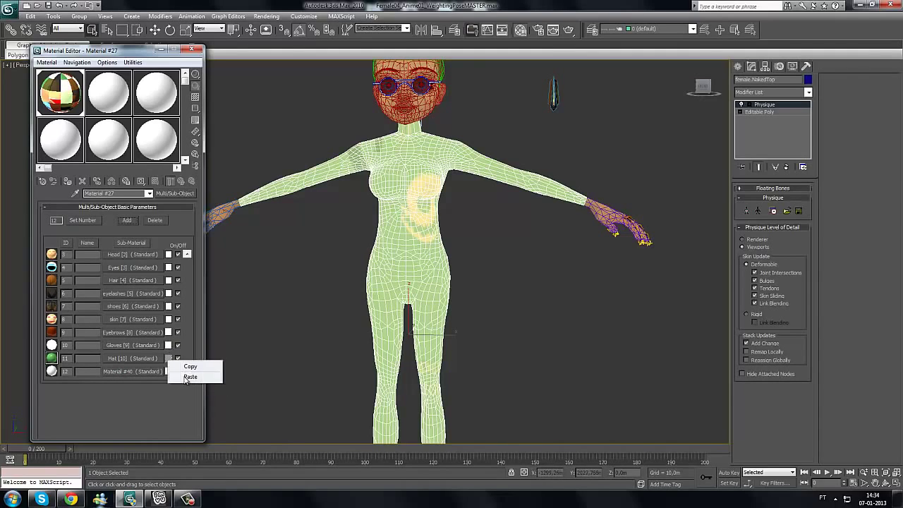
pyautogui.click(189, 376)
# - Assign all of the body's polygons to the new sub-material's ID 12 and leave element editing
pyautogui.click(413, 219)
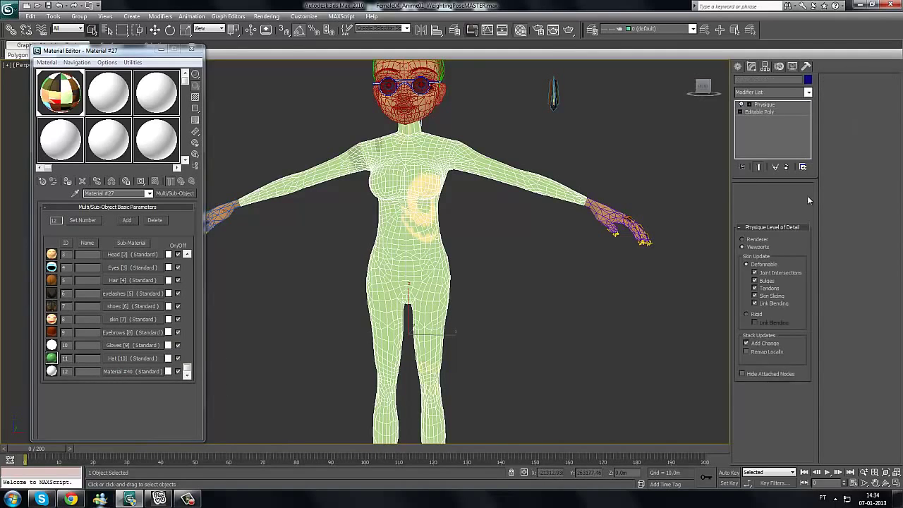
pyautogui.click(760, 112)
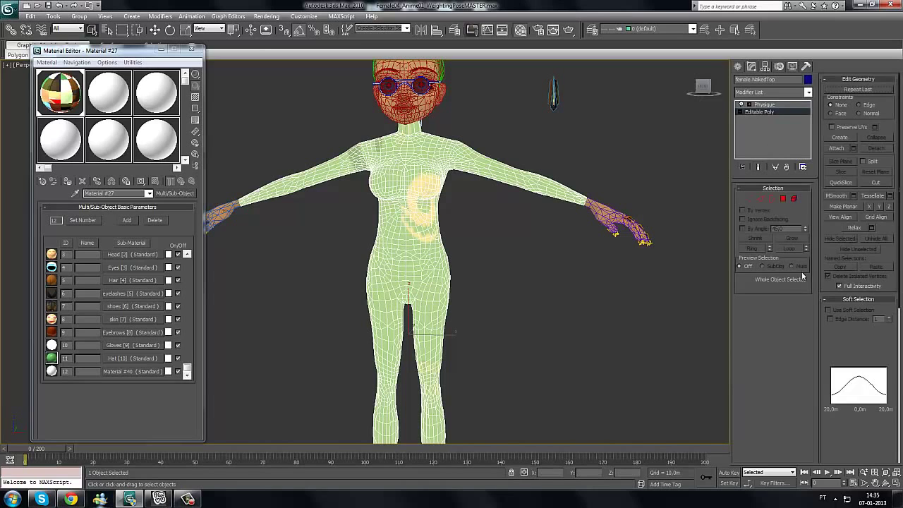
pyautogui.press('4')
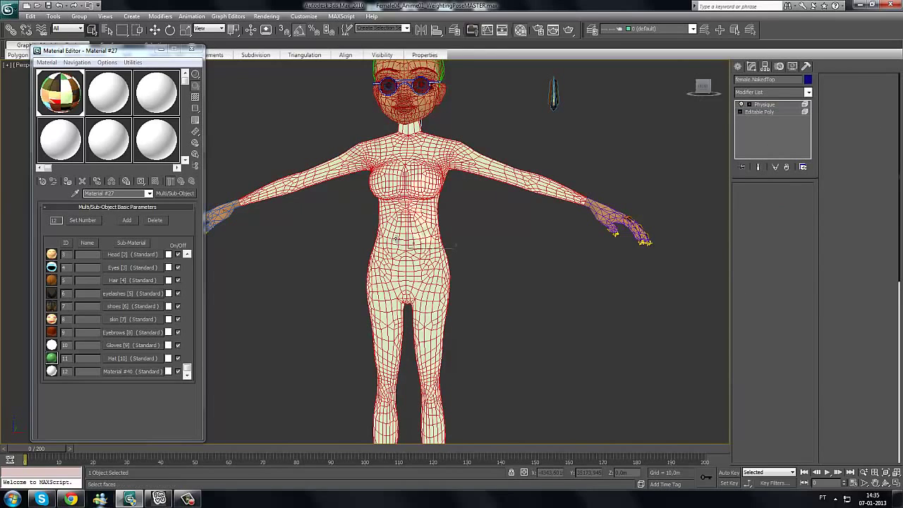
pyautogui.scroll(-5, 828, 431)
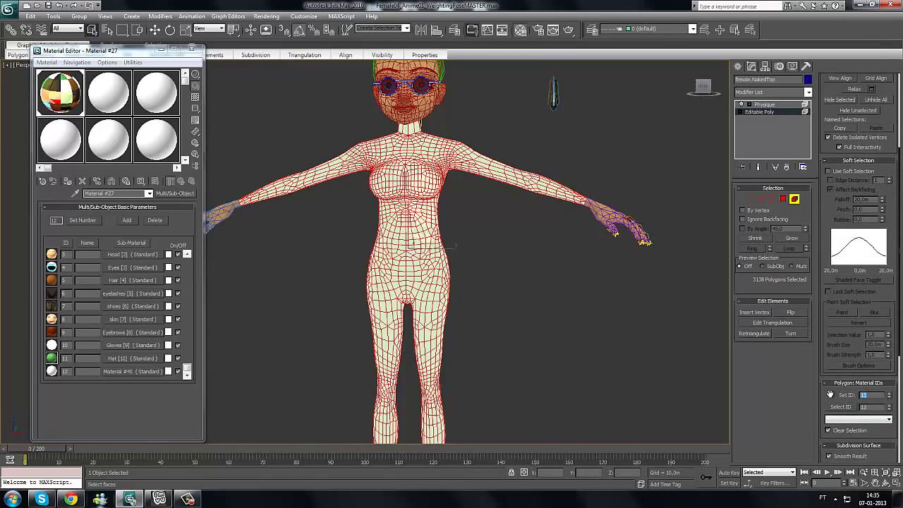
pyautogui.press('Return')
pyautogui.click(762, 112)
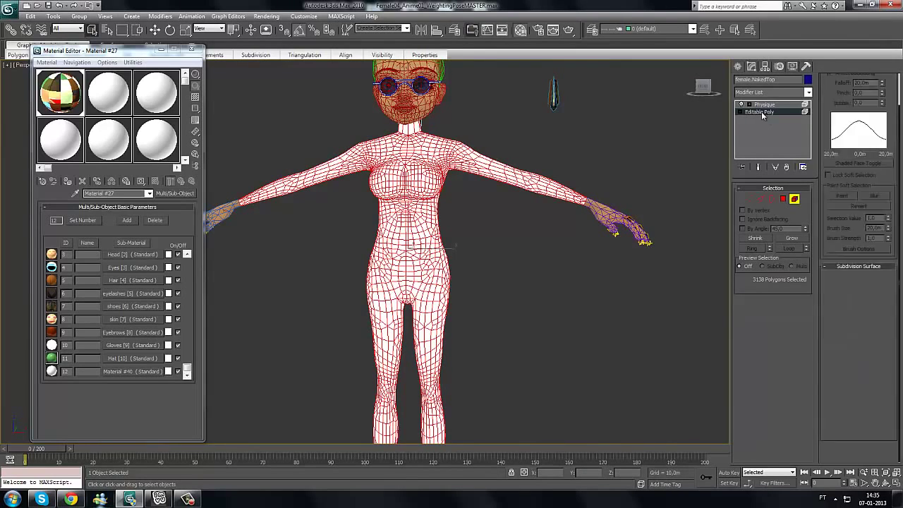
pyautogui.moveTo(439, 291); pyautogui.dragTo(449, 291, button='middle')
pyautogui.scroll(3, 448, 291)
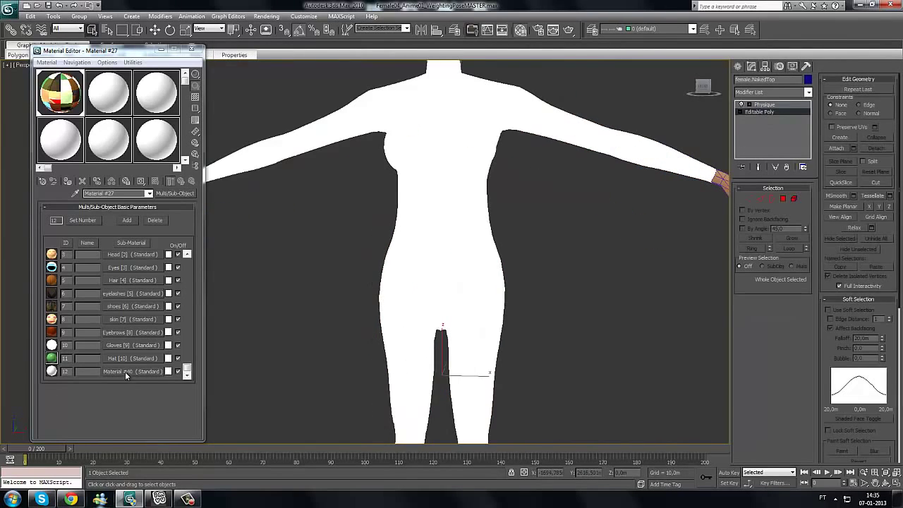
# - Rename sub-material 12 to "bodyshape [11]" and go back to the parent Multi/Sub-Object material
pyautogui.click(125, 371)
pyautogui.click(134, 194)
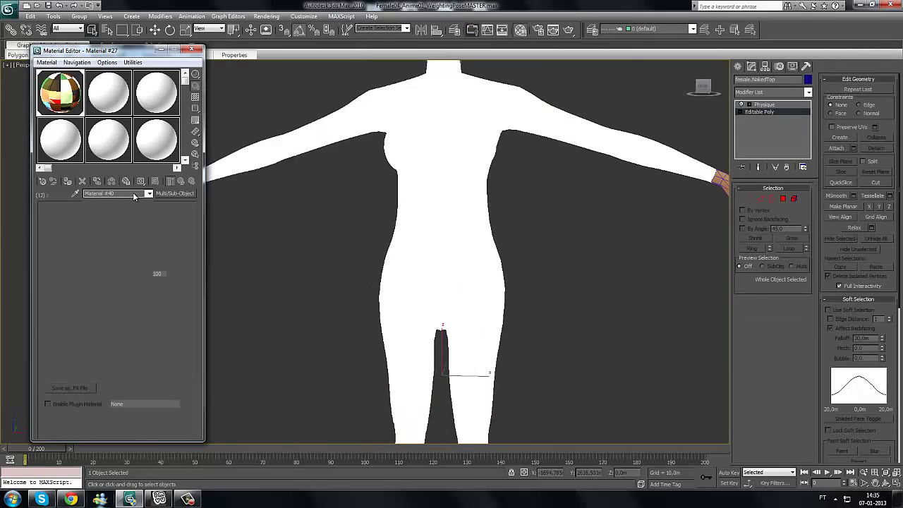
pyautogui.write('bodyshape')
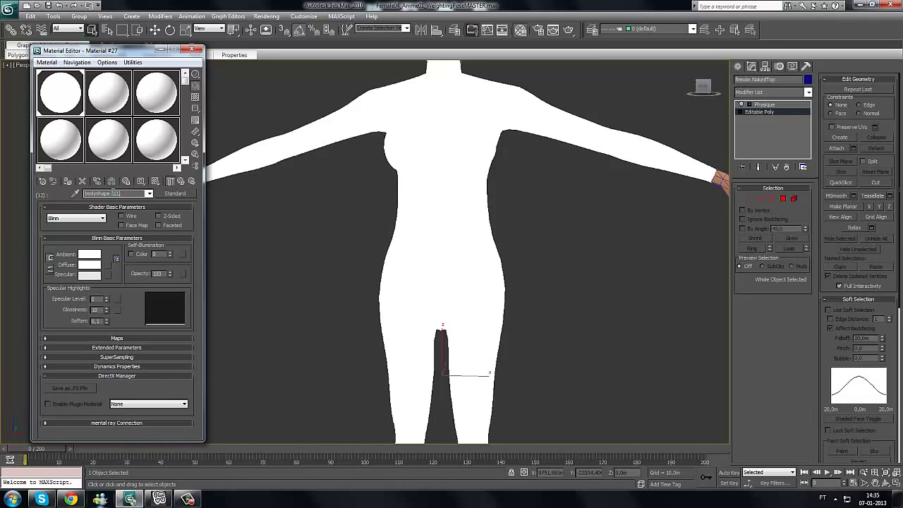
pyautogui.doubleClick(113, 193)
pyautogui.click(174, 183)
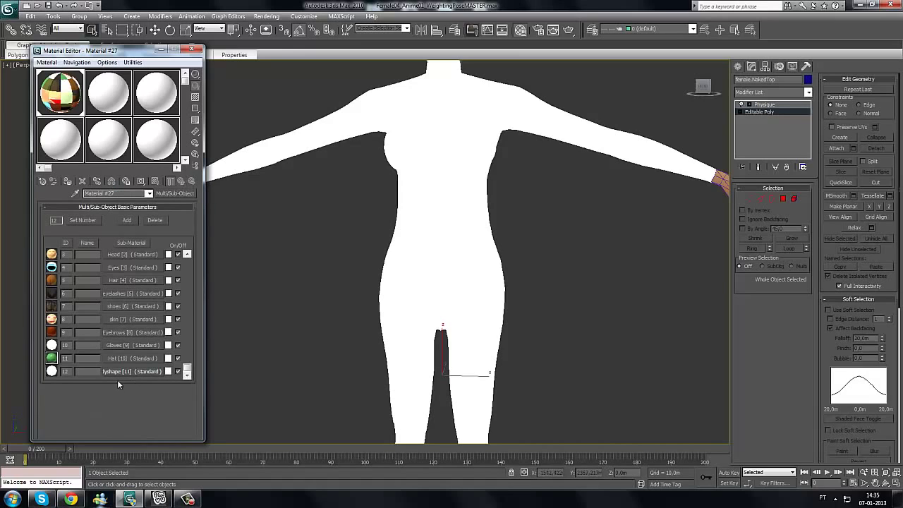
# - Add an Unwrap UVW modifier above Physique on the body and open its UV layout in the Edit UVWs window
pyautogui.click(762, 104)
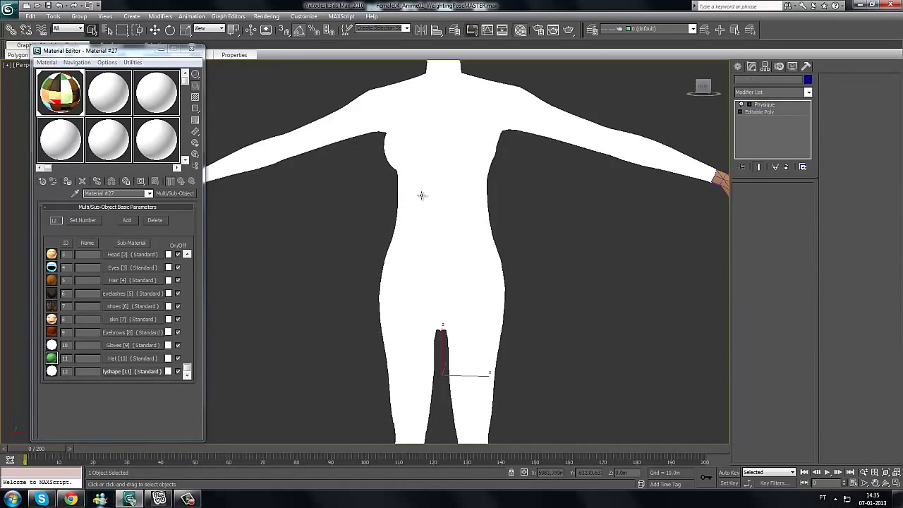
pyautogui.click(809, 92)
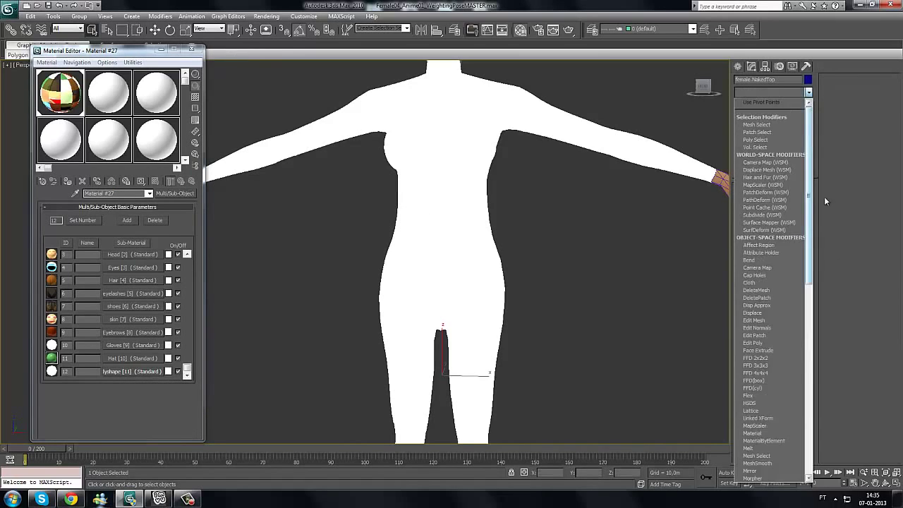
pyautogui.scroll(-5, 758, 353)
pyautogui.scroll(-3, 766, 452)
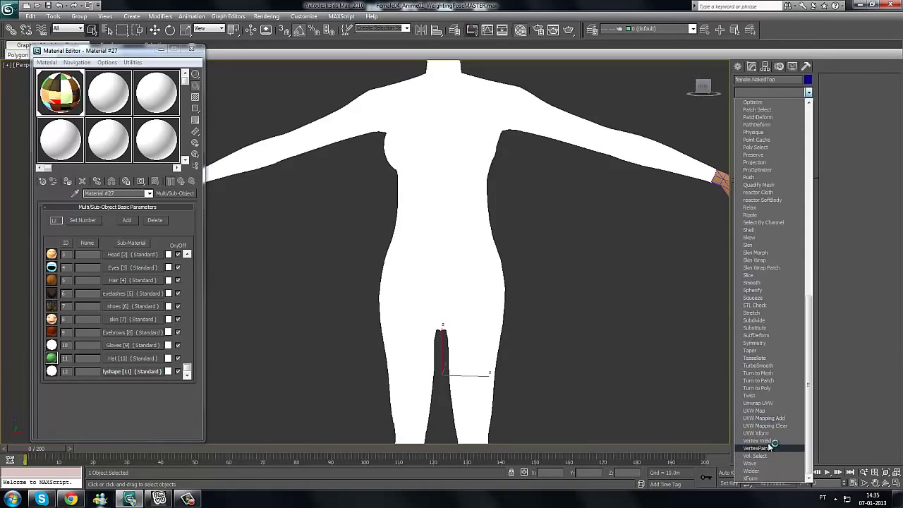
pyautogui.click(776, 404)
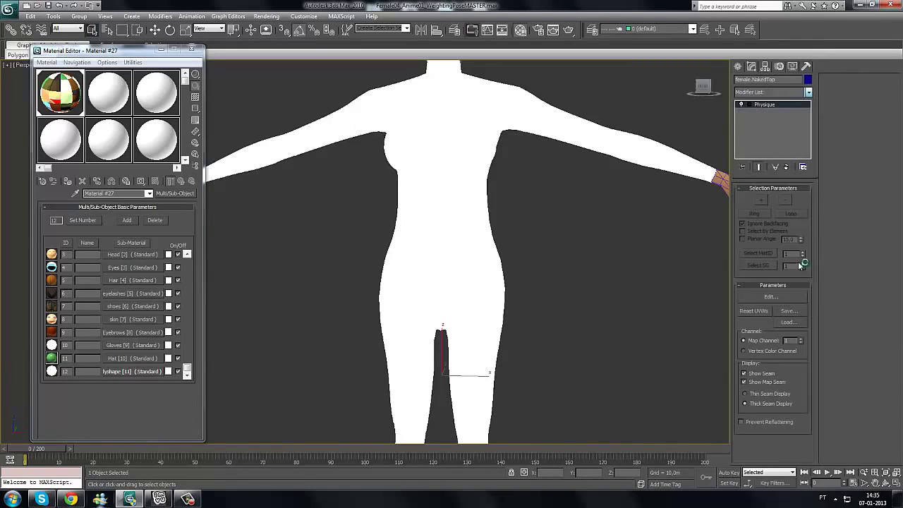
pyautogui.click(775, 300)
pyautogui.moveTo(106, 44); pyautogui.dragTo(362, 54)
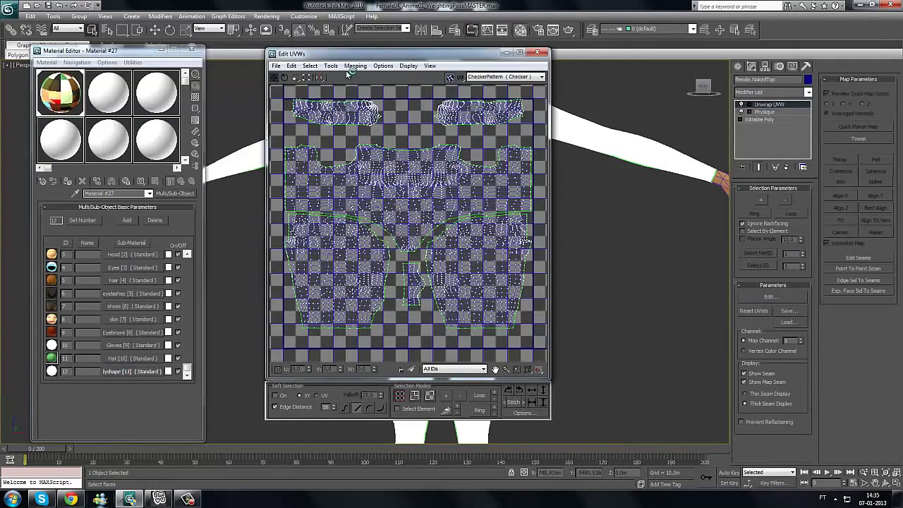
# - Render the body's UV template at 256 × 512 with the fill mode set to Solid
pyautogui.click(355, 66)
pyautogui.moveTo(330, 65)
pyautogui.click(367, 234)
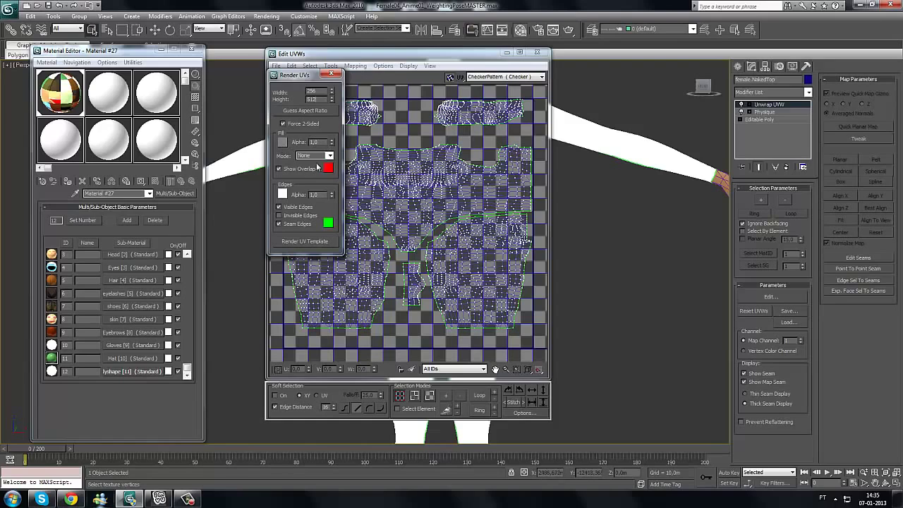
pyautogui.click(321, 155)
pyautogui.click(311, 169)
pyautogui.click(291, 241)
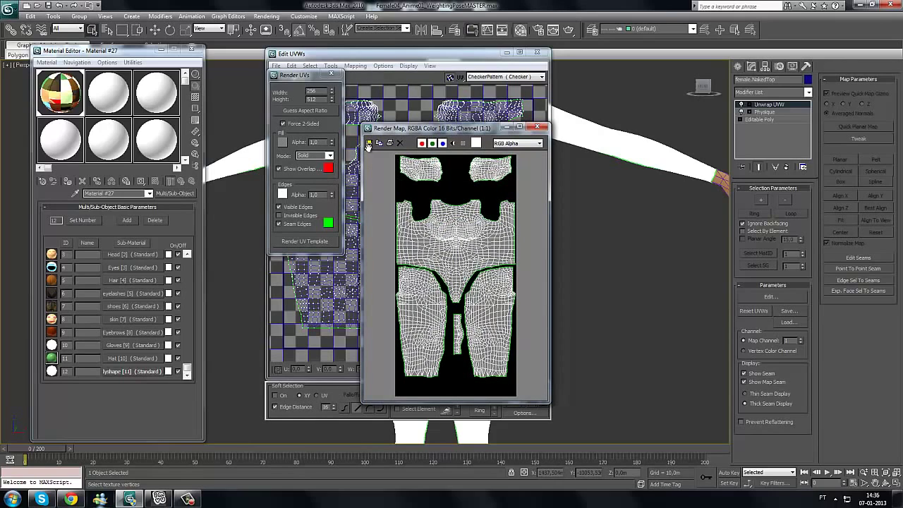
# - Save the rendered UV template to the desktop as JPEG image "1" and close all the UV and render windows
pyautogui.click(368, 144)
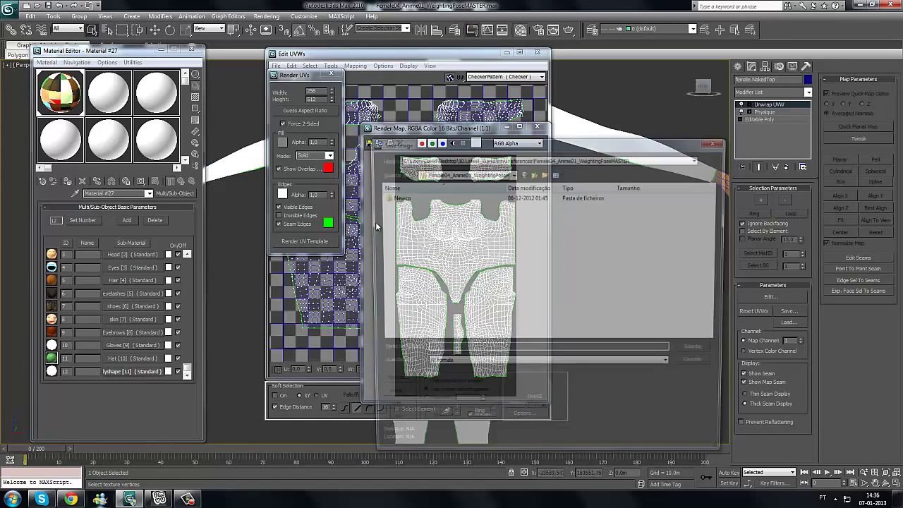
pyautogui.click(463, 173)
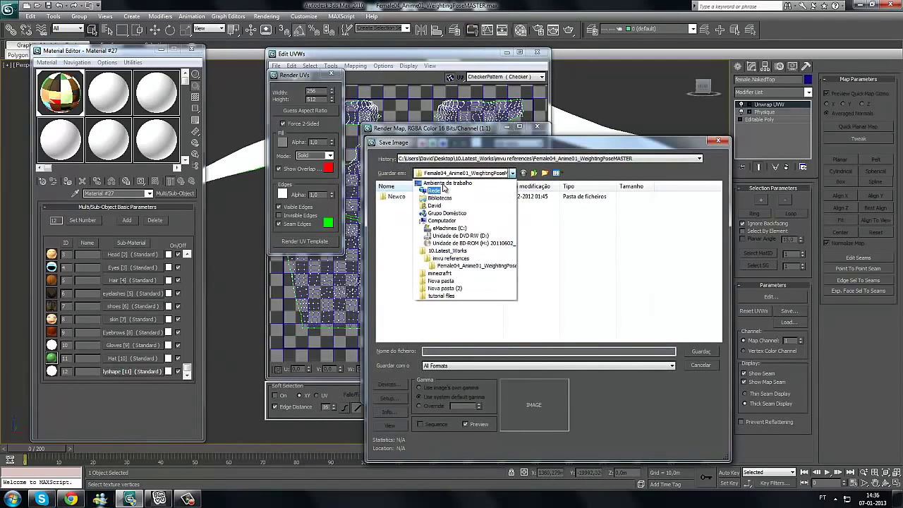
pyautogui.click(423, 182)
pyautogui.click(448, 351)
pyautogui.write('1')
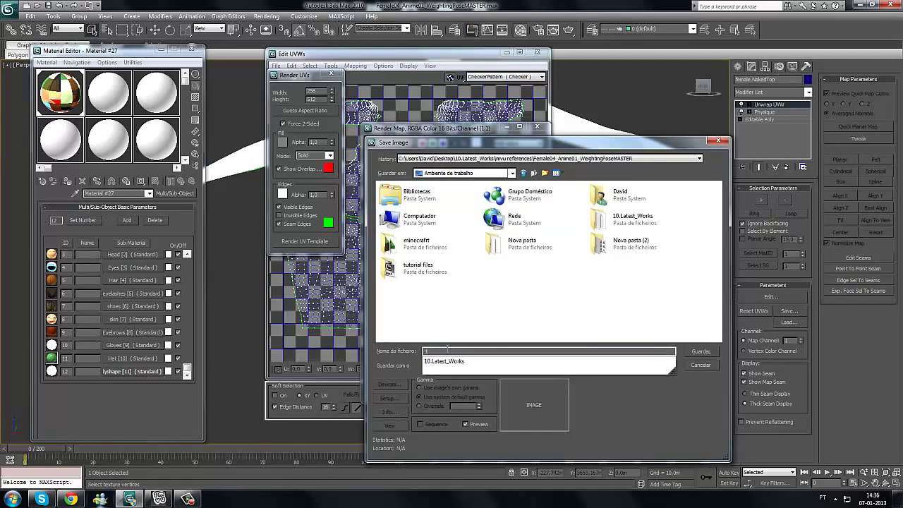
pyautogui.press('Return')
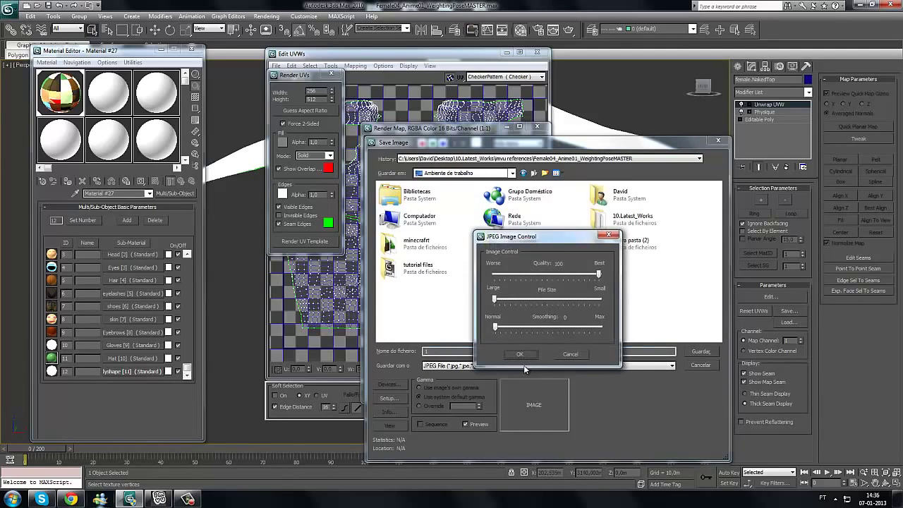
pyautogui.click(528, 353)
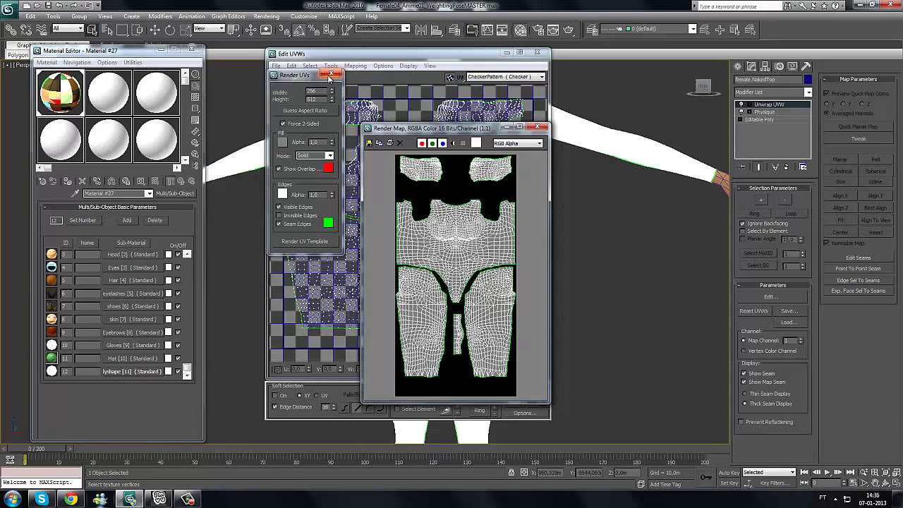
pyautogui.click(330, 75)
pyautogui.click(537, 52)
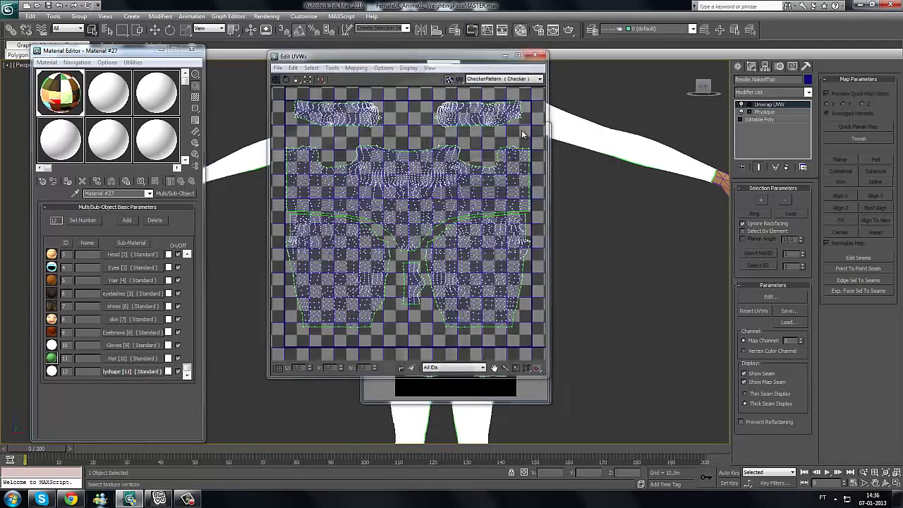
pyautogui.click(544, 128)
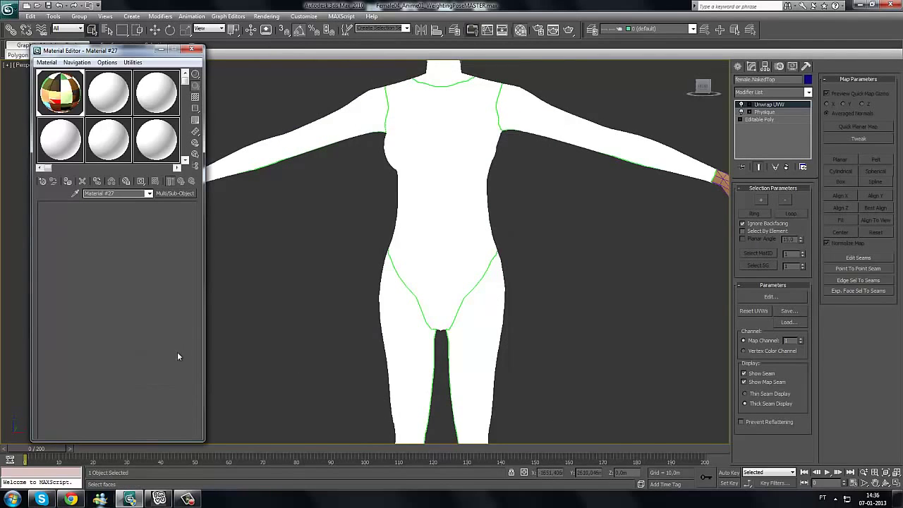
# - Load the desktop image 1.jpg as the bodyshape sub-material's diffuse bitmap, show it in the viewport and close the Material Editor
pyautogui.click(108, 265)
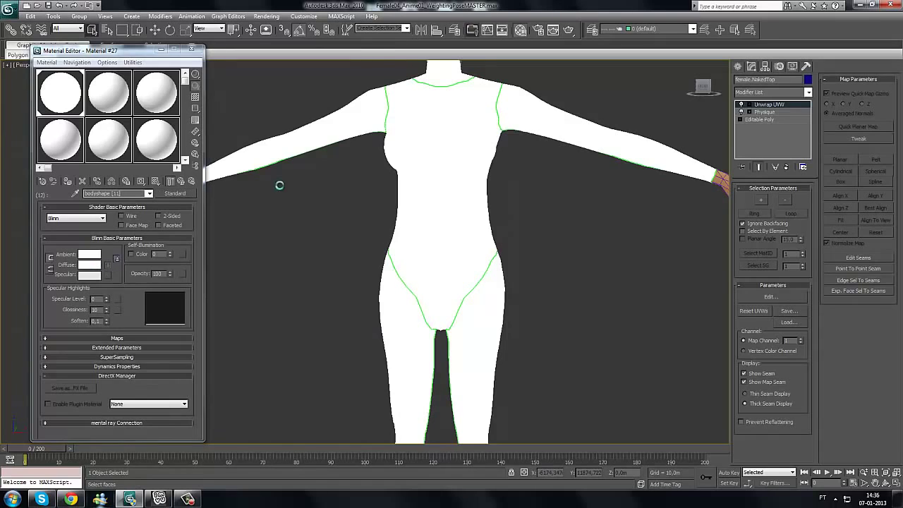
pyautogui.doubleClick(297, 85)
pyautogui.doubleClick(295, 85)
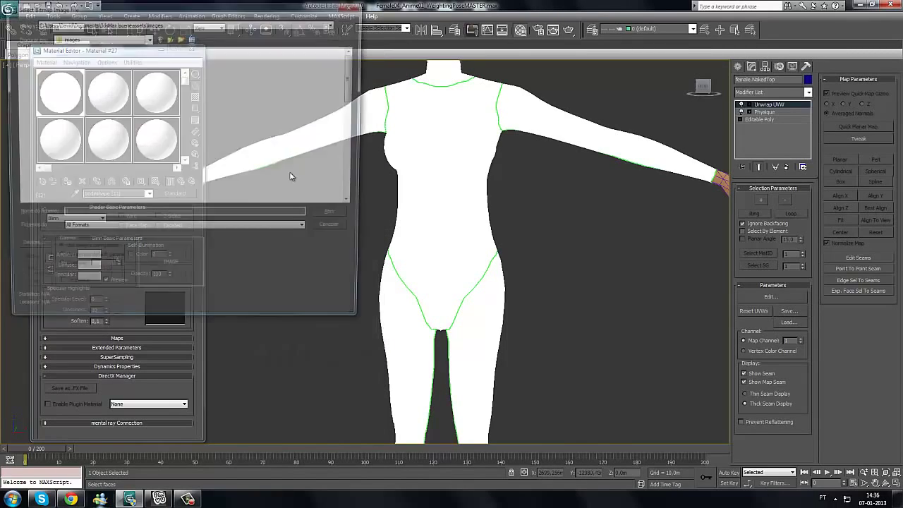
pyautogui.click(99, 37)
pyautogui.click(80, 47)
pyautogui.click(81, 38)
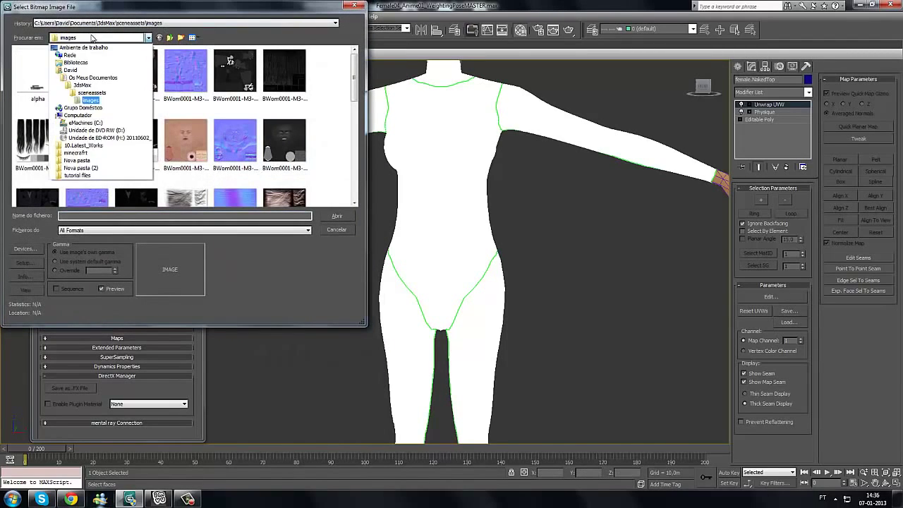
pyautogui.click(77, 45)
pyautogui.click(137, 139)
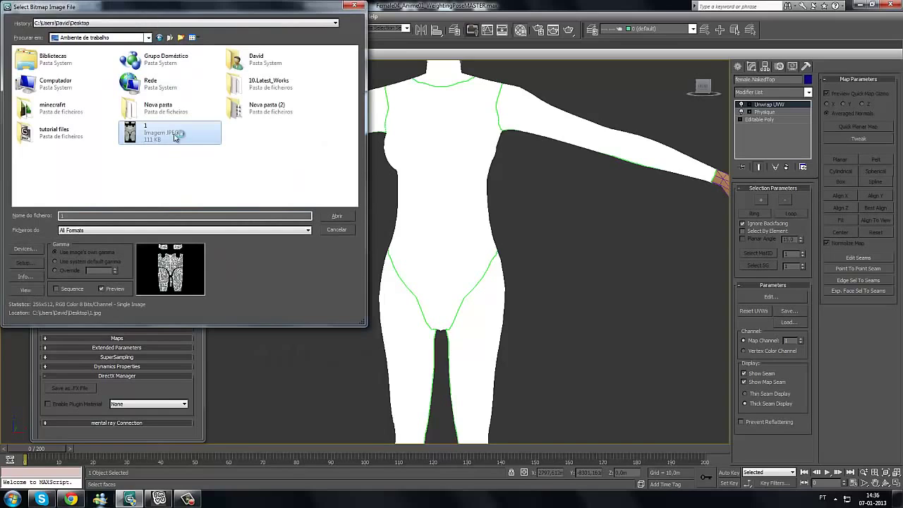
pyautogui.doubleClick(201, 138)
pyautogui.click(156, 182)
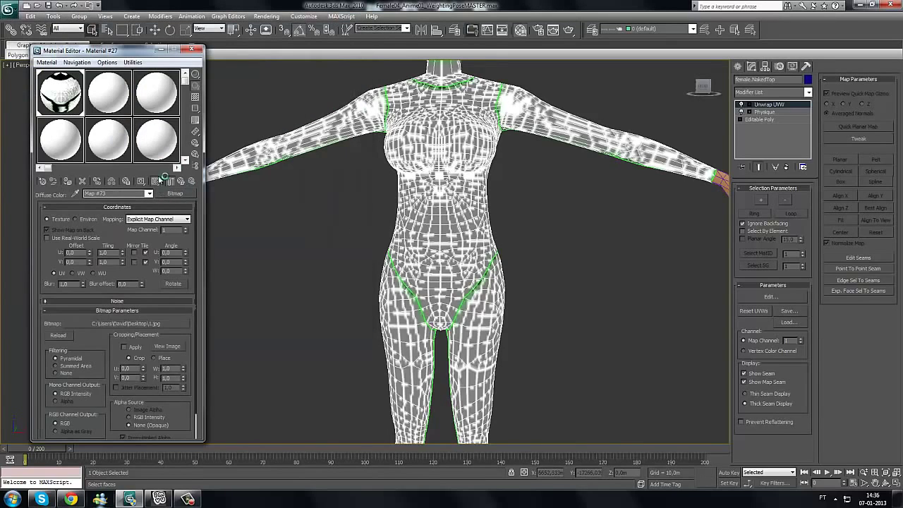
pyautogui.press('m')
# - Move the Unwrap UVW modifier below Physique in the body's modifier stack and make Physique the active modifier
pyautogui.scroll(-5, 344, 192)
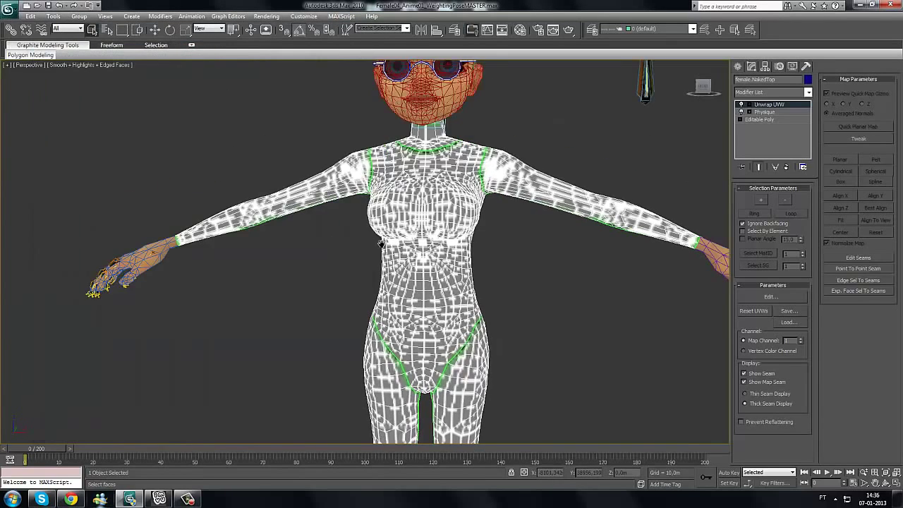
pyautogui.moveTo(459, 282); pyautogui.dragTo(480, 262, button='middle')
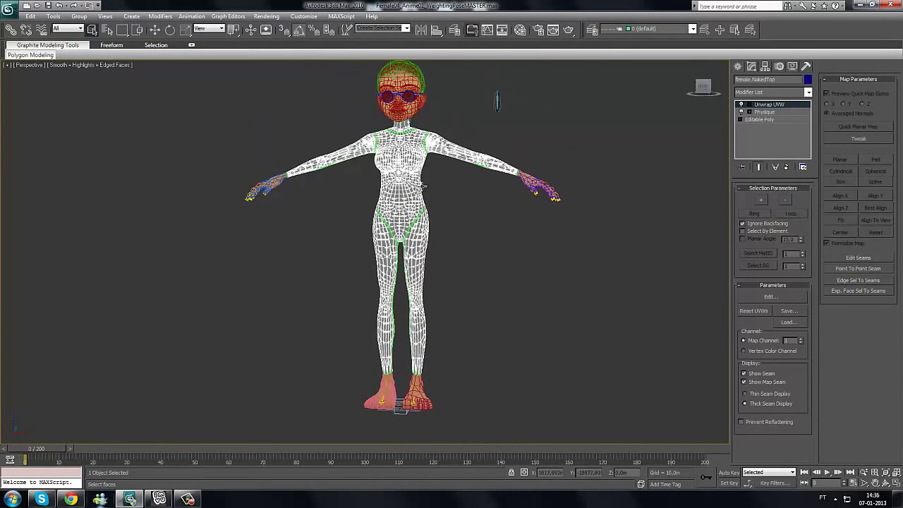
pyautogui.click(504, 221)
pyautogui.click(387, 186)
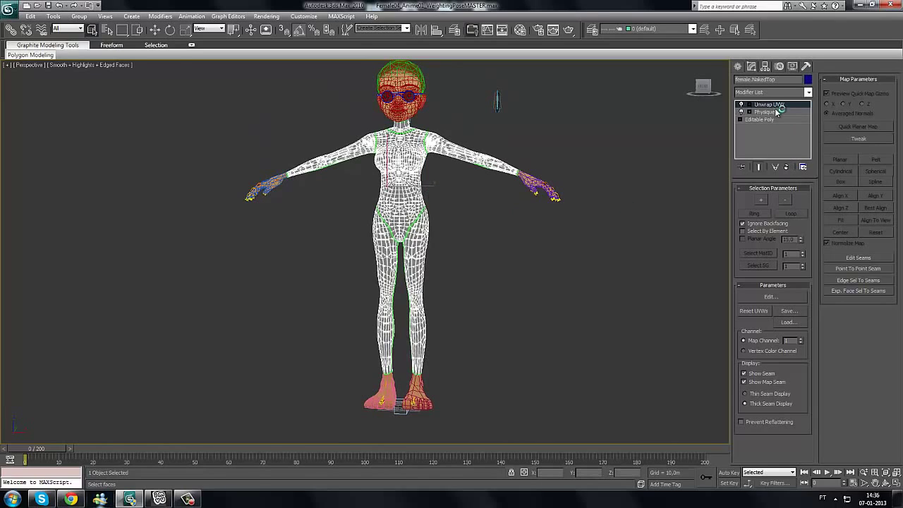
pyautogui.moveTo(771, 112); pyautogui.dragTo(774, 111)
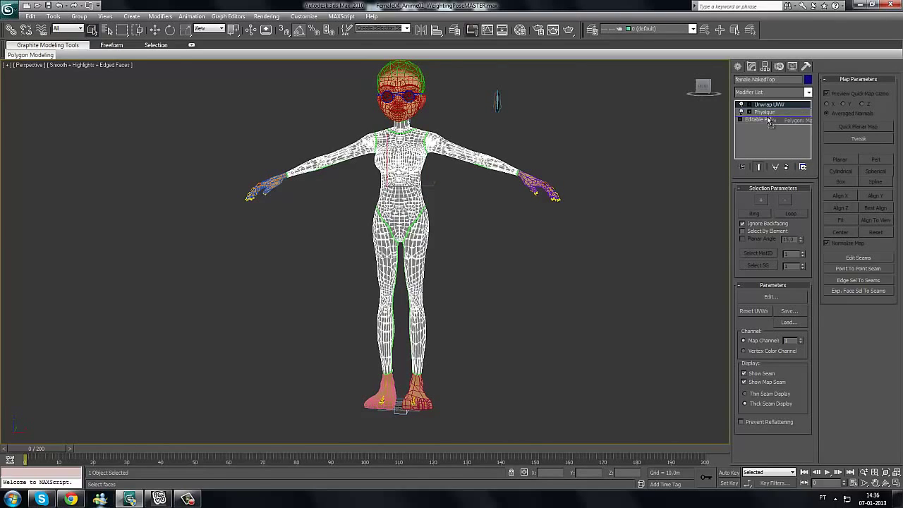
pyautogui.click(764, 103)
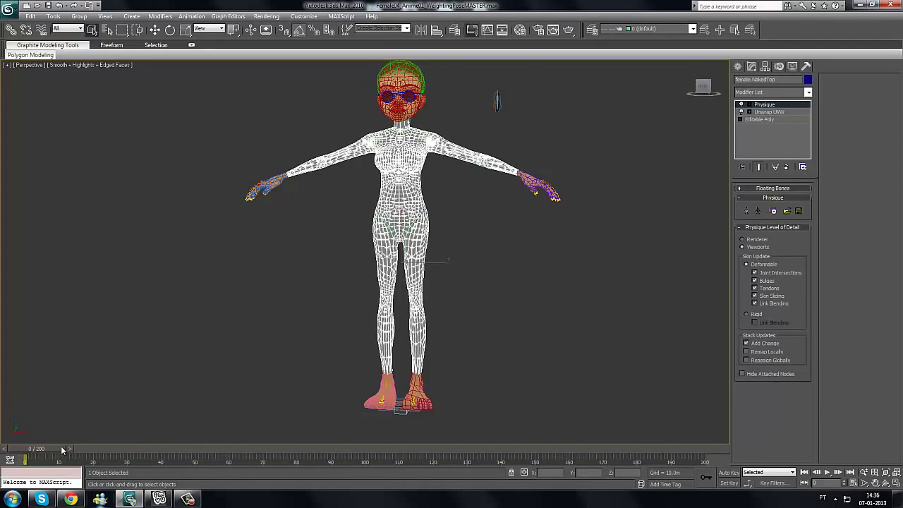
pyautogui.moveTo(62, 450); pyautogui.dragTo(25, 449)
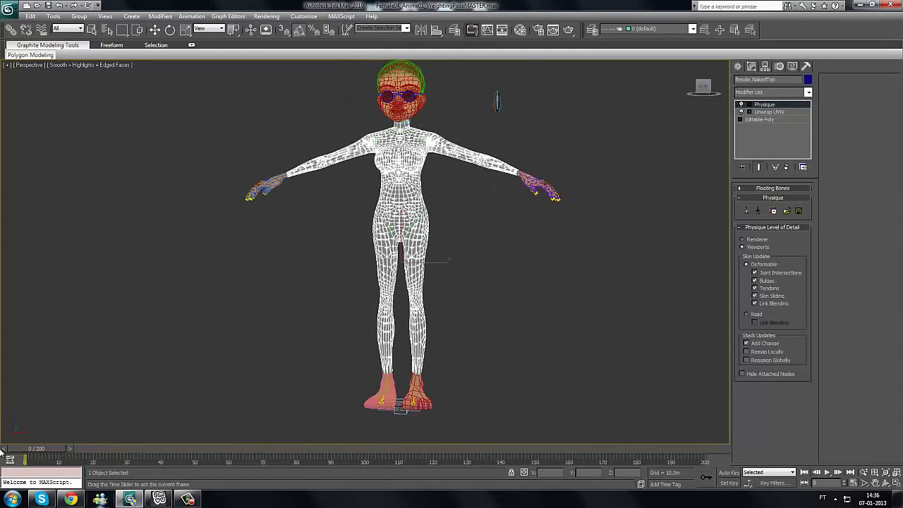
pyautogui.click(783, 111)
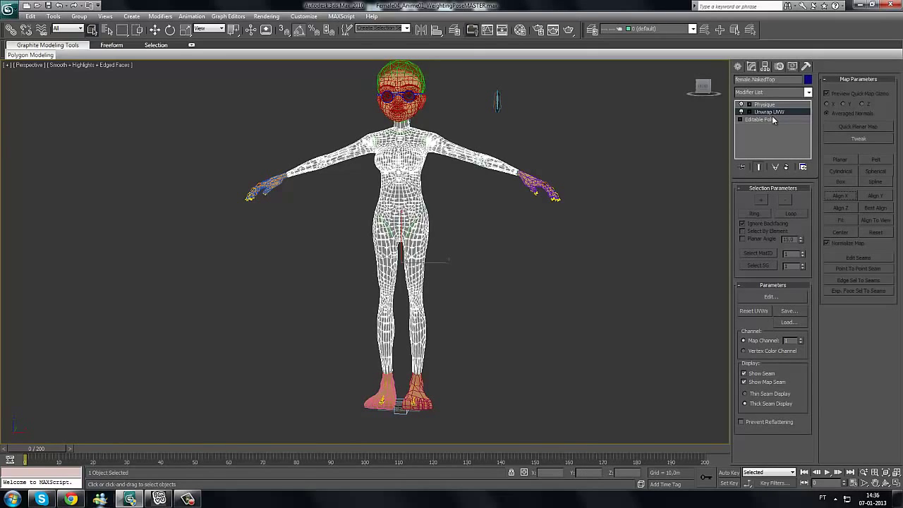
pyautogui.moveTo(427, 211); pyautogui.dragTo(426, 235, button='middle')
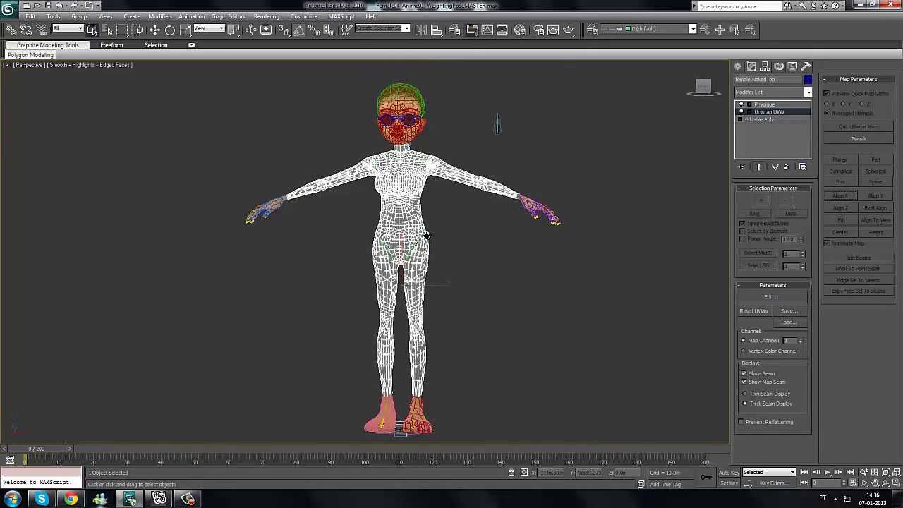
pyautogui.scroll(3, 426, 235)
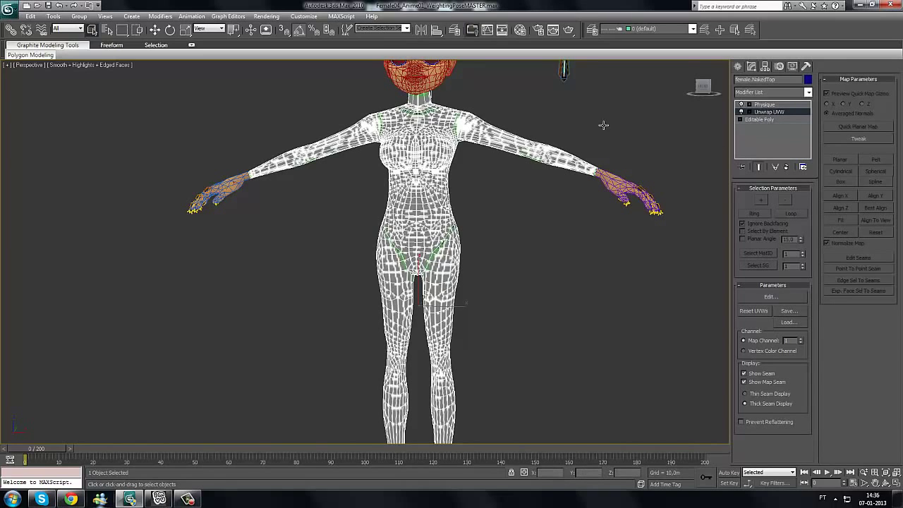
pyautogui.click(764, 103)
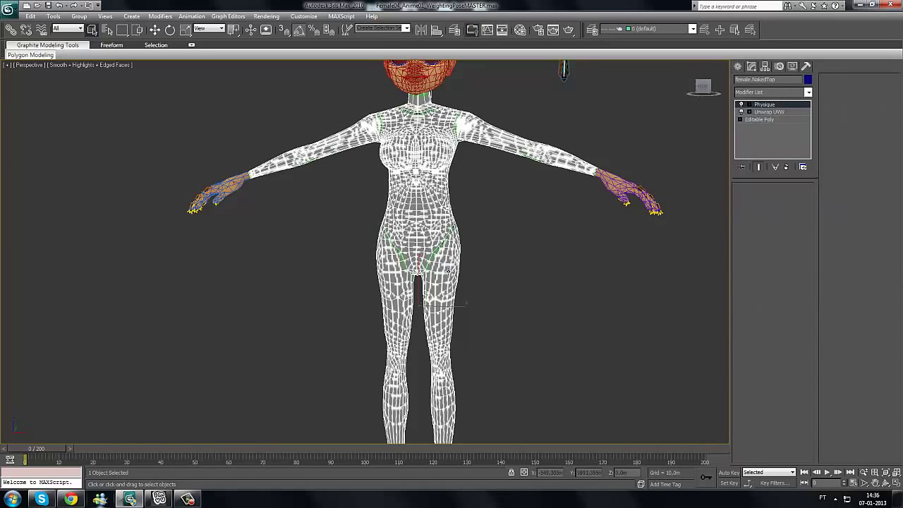
# - Reselect the body and export it to the desktop as a Cal3D mesh named "tutorialbodyshape.xmf"
pyautogui.click(569, 283)
pyautogui.click(432, 237)
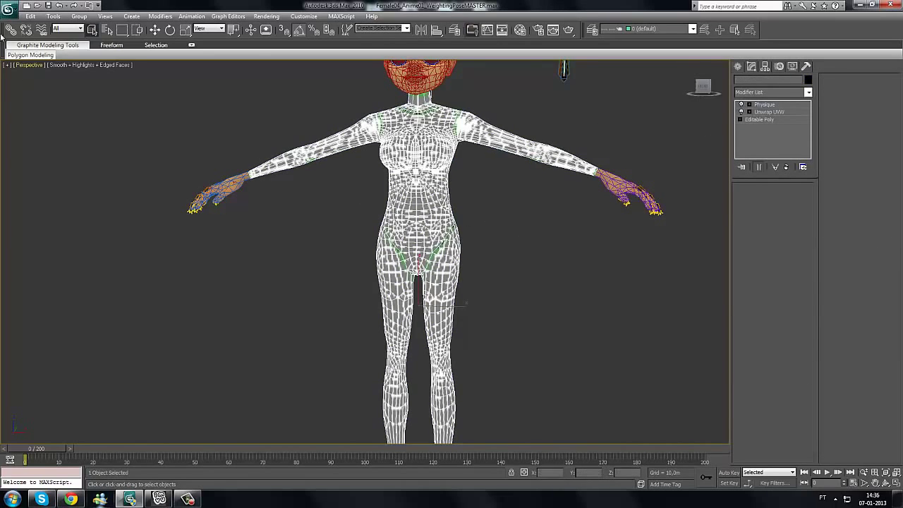
pyautogui.click(9, 9)
pyautogui.moveTo(34, 157)
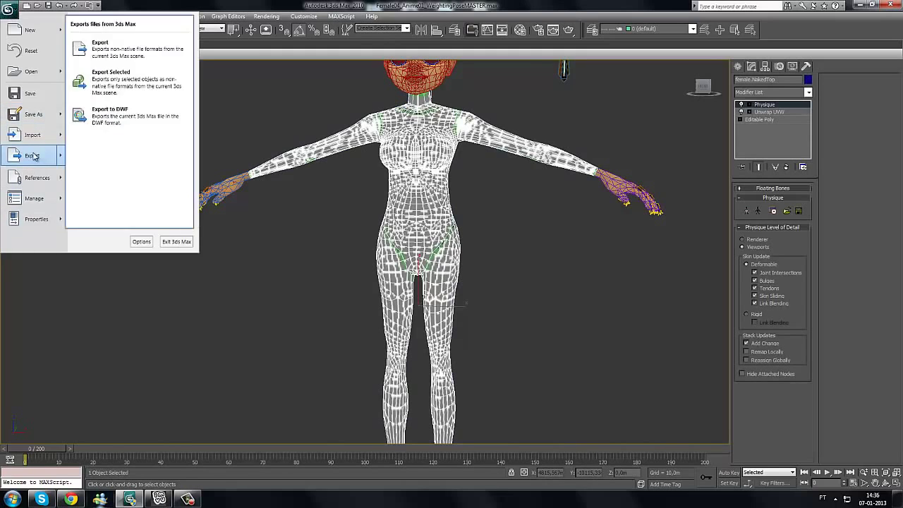
pyautogui.click(194, 152)
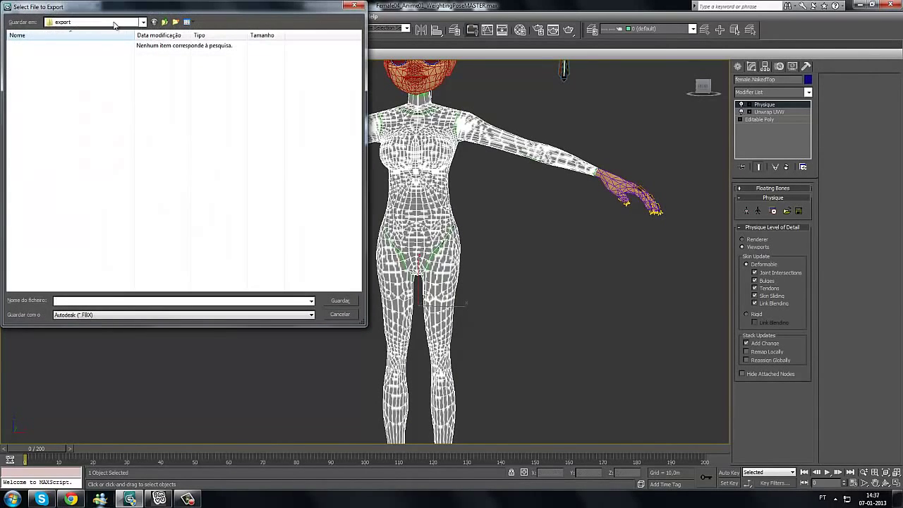
pyautogui.click(84, 22)
pyautogui.click(74, 39)
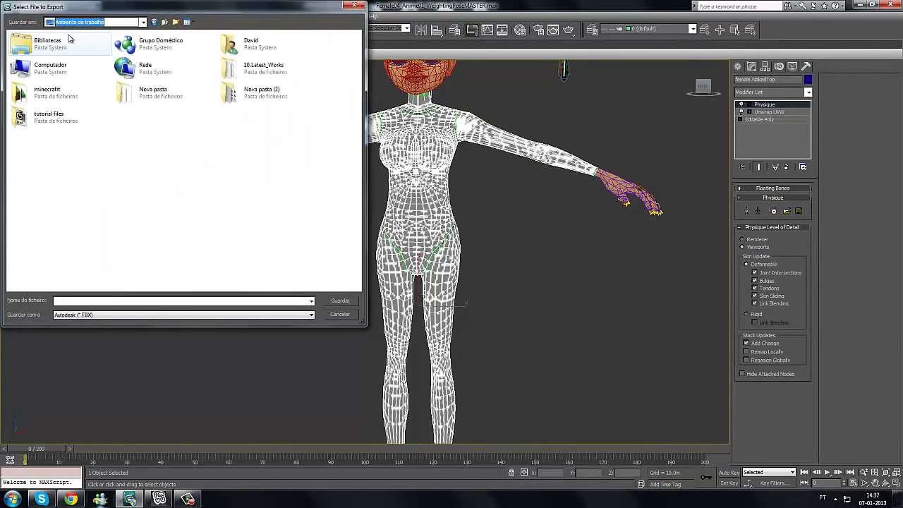
pyautogui.click(72, 300)
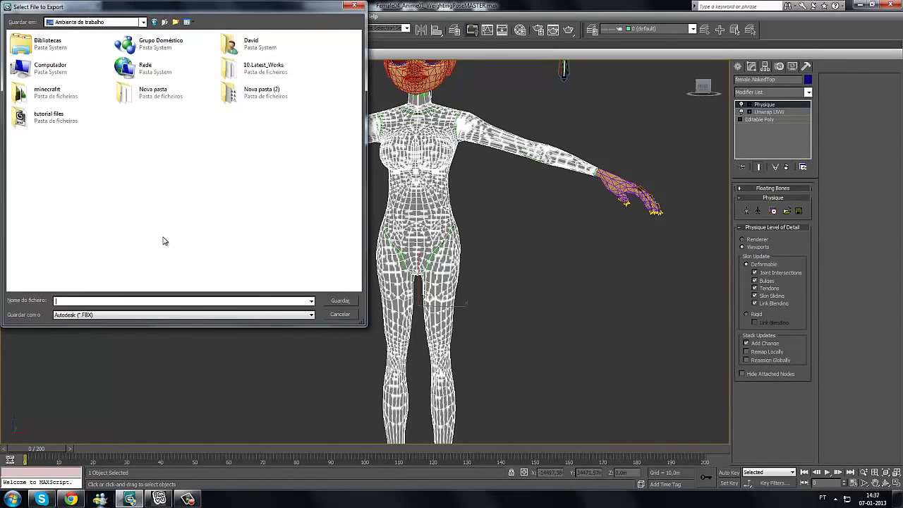
pyautogui.write('tutorial')
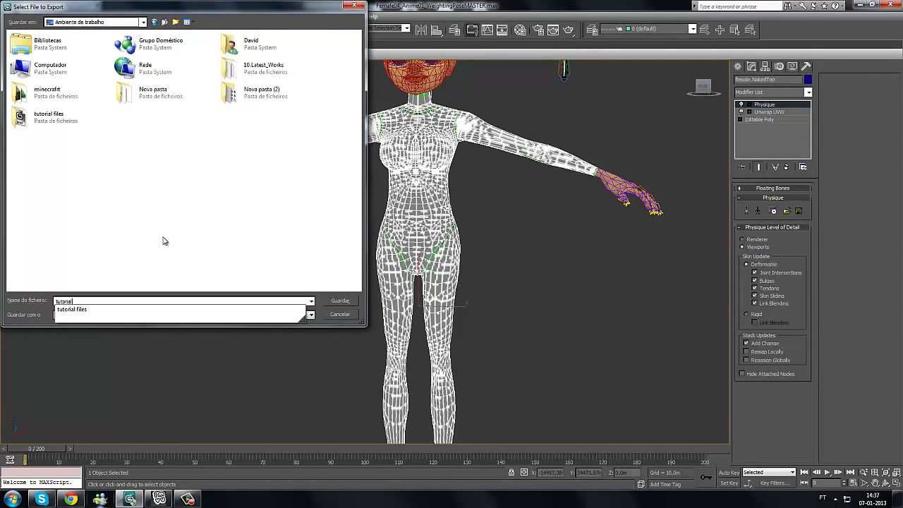
pyautogui.write('bodyshape.xmf')
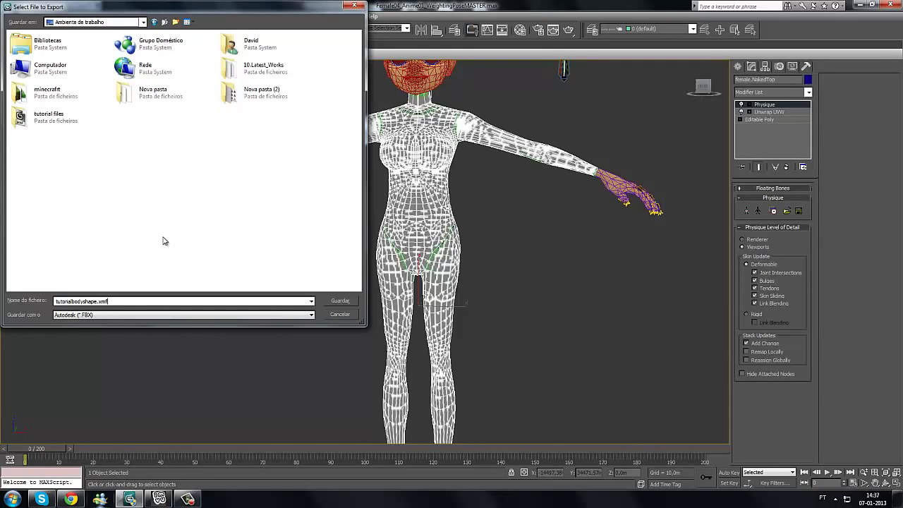
pyautogui.press('Return')
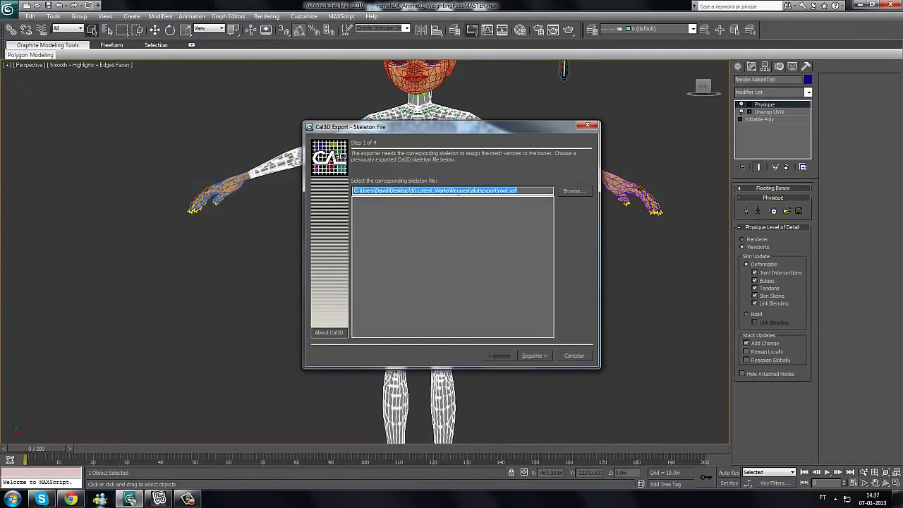
# - Use Female04_Anime01_SkeletonMASTER.xsf from the Female04_Anime01_WeightingPoseMASTER folder as the export's skeleton file and accept the default bone assignment settings
pyautogui.click(568, 191)
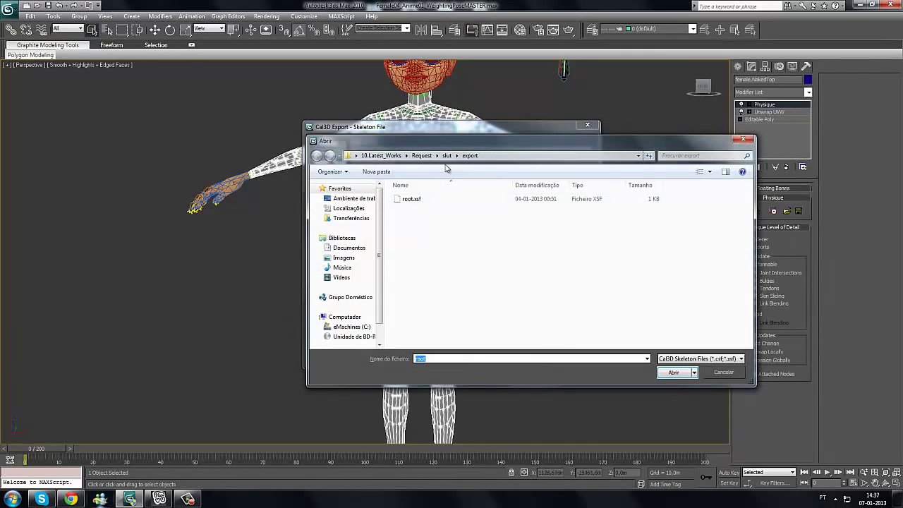
pyautogui.click(381, 156)
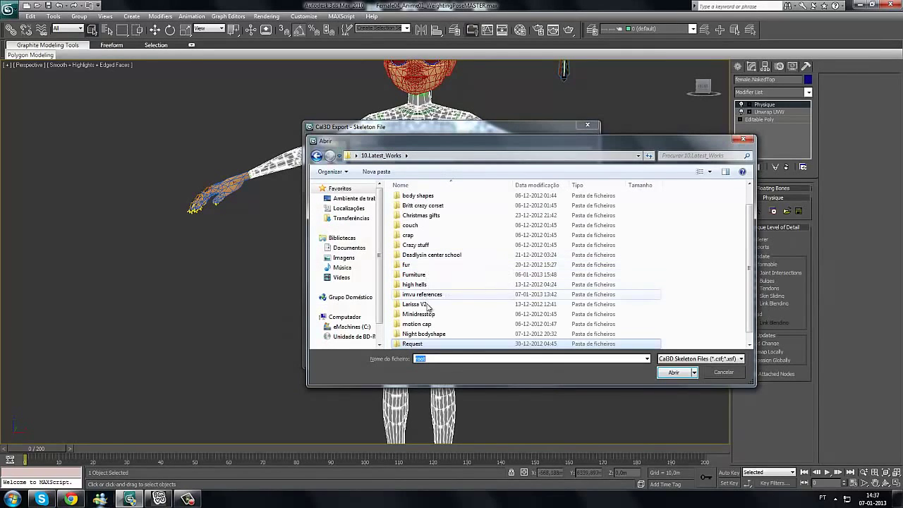
pyautogui.click(424, 304)
pyautogui.doubleClick(432, 294)
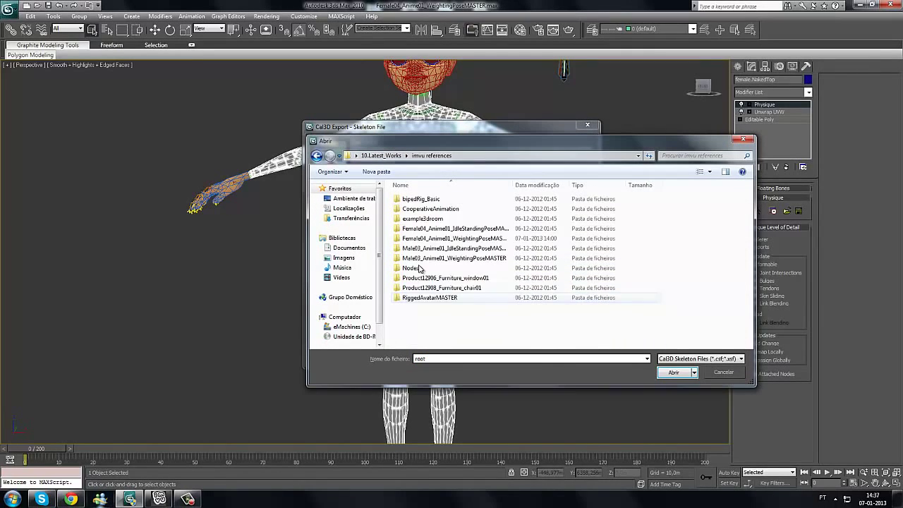
pyautogui.doubleClick(455, 240)
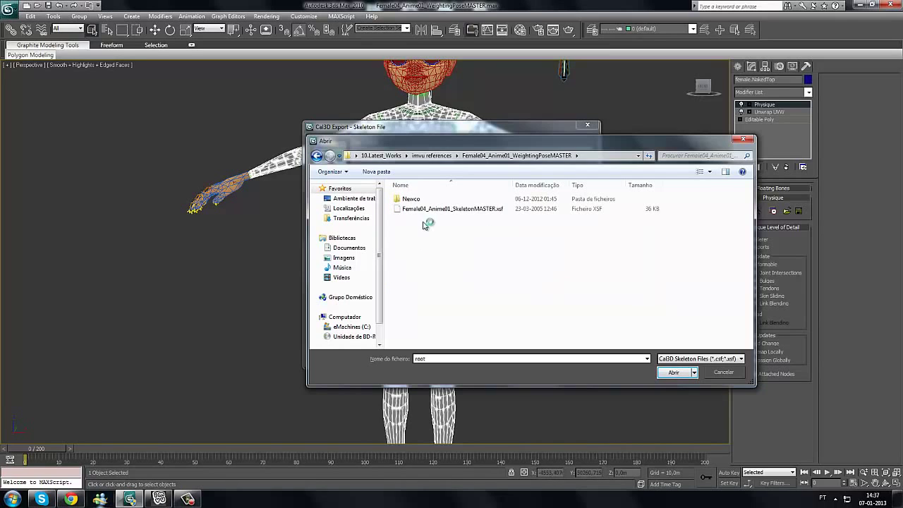
pyautogui.doubleClick(469, 209)
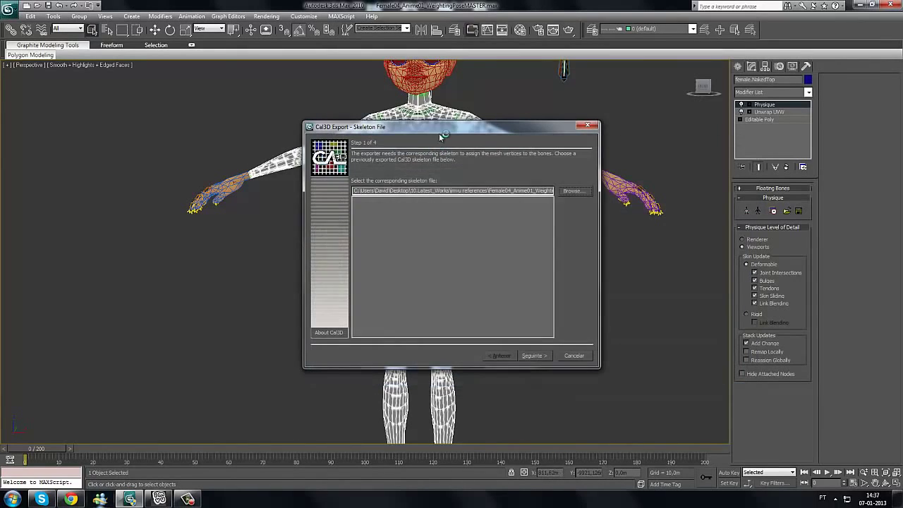
pyautogui.press('Return')
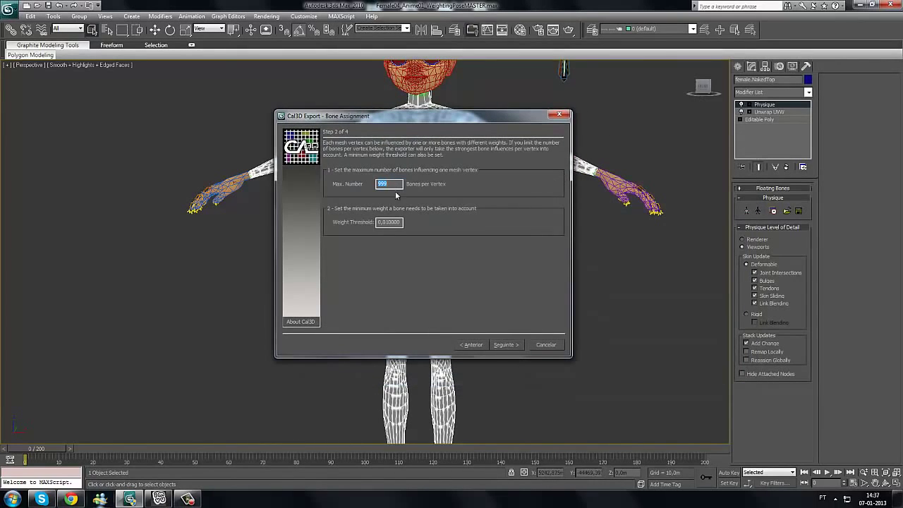
pyautogui.click(504, 344)
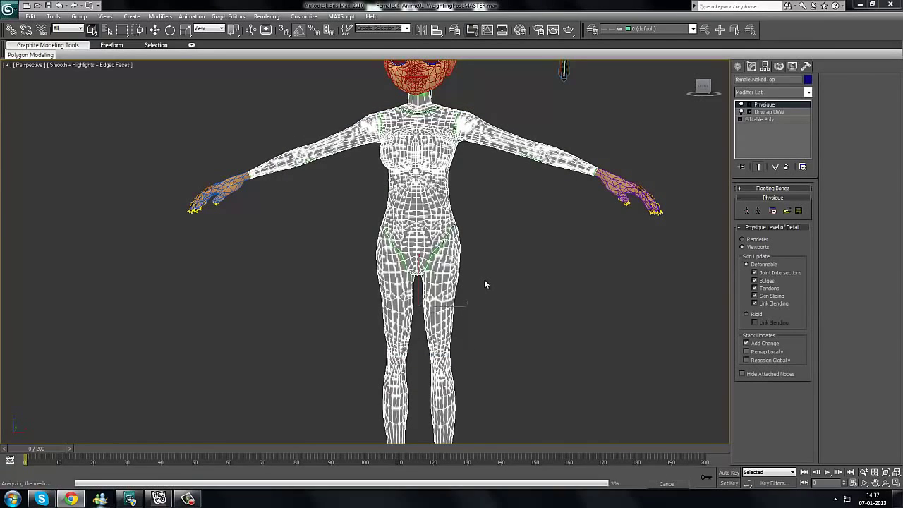
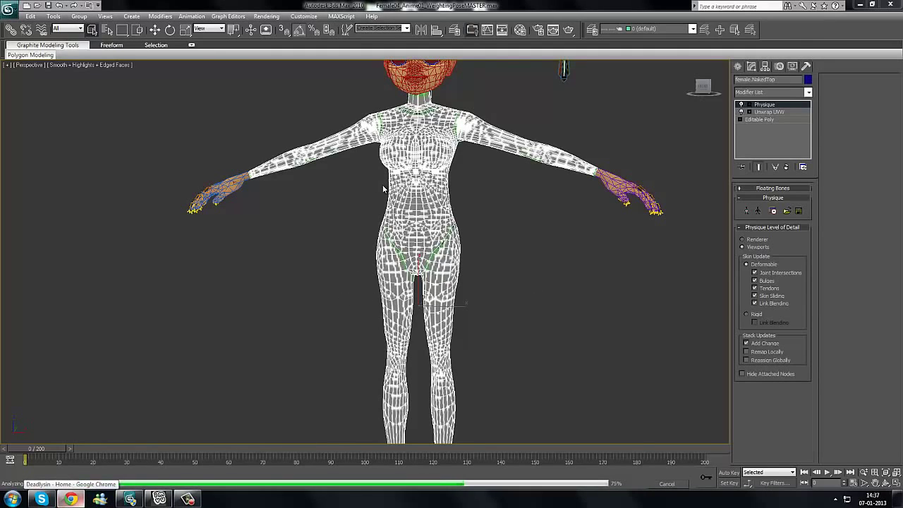
# - Switch to Chrome to look over the Deadlysin website's home page and tutorial categories, then minimize the browser
pyautogui.click(71, 499)
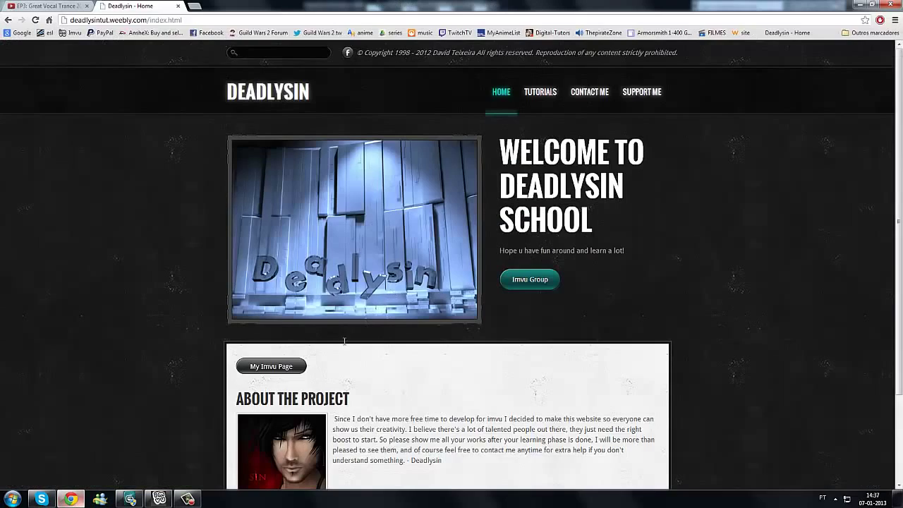
pyautogui.scroll(-2, 340, 363)
pyautogui.scroll(2, 340, 363)
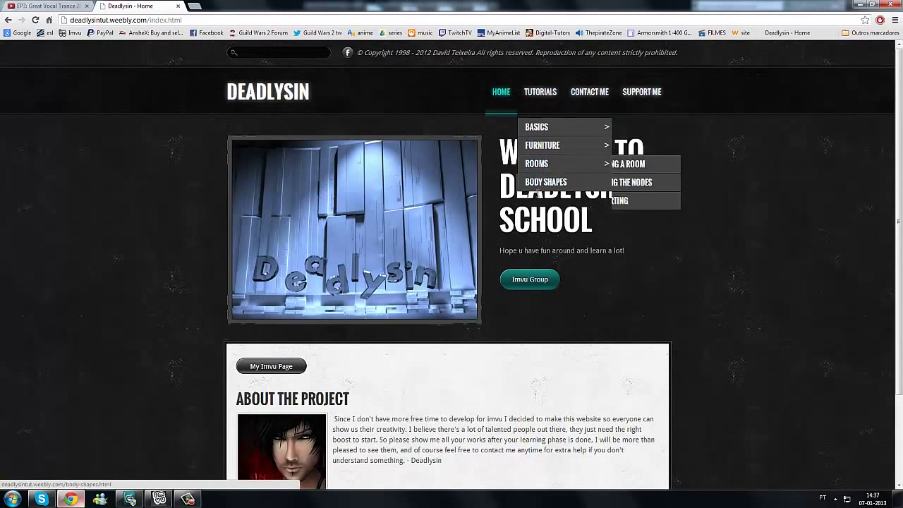
pyautogui.click(858, 5)
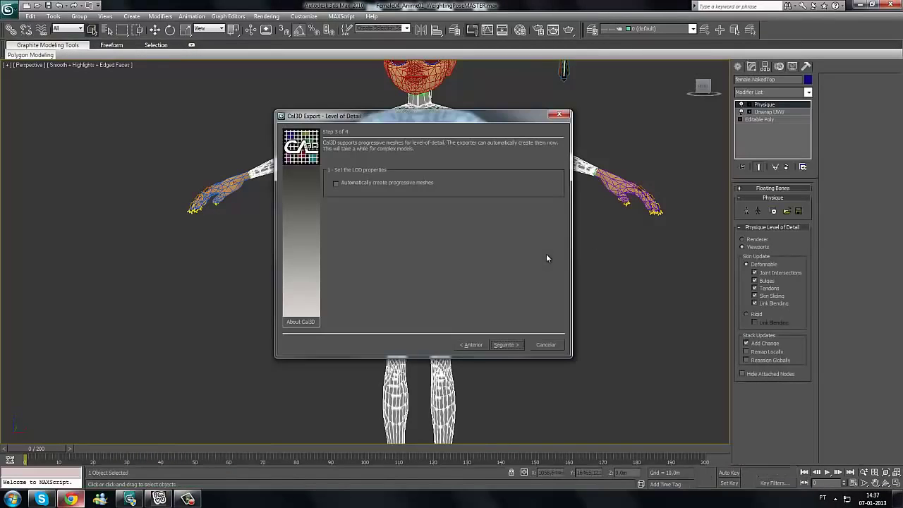
# - Finish the Cal3D mesh export without progressive meshes or an automatic spring system
pyautogui.click(505, 346)
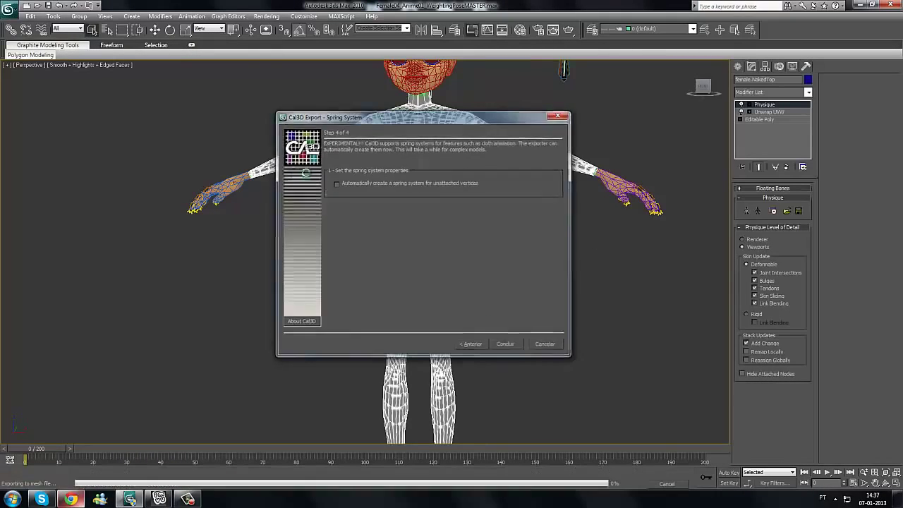
pyautogui.click(505, 345)
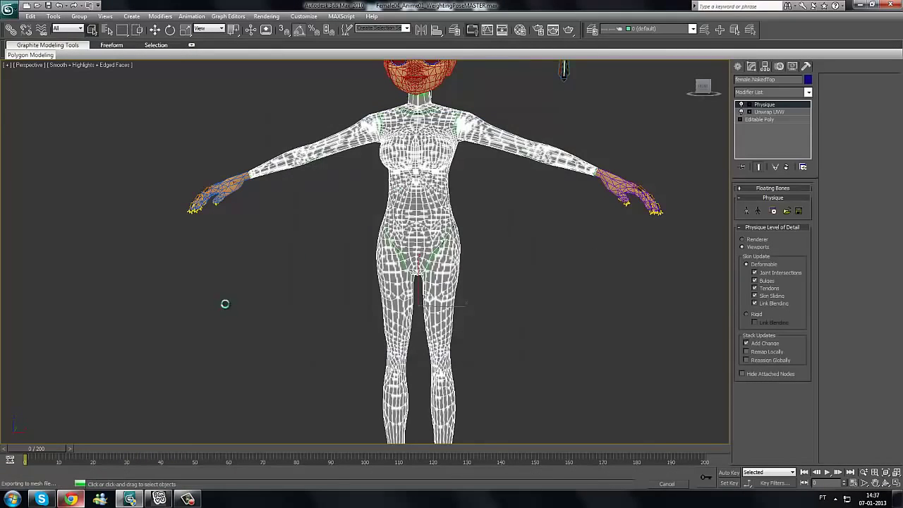
# - Switch to IMVU and derive a new female avatar clothing product from the Creator Program page
pyautogui.click(159, 499)
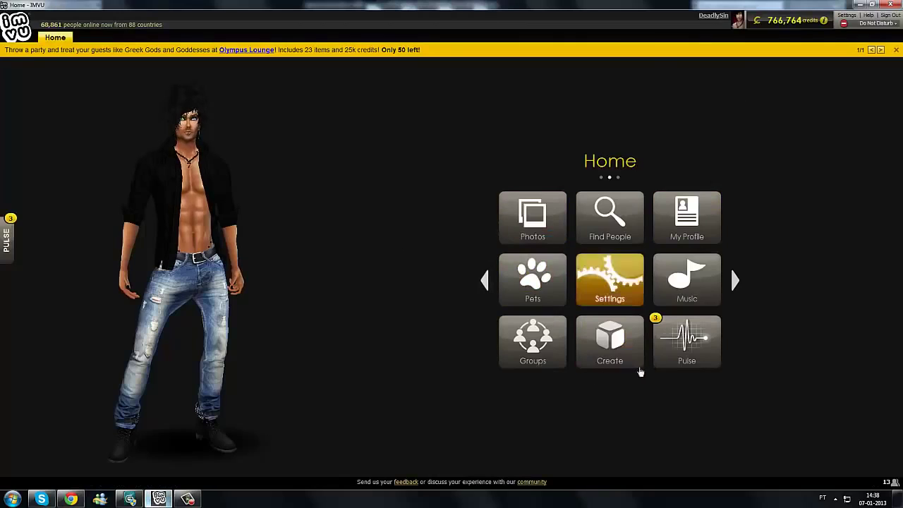
pyautogui.click(606, 353)
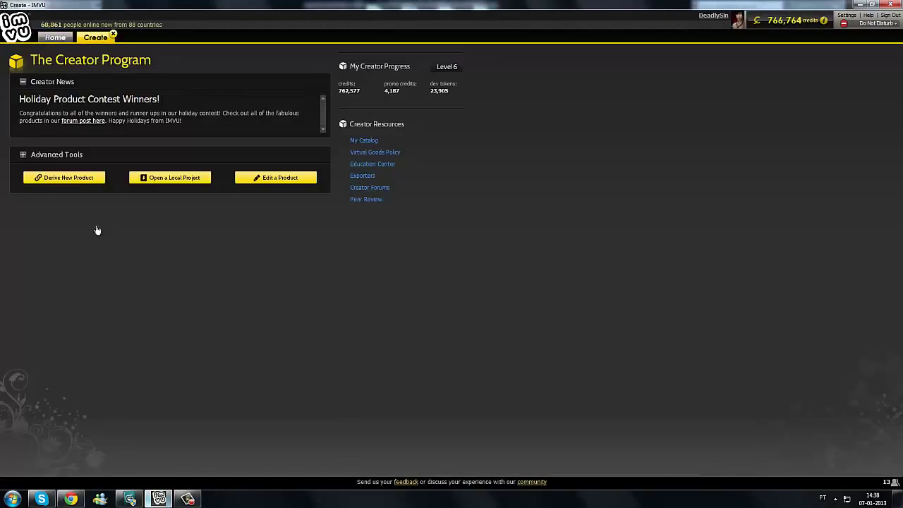
pyautogui.click(67, 179)
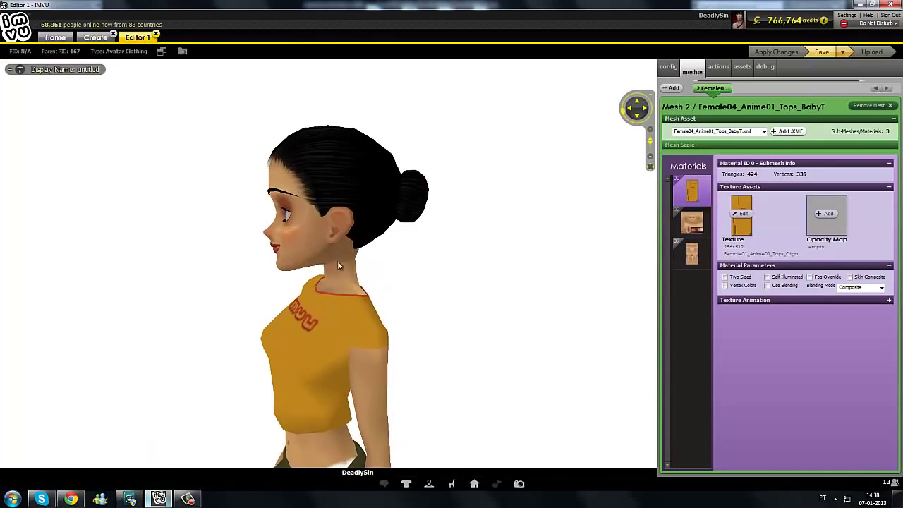
# - Replace the top's mesh asset with tutorialbodyshape.xmf from the desktop and apply the change to the avatar
pyautogui.moveTo(339, 265); pyautogui.dragTo(357, 274)
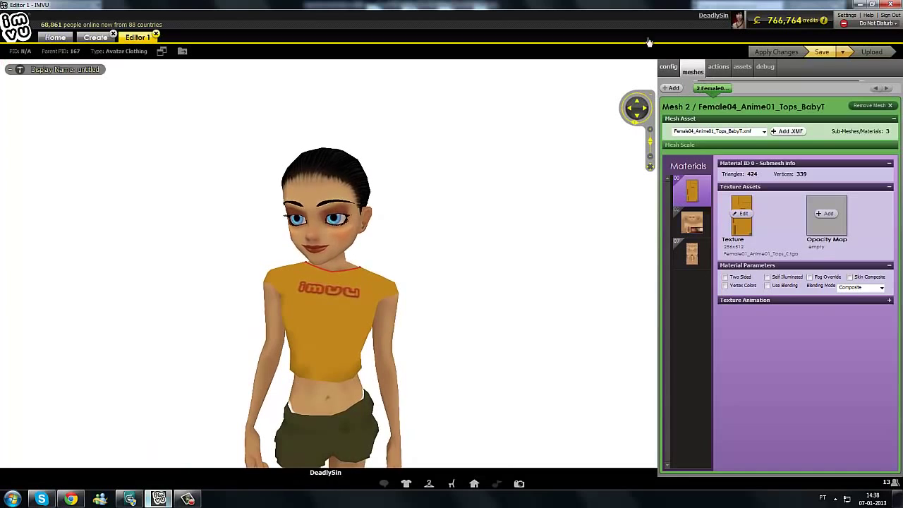
pyautogui.click(786, 133)
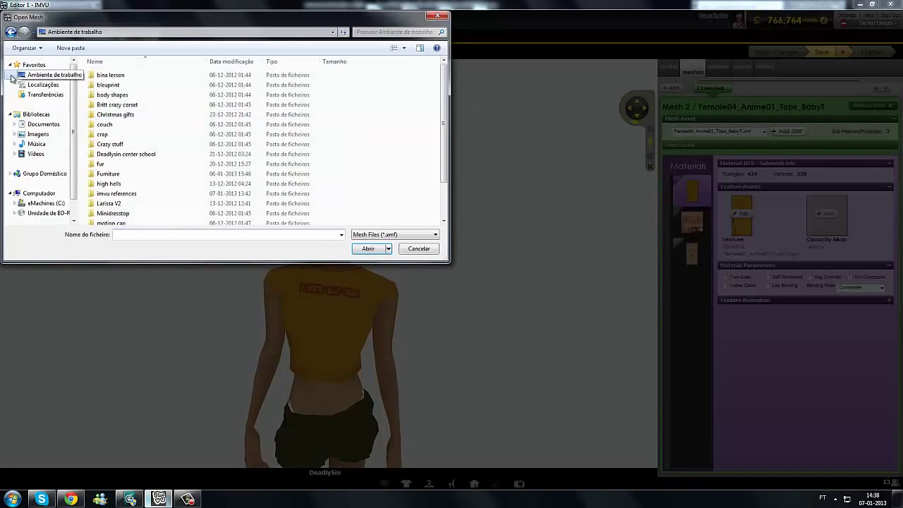
pyautogui.click(12, 76)
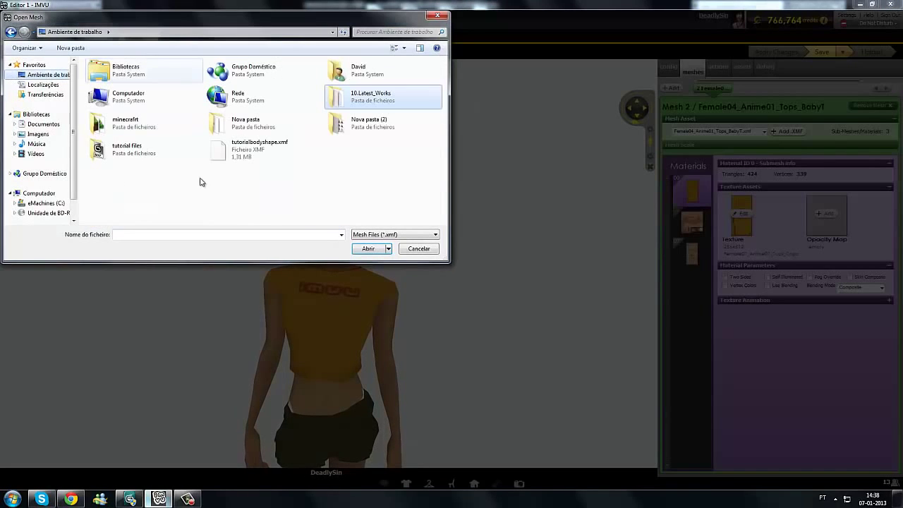
pyautogui.doubleClick(240, 150)
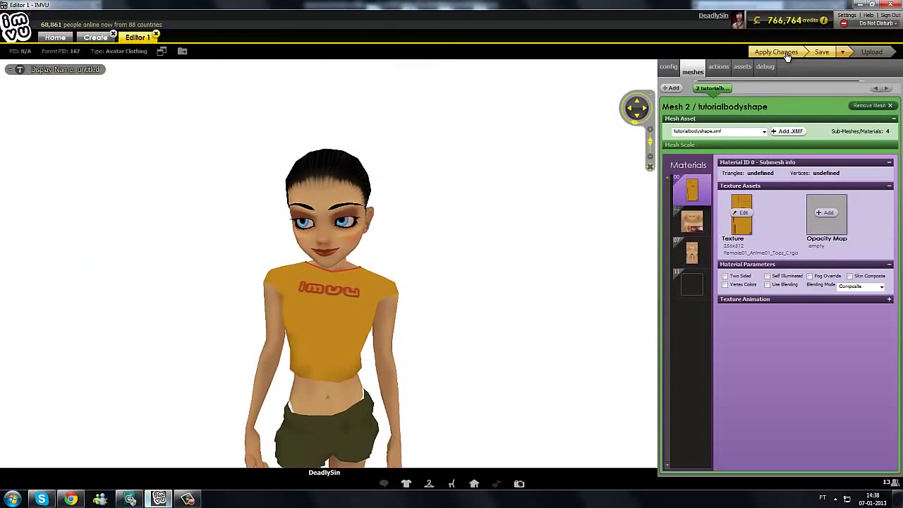
pyautogui.moveTo(449, 216); pyautogui.dragTo(455, 154, button='right')
pyautogui.moveTo(490, 193); pyautogui.dragTo(421, 273)
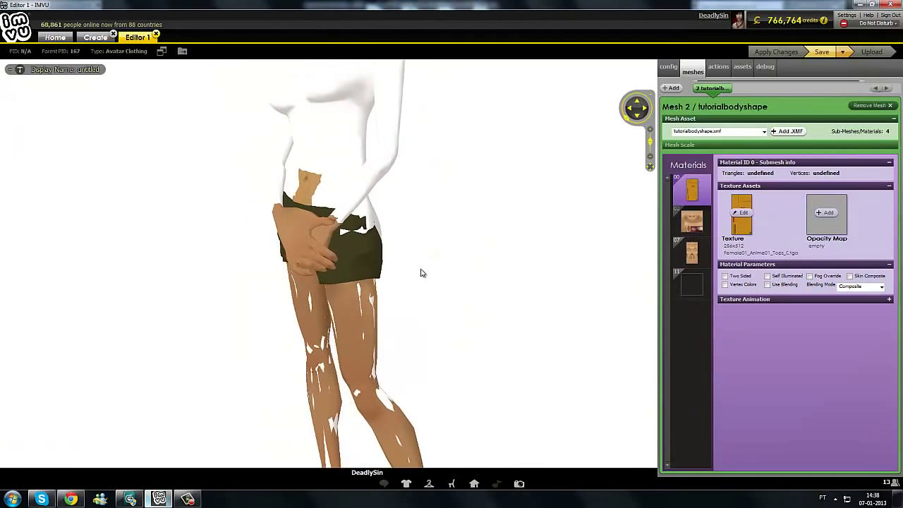
# - Add body part IDs 5, 6 and 7 to the product's clothing override and apply the changes
pyautogui.click(669, 68)
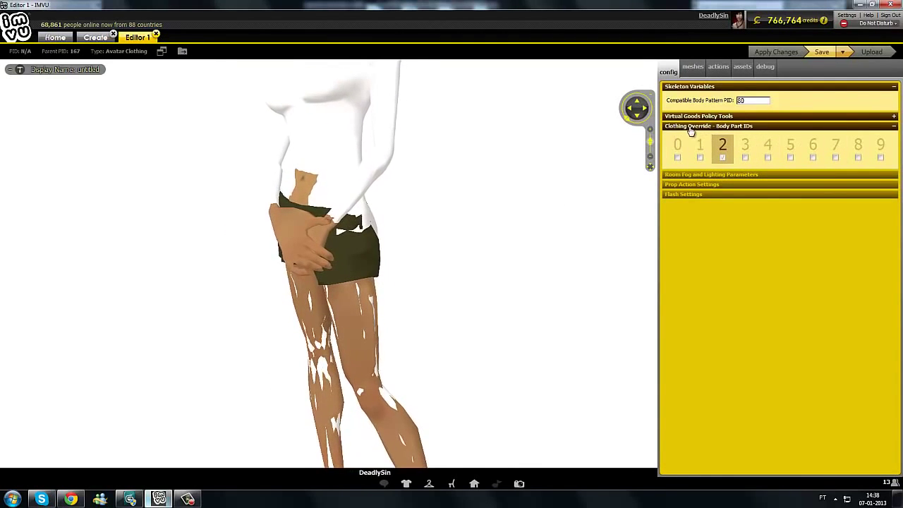
pyautogui.scroll(-5, 619, 173)
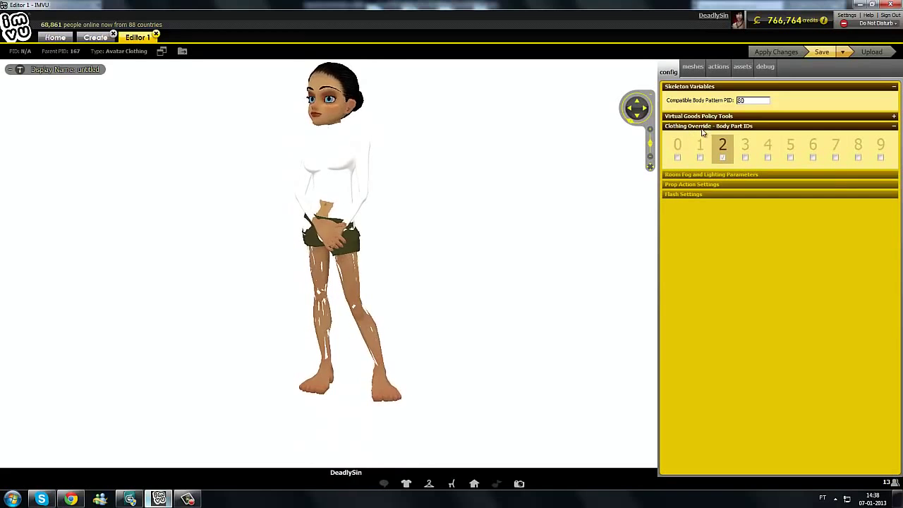
pyautogui.scroll(3, 317, 175)
pyautogui.moveTo(307, 175); pyautogui.dragTo(327, 175)
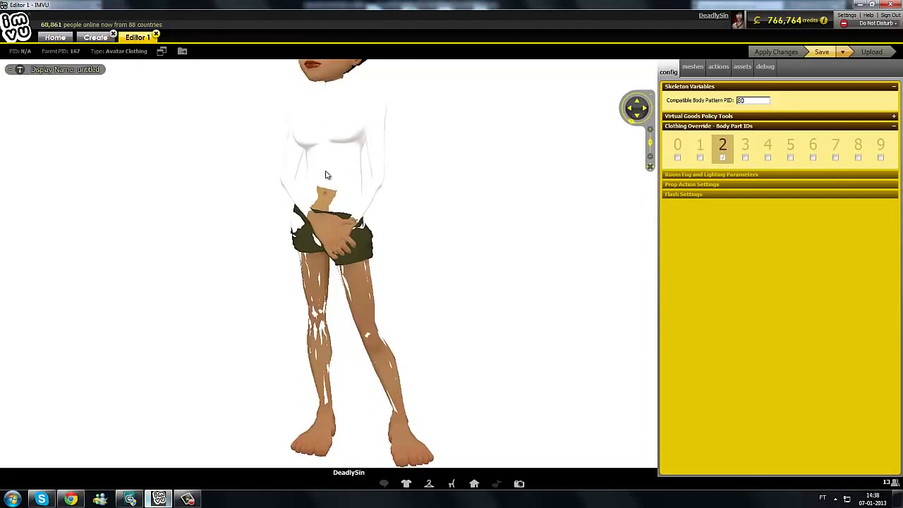
pyautogui.click(814, 158)
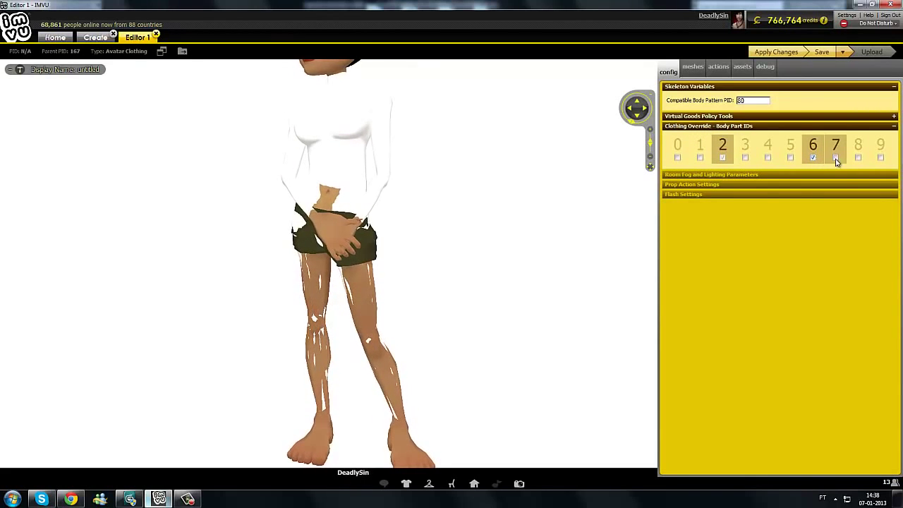
pyautogui.click(777, 55)
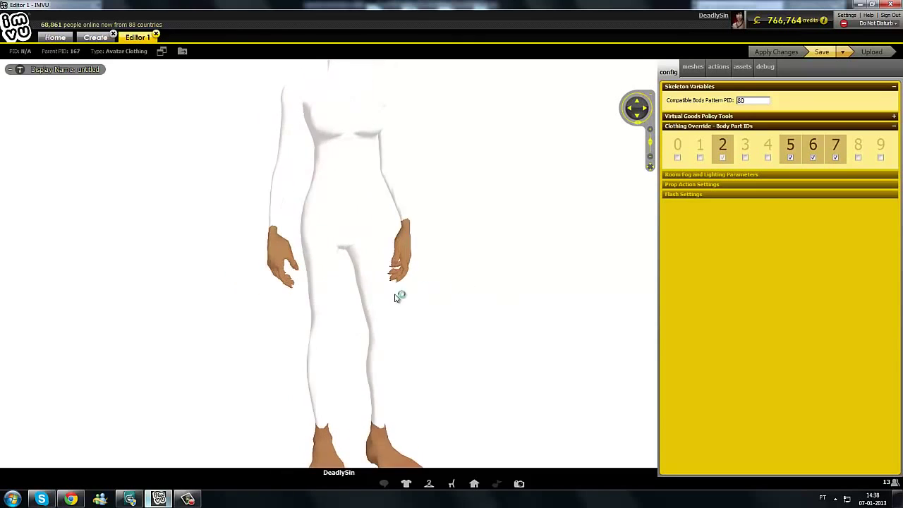
# - Assign the desktop image 1.jpg as the texture of material 11 on the tutorialbodyshape mesh and apply the changes
pyautogui.moveTo(454, 221); pyautogui.dragTo(484, 280)
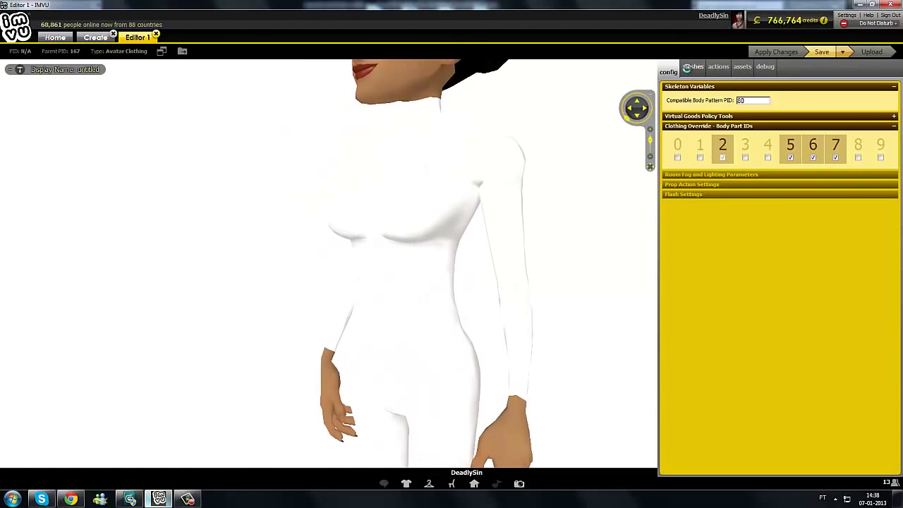
pyautogui.click(393, 299)
pyautogui.click(695, 283)
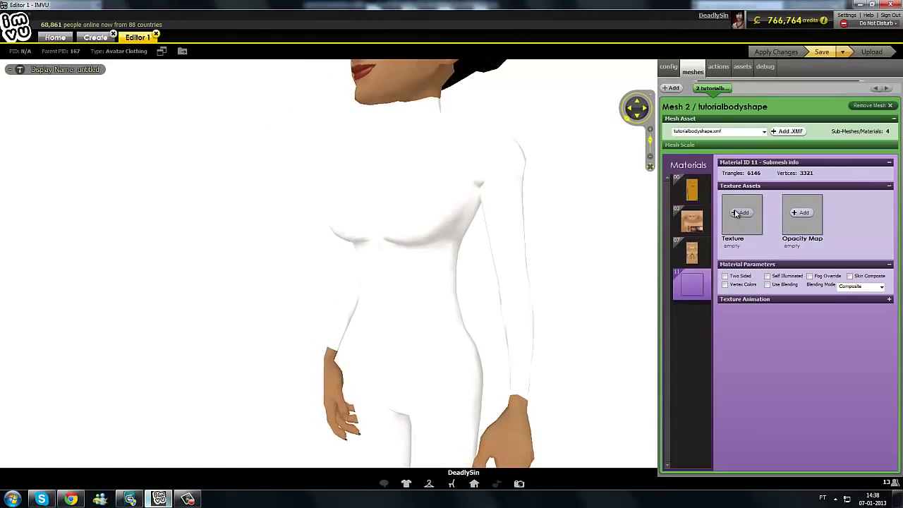
pyautogui.click(741, 211)
pyautogui.doubleClick(227, 153)
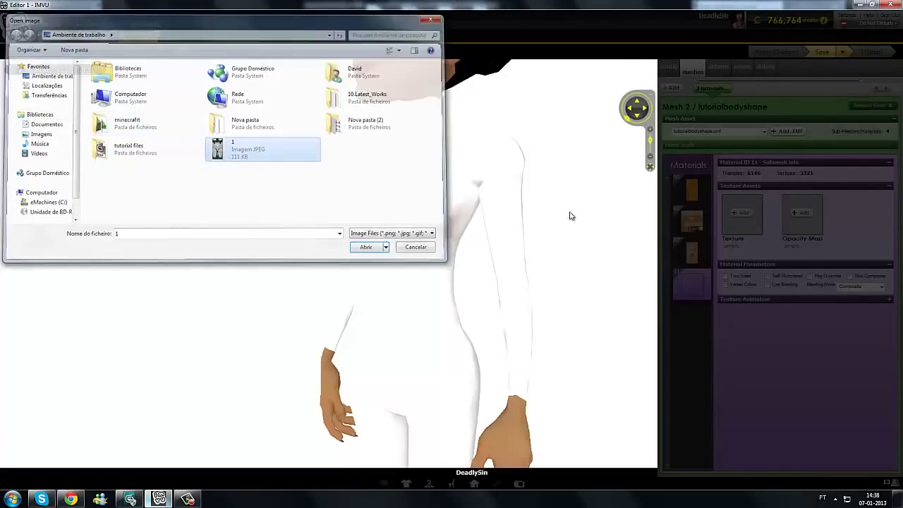
pyautogui.click(777, 56)
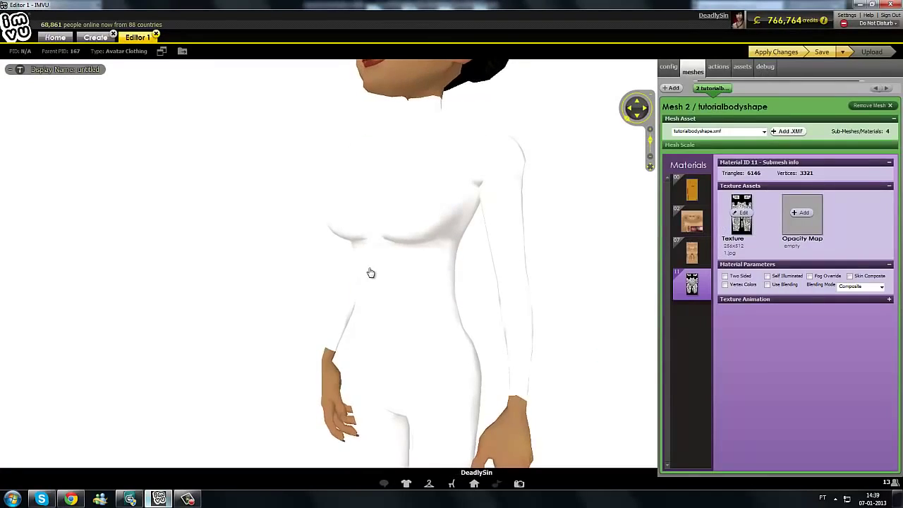
# - Examine the textured body shape on the avatar from the back and the front, up close and at full length
pyautogui.scroll(-3, 371, 272)
pyautogui.moveTo(454, 283); pyautogui.dragTo(255, 228)
pyautogui.scroll(3, 233, 271)
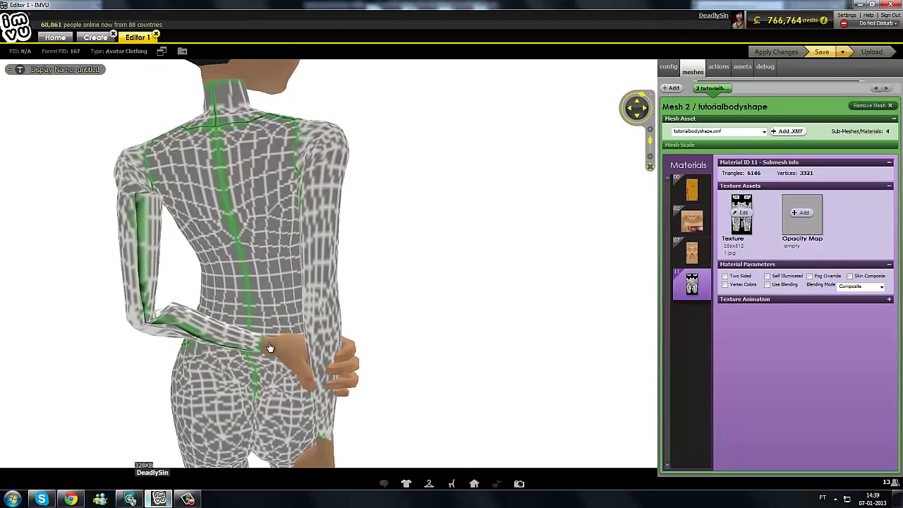
pyautogui.moveTo(248, 153); pyautogui.dragTo(377, 266)
pyautogui.scroll(-3, 437, 261)
pyautogui.scroll(-3, 491, 318)
pyautogui.scroll(5, 444, 317)
# - Dress the avatar in the default female outfit with the black boots from the my outfits2 collection and close the outfit list
pyautogui.click(429, 484)
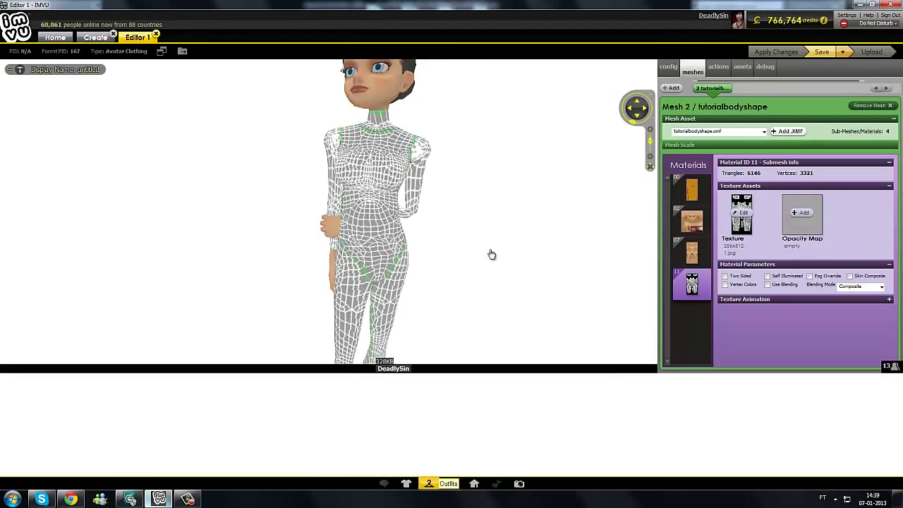
pyautogui.scroll(3, 400, 187)
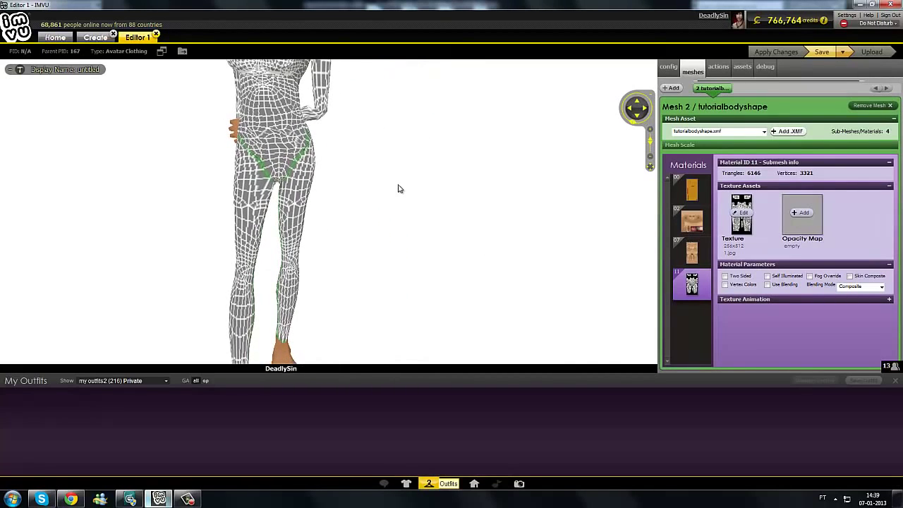
pyautogui.scroll(-2, 400, 189)
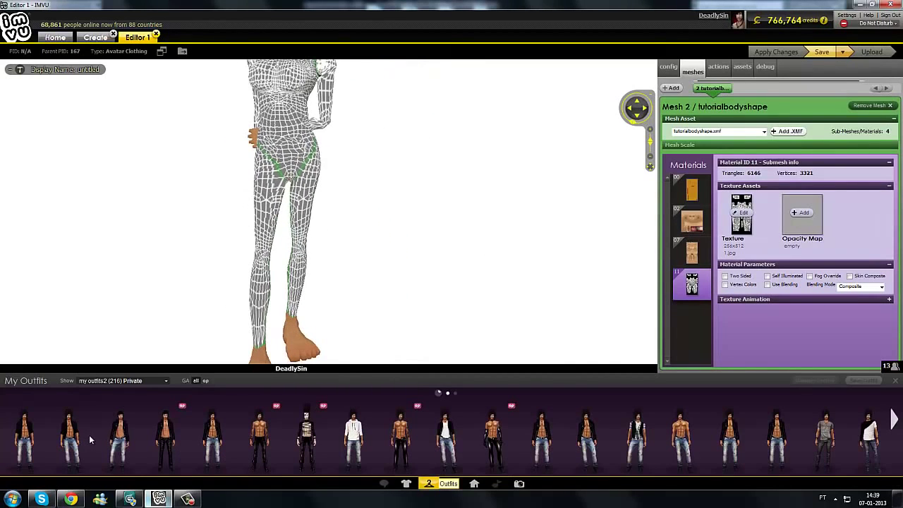
pyautogui.moveTo(89, 436)
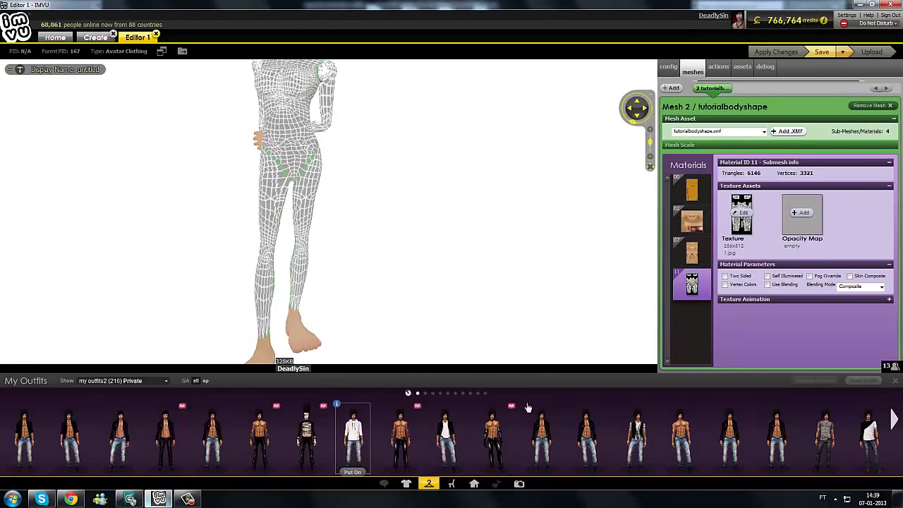
pyautogui.moveTo(254, 439)
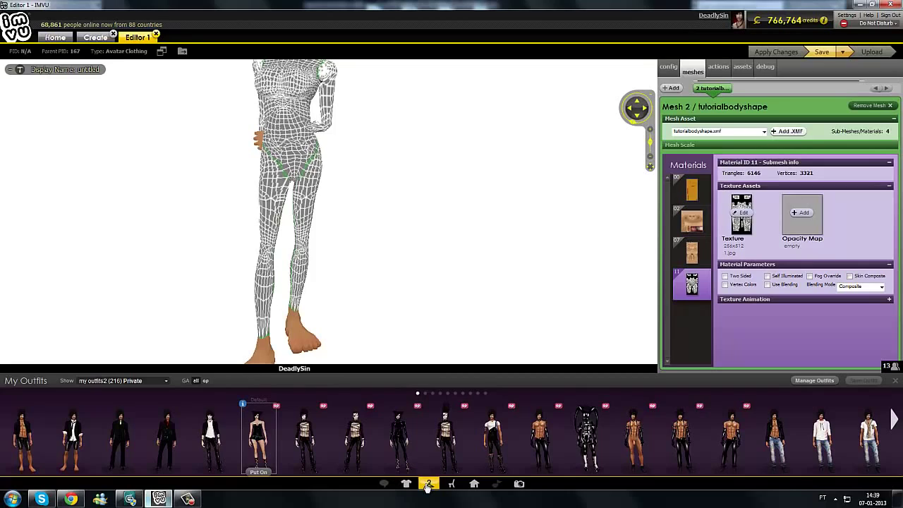
pyautogui.click(429, 485)
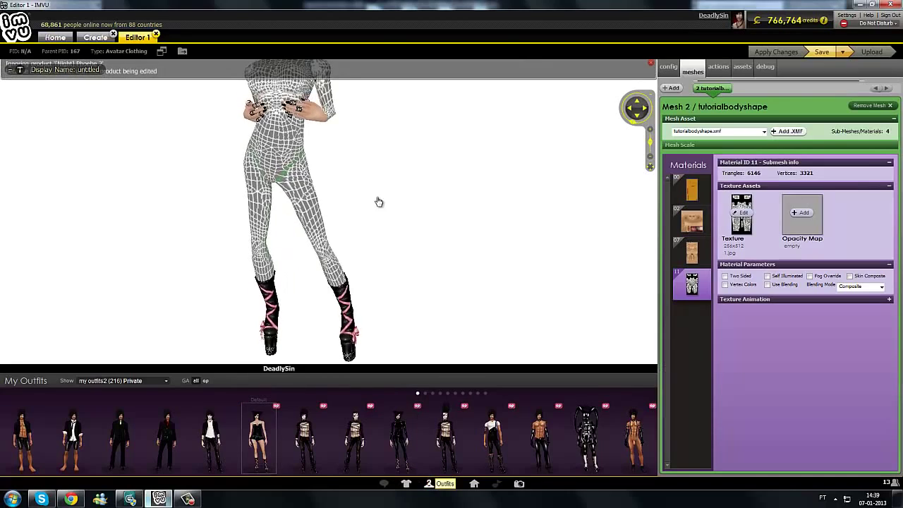
# - Examine the body shape on the dressed avatar from the front, sides and back, both up close and at full length
pyautogui.scroll(-4, 402, 232)
pyautogui.scroll(5, 335, 237)
pyautogui.moveTo(409, 232); pyautogui.dragTo(270, 240)
pyautogui.moveTo(309, 270); pyautogui.dragTo(286, 280)
pyautogui.scroll(-4, 286, 281)
pyautogui.moveTo(432, 280); pyautogui.dragTo(279, 267)
pyautogui.scroll(3, 508, 245)
pyautogui.scroll(4, 382, 381)
pyautogui.scroll(-2, 279, 267)
pyautogui.scroll(-2, 280, 268)
pyautogui.moveTo(375, 264); pyautogui.dragTo(347, 339)
pyautogui.scroll(-2, 347, 264)
pyautogui.moveTo(346, 264); pyautogui.dragTo(435, 289)
pyautogui.scroll(2, 472, 300)
pyautogui.scroll(-3, 386, 278)
pyautogui.scroll(3, 383, 256)
pyautogui.scroll(2, 447, 264)
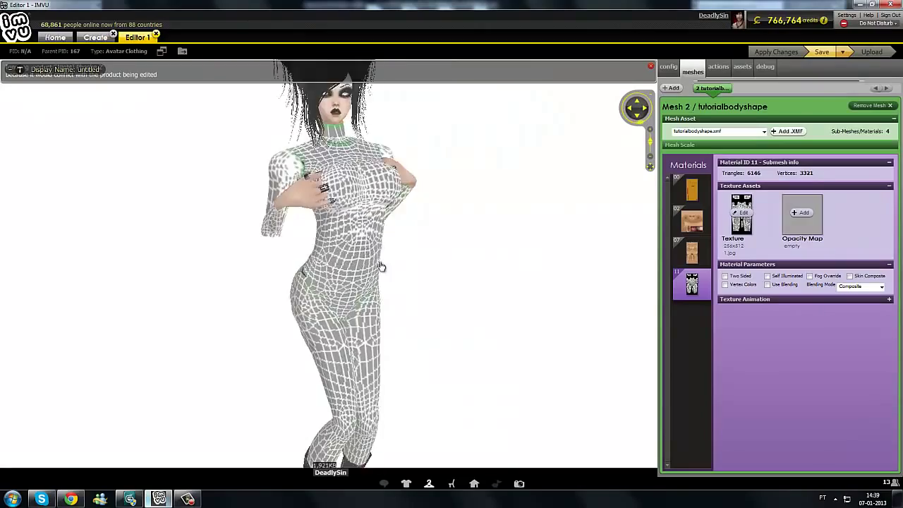
# - Enable Skin Composite for material 11 of the tutorialbodyshape mesh and apply the change to the avatar
pyautogui.scroll(5, 429, 242)
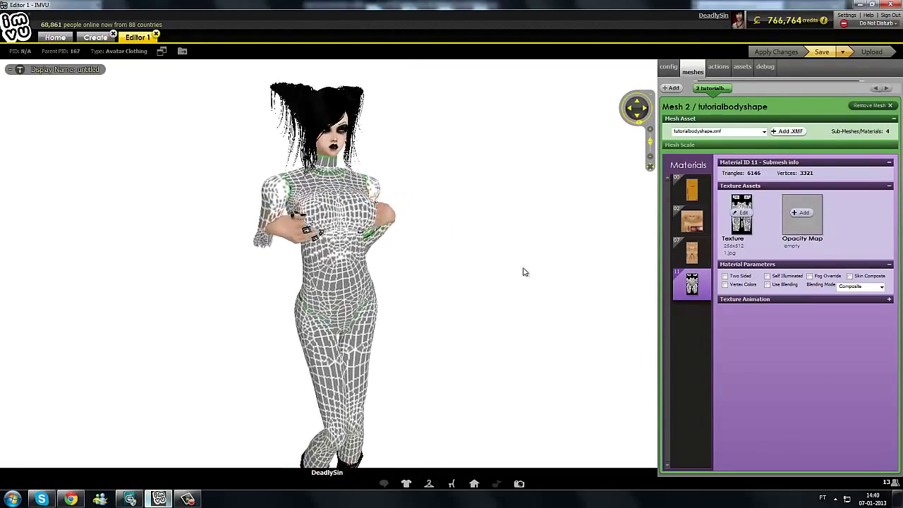
pyautogui.scroll(5, 487, 251)
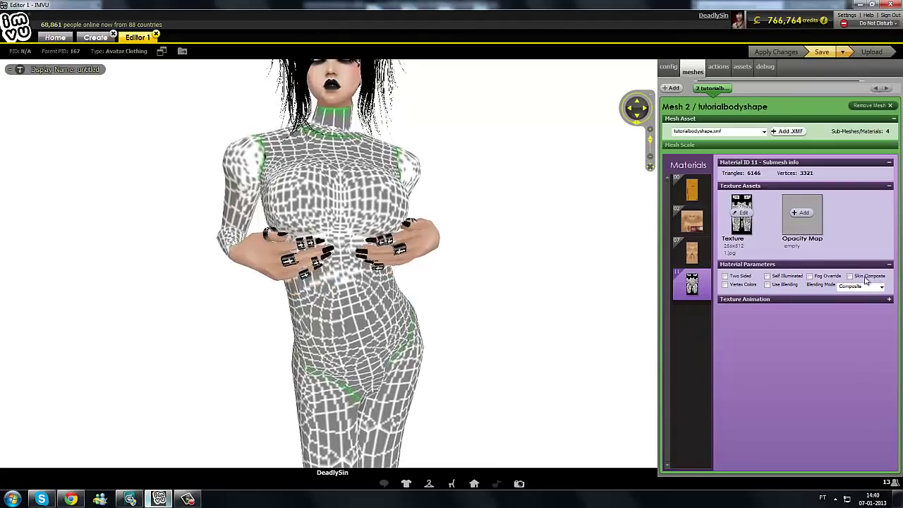
pyautogui.click(850, 276)
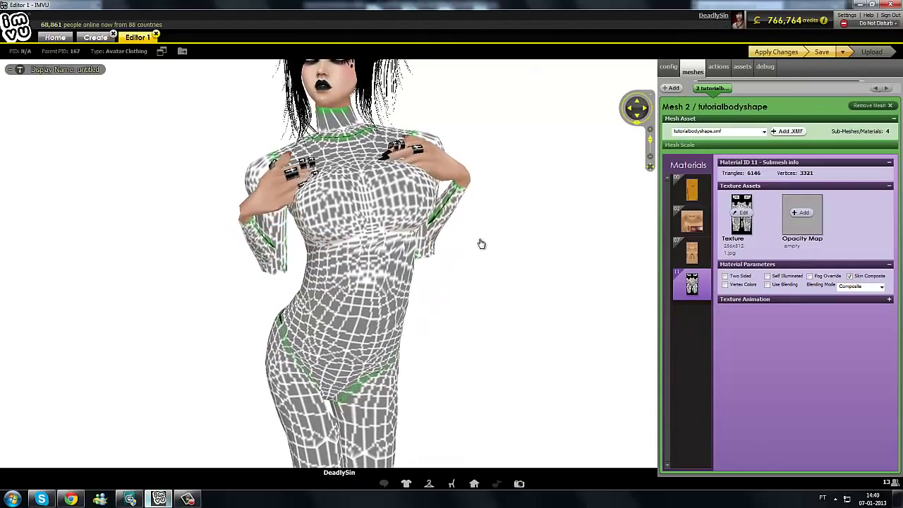
pyautogui.scroll(-10, 431, 249)
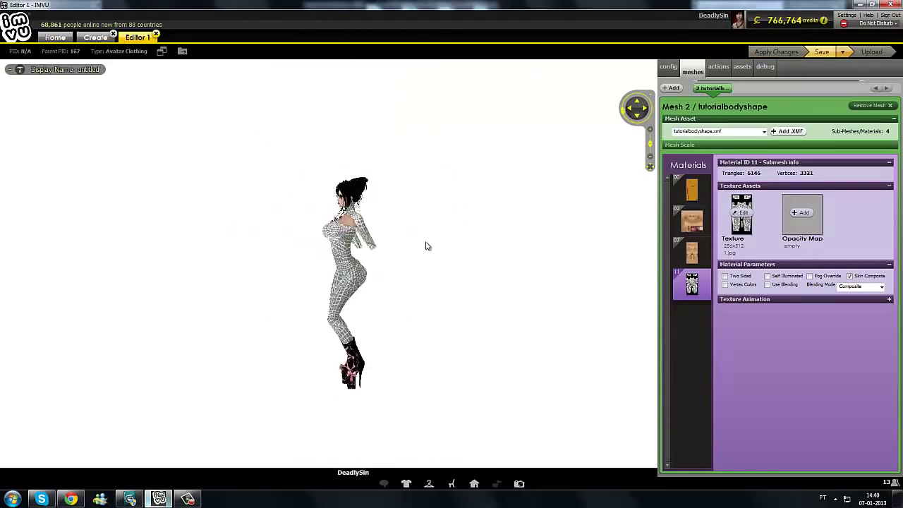
pyautogui.click(719, 68)
pyautogui.click(743, 68)
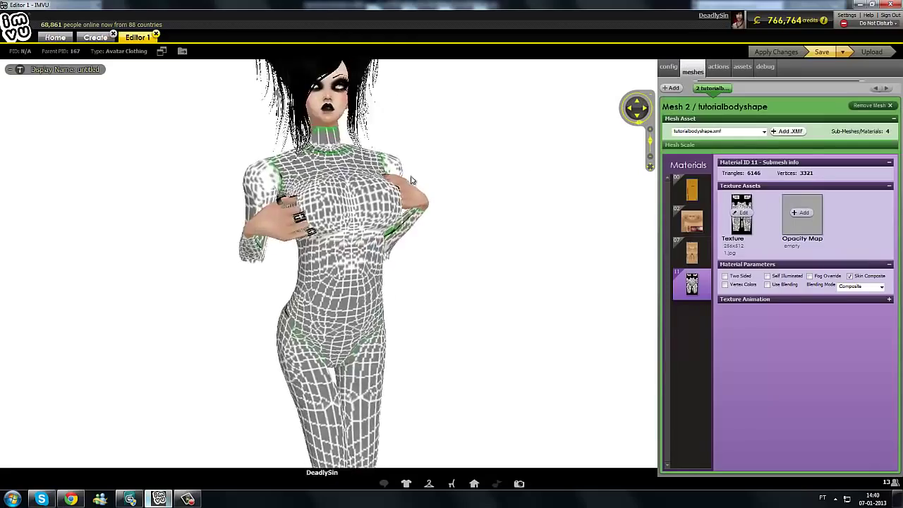
pyautogui.moveTo(437, 240); pyautogui.dragTo(280, 247)
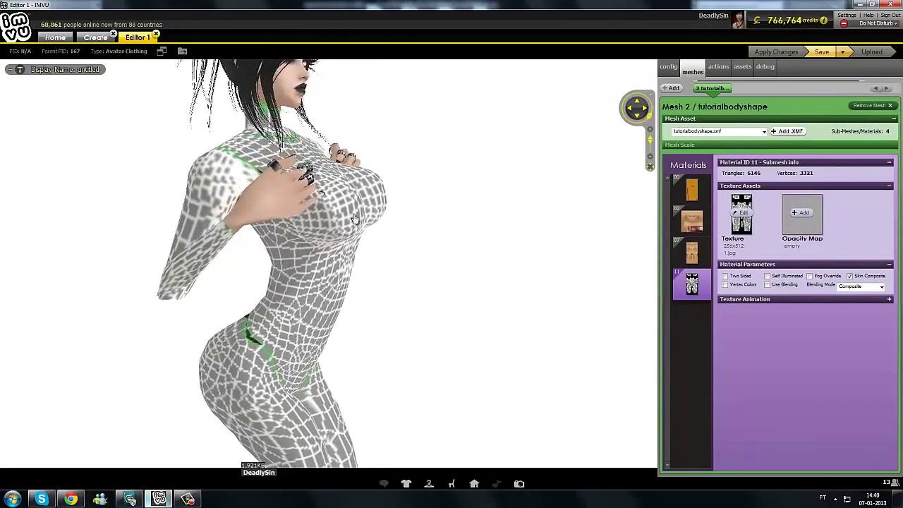